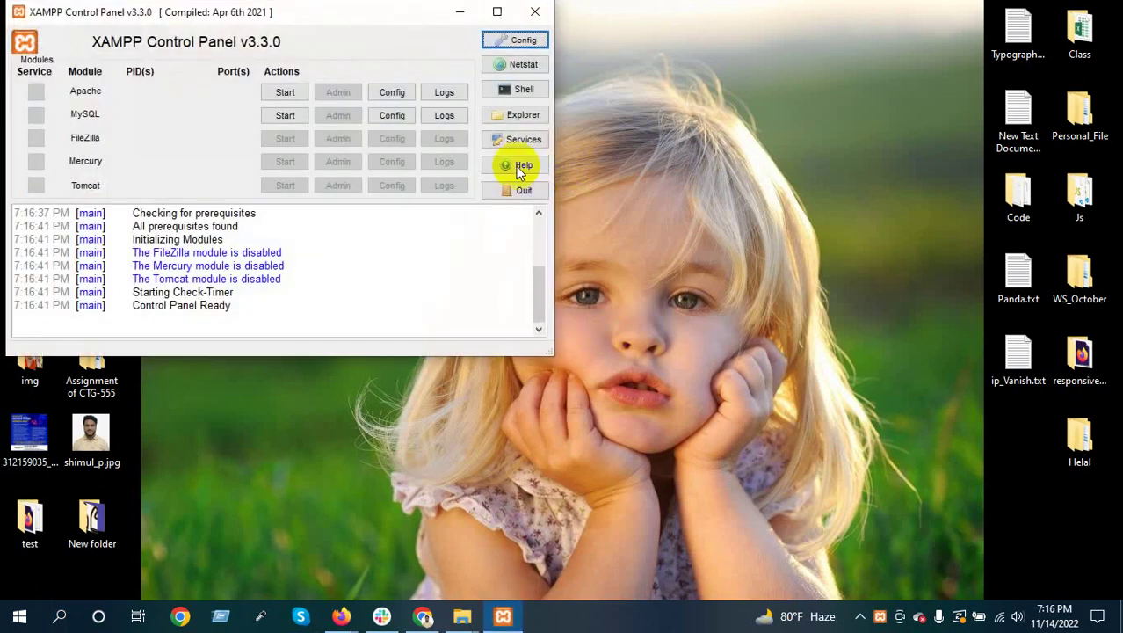
Start the Apache and MySQL services in the XAMPP Control Panel
drag(279, 8, 567, 100)
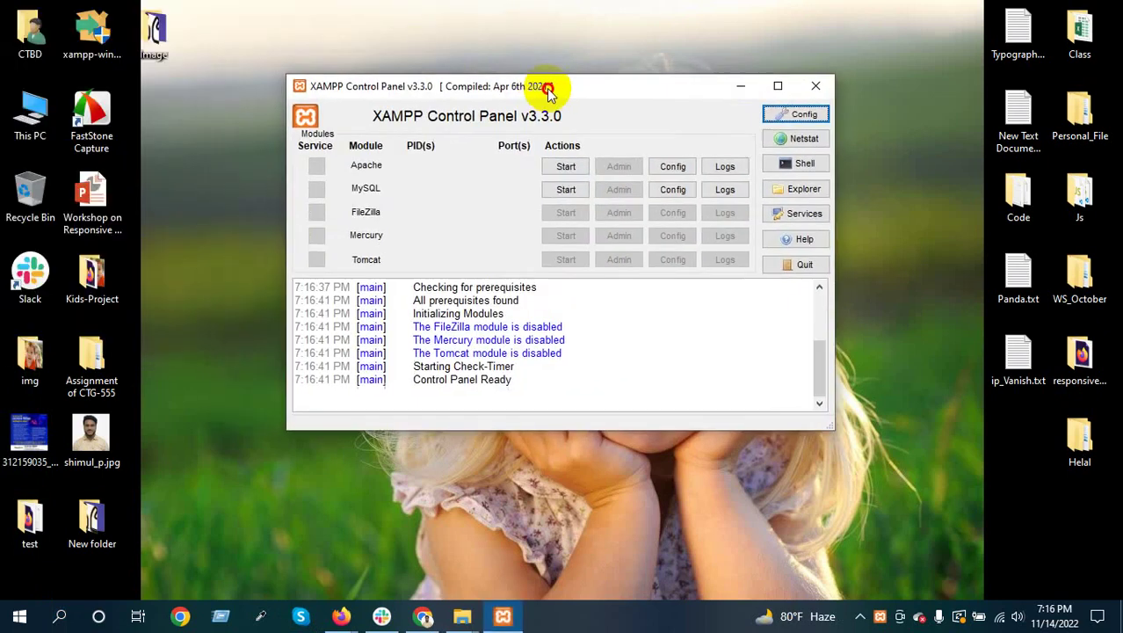
click(570, 167)
click(570, 189)
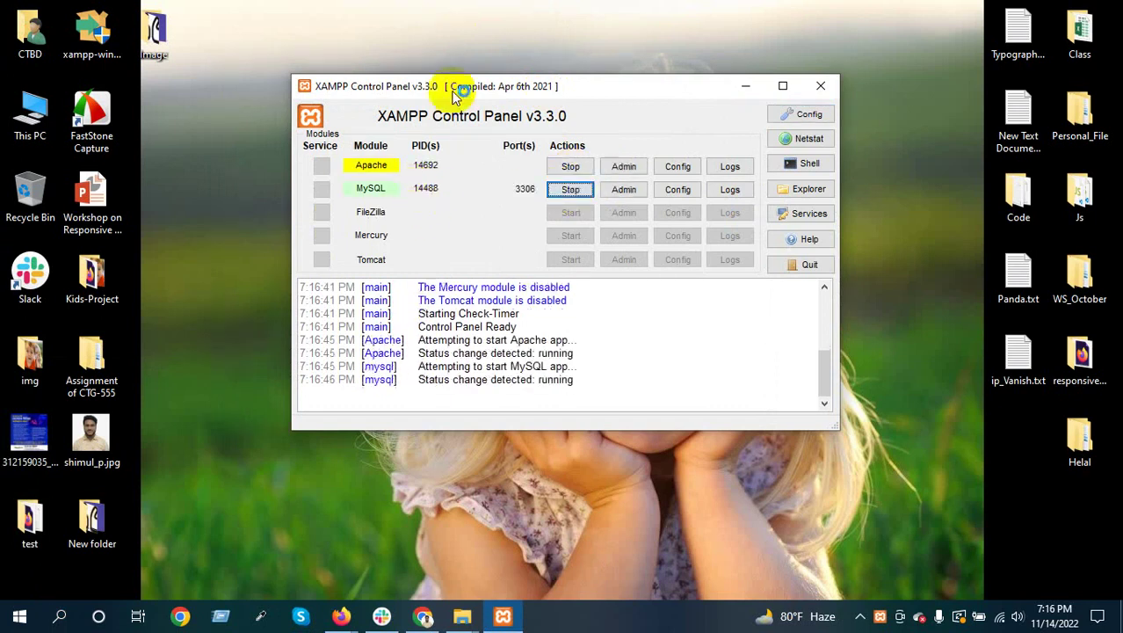
drag(454, 89, 454, 106)
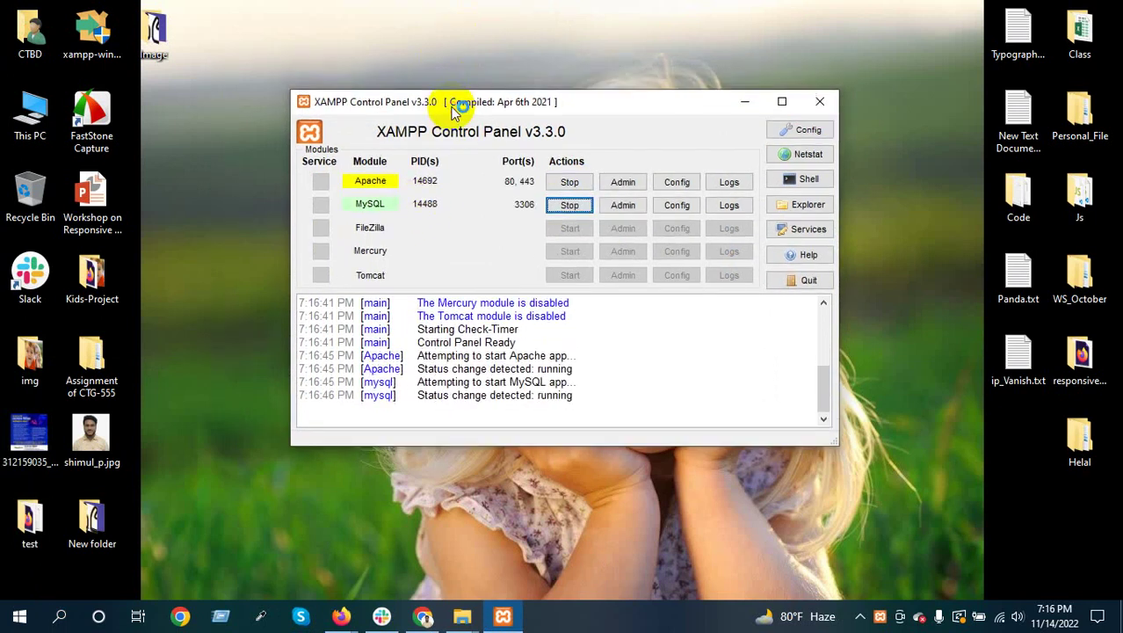
Refresh the desktop twice and bring Chrome to the front
right_click(469, 9)
click(505, 50)
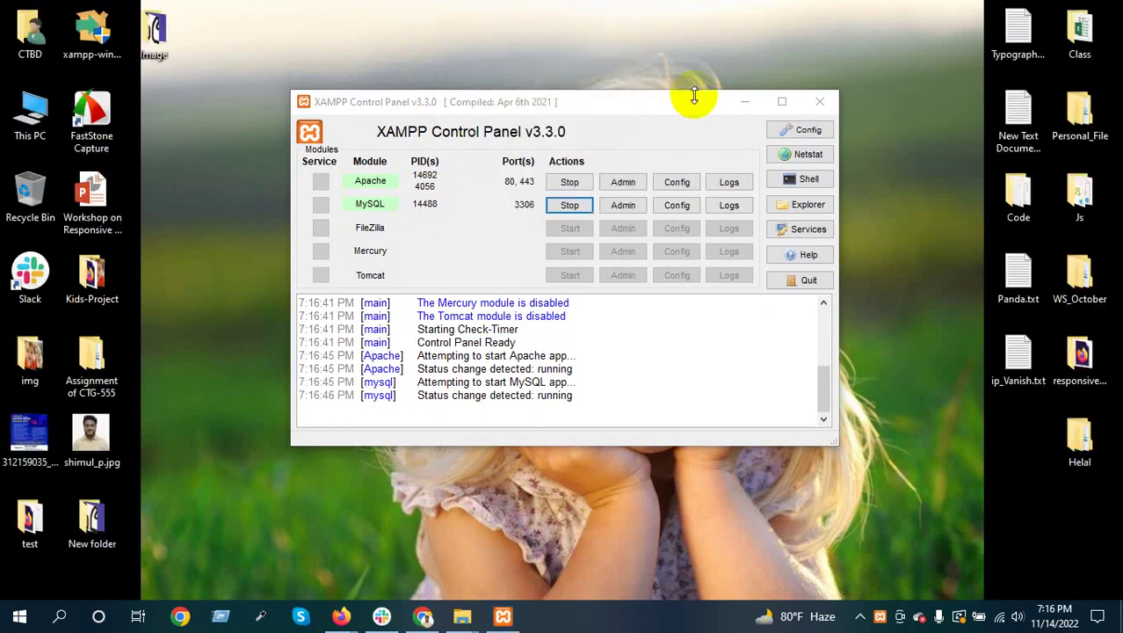
right_click(538, 27)
click(573, 74)
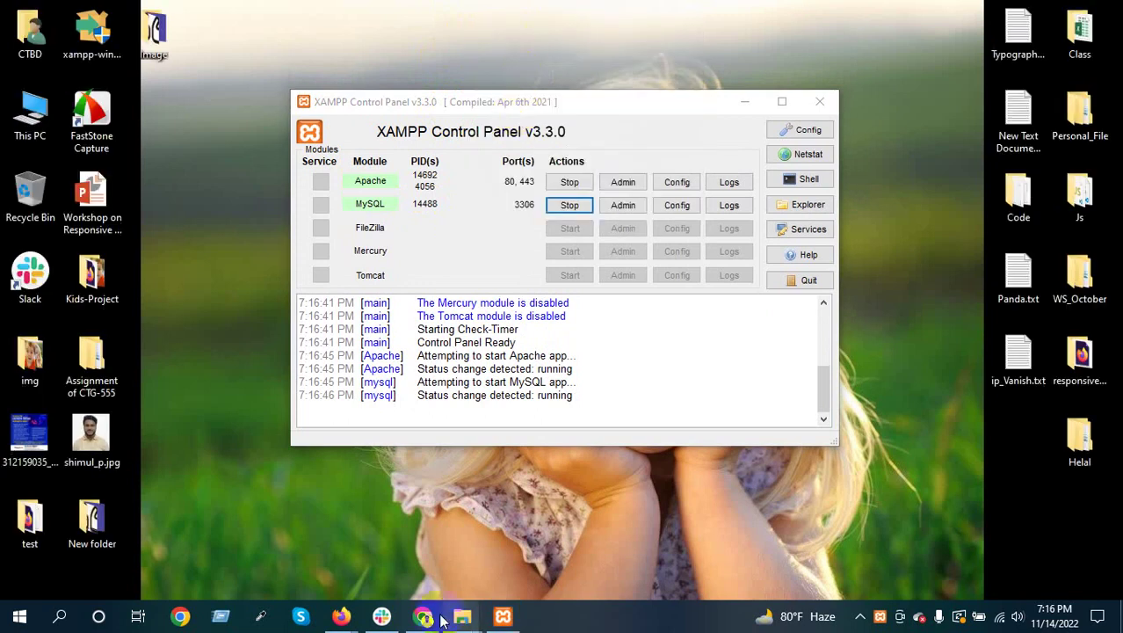
click(439, 541)
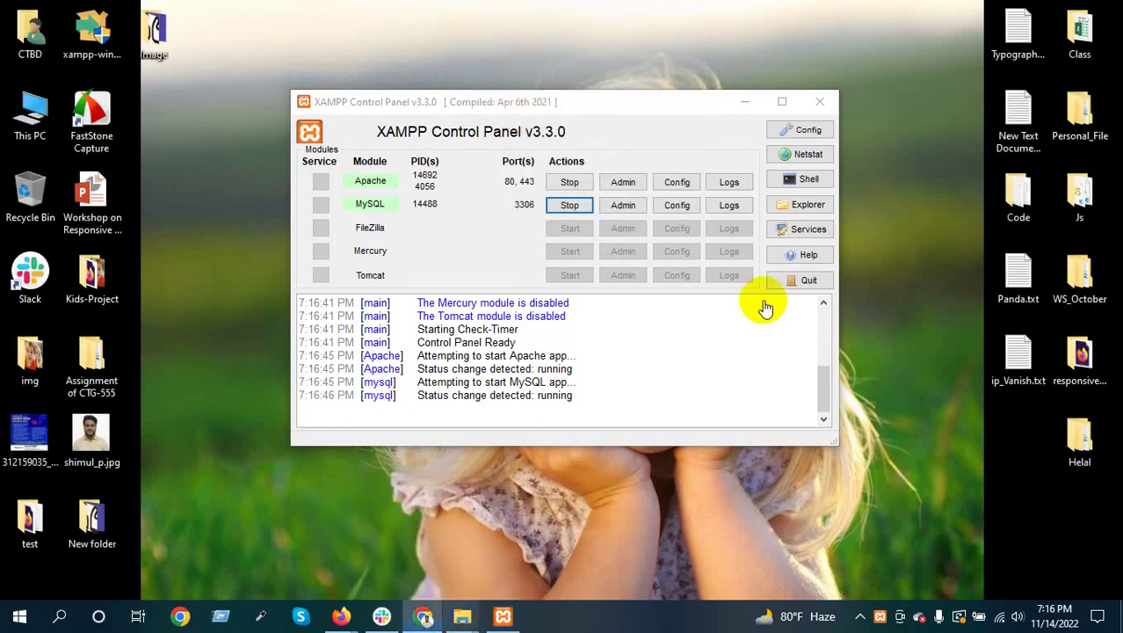
Open a Chrome window for the WordPress profile and load localhost/ctg-322/wp-admin
click(1080, 43)
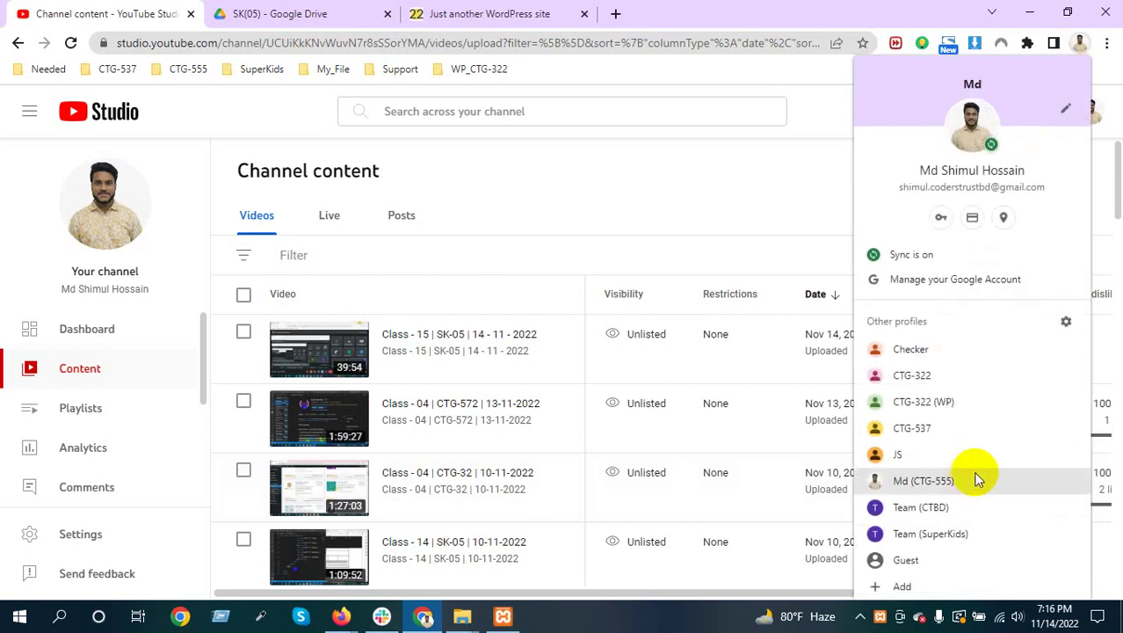
click(922, 401)
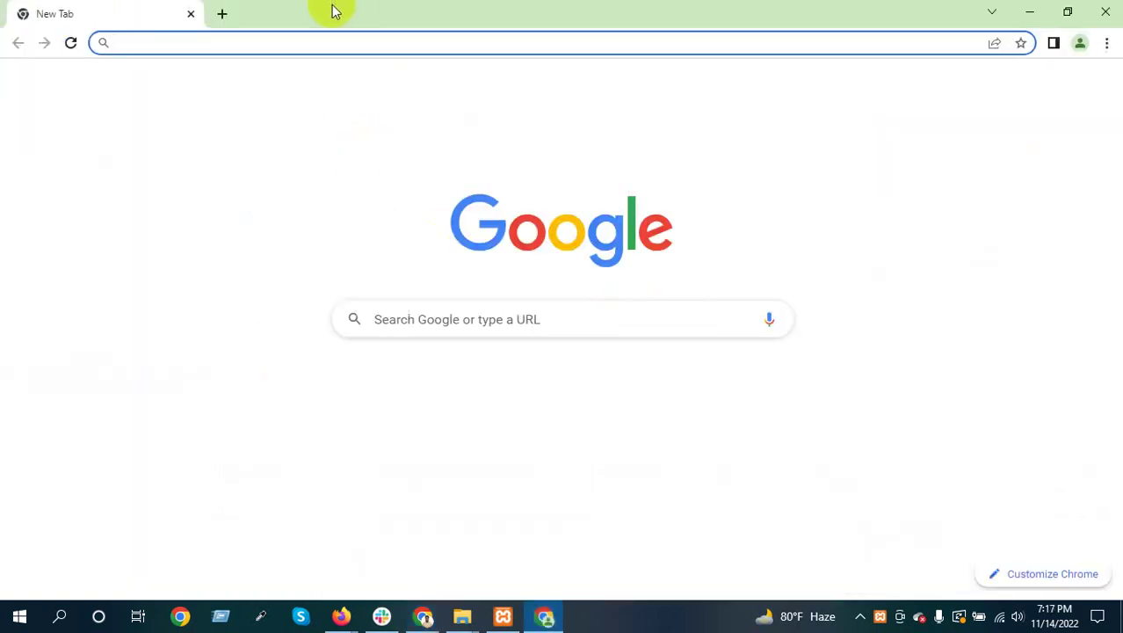
click(163, 44)
text(localhost/ctg-322/wp-admin/nav-menus.php?menu=20)
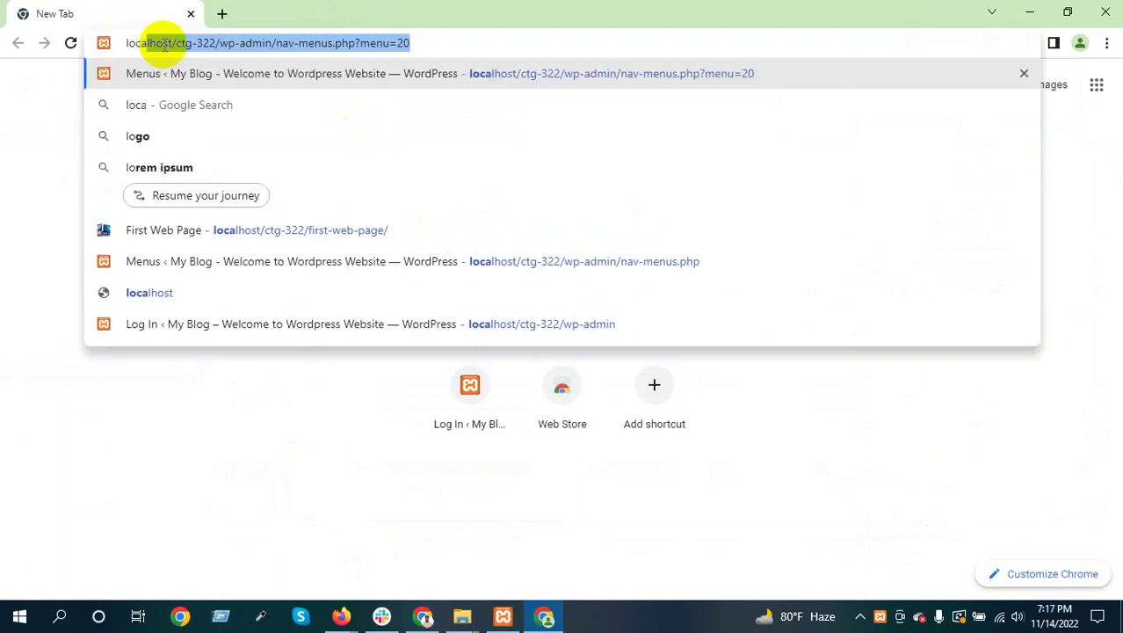
key(End)
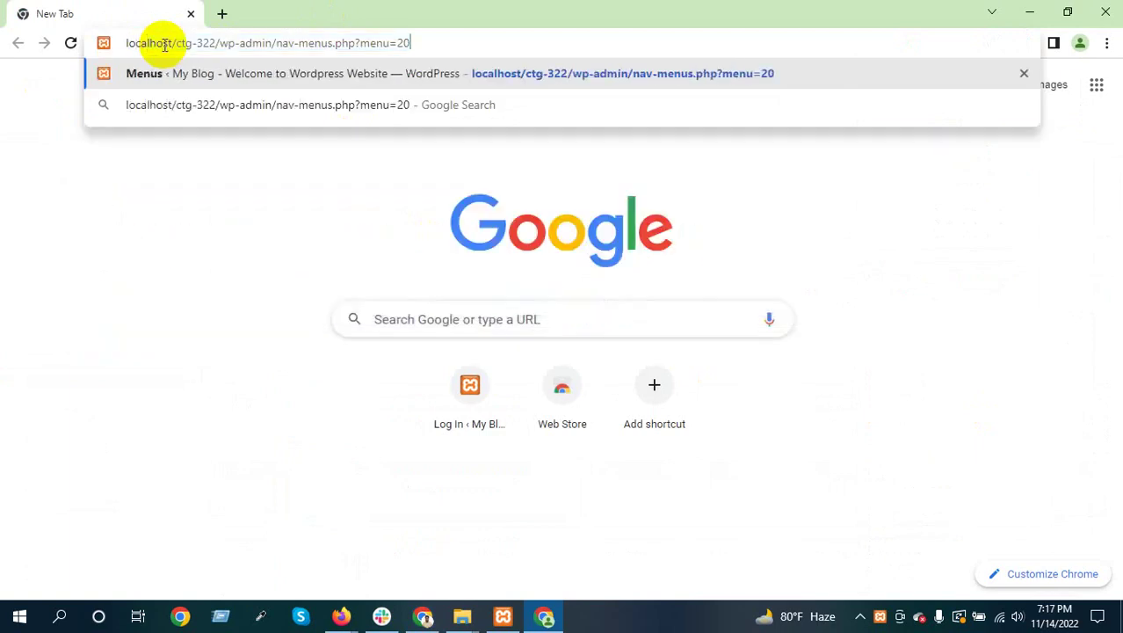
key(BackSpace)
key(BackSpace)
key(BackSpace)
key(BackSpace)
key(BackSpace)
key(BackSpace)
key(BackSpace)
key(BackSpace)
key(BackSpace)
key(BackSpace)
key(BackSpace)
key(BackSpace)
key(BackSpace)
key(BackSpace)
key(BackSpace)
key(BackSpace)
key(BackSpace)
key(BackSpace)
key(BackSpace)
key(BackSpace)
key(BackSpace)
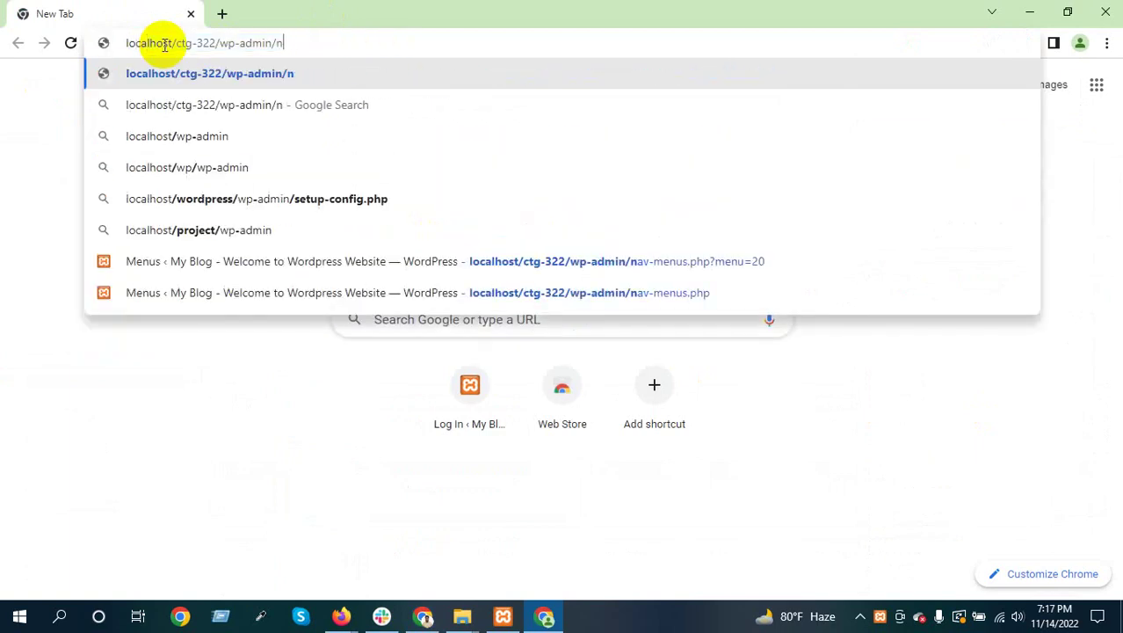
key(Return)
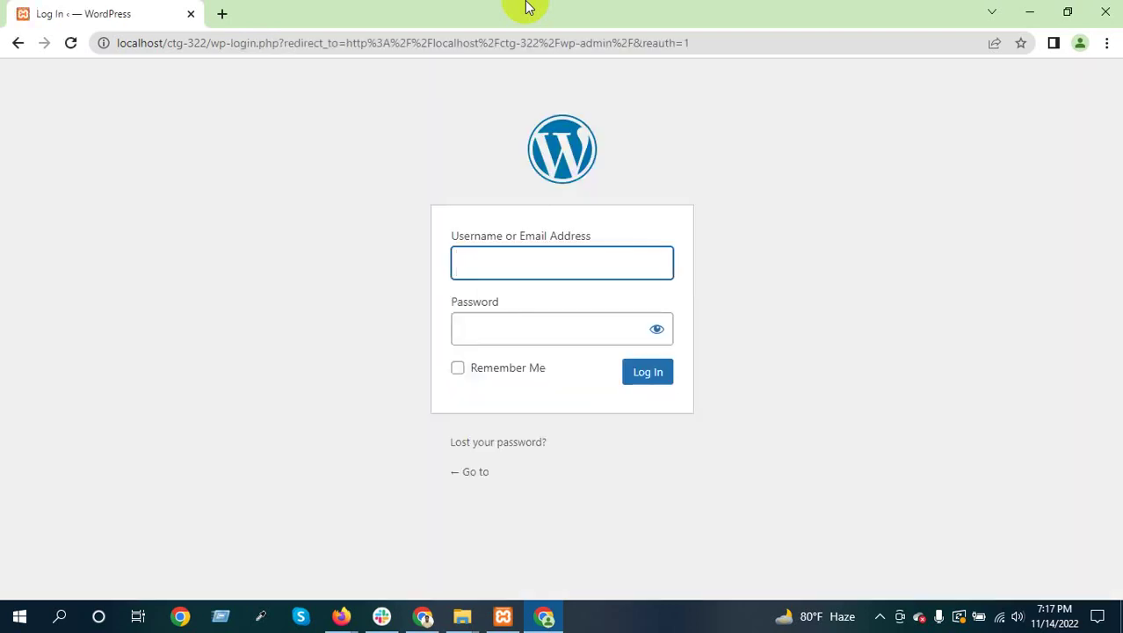
Log in to the local site with the administrator username and password
text(admin)
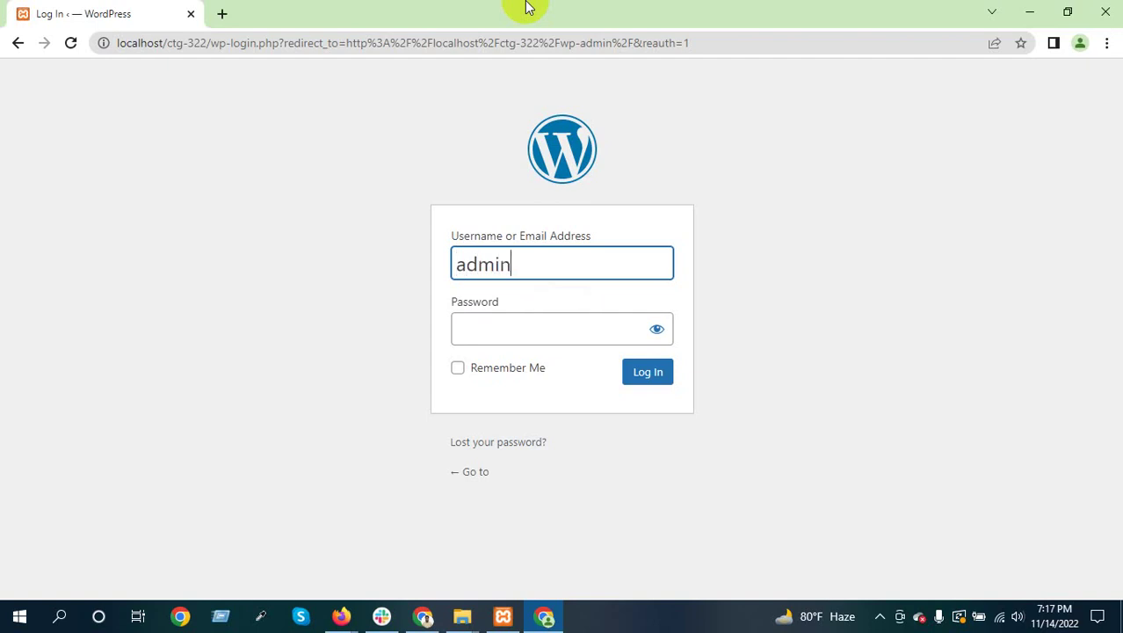
key(Tab)
text(admin)
key(Return)
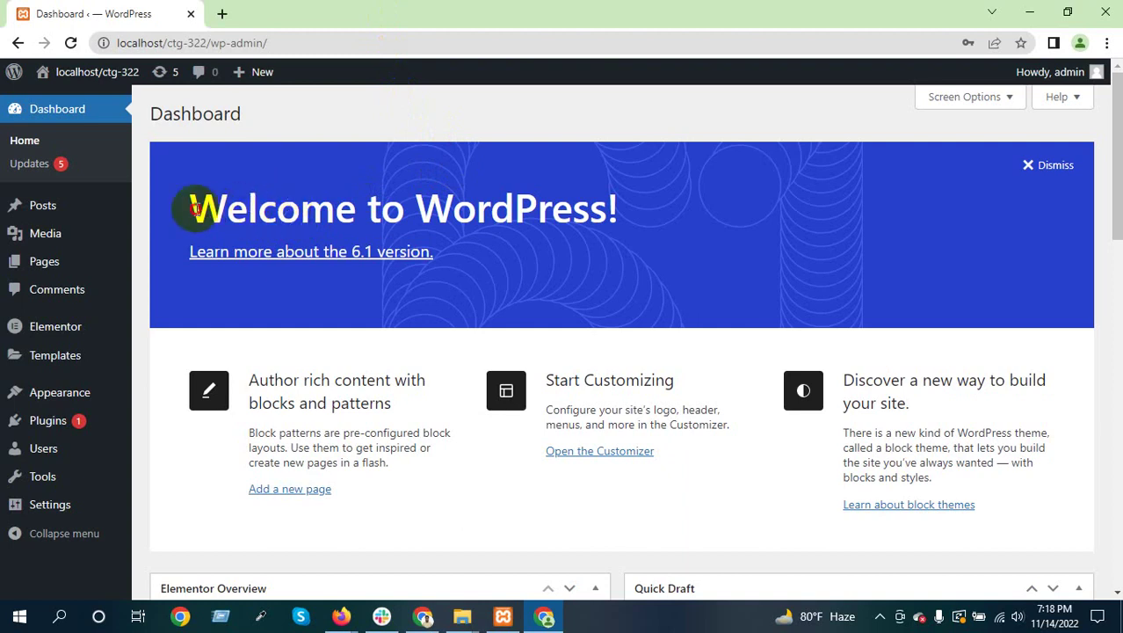
Open Pages > Add New in a separate tab, then return to the Dashboard tab
drag(188, 208, 613, 208)
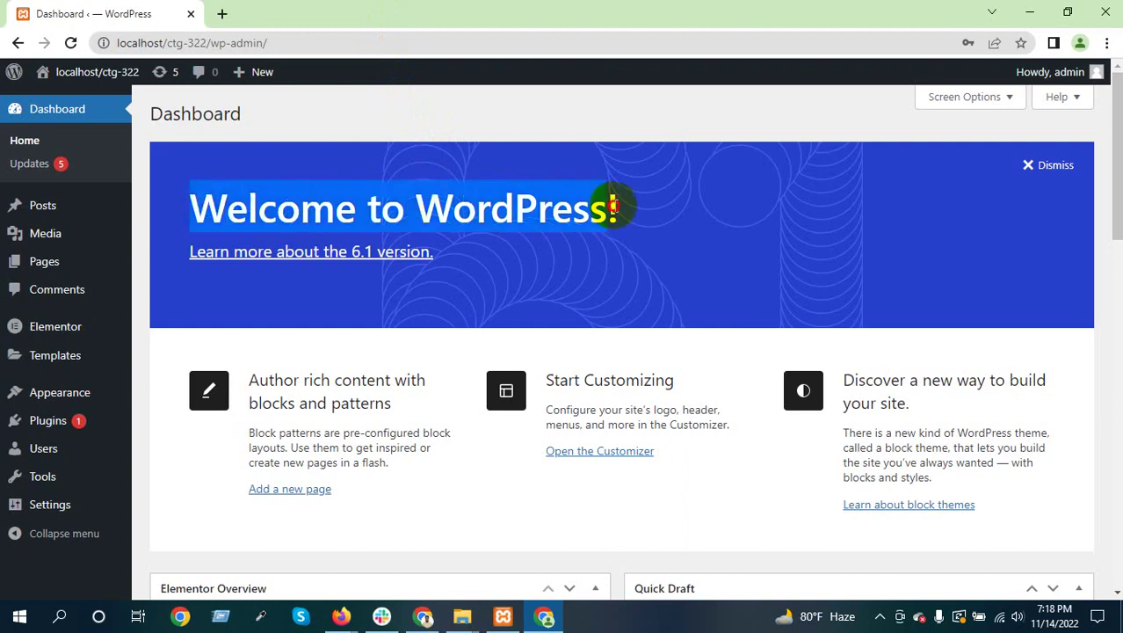
click(502, 207)
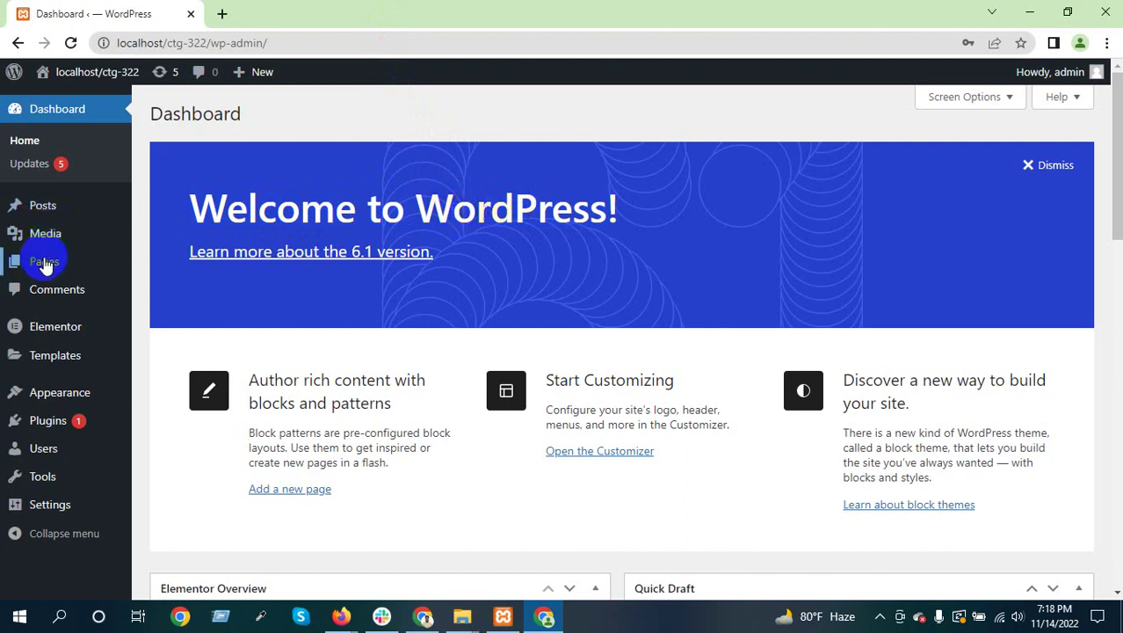
mouse_move(45, 265)
right_click(193, 283)
click(211, 294)
click(264, 14)
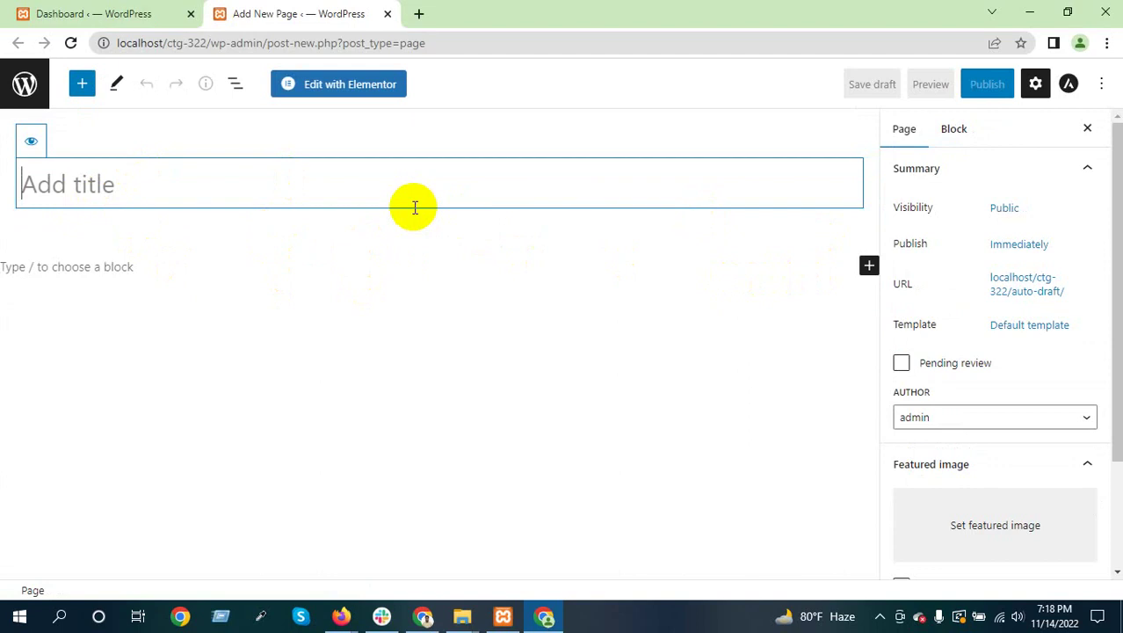
click(95, 9)
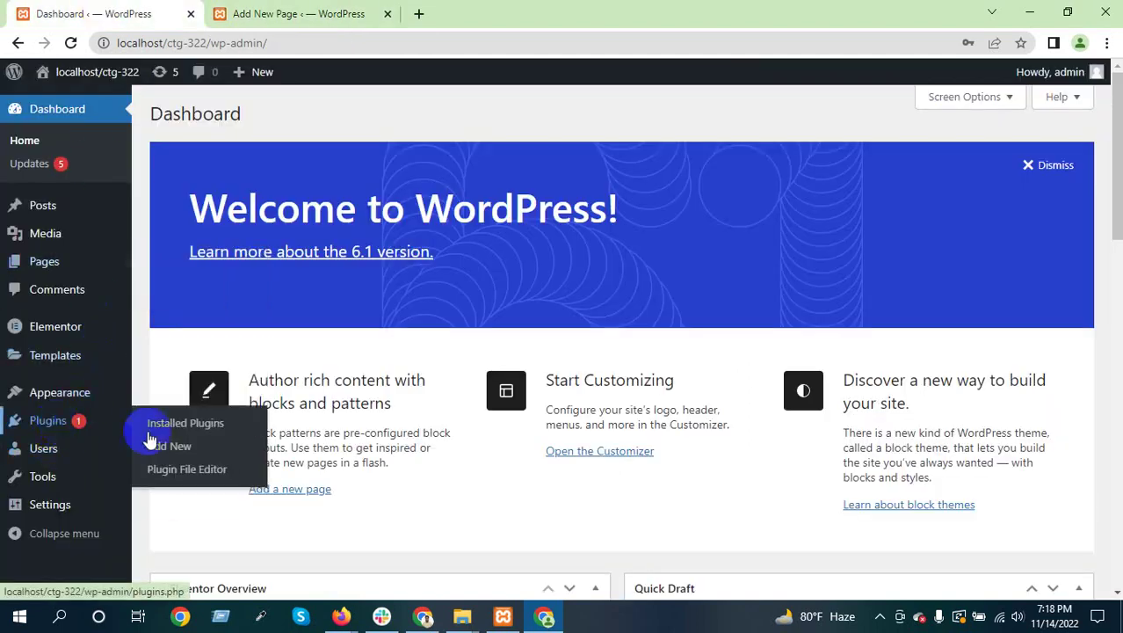
Install and activate the Classic Editor plugin, then return to the Add New Page tab
click(190, 448)
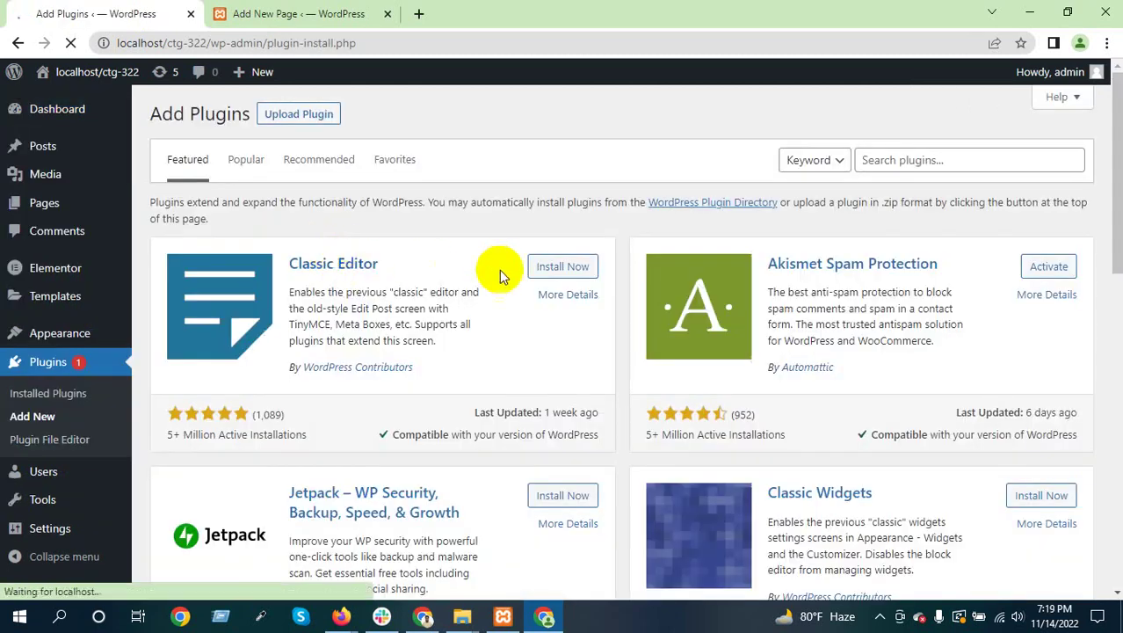
drag(386, 264, 281, 268)
click(559, 271)
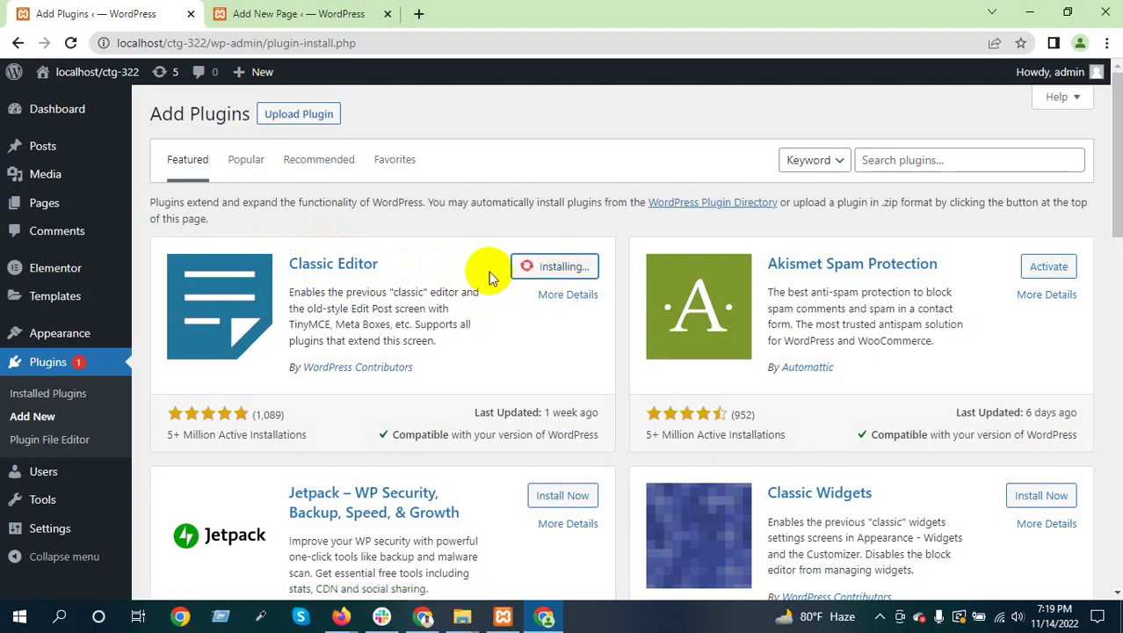
click(569, 271)
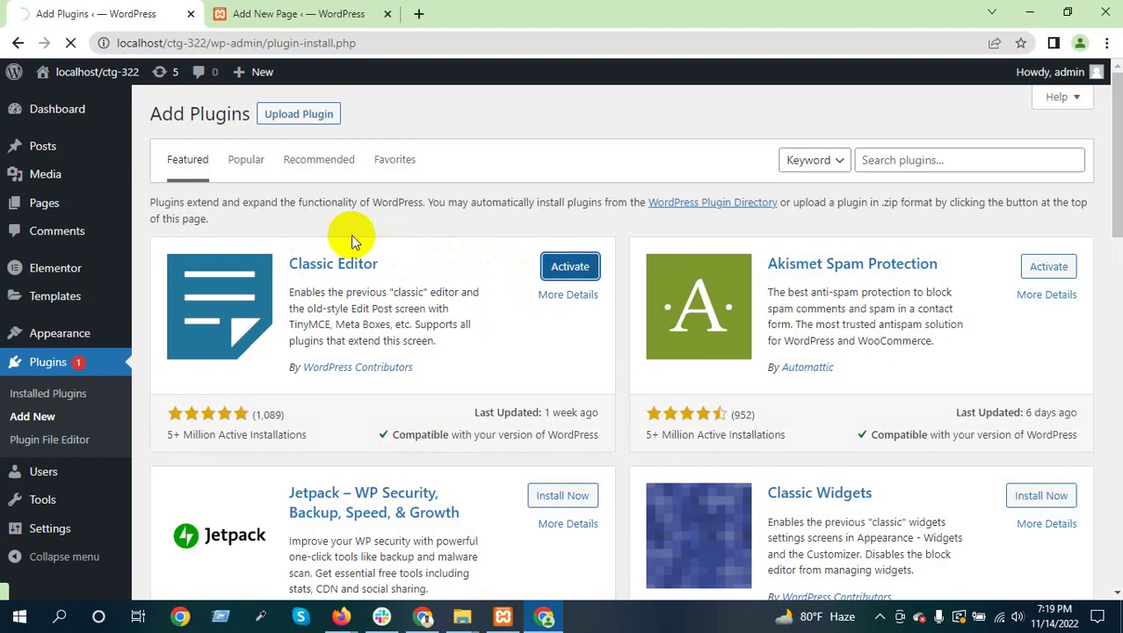
click(296, 11)
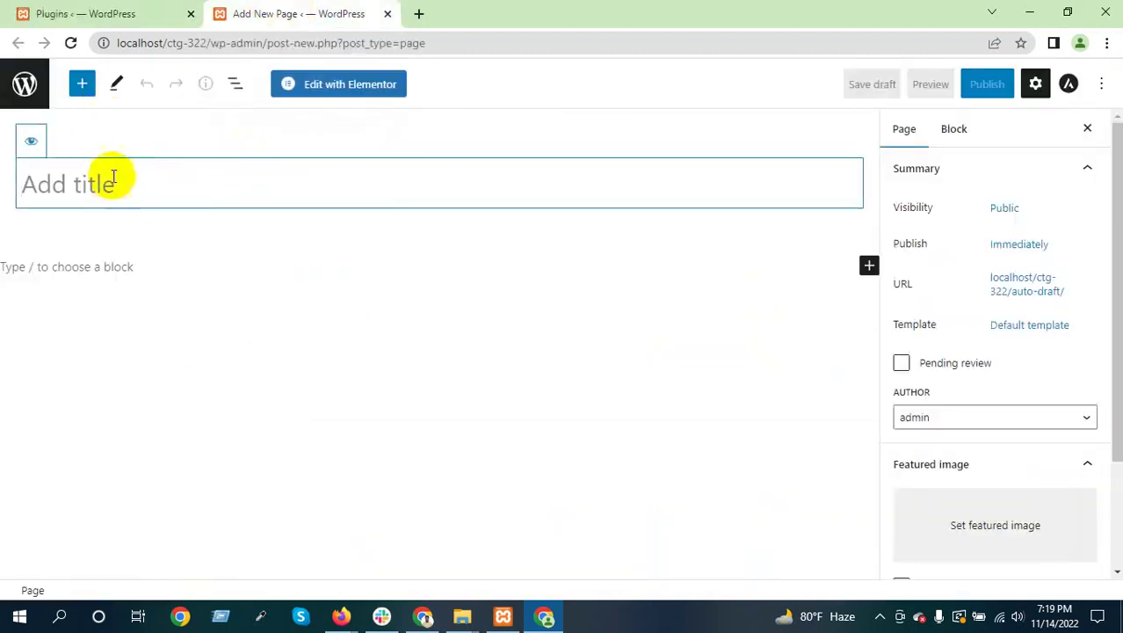
Reload the page editor into Classic Editor layout and type a test word in the body
click(70, 42)
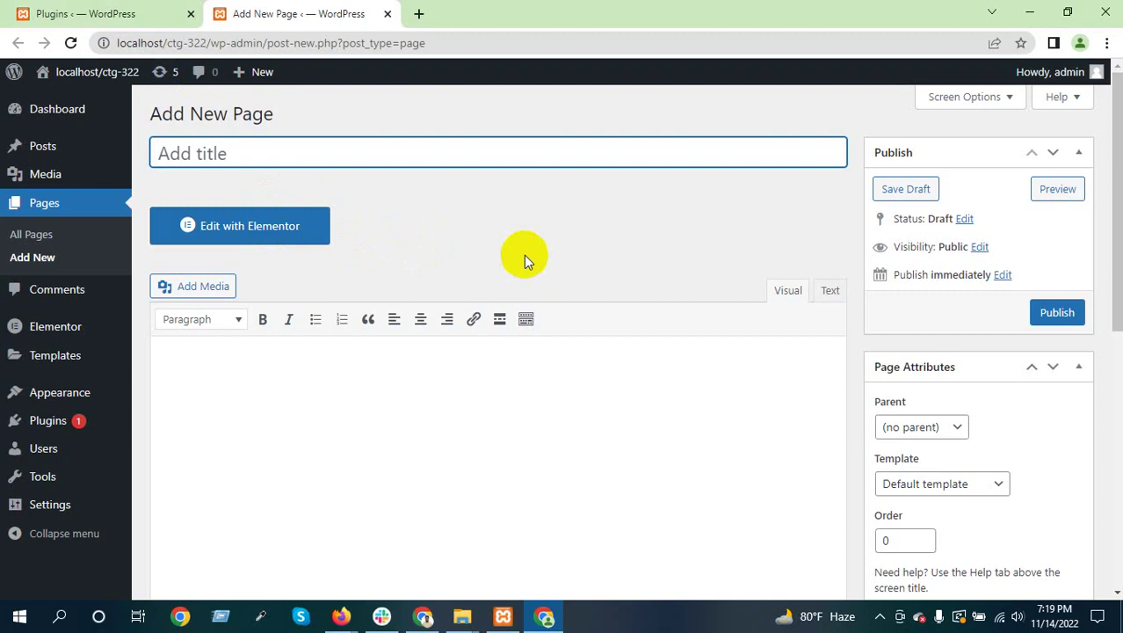
click(197, 380)
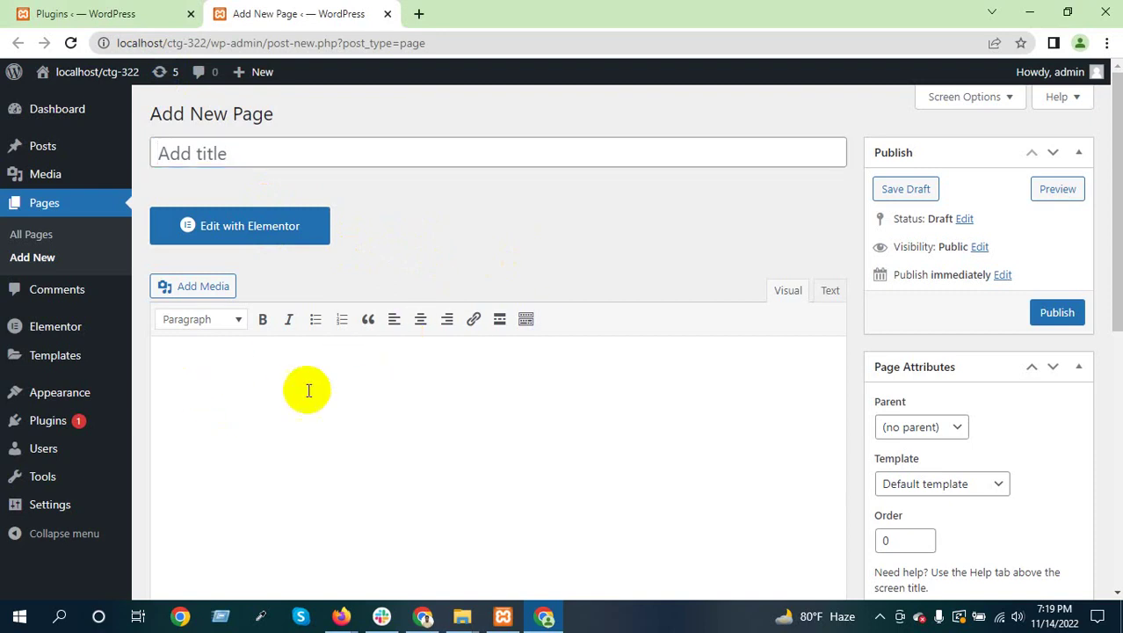
scroll(288, 389, down, 3)
scroll(288, 389, up, 1)
scroll(288, 389, up, 1)
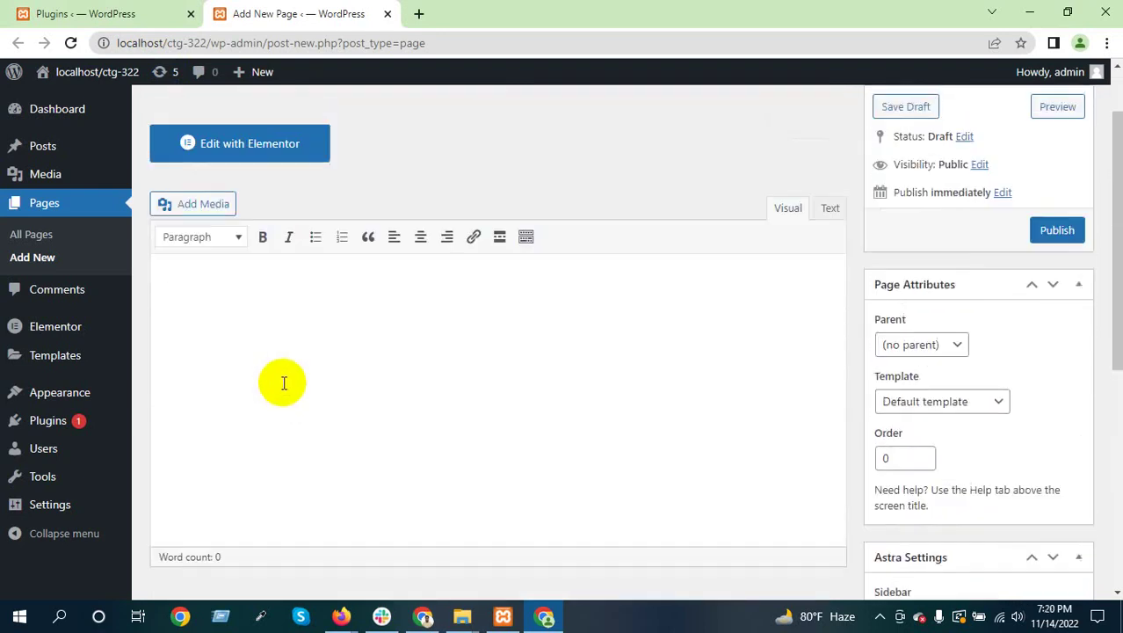
click(283, 381)
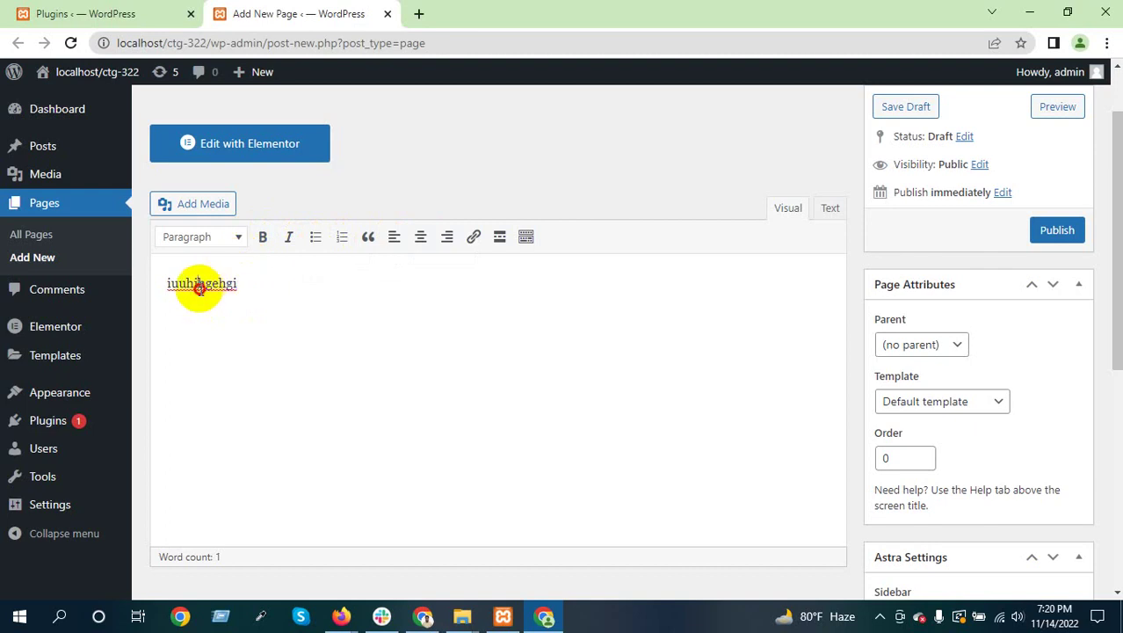
Format the test word as Heading 1
double_click(196, 287)
click(231, 246)
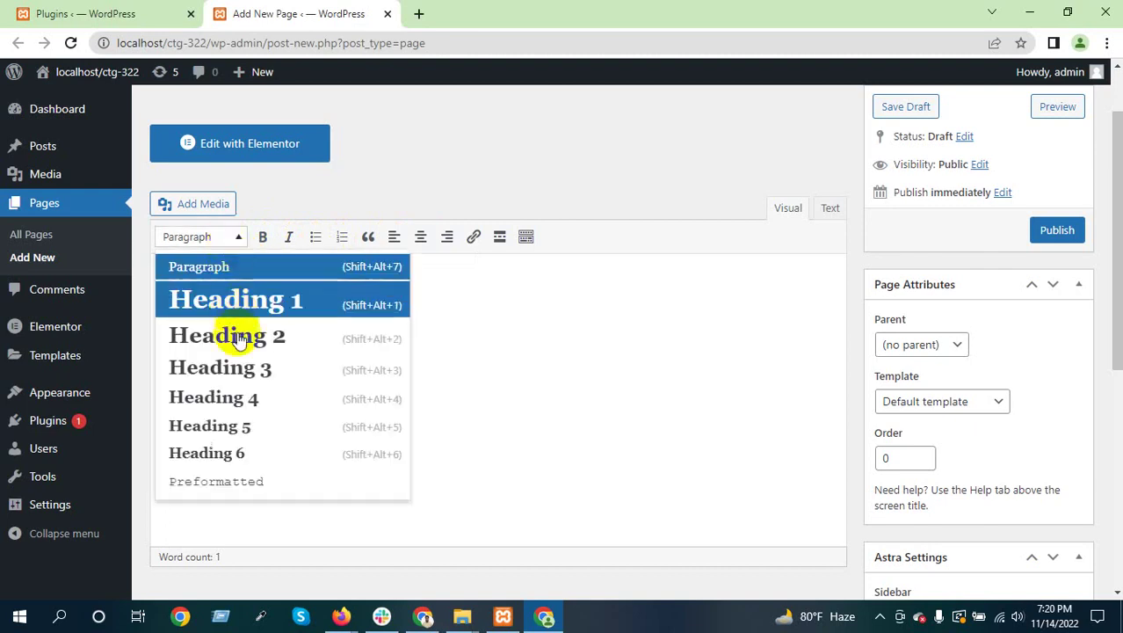
scroll(271, 406, down, 2)
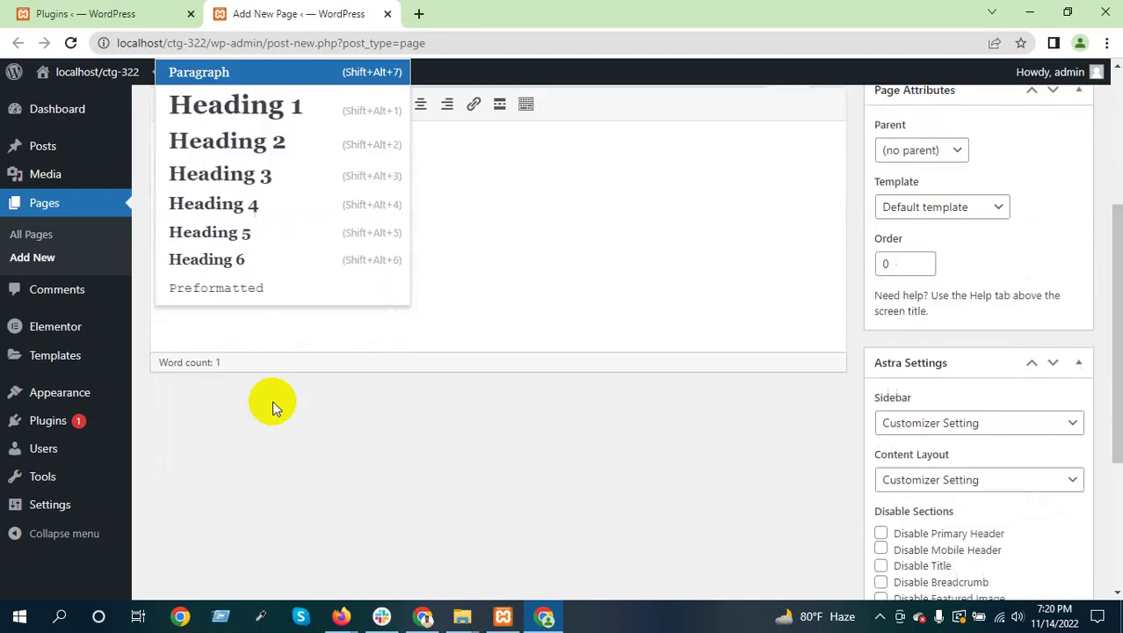
scroll(271, 407, up, 1)
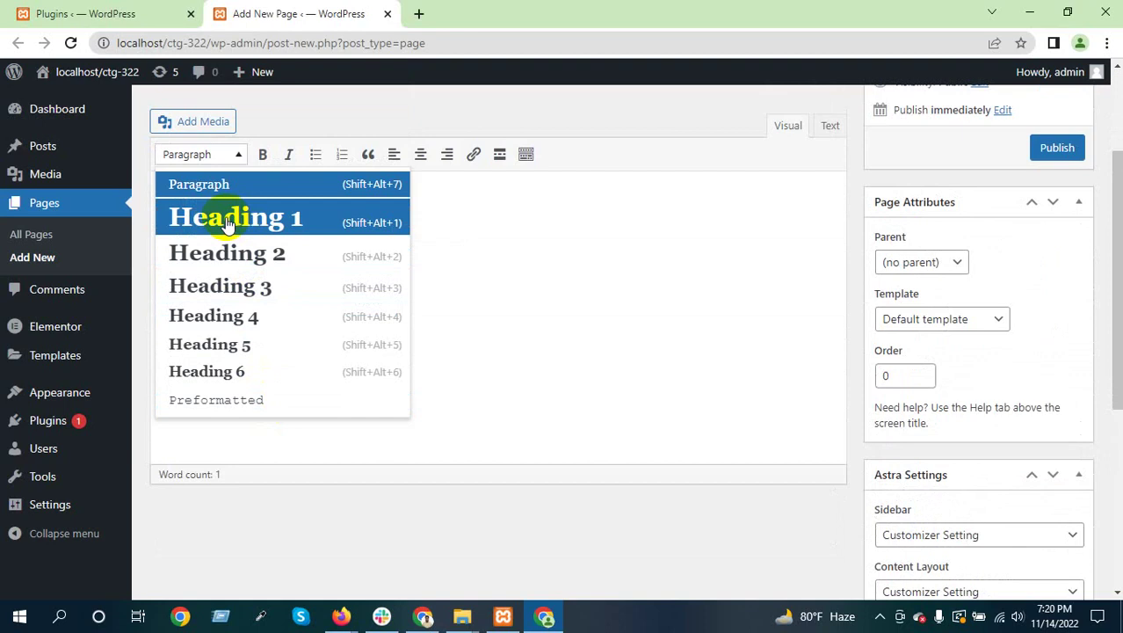
click(227, 223)
click(364, 215)
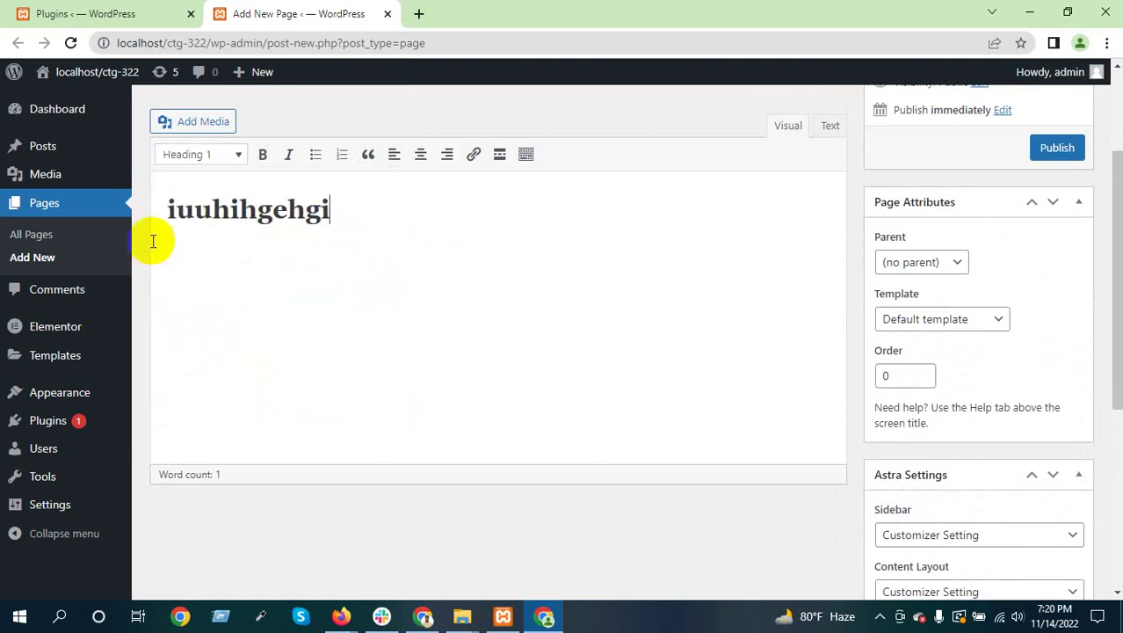
Make the heading word bold and italic
drag(338, 213, 246, 176)
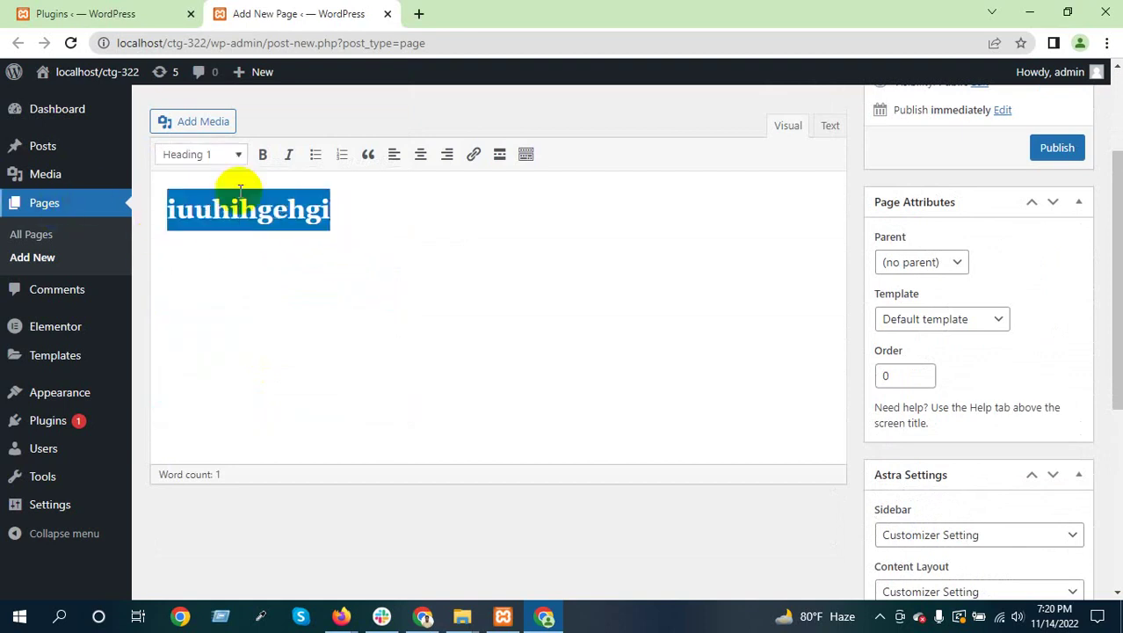
click(273, 158)
click(289, 159)
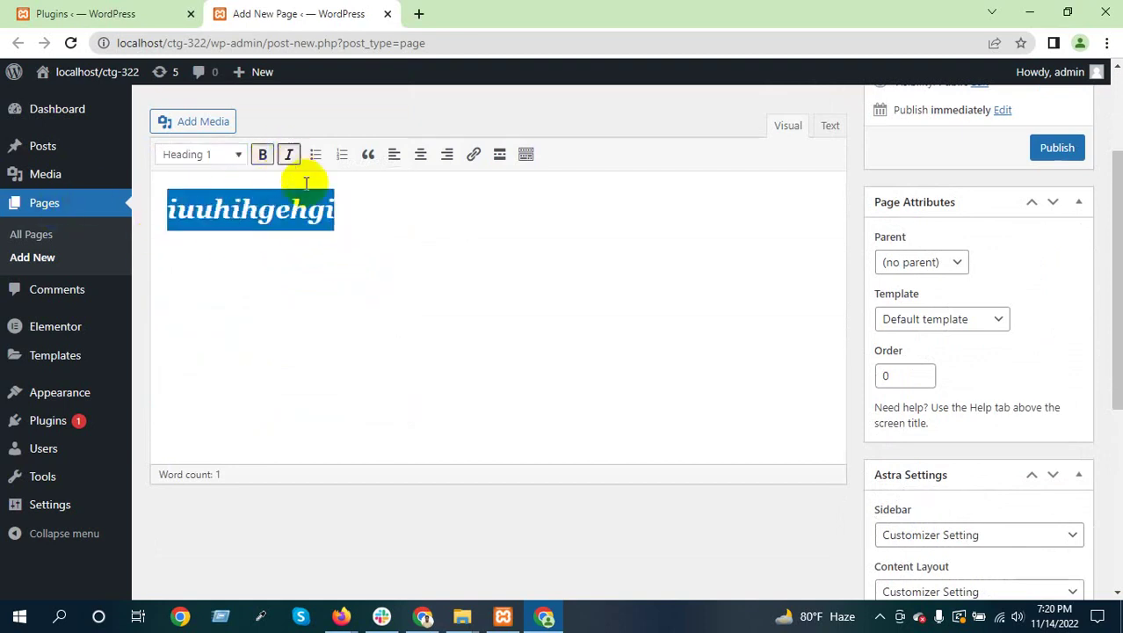
click(357, 209)
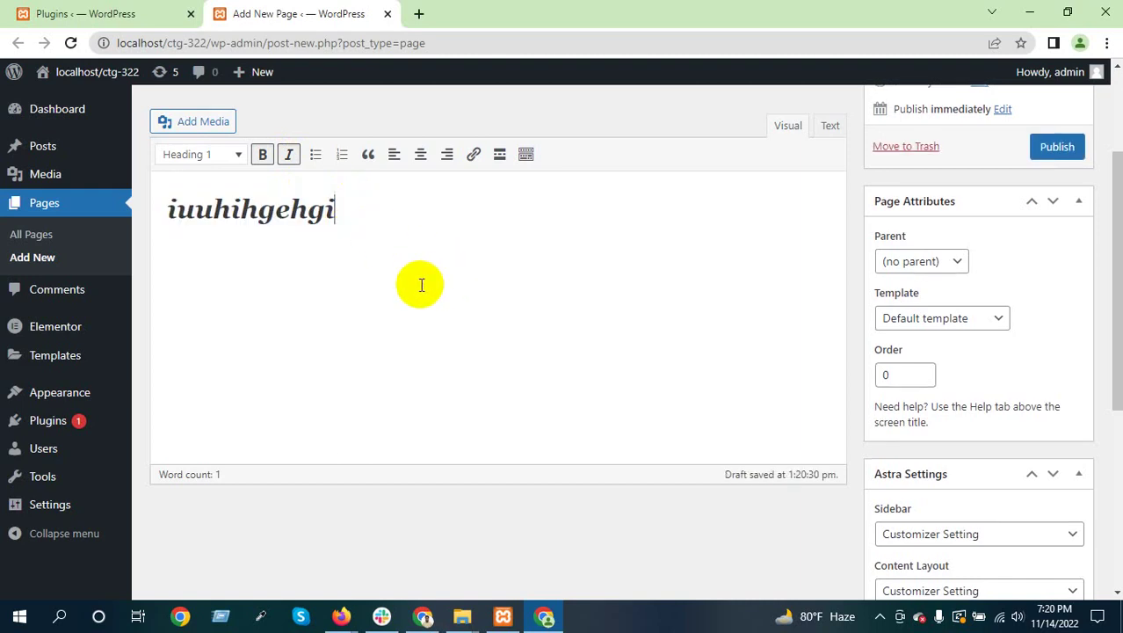
Delete the heading word so the page body is empty
scroll(413, 284, up, 2)
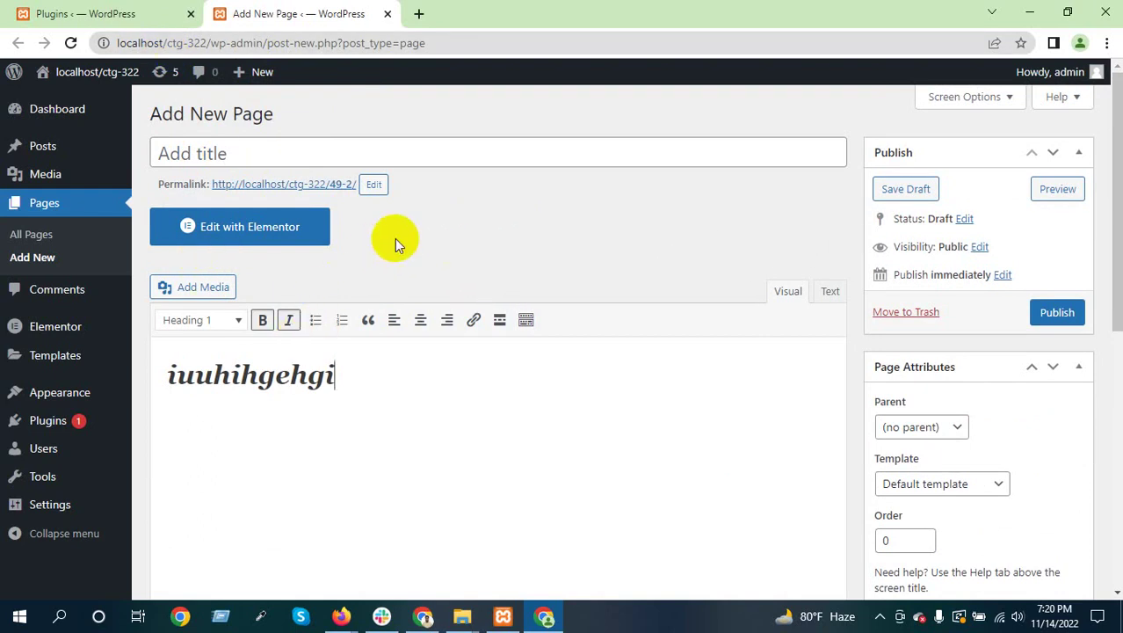
double_click(280, 368)
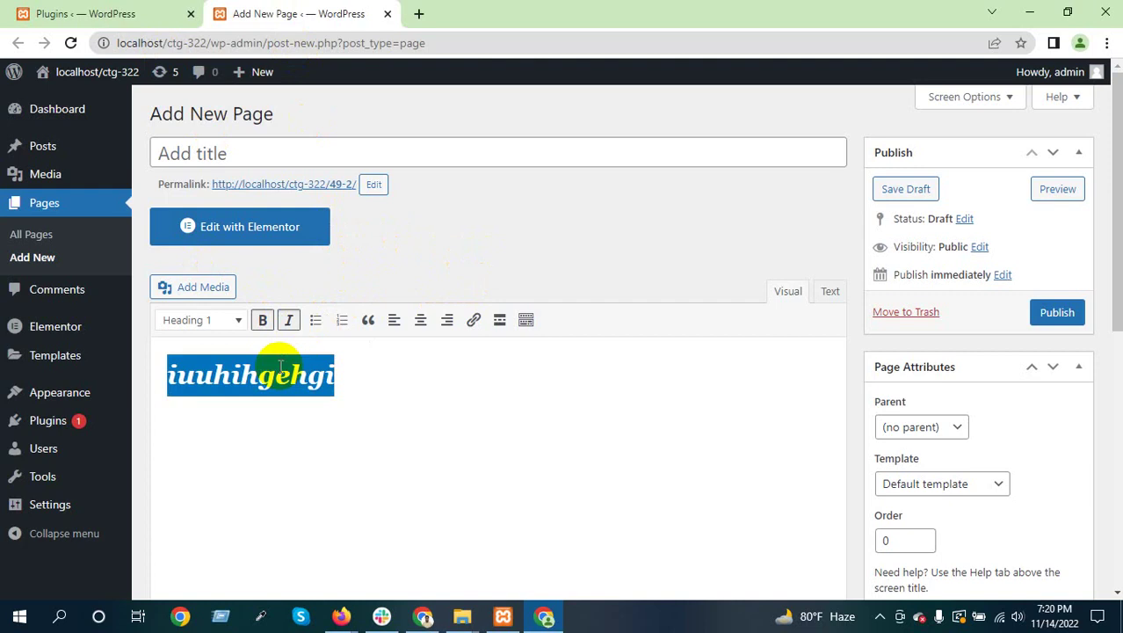
key(BackSpace)
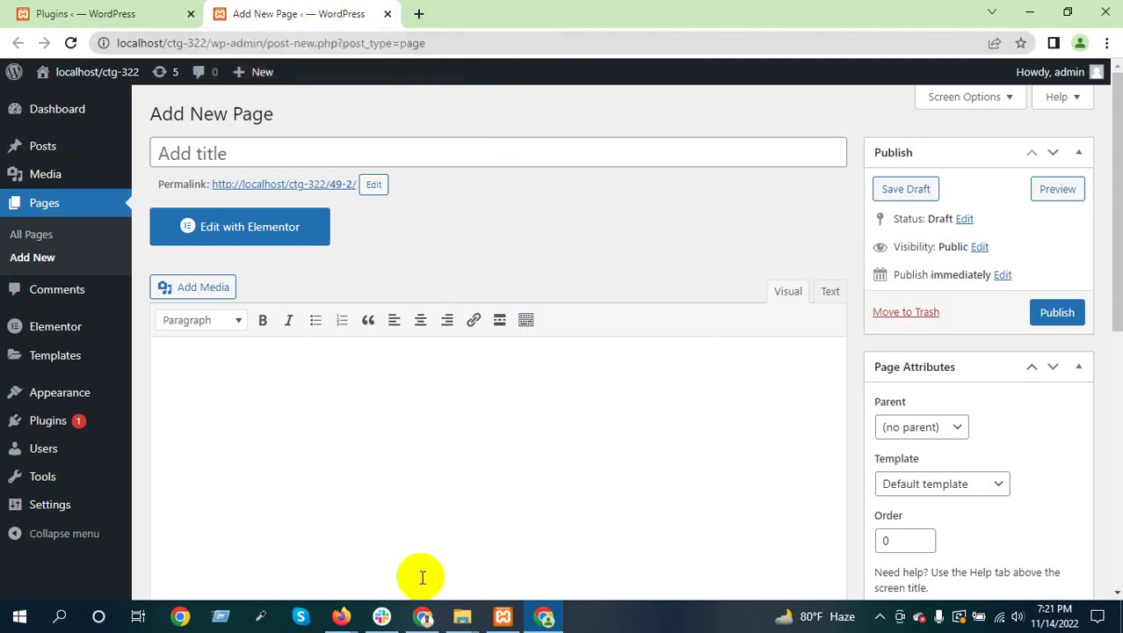
Admit the waiting participant into the Google Meet call and minimize Firefox
mouse_move(343, 615)
click(251, 538)
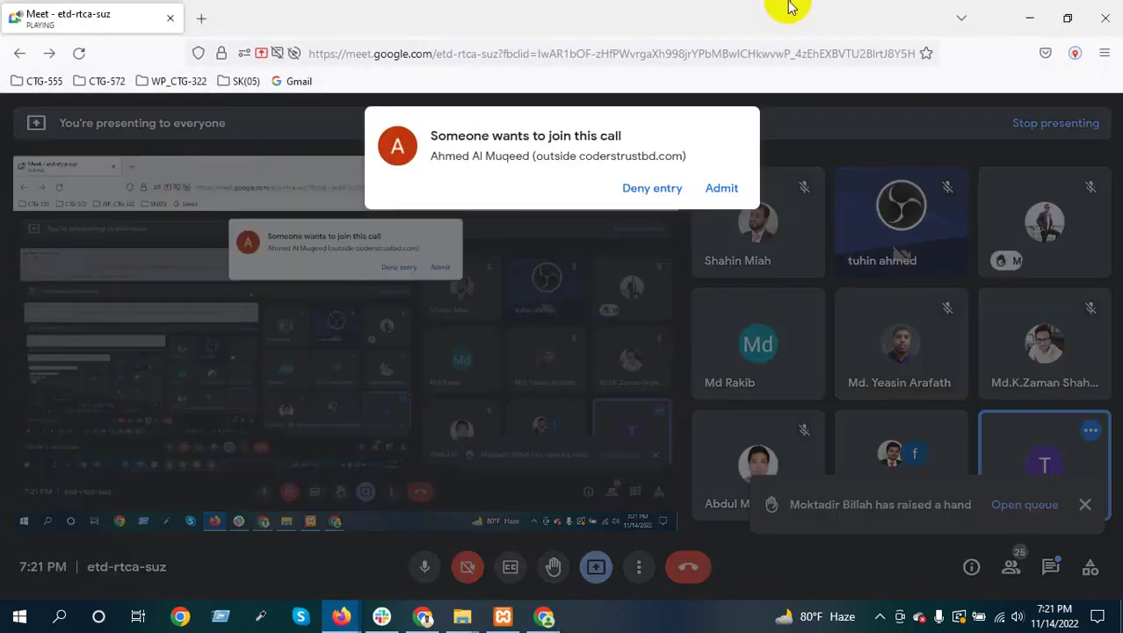
click(721, 188)
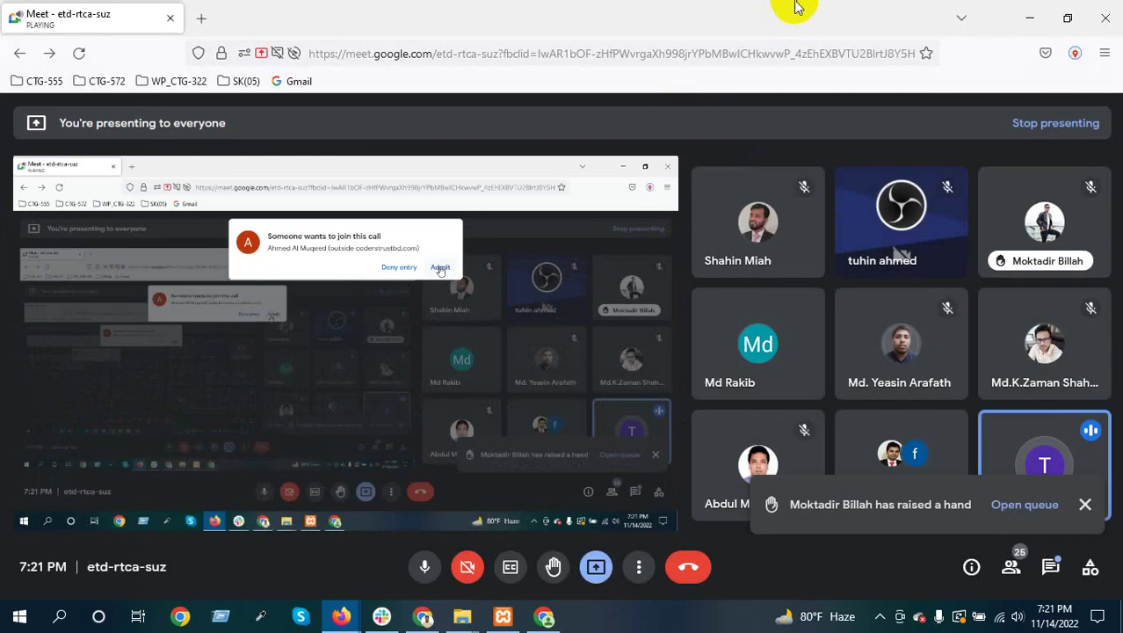
click(1029, 18)
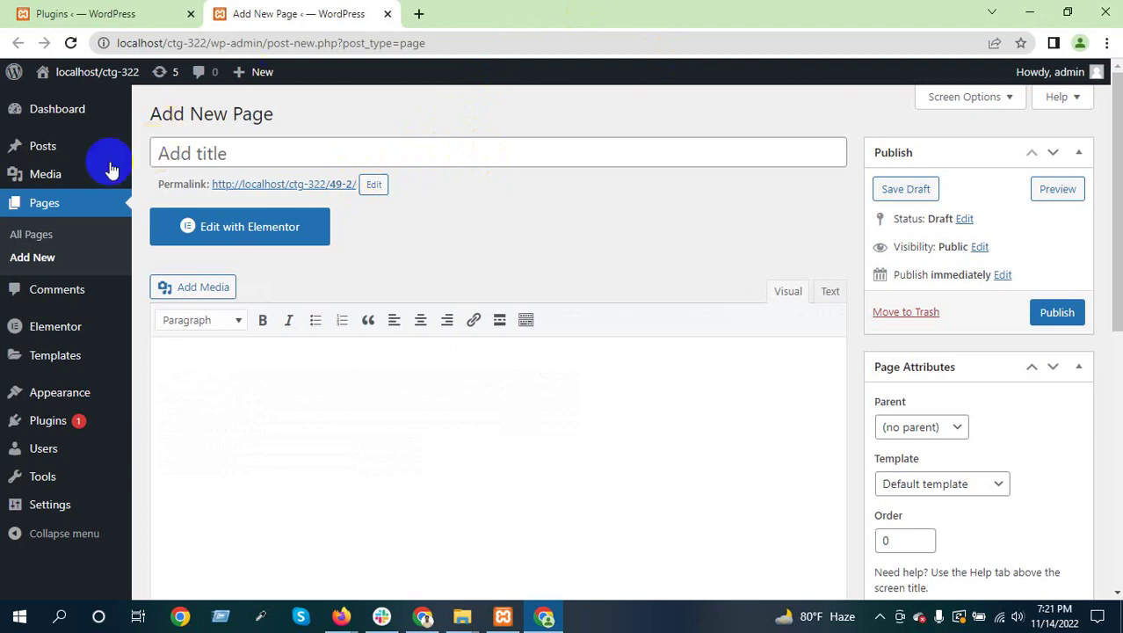
Open Posts > All Posts to view the Uncategorized Hello world! post, then switch to the plugins tab
mouse_move(41, 146)
click(167, 148)
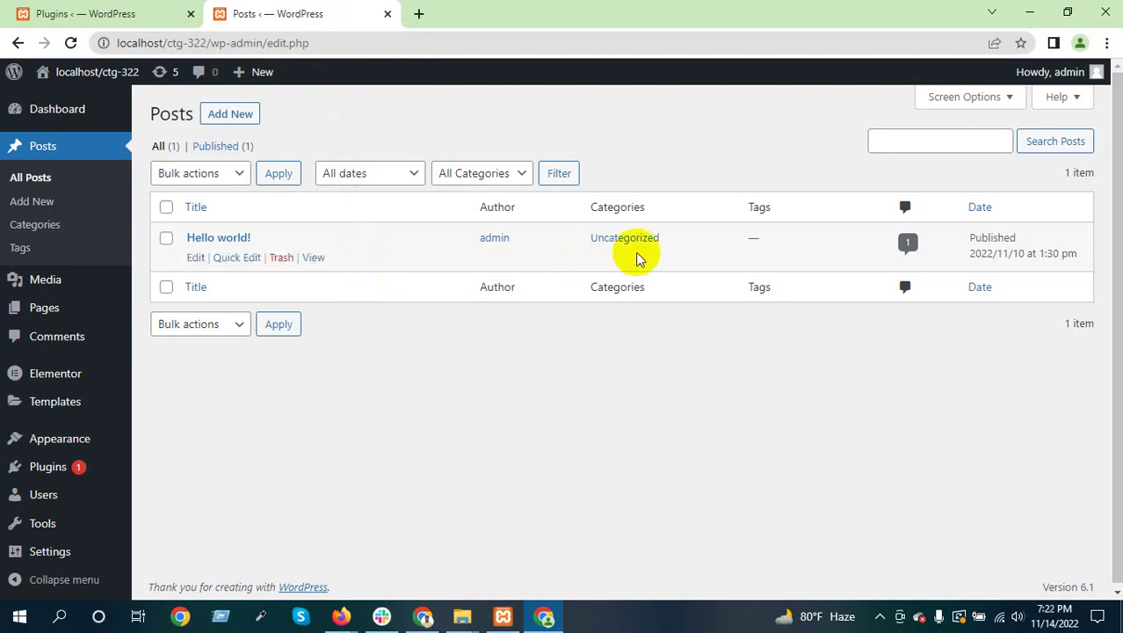
drag(665, 239, 592, 237)
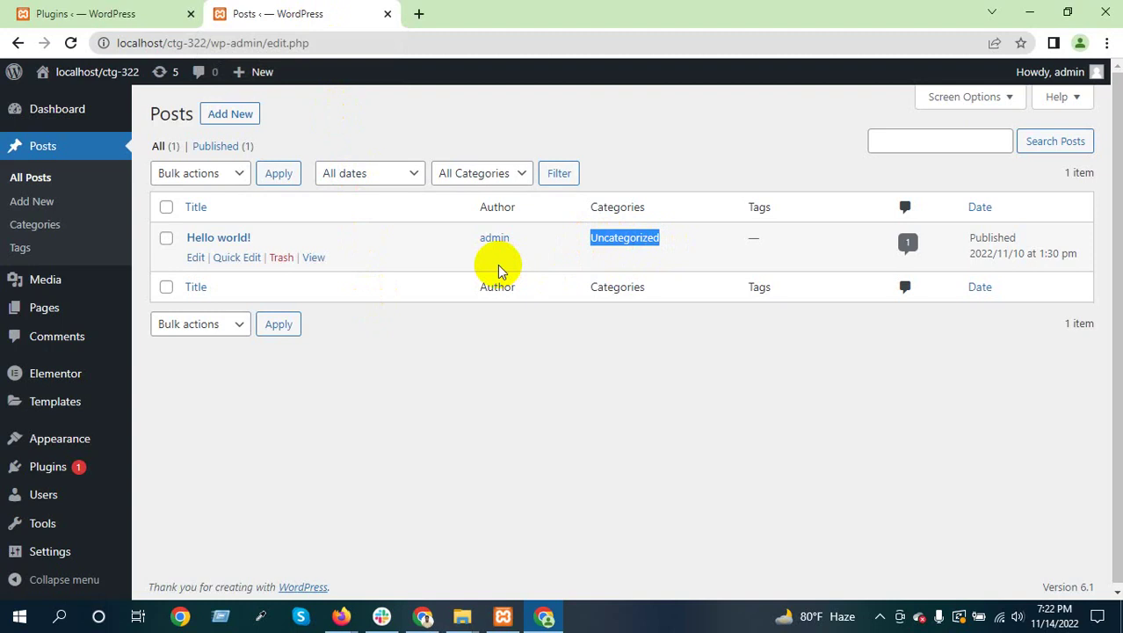
click(498, 269)
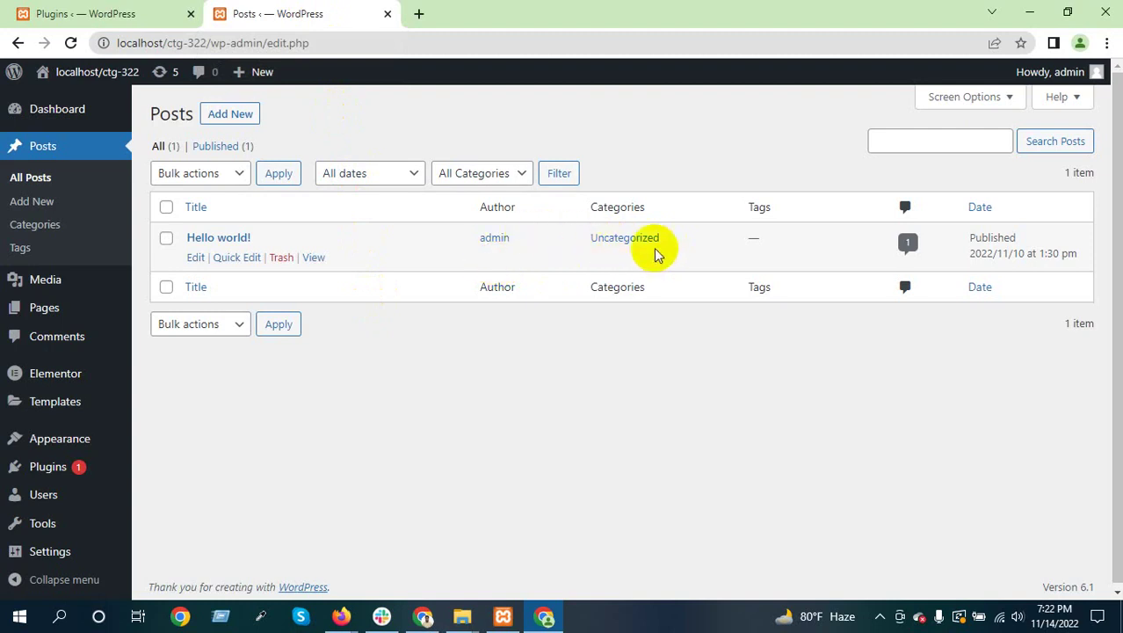
drag(668, 246, 592, 241)
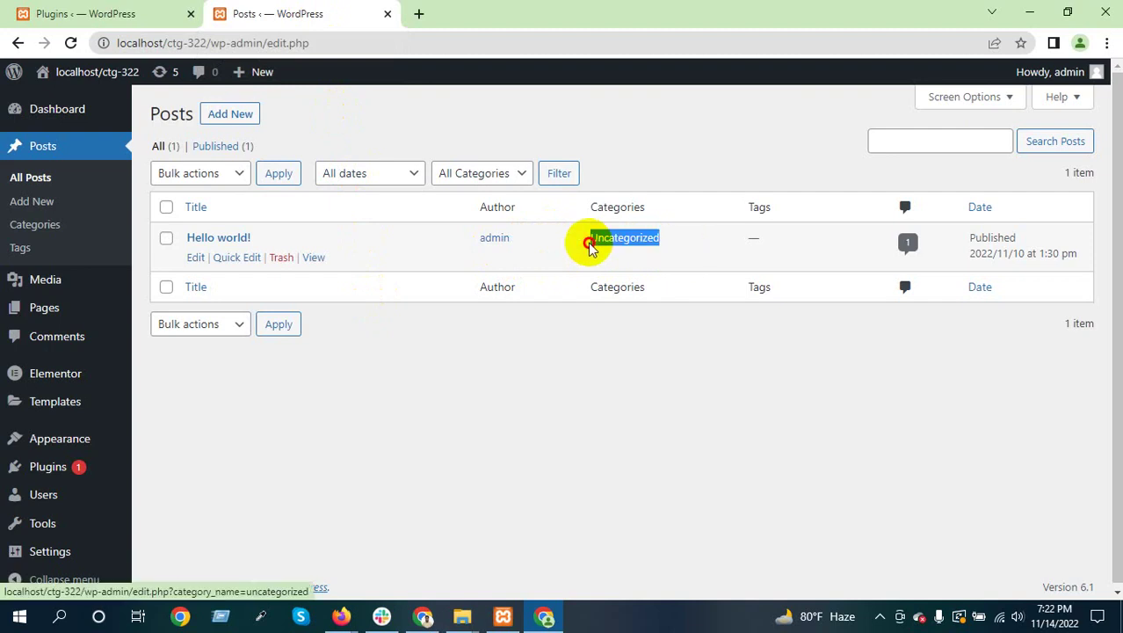
click(667, 244)
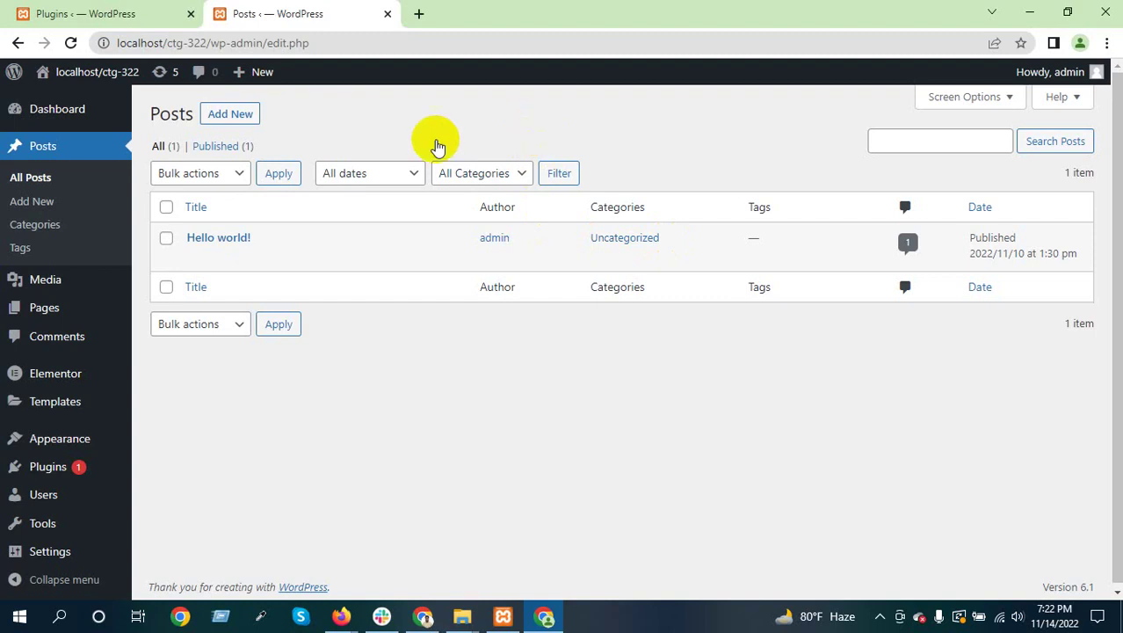
click(167, 18)
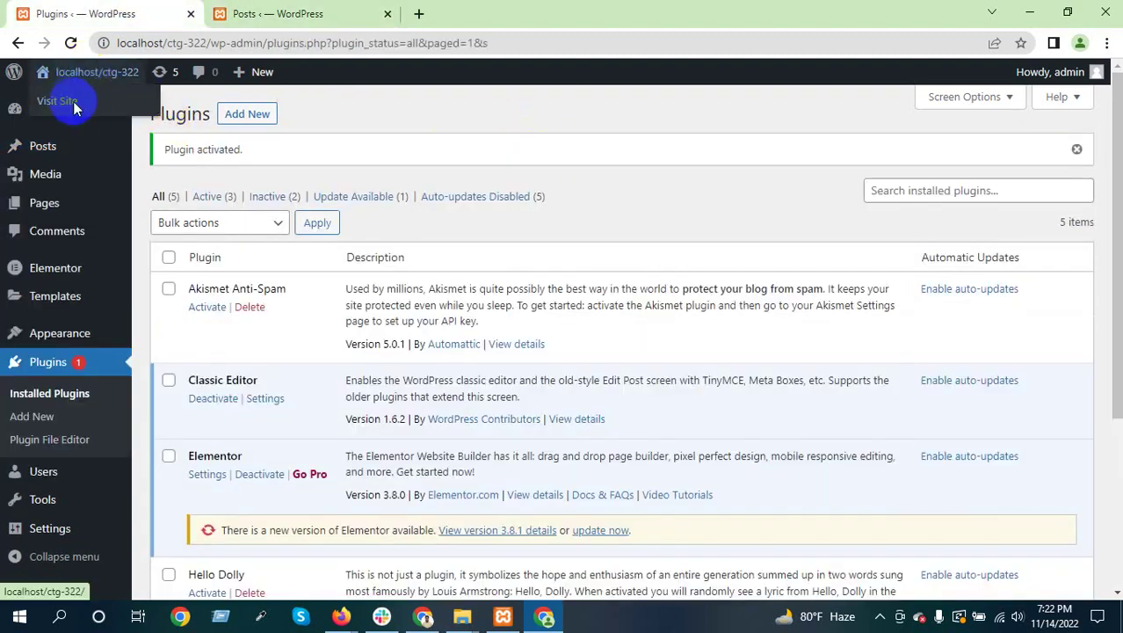
Visit the live site in a new tab and look over the Hello world! post
click(58, 101)
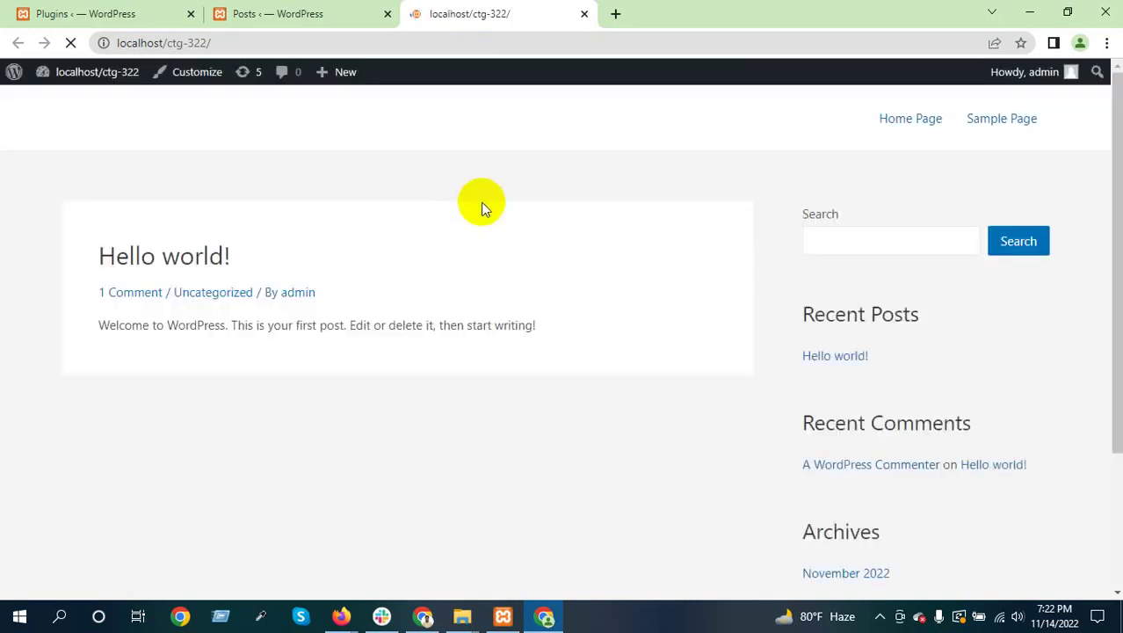
scroll(344, 268, down, 2)
scroll(253, 303, up, 1)
scroll(253, 303, up, 1)
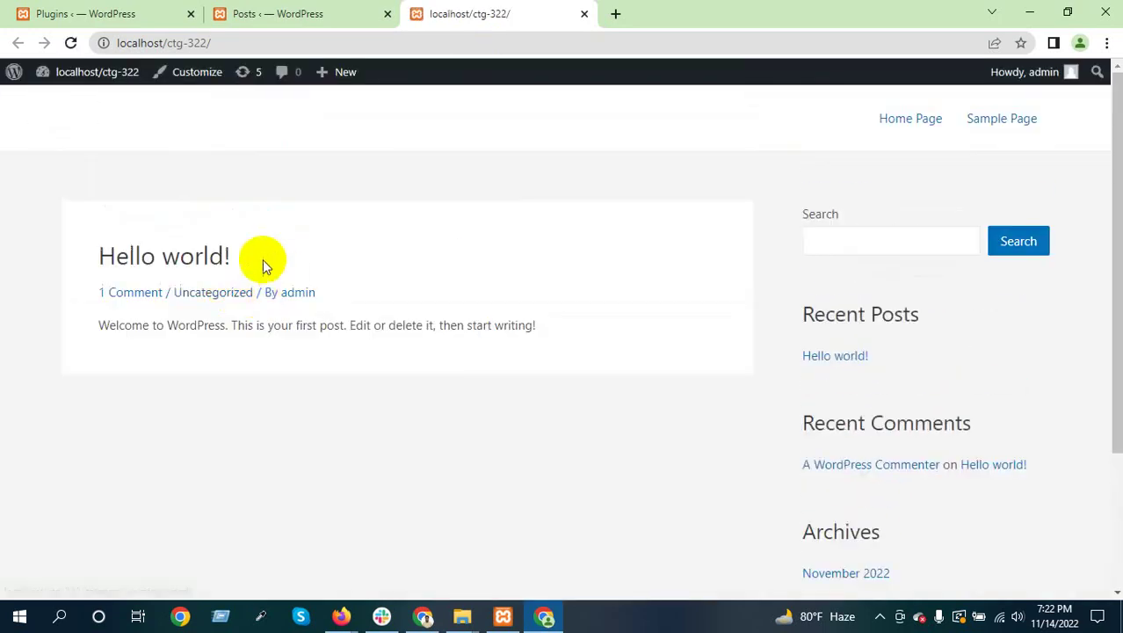
drag(264, 258, 95, 255)
click(250, 264)
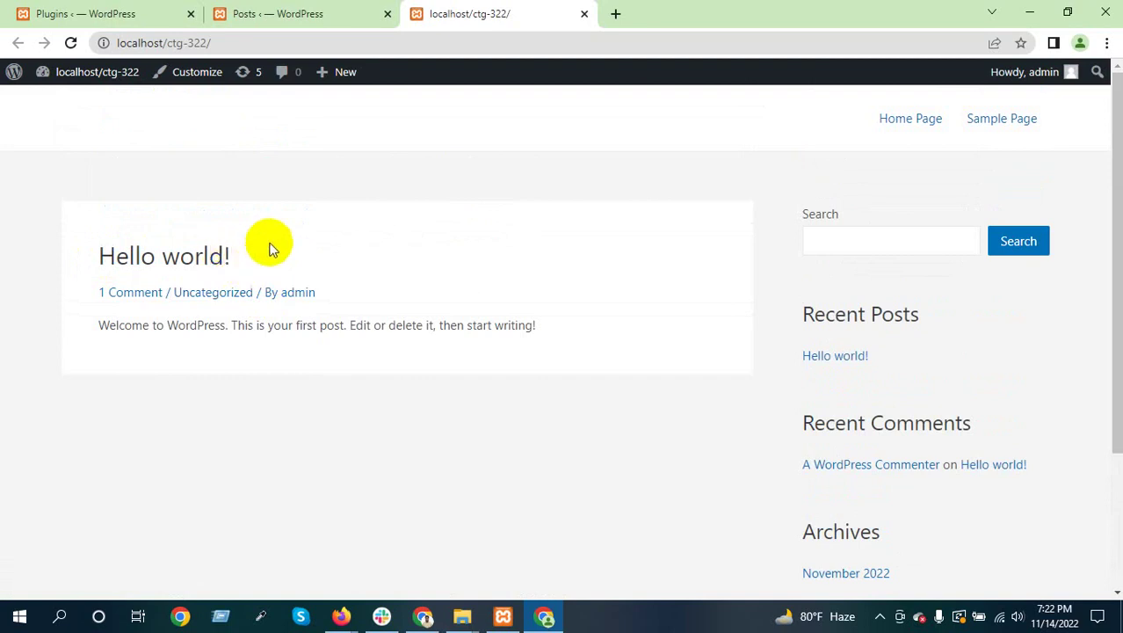
From the admin Posts list, start a blank new post in the classic editor
click(294, 13)
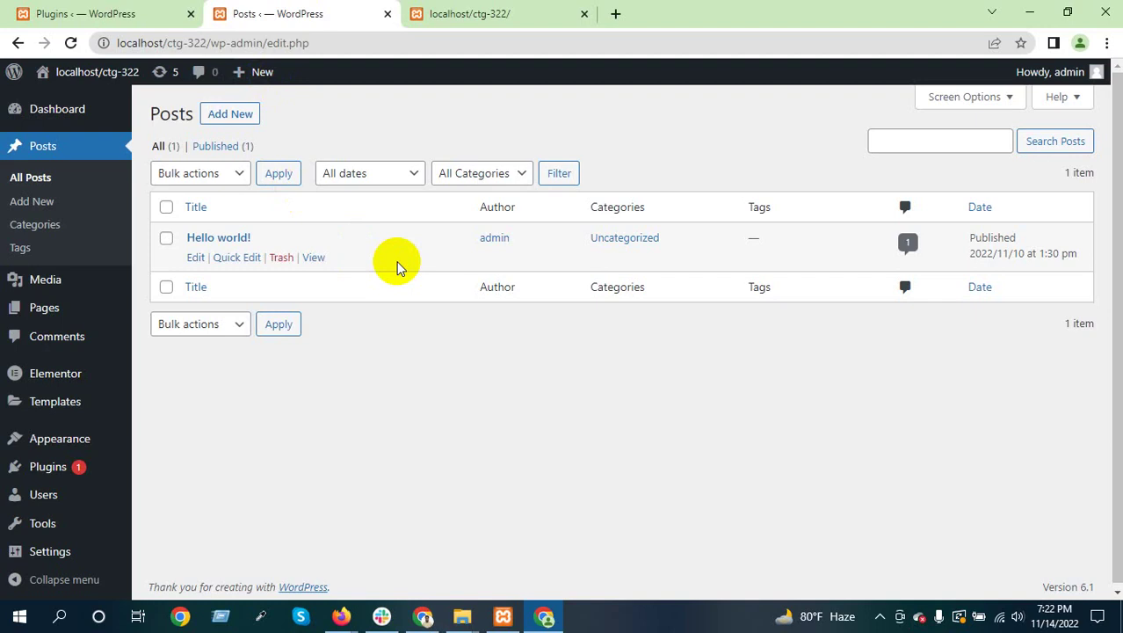
click(230, 114)
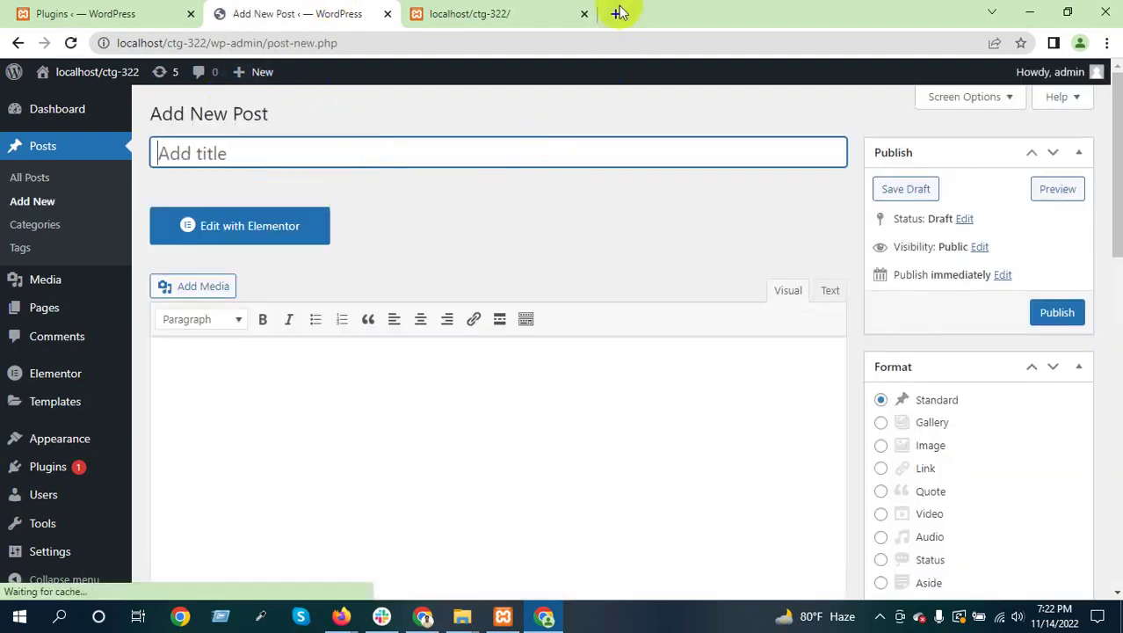
In a new tab, search 'prothom alo' and open the site's per-capita income article, dismissing popups
click(616, 16)
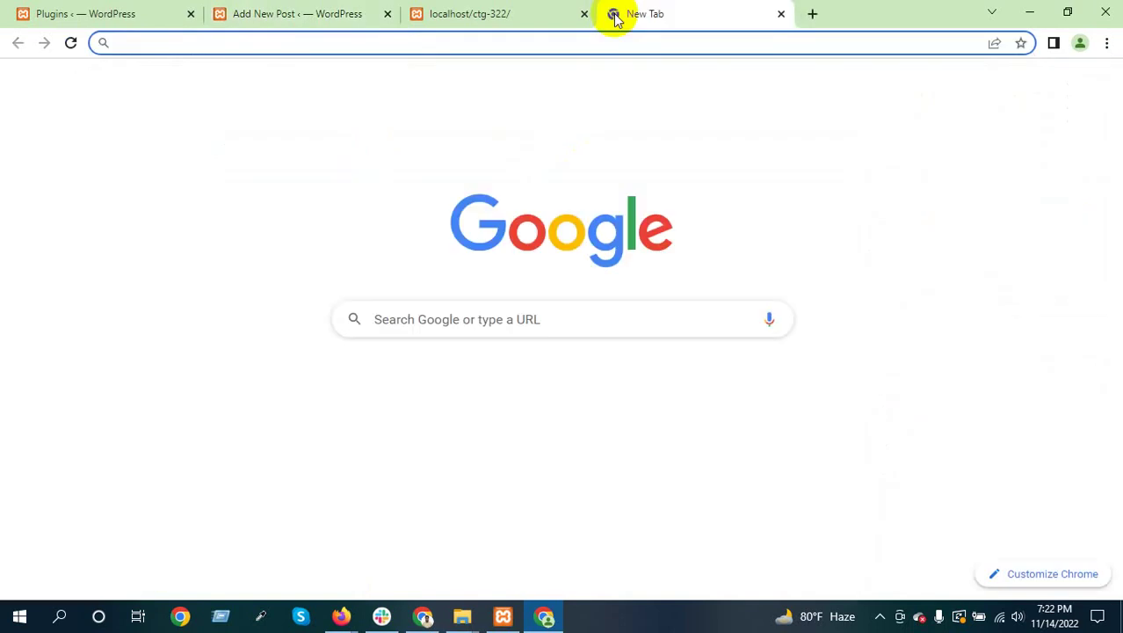
text(p)
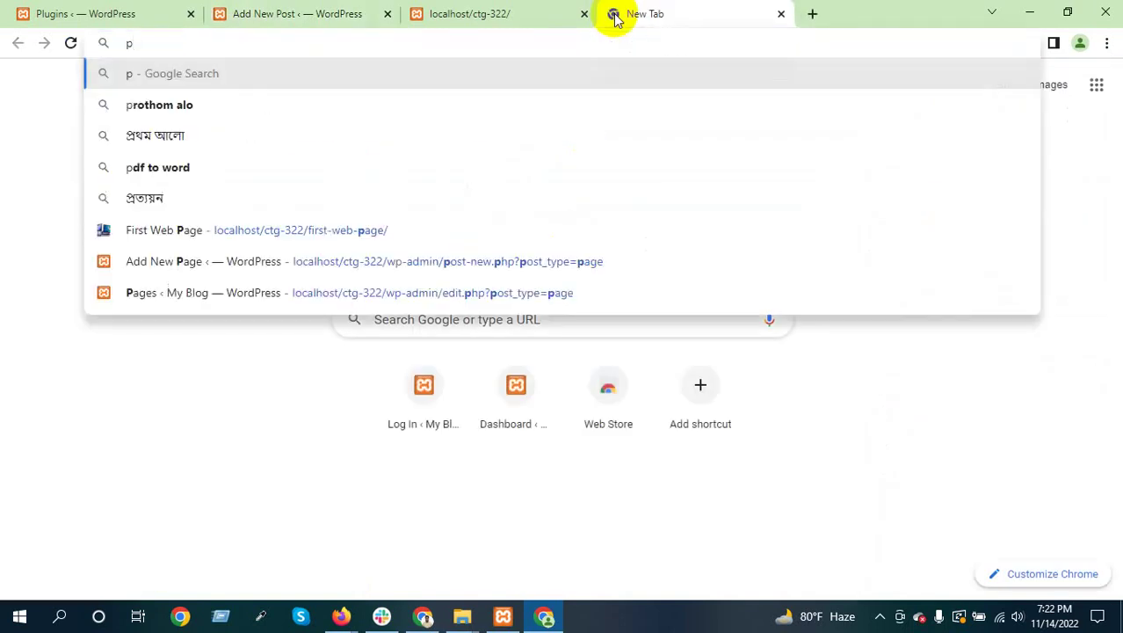
text(rothom)
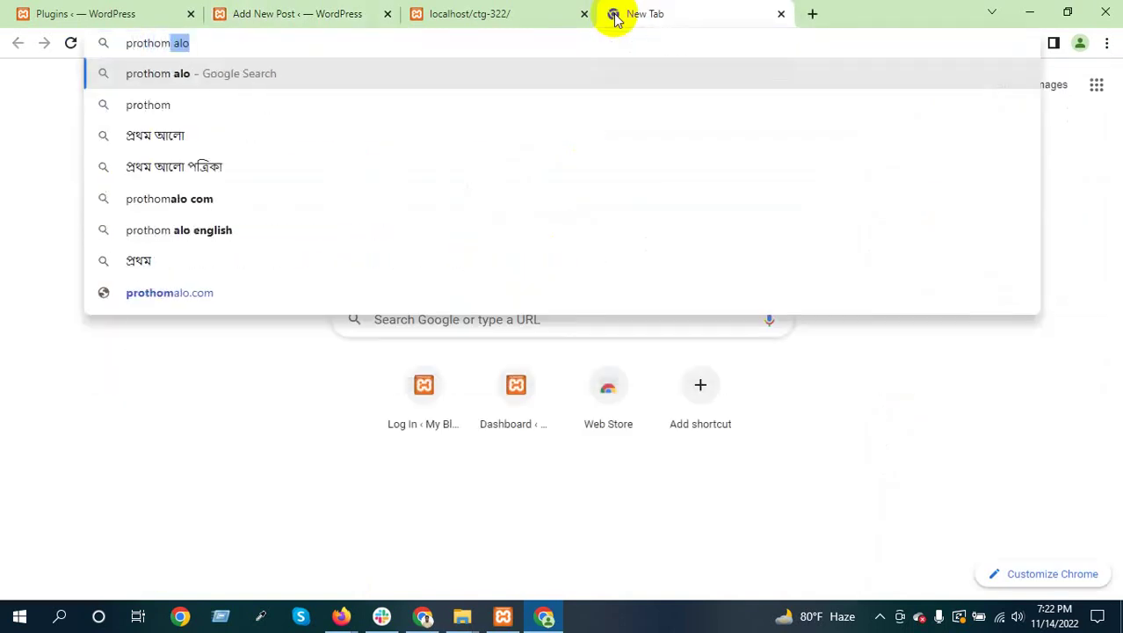
text( alo)
key(Return)
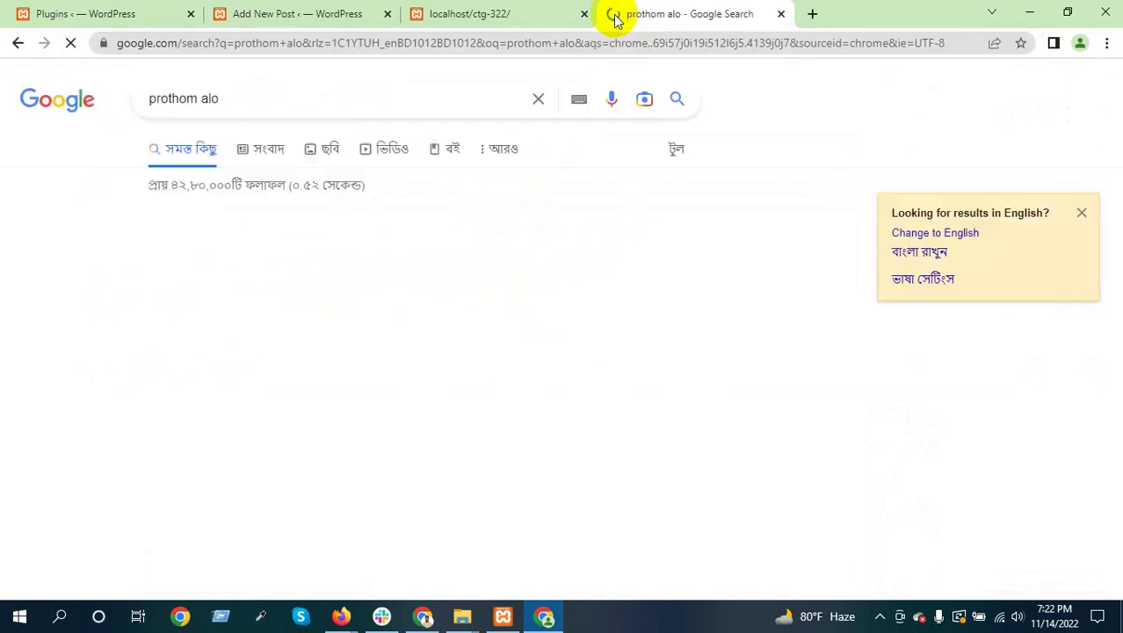
click(215, 242)
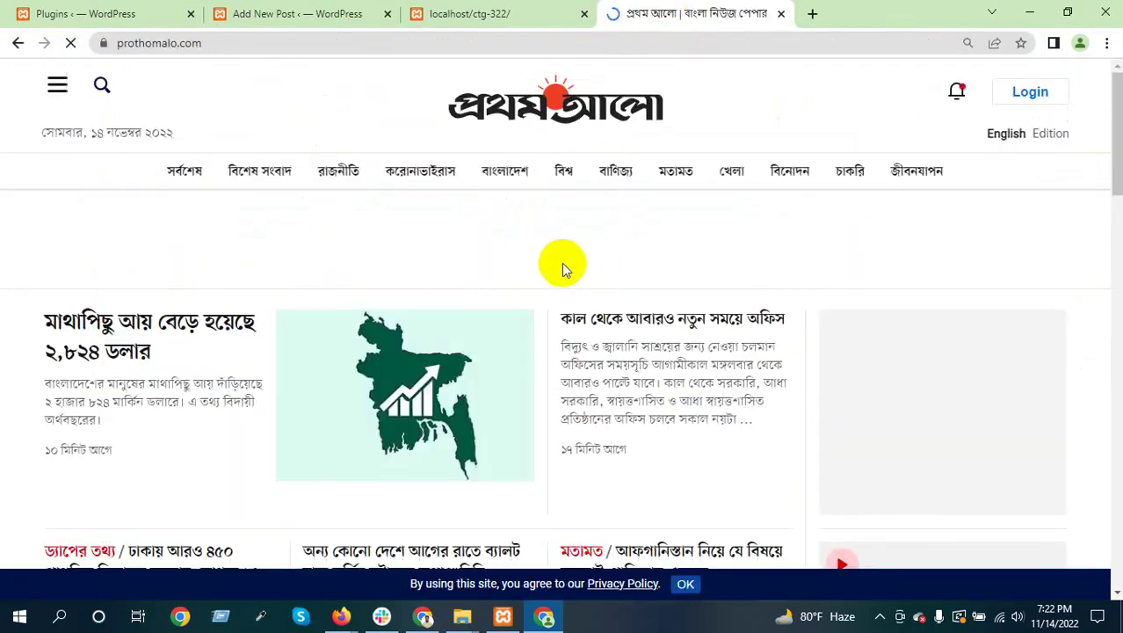
scroll(562, 263, down, 1)
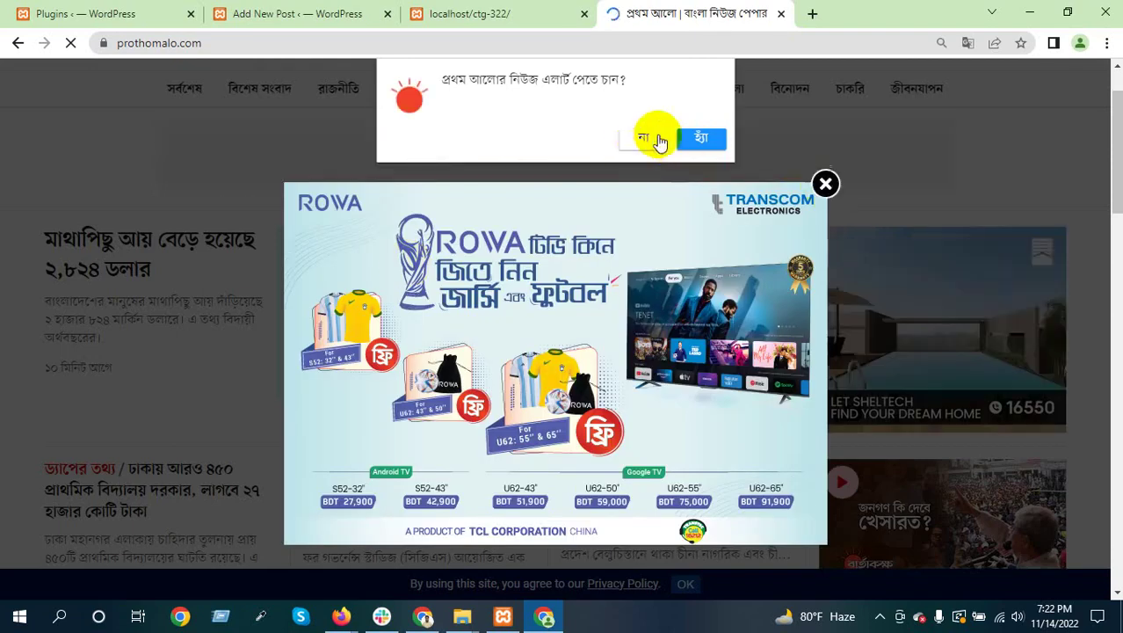
click(810, 180)
click(647, 138)
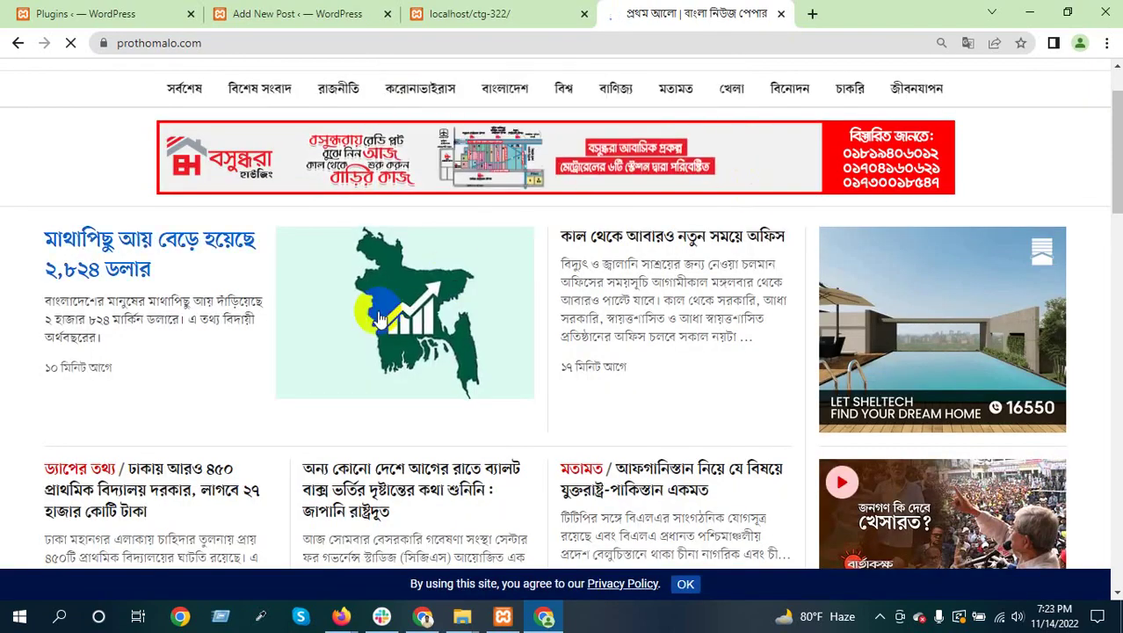
click(151, 263)
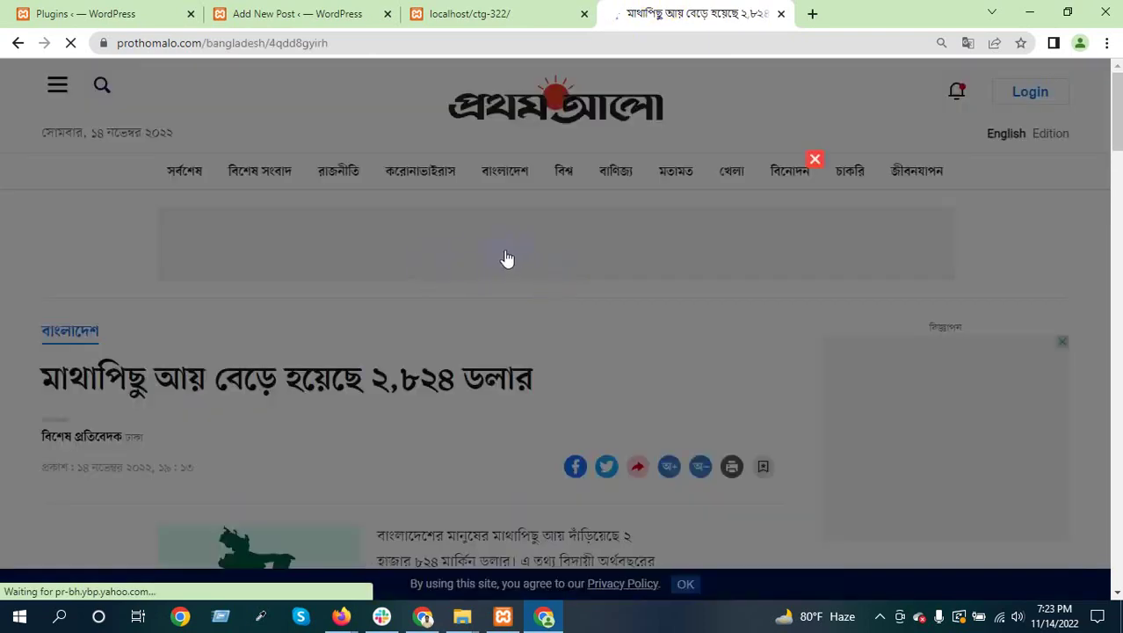
click(815, 160)
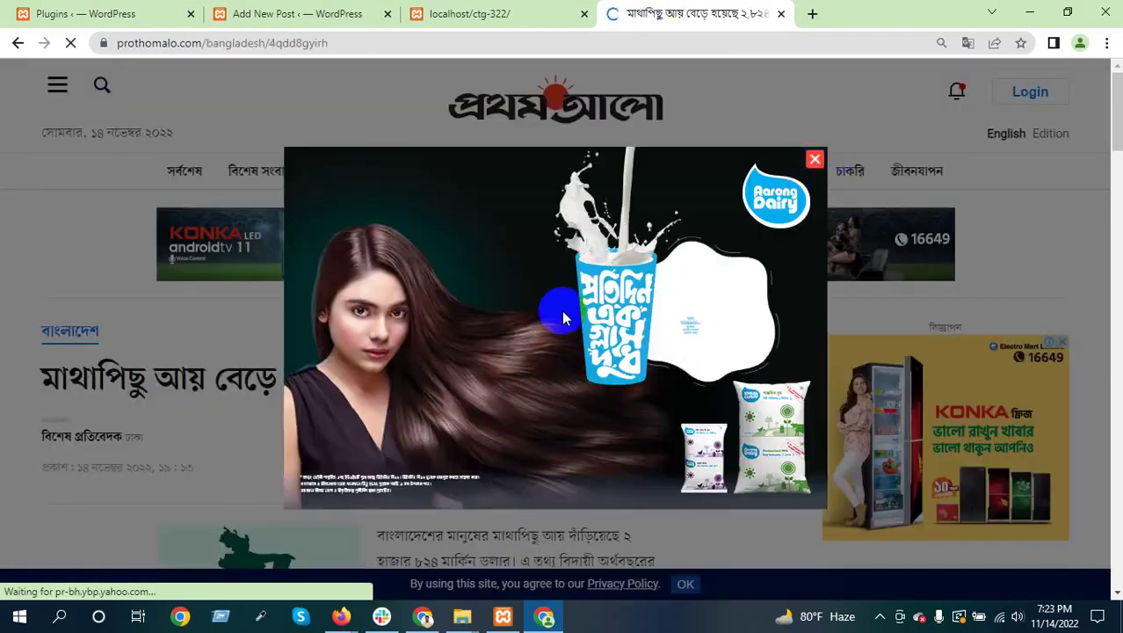
Select and copy the article headline, then return to the Add New Post tab
scroll(489, 284, down, 3)
scroll(517, 359, down, 8)
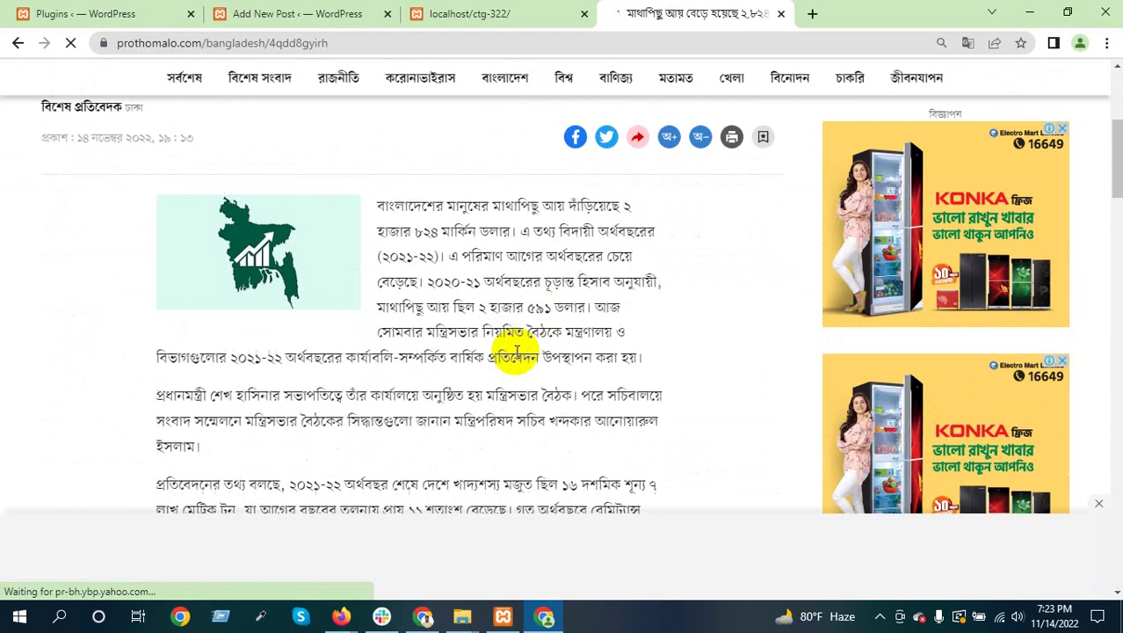
scroll(519, 359, up, 2)
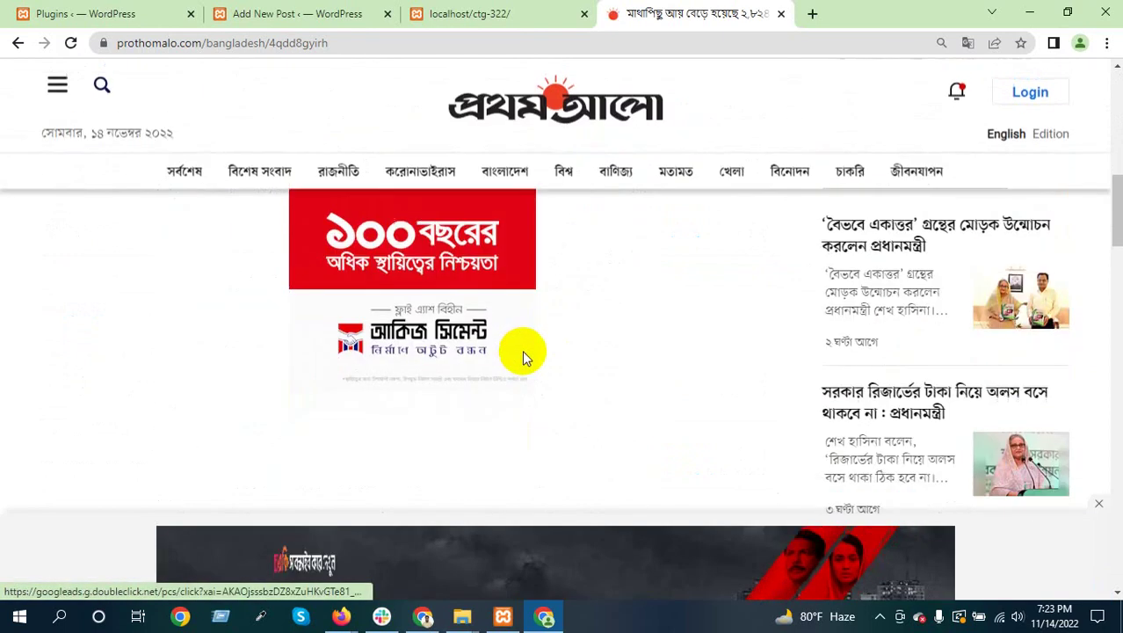
scroll(522, 352, down, 8)
scroll(523, 351, up, 10)
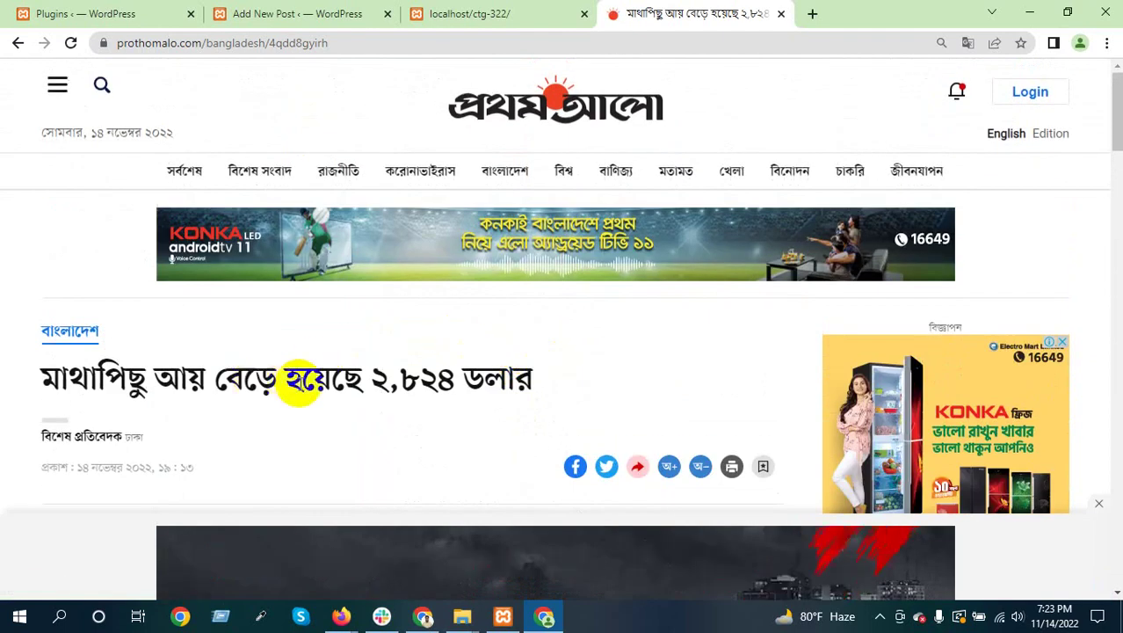
triple_click(66, 382)
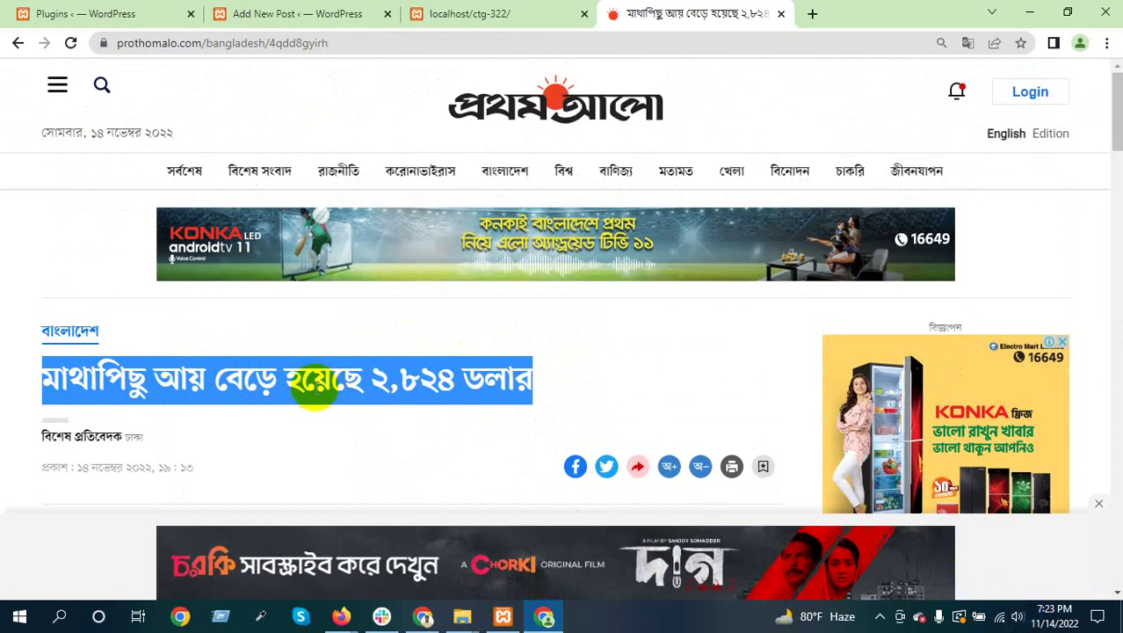
right_click(312, 387)
click(347, 396)
click(291, 383)
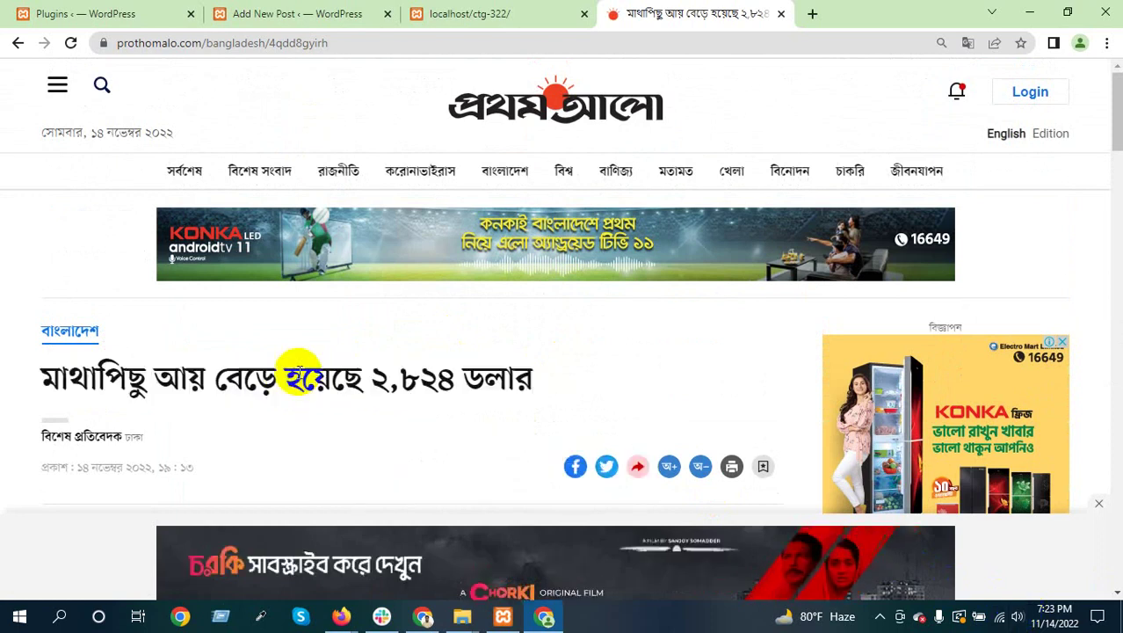
click(347, 8)
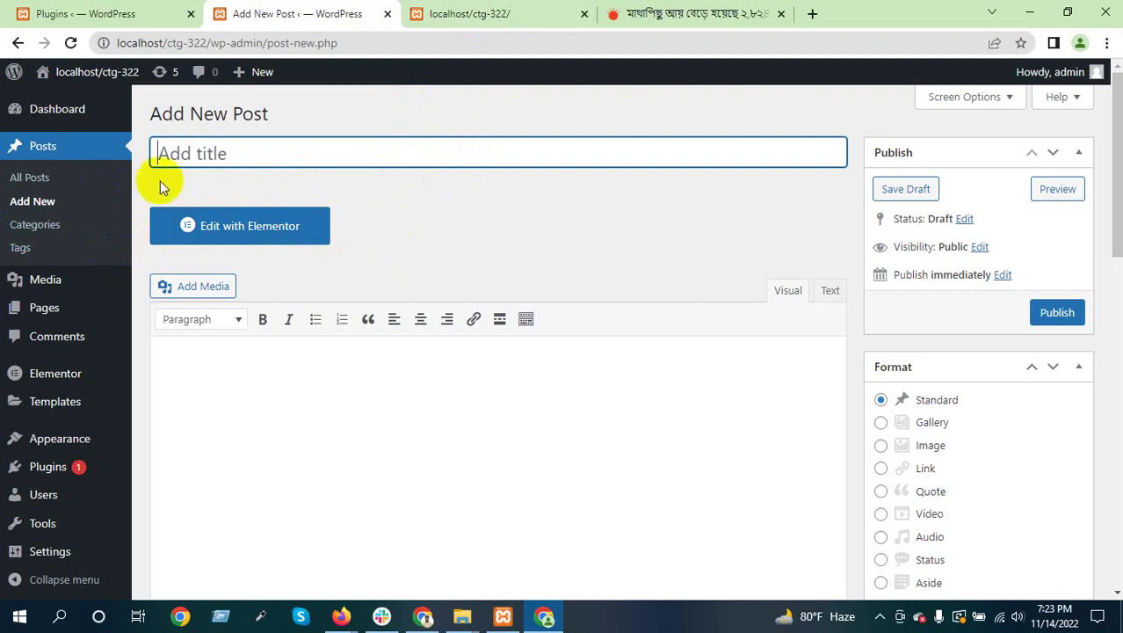
Copy the article headline and paste it as the post title 'মাথাপিছু আয় বেড়ে হয়েছে ২,৮২৪ ডলার'
click(665, 13)
triple_click(180, 376)
right_click(200, 381)
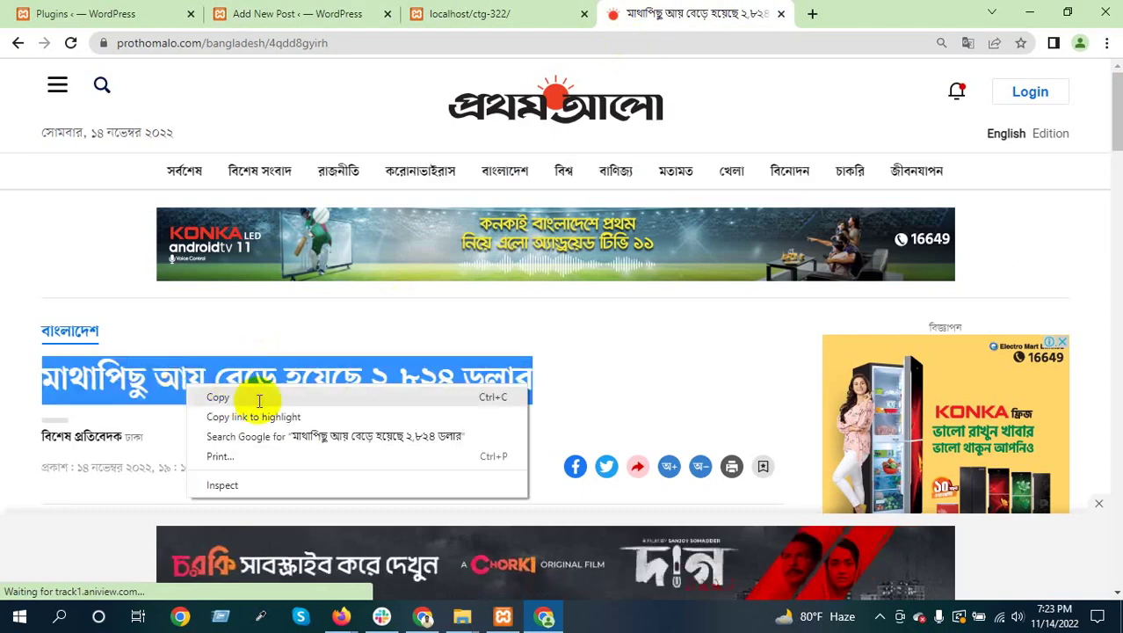
click(258, 397)
click(324, 13)
right_click(191, 151)
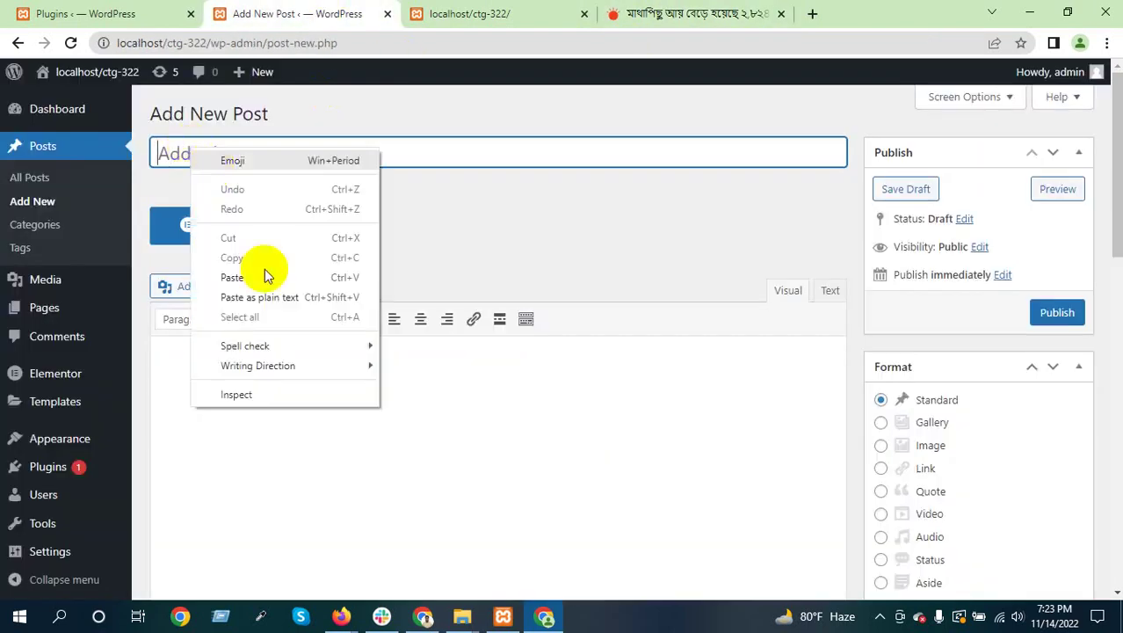
click(261, 271)
click(226, 363)
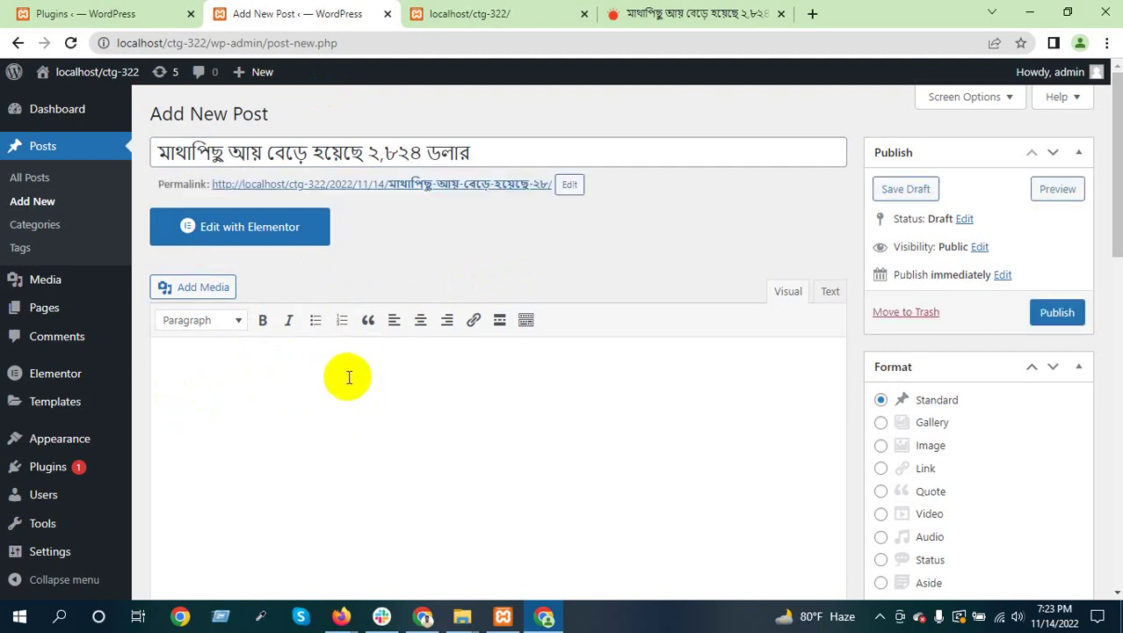
click(670, 13)
Copy the article's three paragraphs and paste them into the post body, giving 143 words
scroll(371, 343, down, 5)
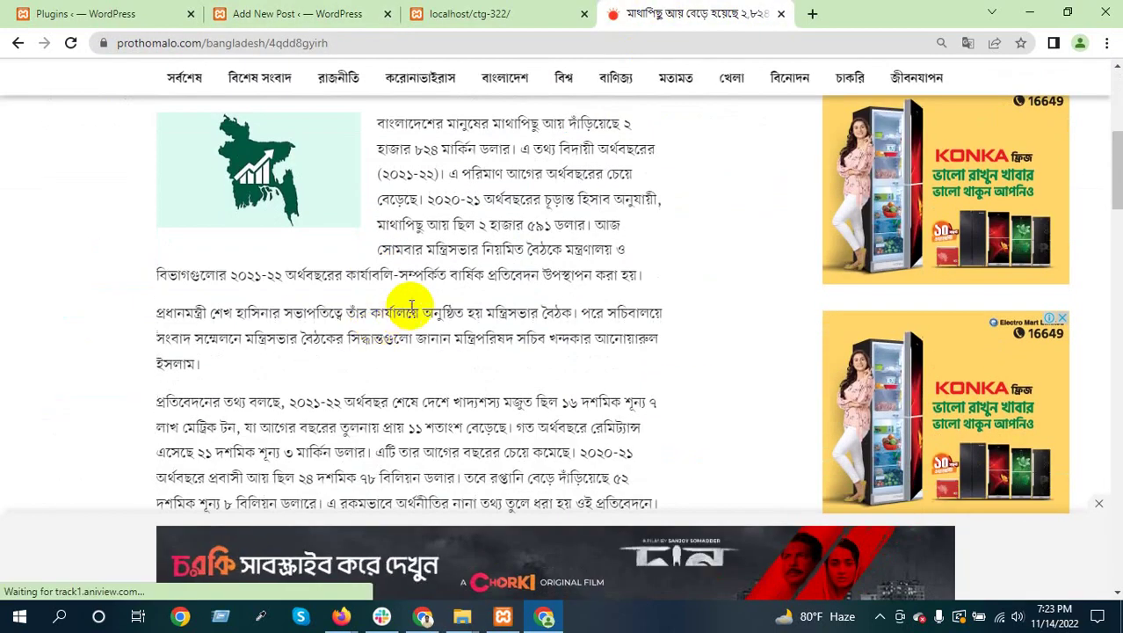
drag(378, 124, 670, 502)
right_click(543, 432)
click(567, 446)
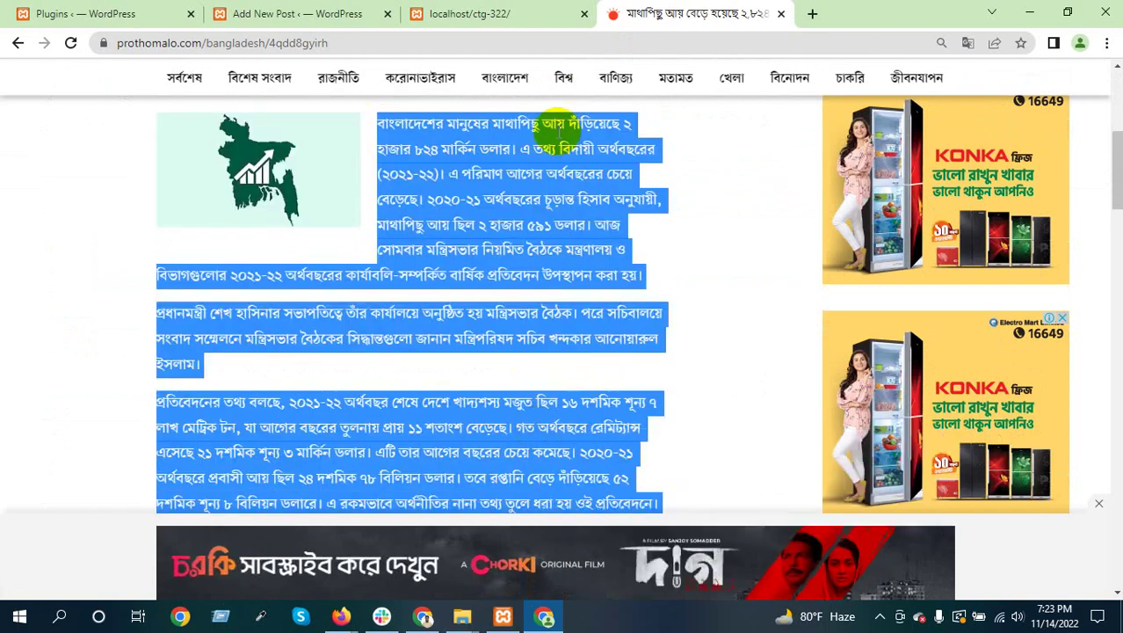
click(312, 12)
right_click(209, 373)
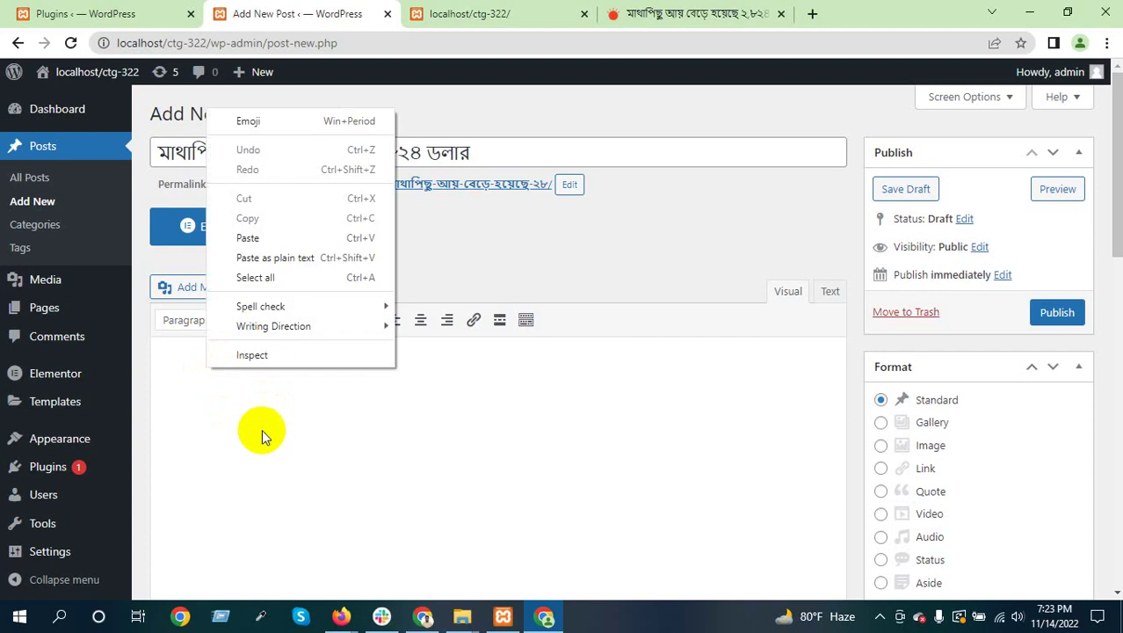
click(296, 229)
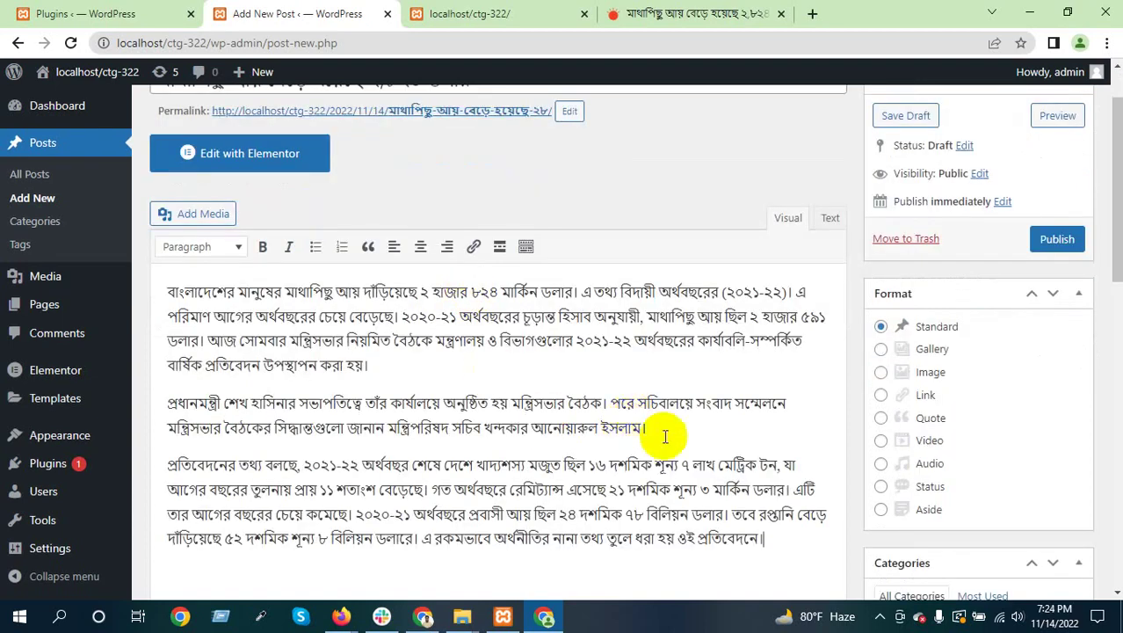
scroll(605, 452, down, 1)
scroll(605, 452, down, 3)
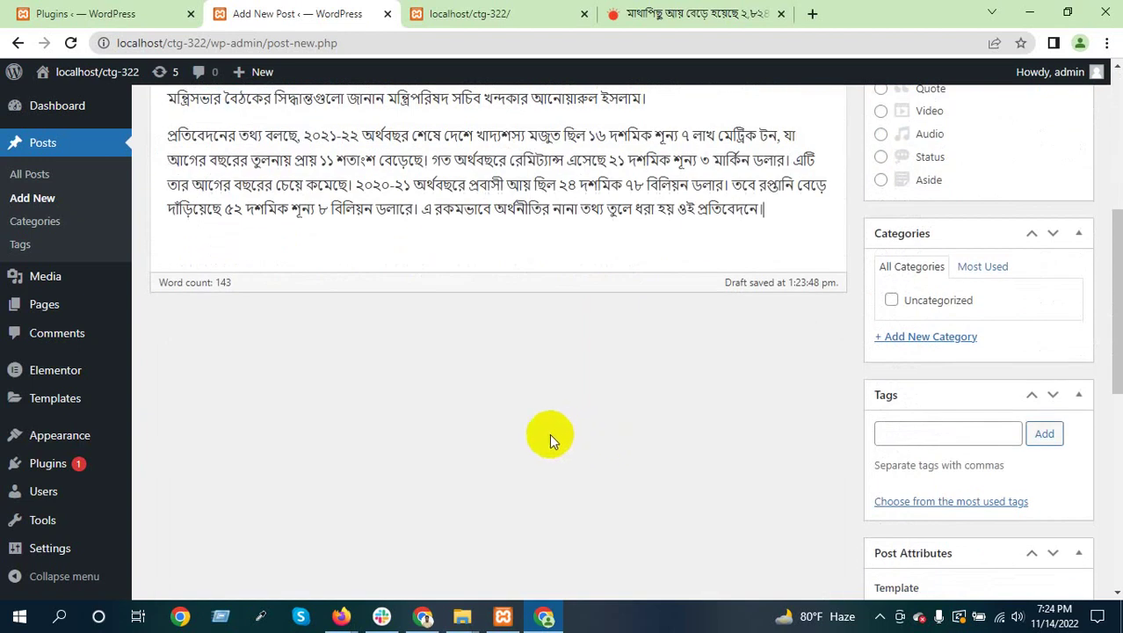
Add a new category named National in the Categories box, ticked for this post
scroll(552, 439, up, 5)
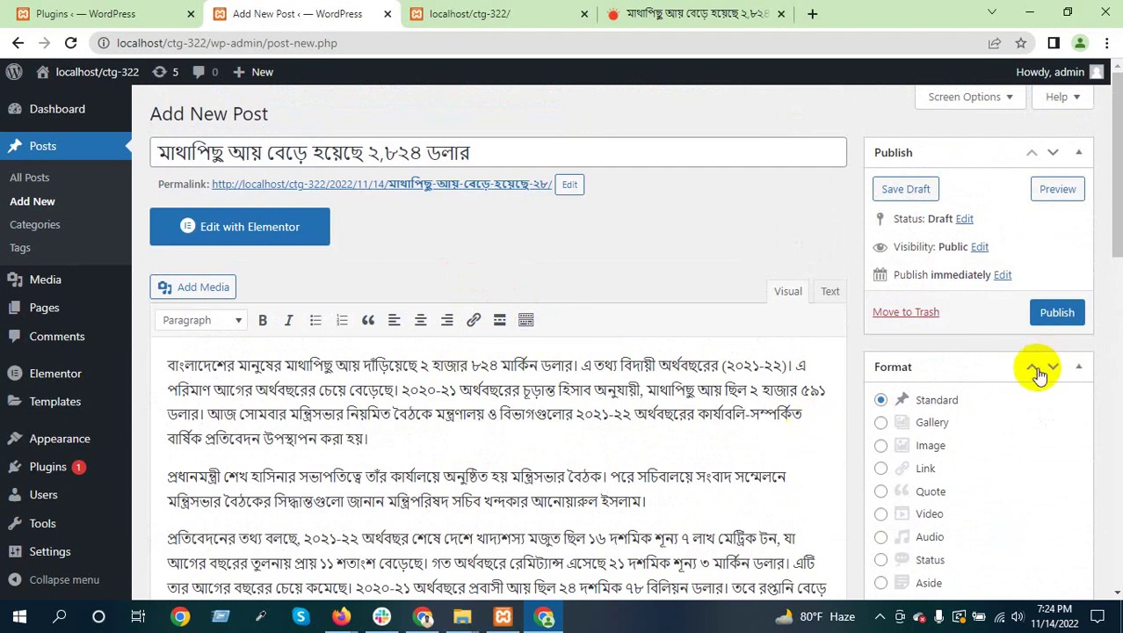
scroll(1037, 368, down, 4)
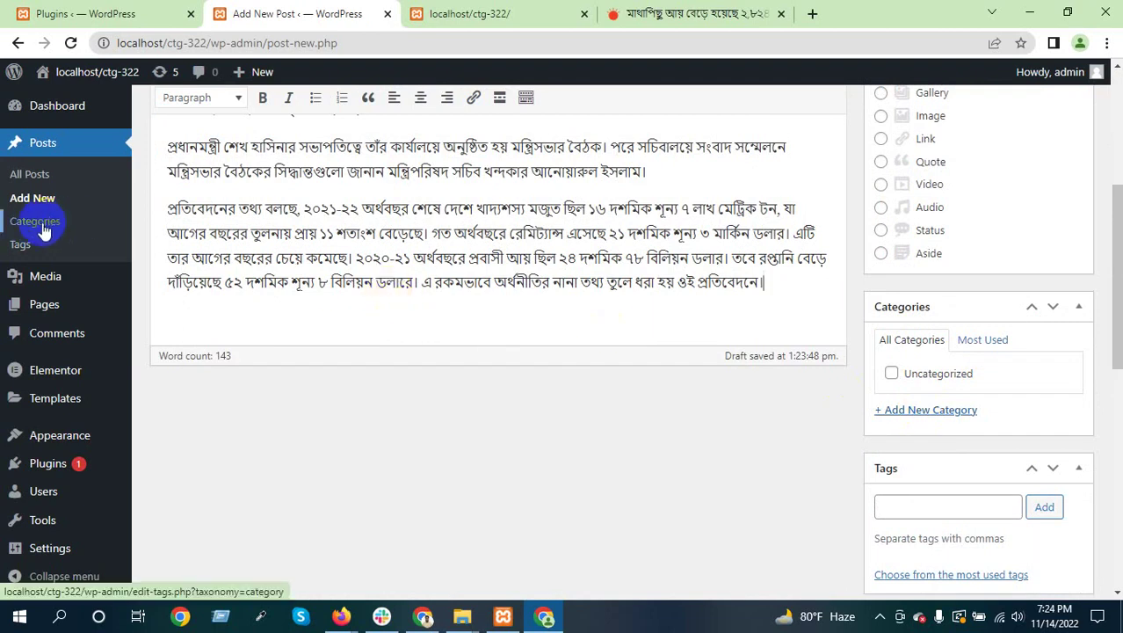
click(929, 412)
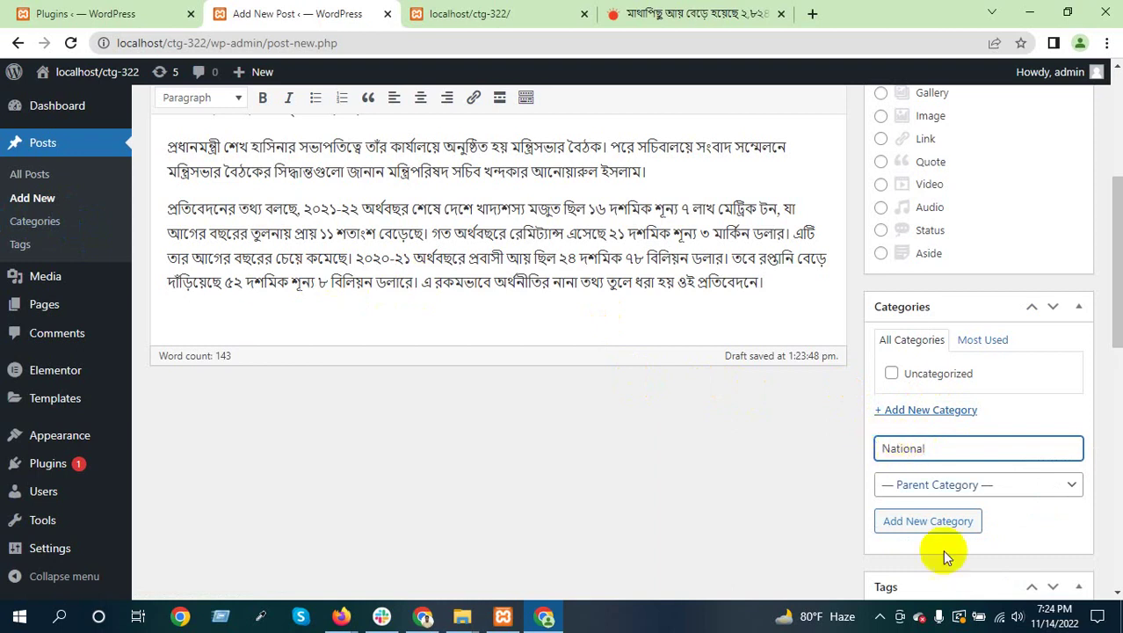
click(950, 522)
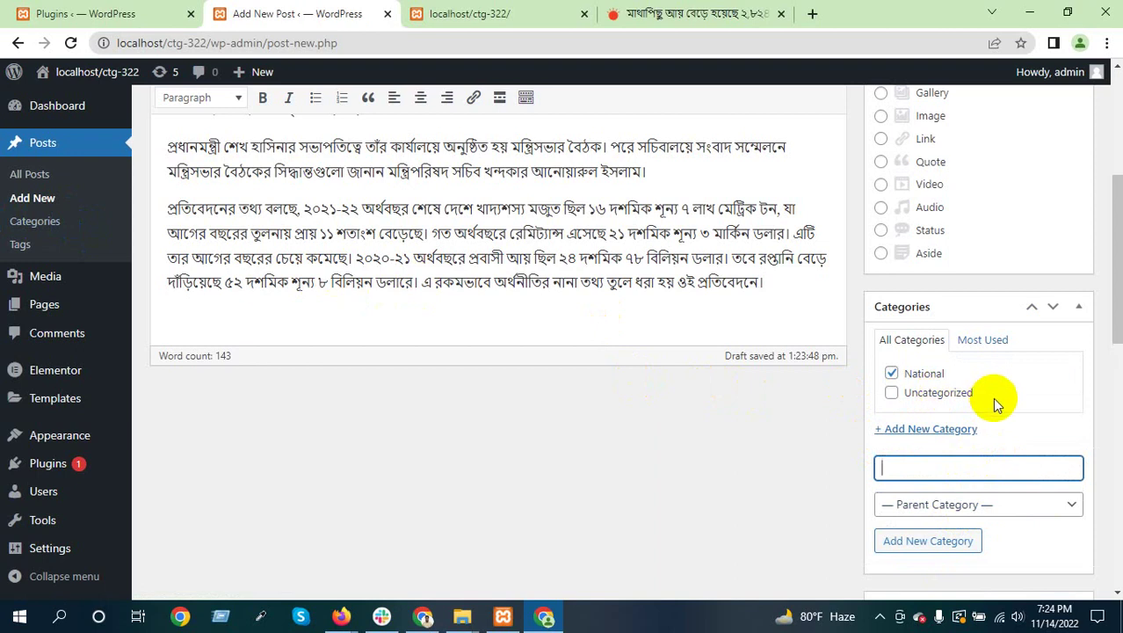
scroll(995, 401, down, 3)
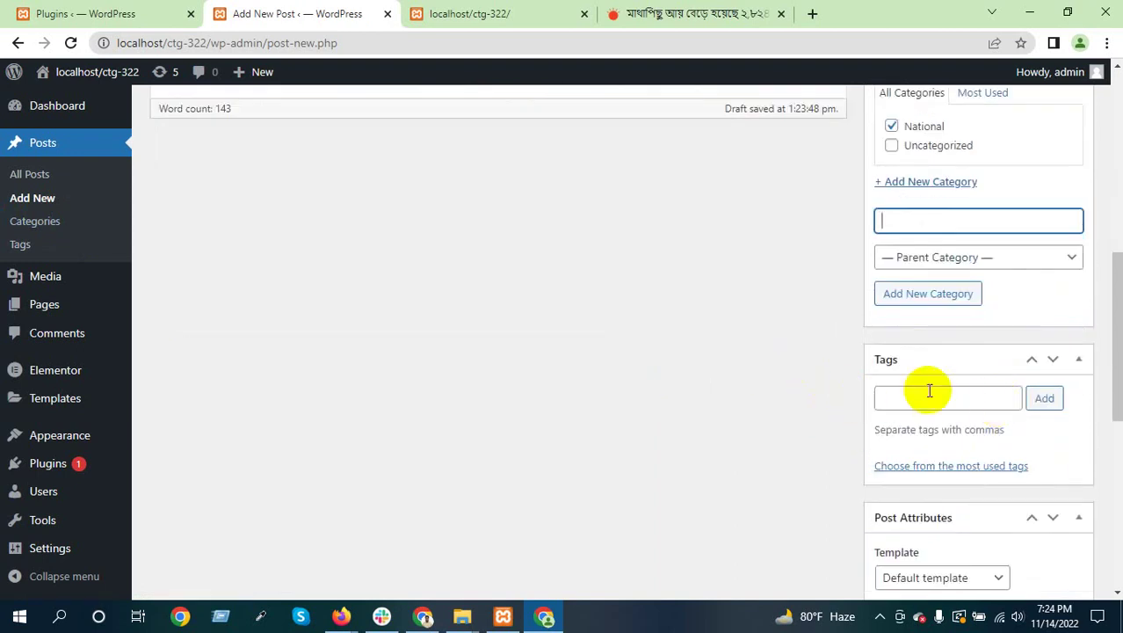
Glance at the site's front page, then come back to the post editor
scroll(982, 426, down, 4)
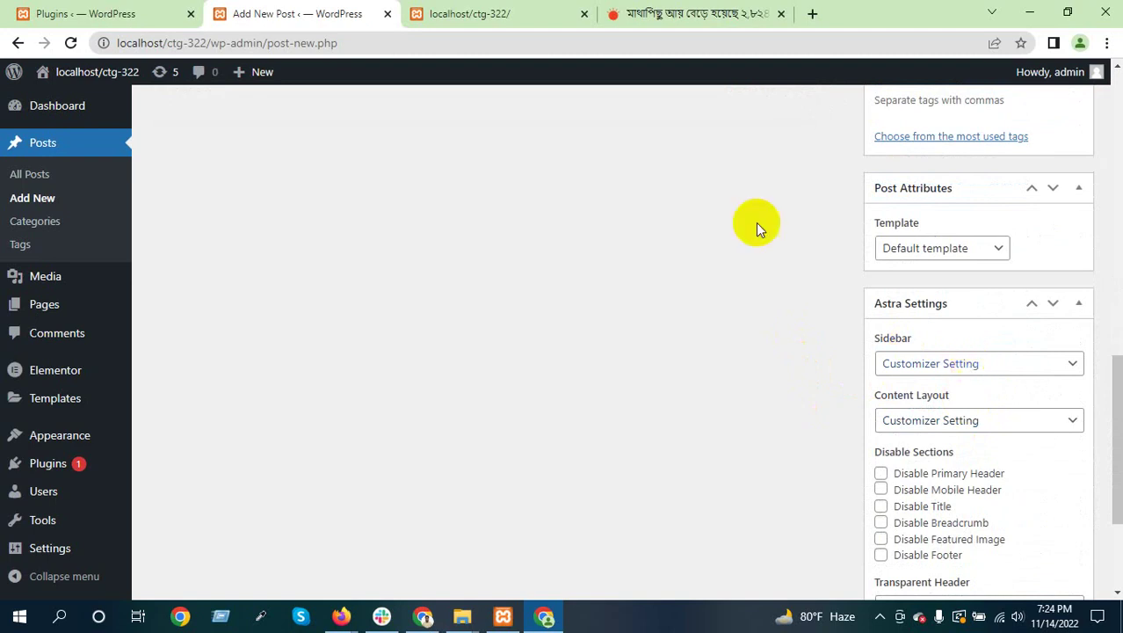
click(466, 13)
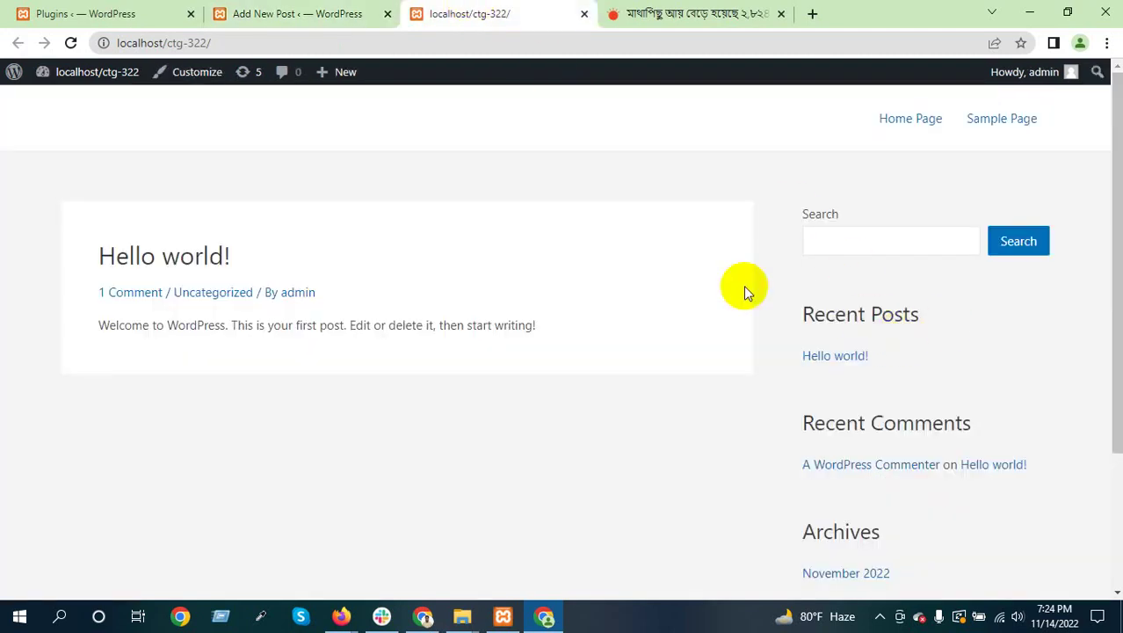
click(310, 13)
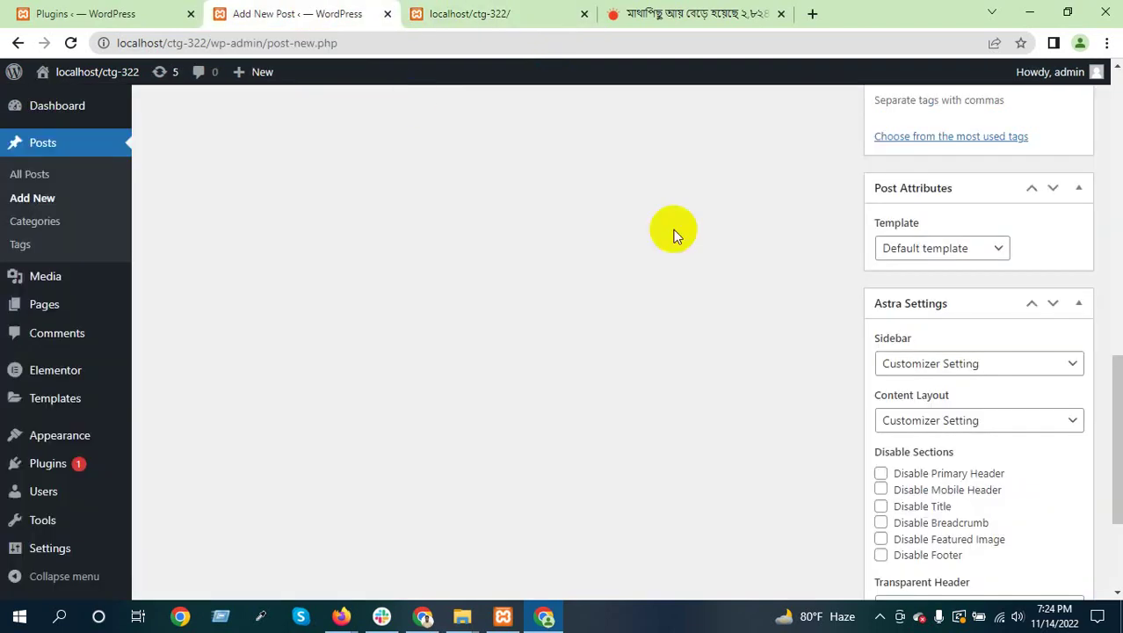
Set Astra Sidebar to No Sidebar and Content Layout to Full Width / Contained, Disable Title unticked
click(971, 373)
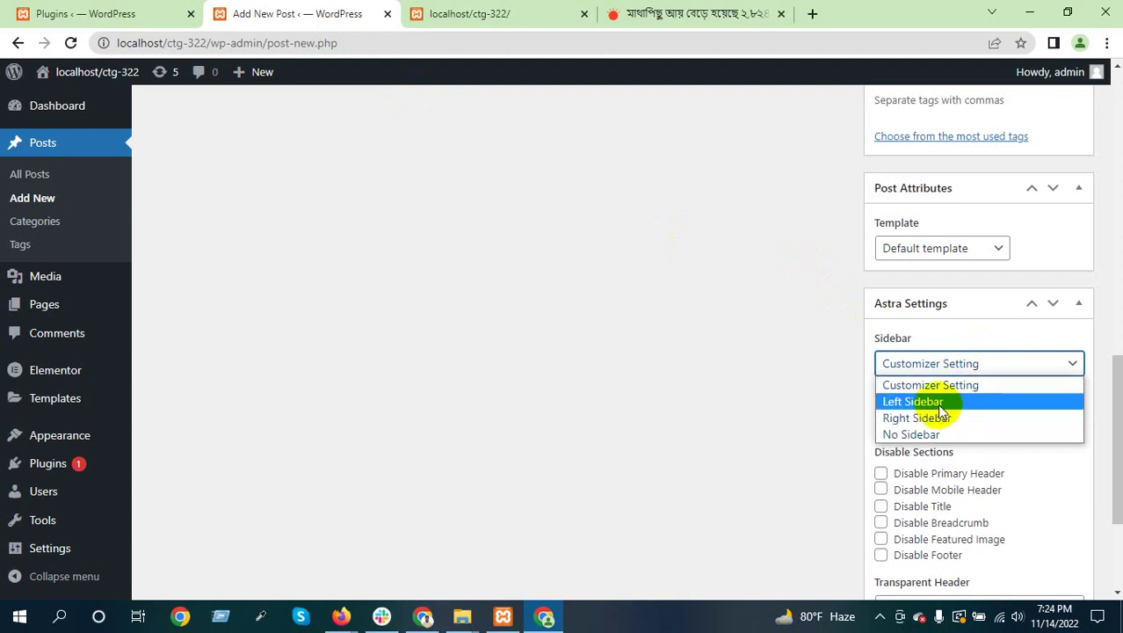
click(930, 435)
click(963, 427)
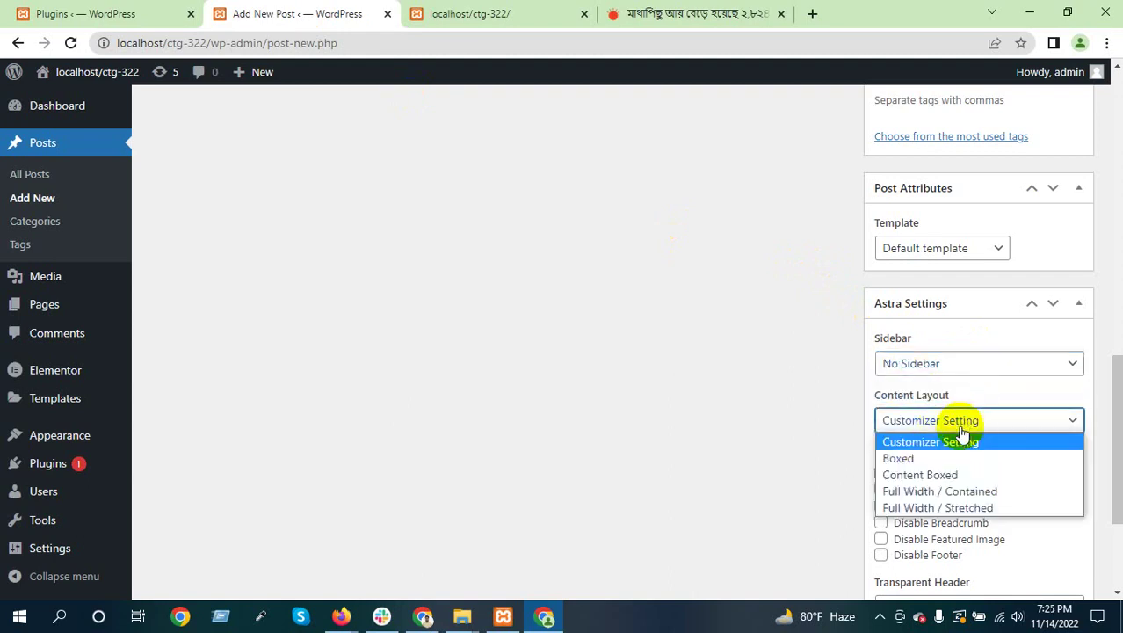
click(954, 489)
click(886, 506)
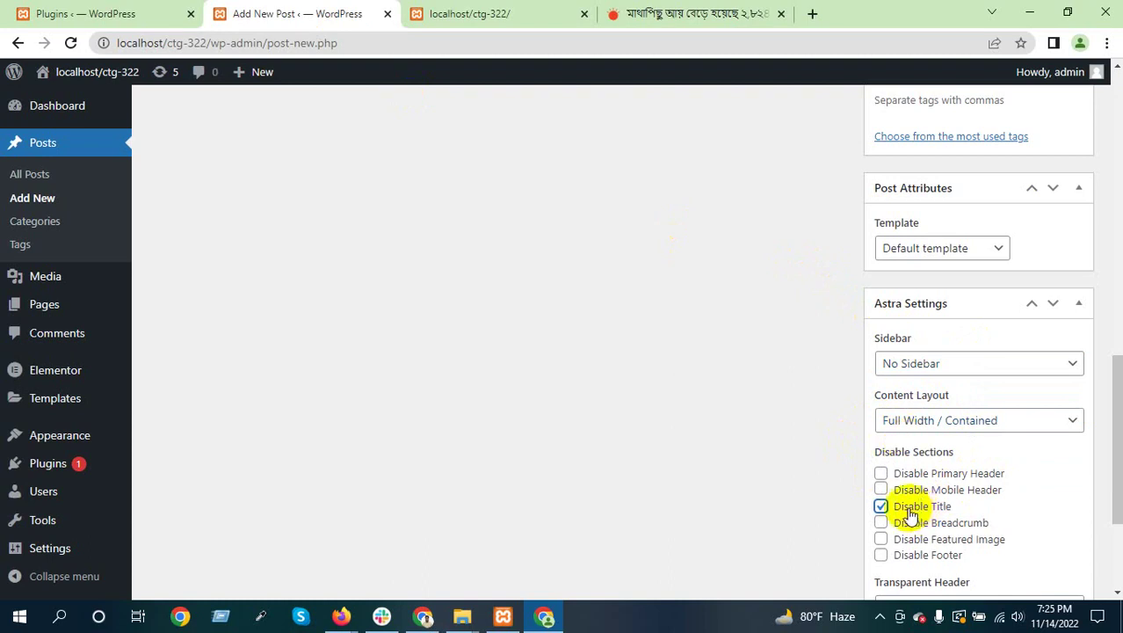
click(906, 508)
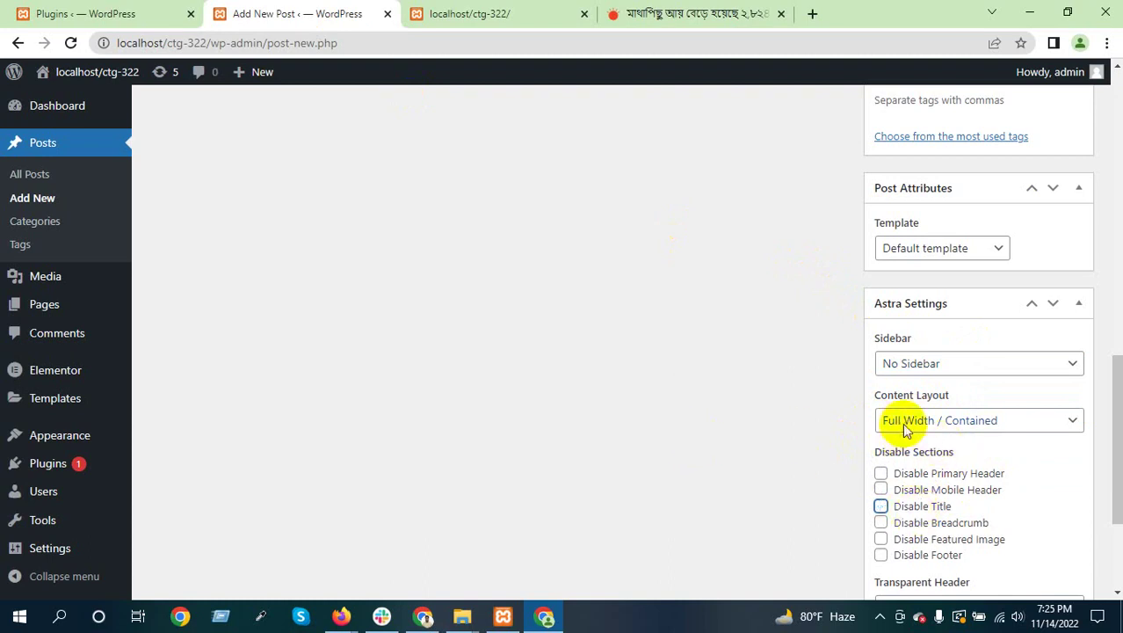
scroll(903, 426, up, 4)
scroll(990, 458, up, 2)
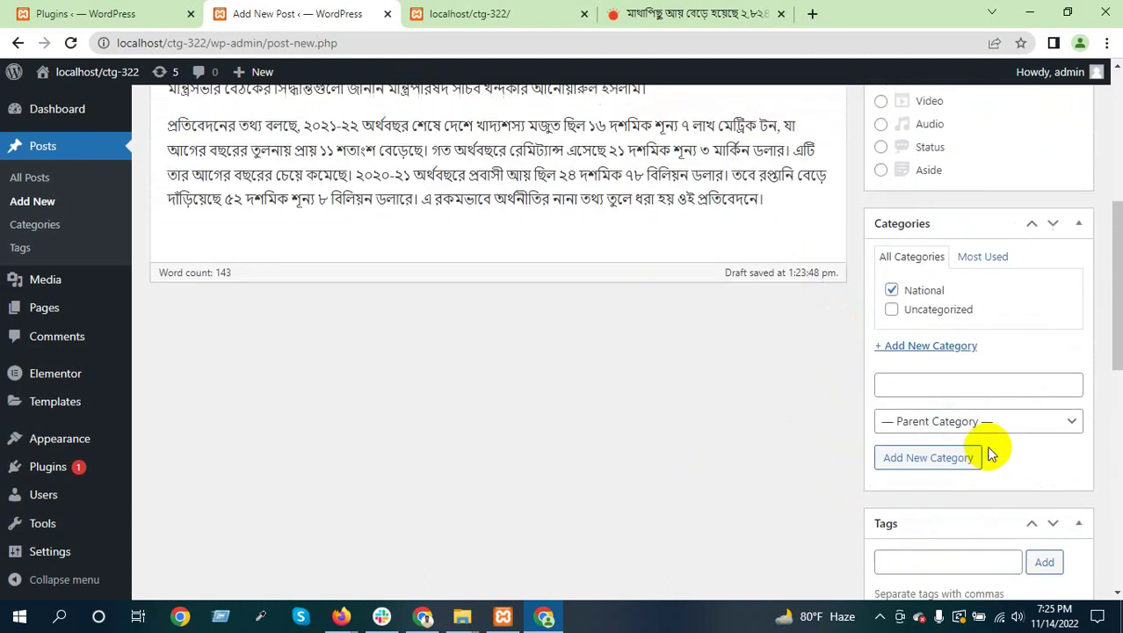
Try the Gallery, Image and Link post formats, then settle on Standard
scroll(990, 453, up, 3)
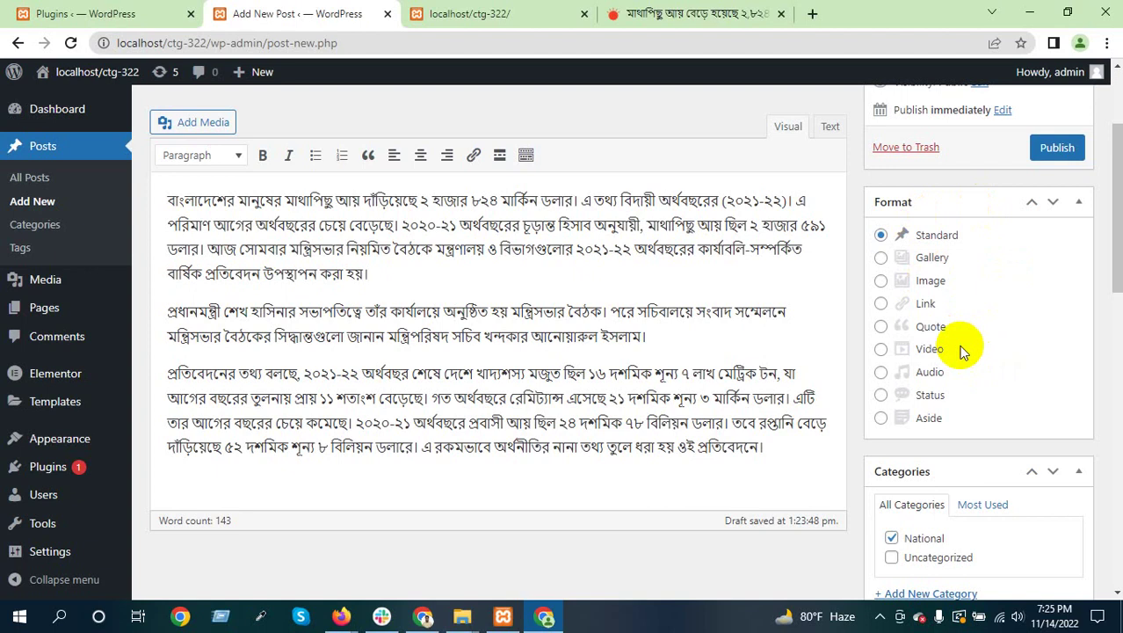
scroll(963, 347, down, 1)
scroll(963, 343, up, 2)
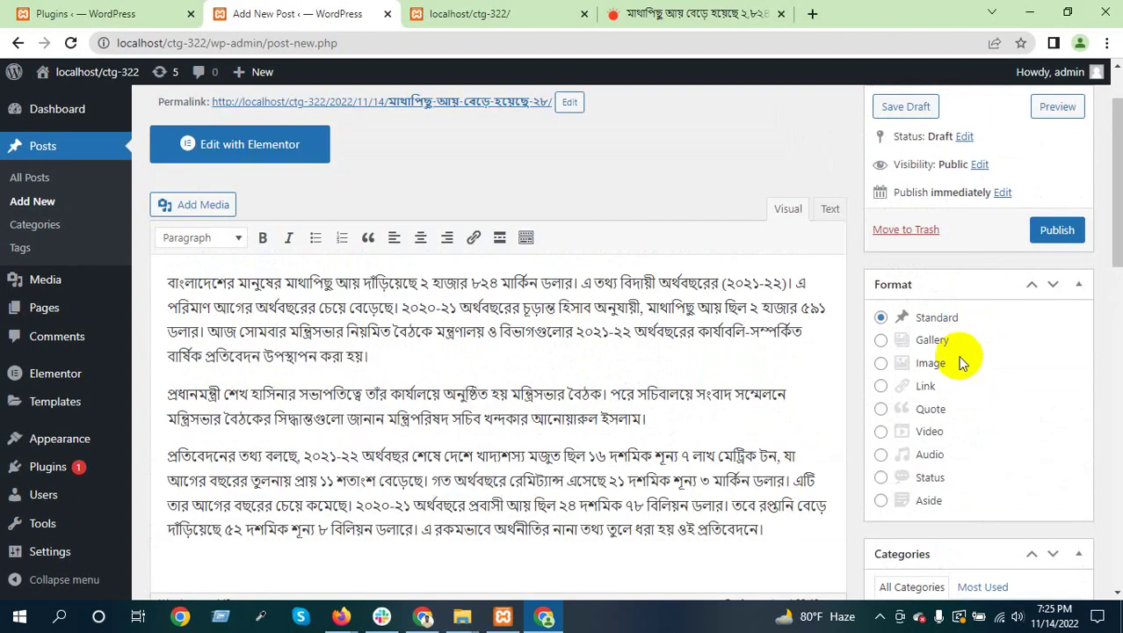
click(880, 340)
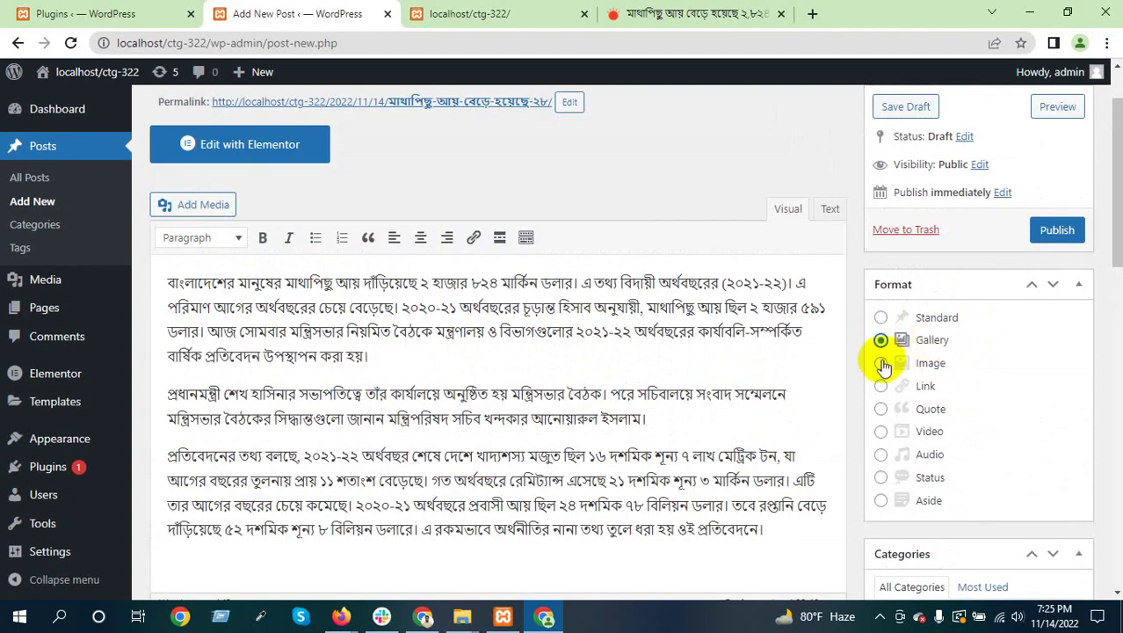
click(881, 363)
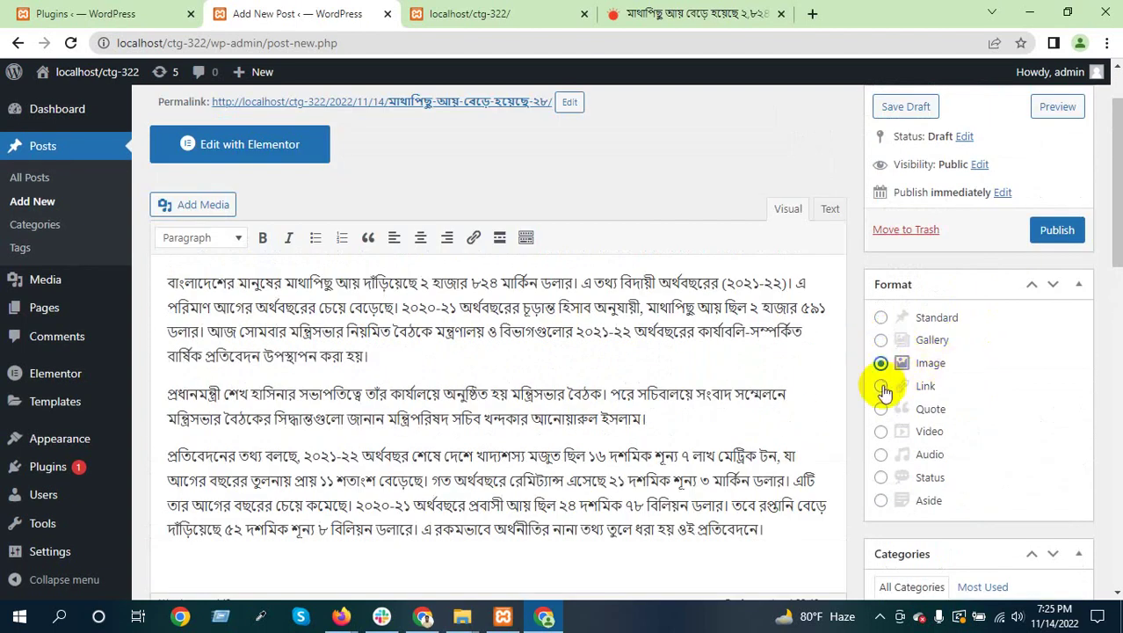
click(881, 387)
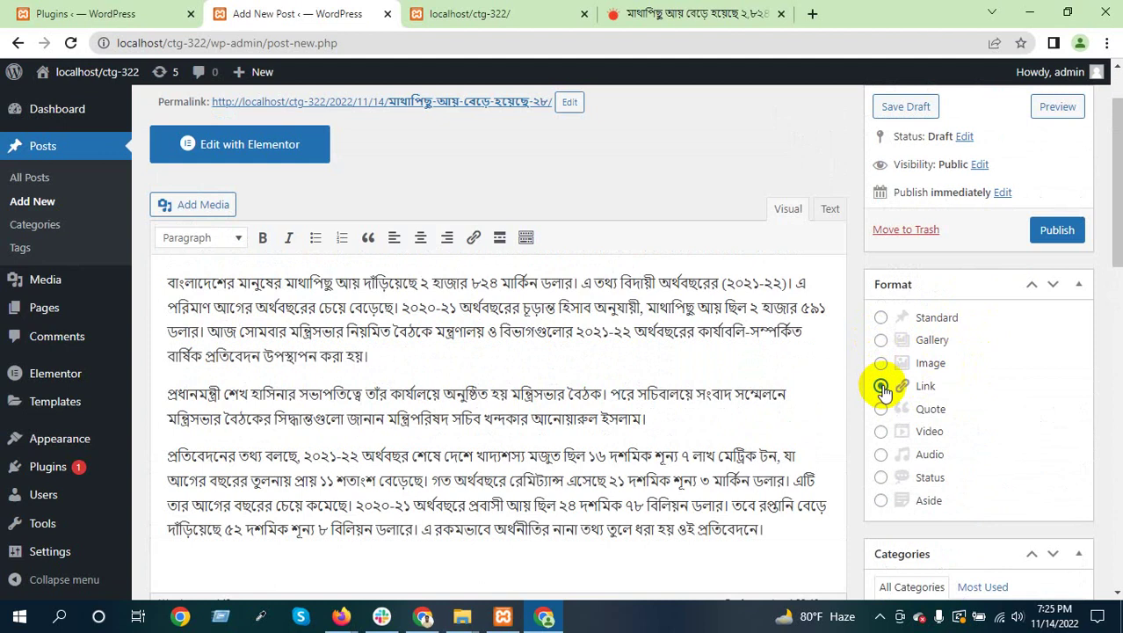
click(880, 317)
Bring up the Set featured image picker at the bottom of the sidebar
scroll(984, 378, down, 4)
scroll(1029, 362, down, 2)
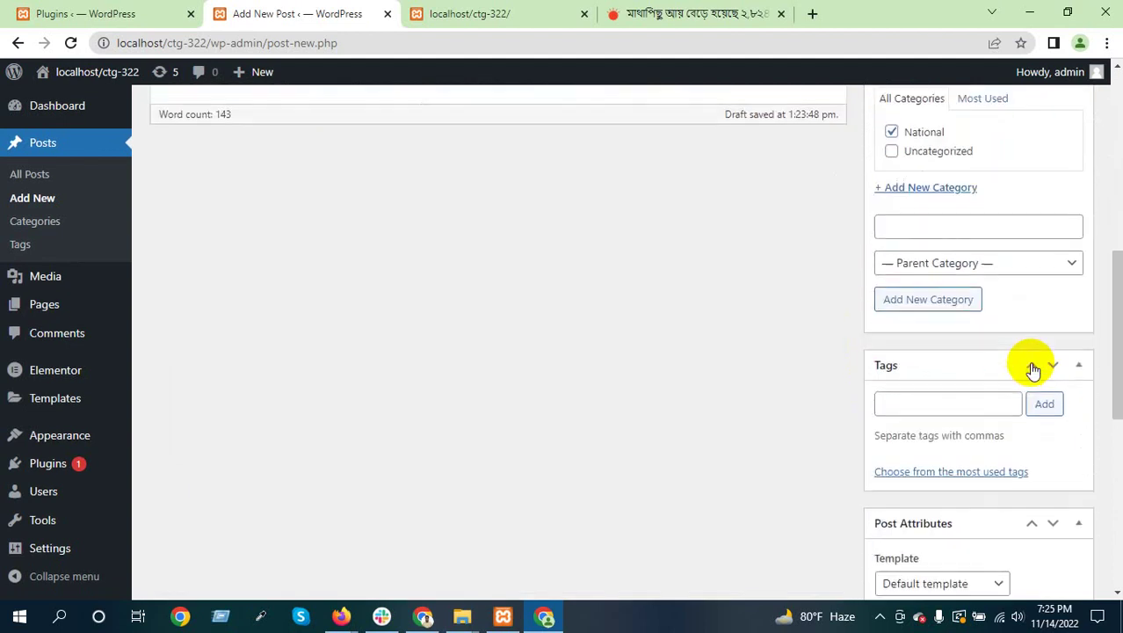
scroll(1030, 365, down, 2)
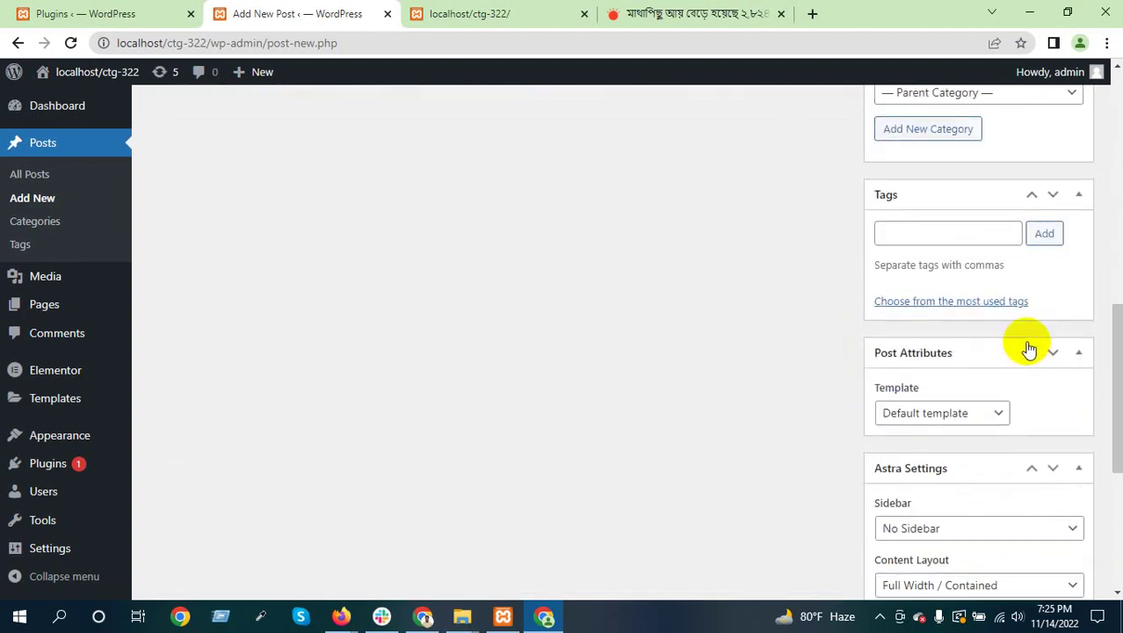
scroll(1043, 331, down, 3)
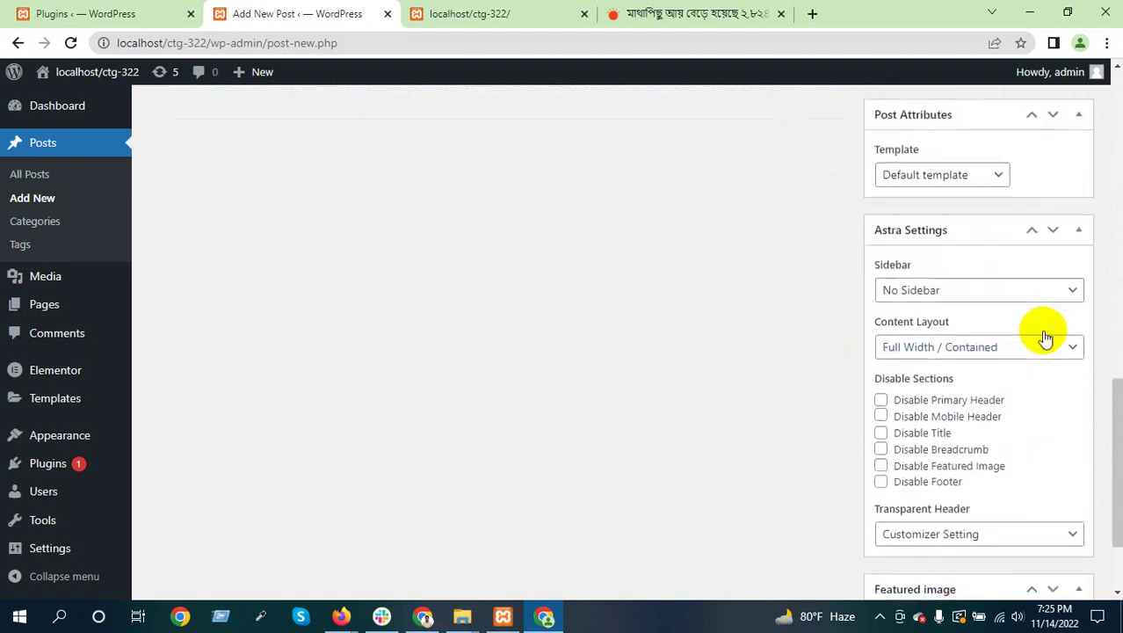
scroll(1043, 332, down, 1)
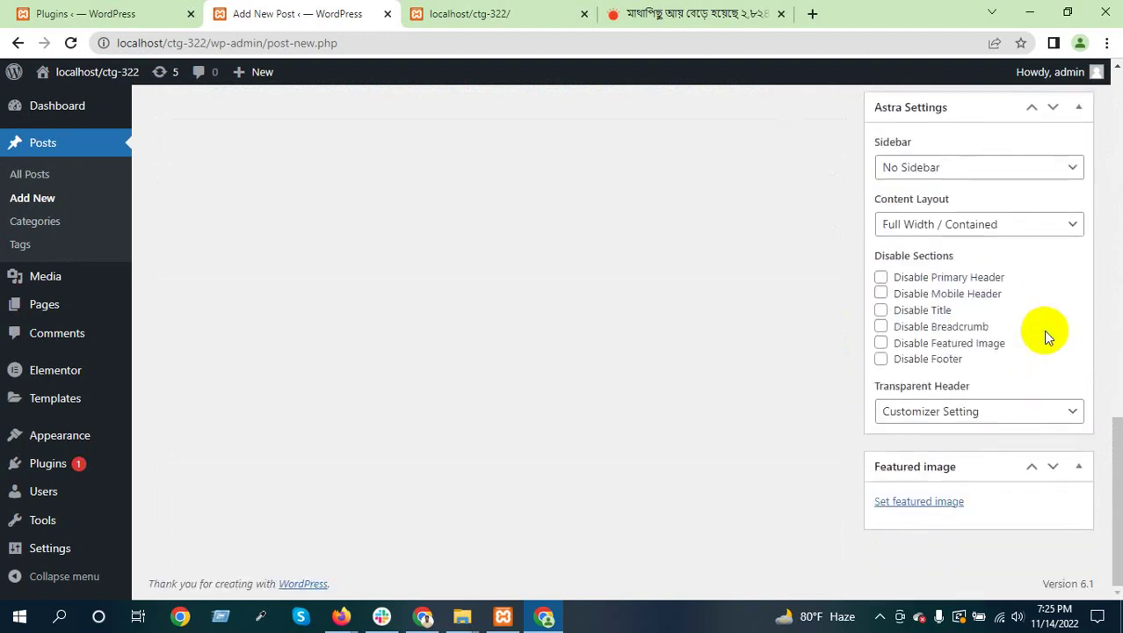
click(921, 501)
Open the article's Bangladesh map picture by itself in a new tab
click(690, 14)
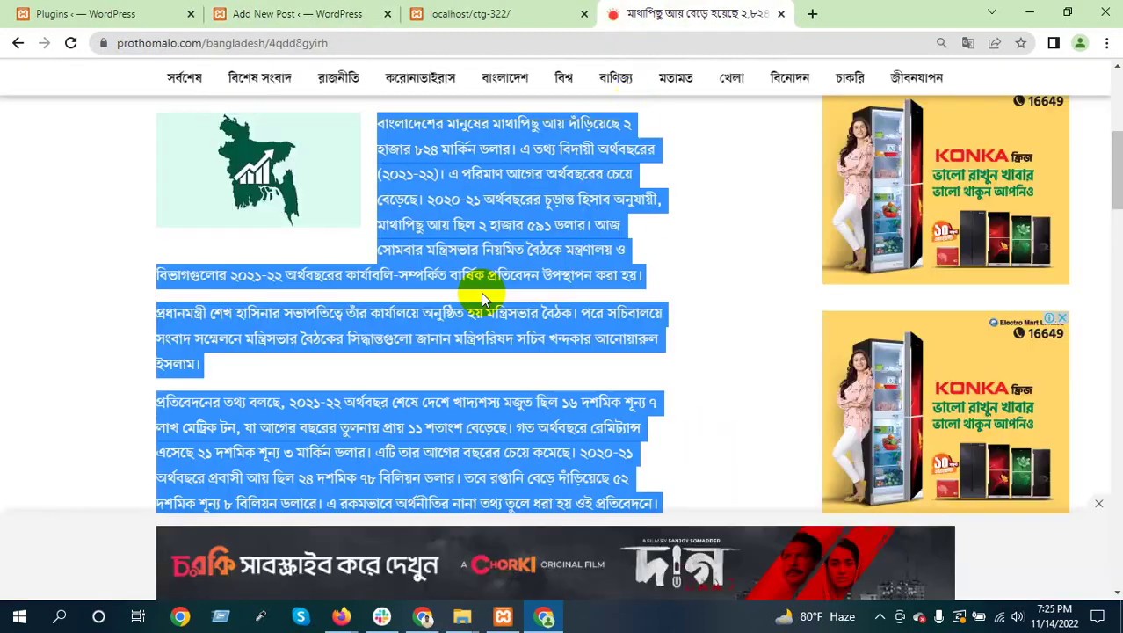
click(233, 189)
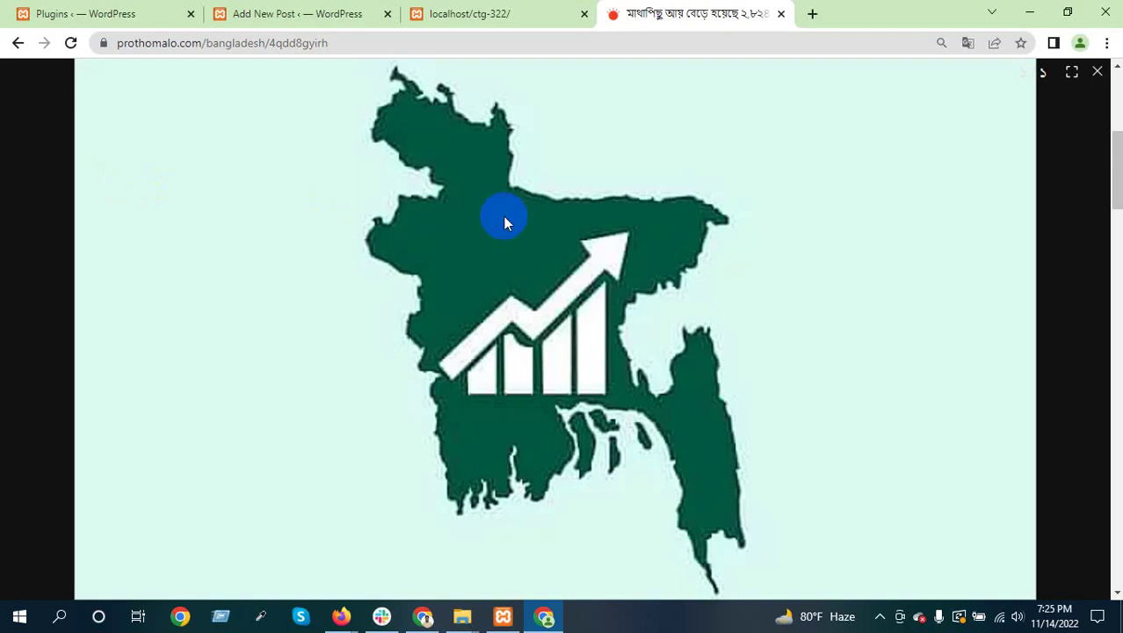
right_click(525, 187)
click(577, 197)
click(835, 10)
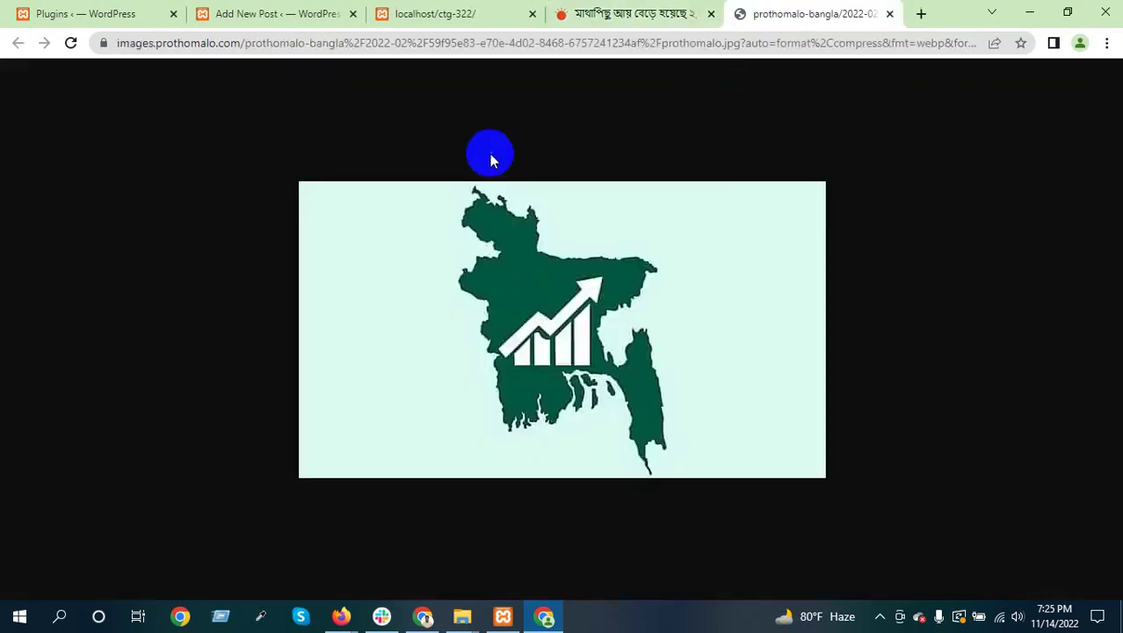
right_click(413, 220)
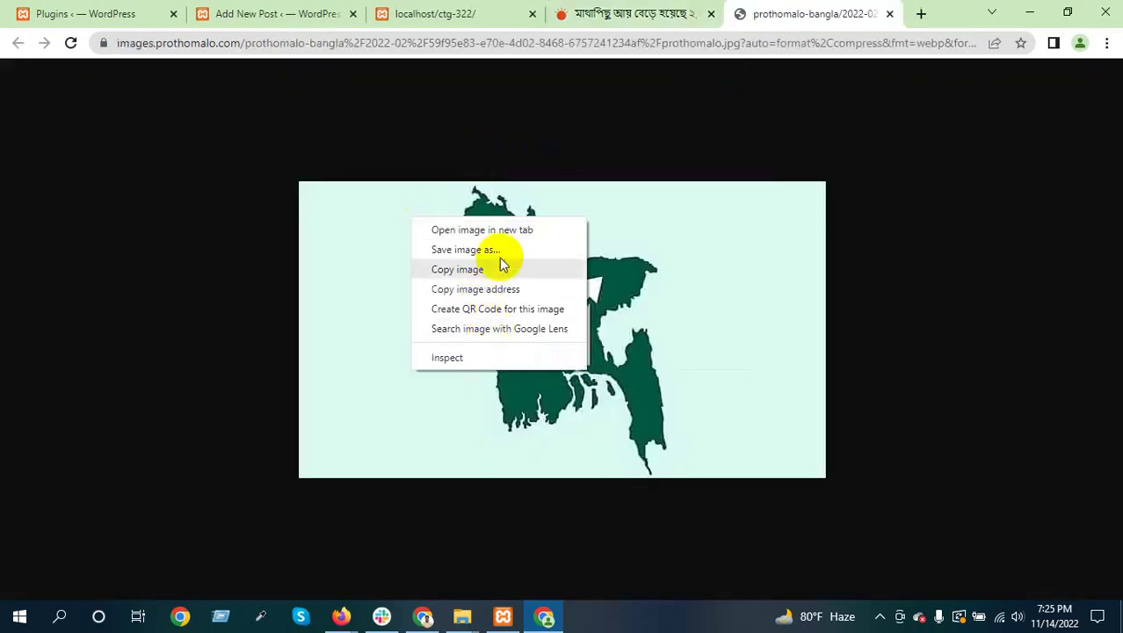
Save the map image to the Desktop as 1.webp (WEBP), then close both article tabs
click(545, 250)
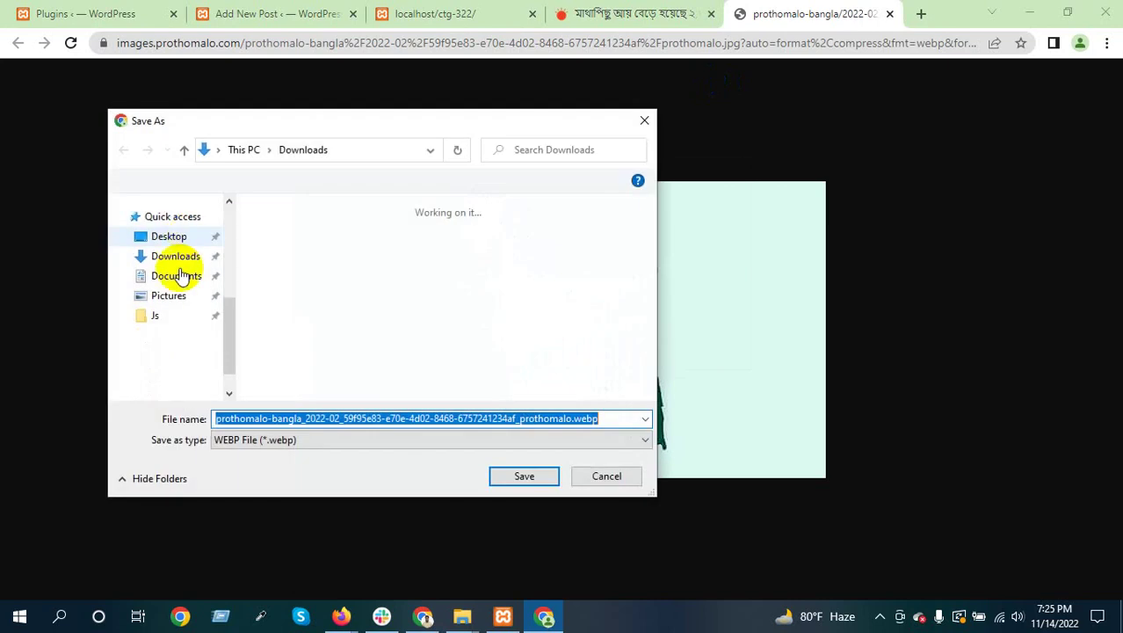
scroll(174, 274, up, 3)
click(167, 237)
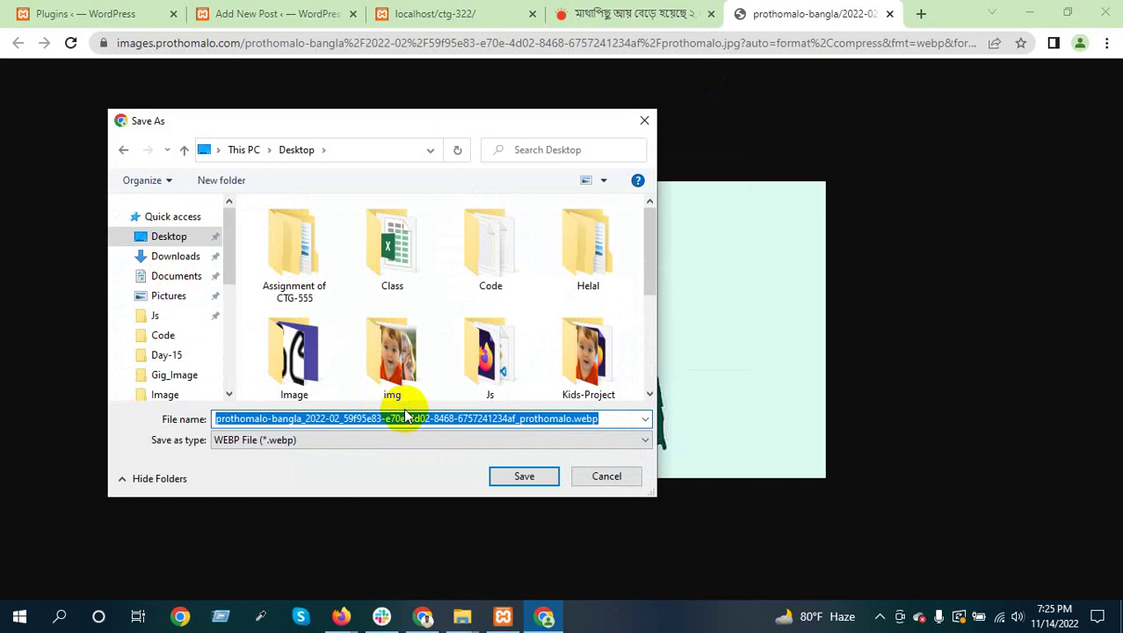
text(1)
click(374, 439)
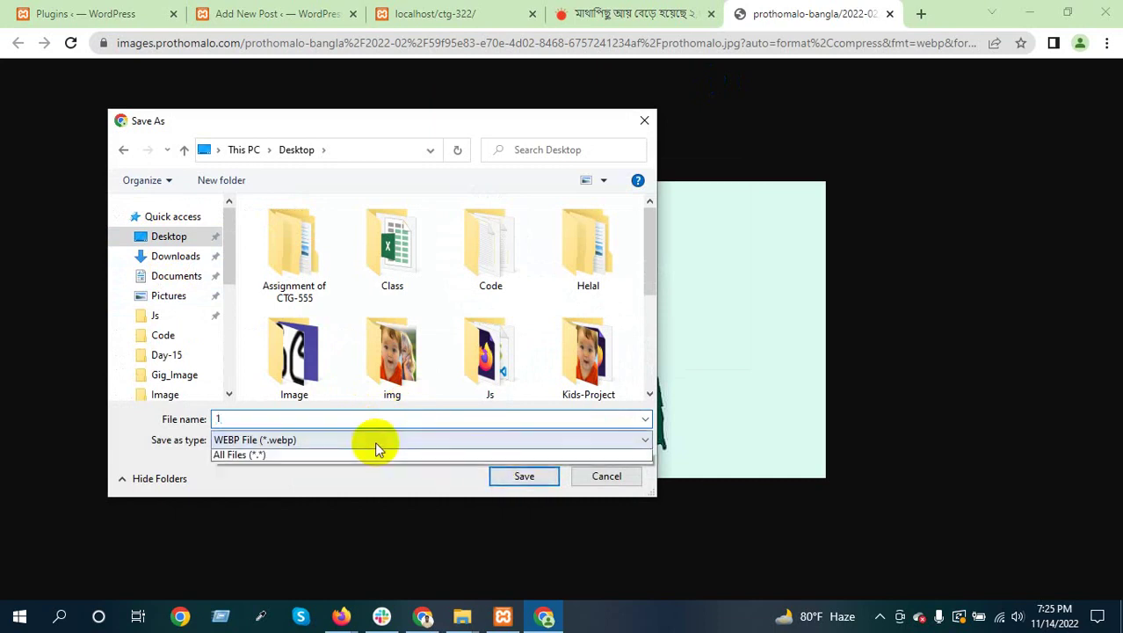
click(378, 452)
click(510, 475)
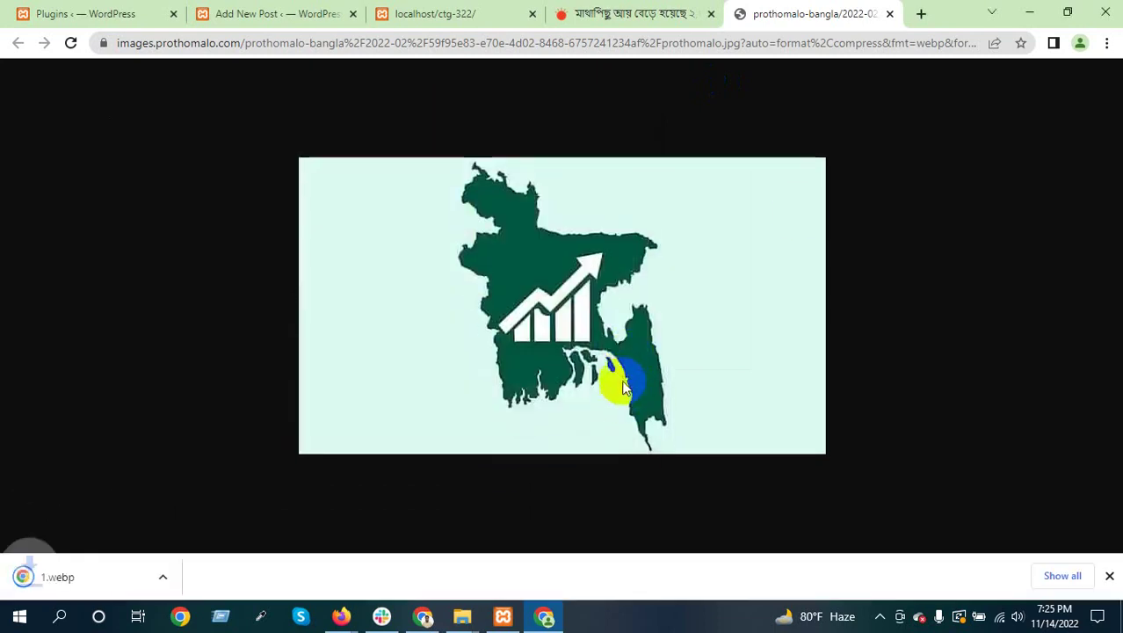
click(889, 13)
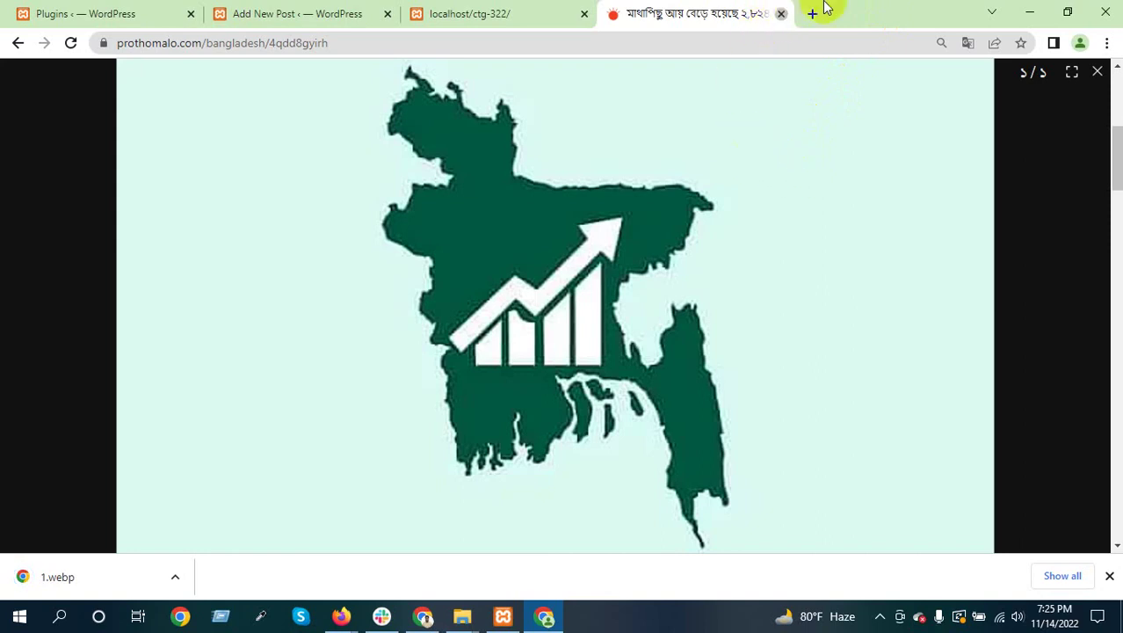
click(780, 13)
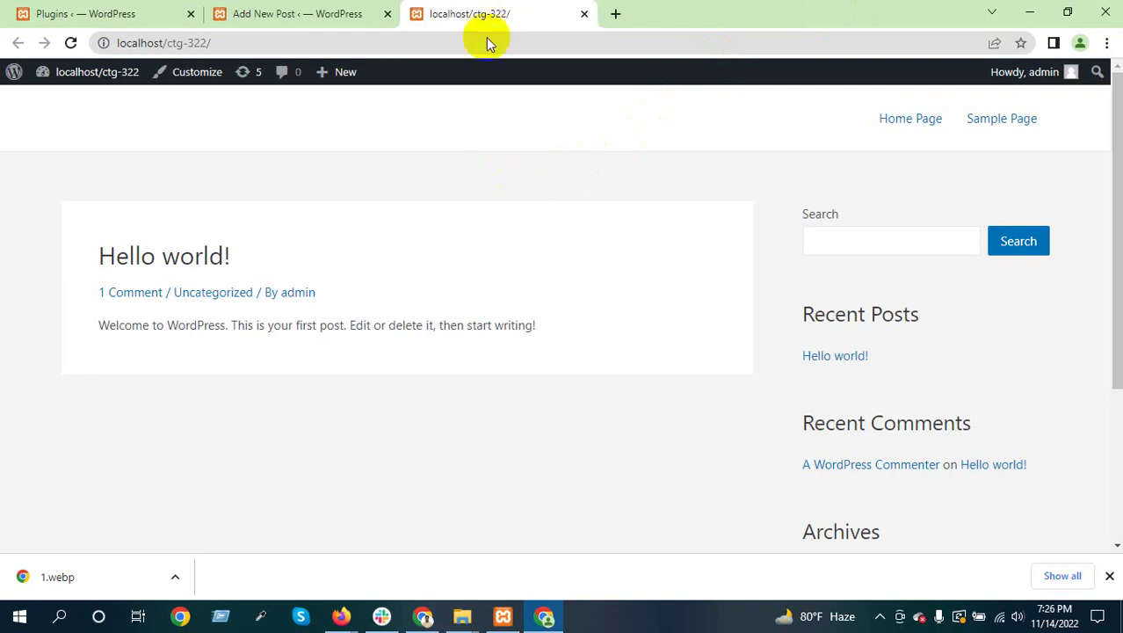
Upload 1.webp from the Desktop into the Featured image media library (640 by 360, 9 KB)
click(299, 13)
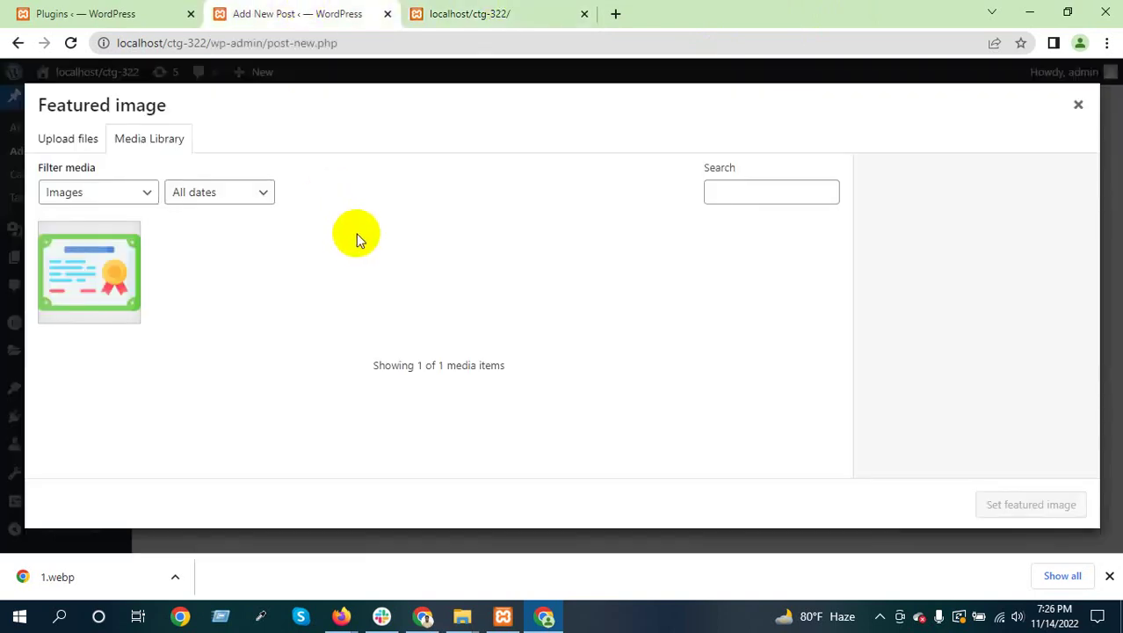
click(69, 139)
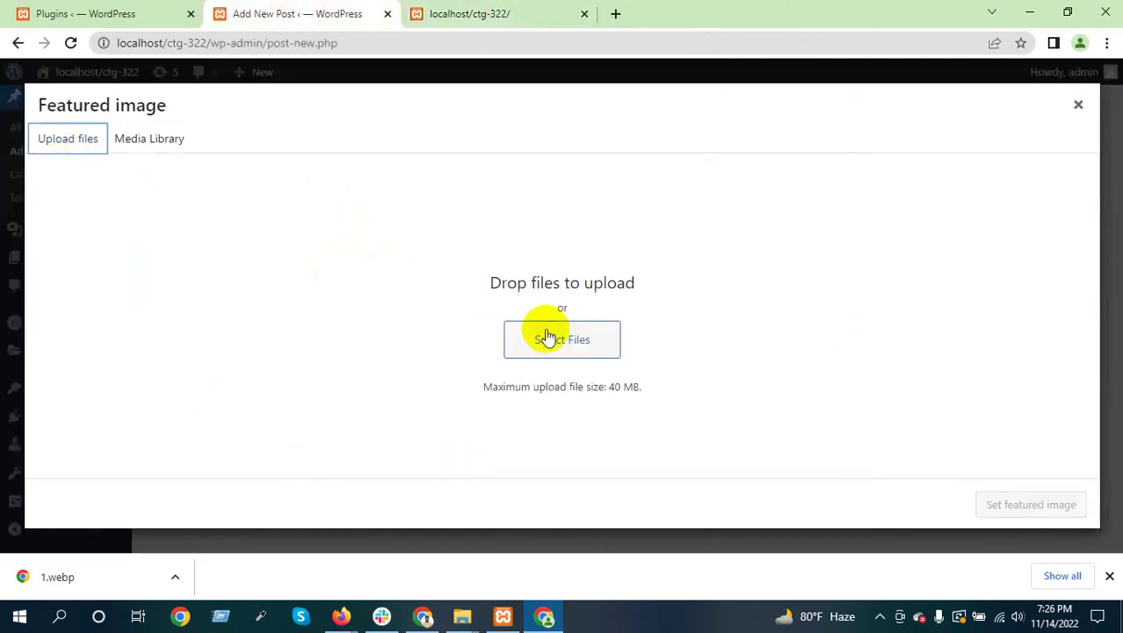
click(562, 325)
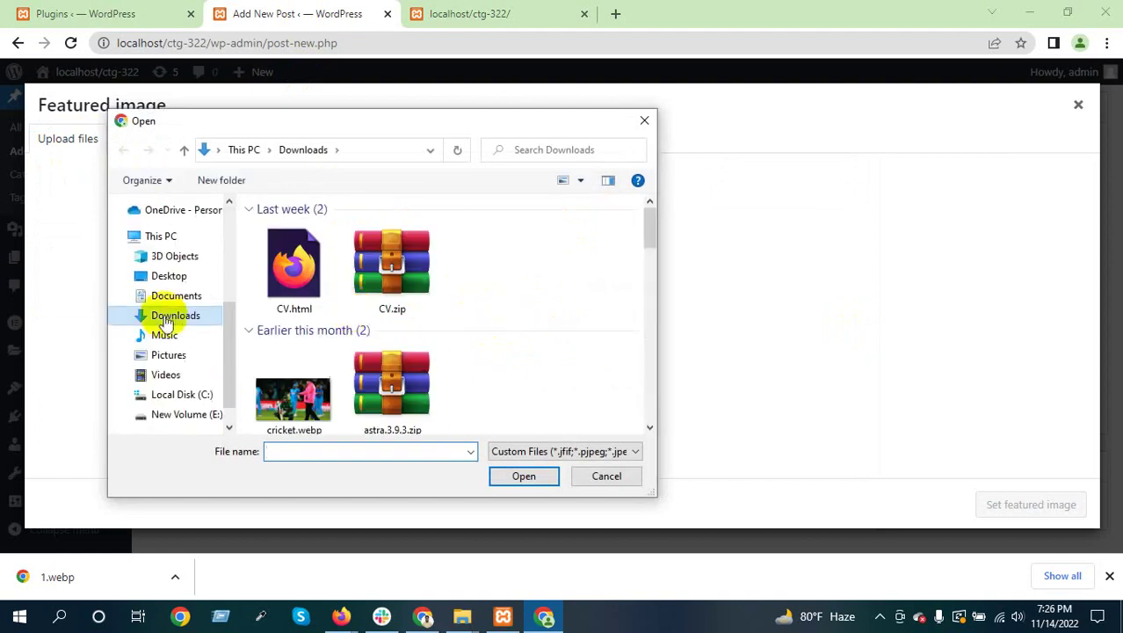
scroll(167, 309, up, 5)
click(168, 237)
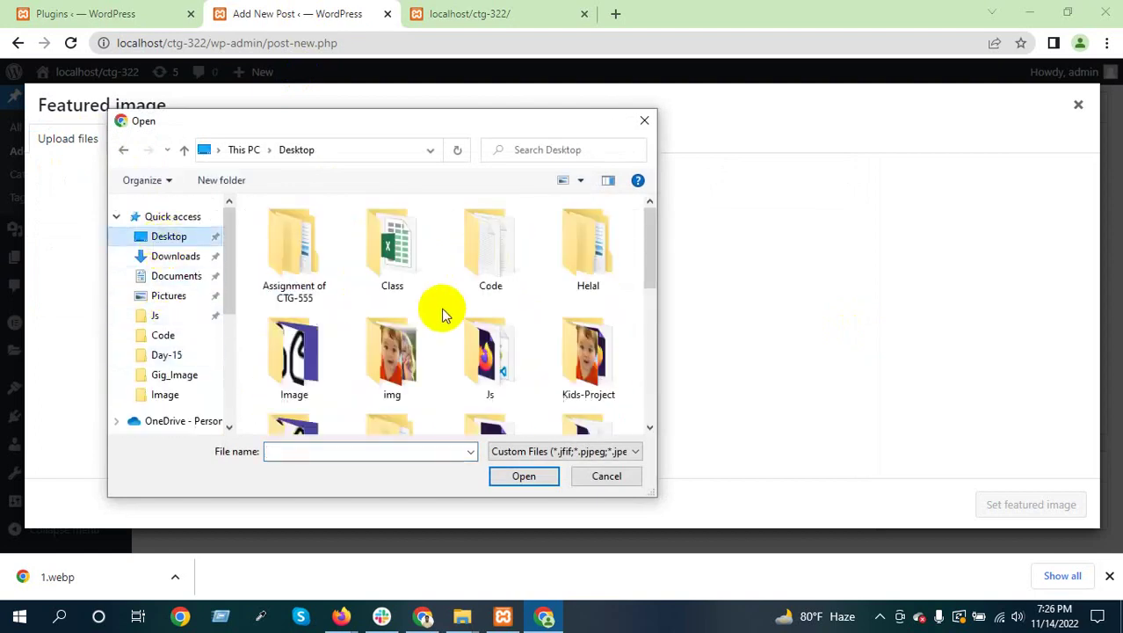
scroll(446, 325, down, 3)
scroll(457, 325, down, 3)
scroll(396, 290, up, 2)
double_click(394, 281)
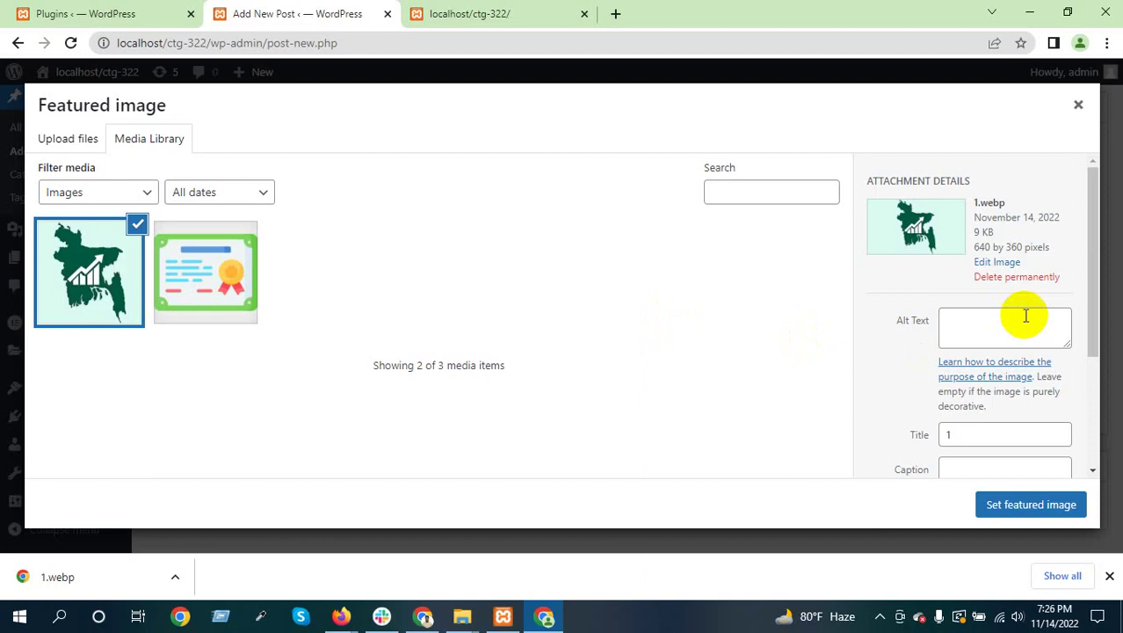
Click into 1.webp's Alt Text field, dismiss the downloads bar, and open a blank tab
click(964, 334)
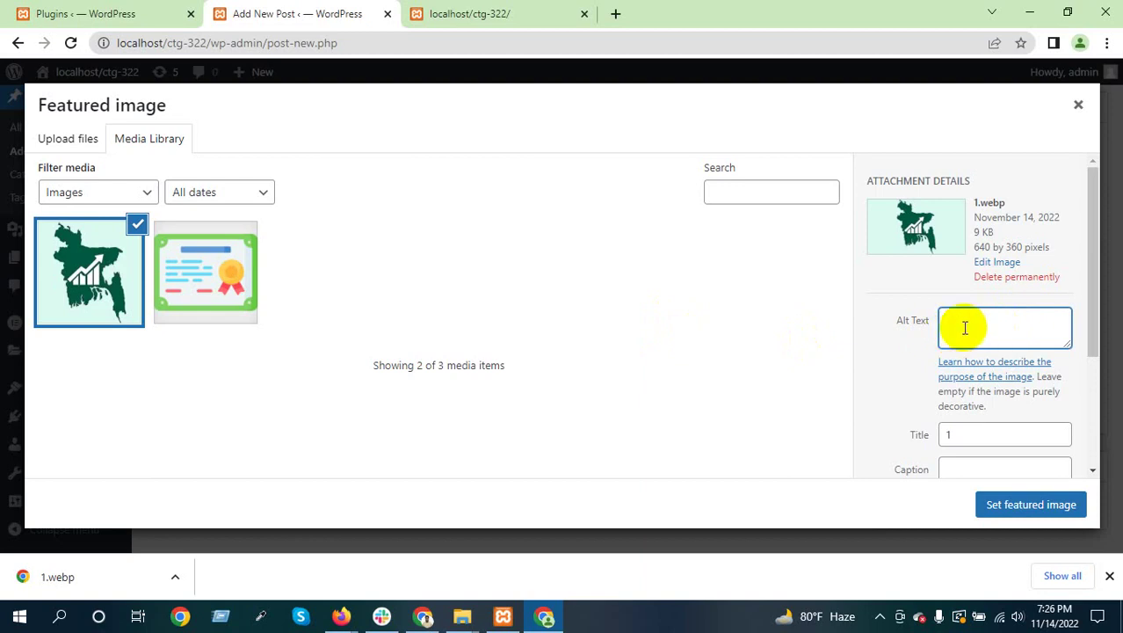
scroll(964, 327, down, 1)
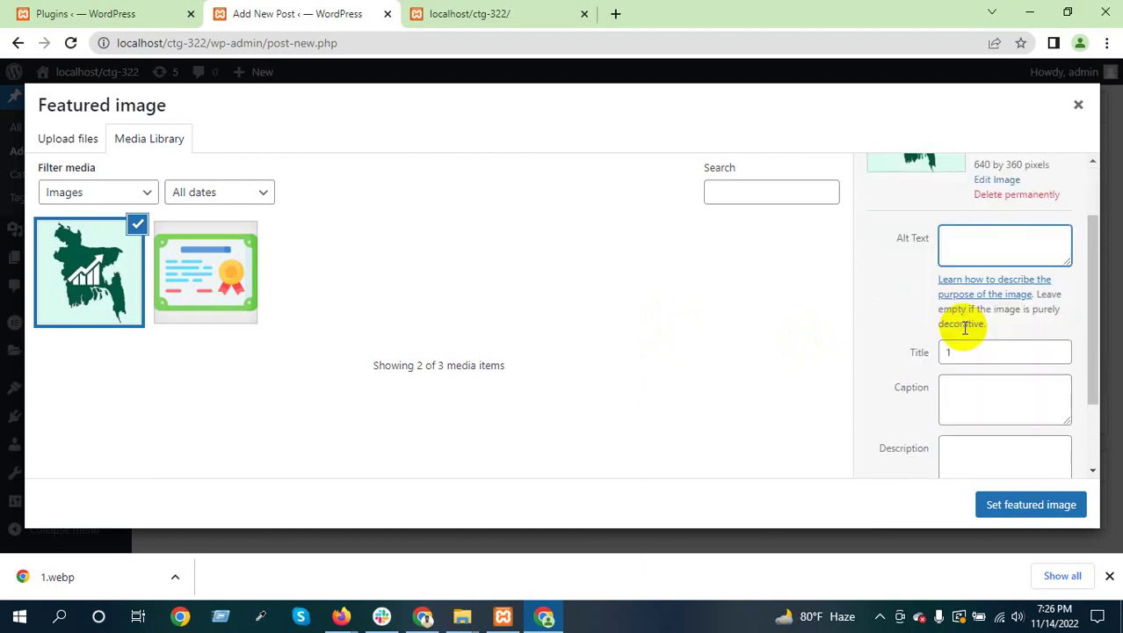
scroll(962, 323, up, 1)
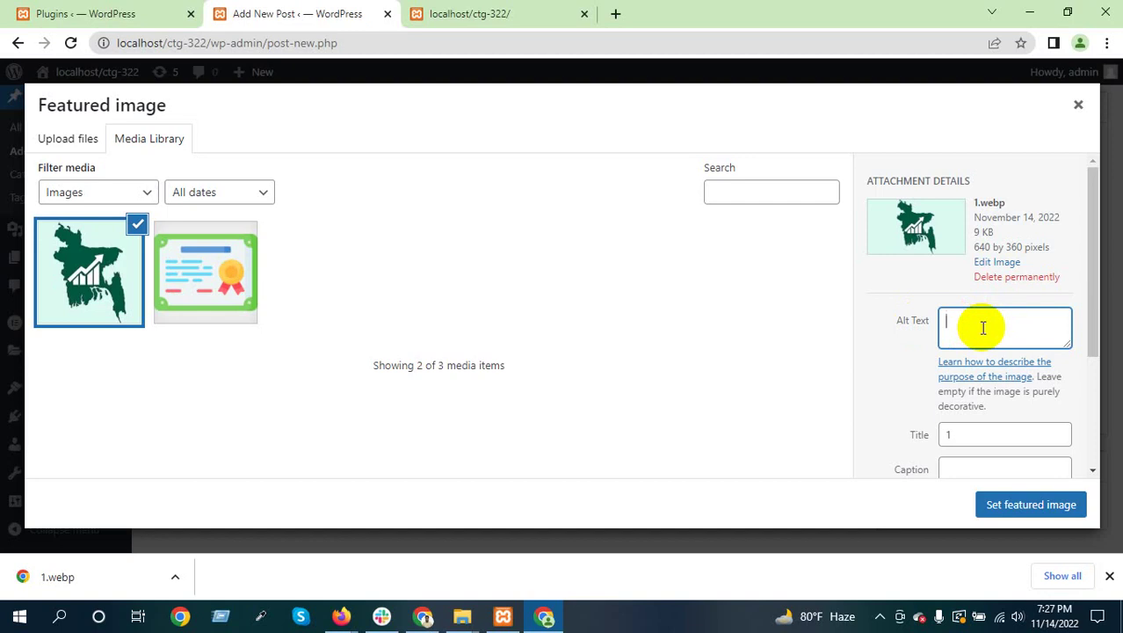
click(1107, 575)
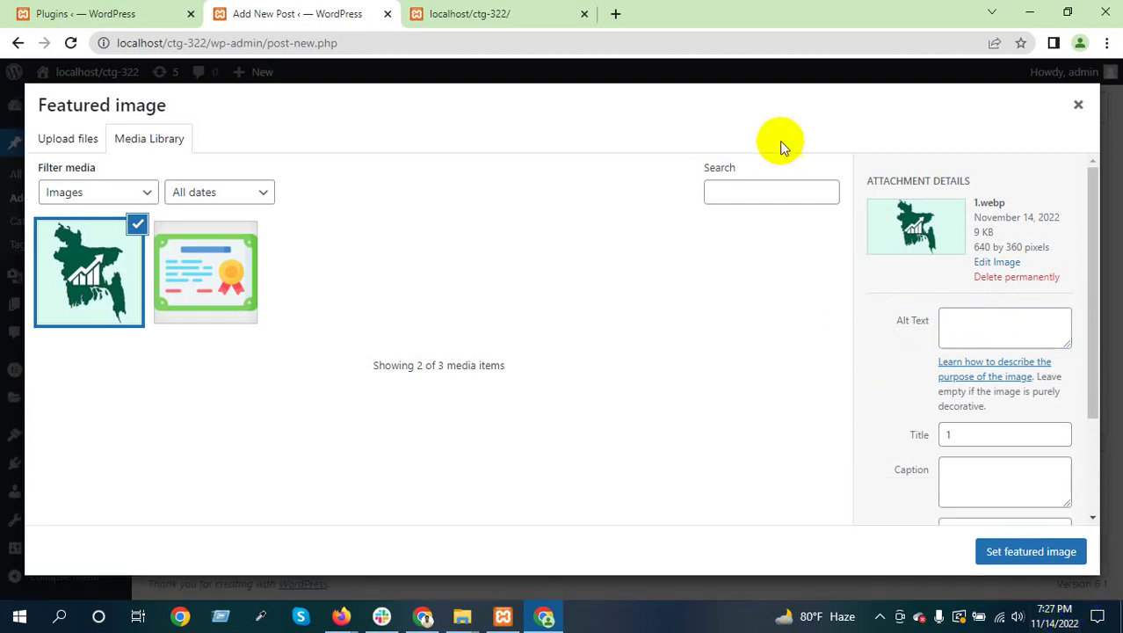
click(616, 13)
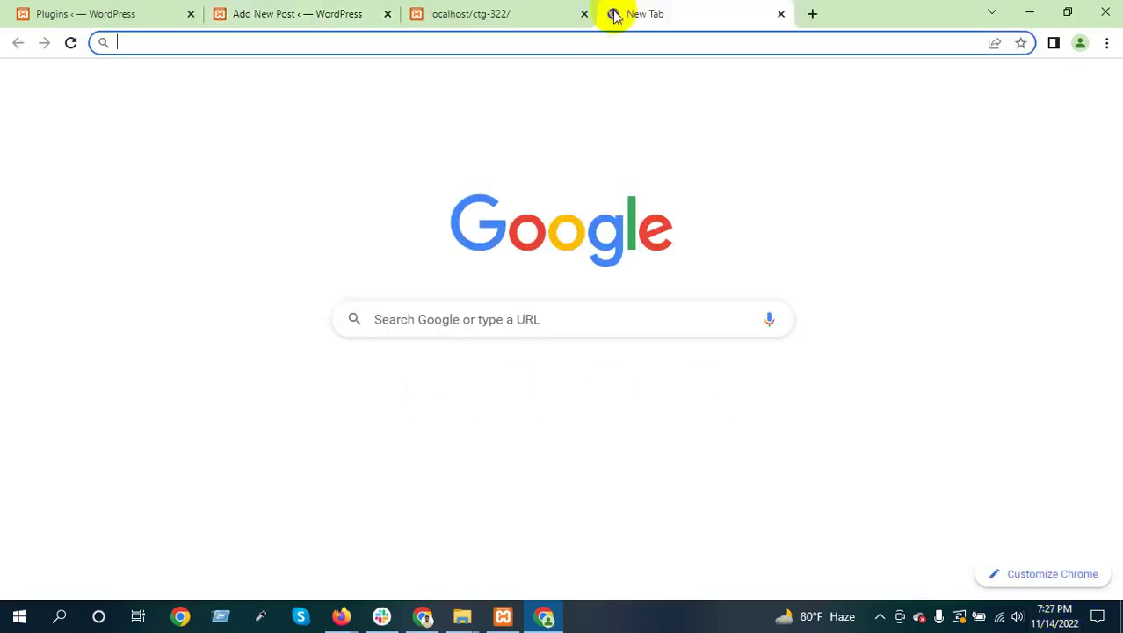
Search Google for 'bd prime minister', dismiss the English-results suggestion, and return to the post editor
text(bd )
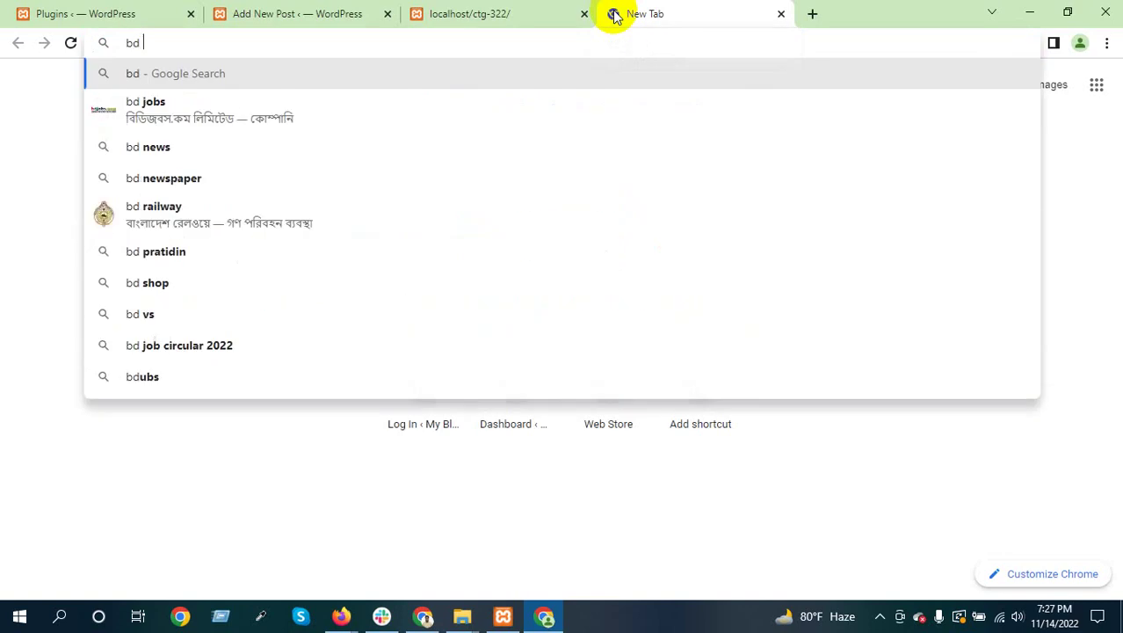
text(prime minister)
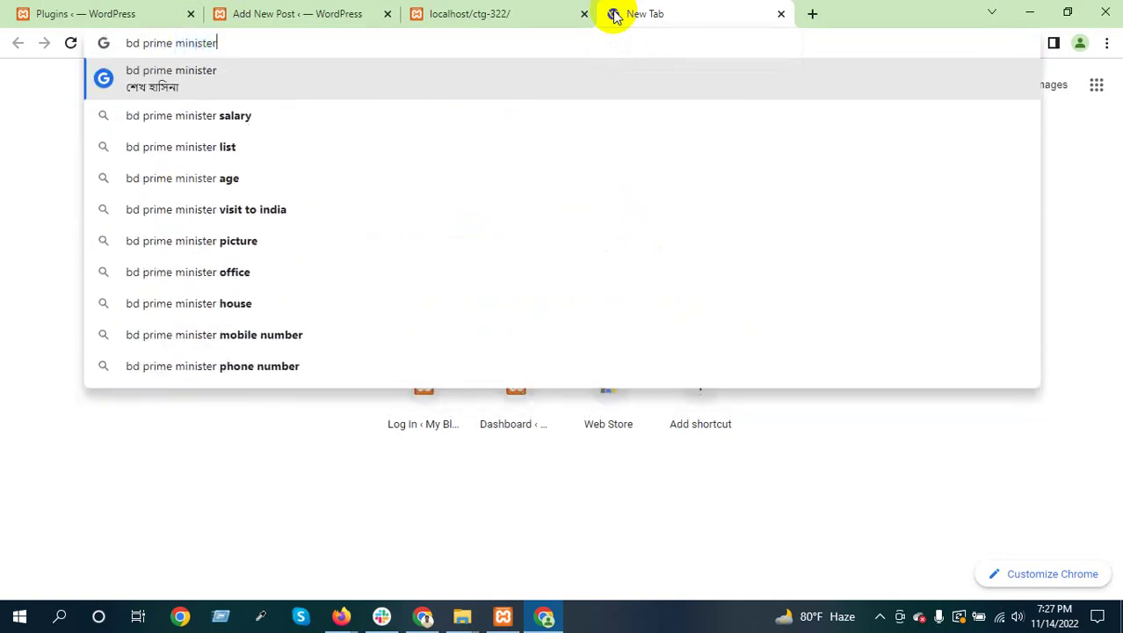
key(Return)
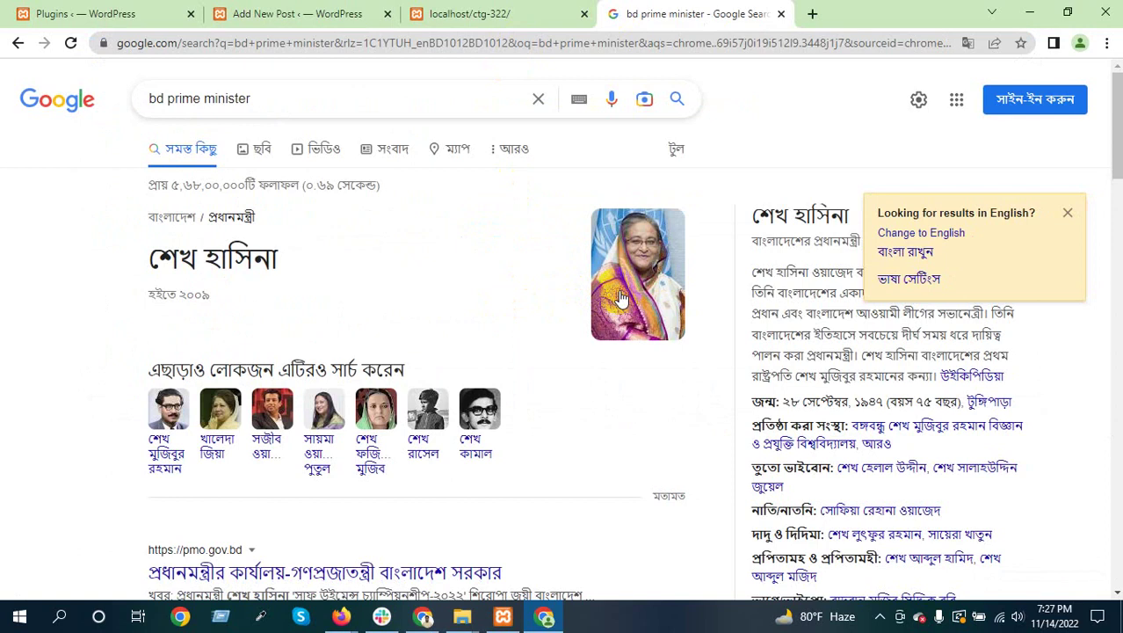
scroll(621, 297, down, 1)
scroll(622, 291, up, 1)
click(1068, 215)
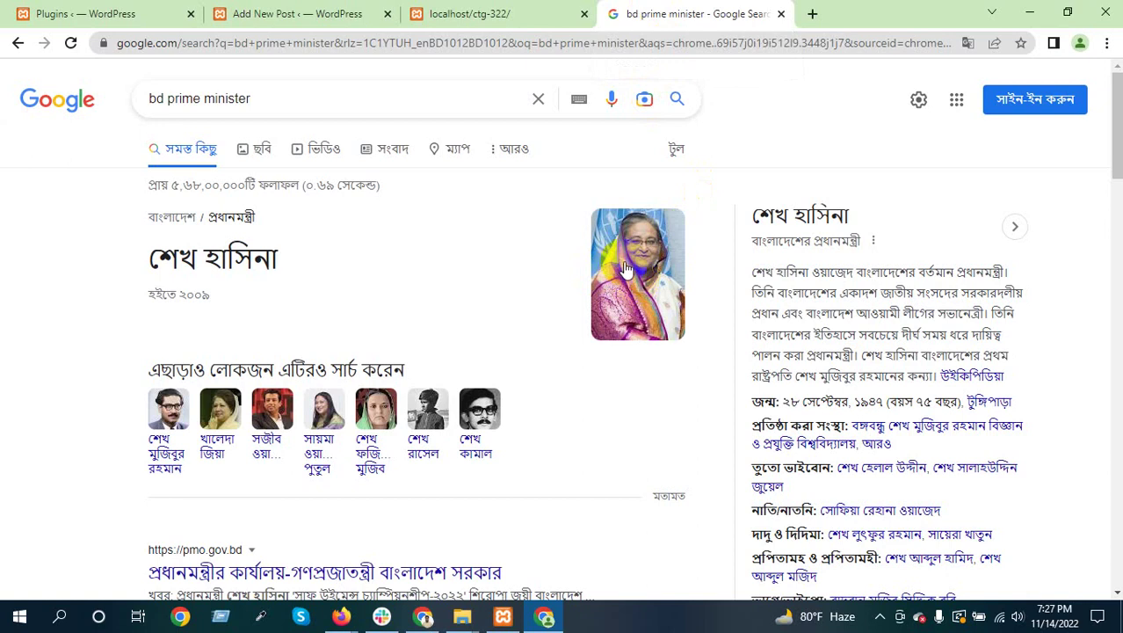
click(327, 18)
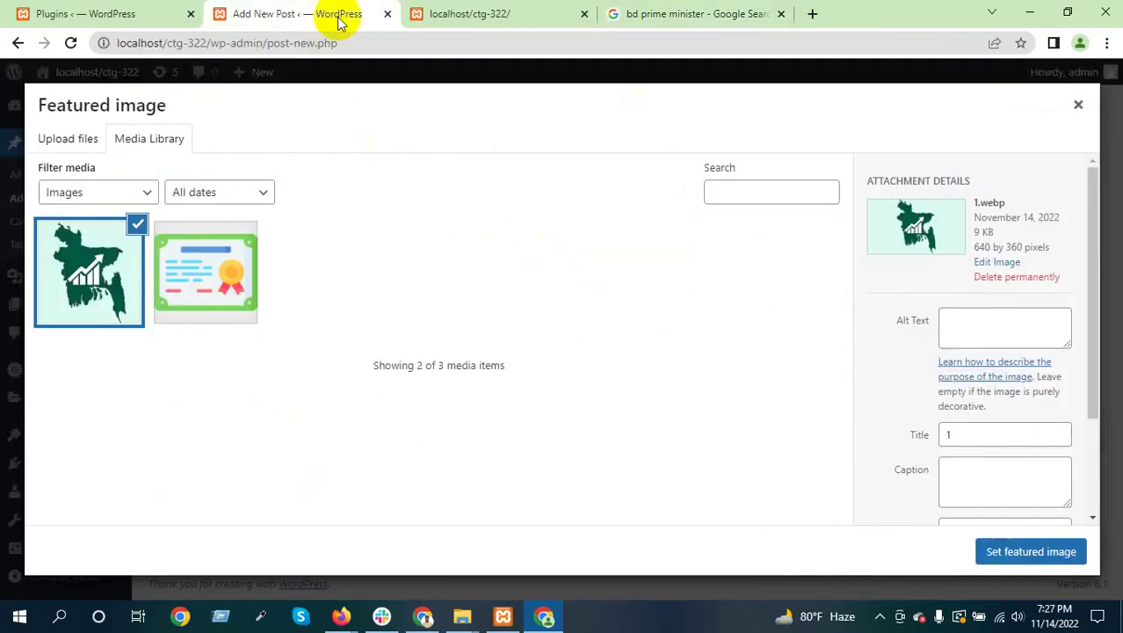
click(958, 324)
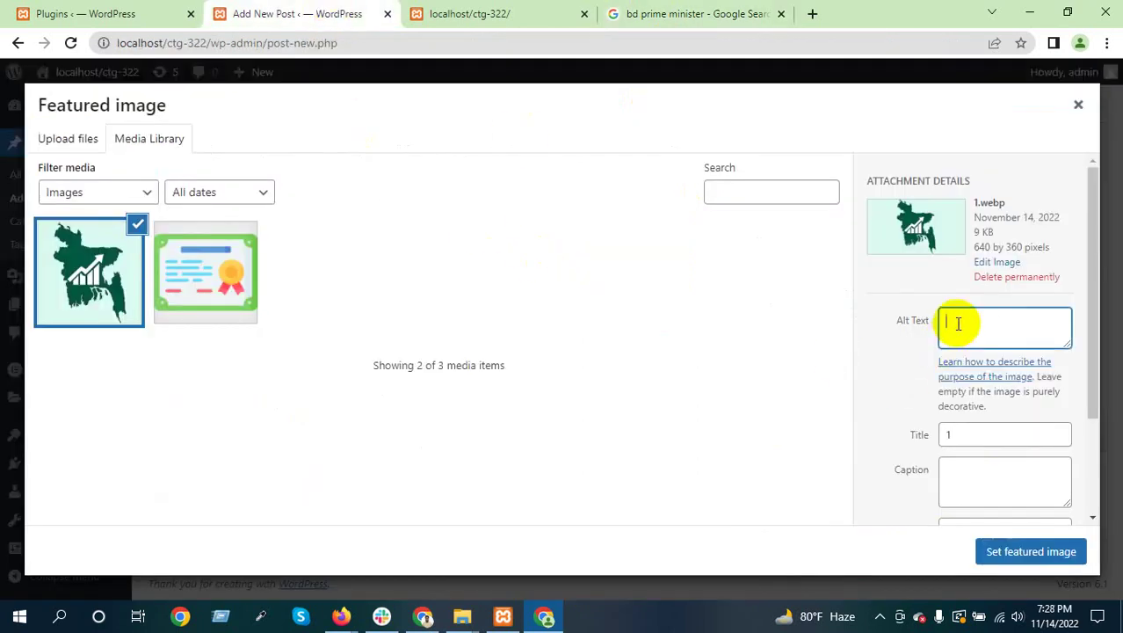
click(631, 13)
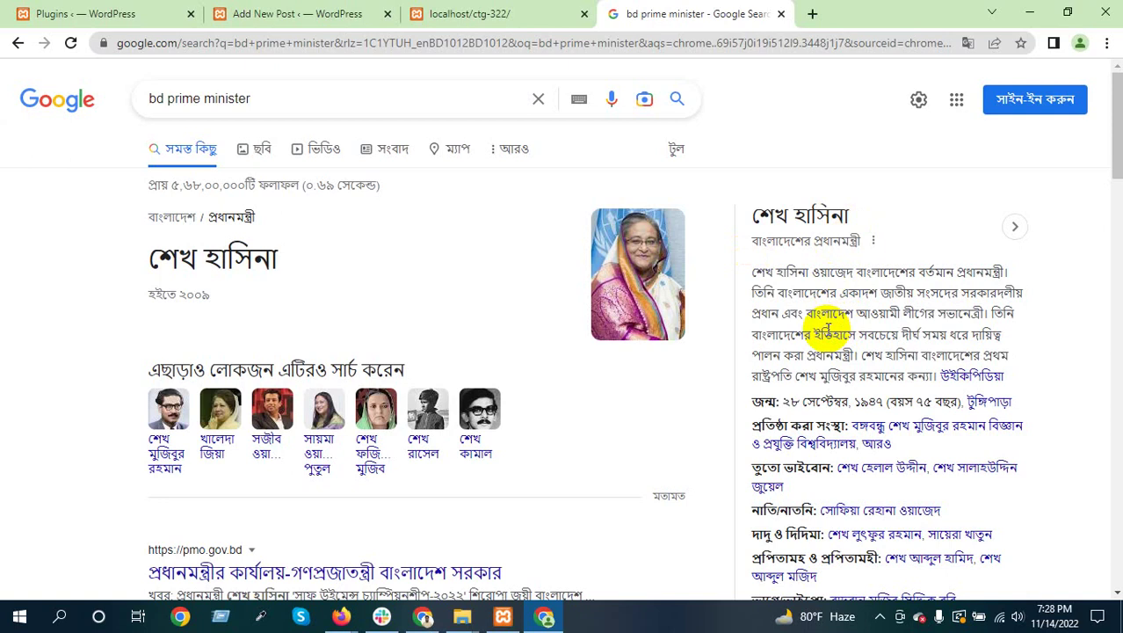
click(306, 12)
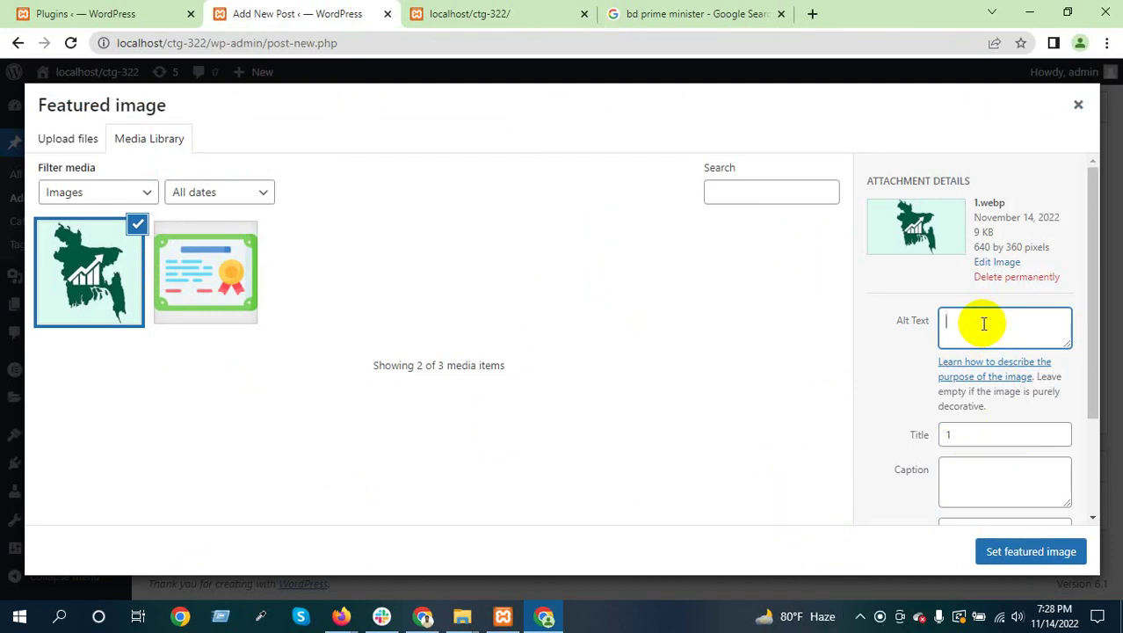
Give the Bangladesh map image the alt text 'Economics' and set it as the featured image
text(Economics)
scroll(1011, 479, down, 3)
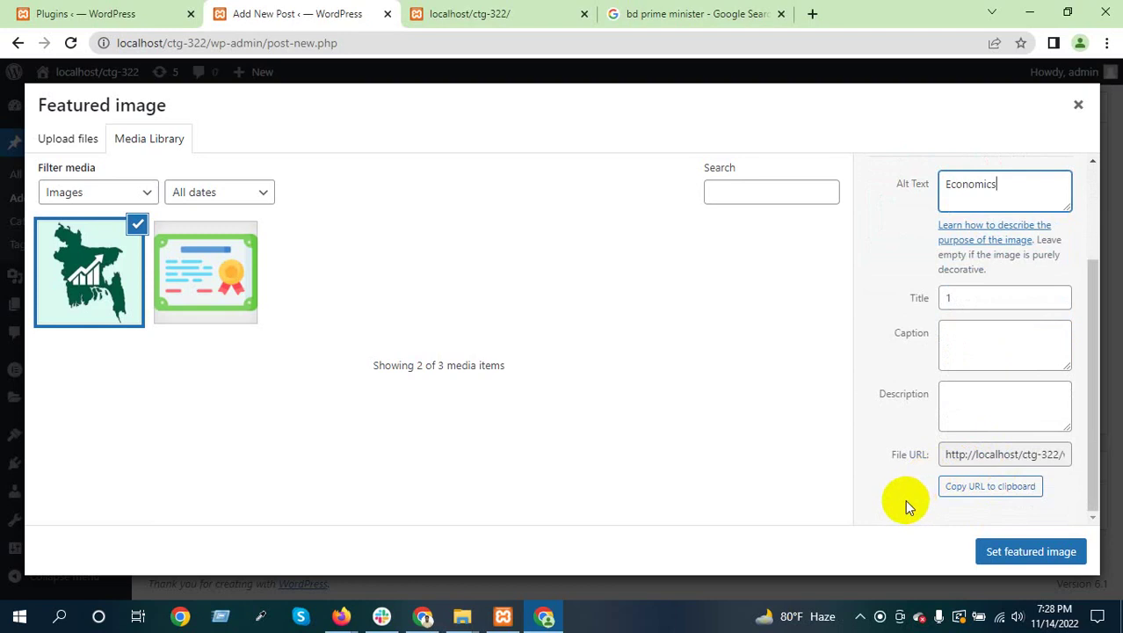
click(1028, 551)
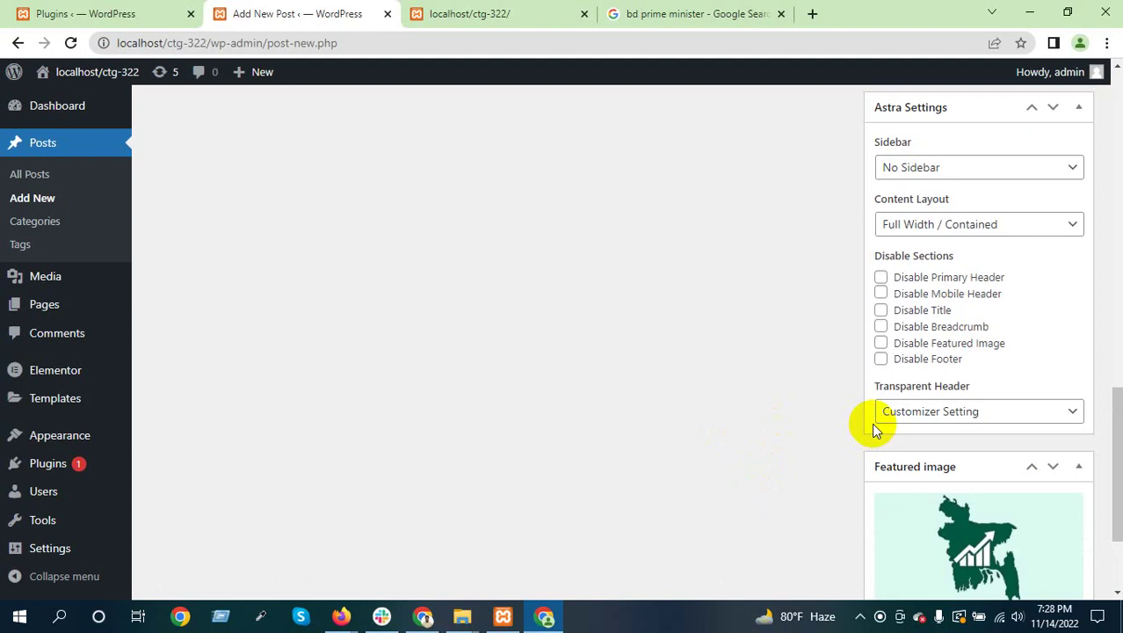
Admit all waiting people to the Google Meet call, then minimize the call window
mouse_move(343, 616)
click(322, 563)
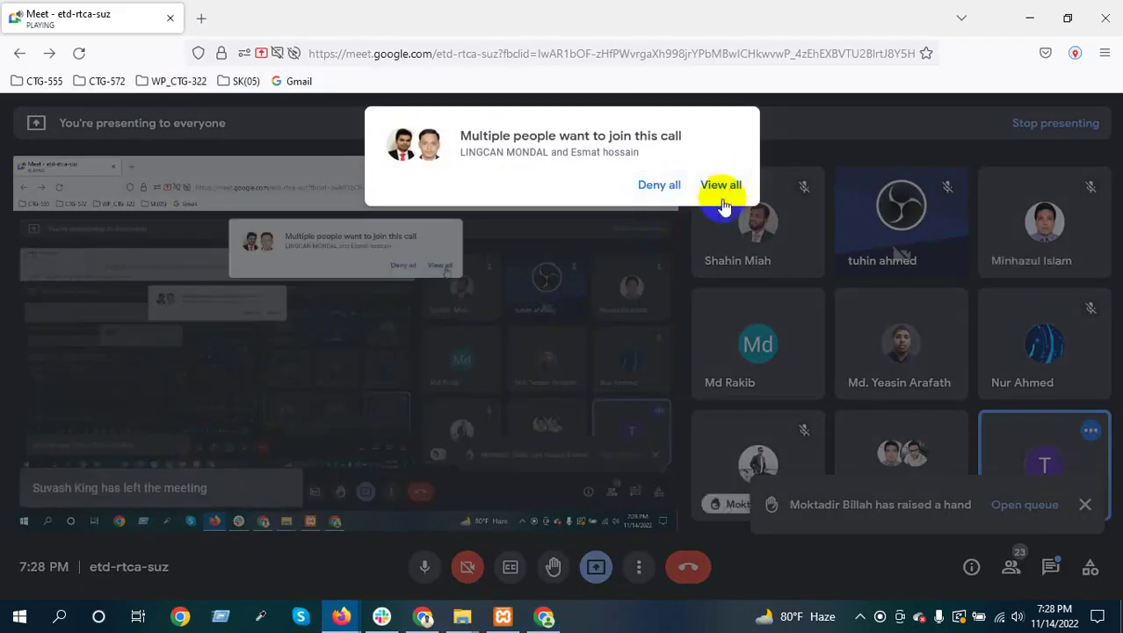
click(725, 182)
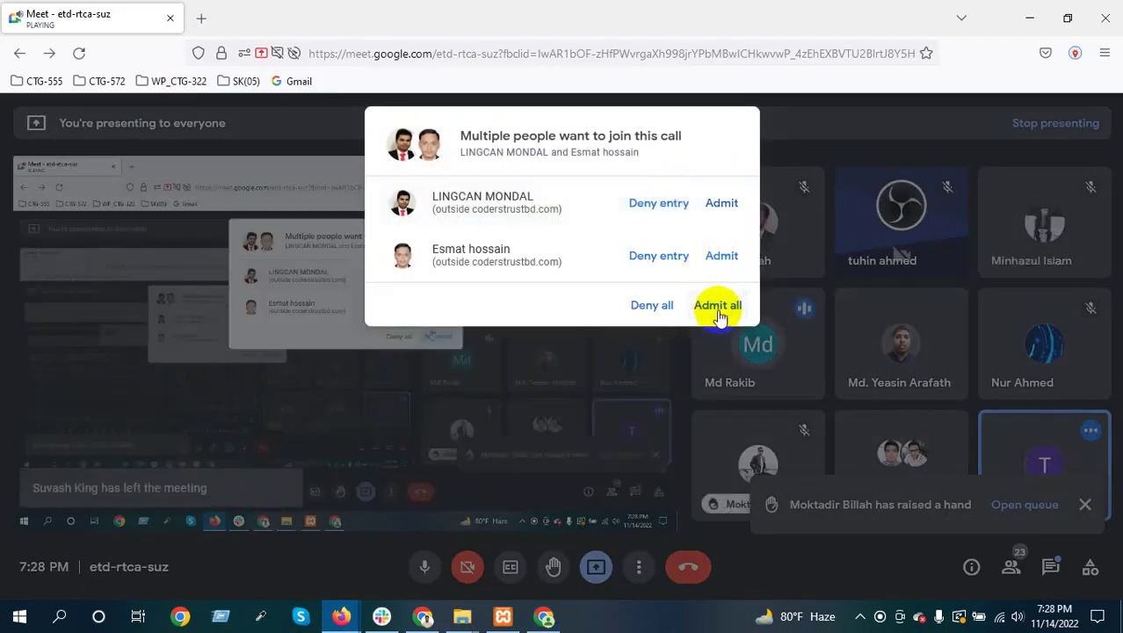
click(718, 305)
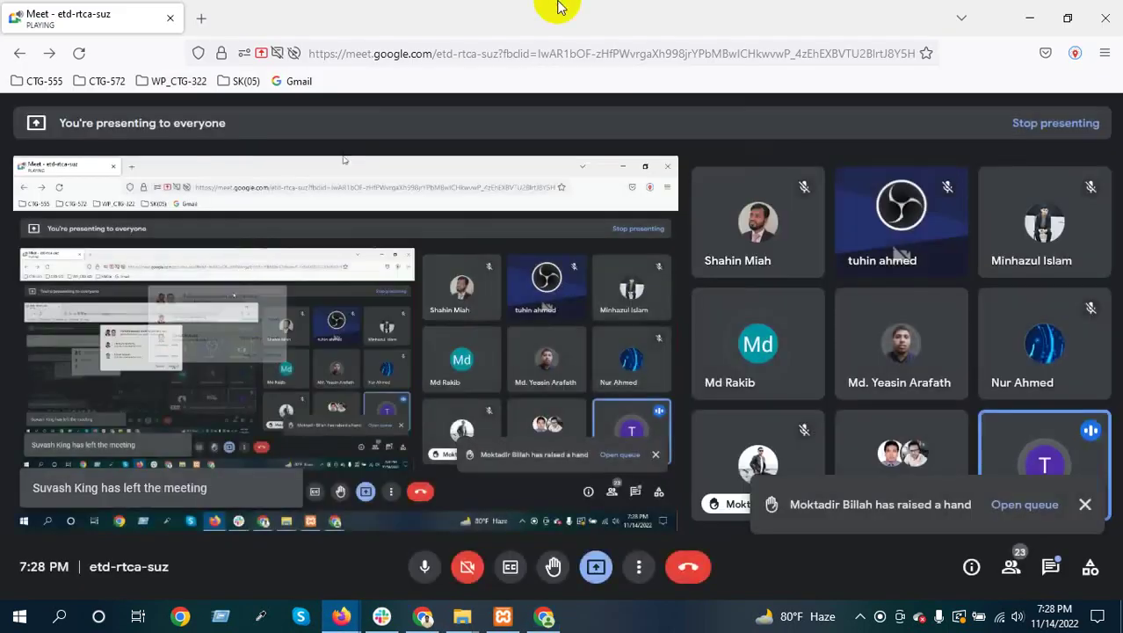
click(1029, 18)
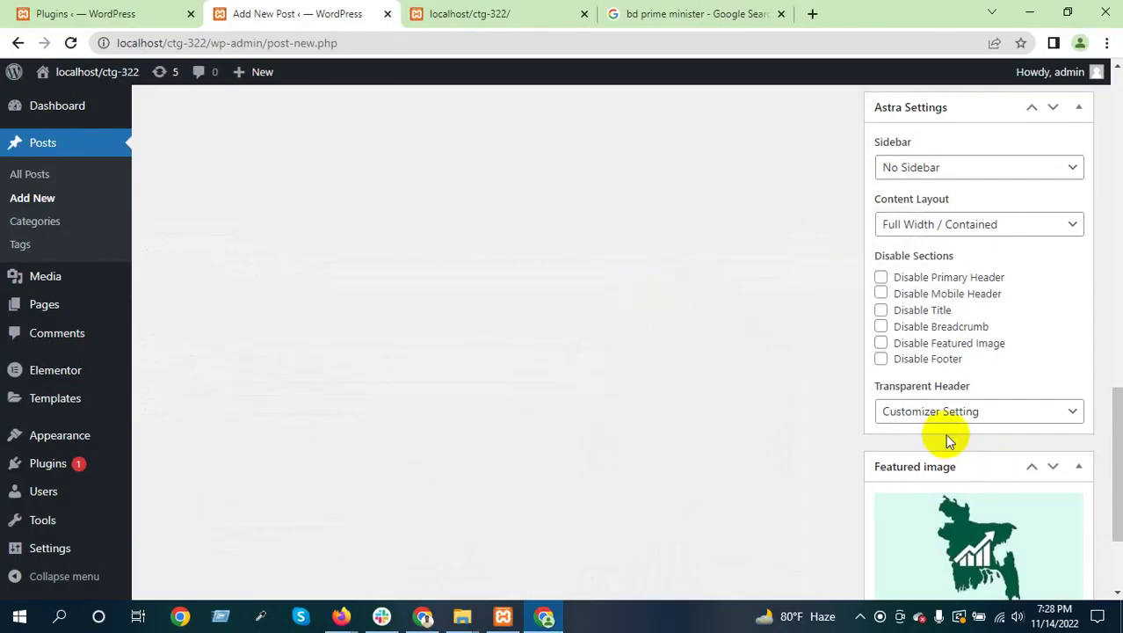
Publish the Bangla per-capita income post
scroll(949, 438, down, 2)
scroll(960, 437, up, 5)
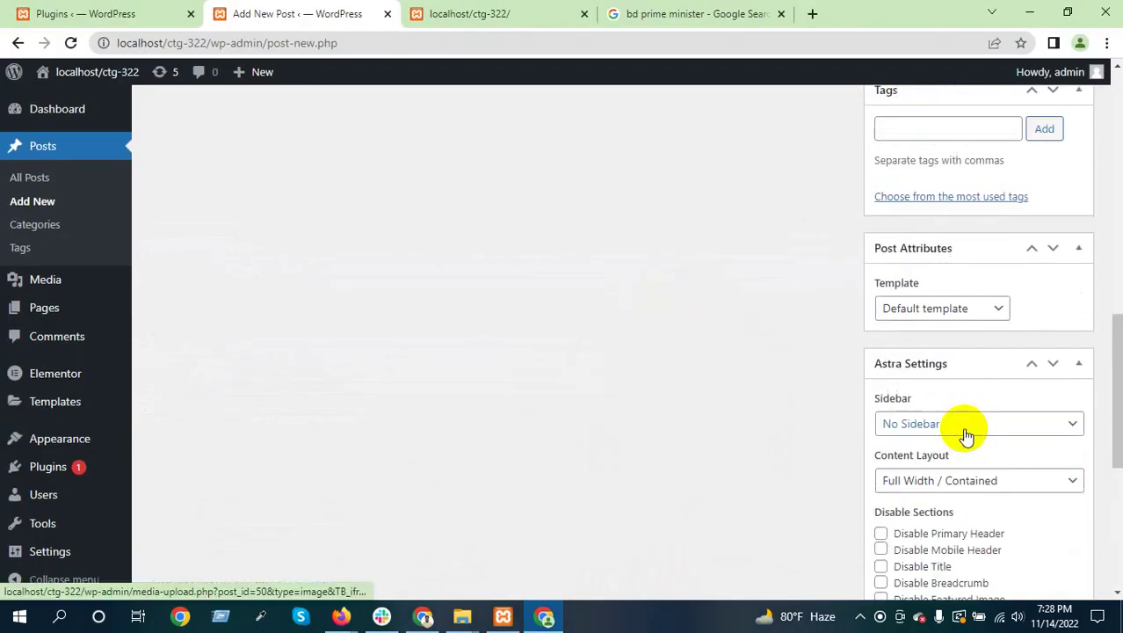
scroll(962, 427, up, 4)
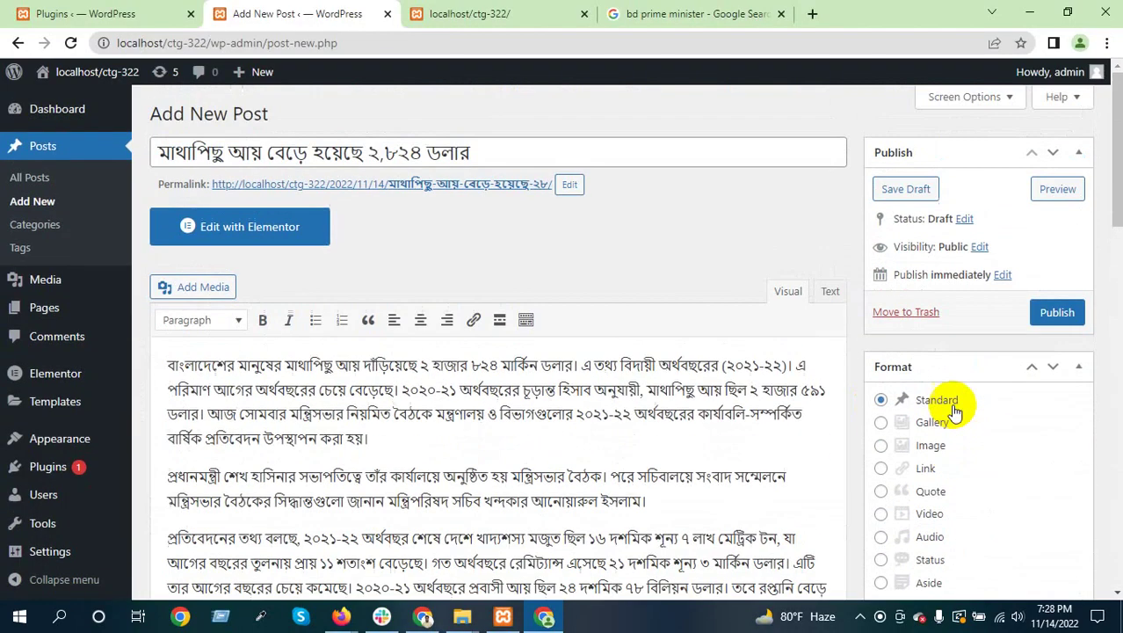
click(1055, 314)
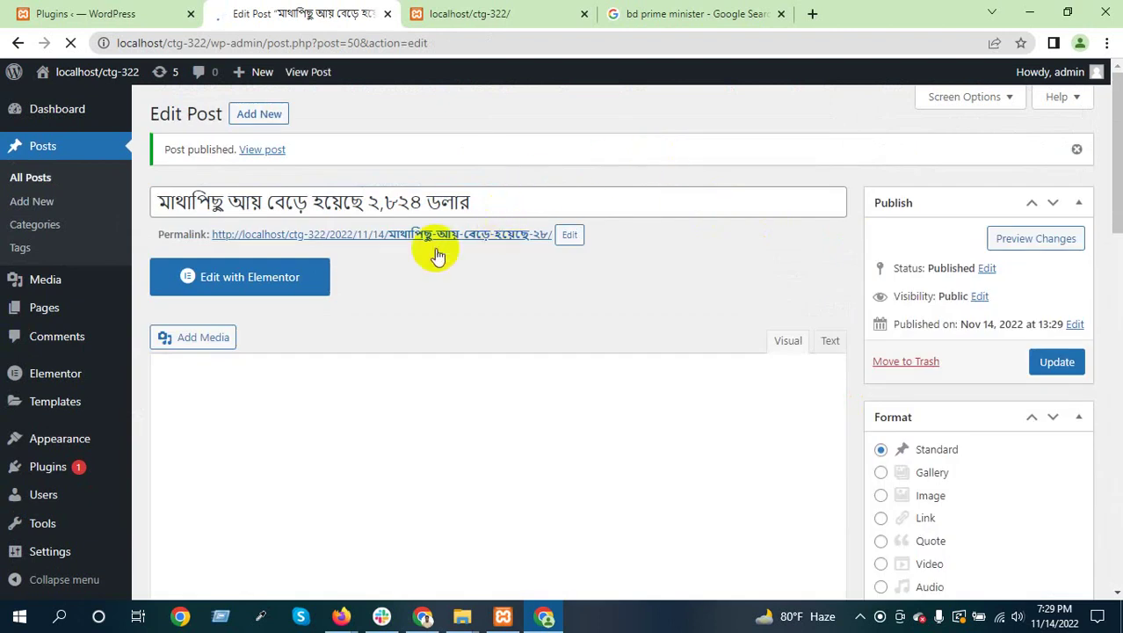
View the published post live on the site, then switch to the home page tab
click(318, 243)
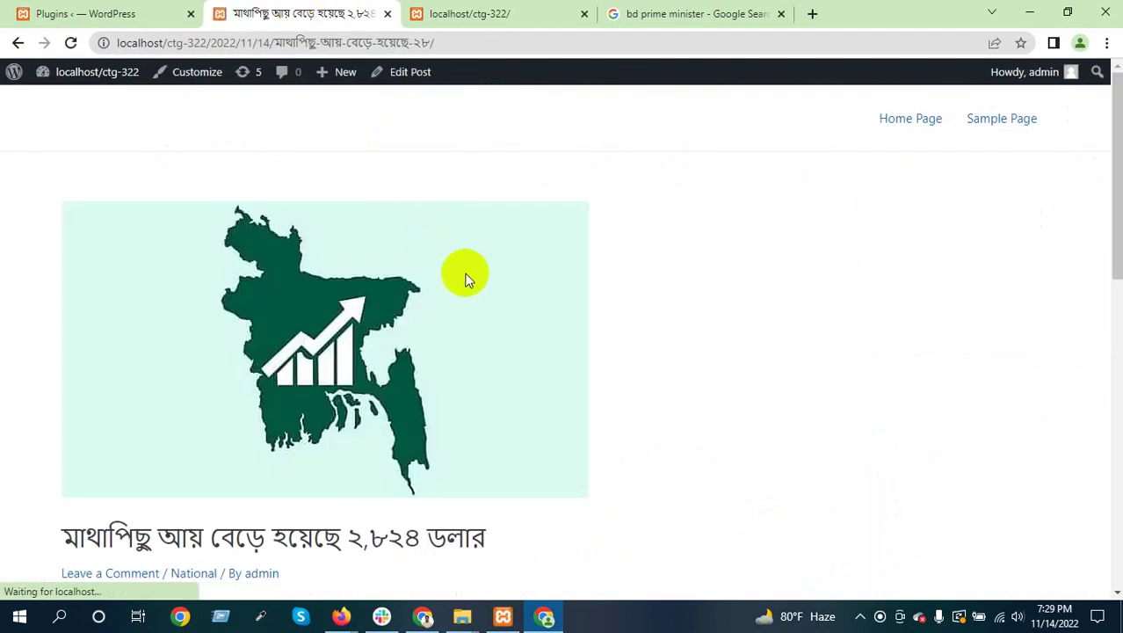
scroll(347, 347, down, 5)
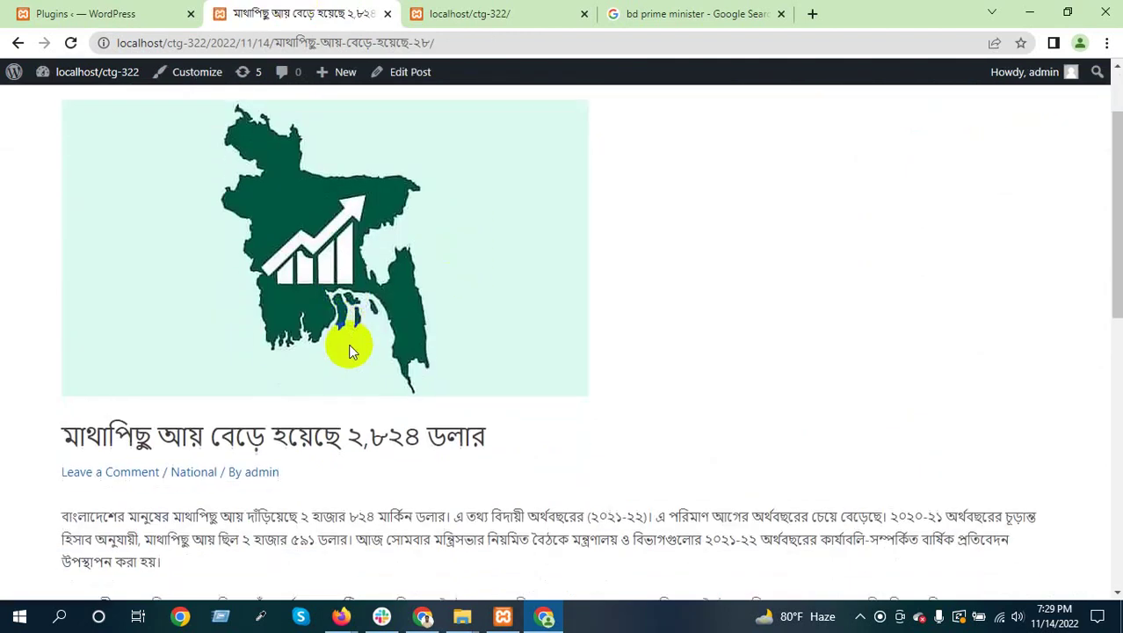
scroll(386, 332, down, 1)
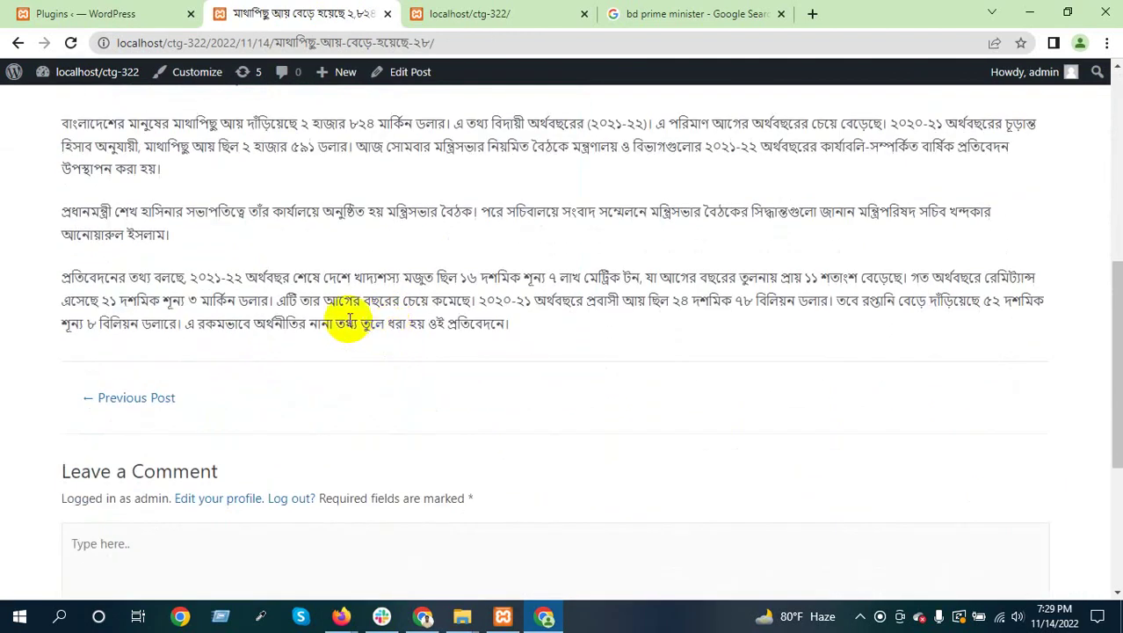
scroll(327, 277, up, 1)
scroll(325, 287, up, 1)
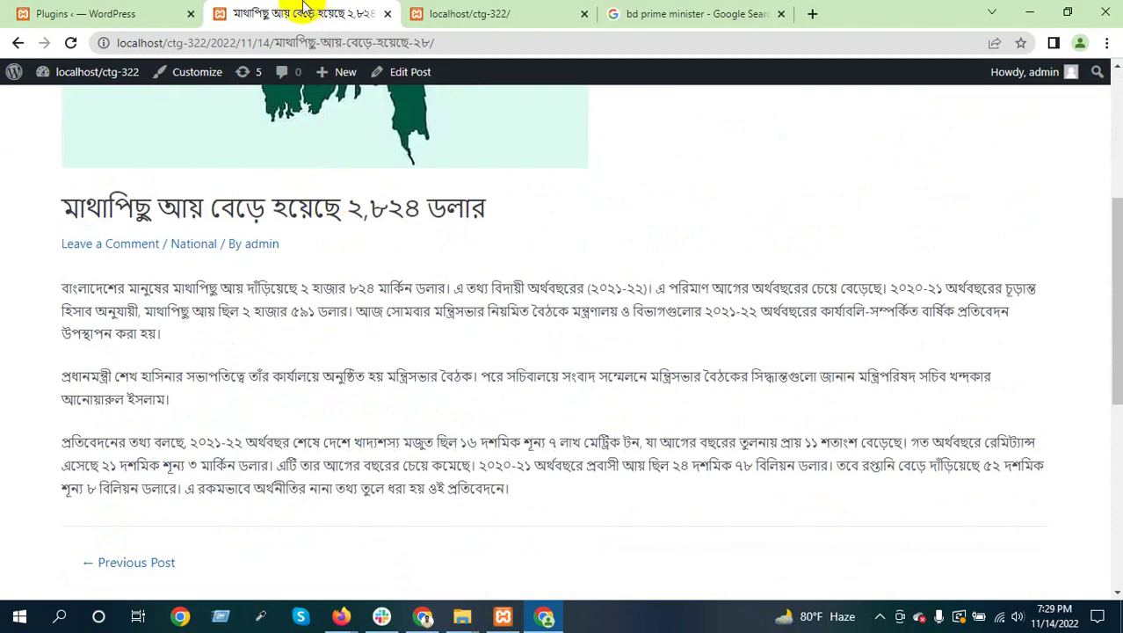
click(442, 13)
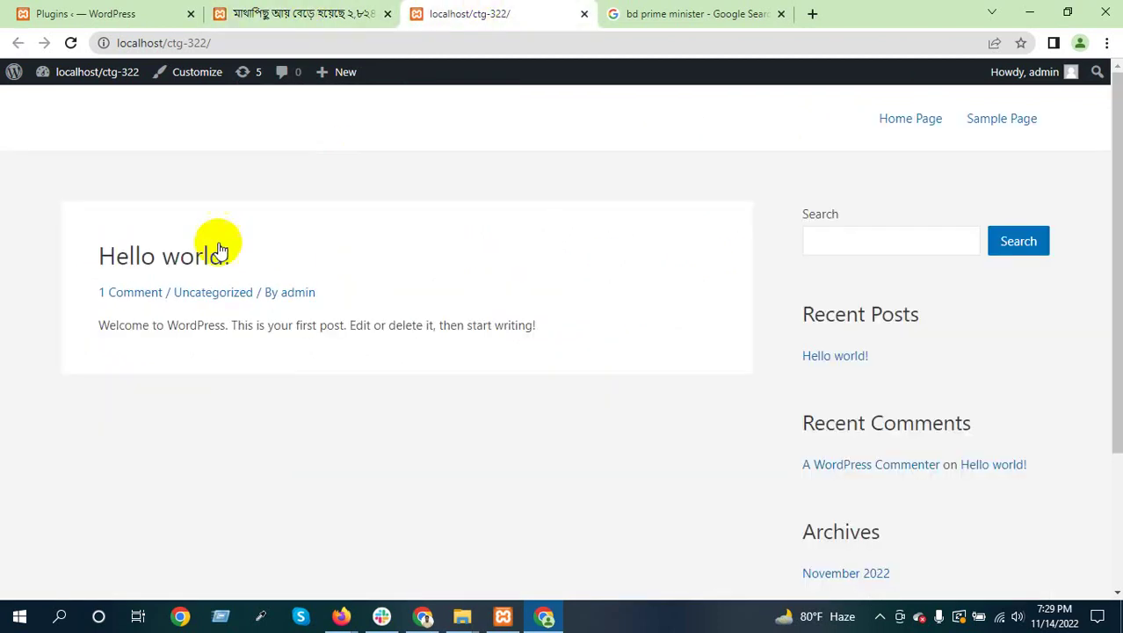
Reload the site's home page and scroll through it to find the new post
click(70, 42)
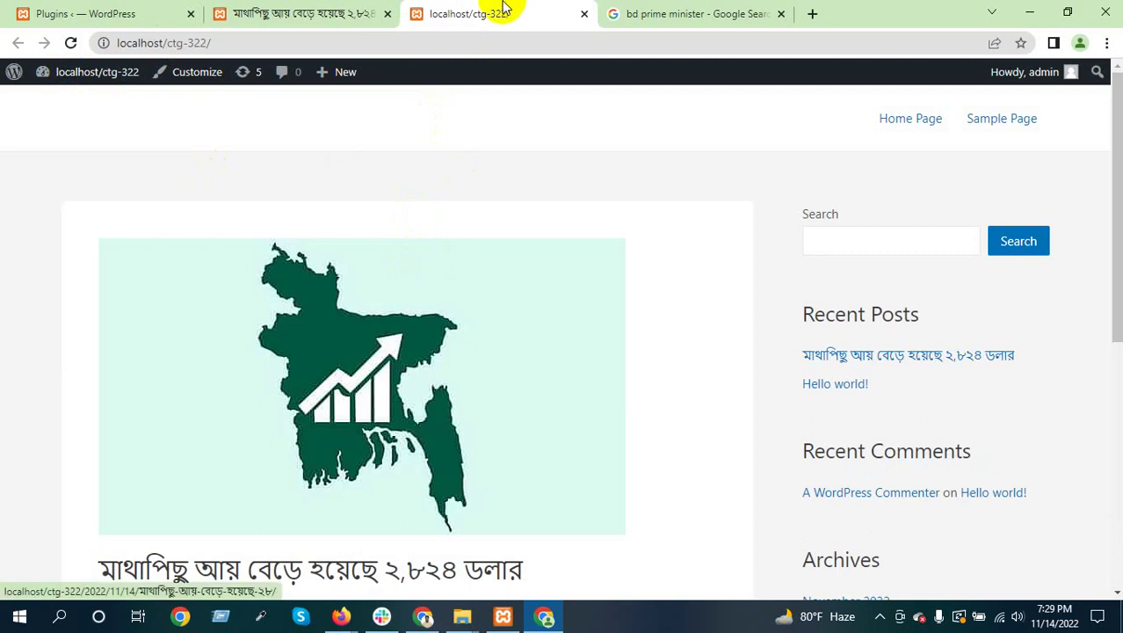
scroll(404, 308, down, 3)
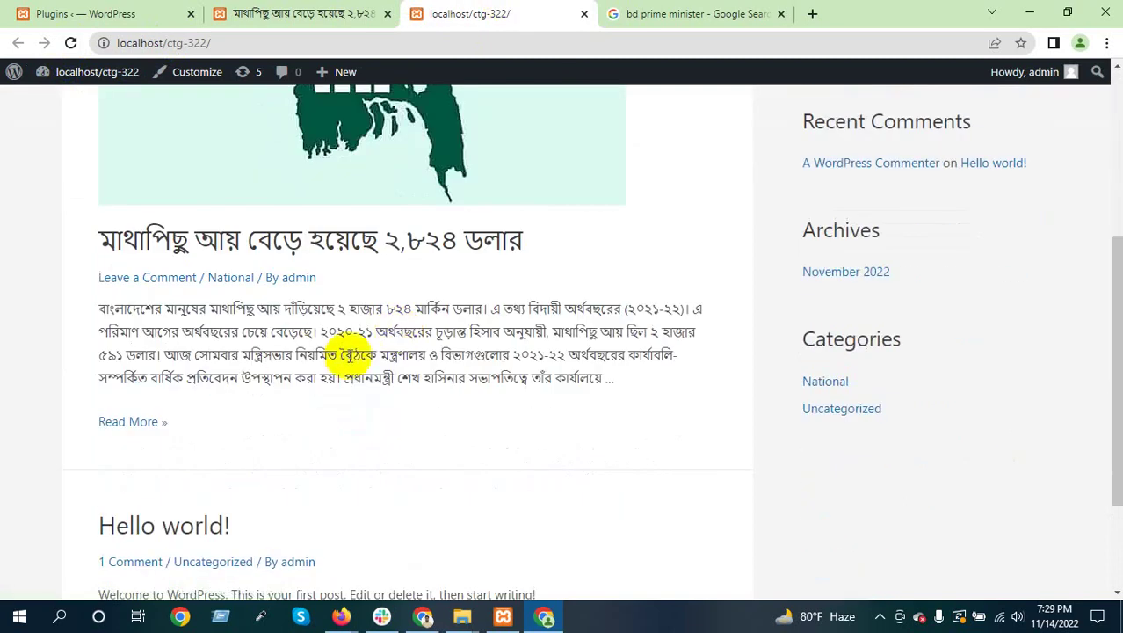
scroll(334, 352, up, 2)
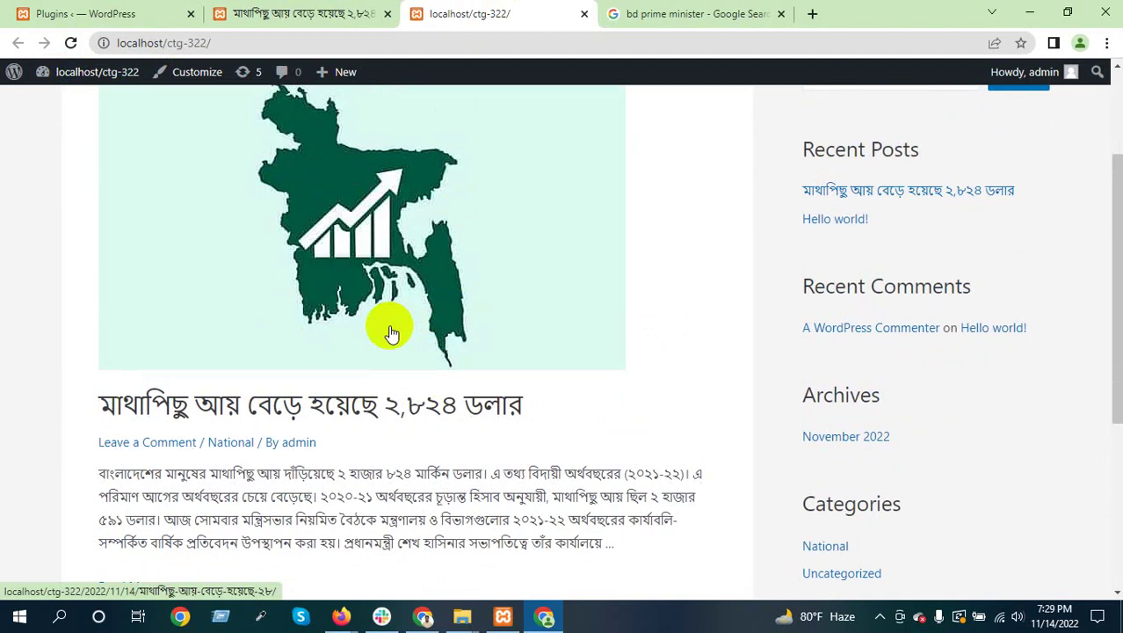
scroll(392, 332, down, 2)
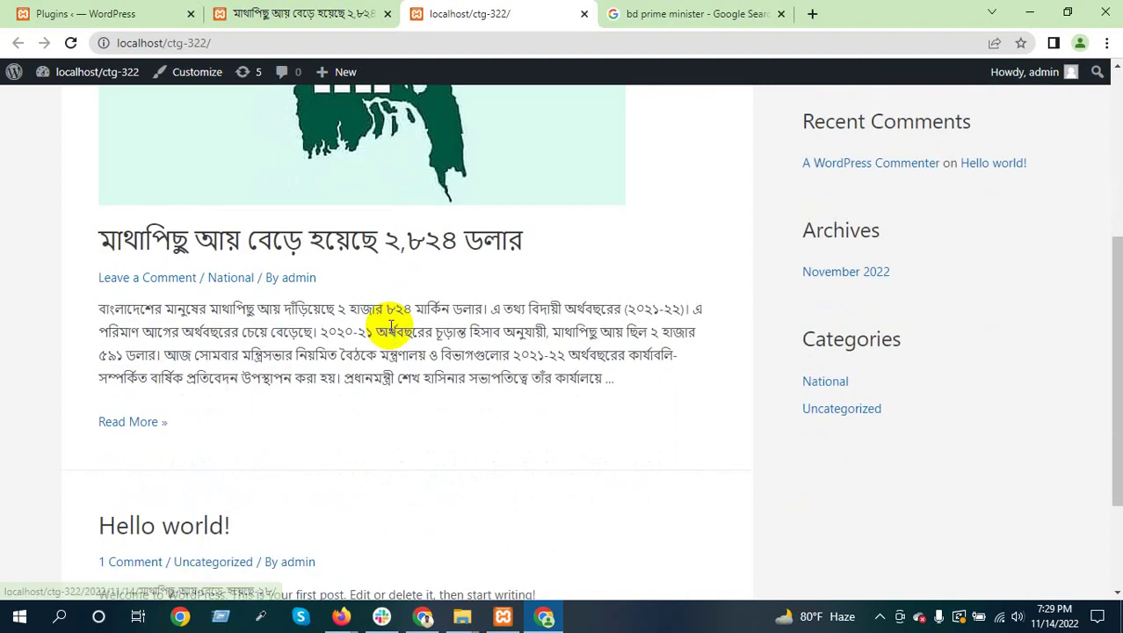
scroll(386, 330, down, 2)
scroll(382, 326, up, 5)
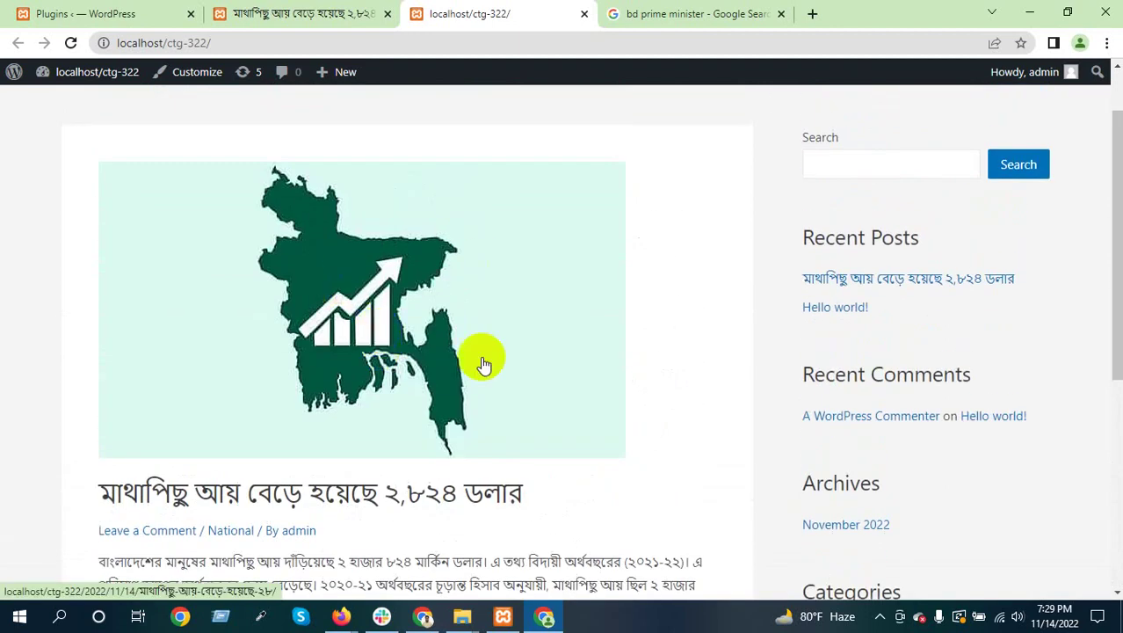
scroll(401, 338, down, 3)
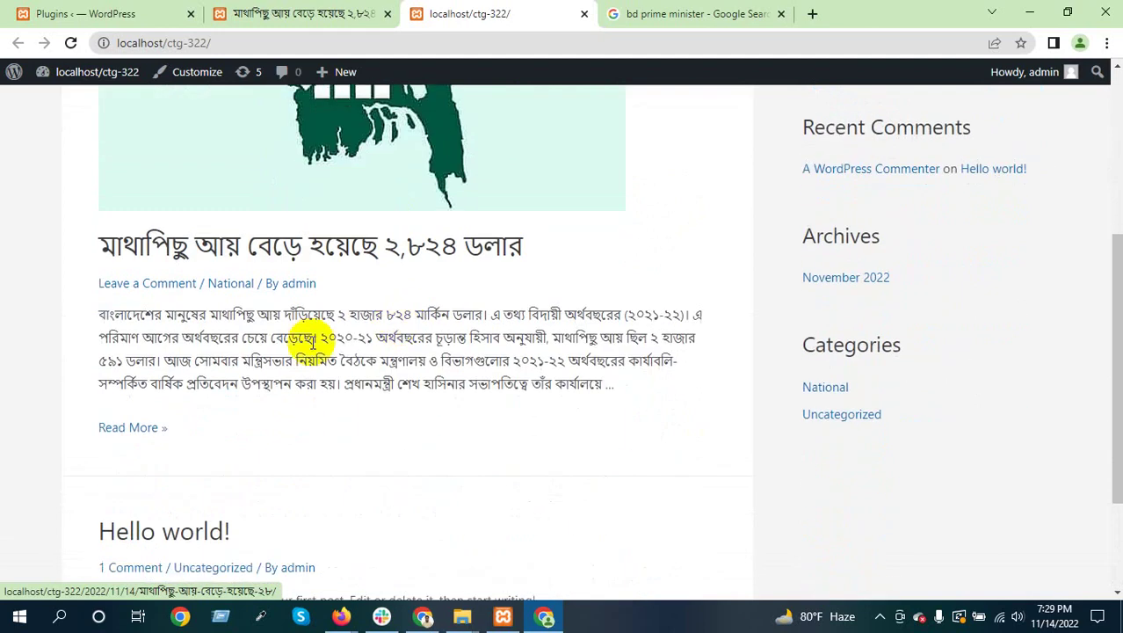
Open the full income article from its excerpt's Read More link
drag(607, 385, 121, 339)
click(347, 344)
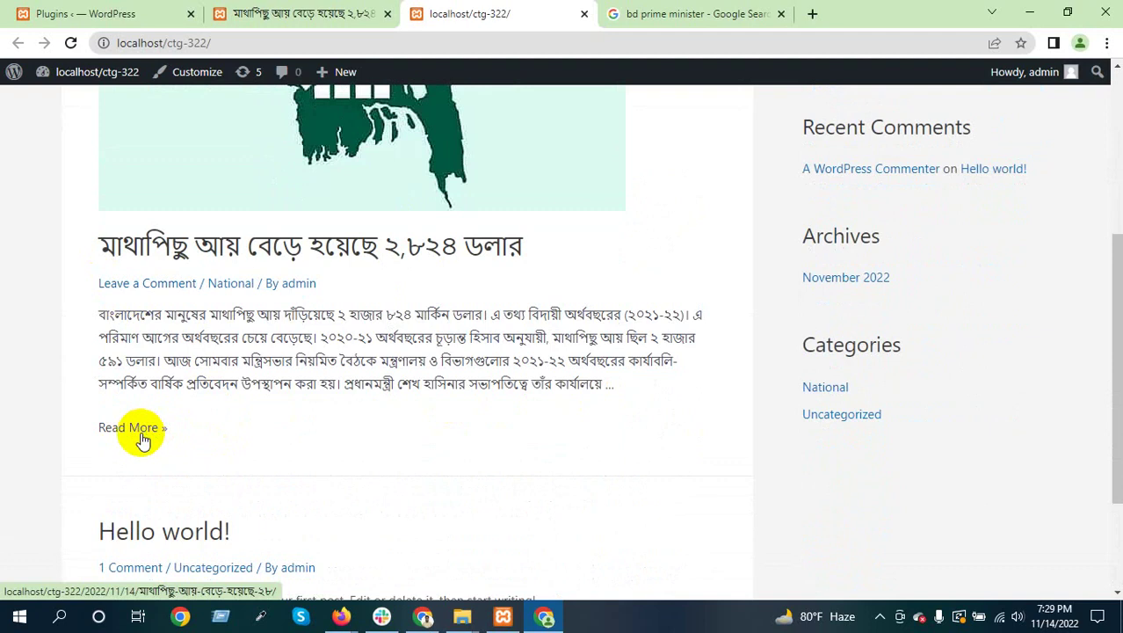
click(141, 432)
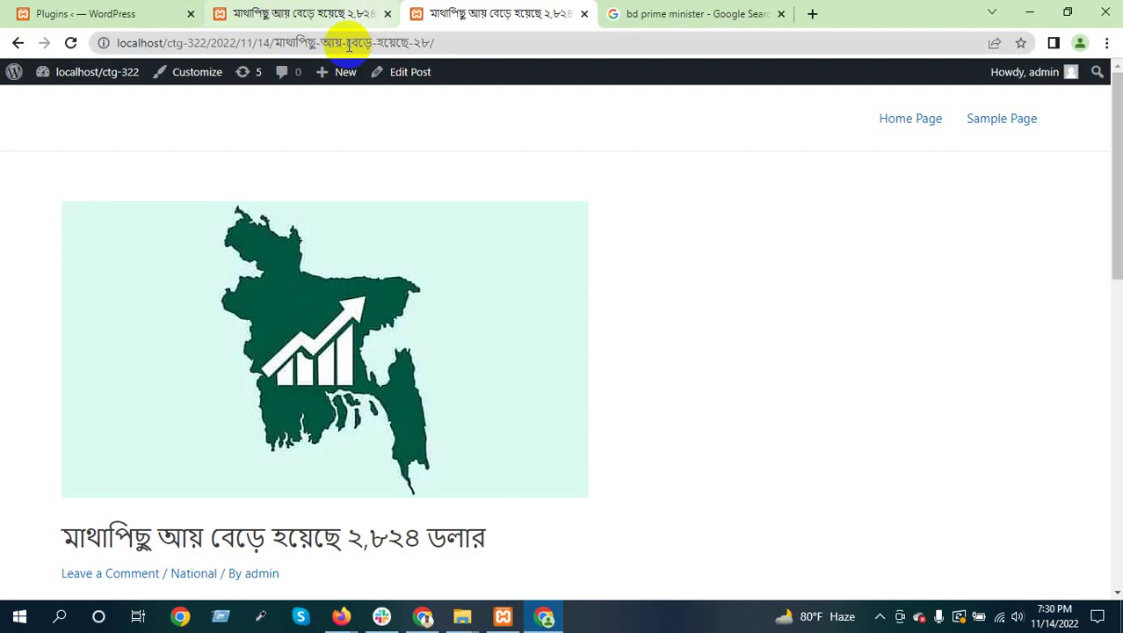
Highlight the Bengali slug in the post's web address
double_click(356, 42)
click(284, 41)
drag(284, 42, 435, 42)
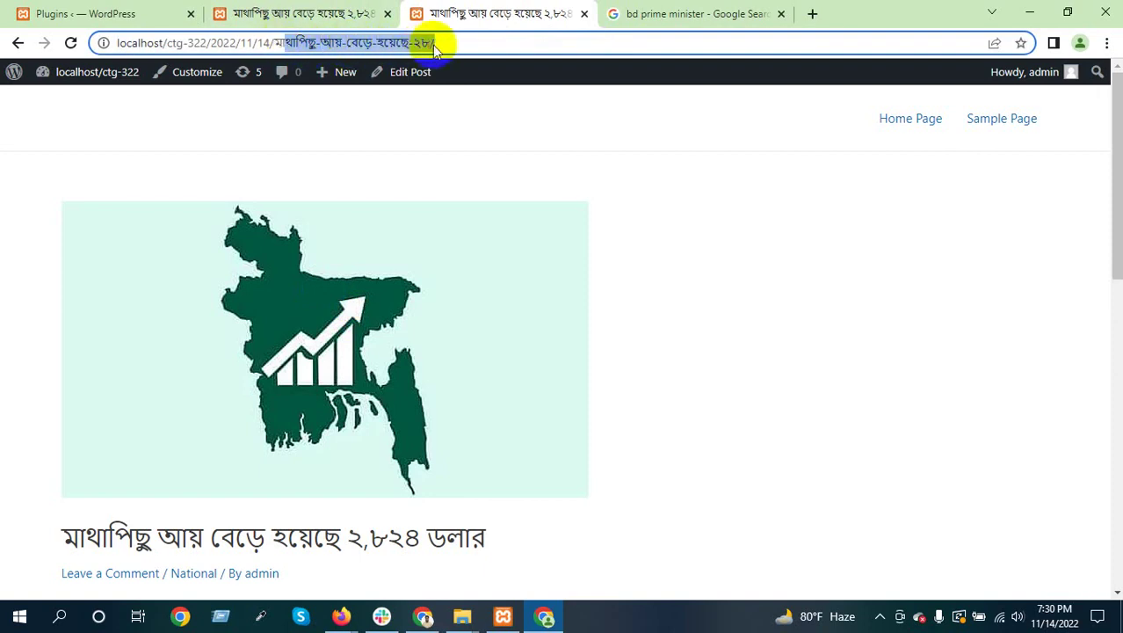
click(344, 279)
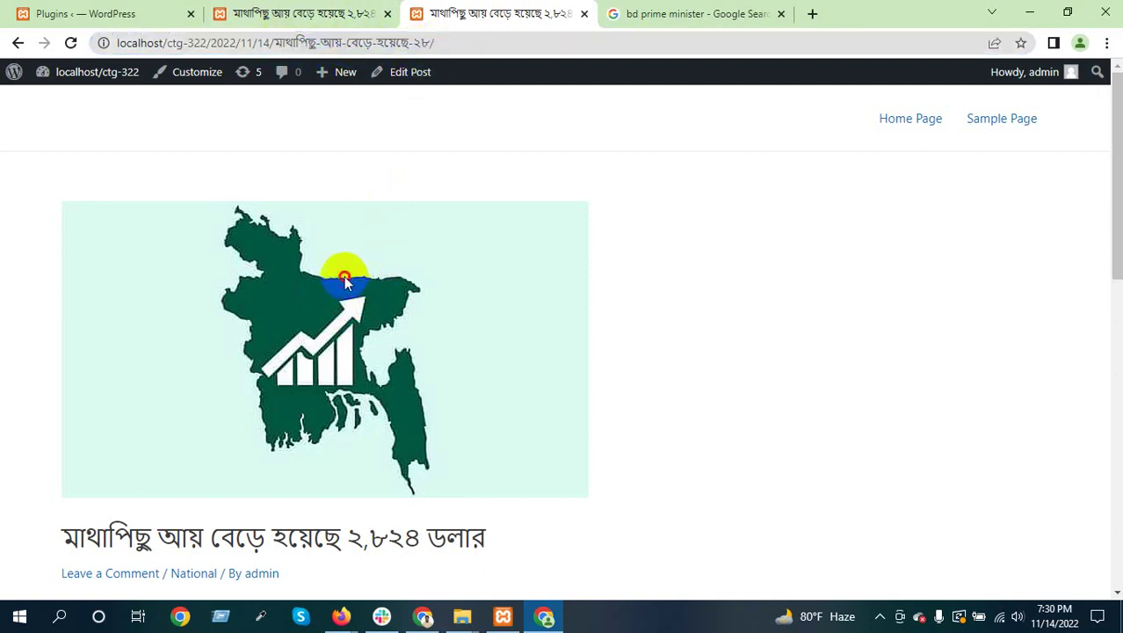
Scroll the article and highlight its author and category line
scroll(344, 276, down, 8)
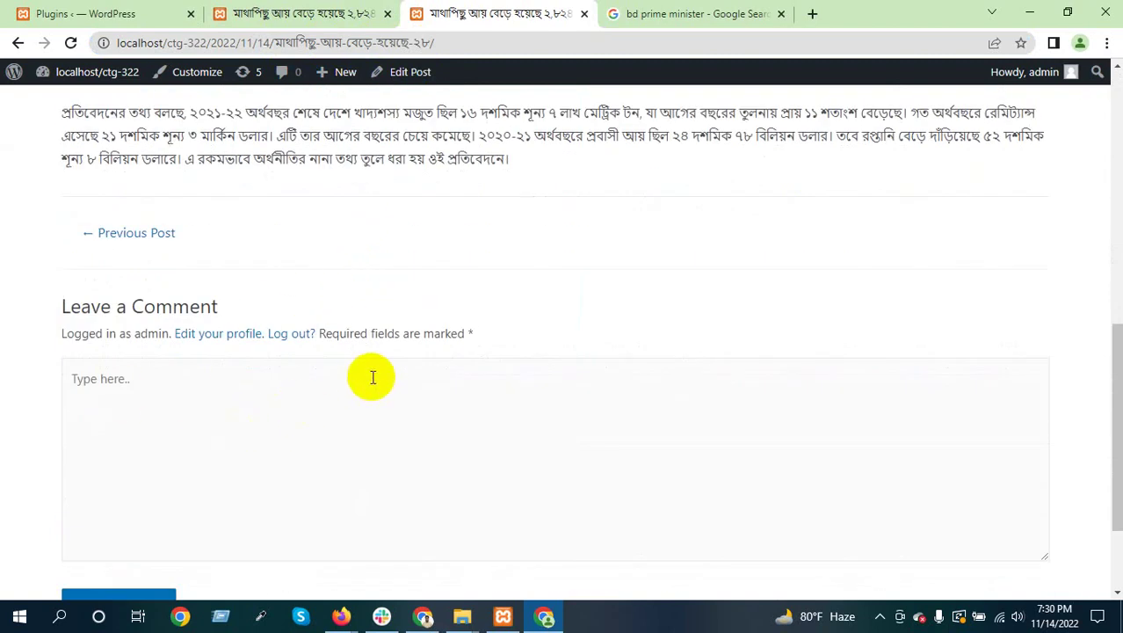
scroll(371, 375, up, 2)
scroll(223, 364, up, 2)
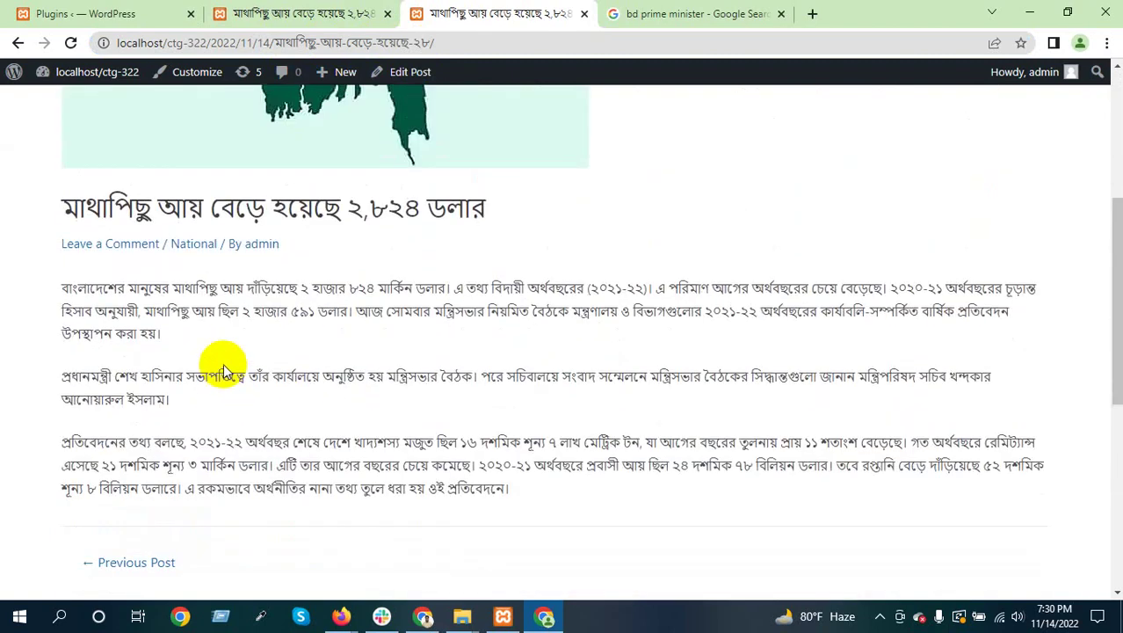
drag(44, 244, 326, 246)
click(326, 246)
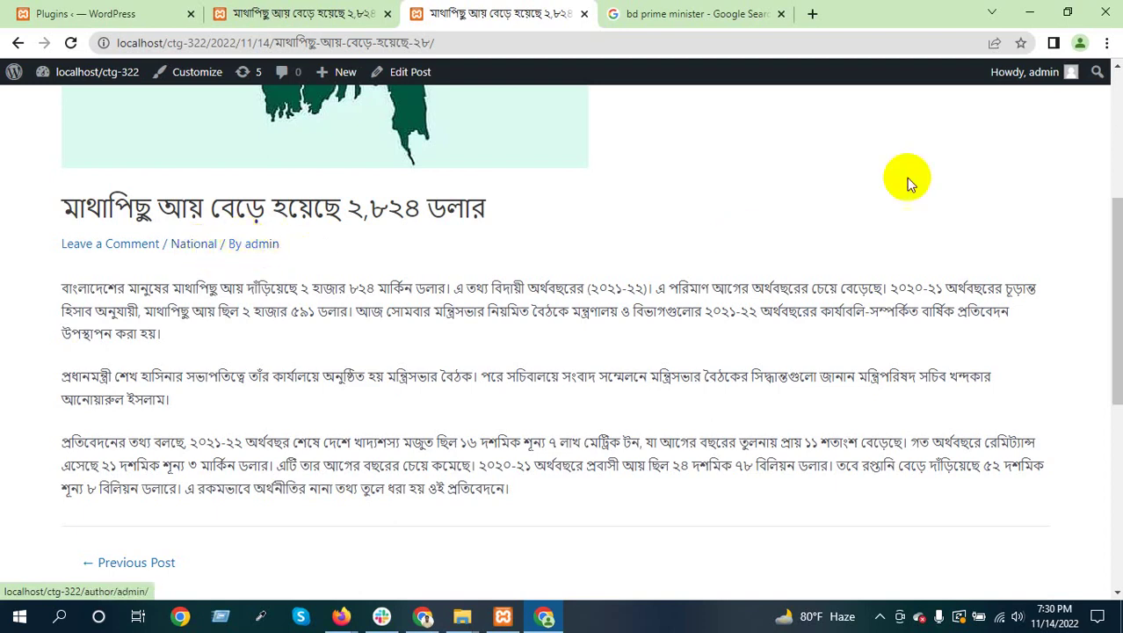
Close the duplicate article tab, leaving the Installed Plugins page in front
mouse_move(1044, 78)
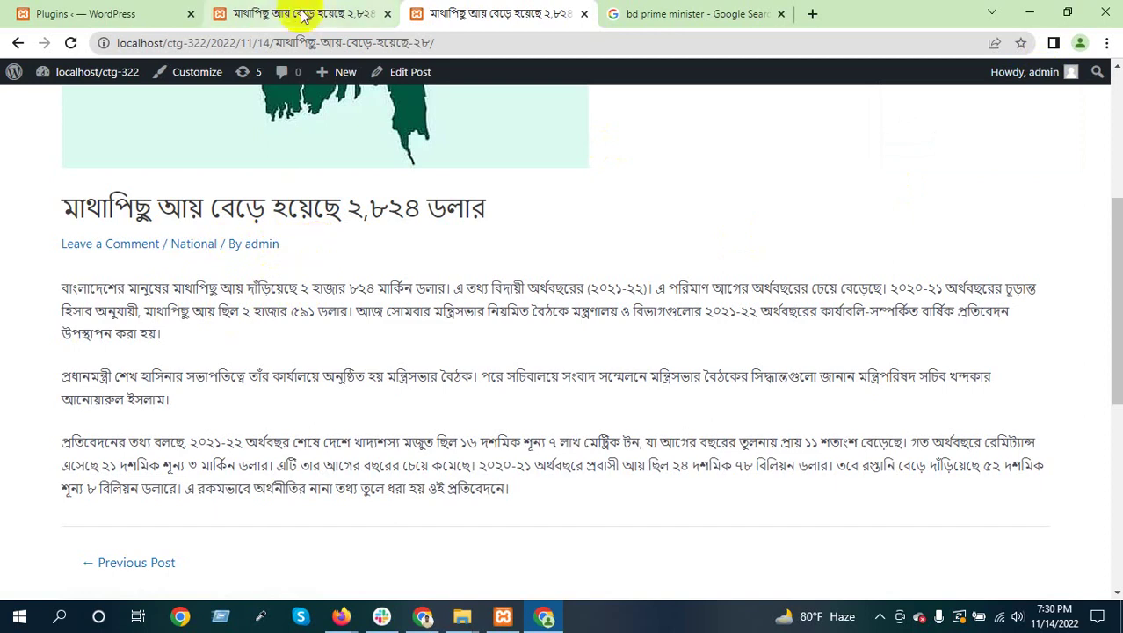
click(325, 10)
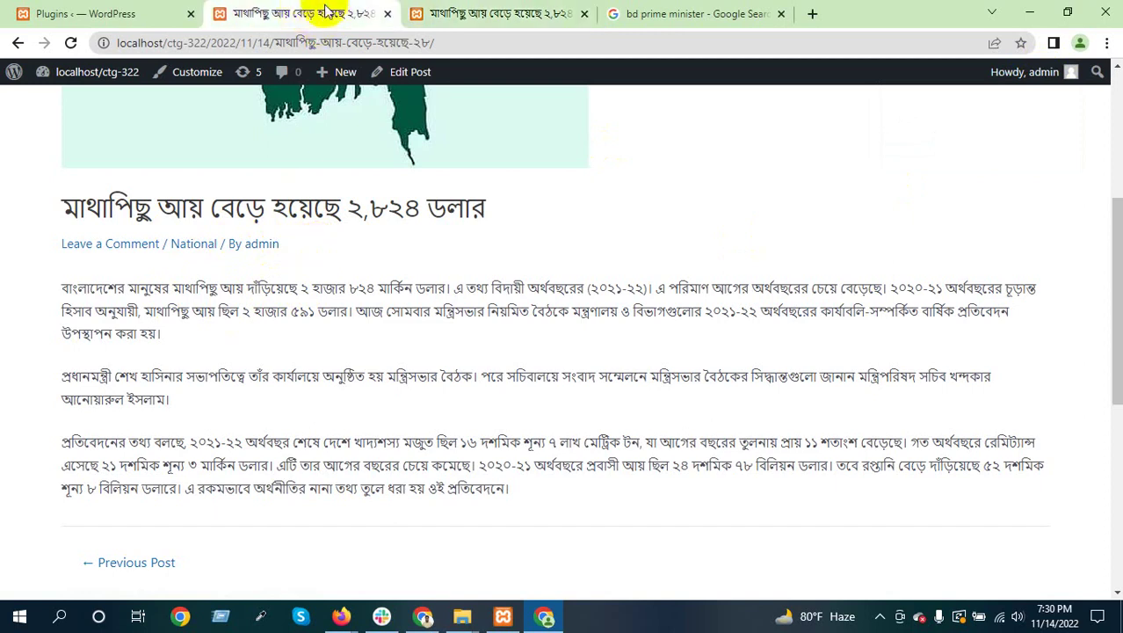
click(387, 16)
click(136, 14)
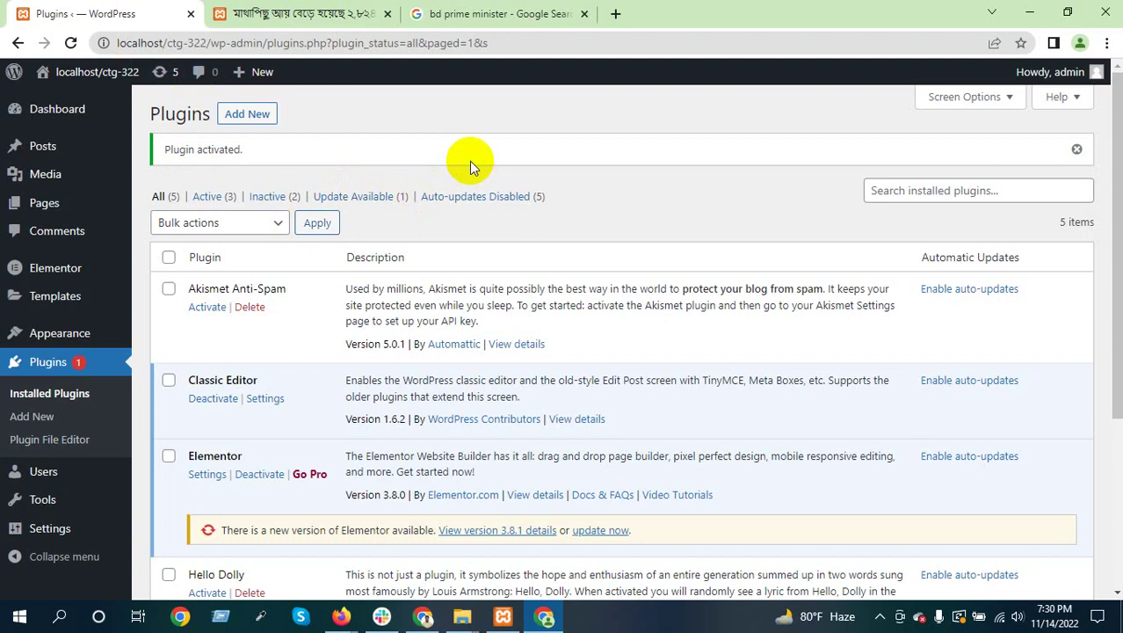
Copy the File URL of 1.webp from the Media Library and bring the Meet window forward
click(59, 181)
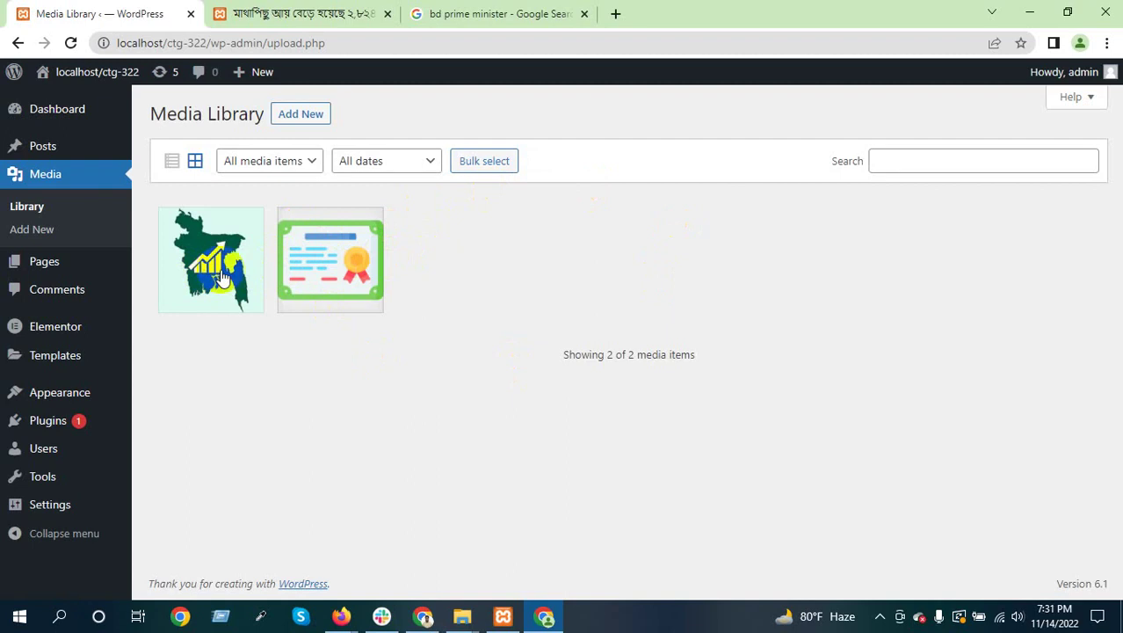
click(211, 259)
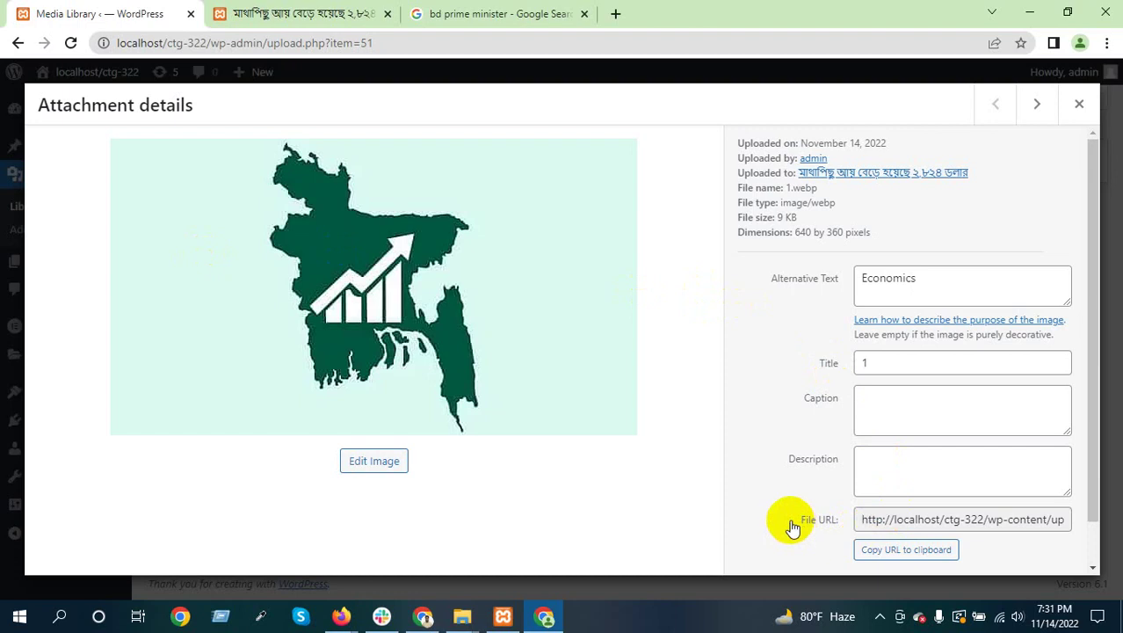
click(917, 520)
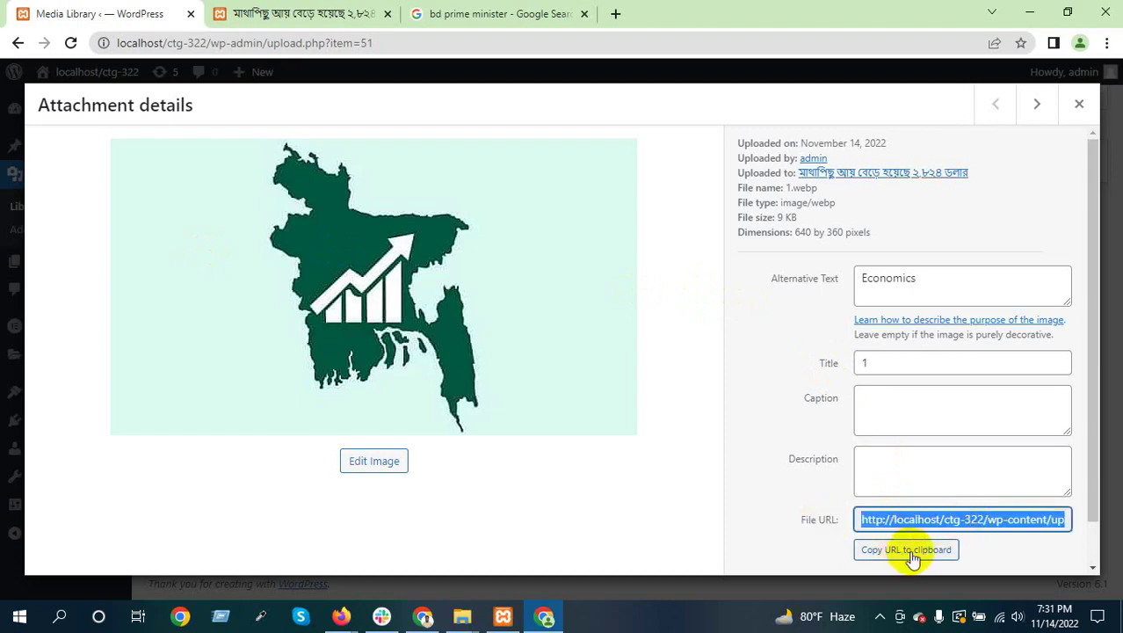
click(914, 557)
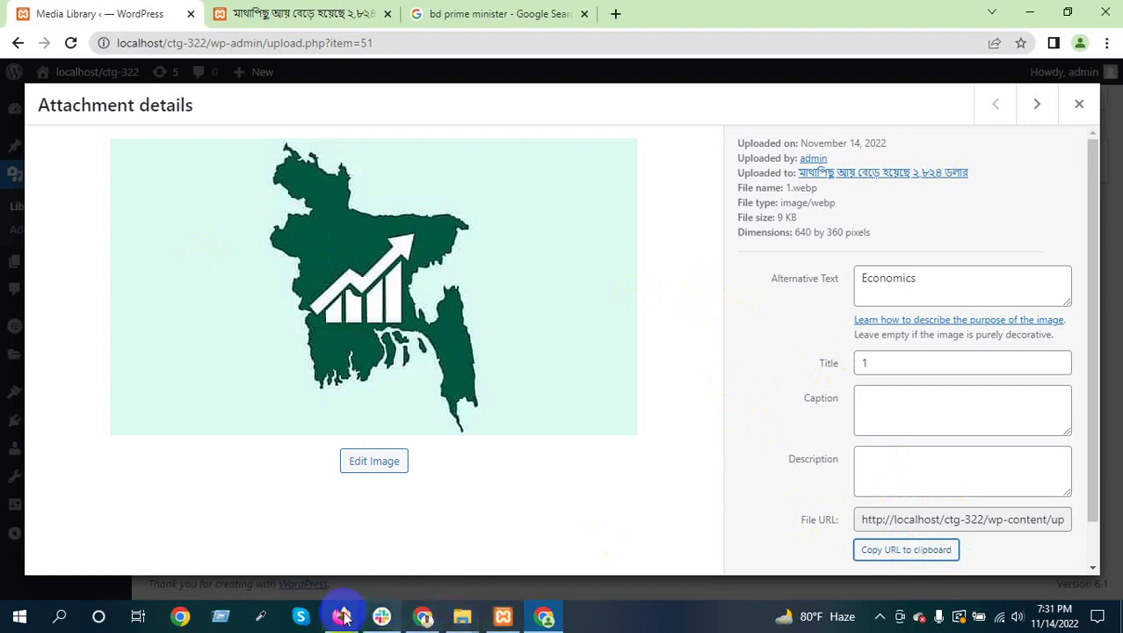
mouse_move(340, 615)
click(256, 518)
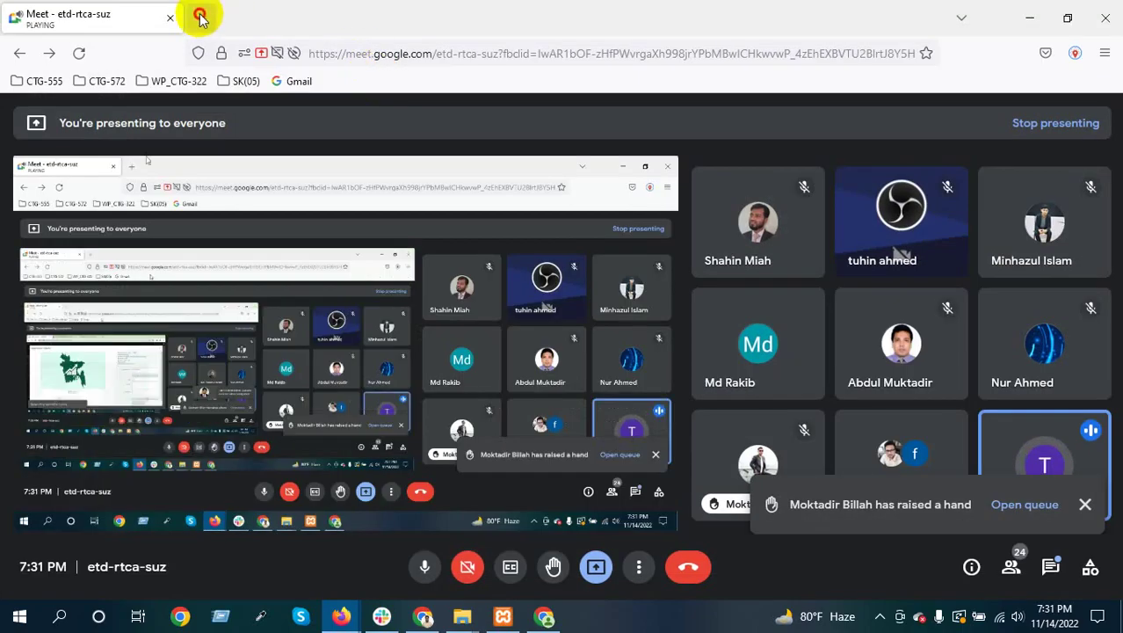
Load the copied 1.webp URL in a new tab, then close it and minimize Firefox
click(197, 16)
right_click(288, 66)
click(319, 203)
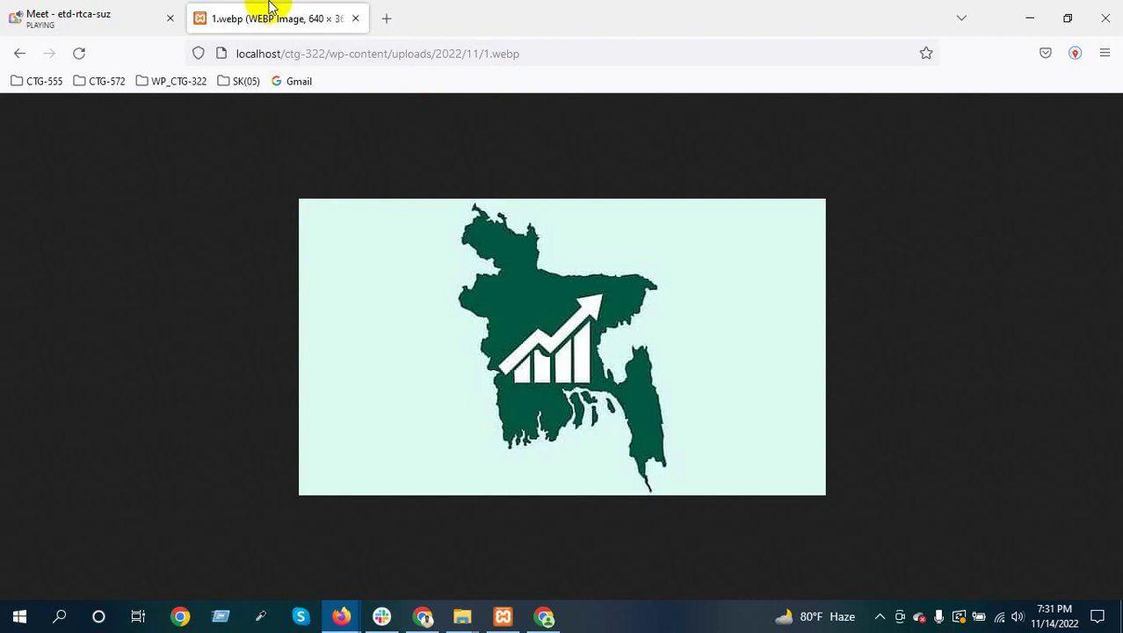
click(355, 17)
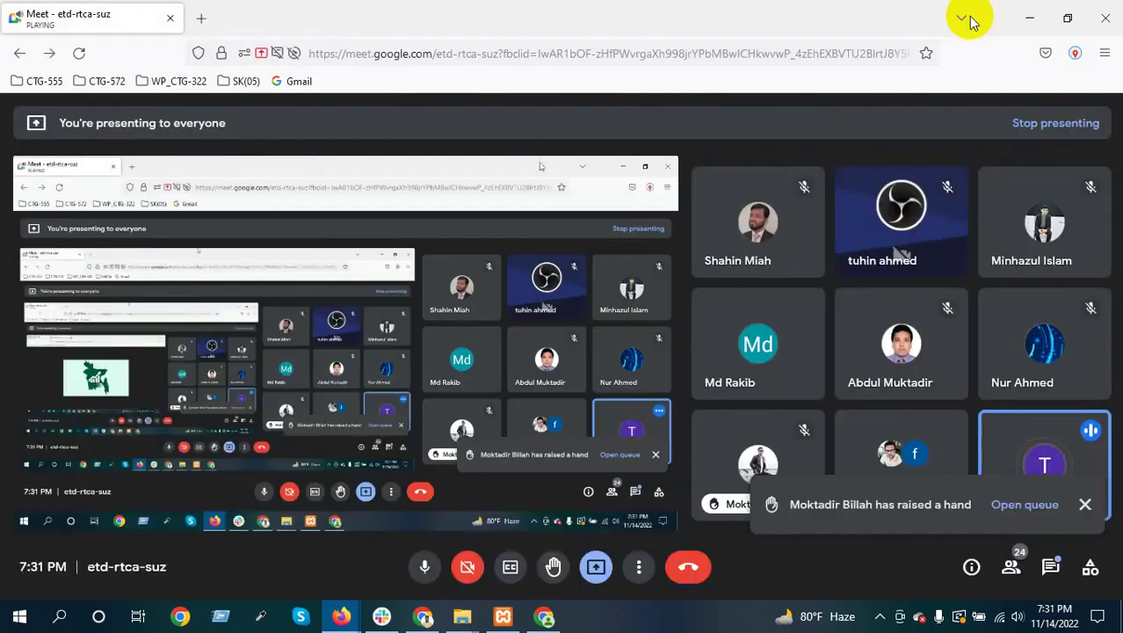
click(1031, 19)
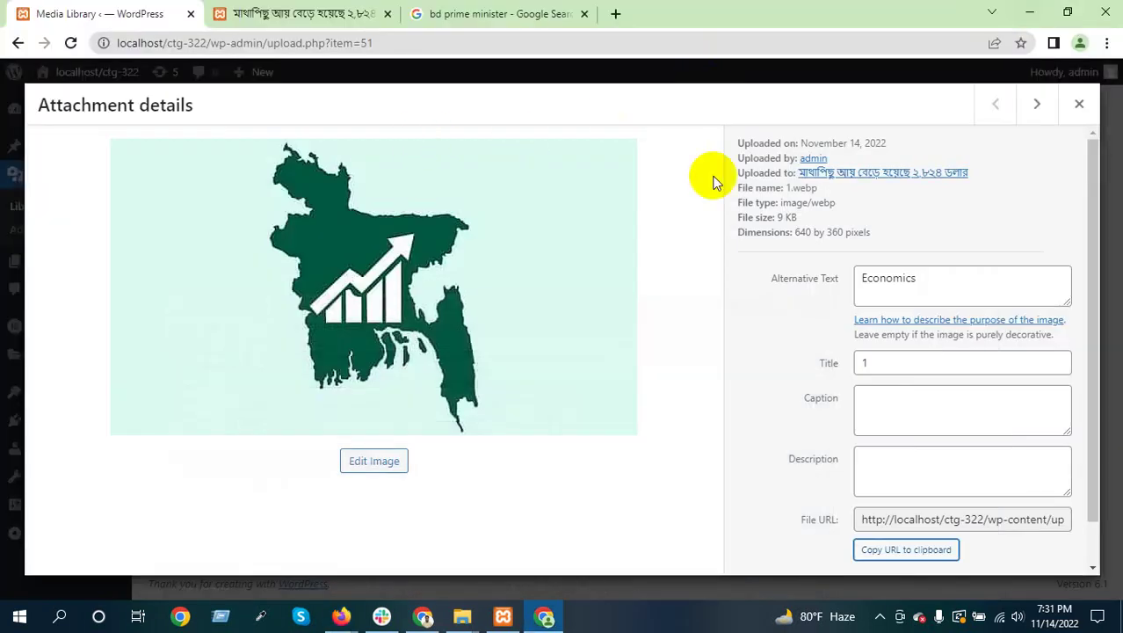
Close the 1.webp attachment details, go to the Dashboard, and reveal Elementor's submenu
click(1080, 105)
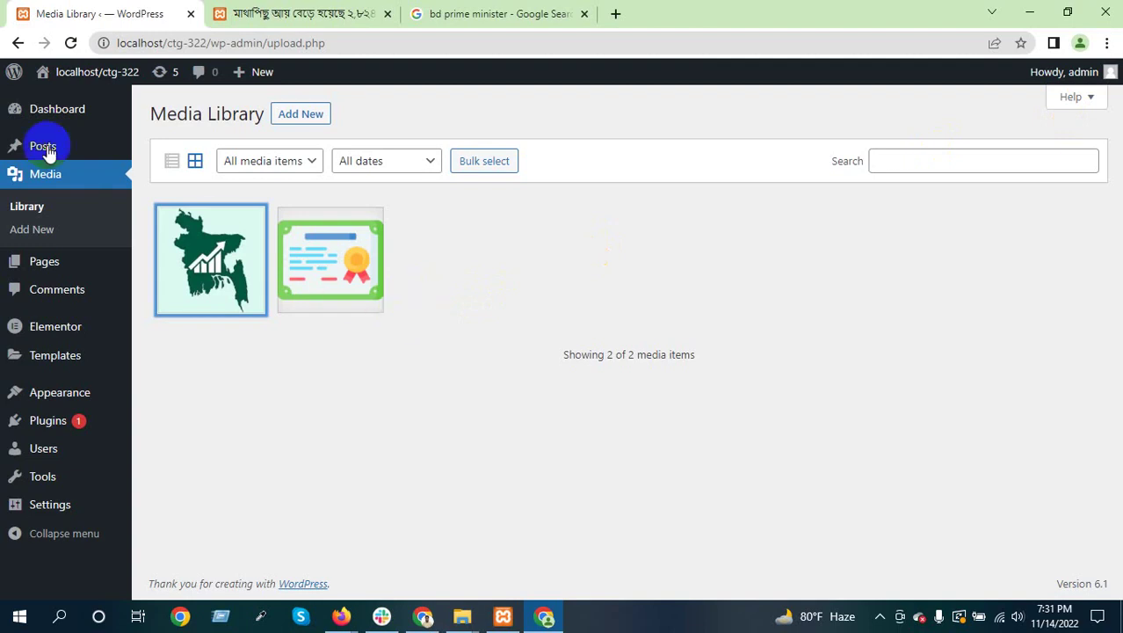
click(34, 110)
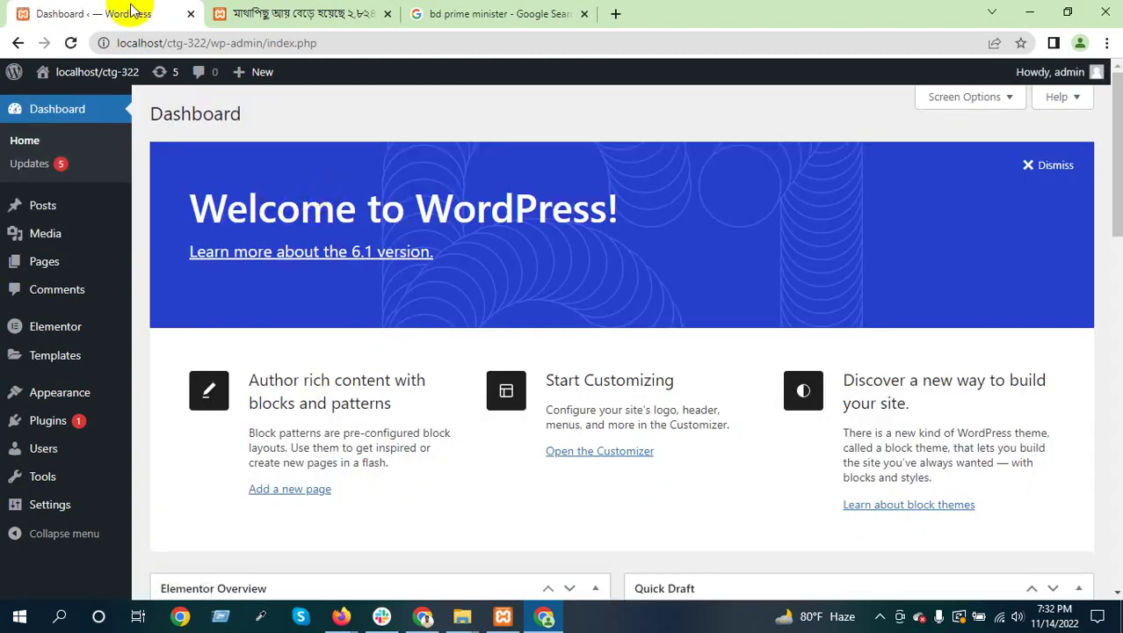
mouse_move(55, 327)
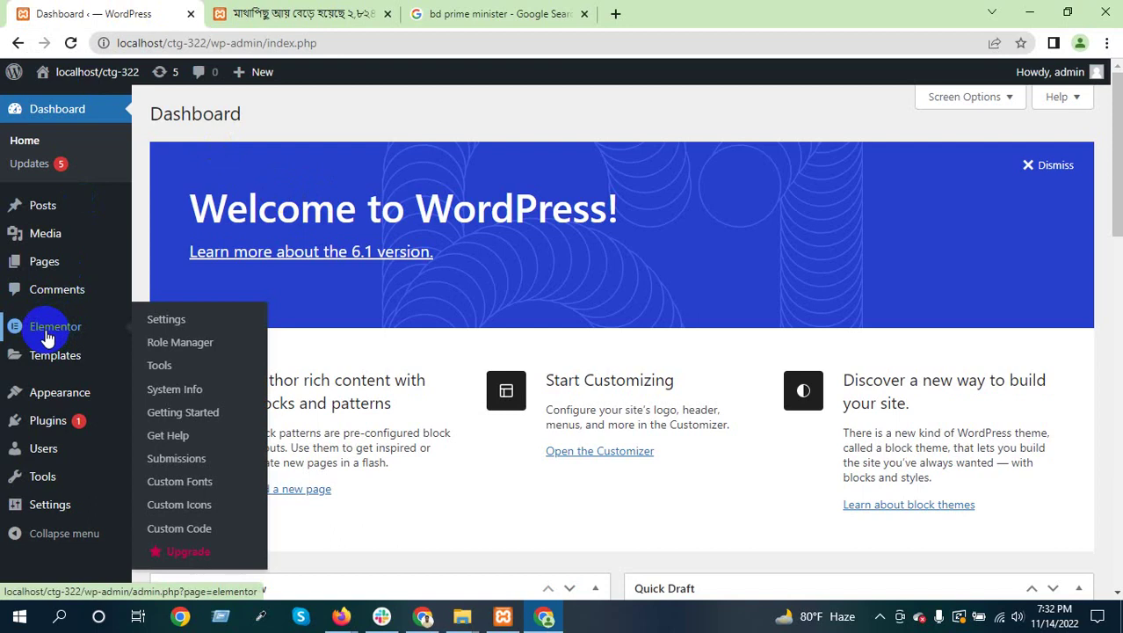
Open Elementor's Settings page and close the live article tab
click(193, 322)
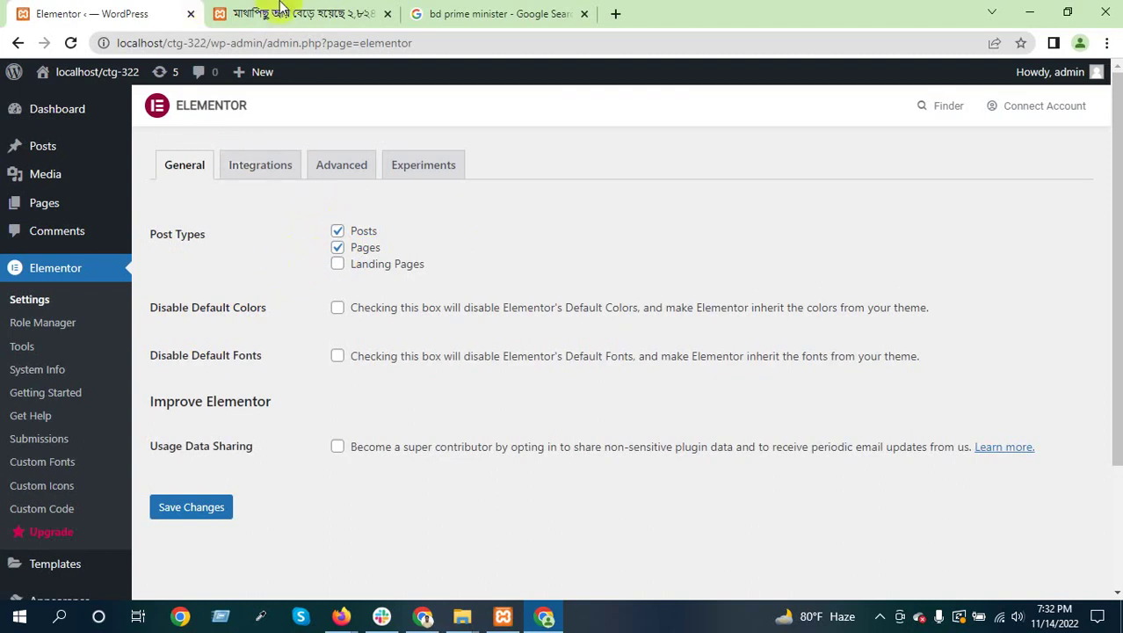
click(352, 19)
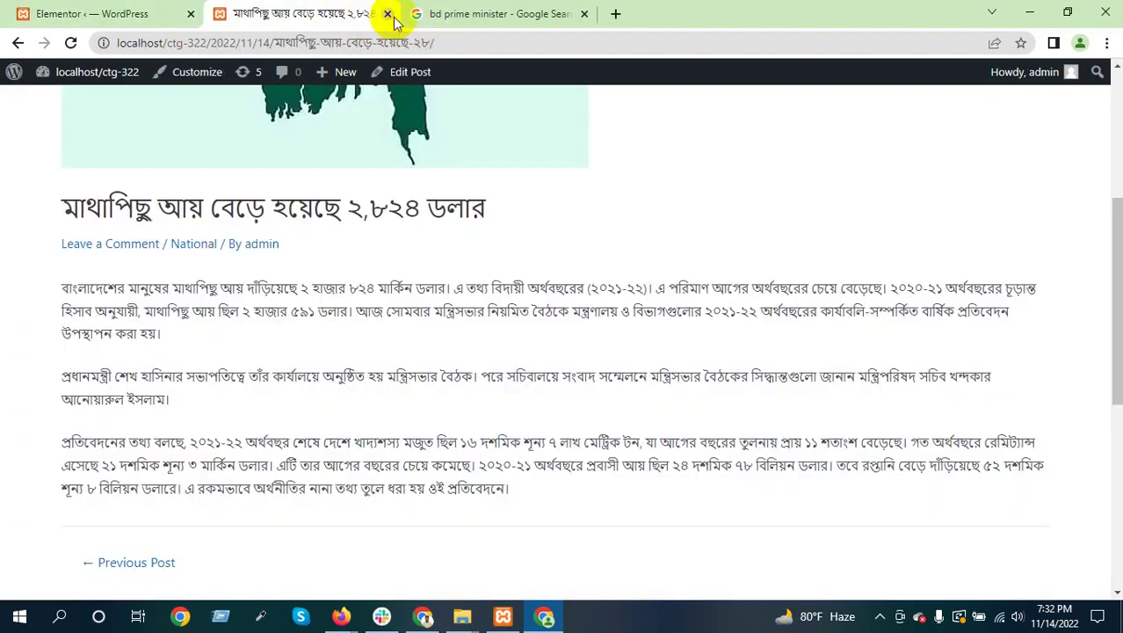
click(387, 14)
click(132, 13)
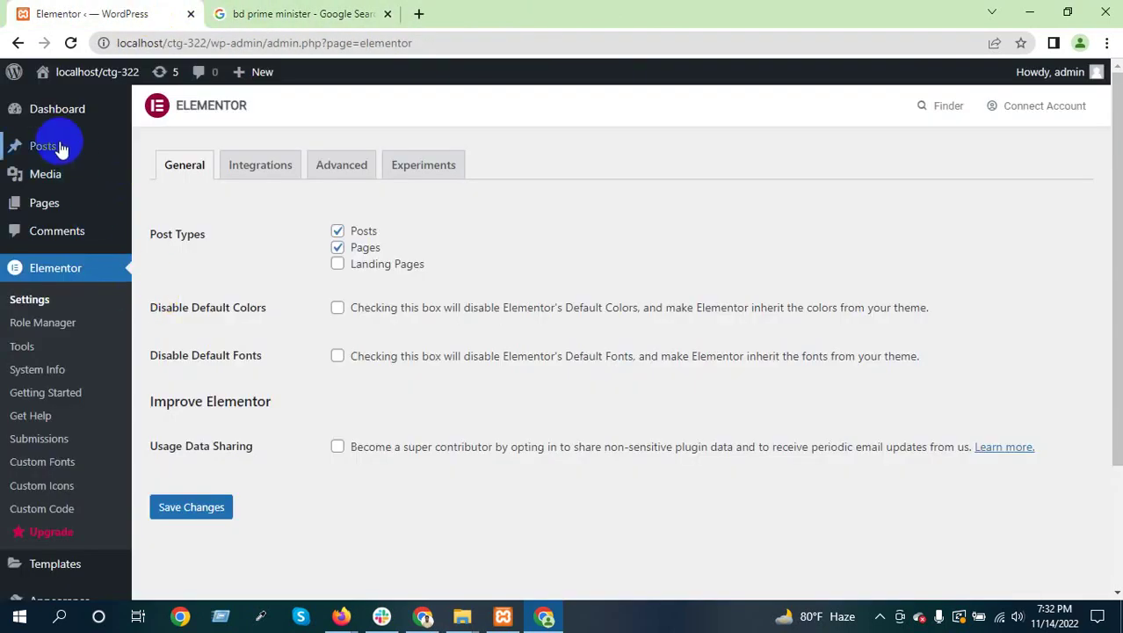
Open Add New Post and Add New Page editors in background tabs
mouse_move(41, 145)
middle_click(174, 173)
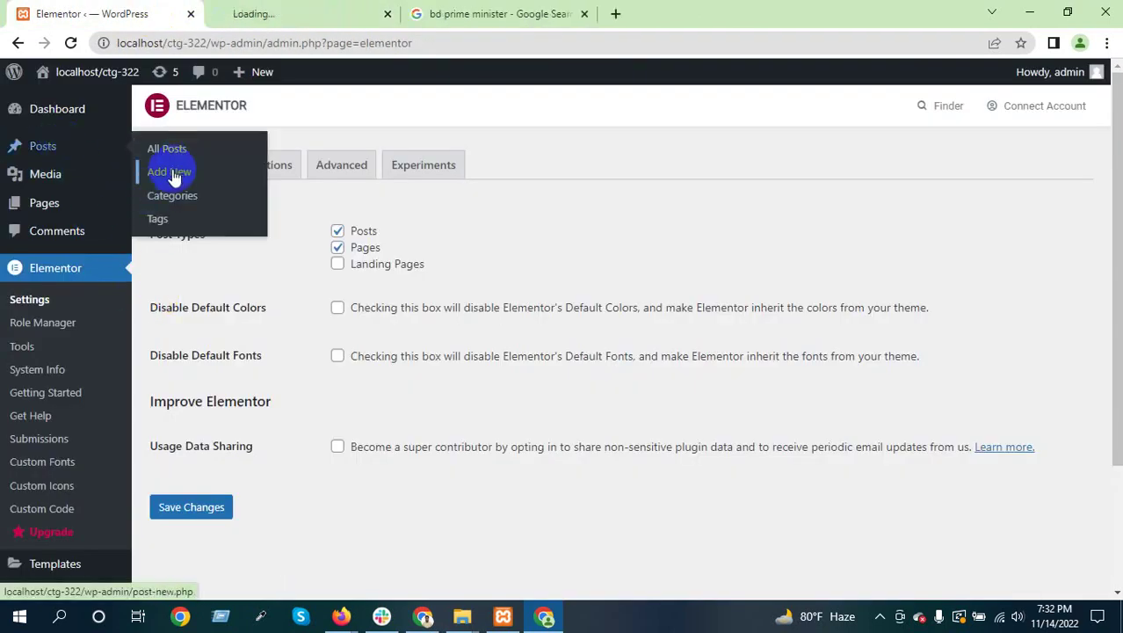
mouse_move(33, 213)
middle_click(167, 228)
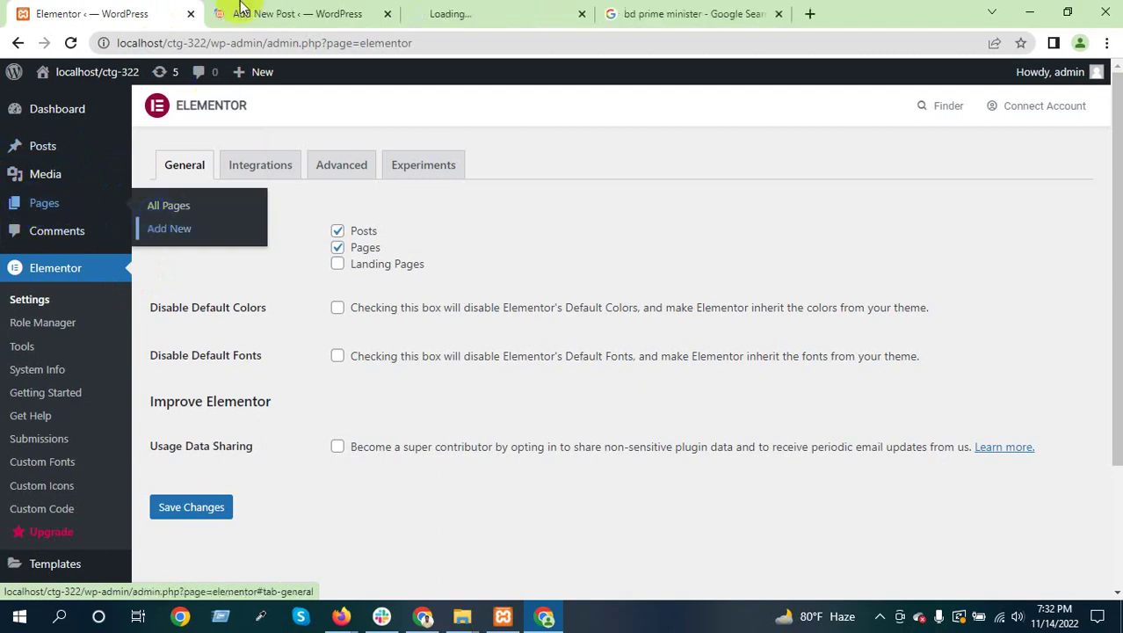
Compare the Add New Post and Add New Page editors with Elementor's settings, ending on Add New Page
click(283, 14)
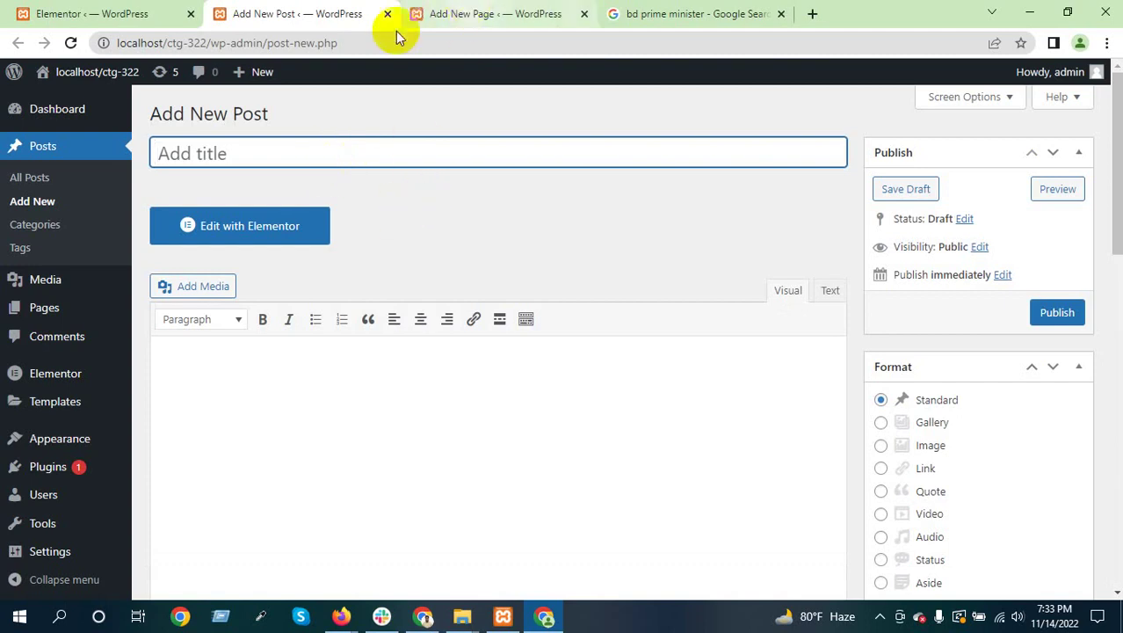
click(475, 13)
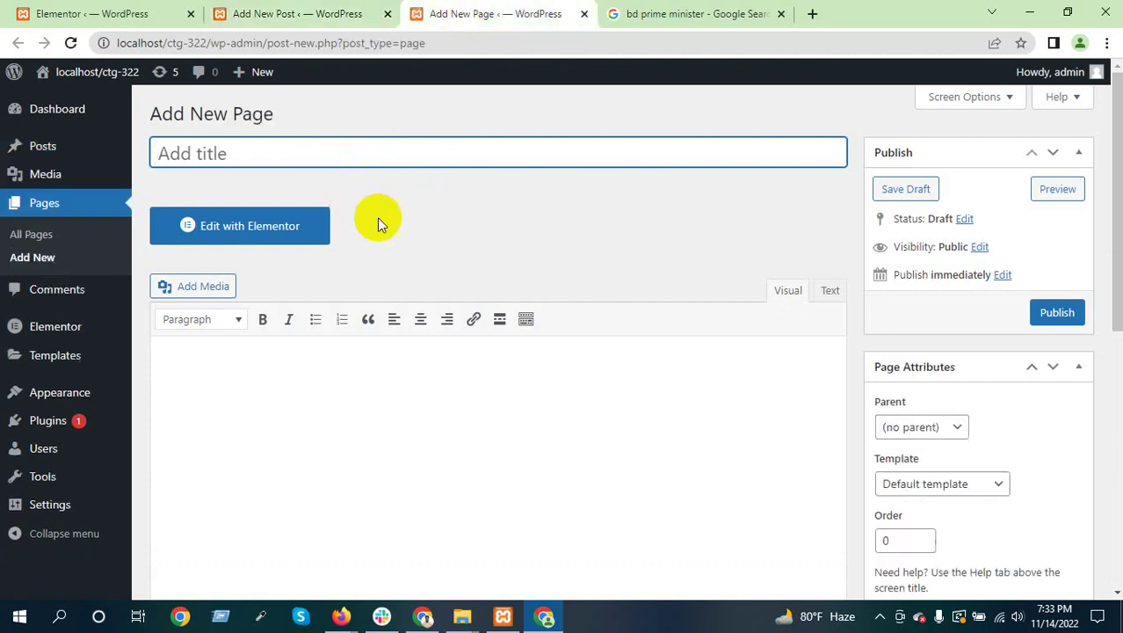
click(273, 12)
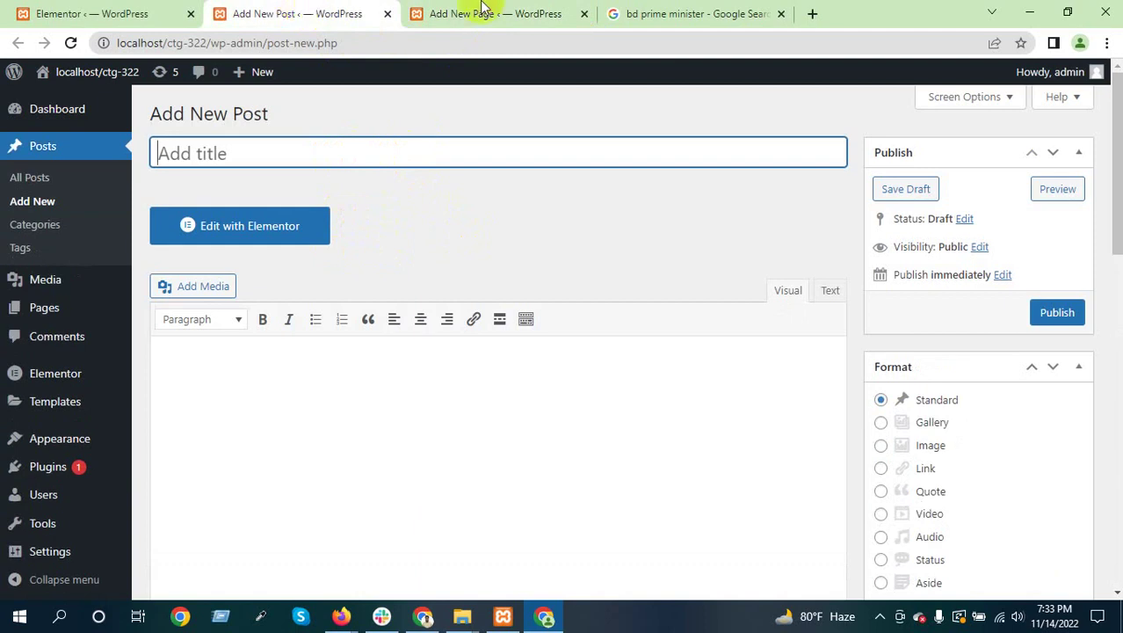
click(435, 10)
click(350, 8)
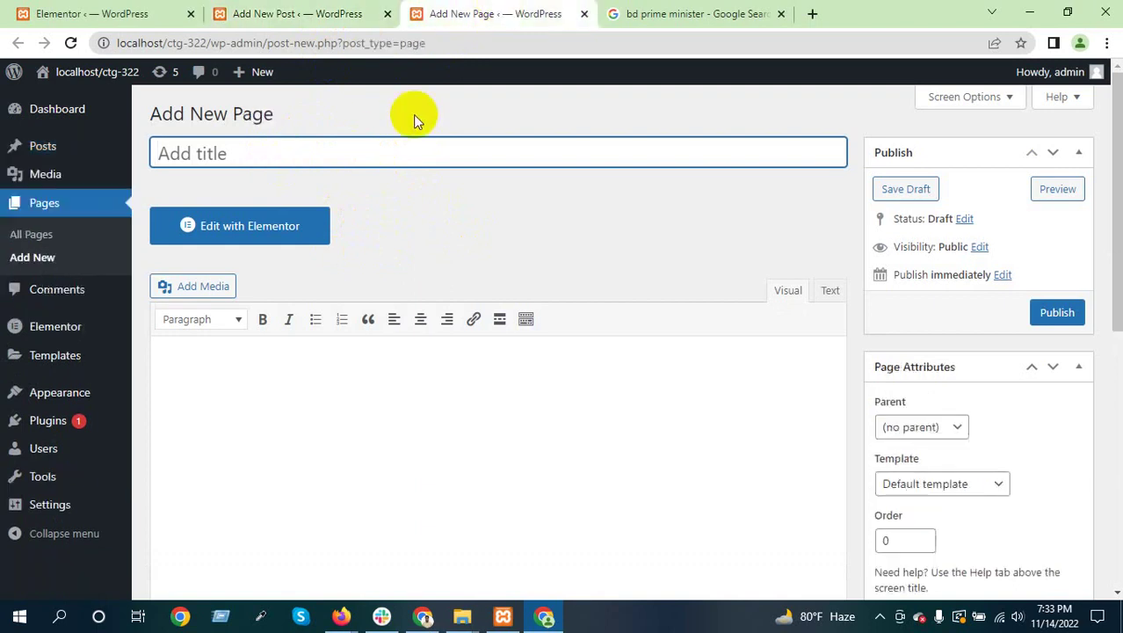
click(110, 12)
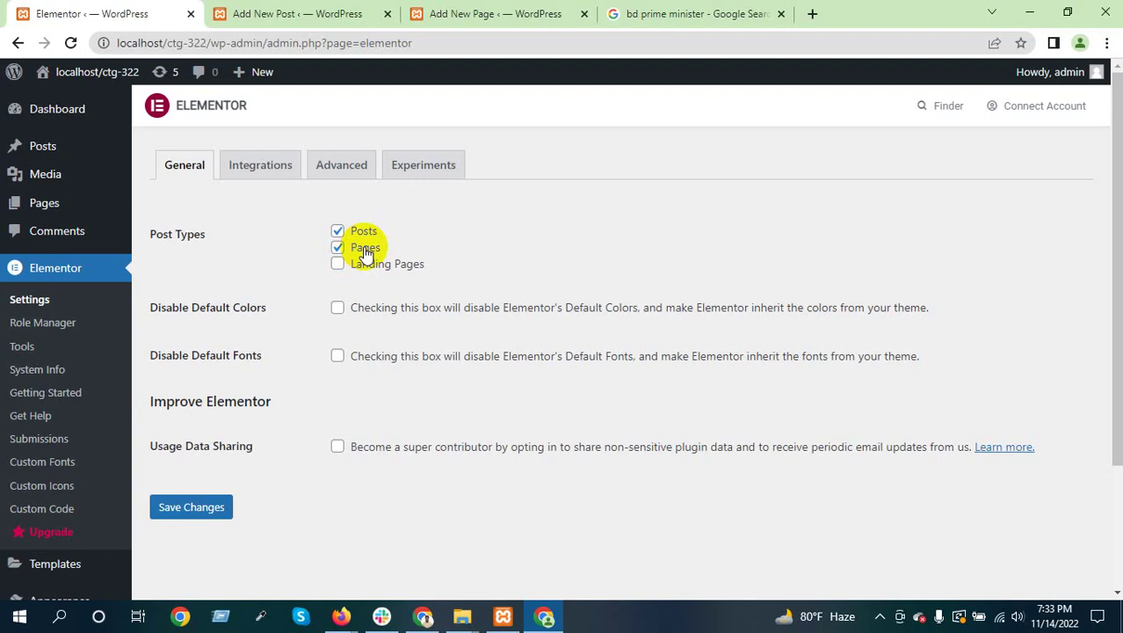
click(347, 12)
click(494, 13)
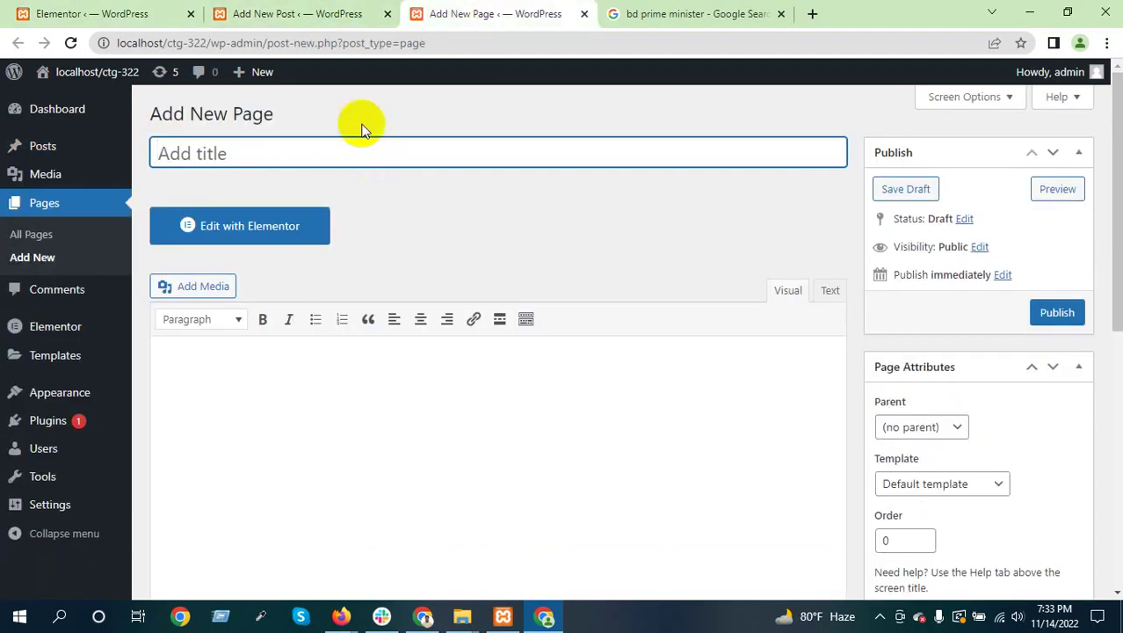
Close the Add New Post and Add New Page tabs, then admit the waiting Meet participant and minimise Meet
click(388, 14)
click(387, 14)
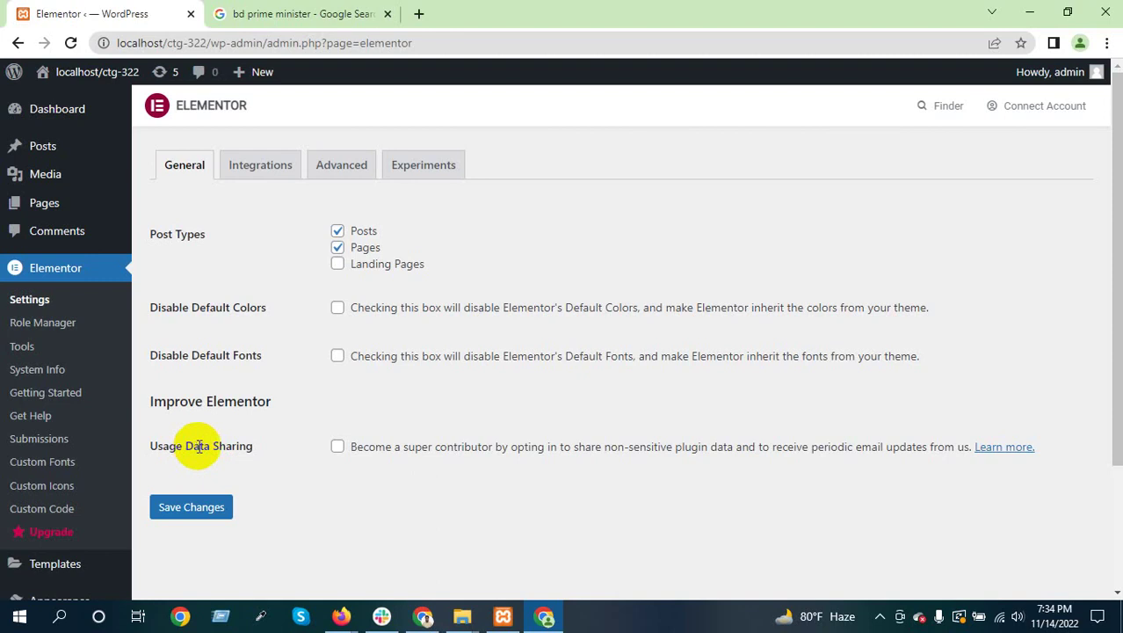
mouse_move(341, 616)
click(342, 536)
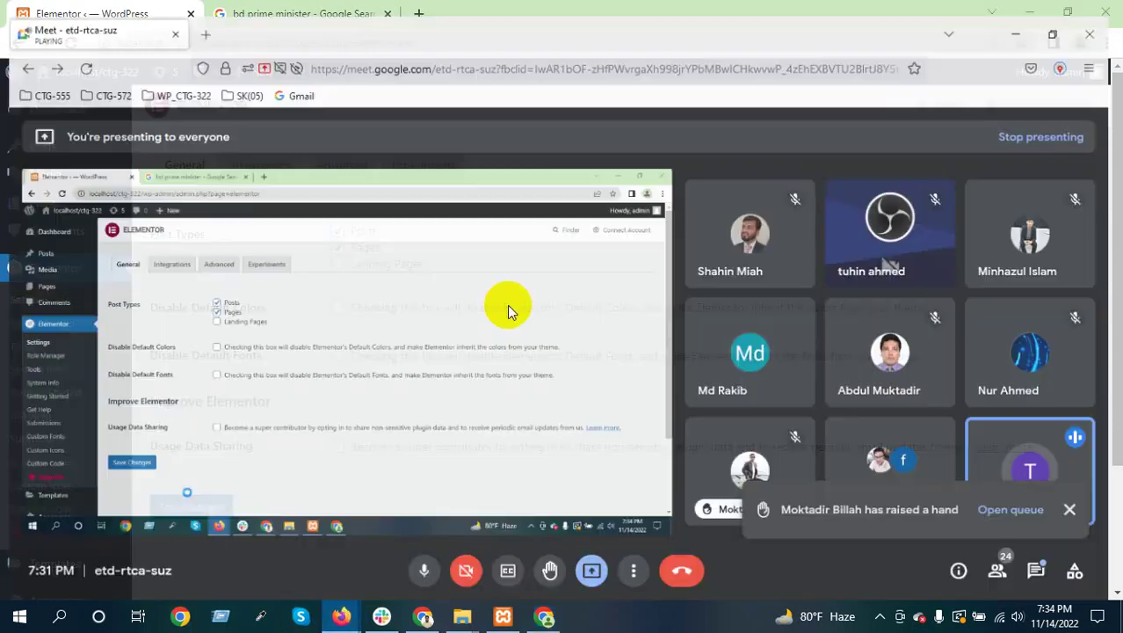
click(721, 188)
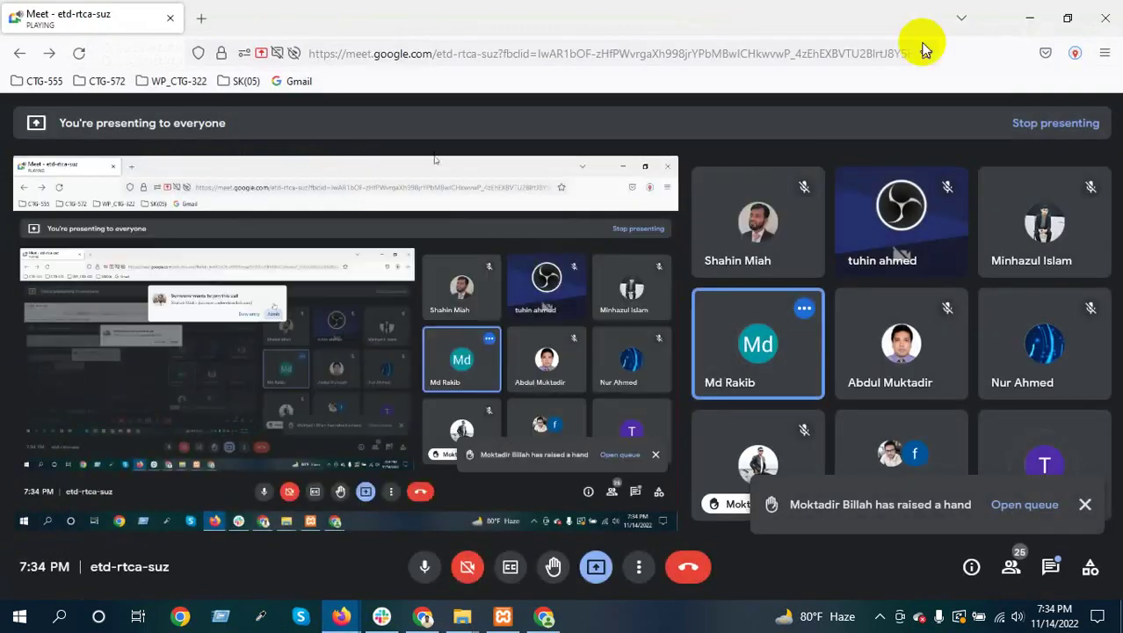
click(1030, 18)
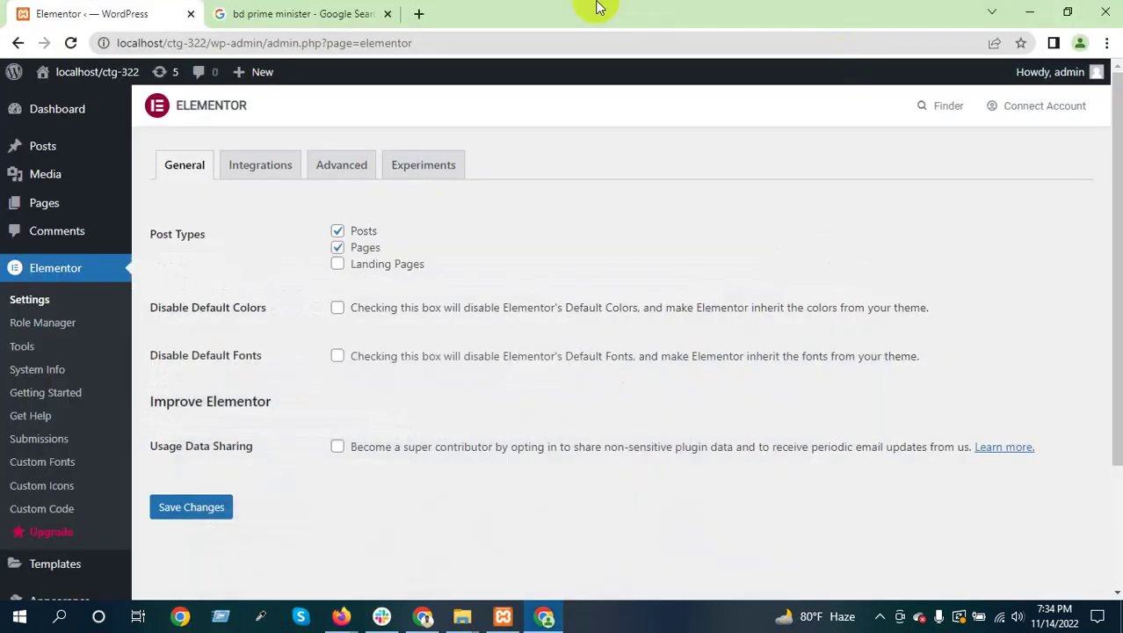
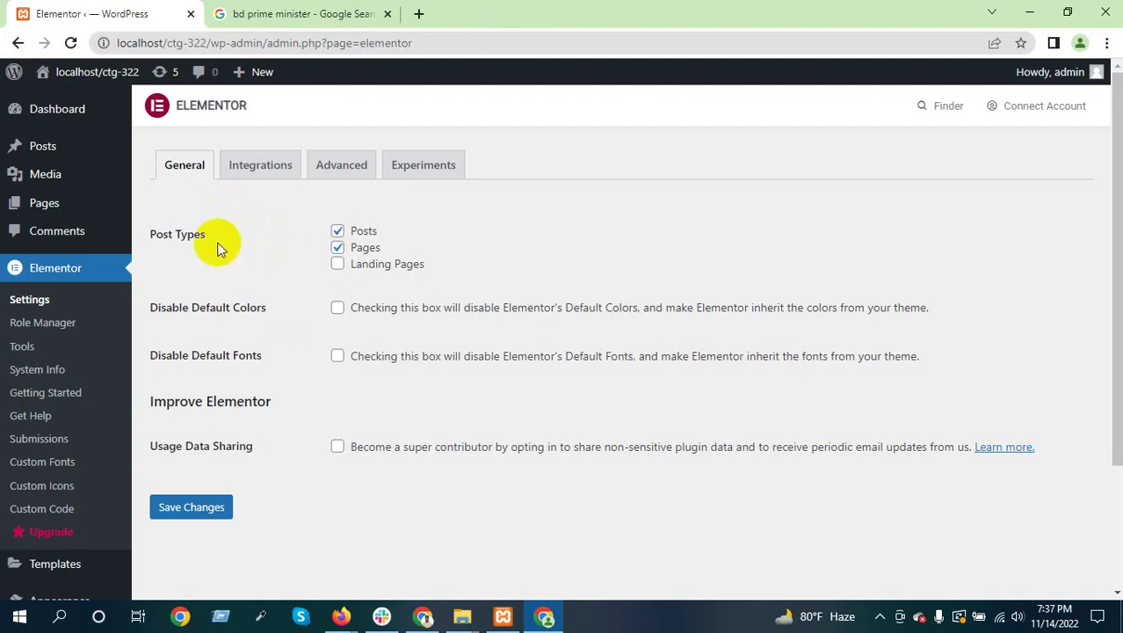
Show the Integrations settings tab with the empty Google Maps Embed API key field
click(254, 173)
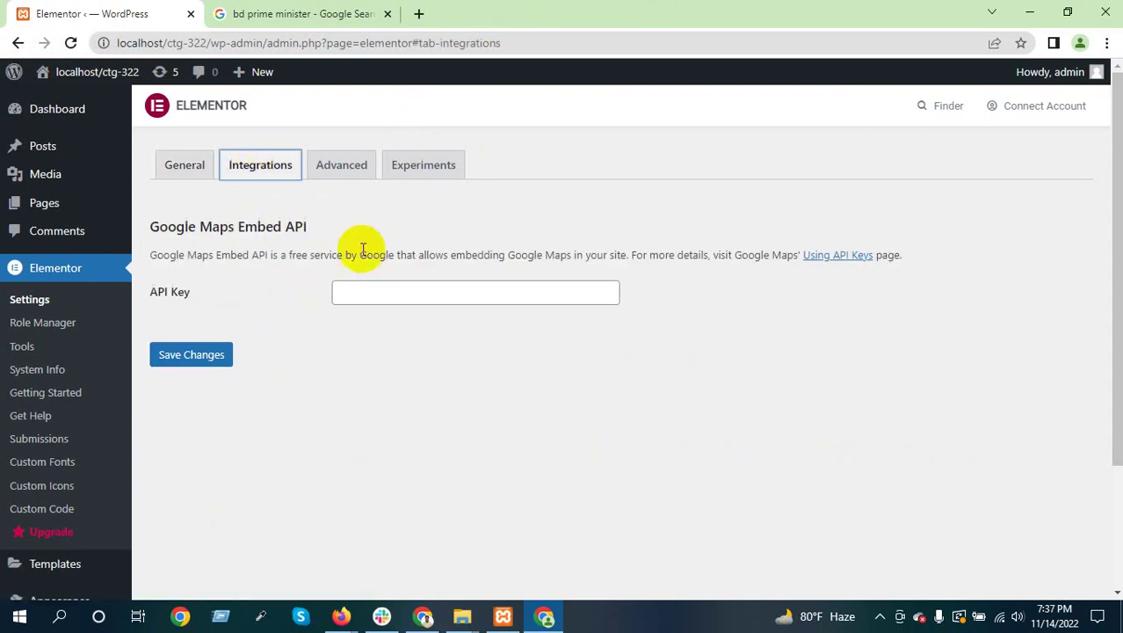
drag(280, 226, 313, 227)
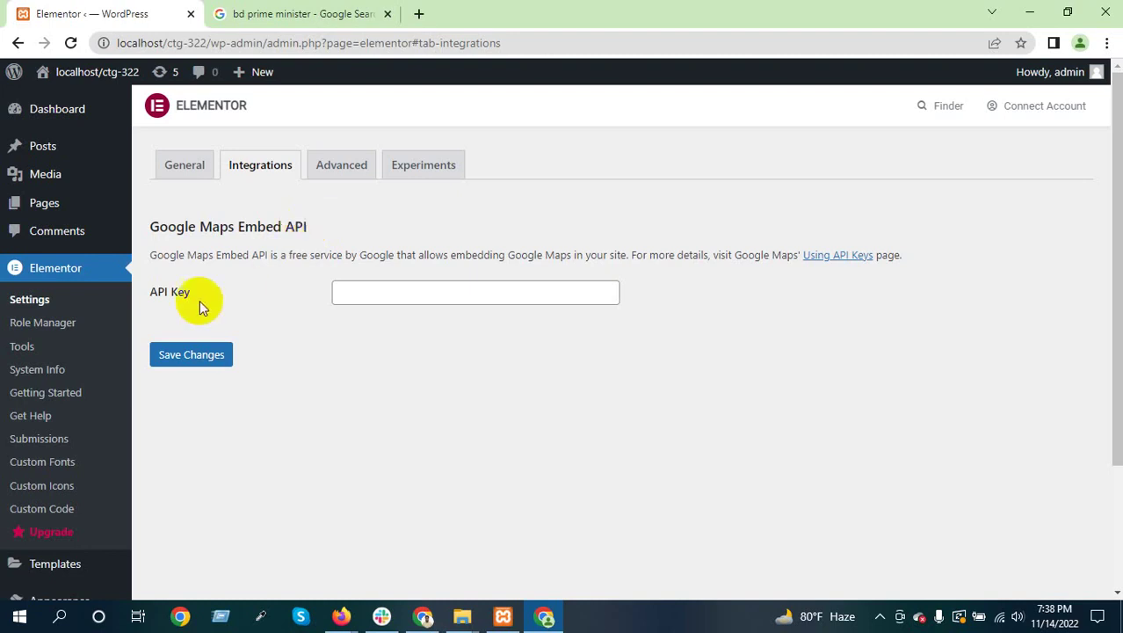
drag(197, 297, 144, 294)
click(201, 297)
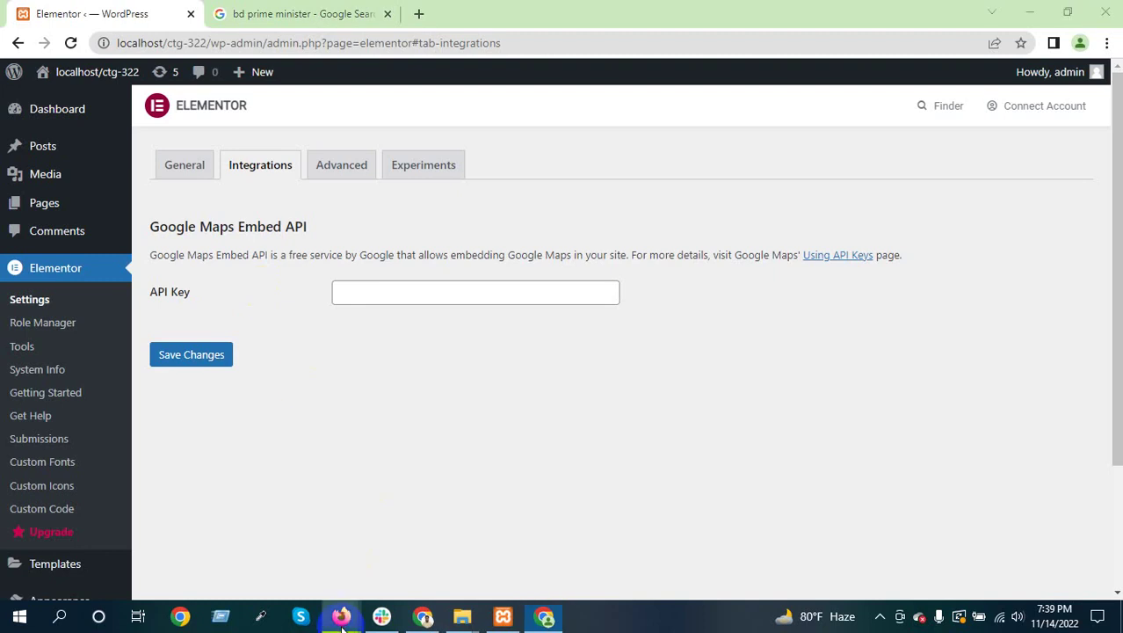
mouse_move(341, 617)
click(303, 563)
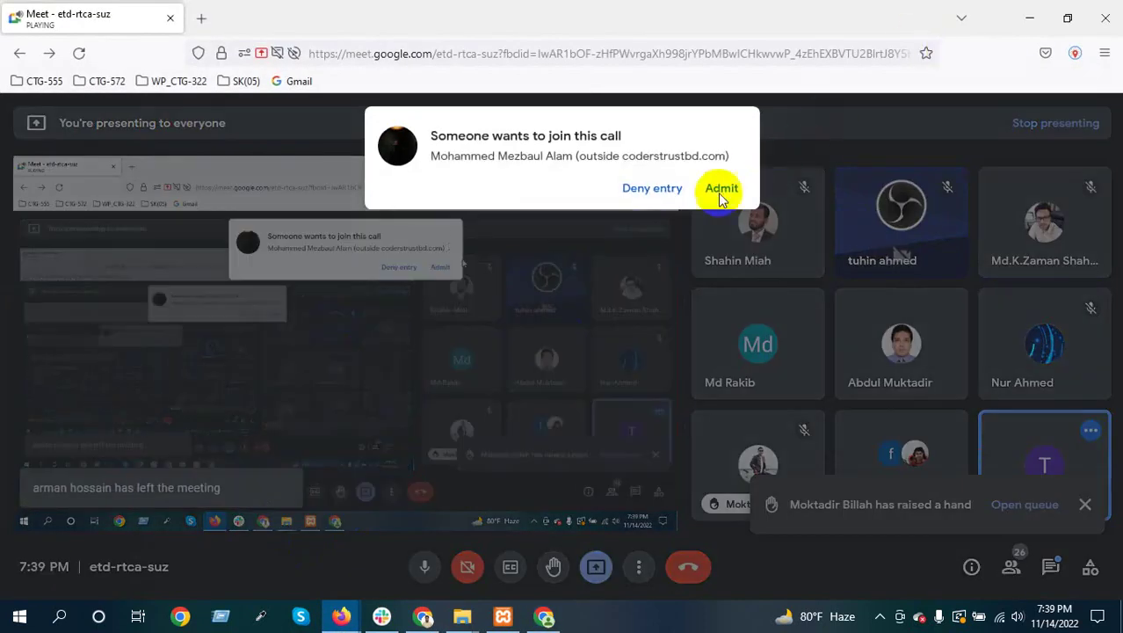
Admit the waiting participant into the Meet call and minimize the meeting window
click(720, 189)
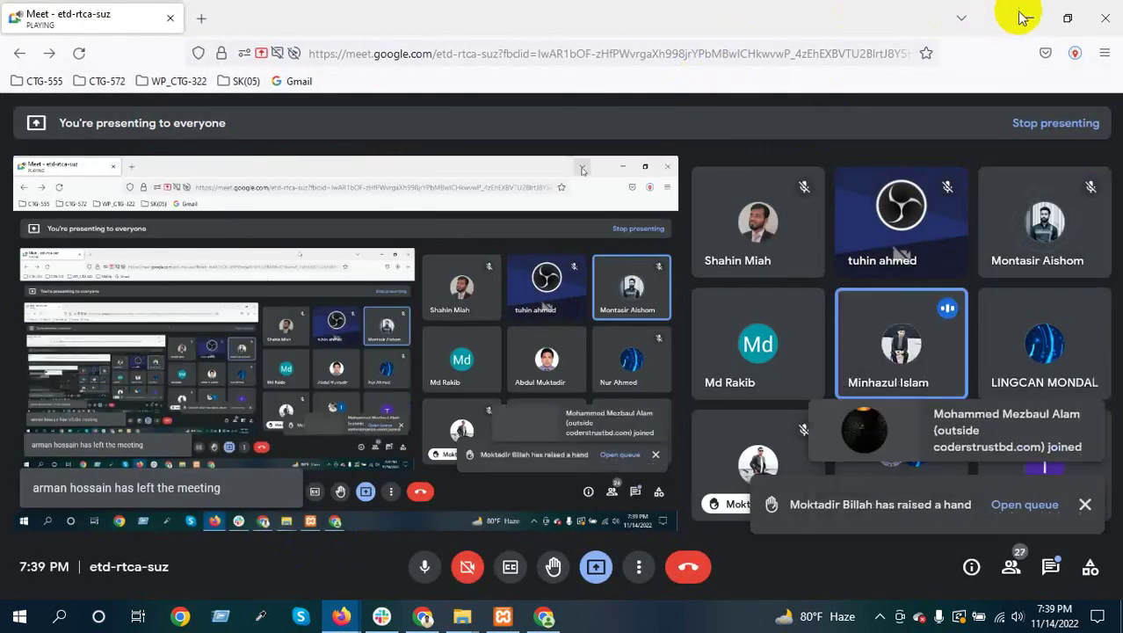
click(1030, 18)
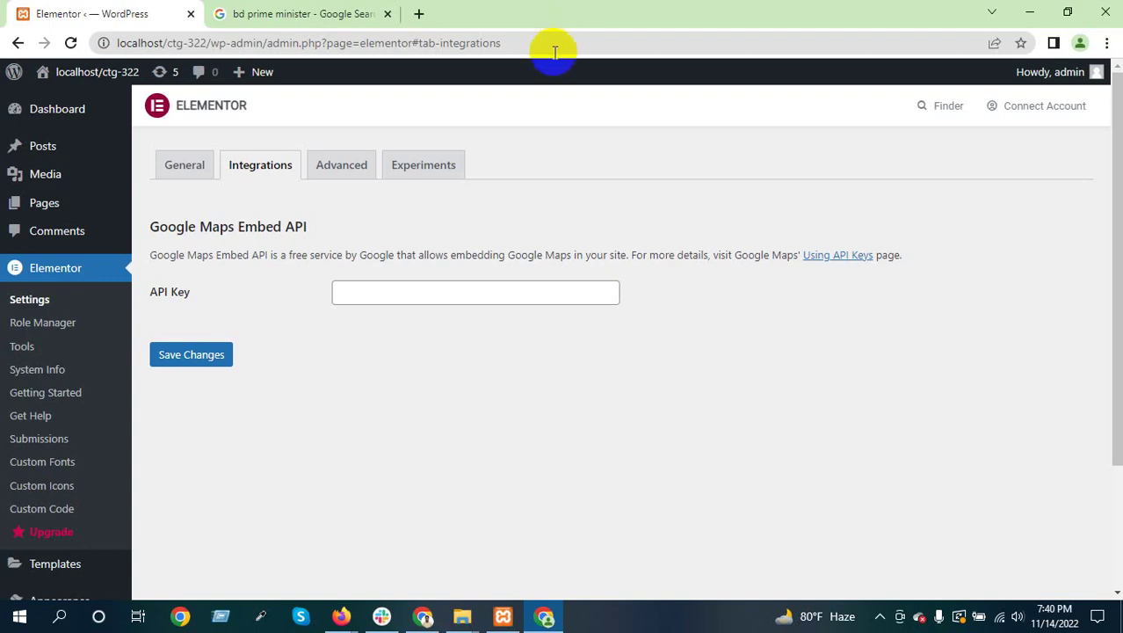
Show the Advanced settings, keeping CSS Print Method on External File
click(341, 164)
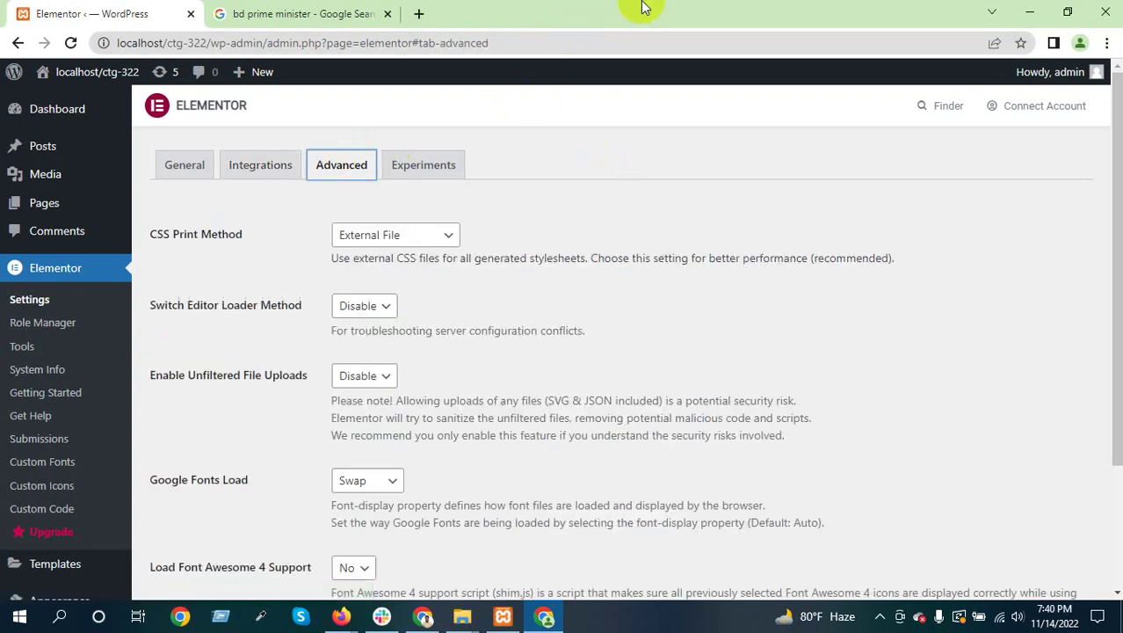
scroll(506, 308, down, 3)
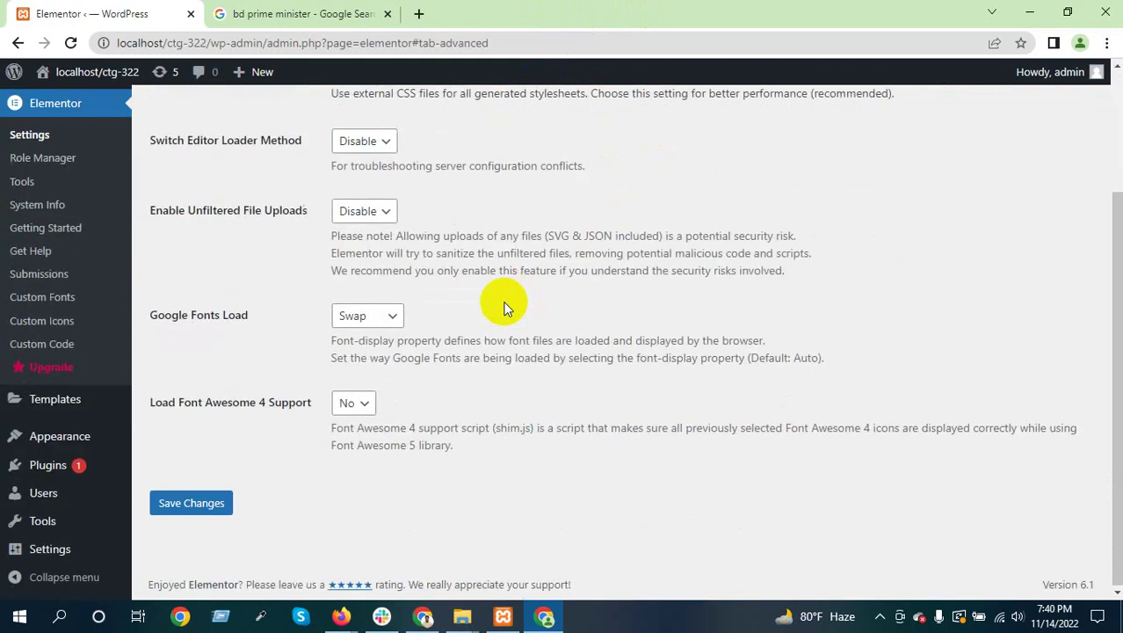
scroll(505, 308, up, 3)
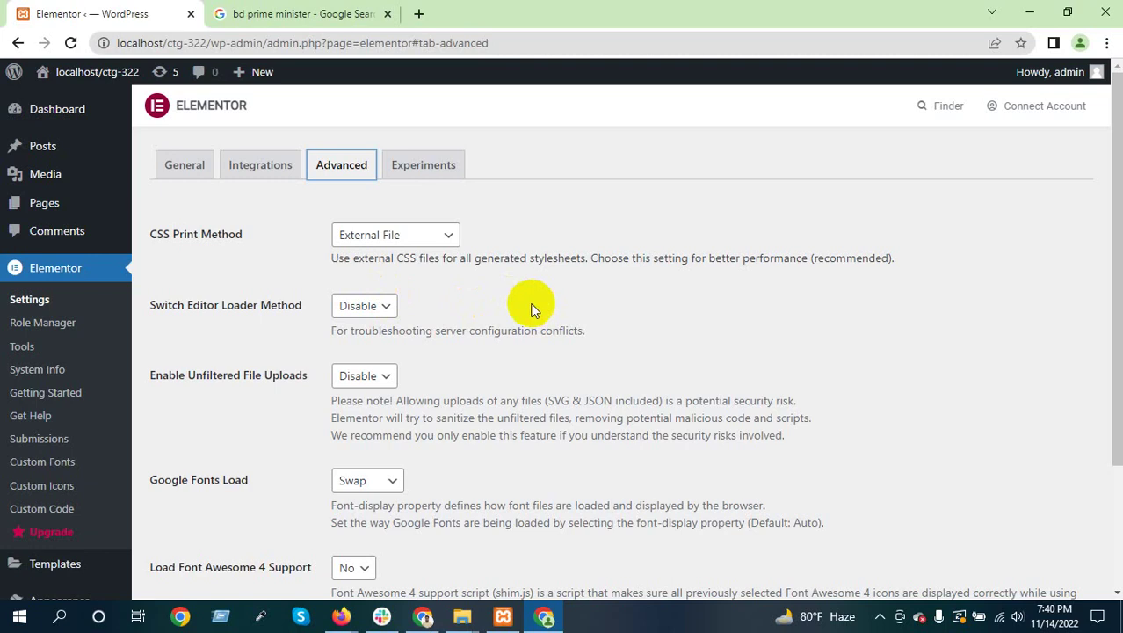
click(413, 237)
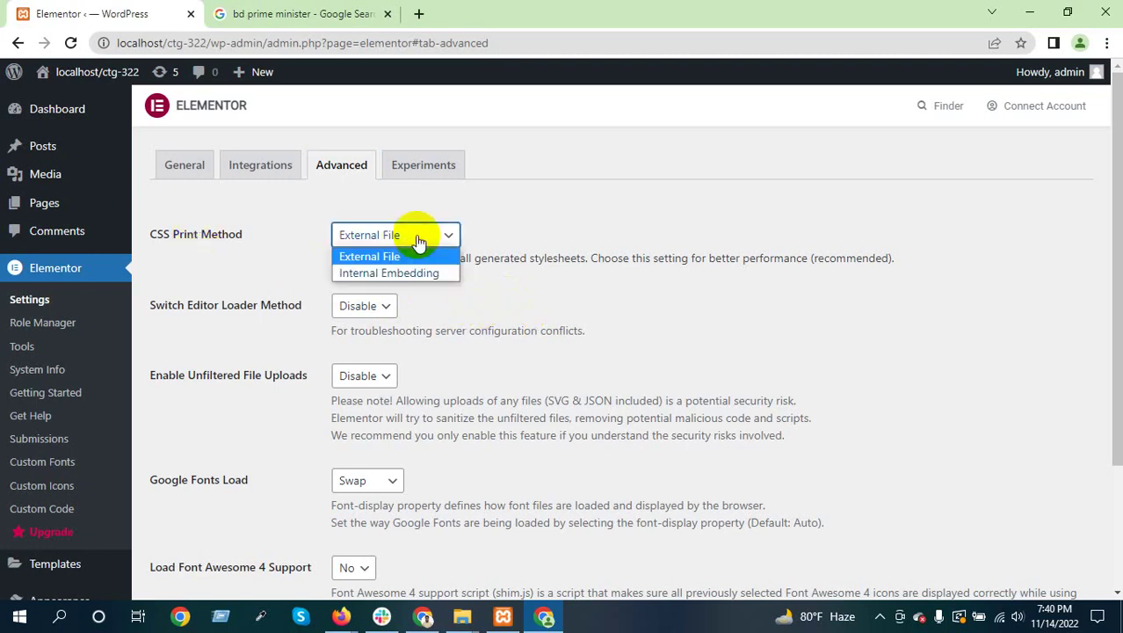
click(262, 237)
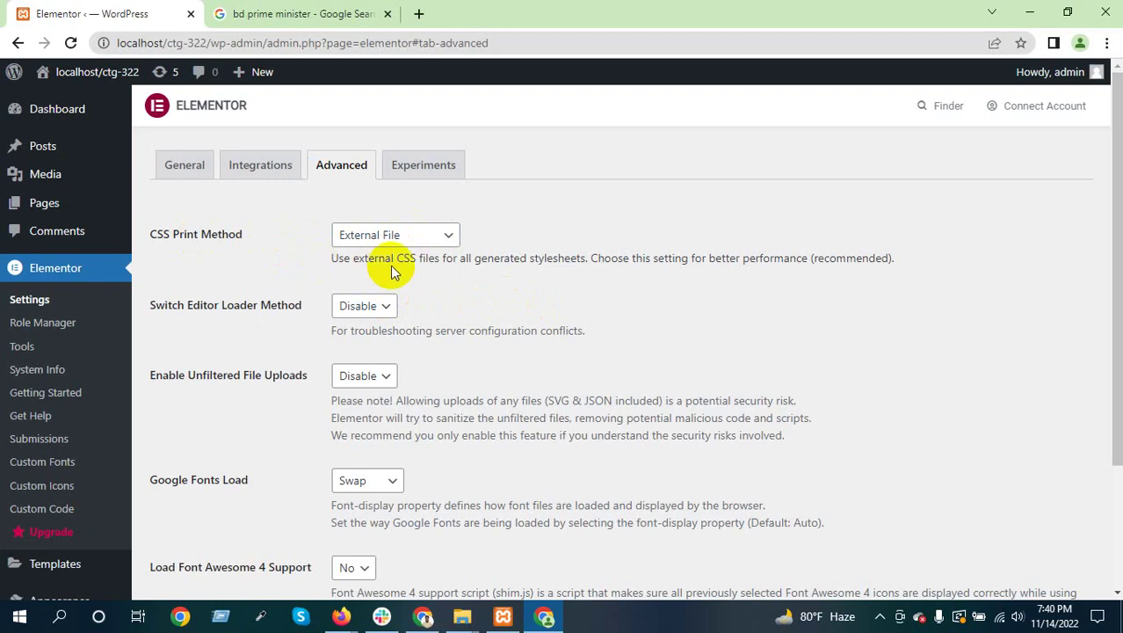
Highlight words like 'generated', 'stylesheets' and 'CSS' in the CSS Print Method description
drag(390, 258, 458, 260)
double_click(532, 258)
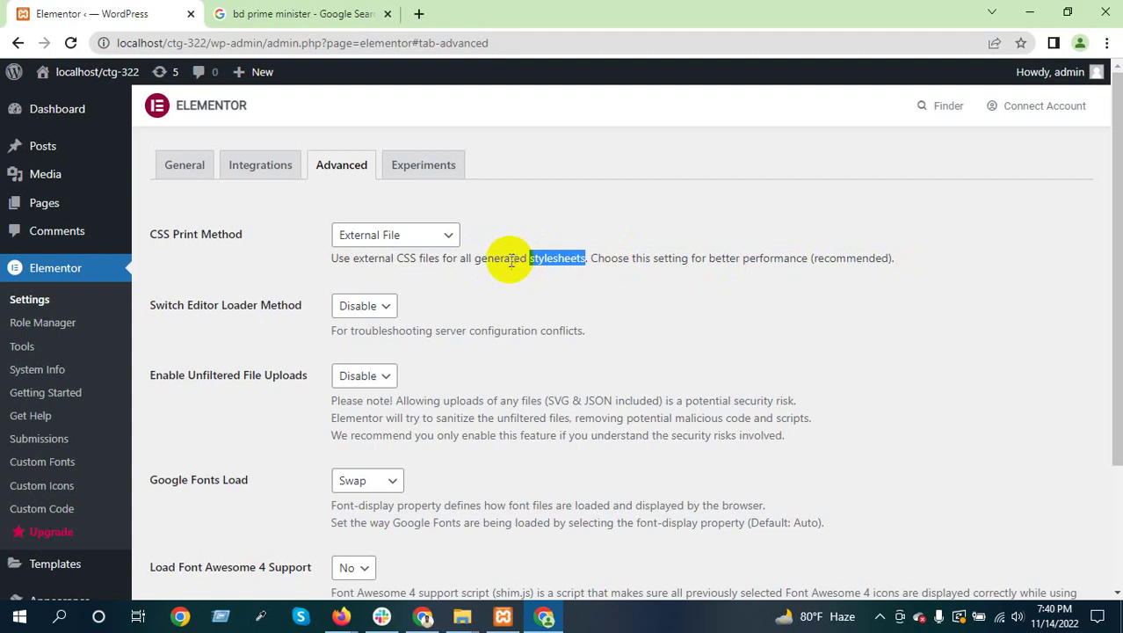
double_click(501, 259)
click(540, 260)
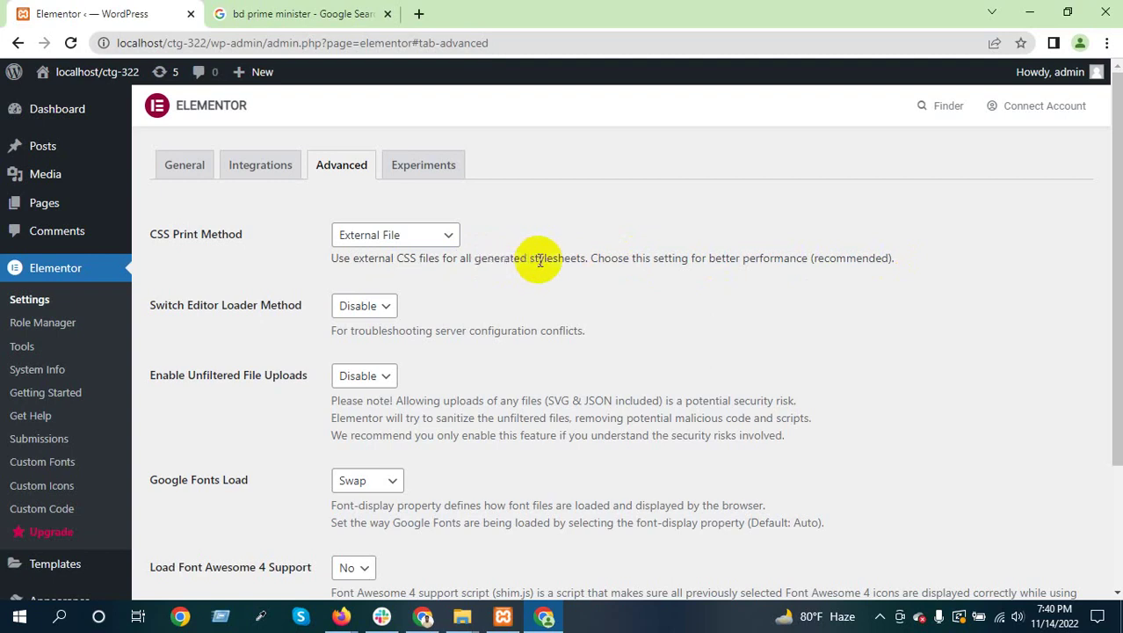
double_click(407, 259)
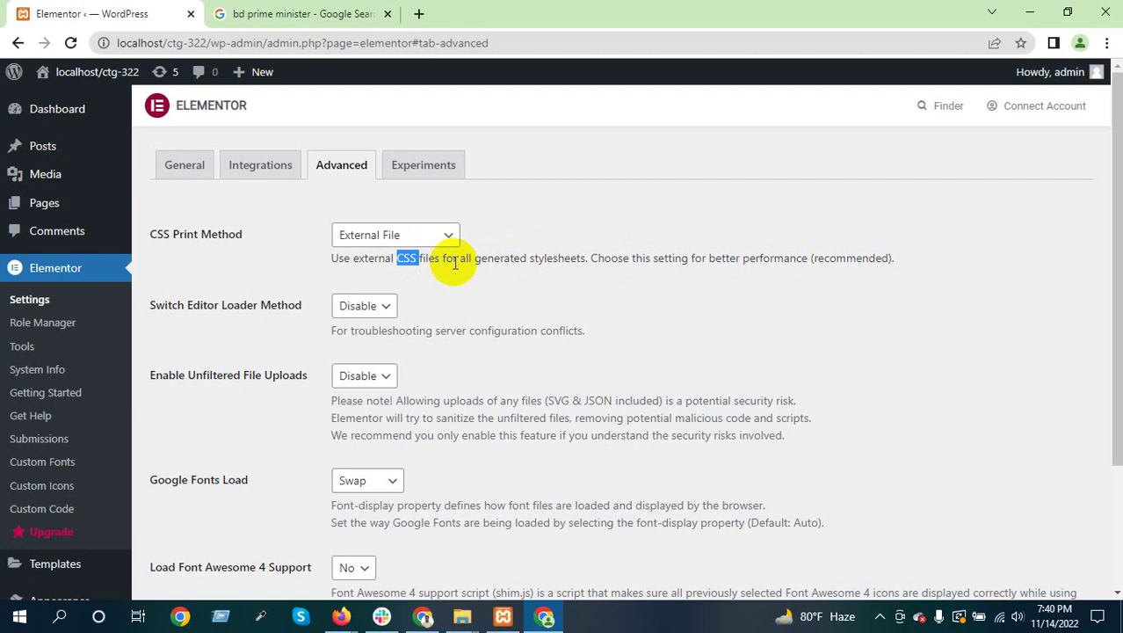
click(455, 263)
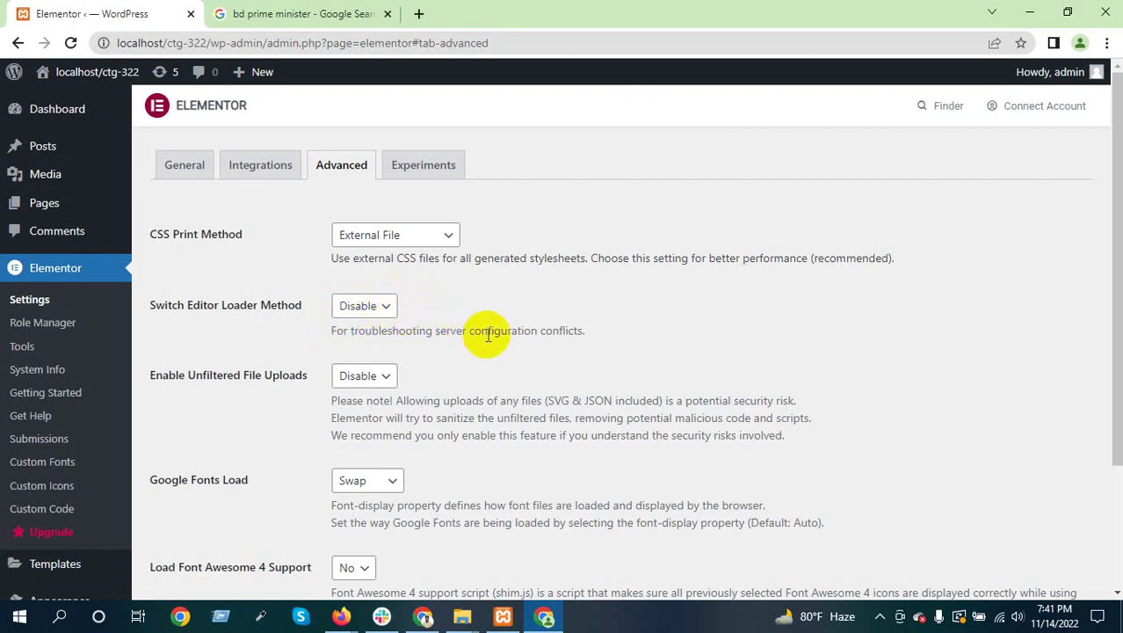
scroll(423, 344, down, 2)
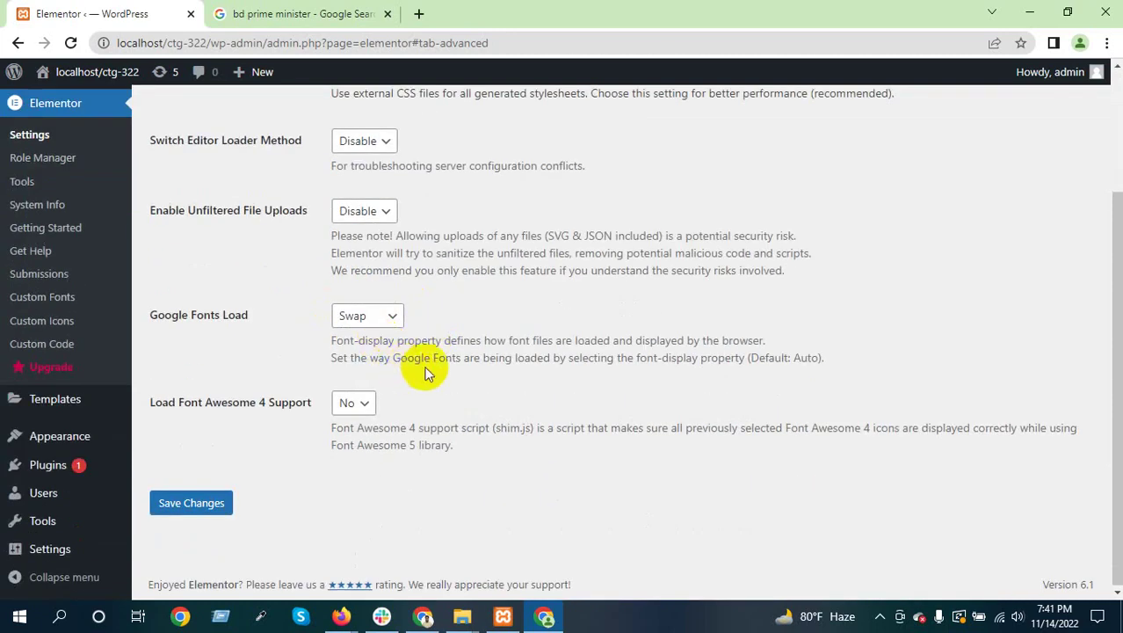
drag(158, 315, 250, 316)
drag(179, 401, 318, 406)
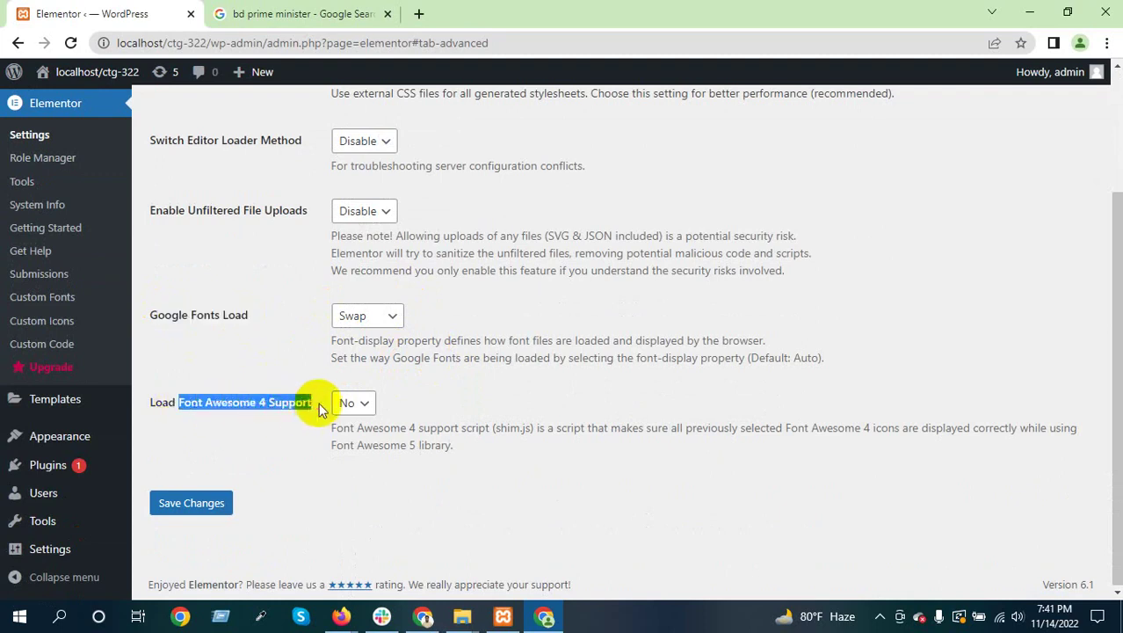
click(272, 407)
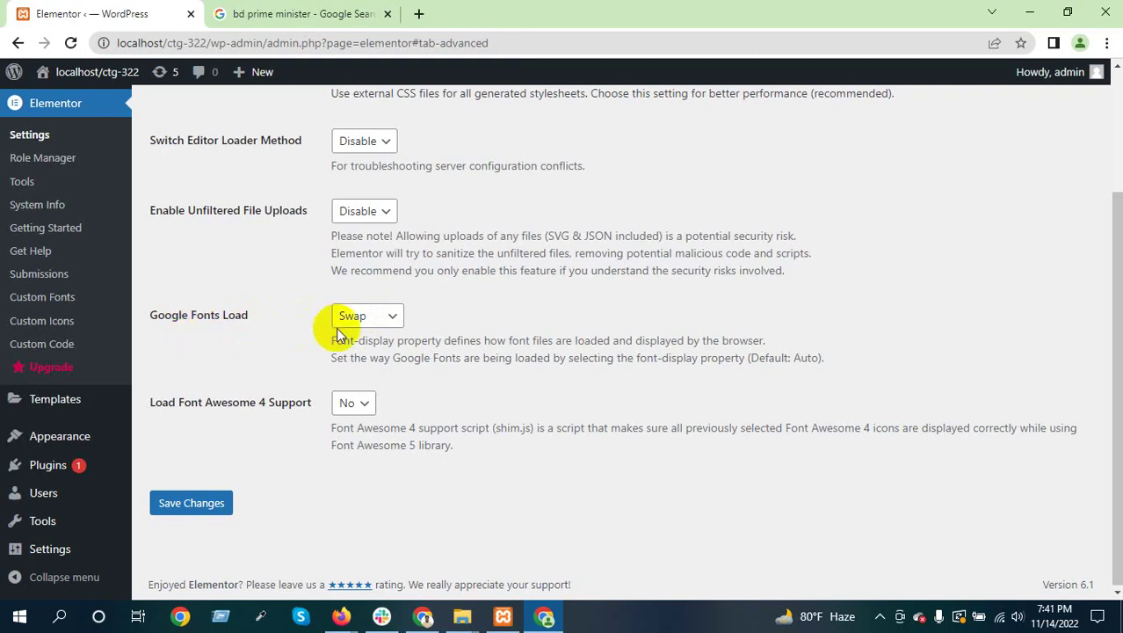
click(388, 318)
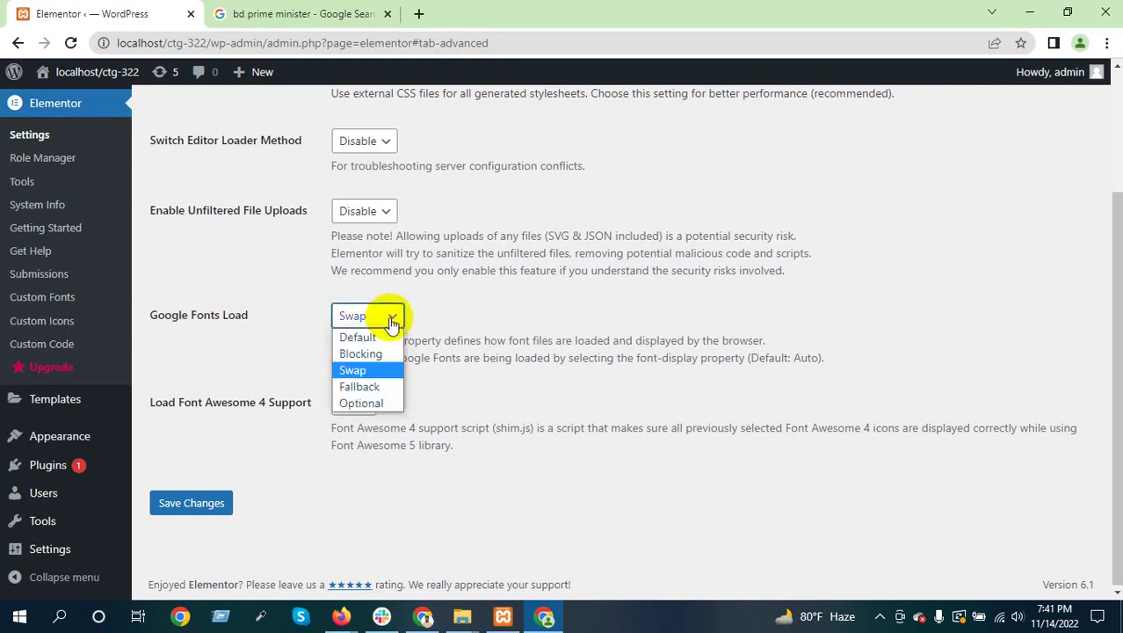
click(382, 374)
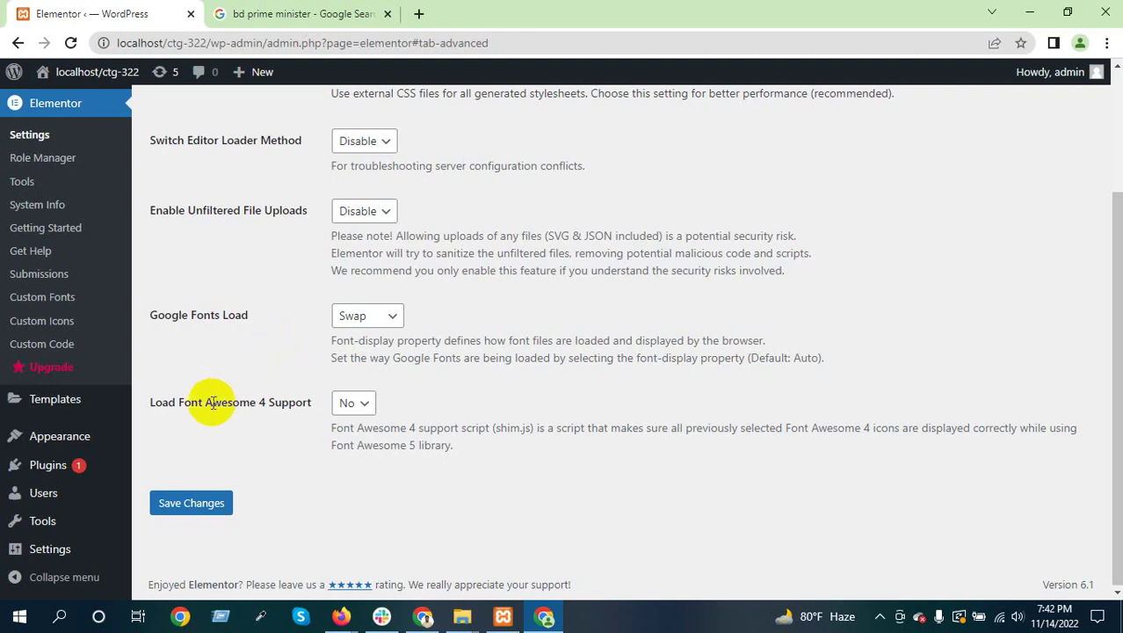
drag(206, 403, 270, 406)
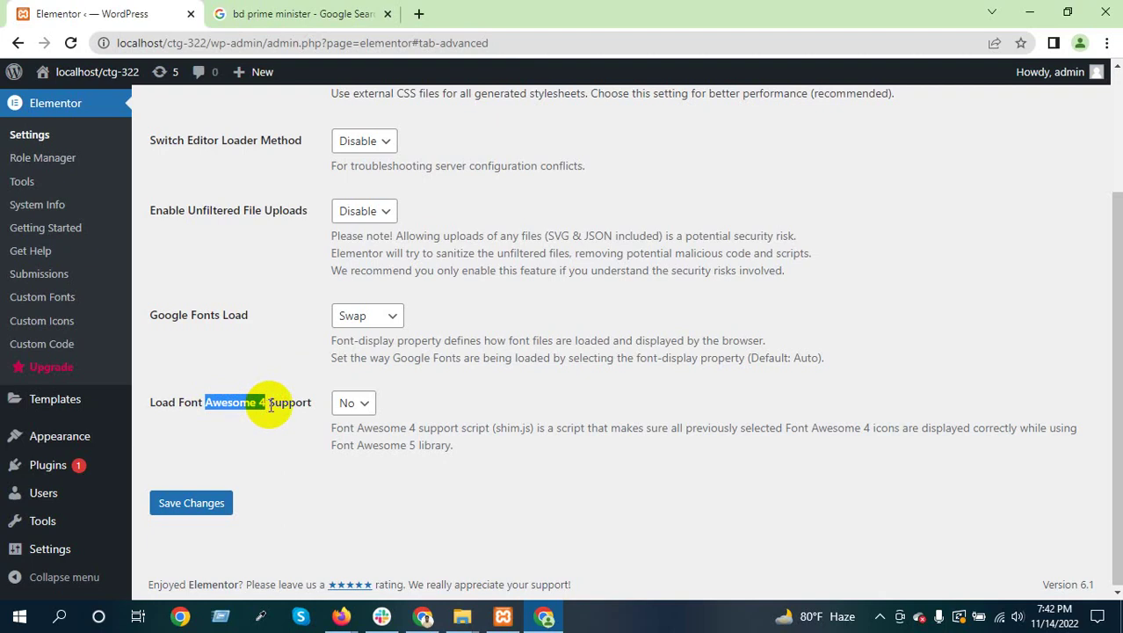
click(269, 406)
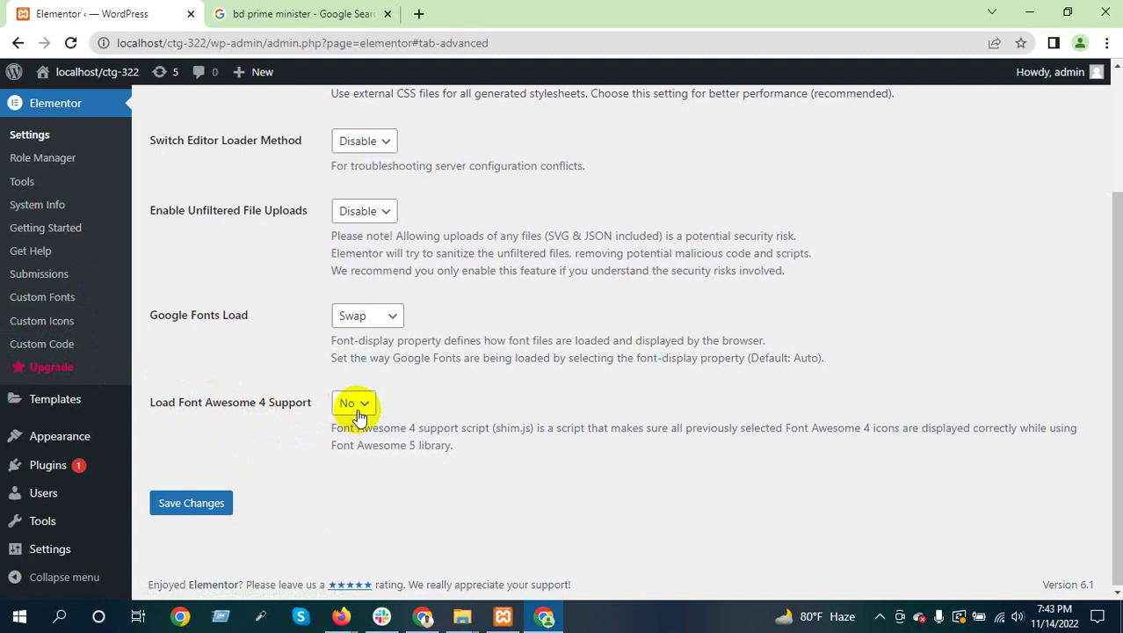
Search Google for 'font' in a new tab and open fontawesome.com
click(418, 14)
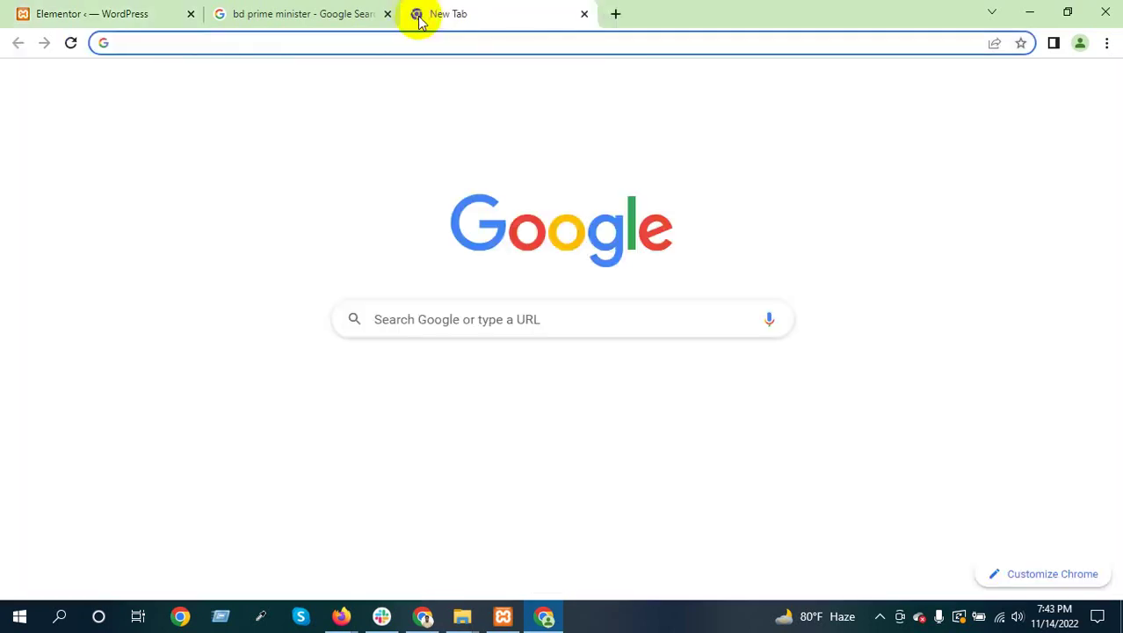
text(font)
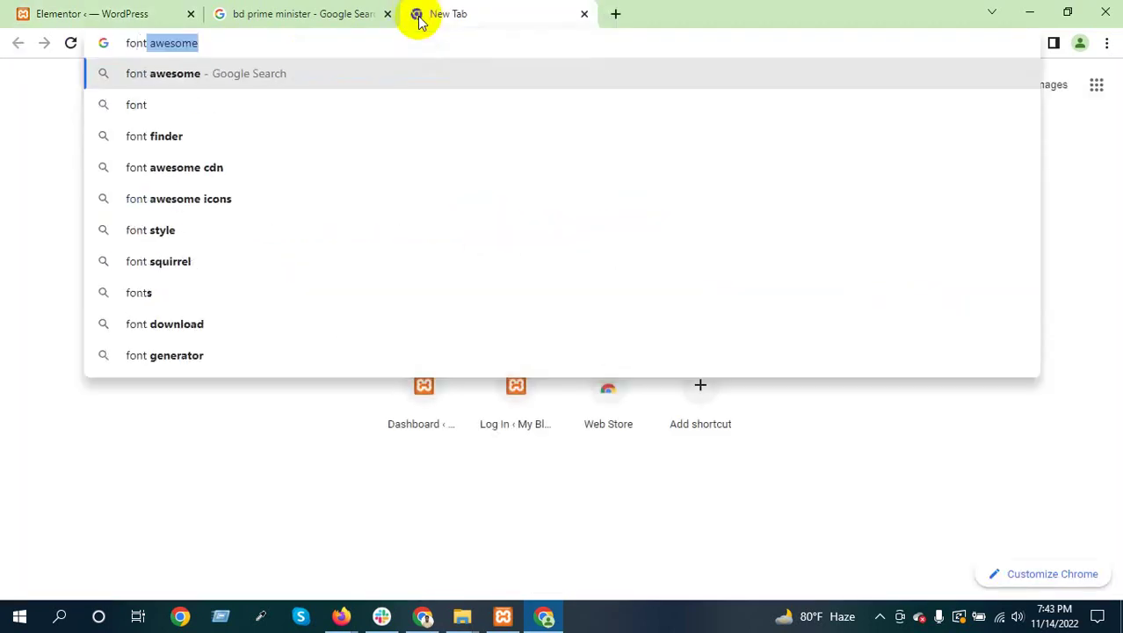
key(Return)
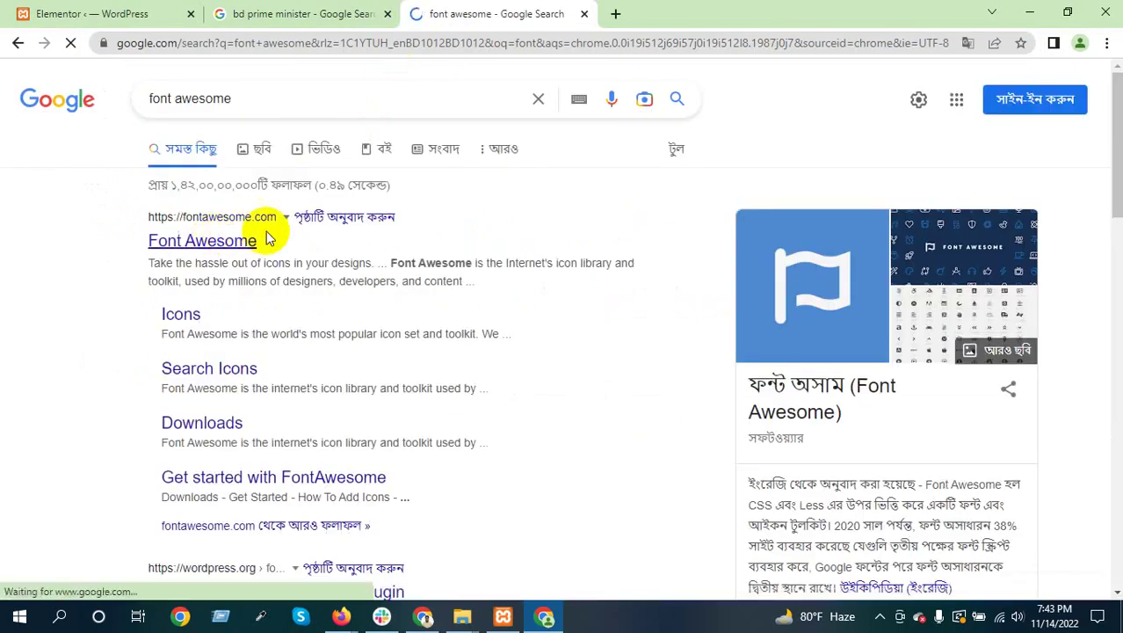
click(211, 242)
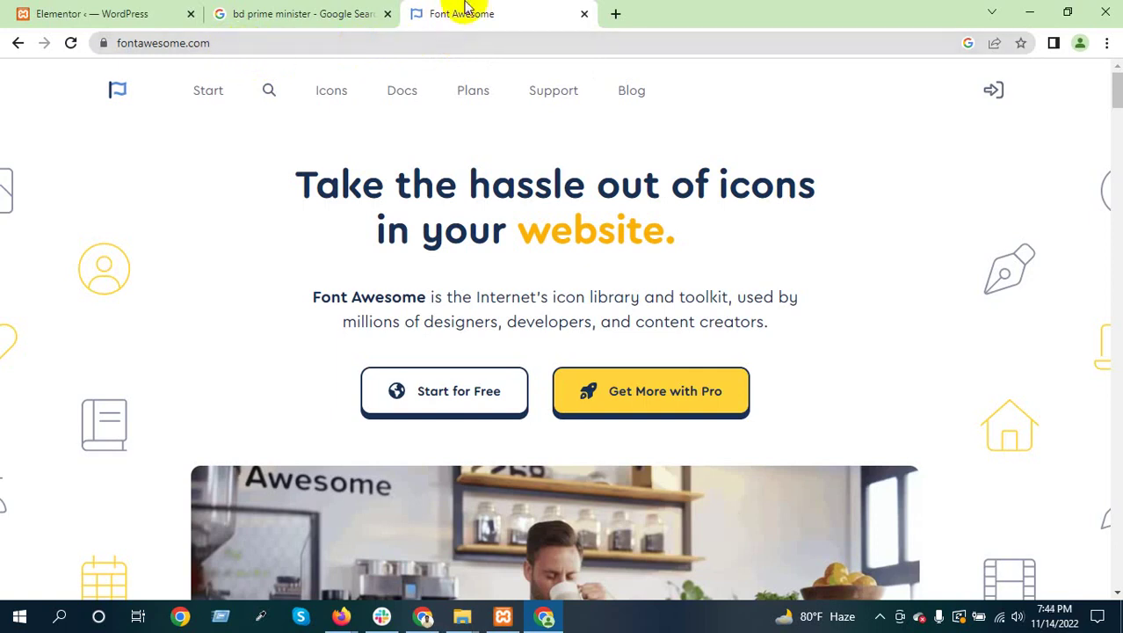
Search the Font Awesome icon library for 'facebook' and open the 6.2.0 version list
click(334, 93)
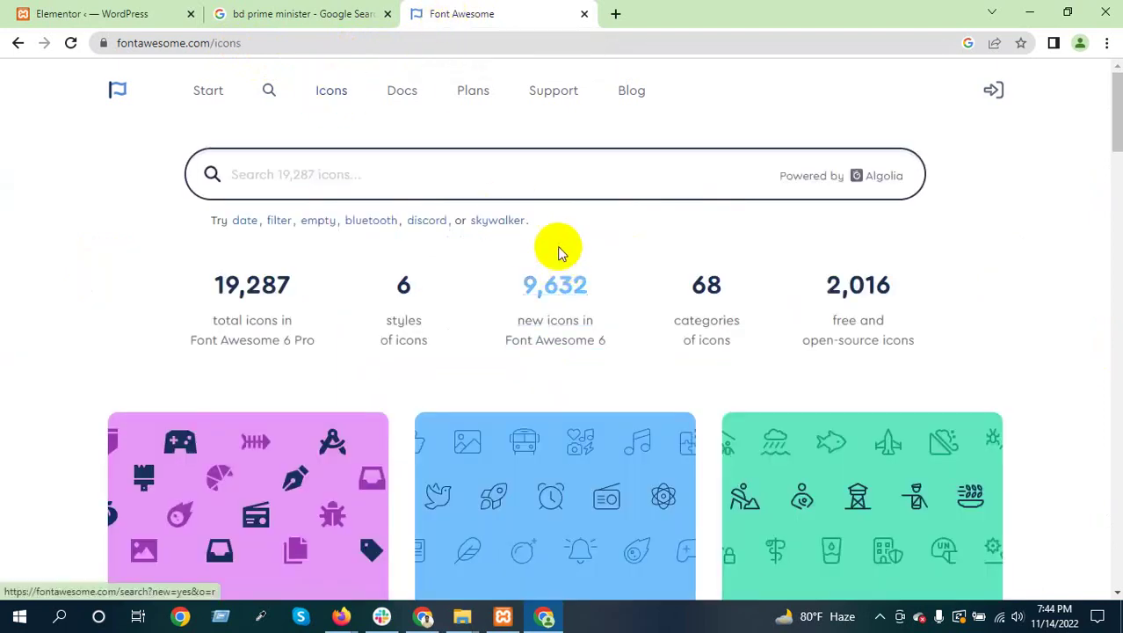
click(335, 175)
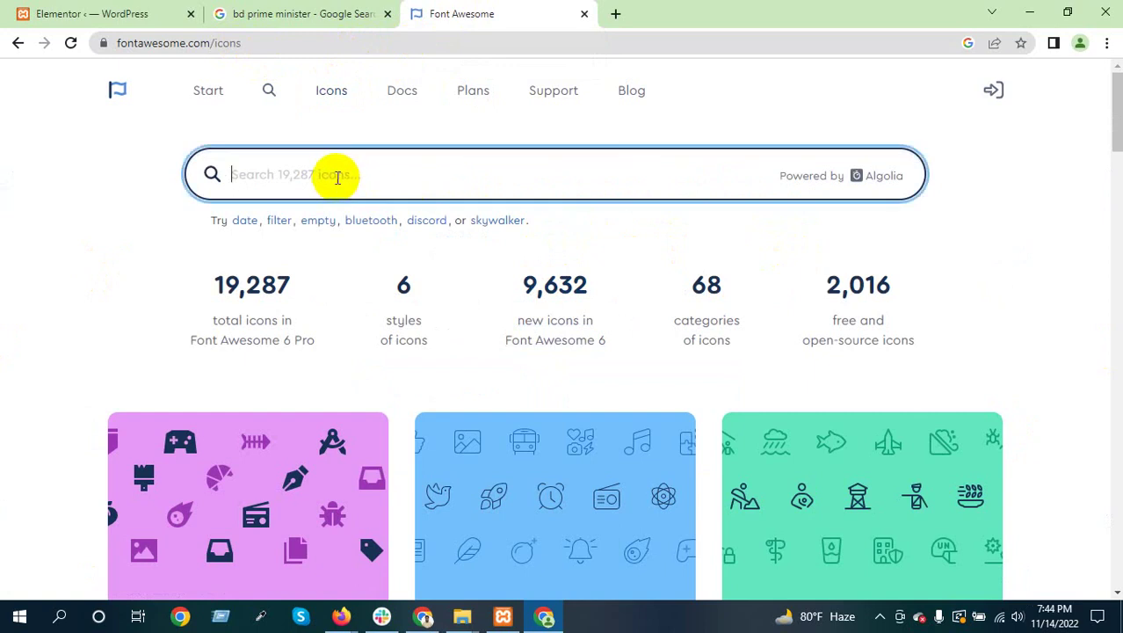
text(facebook)
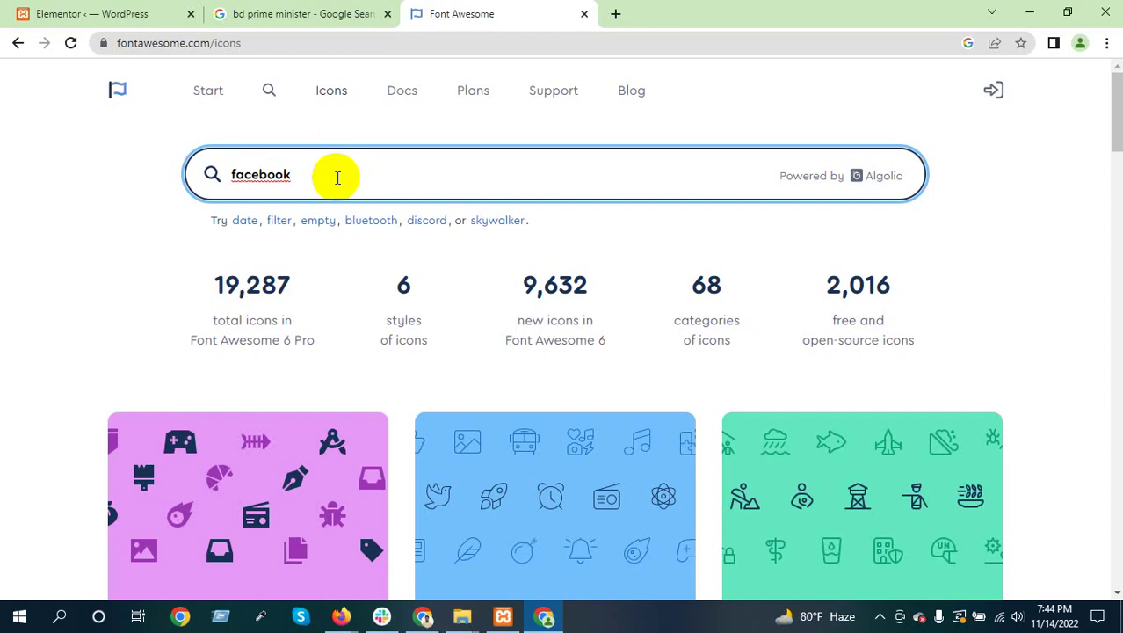
key(Return)
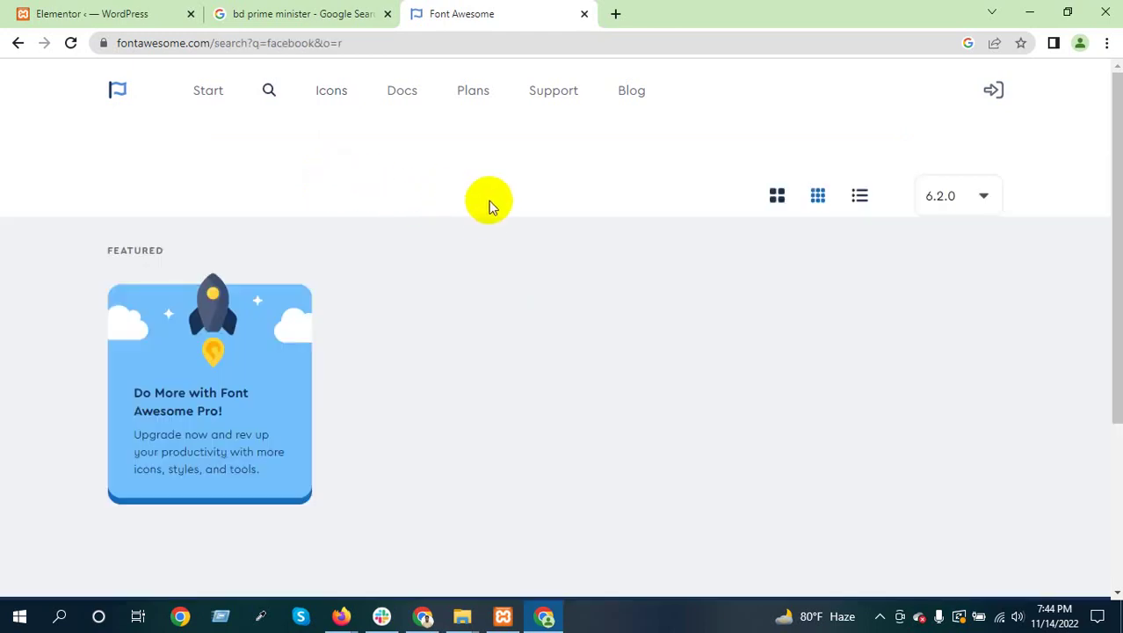
scroll(785, 246, down, 1)
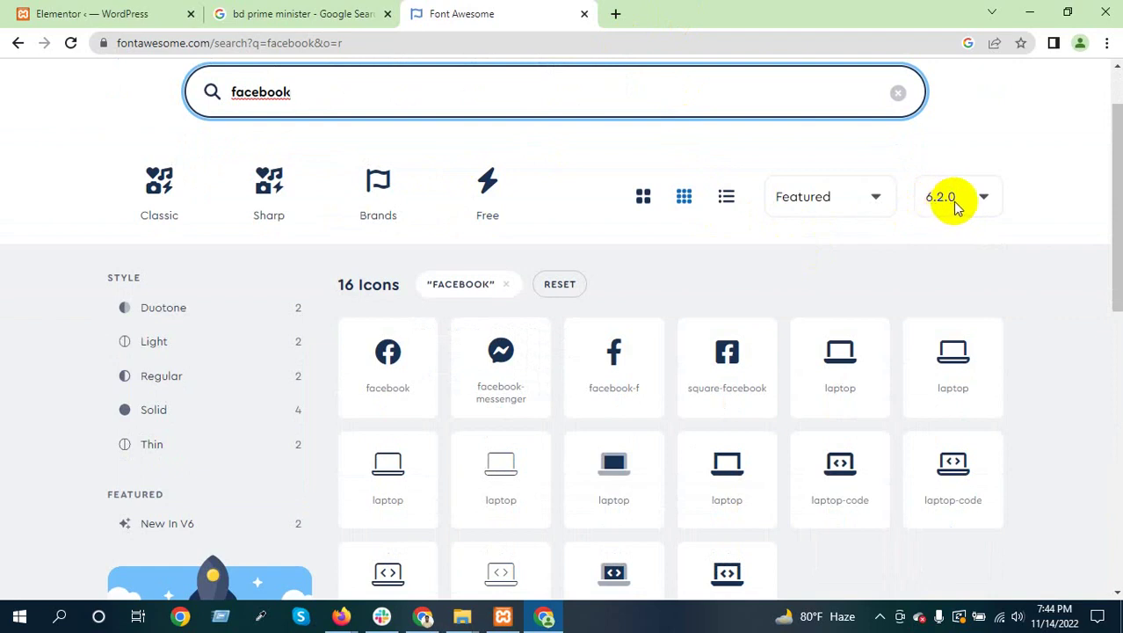
click(973, 199)
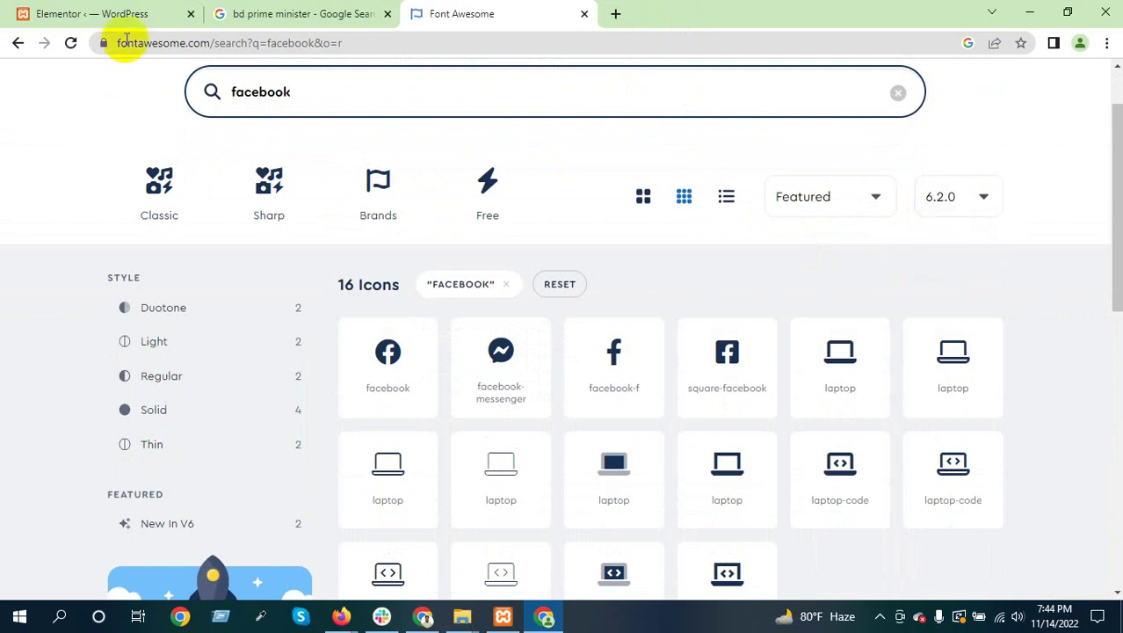
Back in Elementor, inspect Load Font Awesome 4 Support and leave it set to No
click(87, 13)
drag(207, 406, 433, 402)
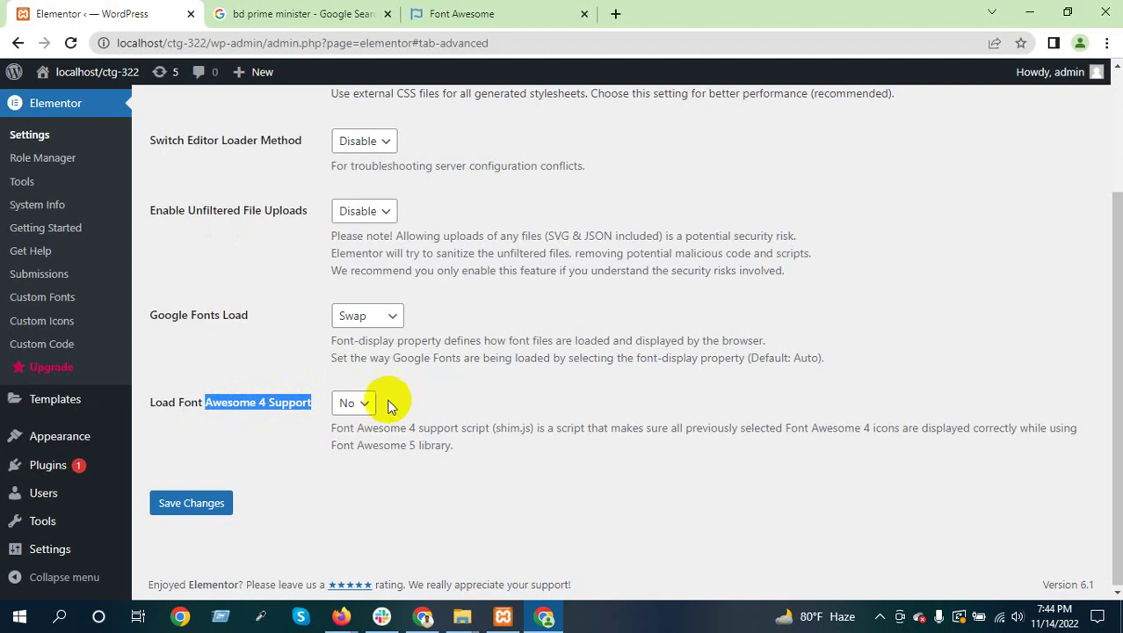
click(355, 404)
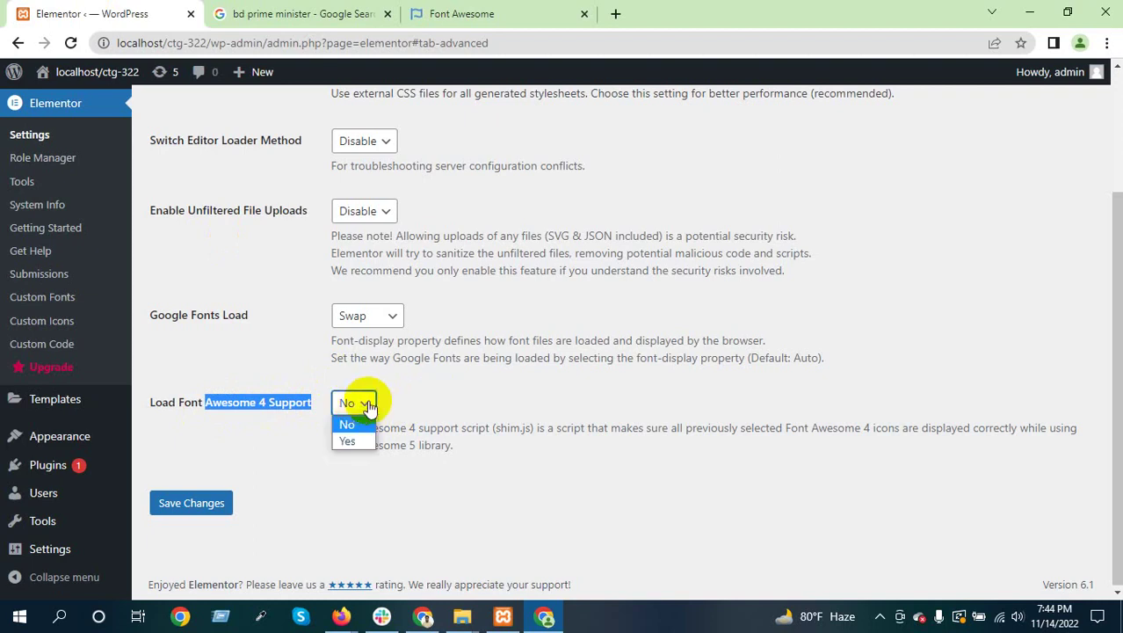
click(446, 403)
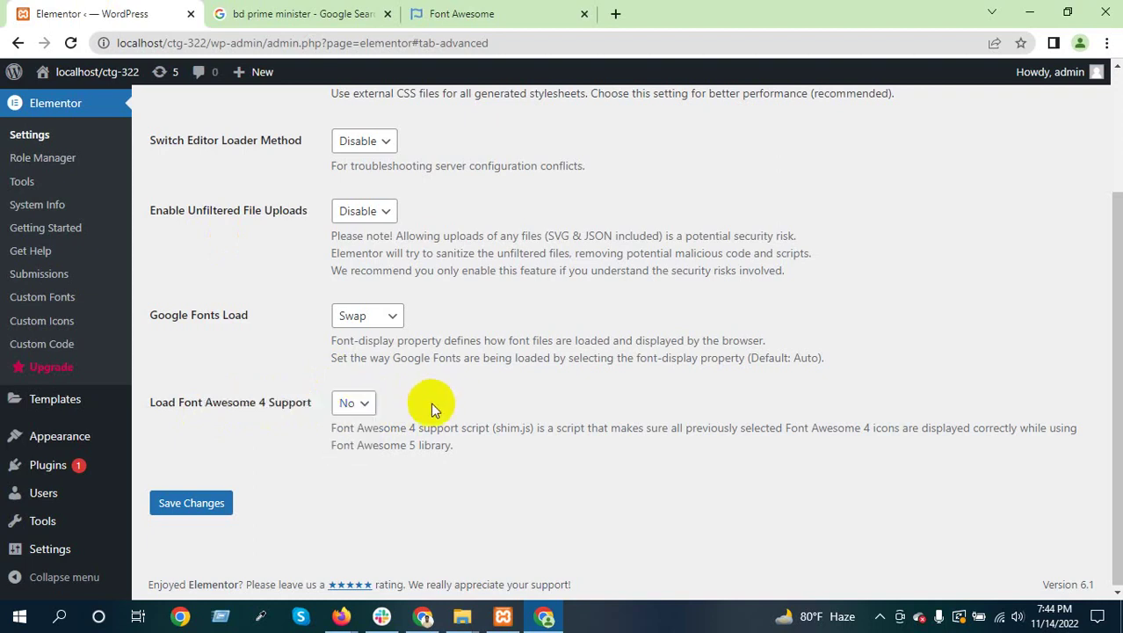
click(353, 403)
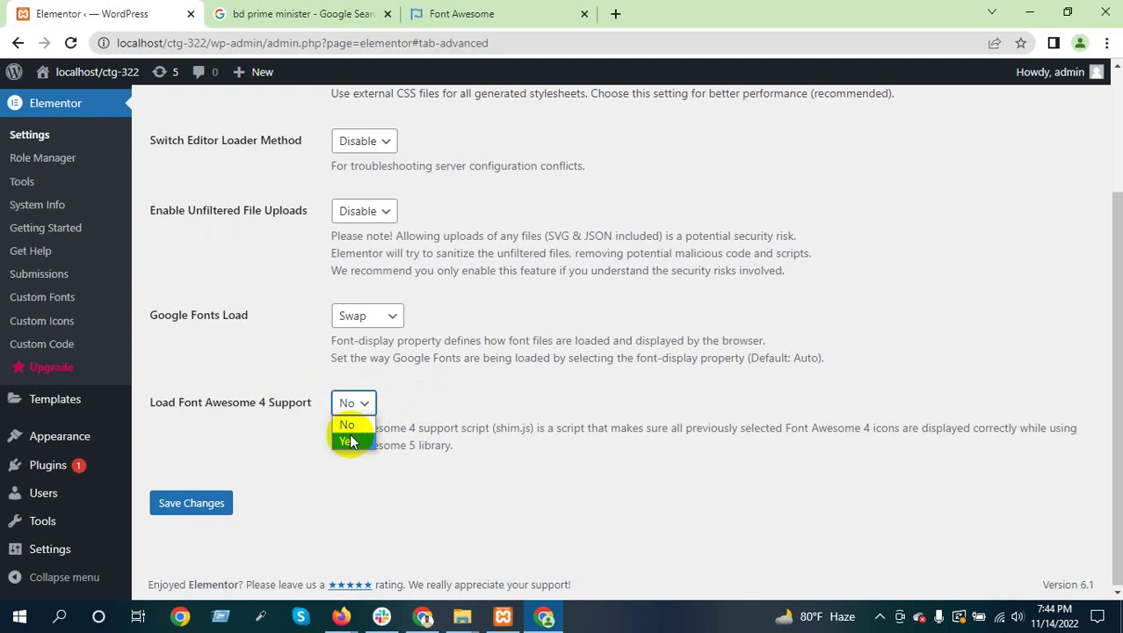
click(415, 406)
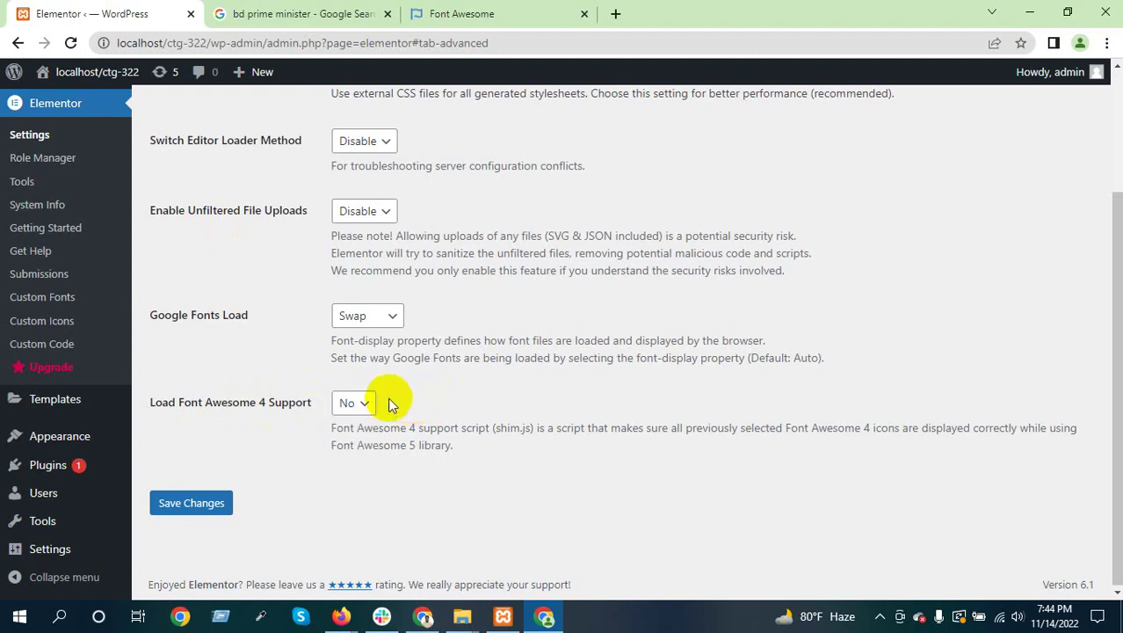
scroll(386, 400, up, 2)
click(429, 160)
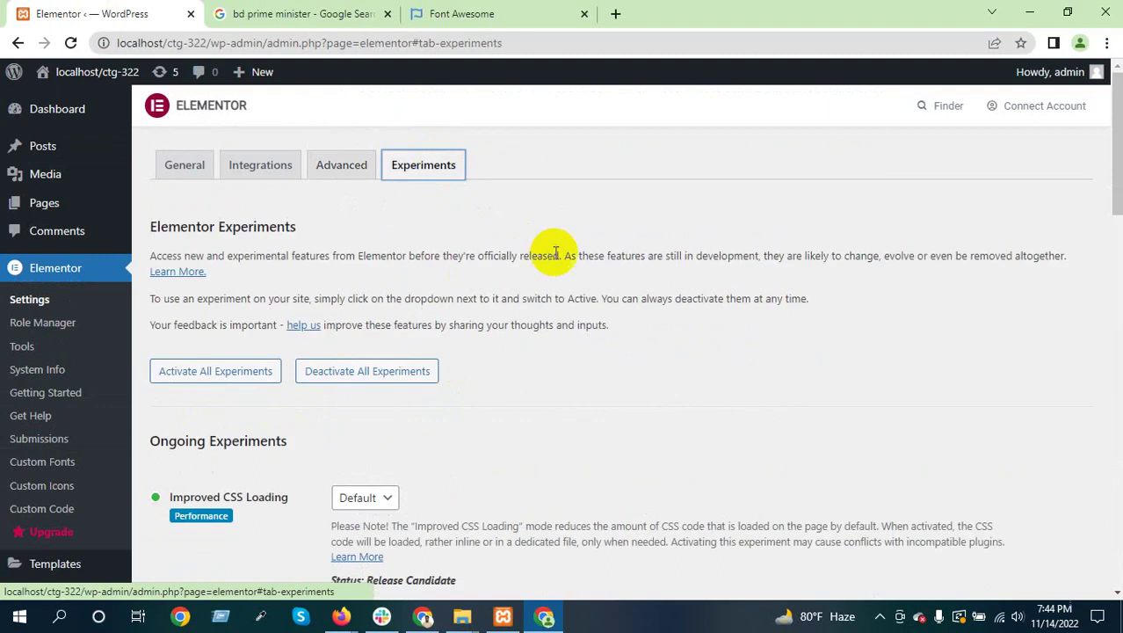
scroll(449, 320, down, 6)
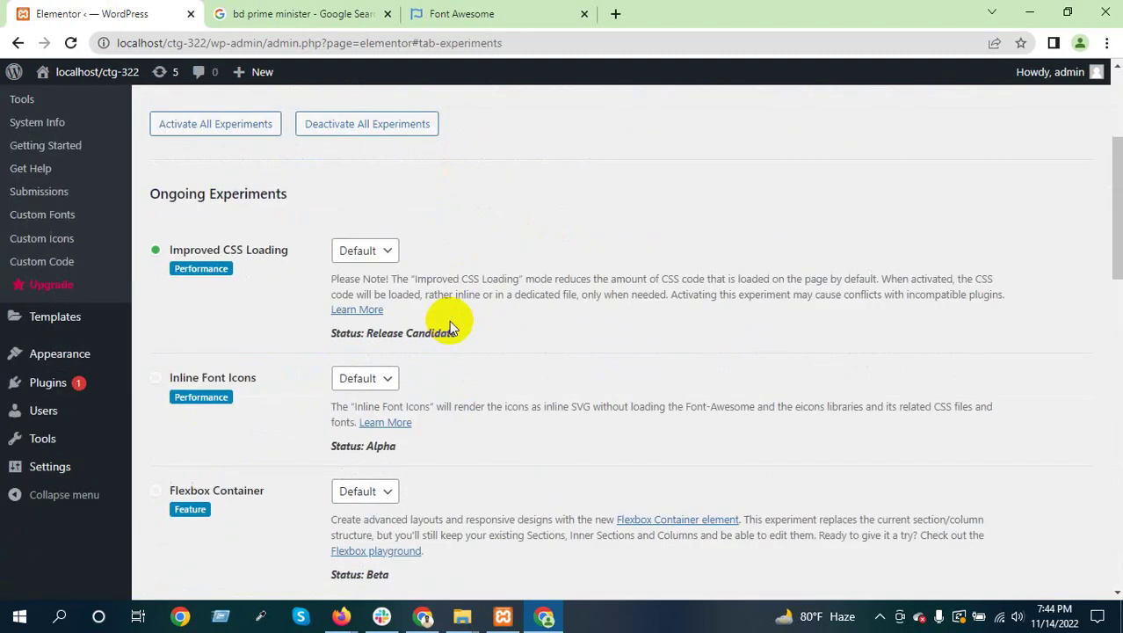
scroll(454, 316, up, 5)
scroll(459, 301, down, 5)
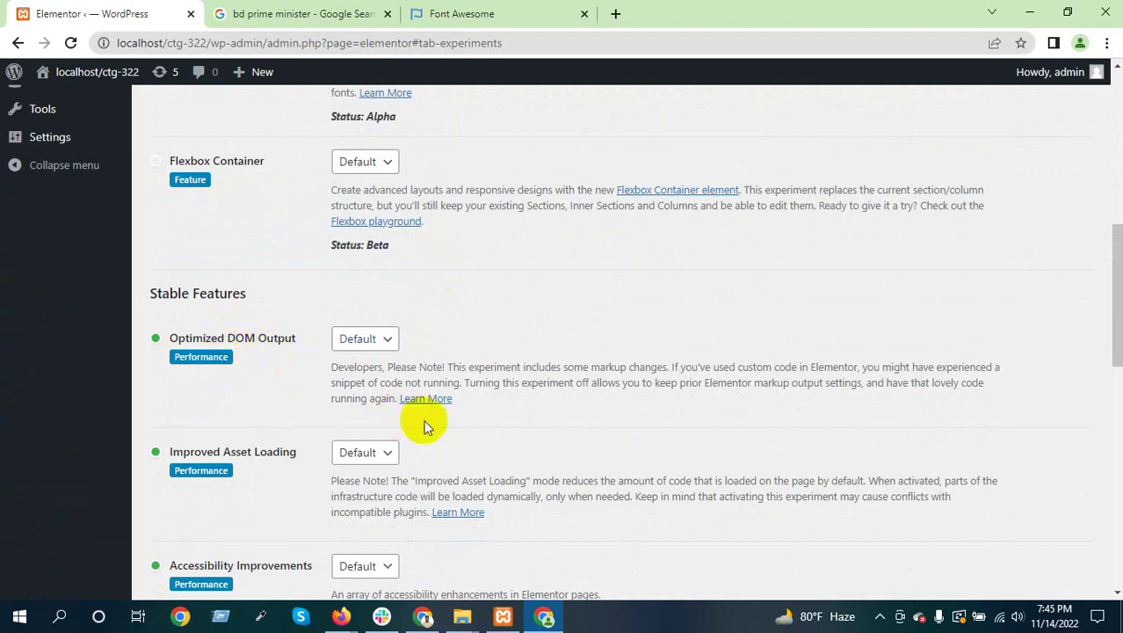
scroll(428, 420, down, 4)
scroll(438, 401, up, 10)
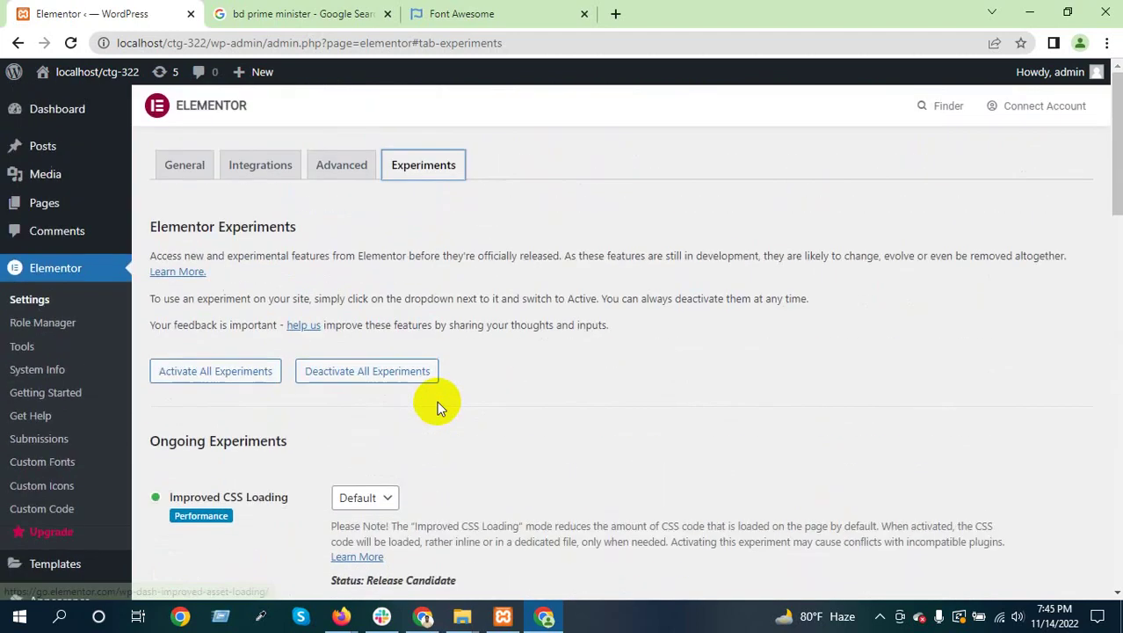
click(209, 165)
click(260, 165)
click(344, 167)
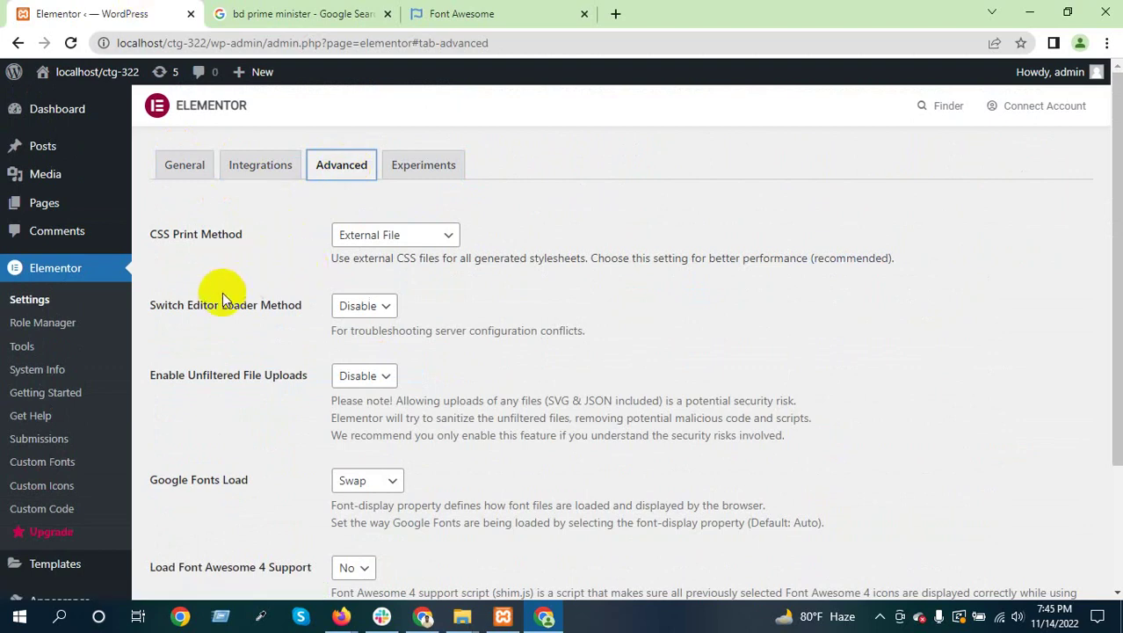
click(33, 330)
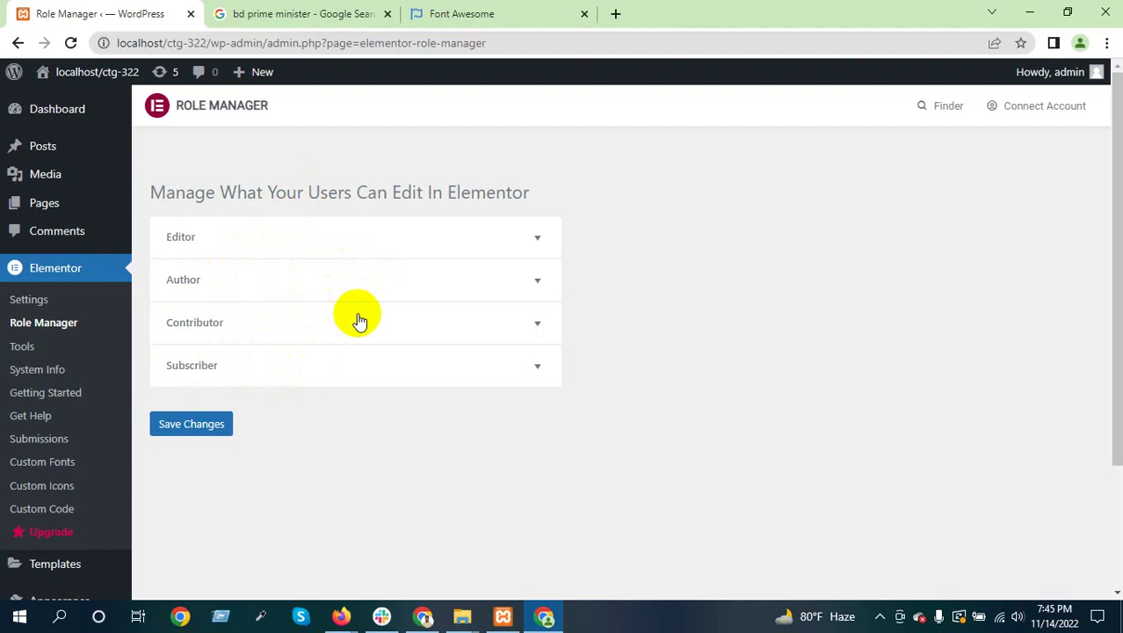
Expand and collapse the Editor role's permissions twice, then go to Elementor Tools
click(516, 242)
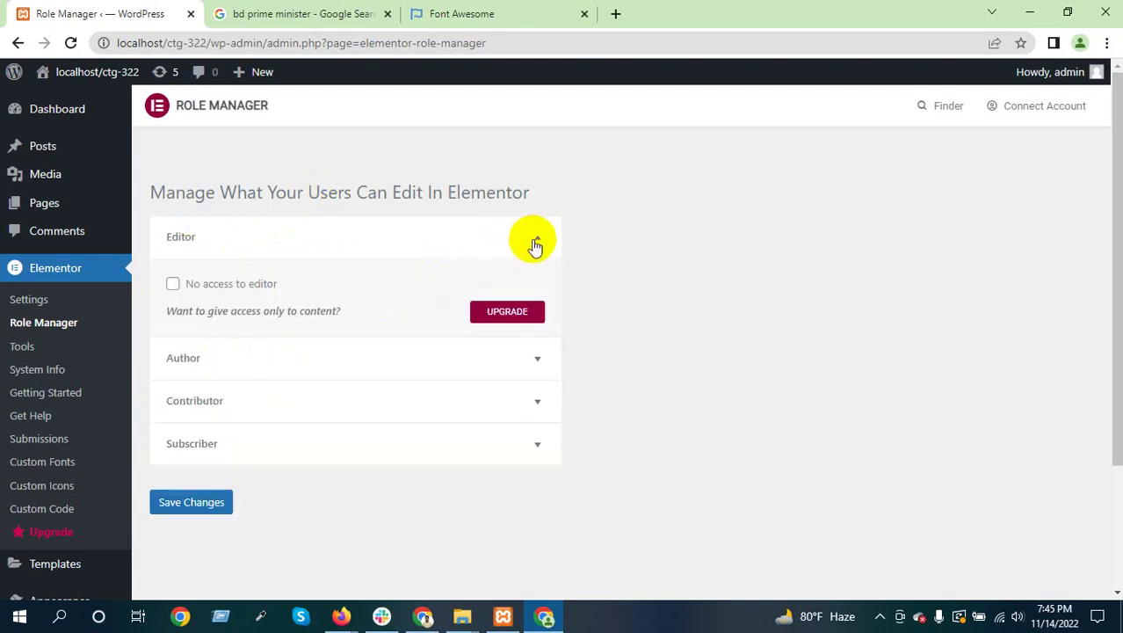
click(539, 244)
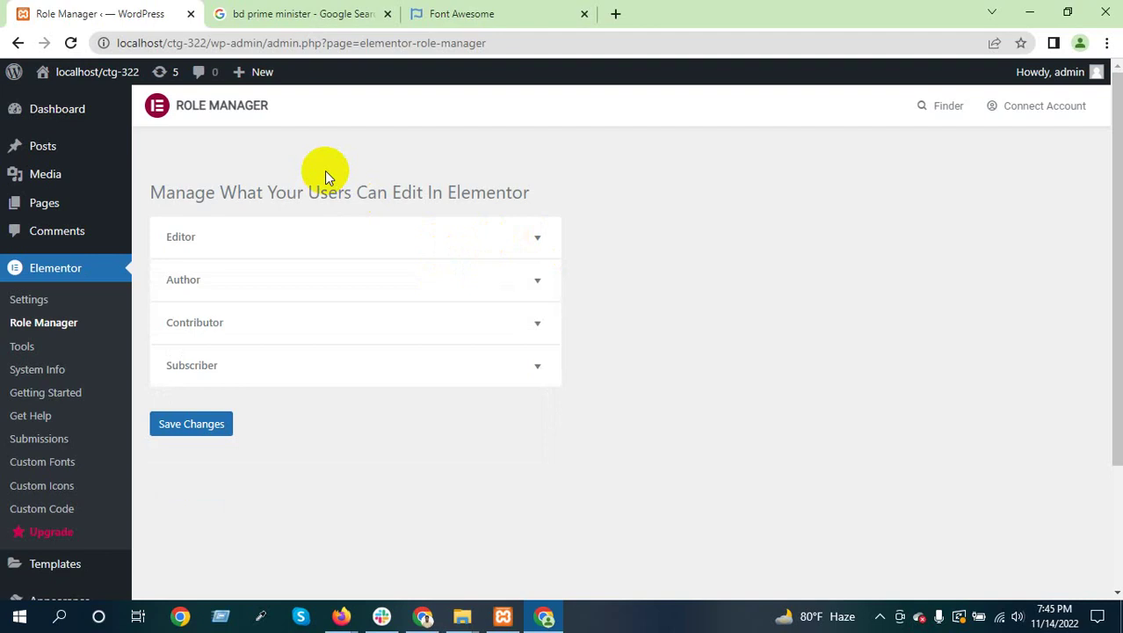
click(538, 239)
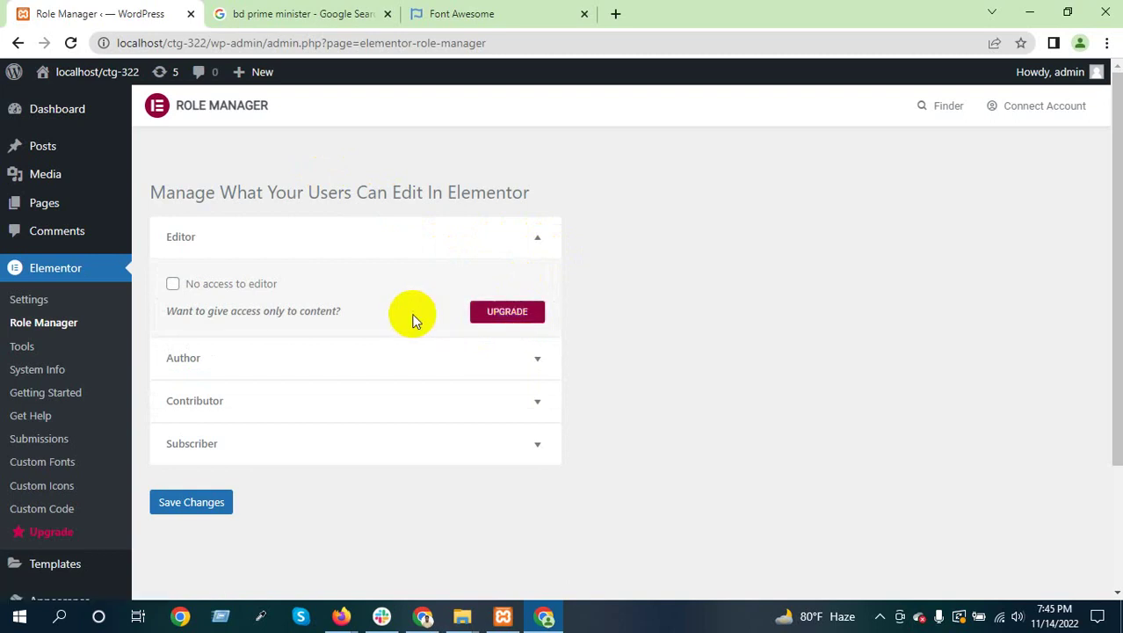
click(538, 240)
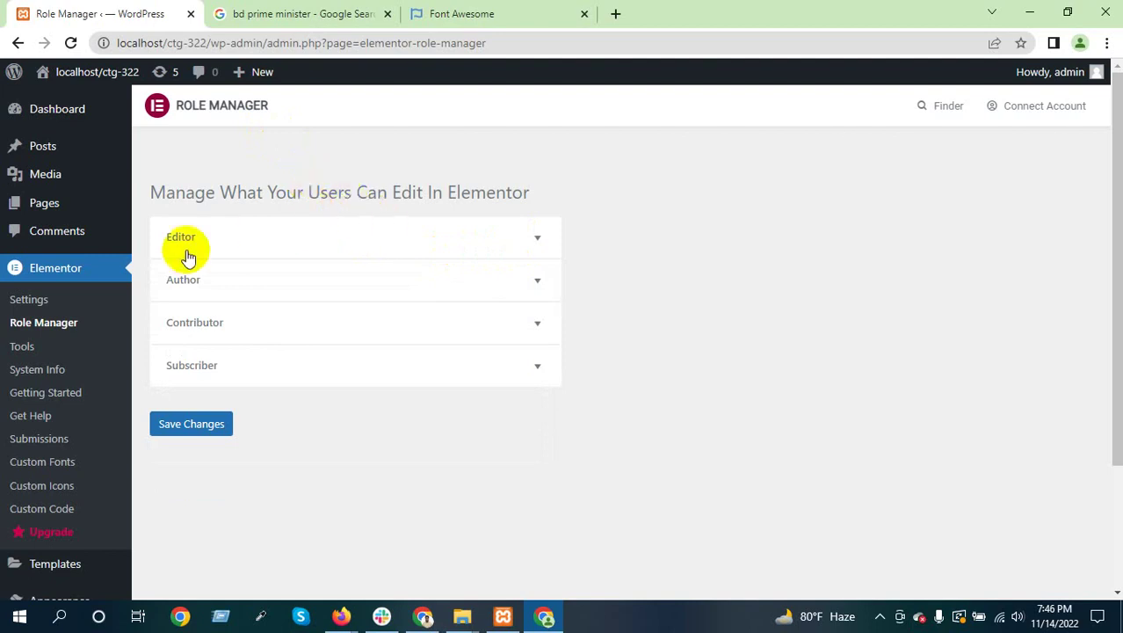
click(36, 349)
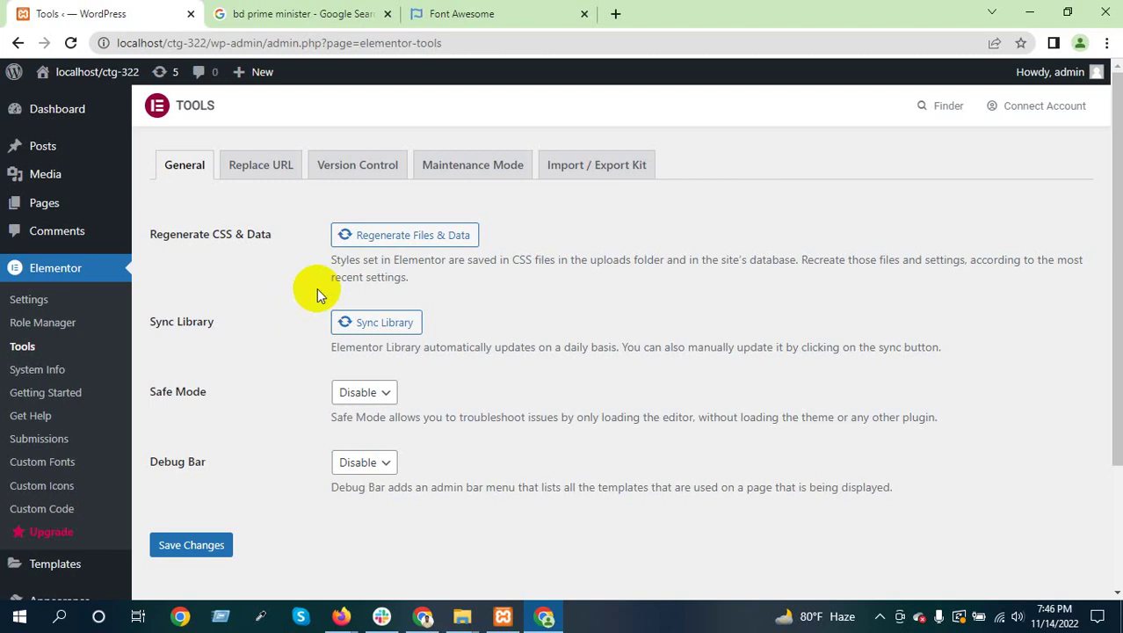
Switch the Elementor Tools page to its Replace URL tab
click(273, 176)
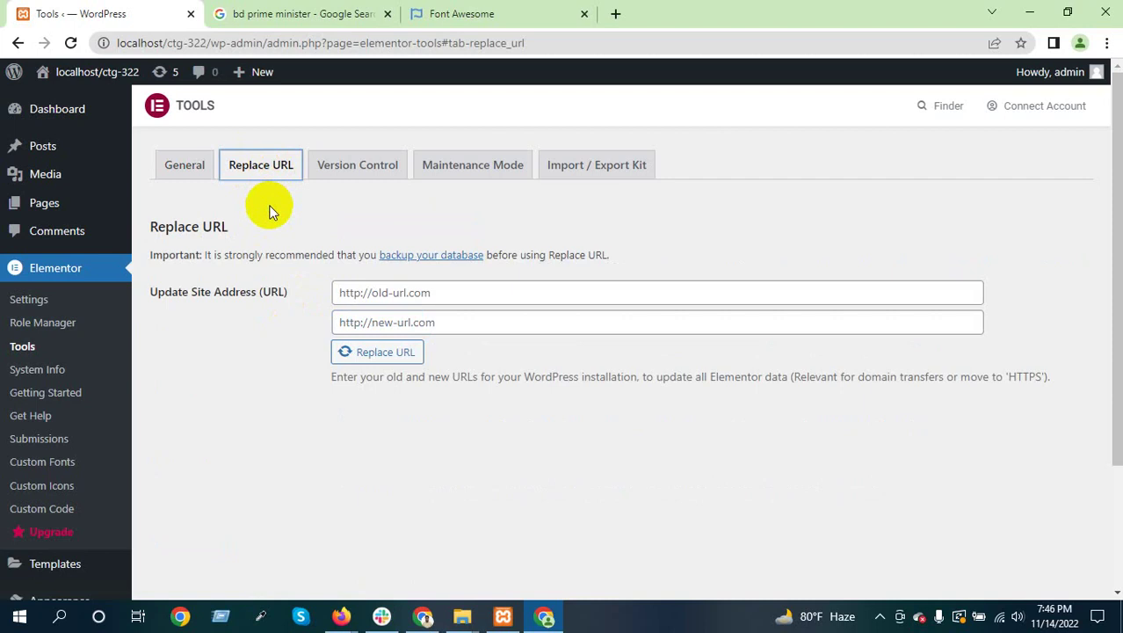
click(879, 616)
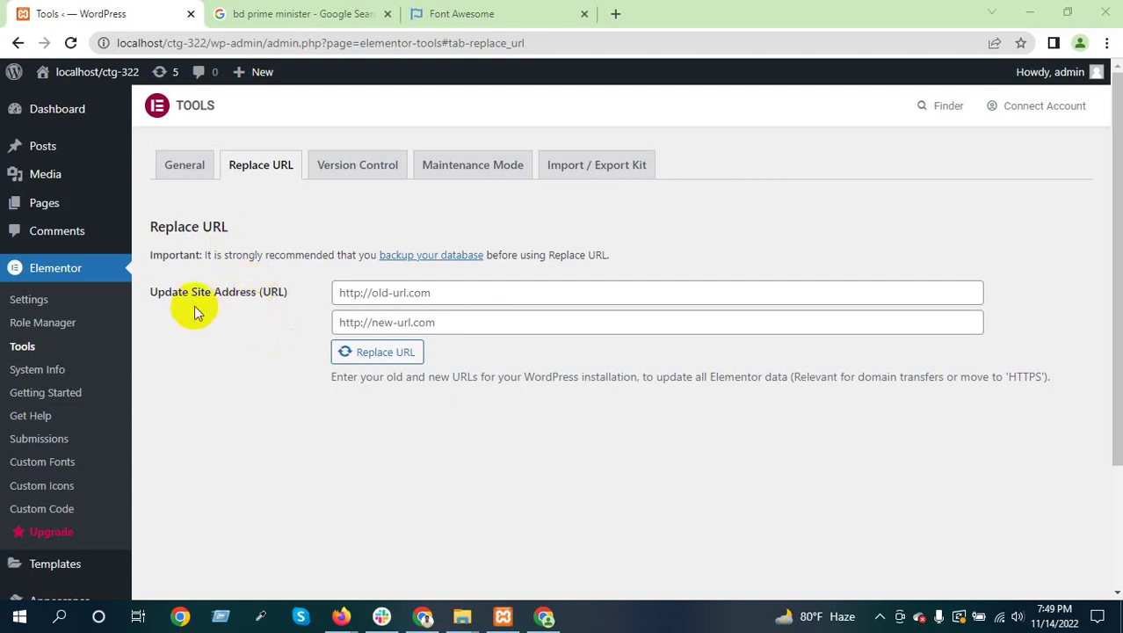
Focus the empty old and new URL fields, then open Version Control with rollback to 3.7.8
click(398, 292)
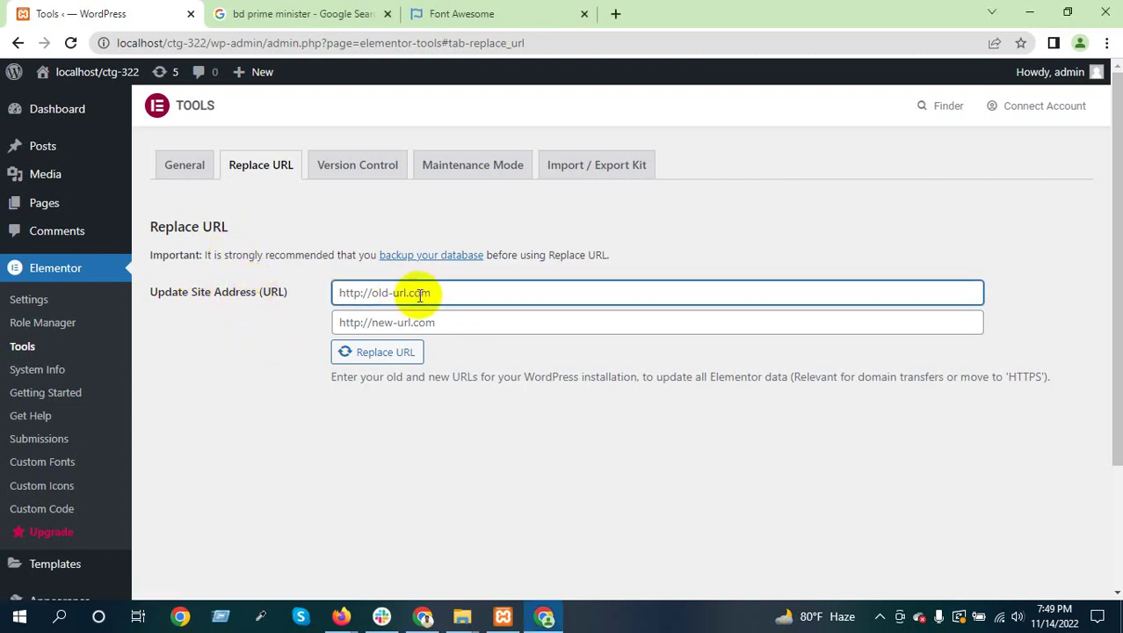
click(361, 323)
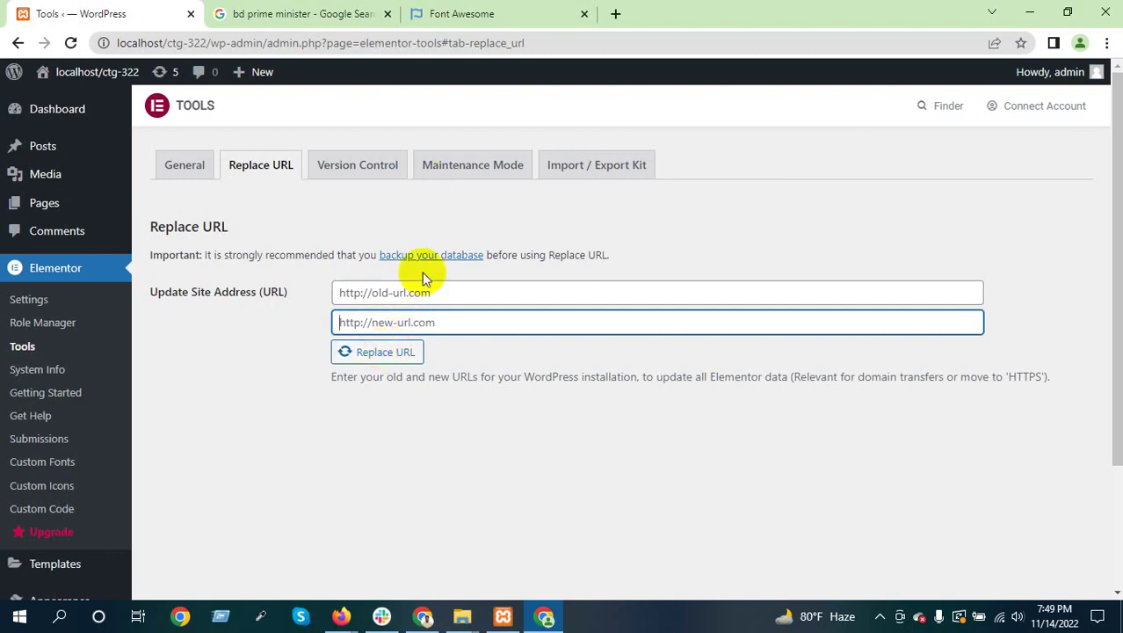
click(385, 294)
click(381, 321)
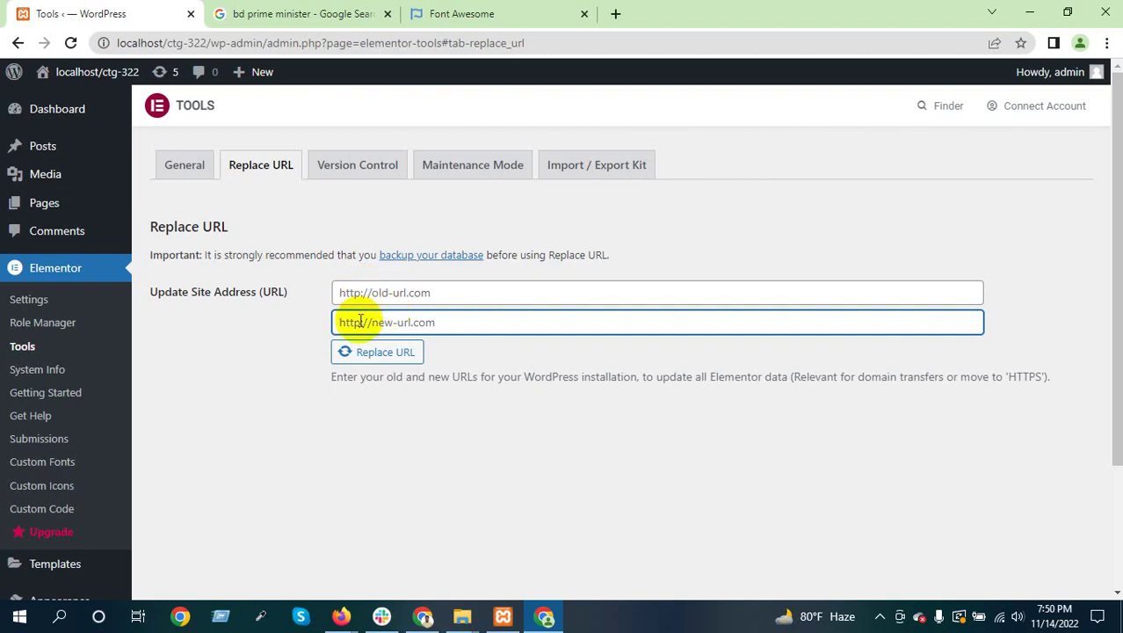
click(354, 170)
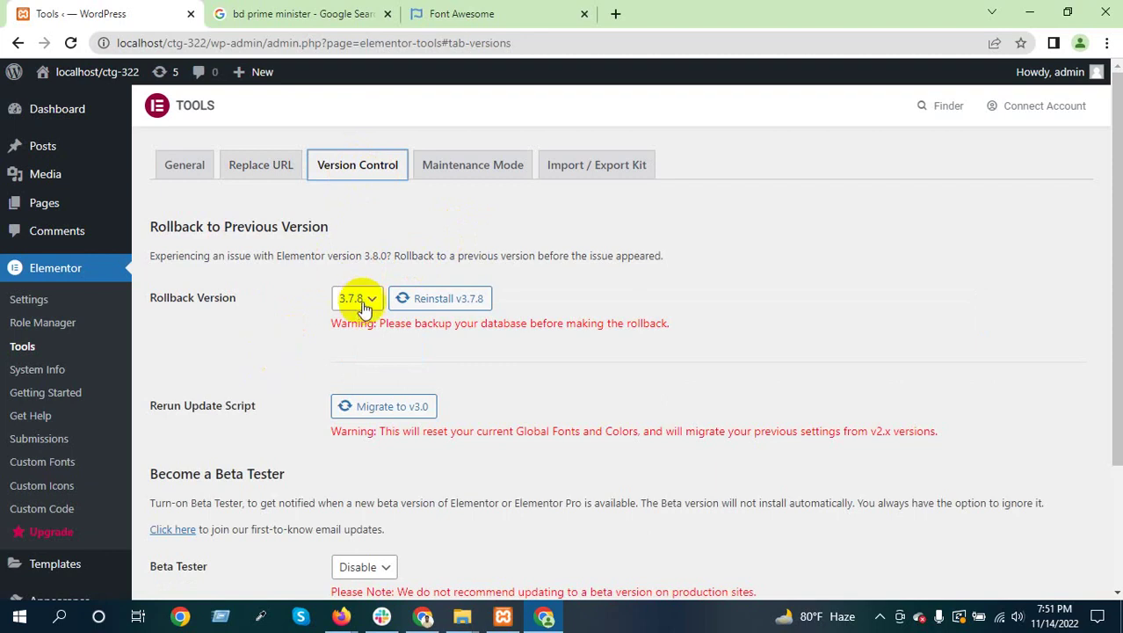
Open the Maintenance Mode tab and set Choose Mode to Maintenance
scroll(300, 333, down, 3)
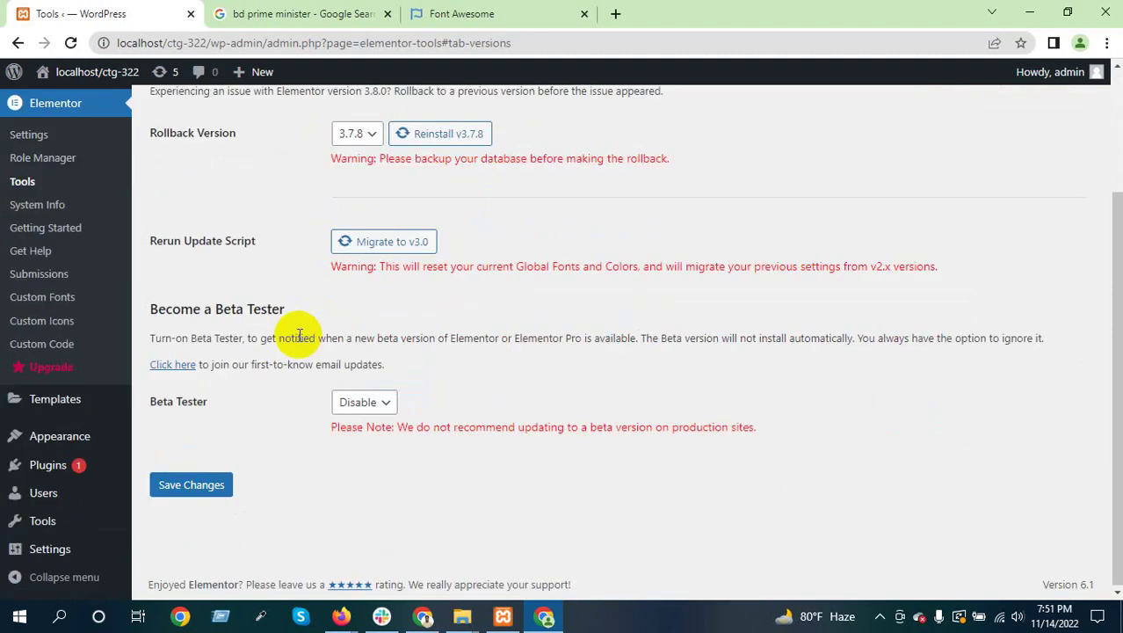
scroll(392, 341, up, 5)
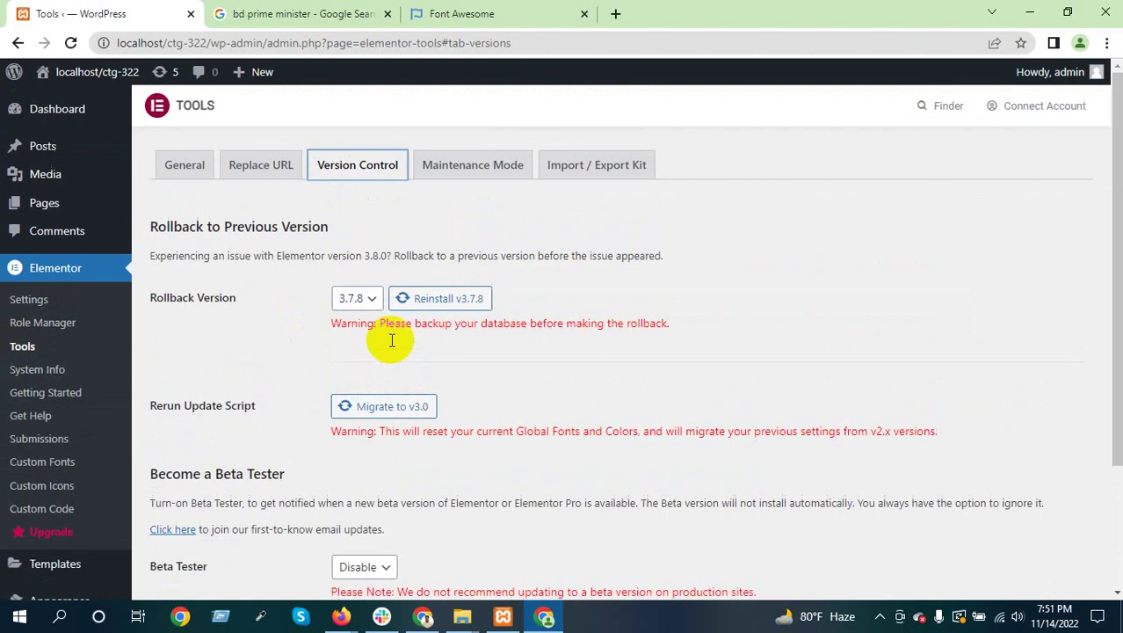
click(472, 166)
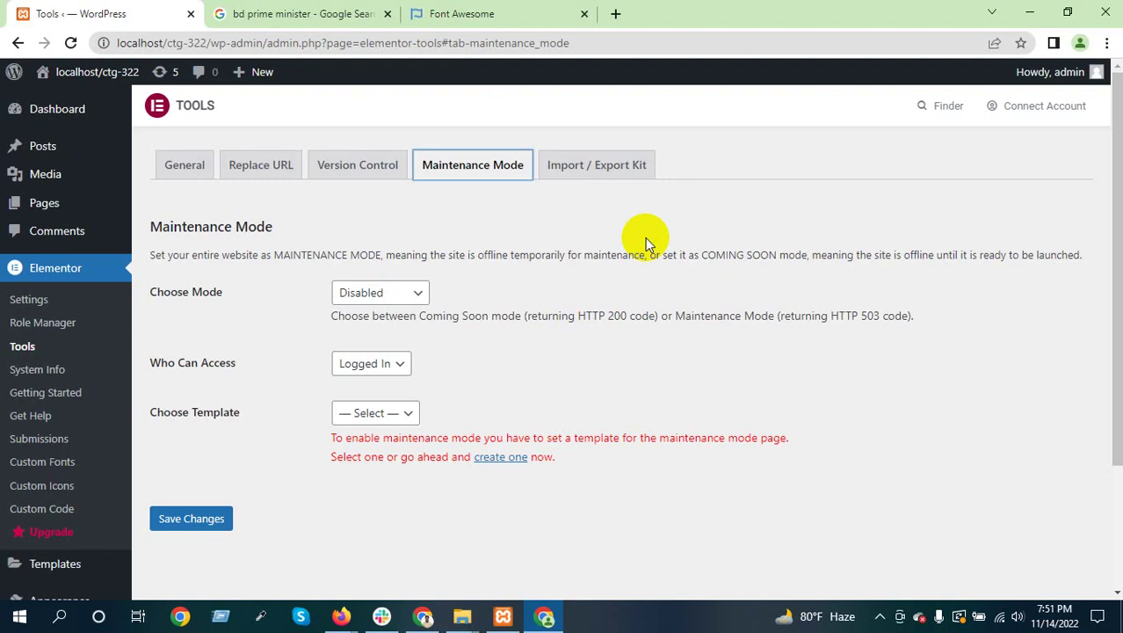
click(418, 295)
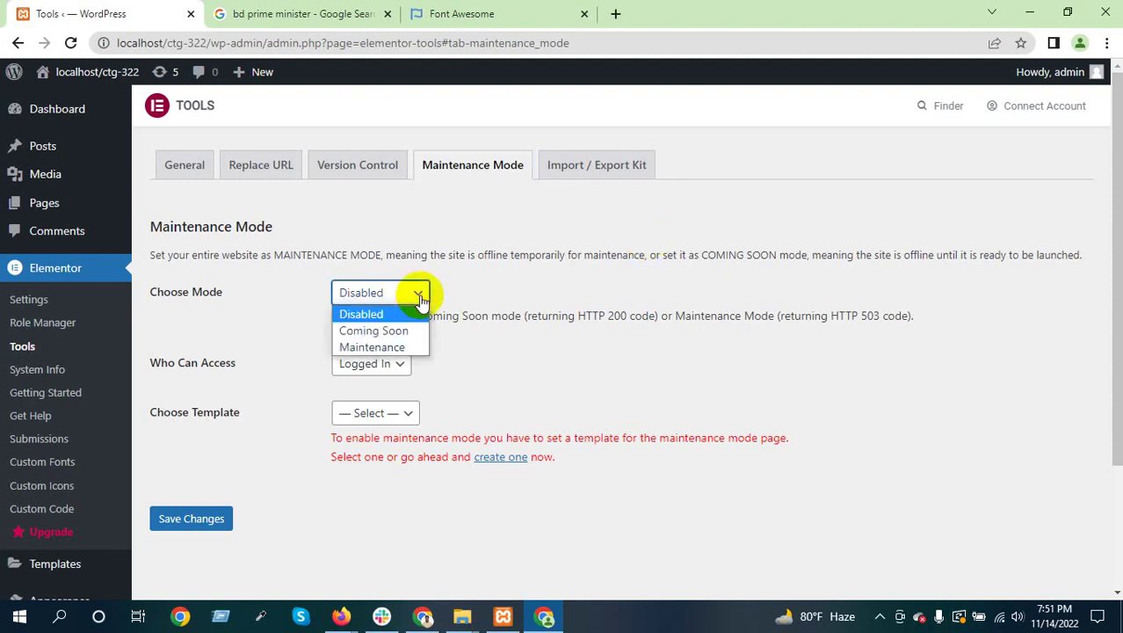
click(376, 347)
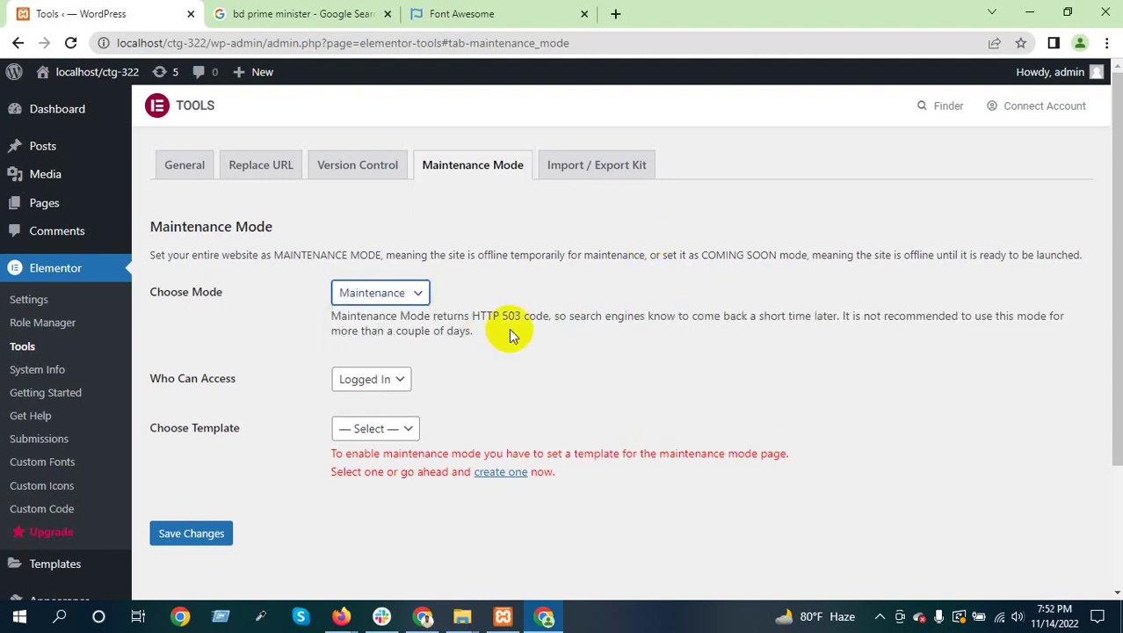
click(482, 309)
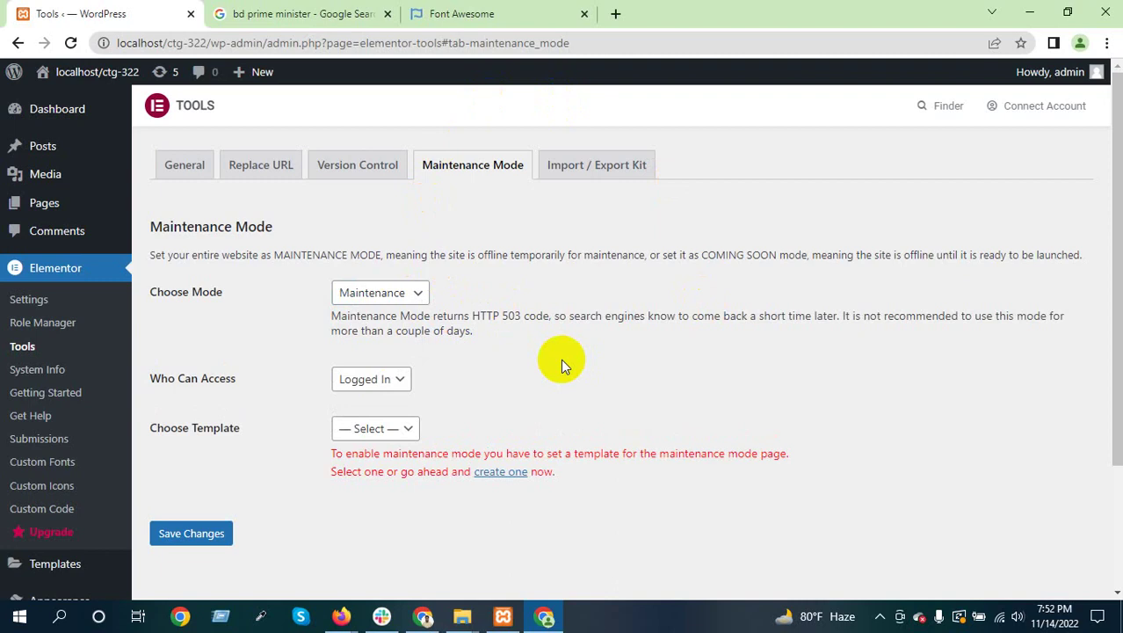
Reselect Maintenance, then switch Choose Mode back to Disabled
click(397, 291)
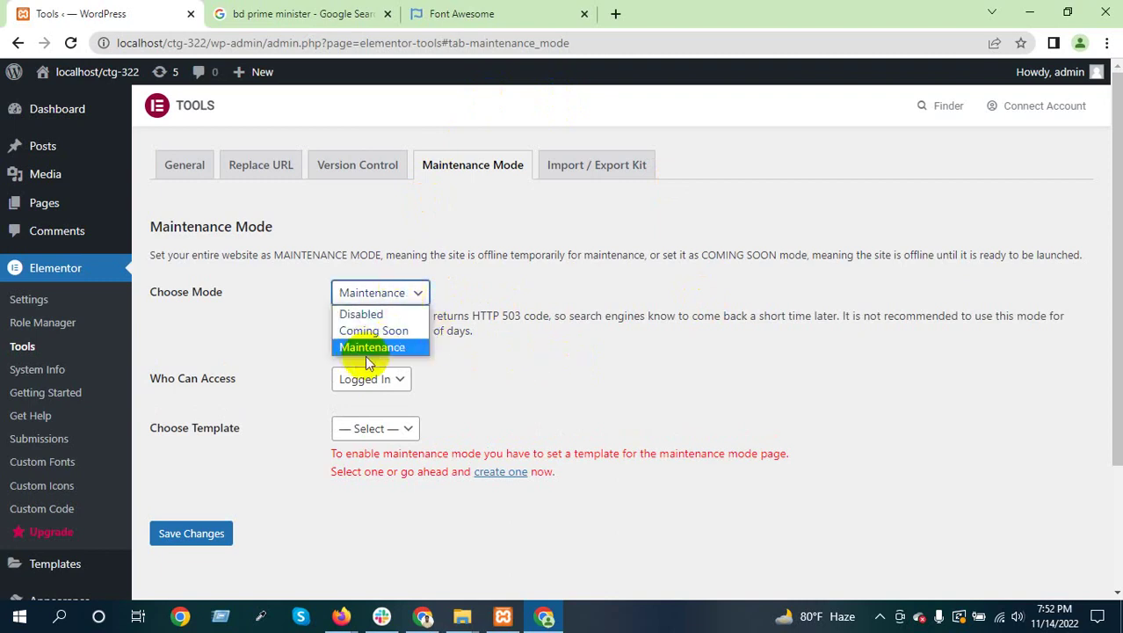
click(364, 350)
click(471, 318)
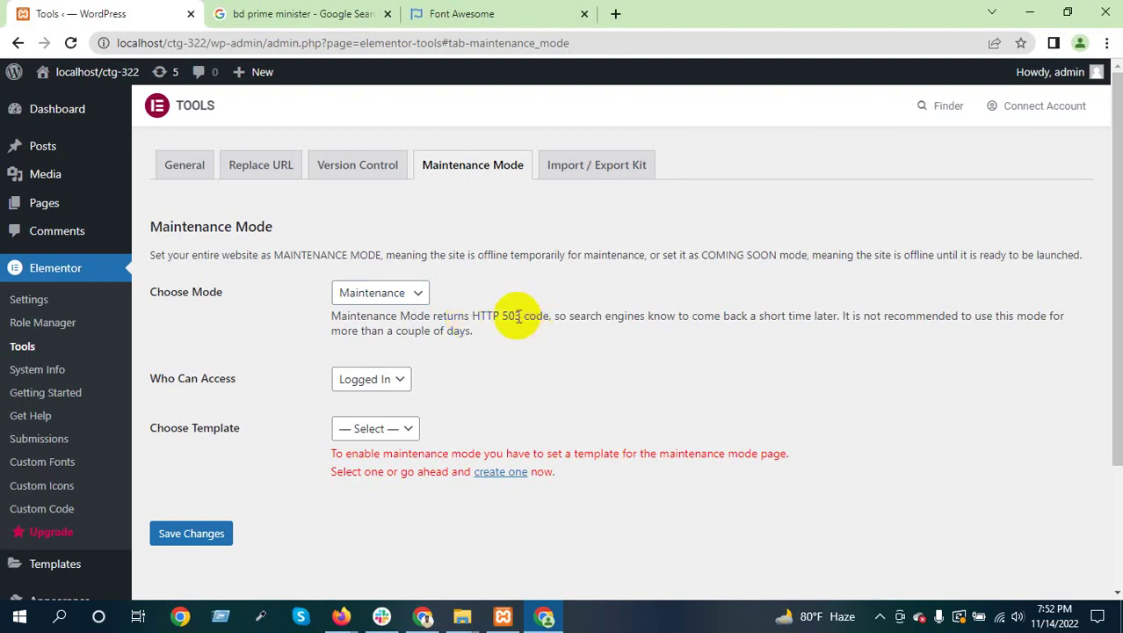
click(406, 296)
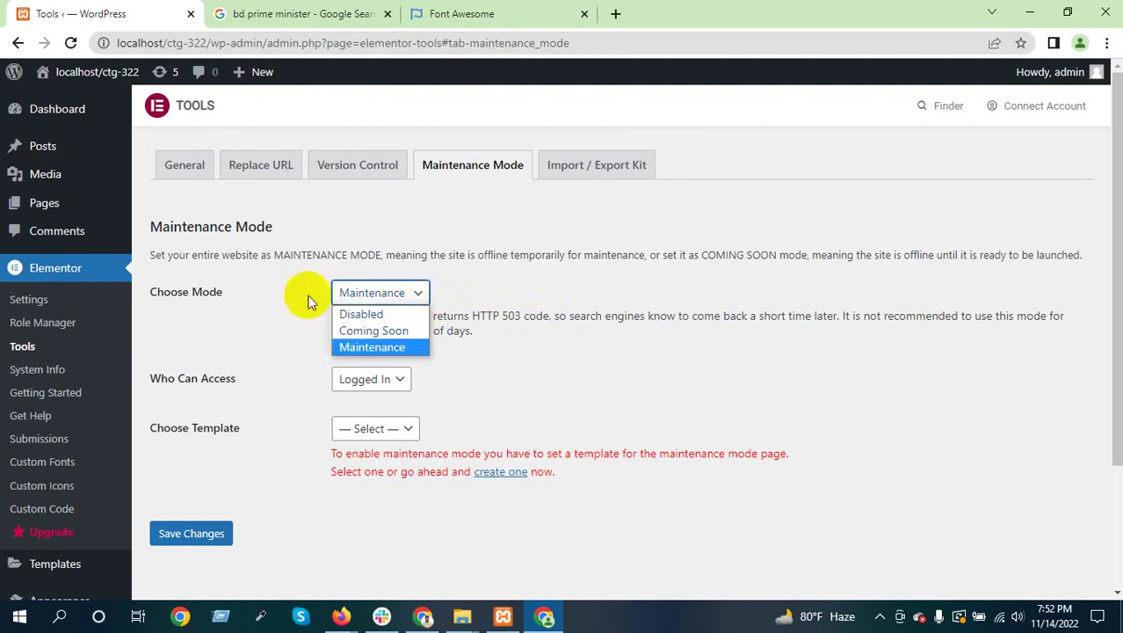
click(368, 292)
click(367, 296)
click(366, 314)
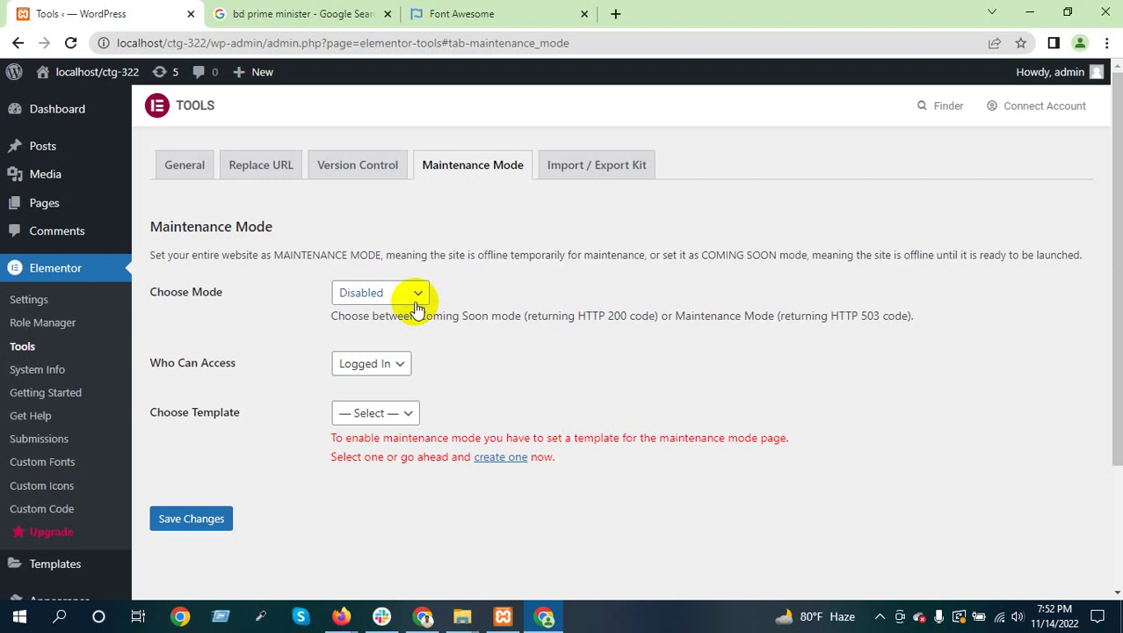
Switch Elementor's site mode to Maintenance
click(417, 296)
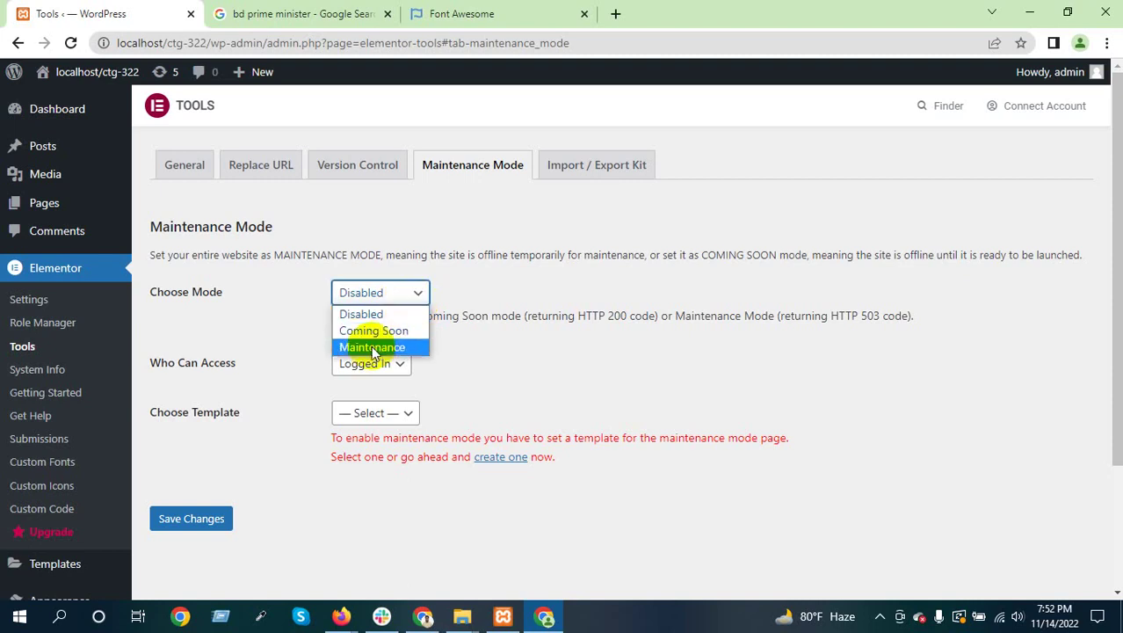
click(352, 346)
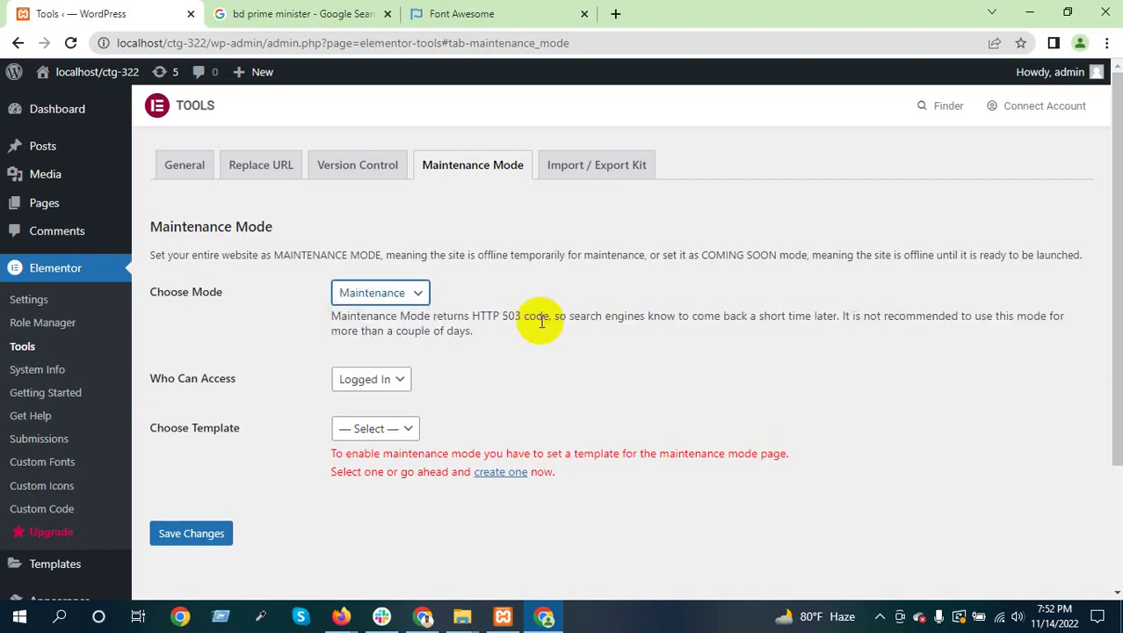
click(492, 321)
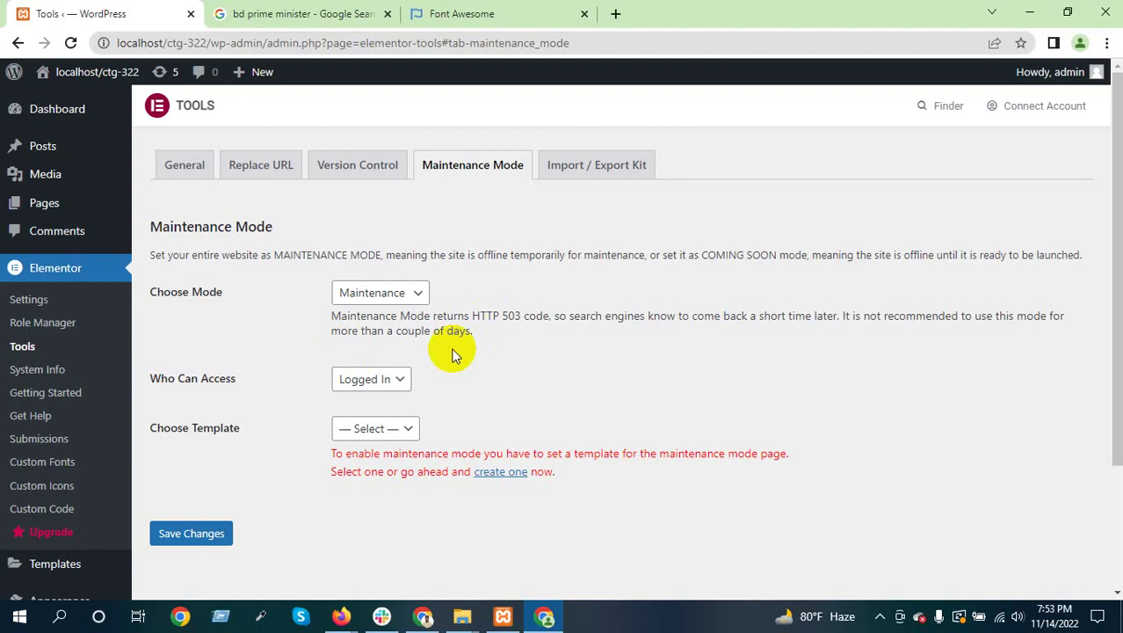
Set the site mode back to Disabled and bring up the Import / Export Kit tools
click(396, 295)
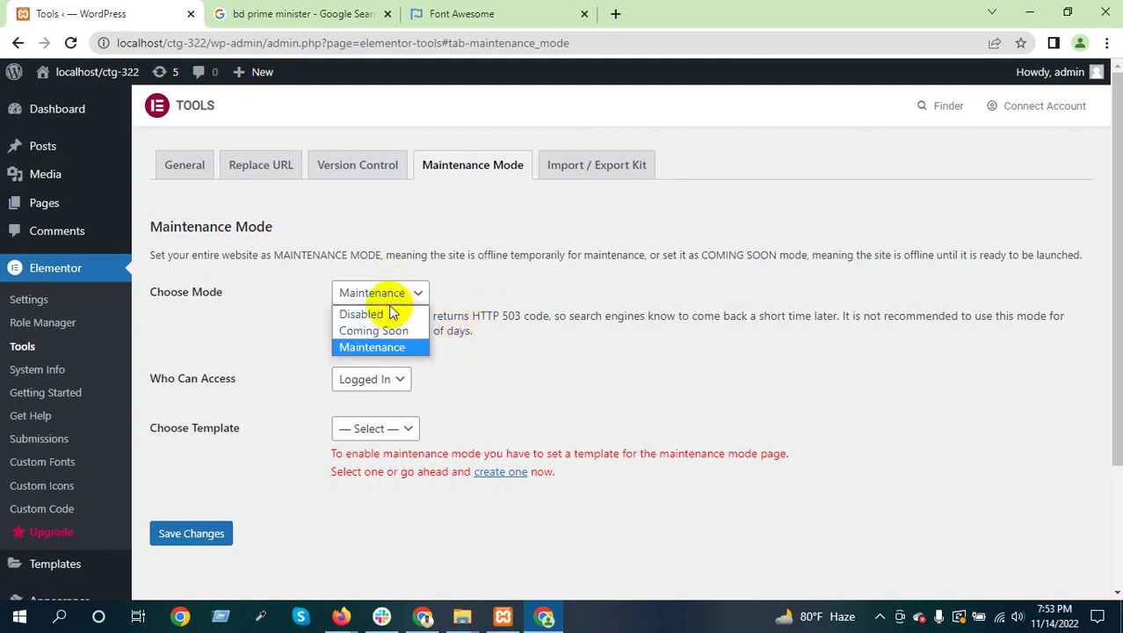
click(362, 312)
click(570, 298)
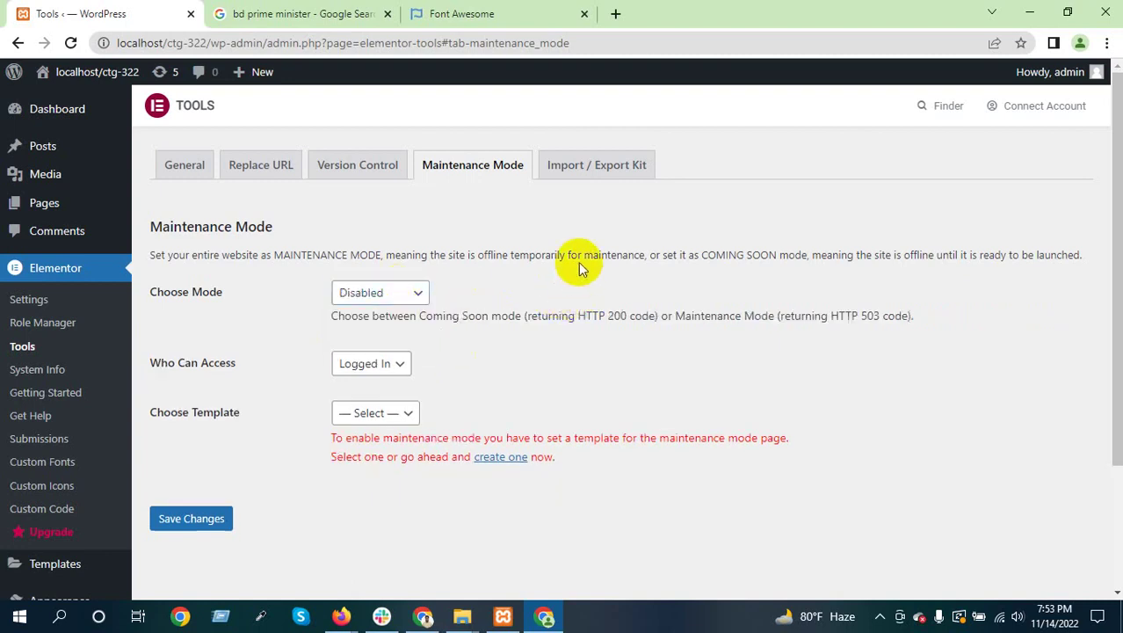
click(603, 182)
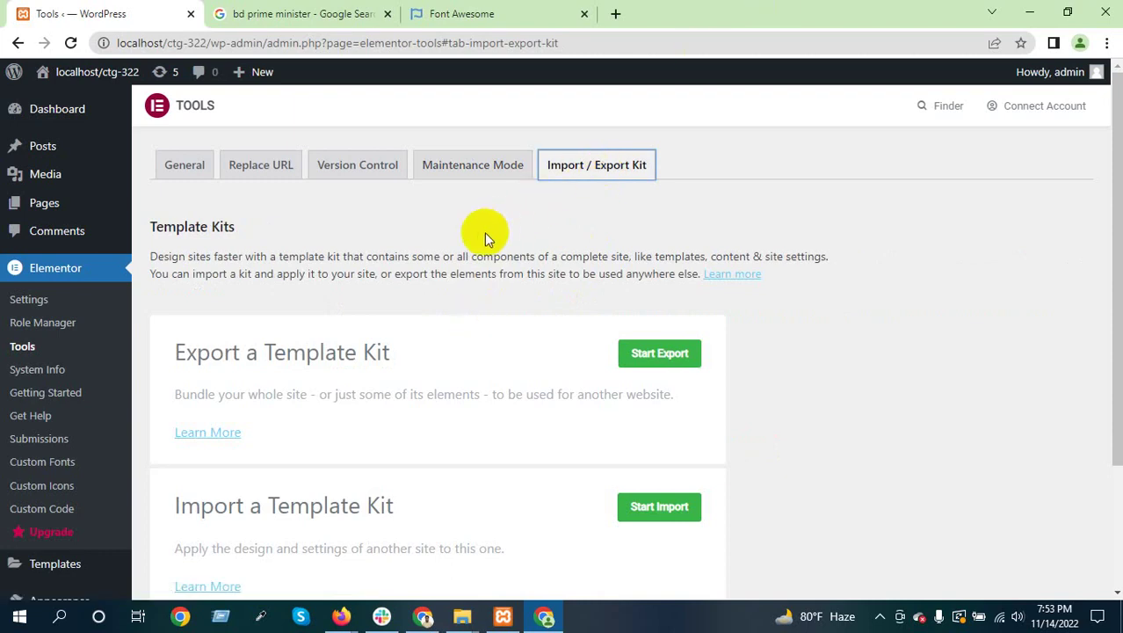
scroll(489, 239, down, 3)
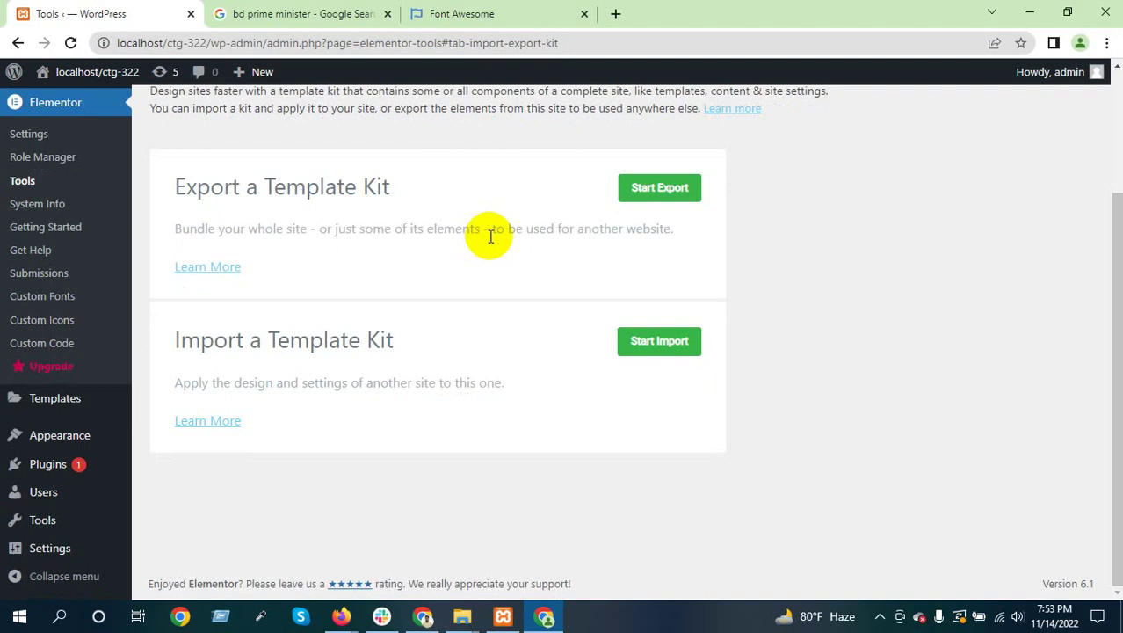
scroll(475, 245, up, 3)
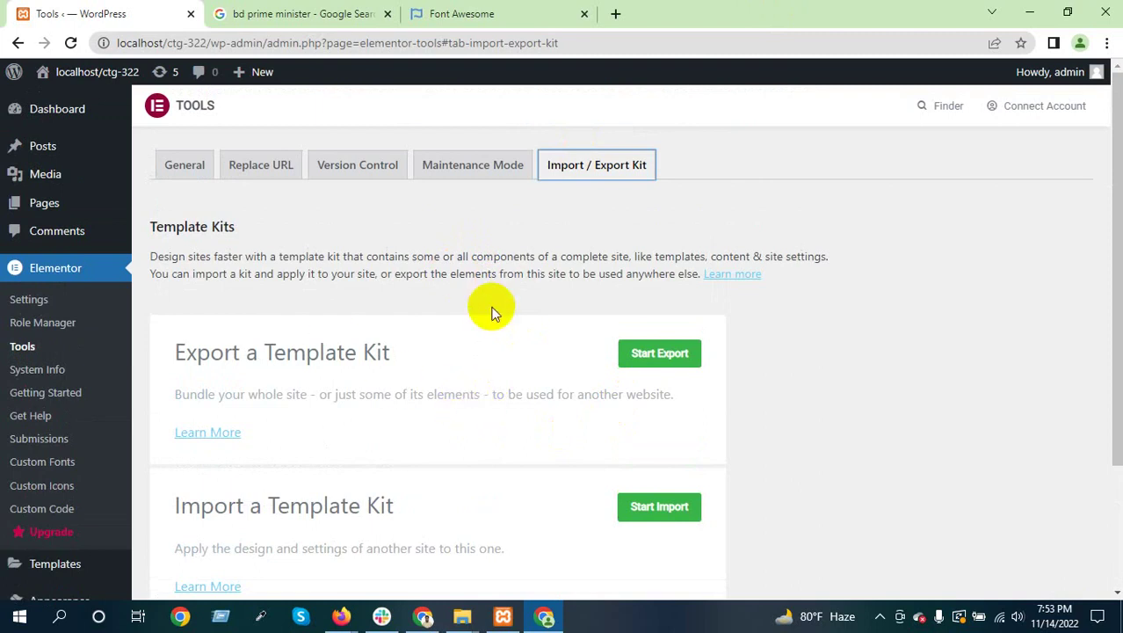
scroll(495, 308, down, 2)
scroll(495, 307, down, 1)
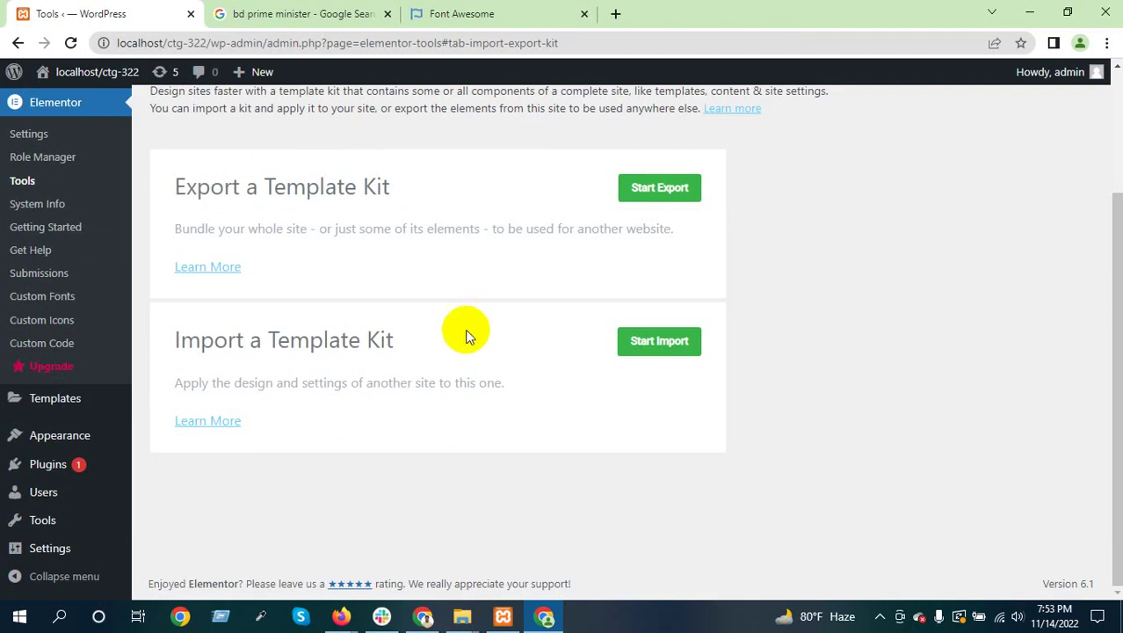
scroll(467, 329, up, 1)
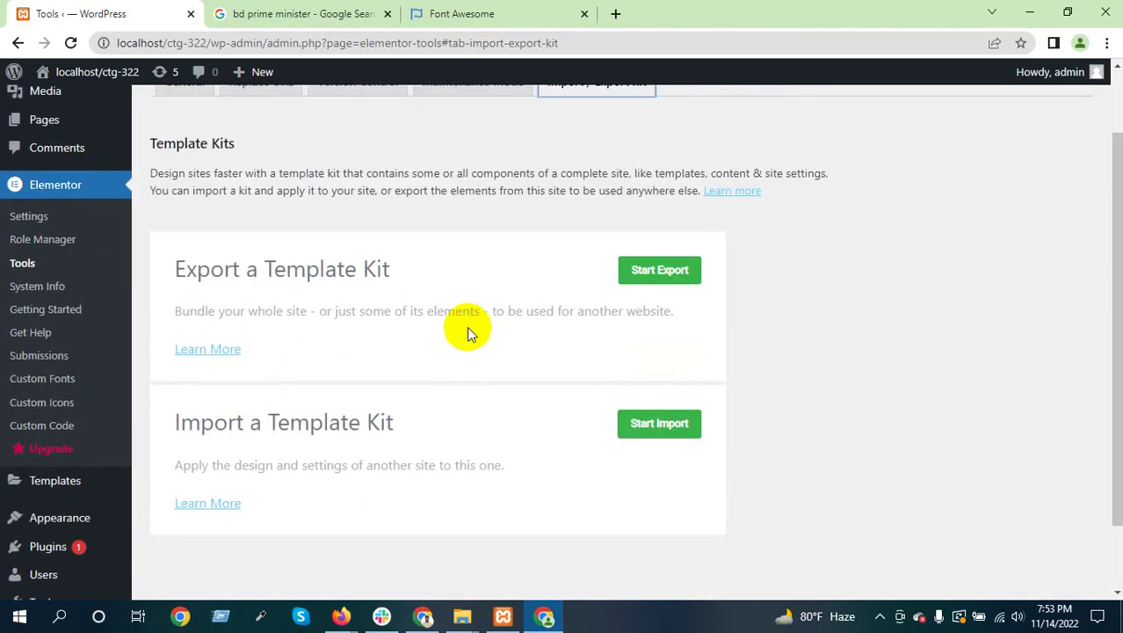
scroll(466, 326, down, 1)
scroll(435, 335, up, 2)
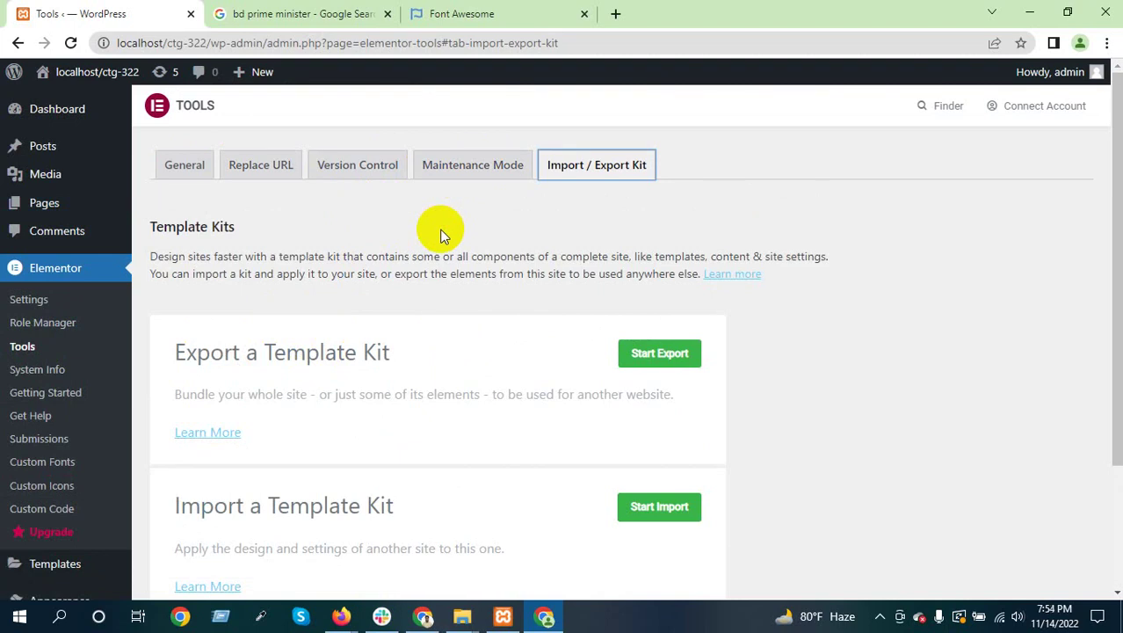
scroll(325, 348, down, 2)
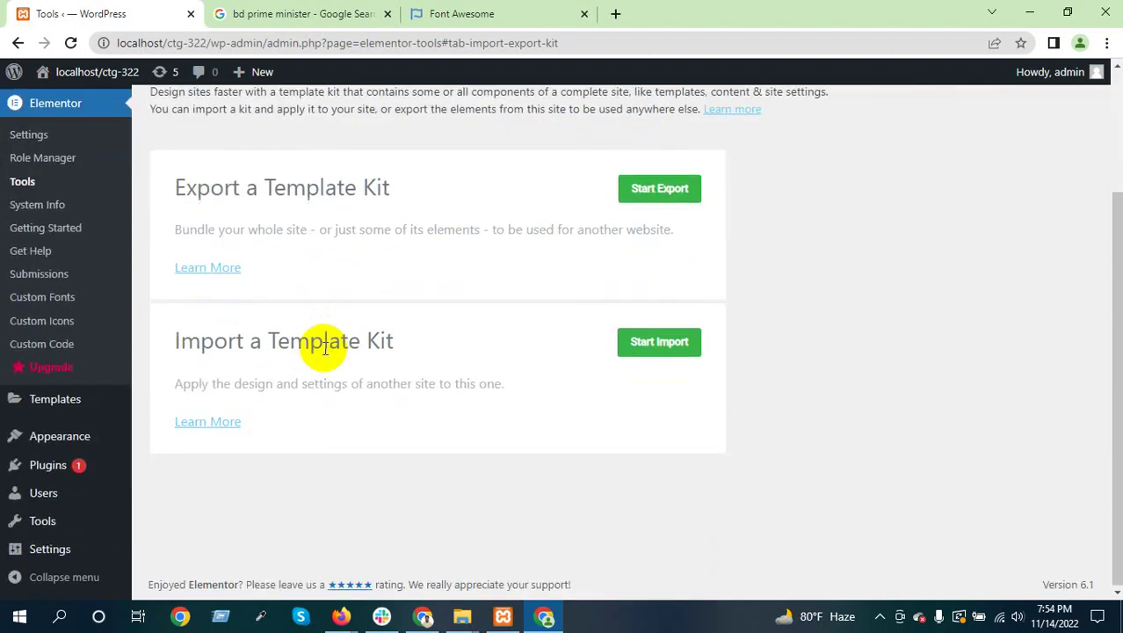
scroll(324, 348, up, 2)
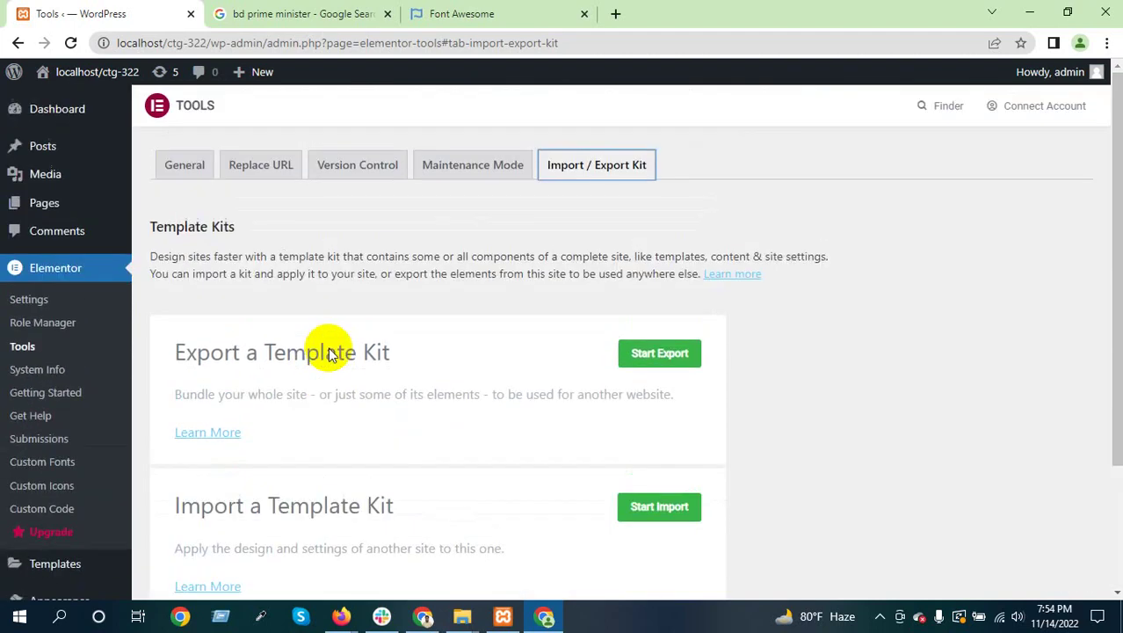
click(50, 375)
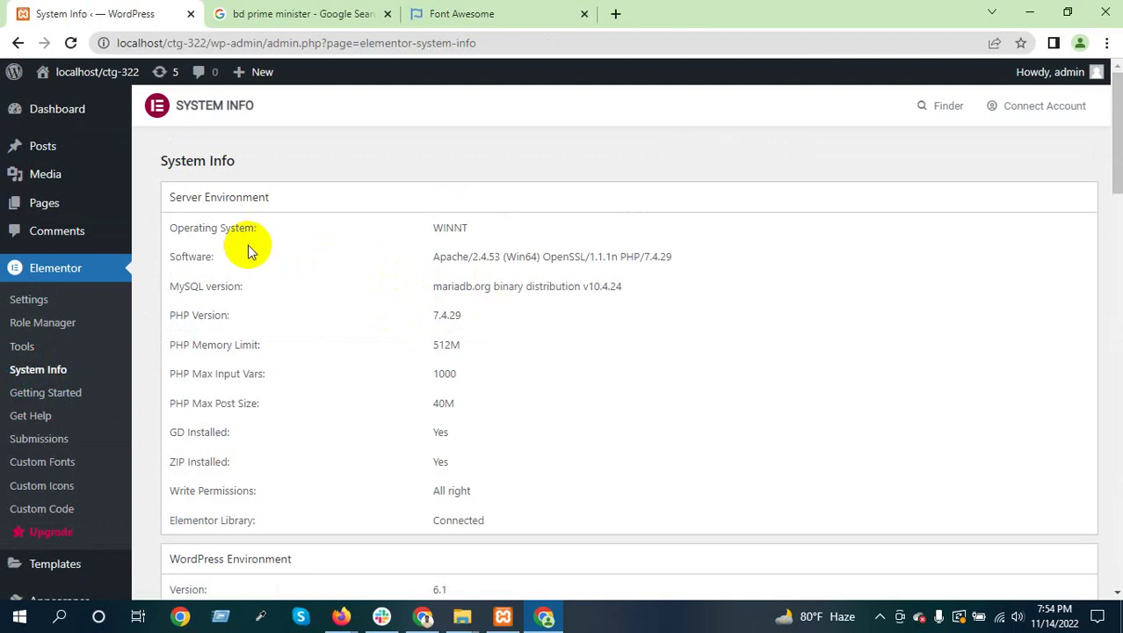
drag(417, 231, 510, 236)
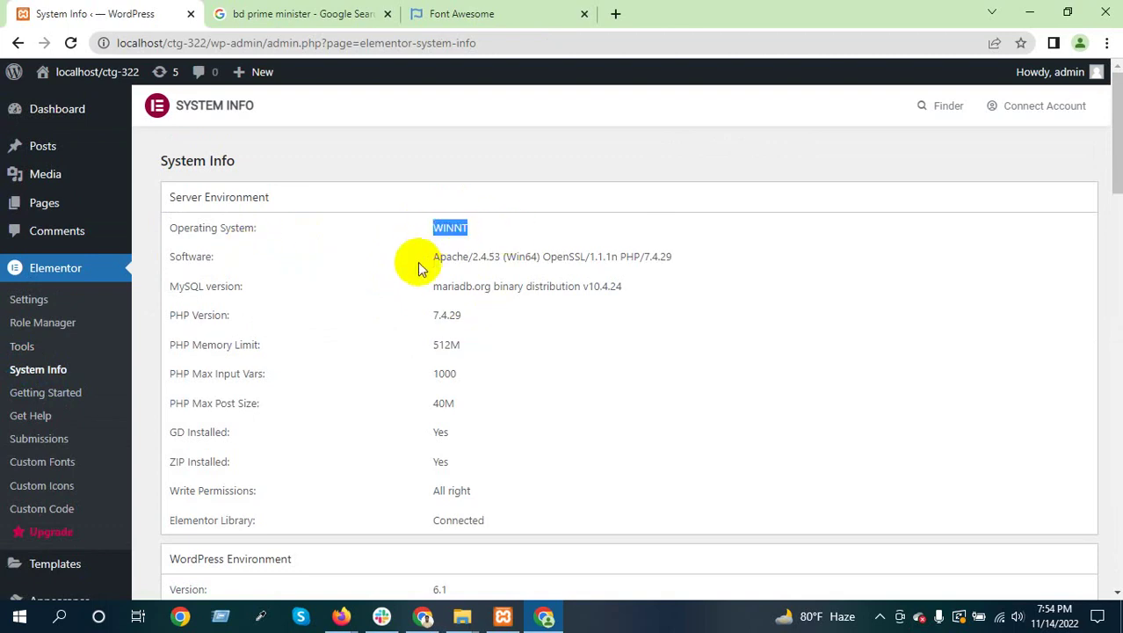
drag(417, 259, 670, 257)
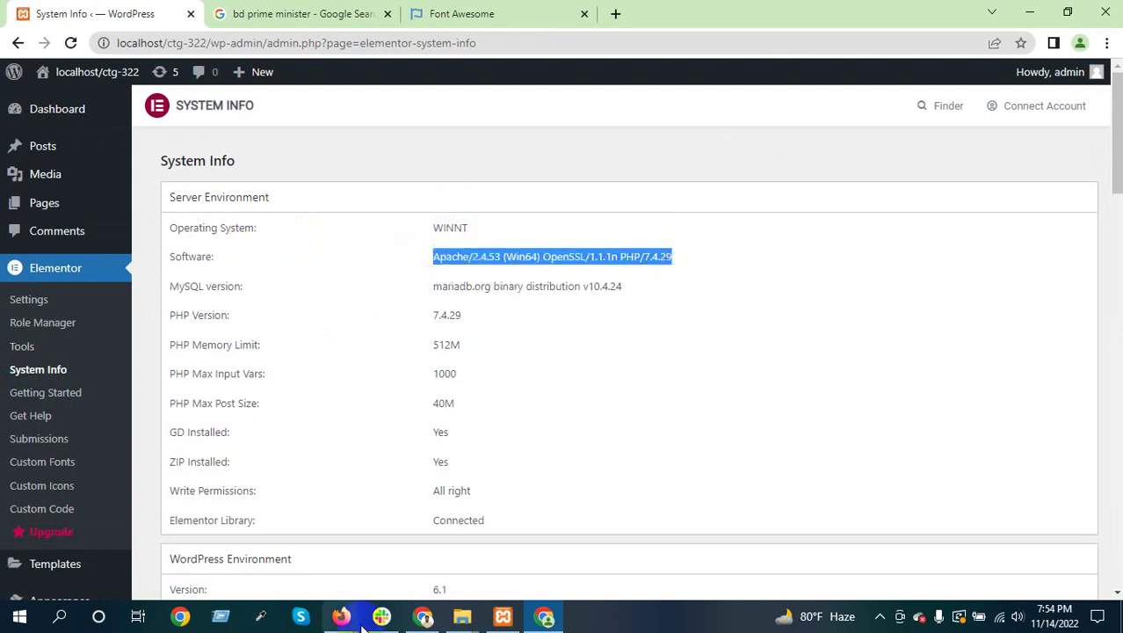
click(503, 616)
click(751, 7)
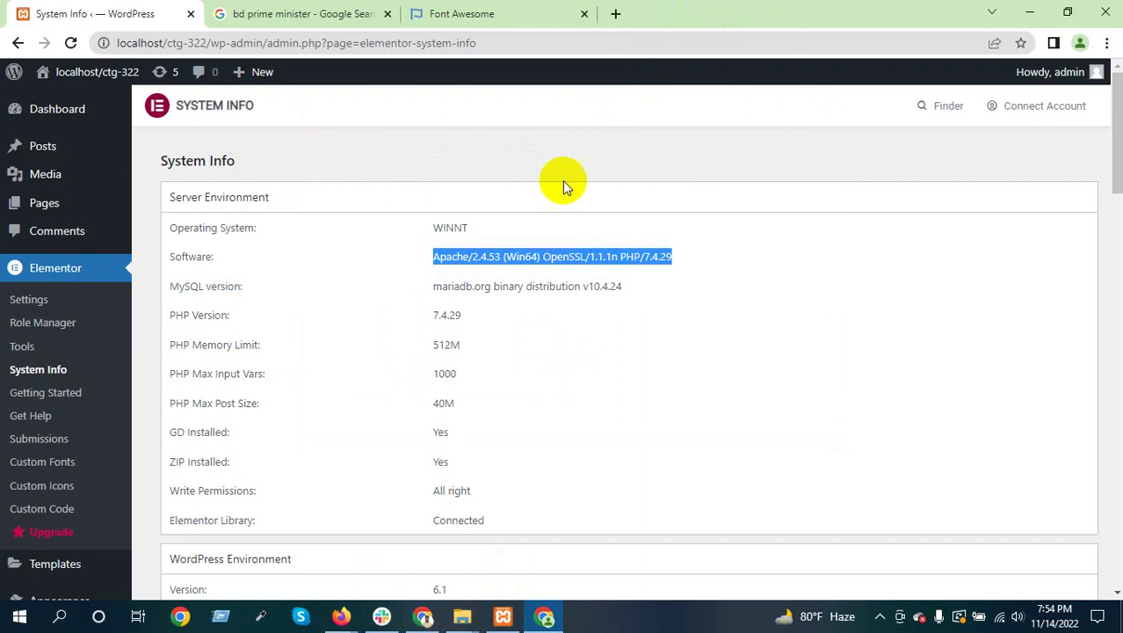
click(311, 295)
drag(186, 290, 346, 288)
drag(465, 290, 639, 293)
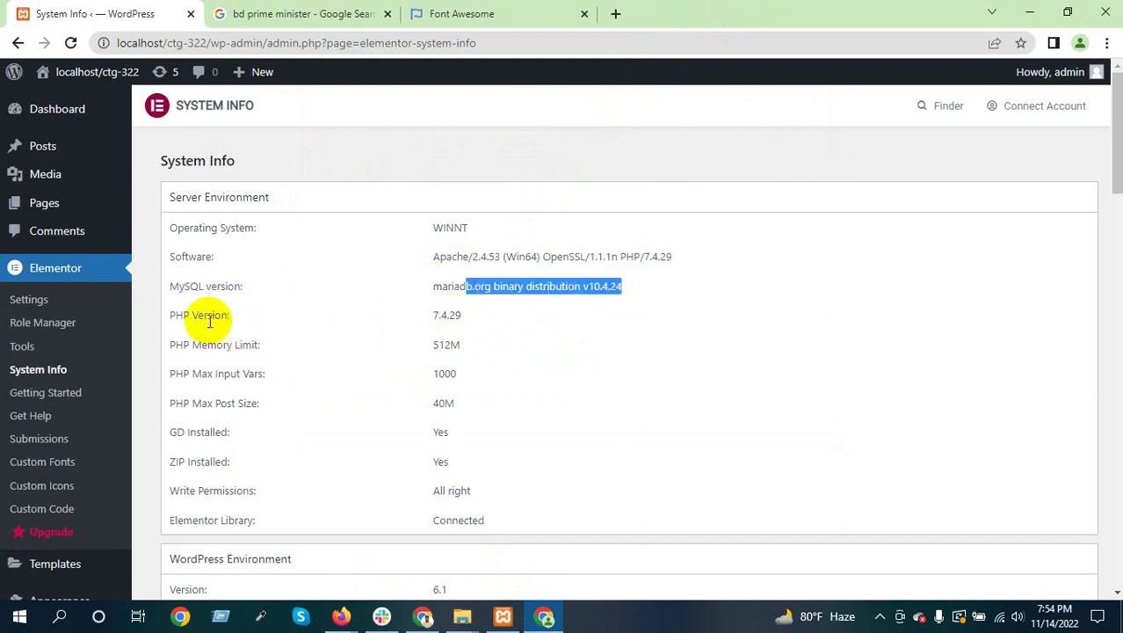
drag(206, 319, 406, 306)
click(453, 309)
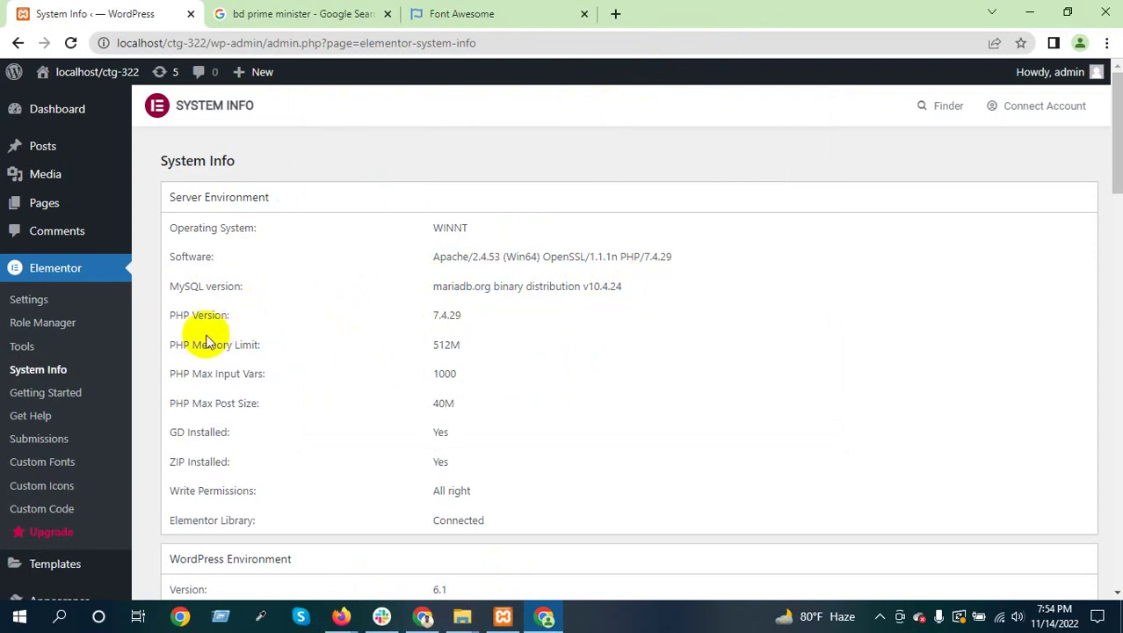
drag(175, 344, 467, 351)
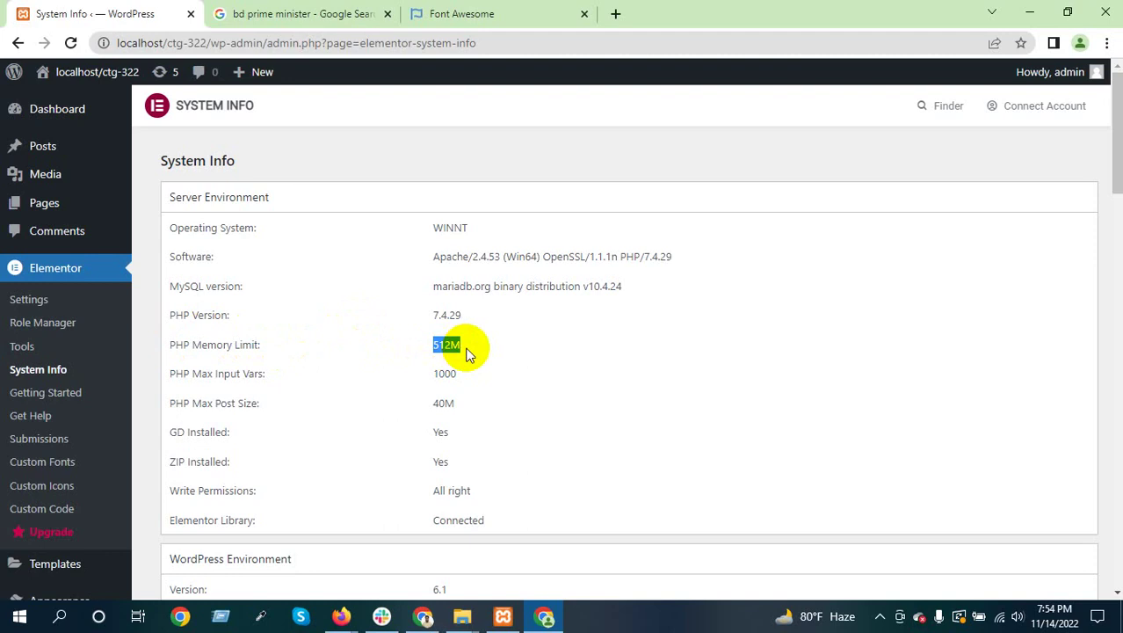
click(466, 352)
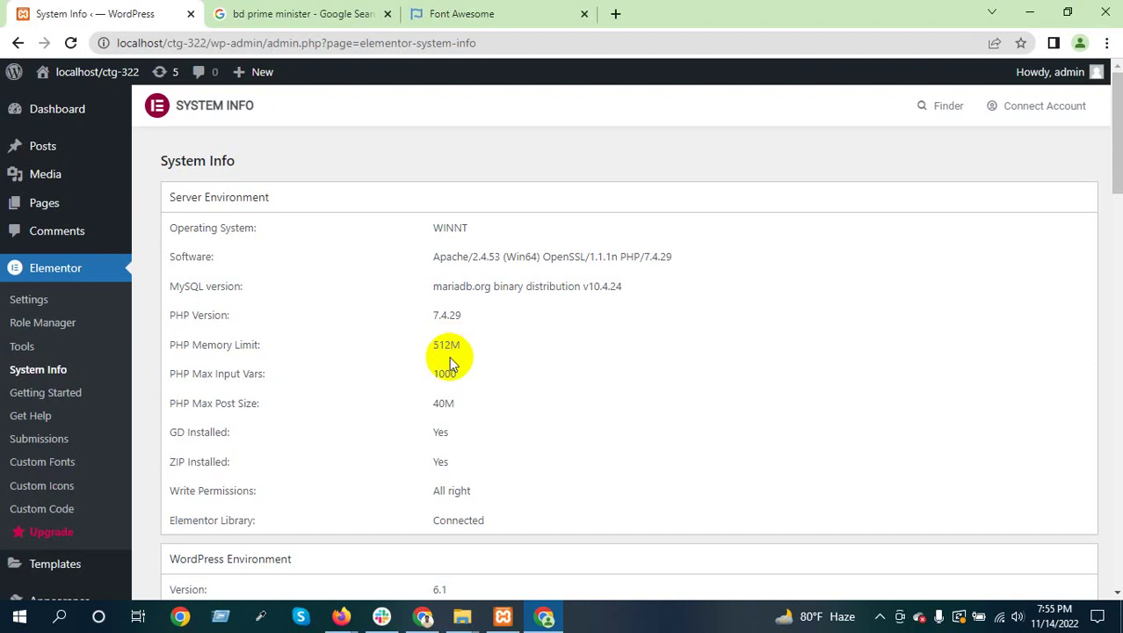
click(439, 349)
double_click(438, 349)
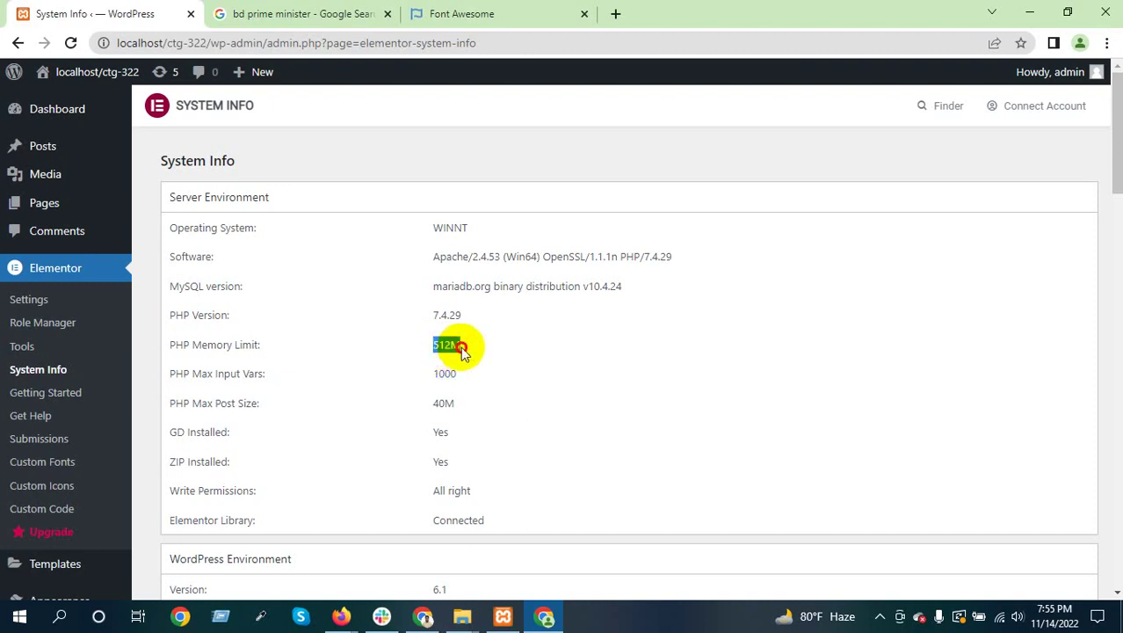
click(459, 345)
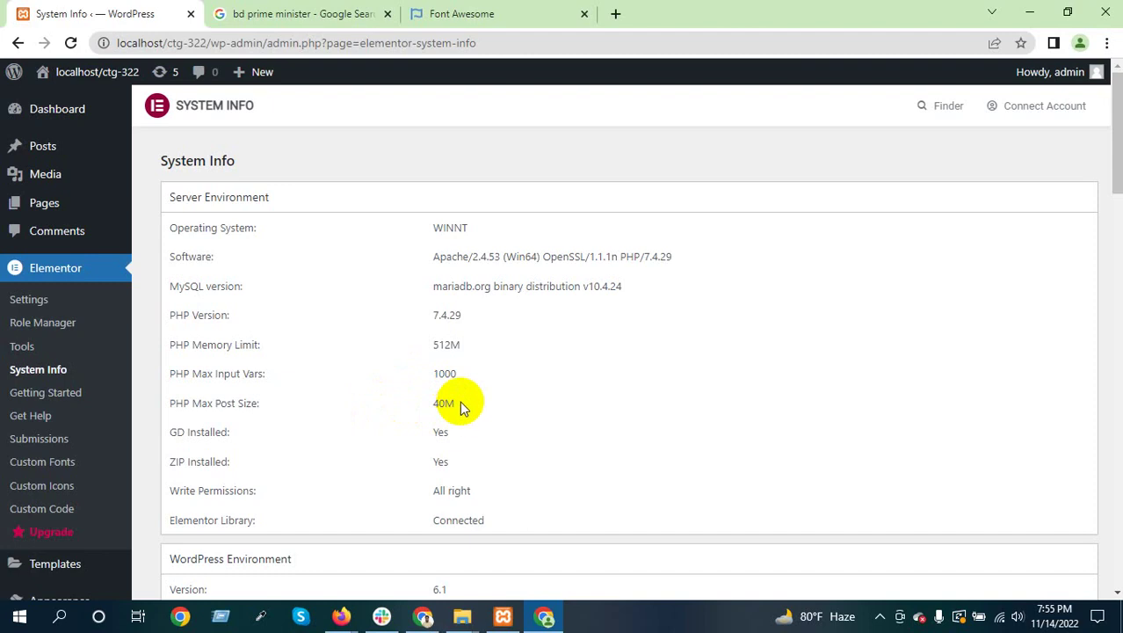
drag(464, 407, 420, 402)
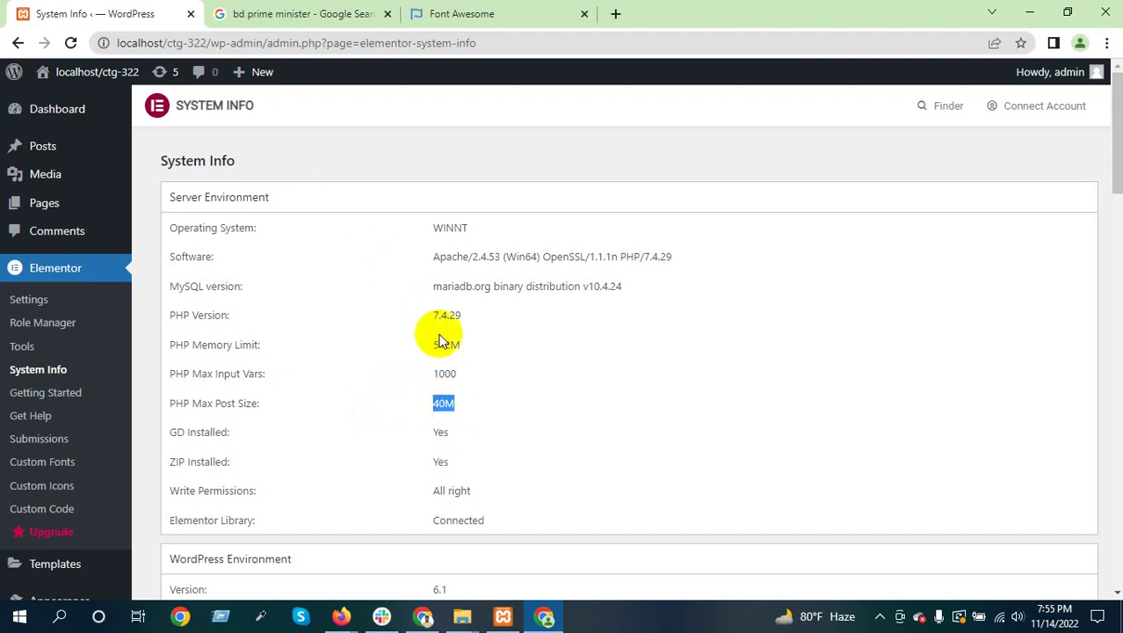
click(461, 405)
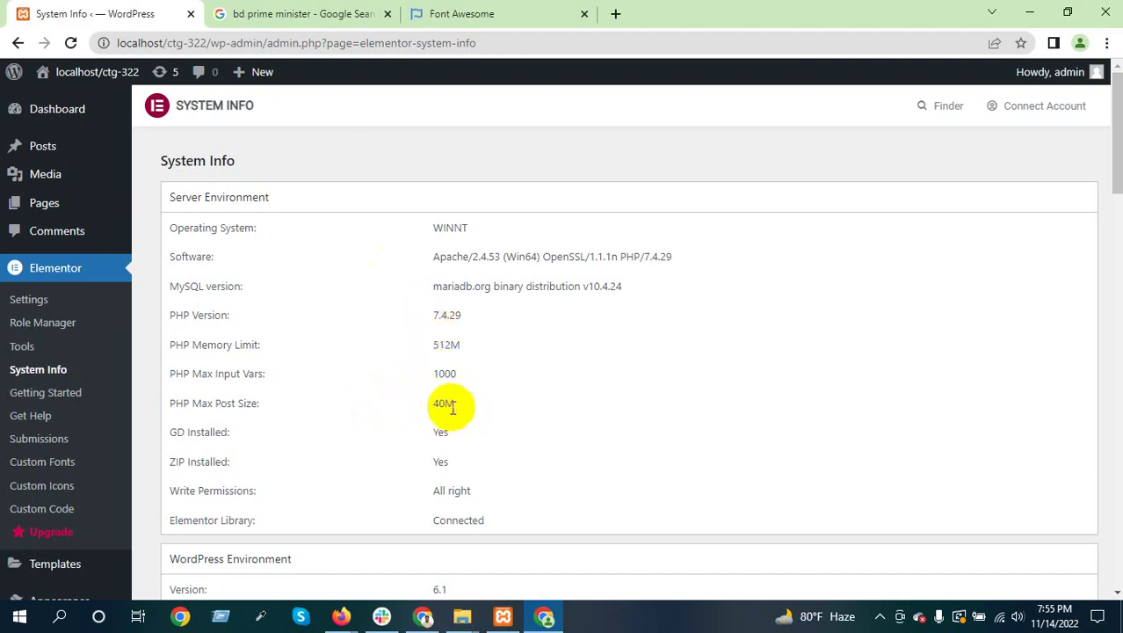
drag(428, 405, 479, 404)
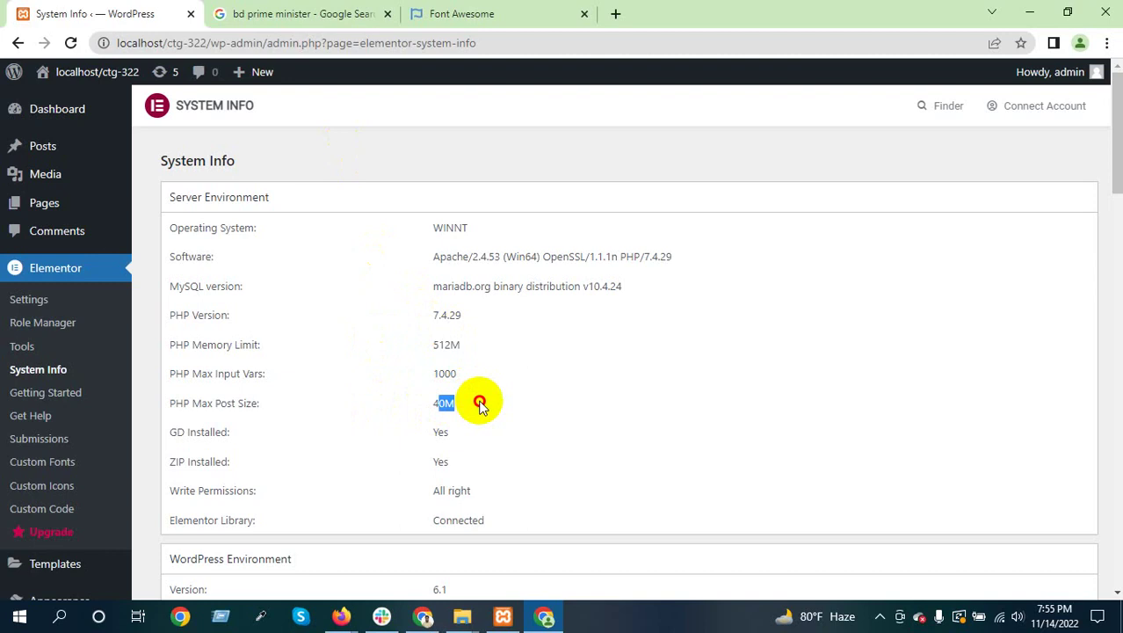
click(479, 405)
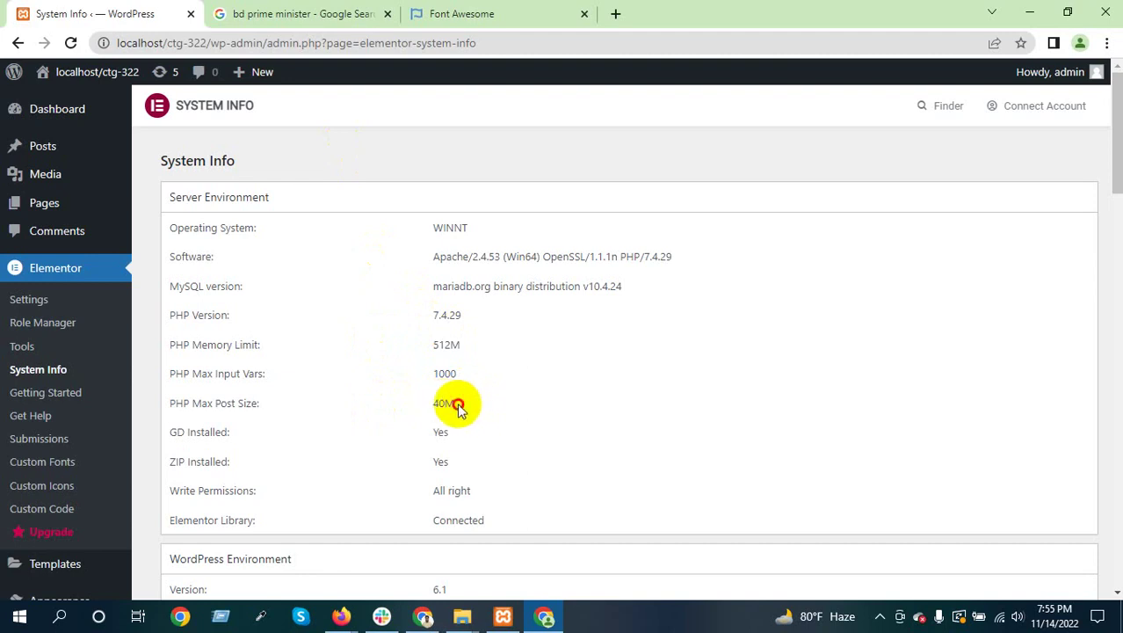
double_click(461, 405)
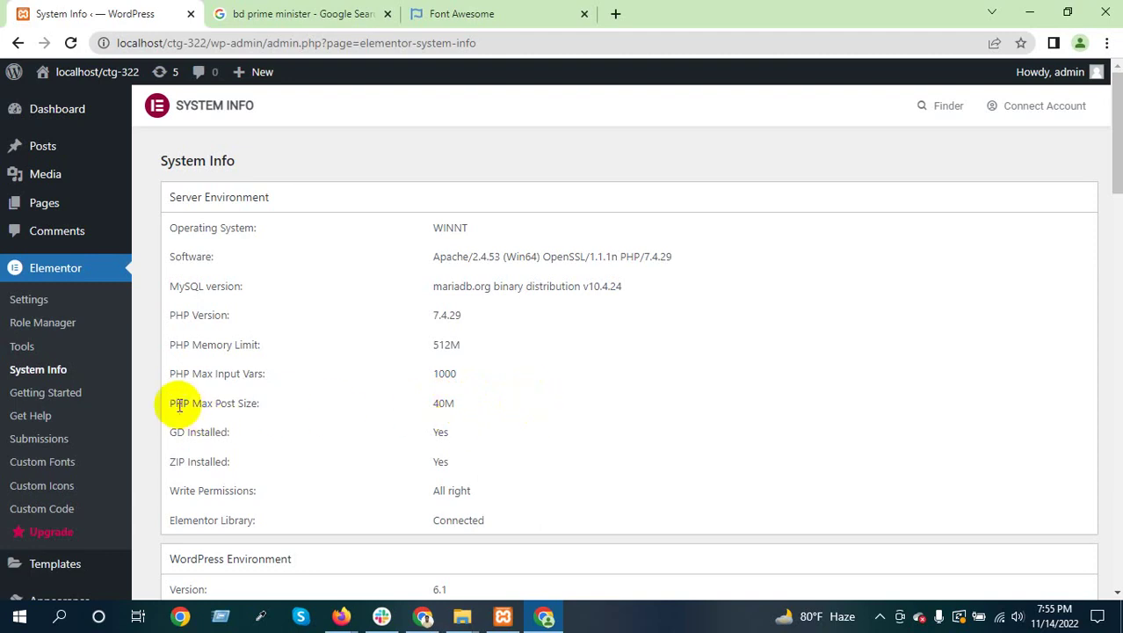
drag(175, 403, 263, 407)
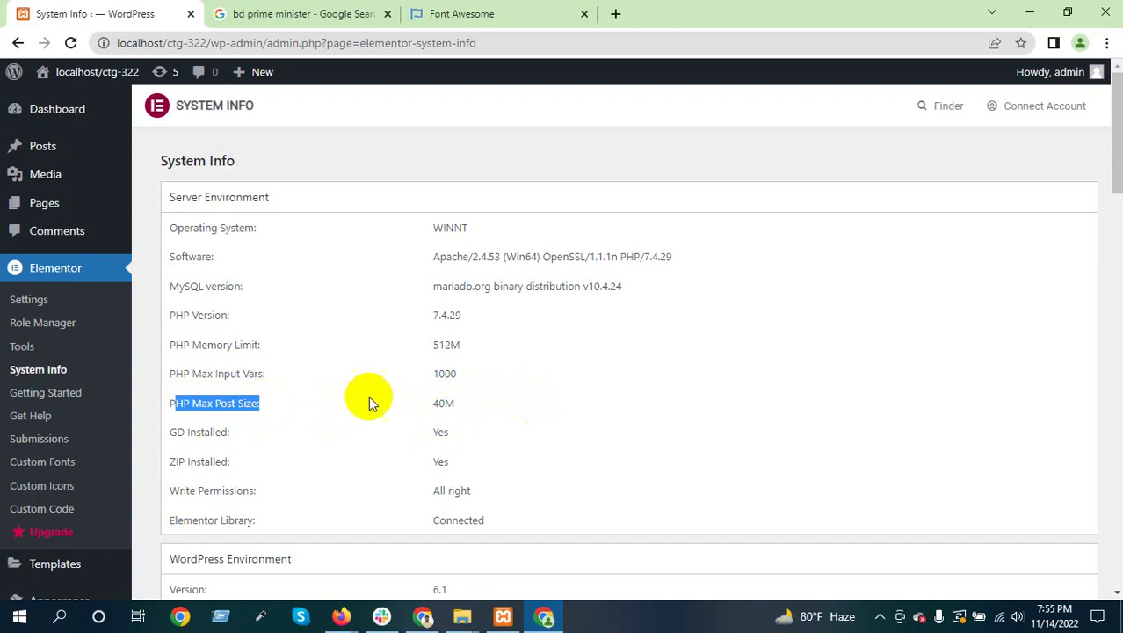
drag(433, 403, 454, 404)
click(482, 404)
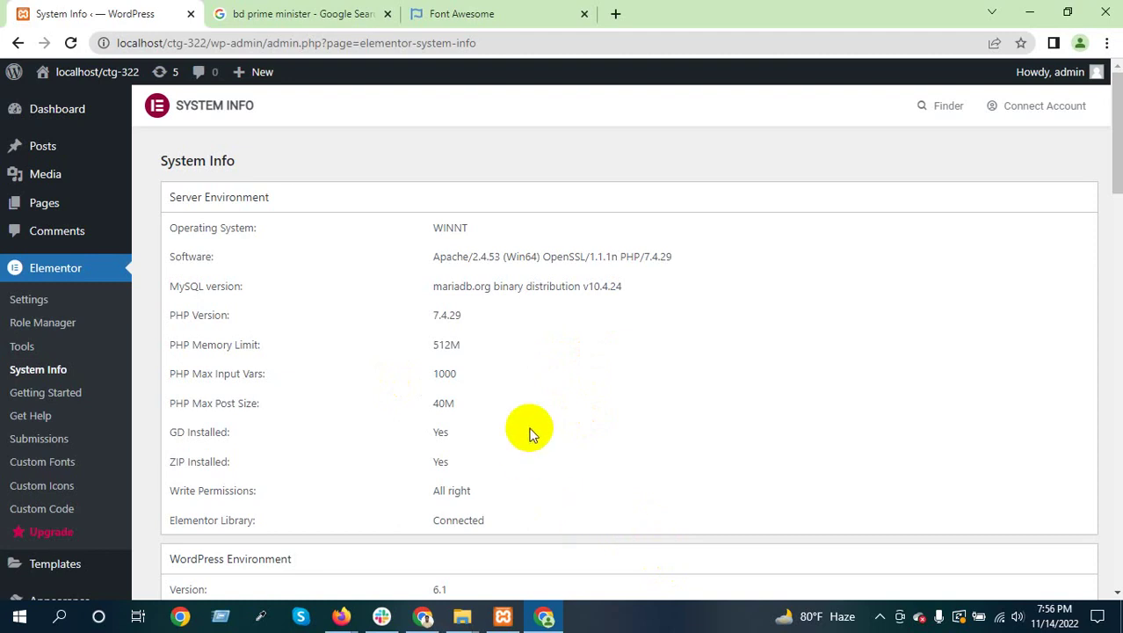
scroll(525, 426, down, 2)
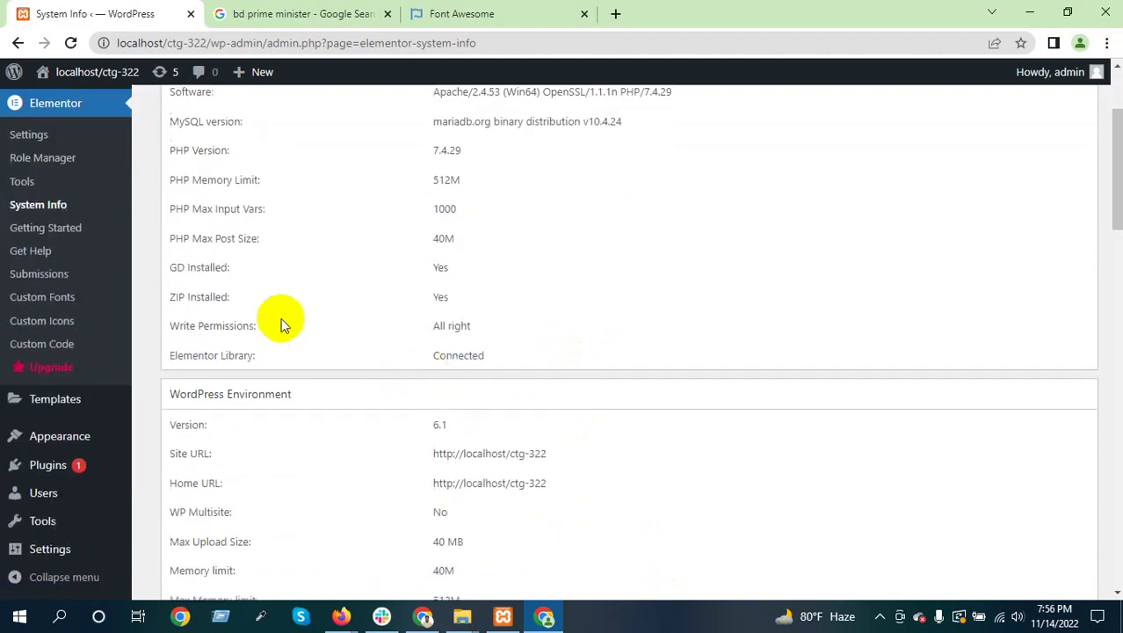
drag(170, 296, 226, 297)
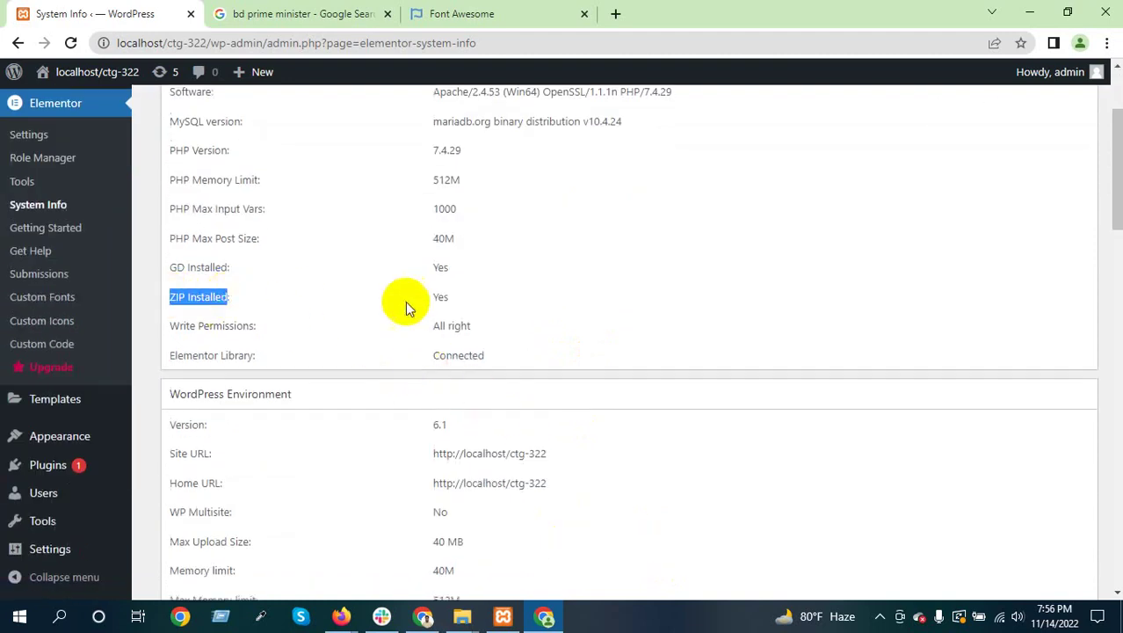
drag(436, 297, 463, 297)
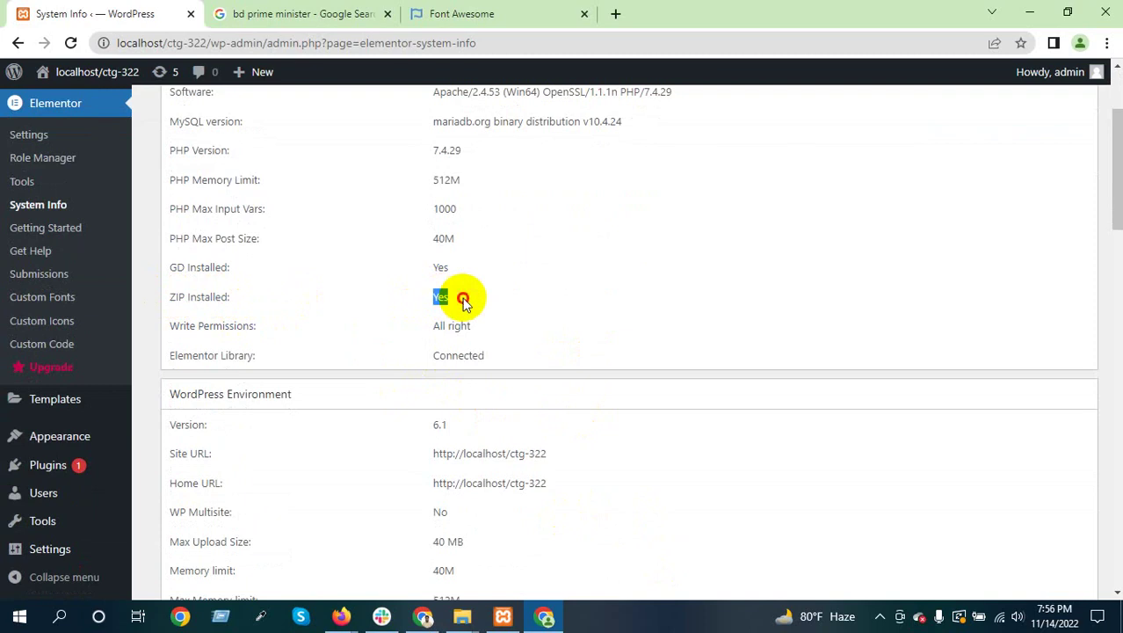
click(454, 303)
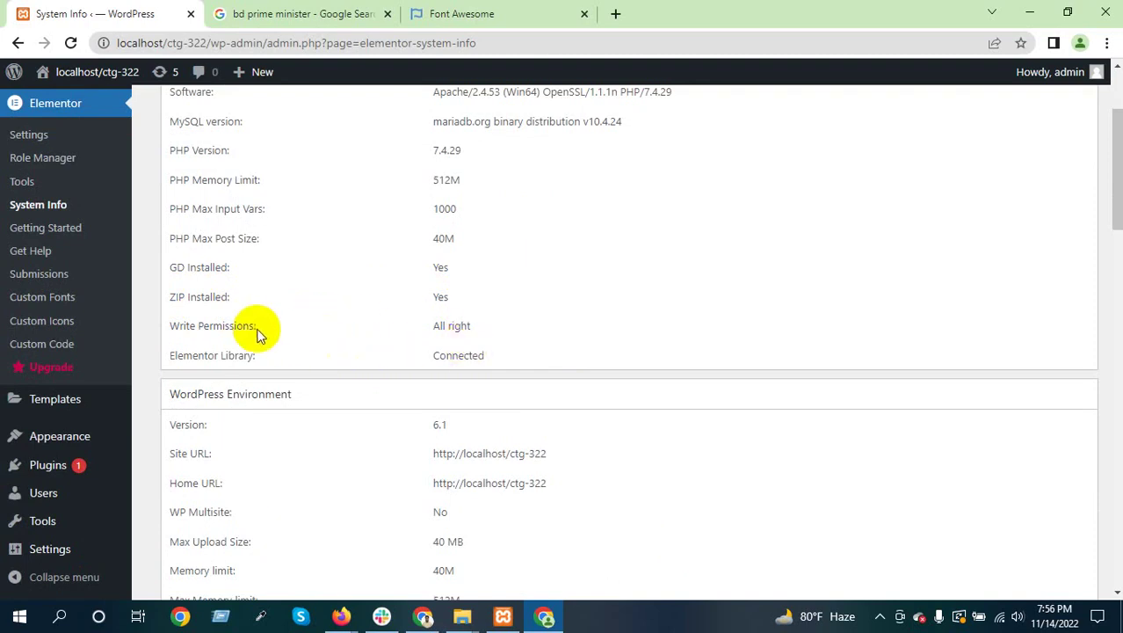
scroll(258, 332, down, 2)
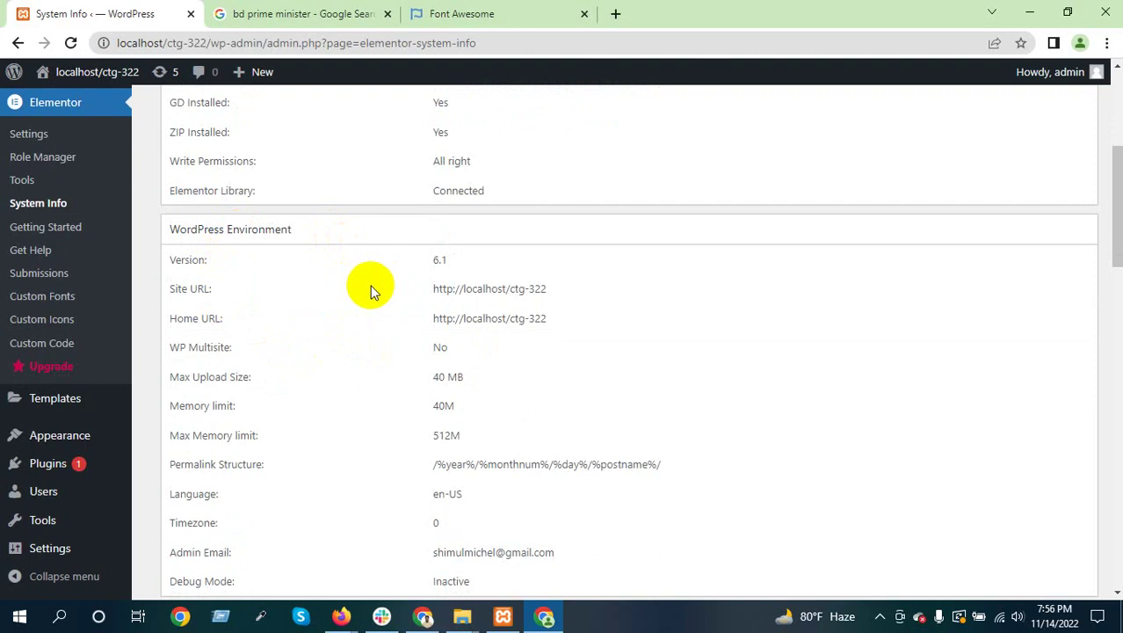
double_click(439, 260)
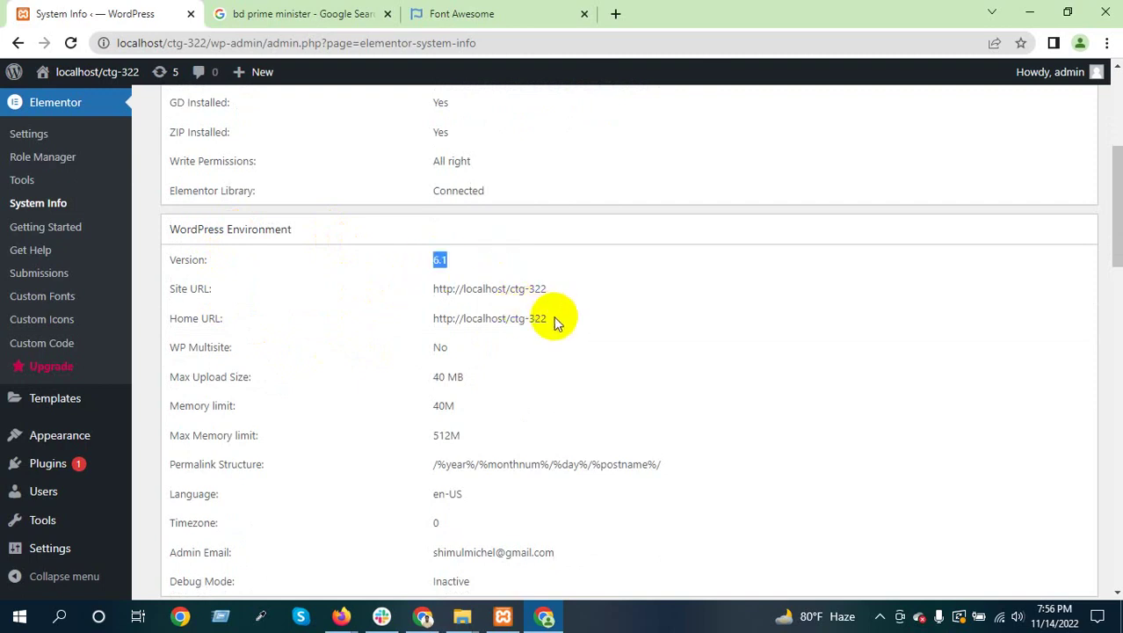
drag(556, 318, 428, 320)
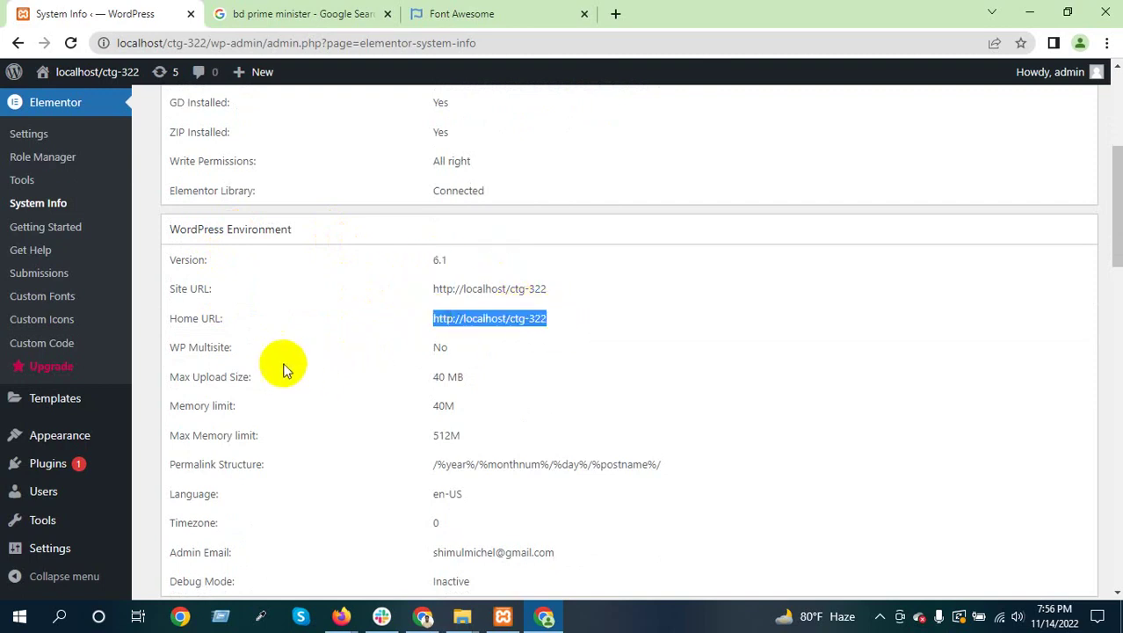
double_click(444, 348)
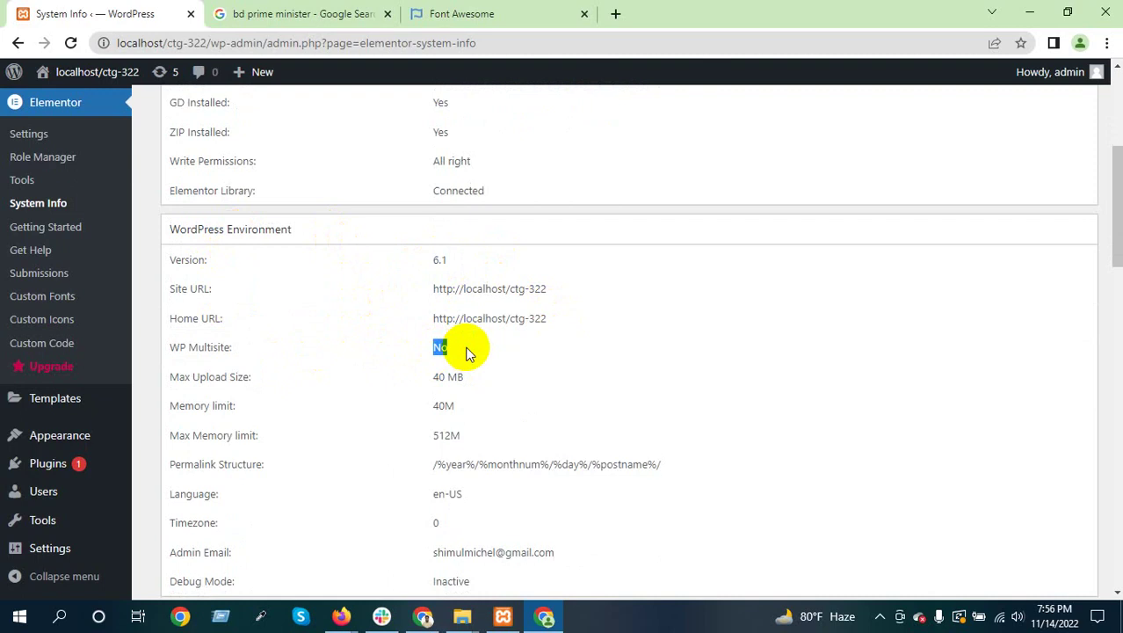
click(283, 344)
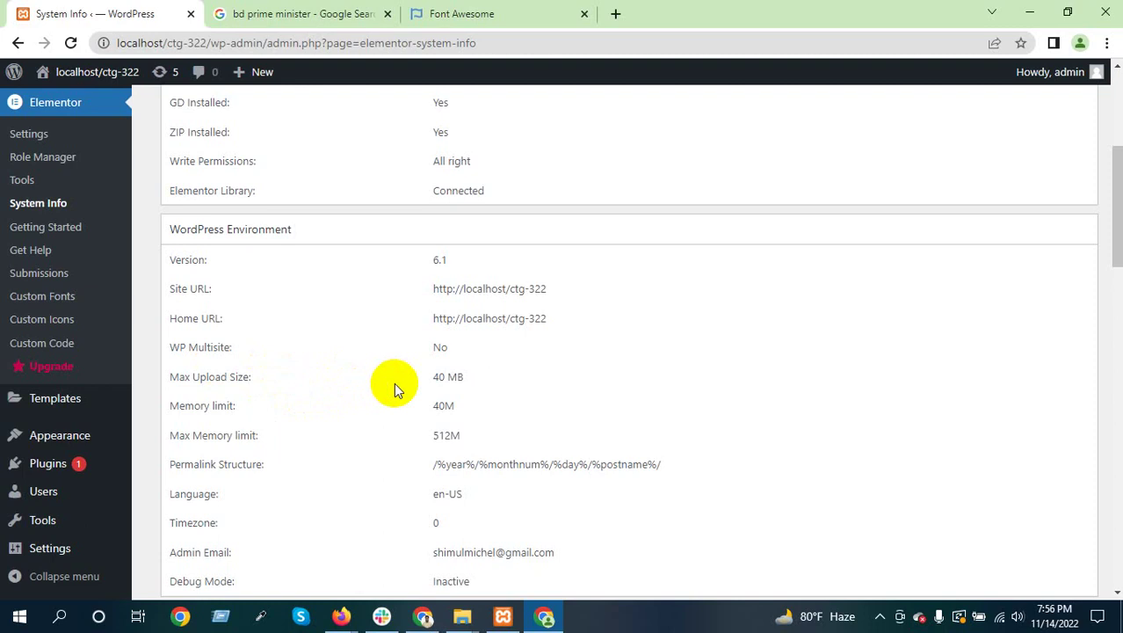
scroll(394, 382, down, 2)
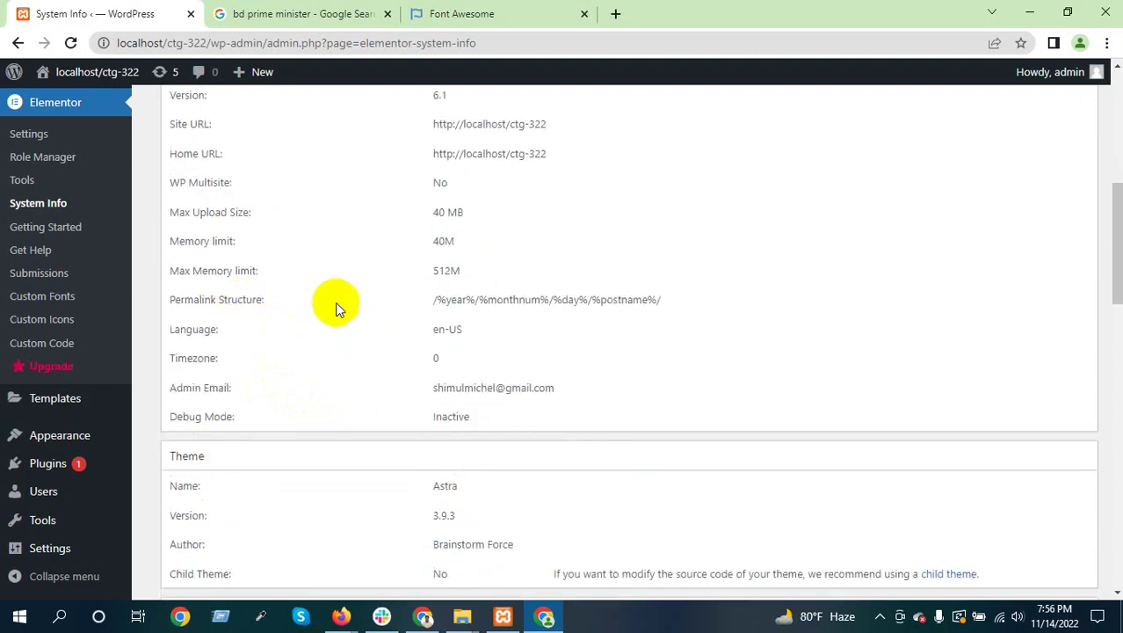
drag(174, 300, 271, 300)
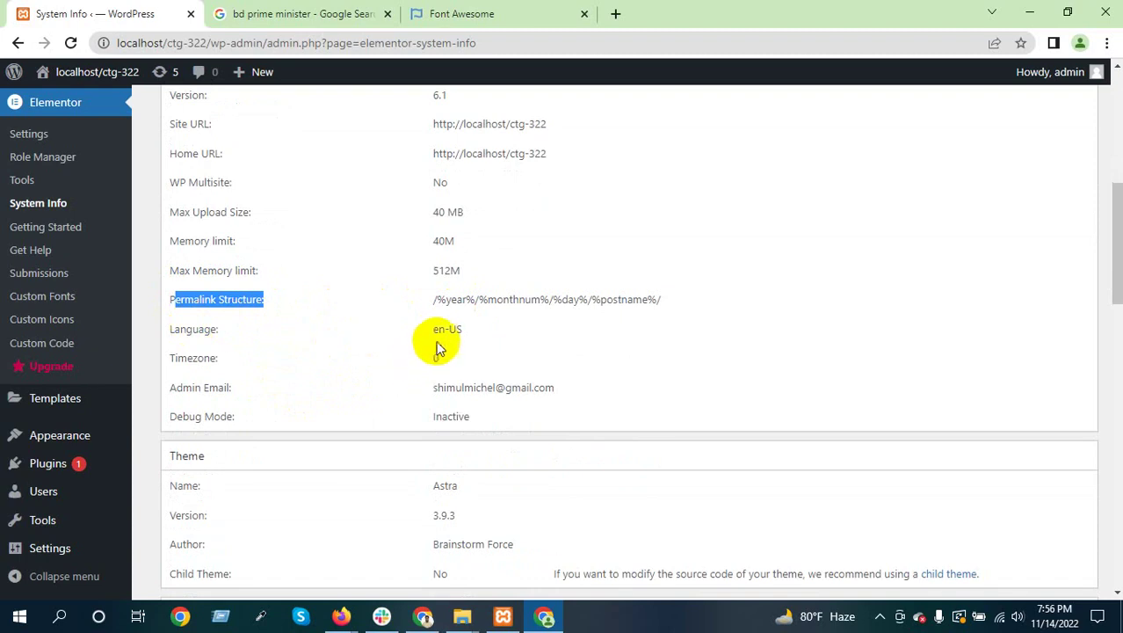
click(478, 332)
drag(478, 331, 437, 332)
click(486, 335)
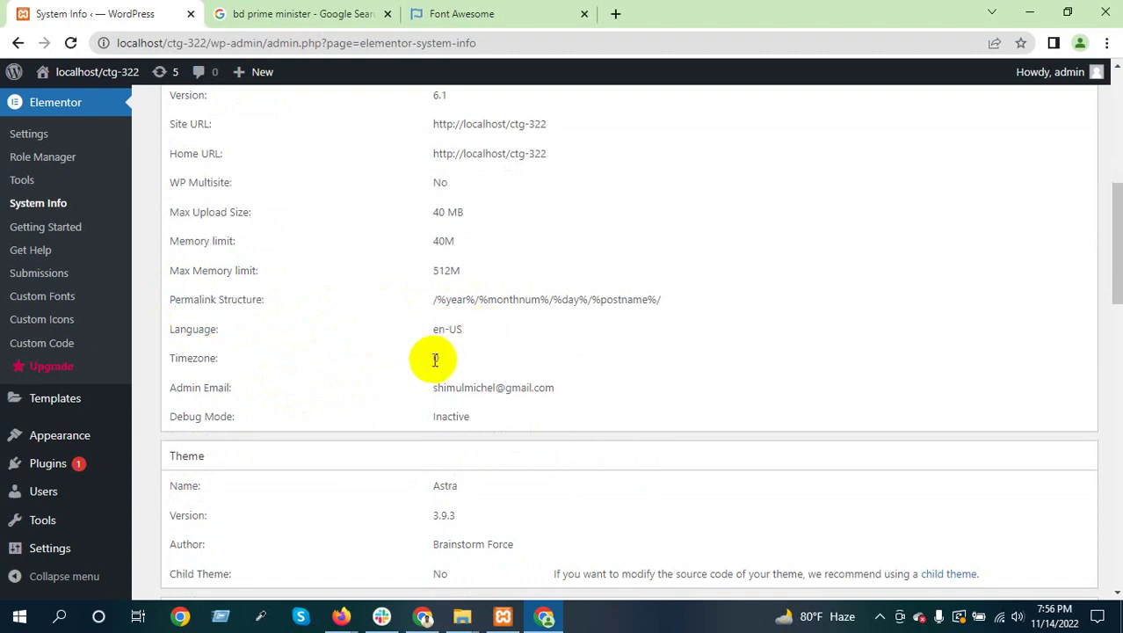
drag(441, 387, 564, 390)
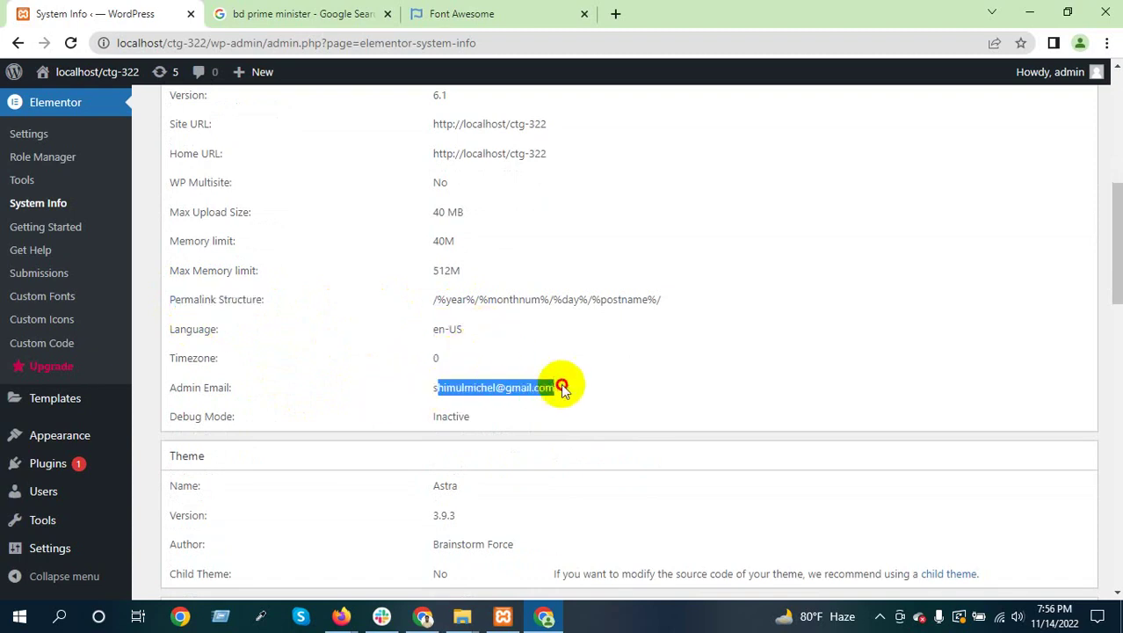
click(519, 377)
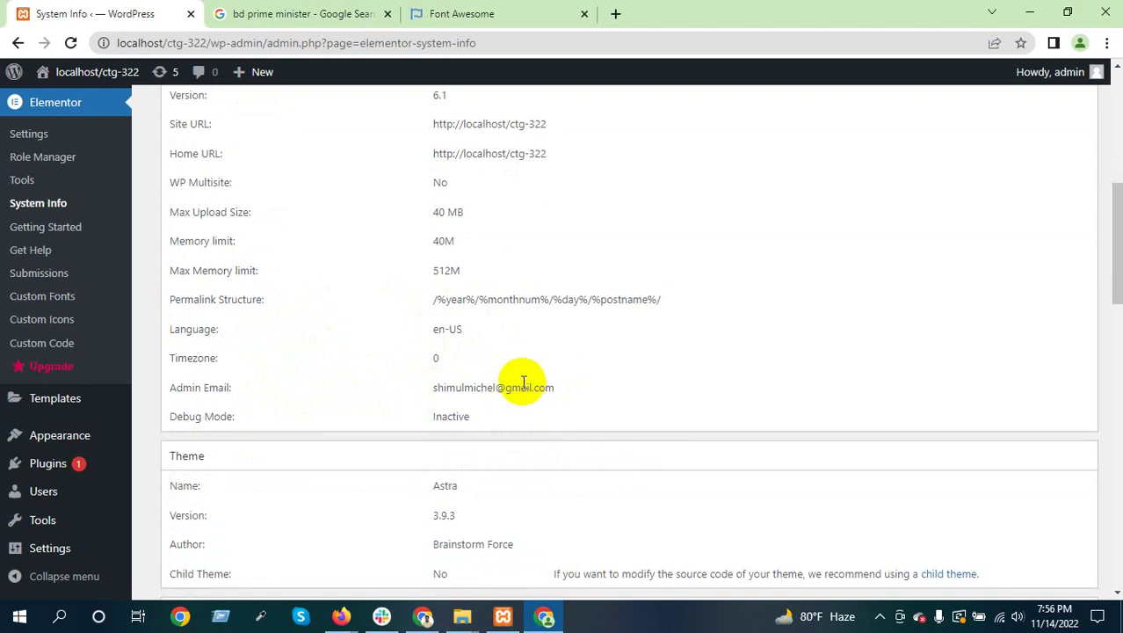
scroll(519, 383, down, 3)
scroll(518, 384, down, 3)
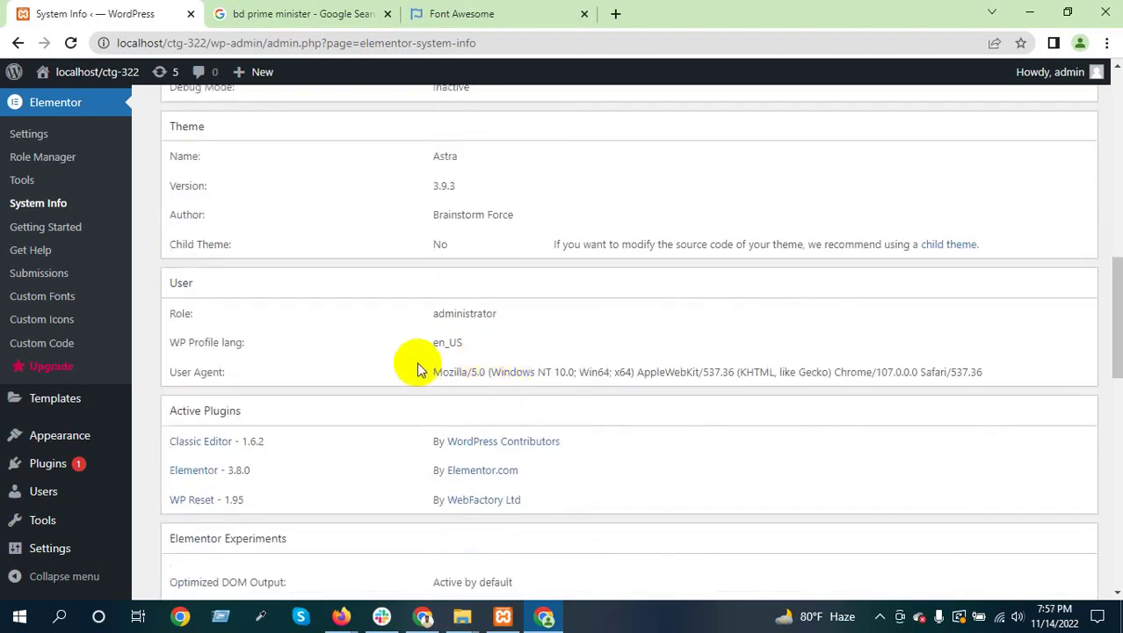
scroll(387, 361, up, 1)
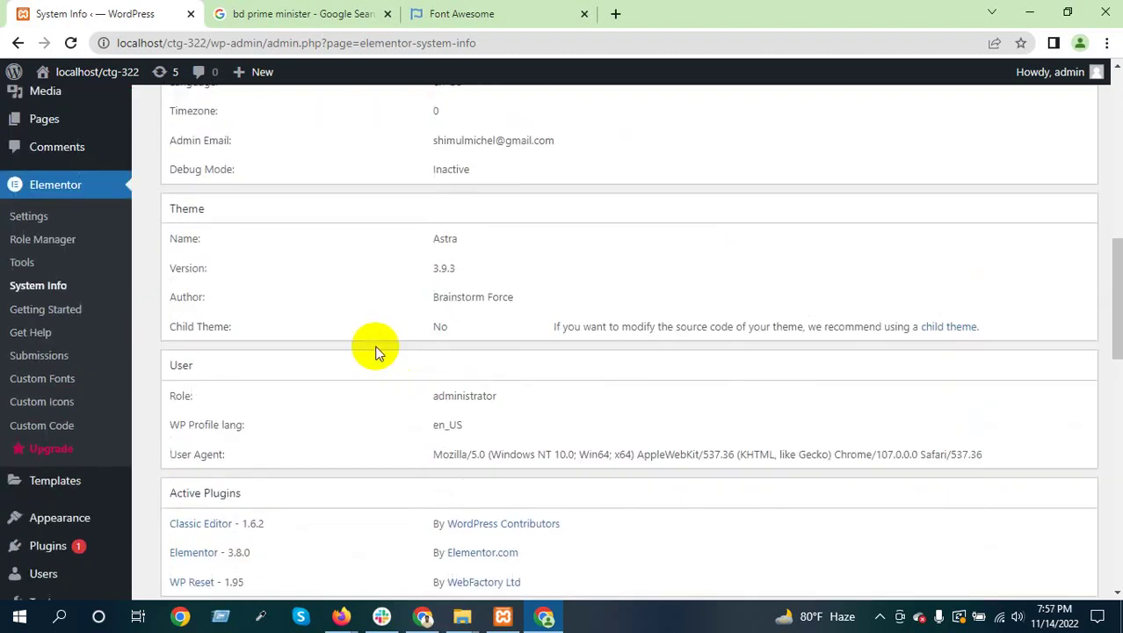
double_click(441, 237)
double_click(447, 269)
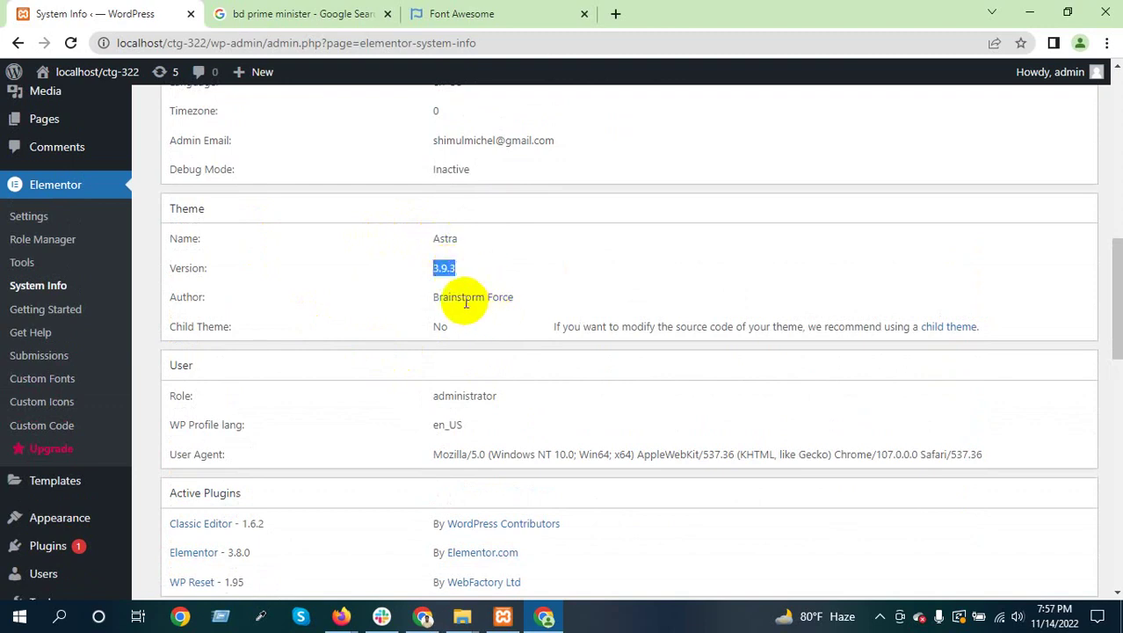
double_click(466, 299)
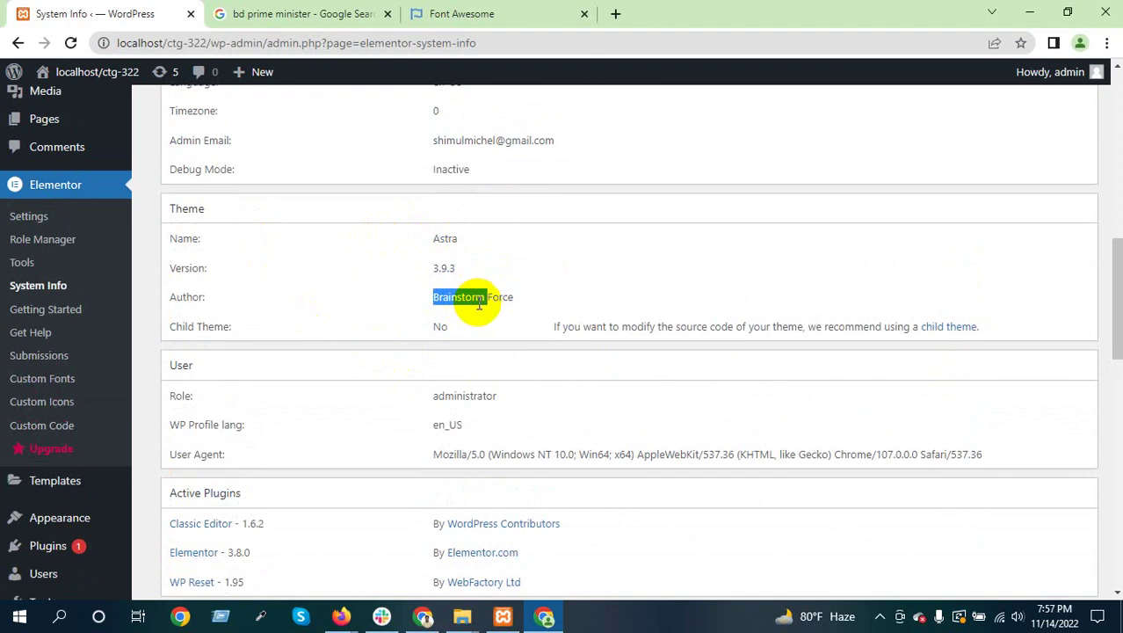
scroll(479, 305, down, 1)
drag(183, 313, 220, 314)
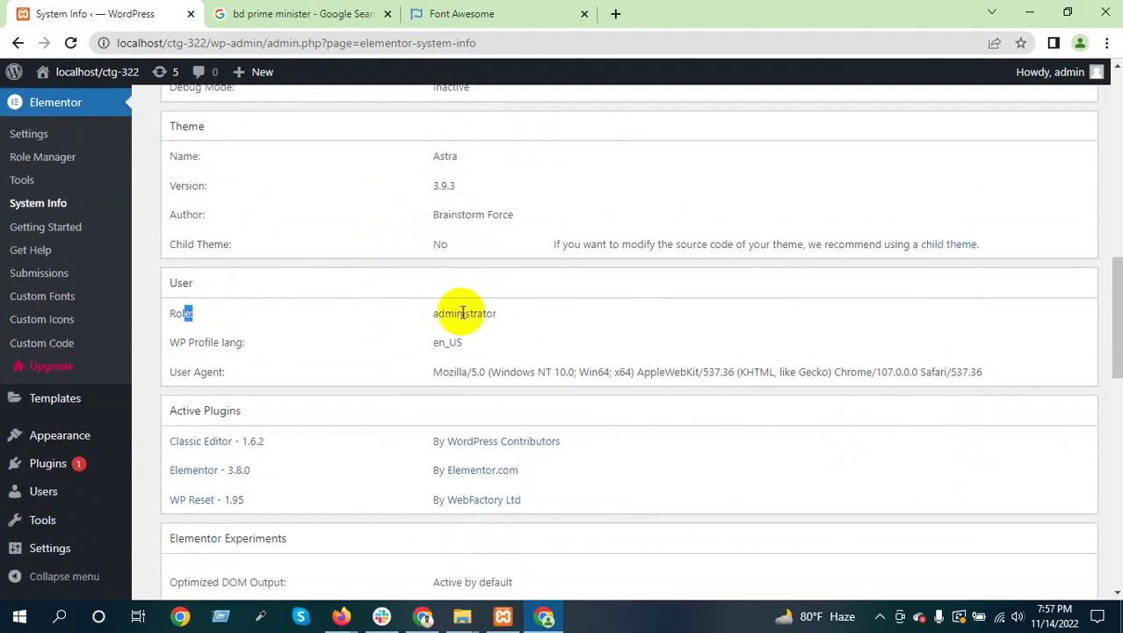
drag(438, 343, 984, 373)
click(492, 370)
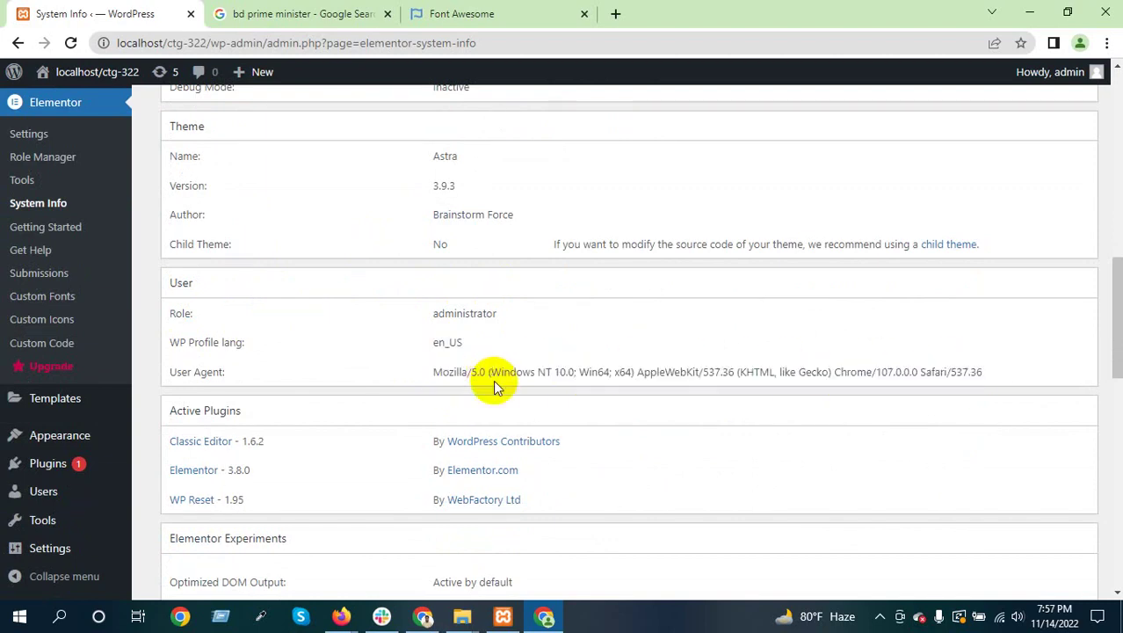
scroll(492, 373, down, 4)
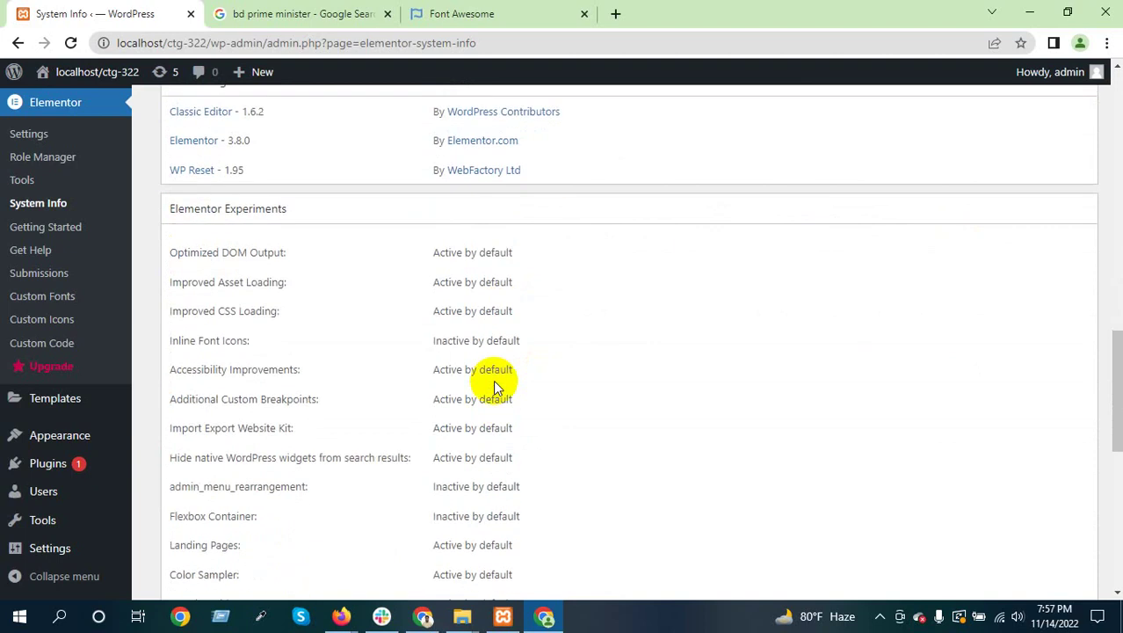
scroll(490, 376, up, 2)
scroll(488, 370, up, 1)
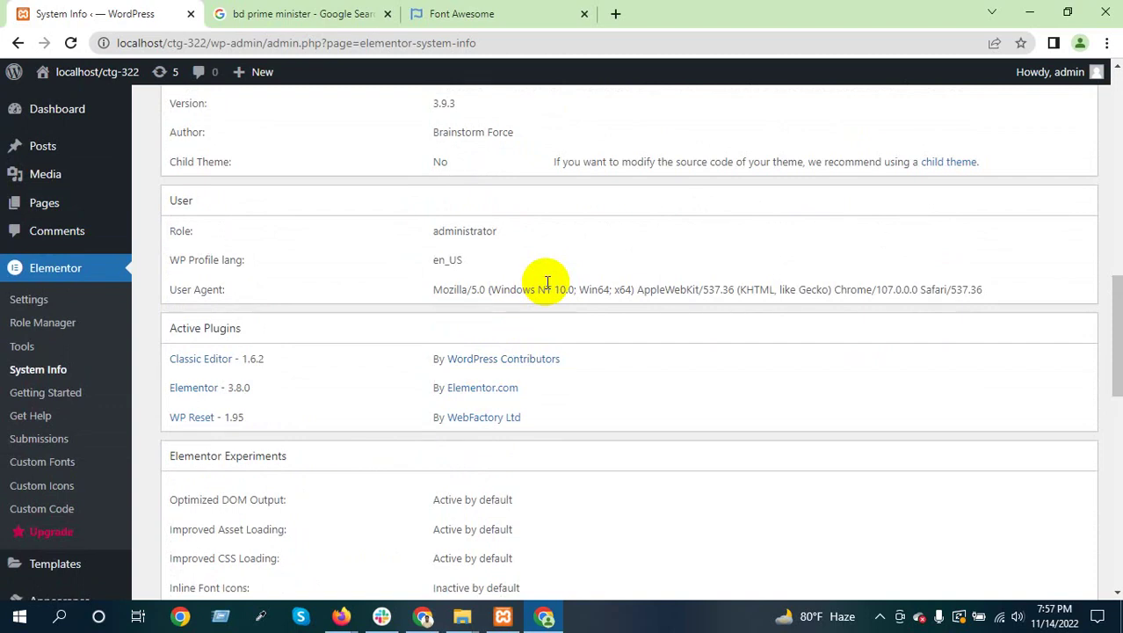
drag(426, 288, 998, 276)
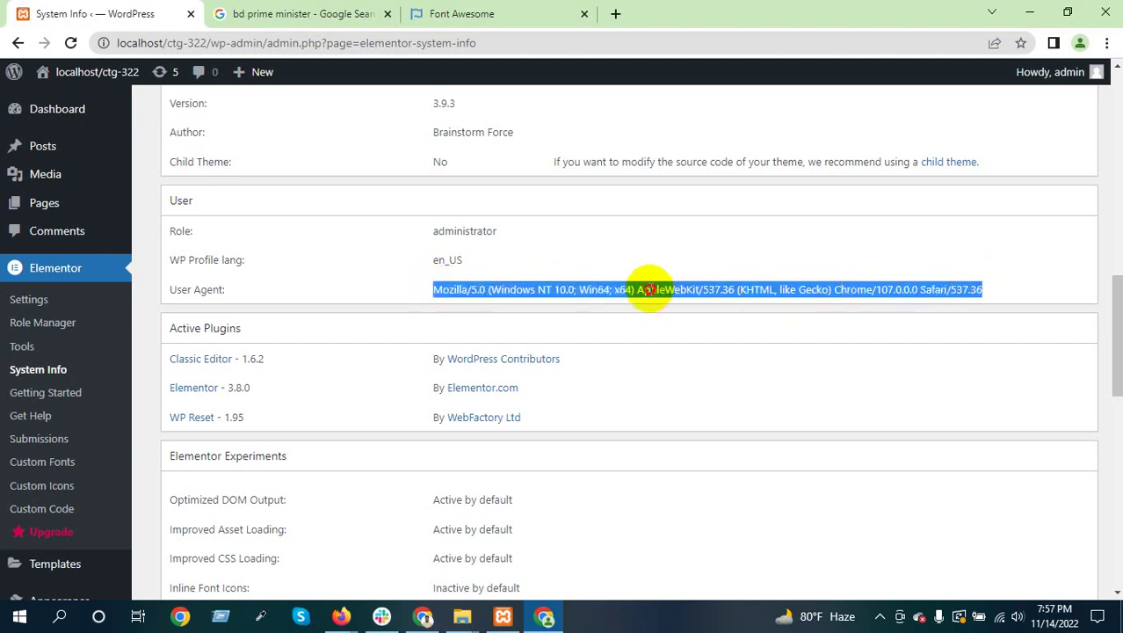
click(649, 289)
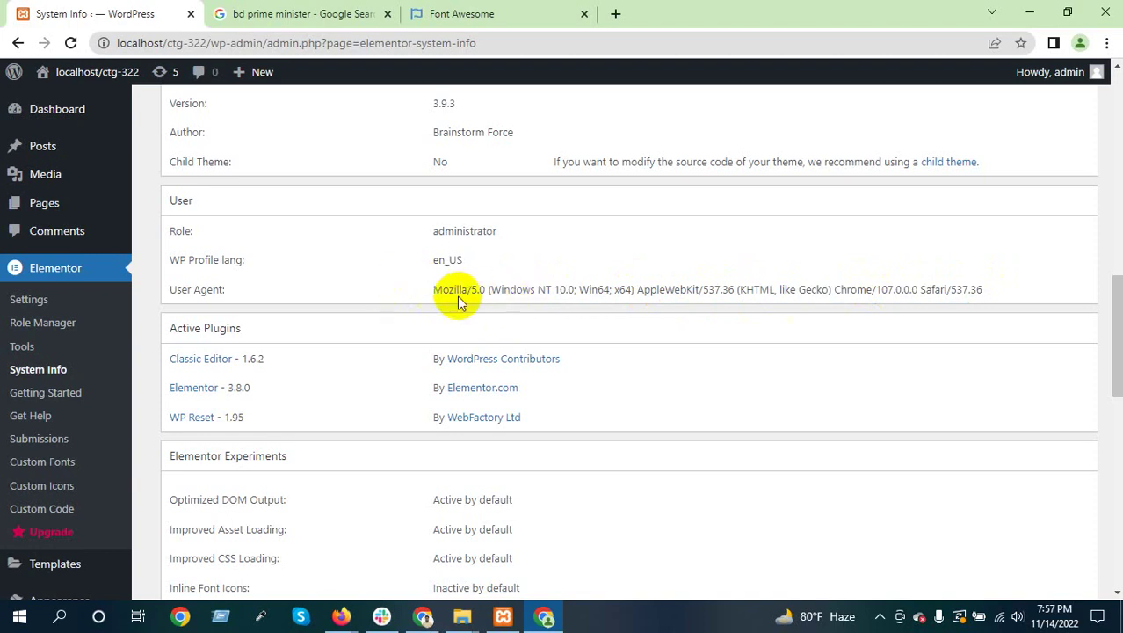
drag(459, 290, 940, 288)
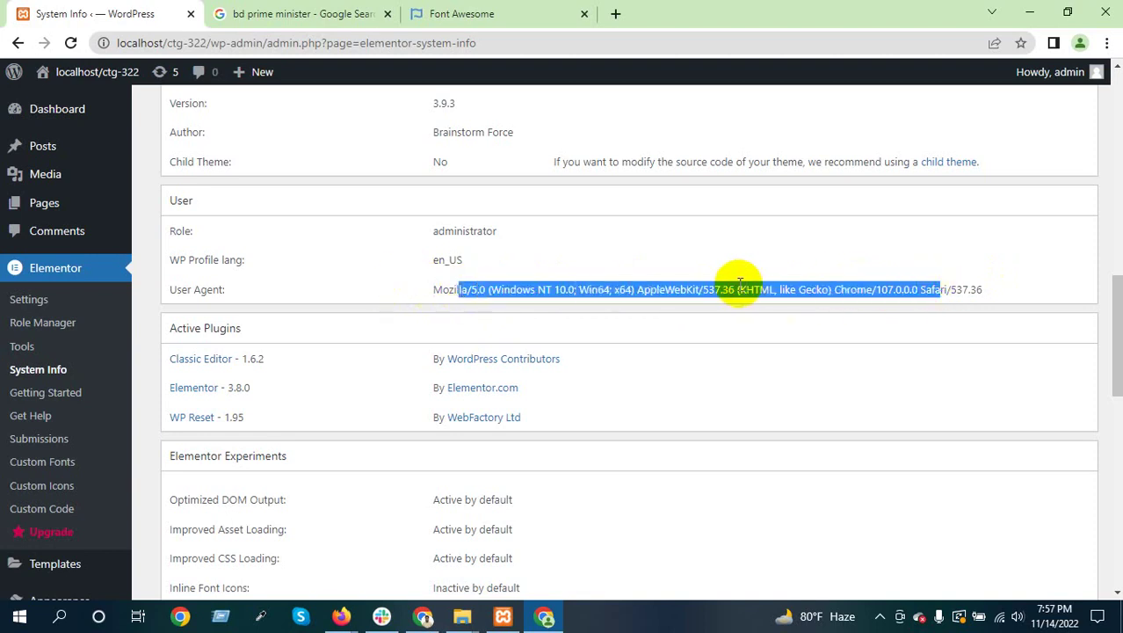
click(702, 291)
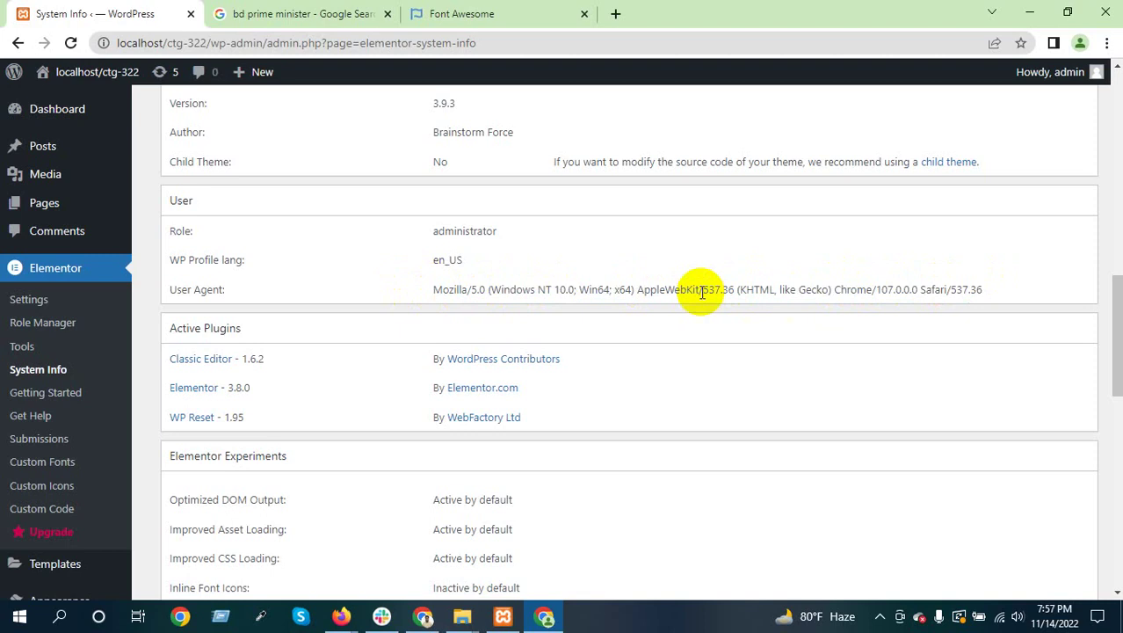
scroll(605, 290, down, 1)
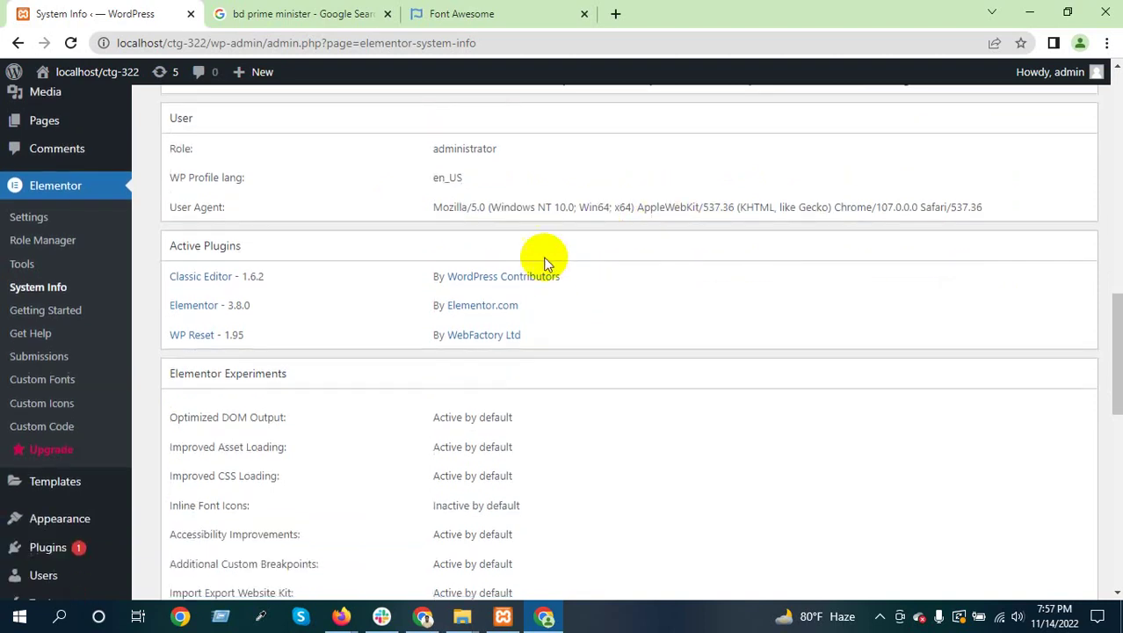
drag(245, 335, 158, 279)
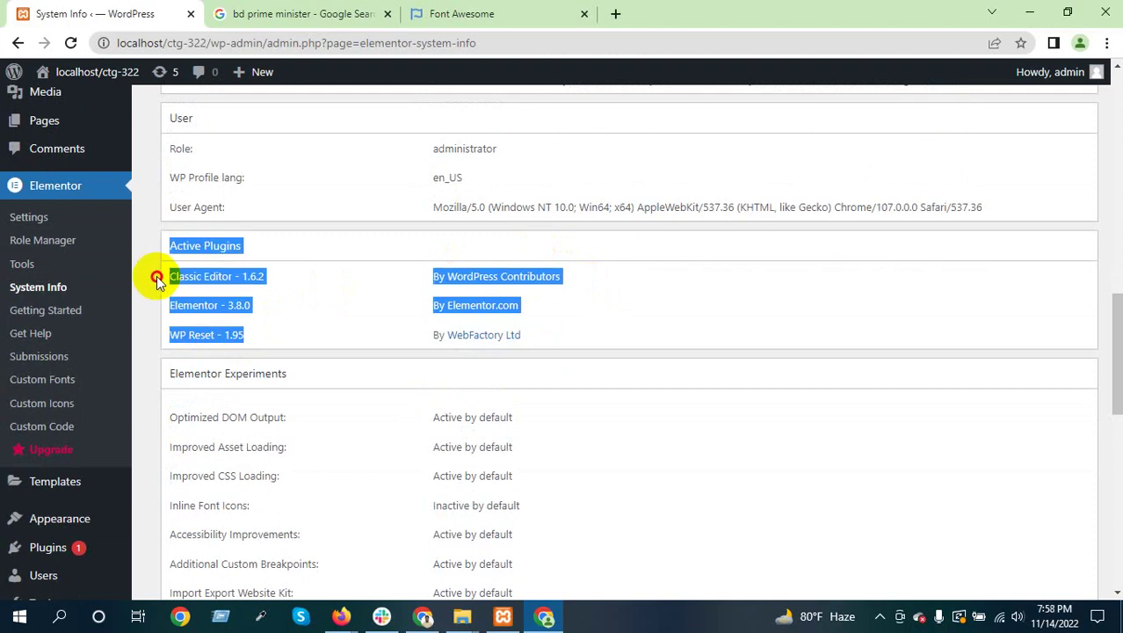
click(311, 314)
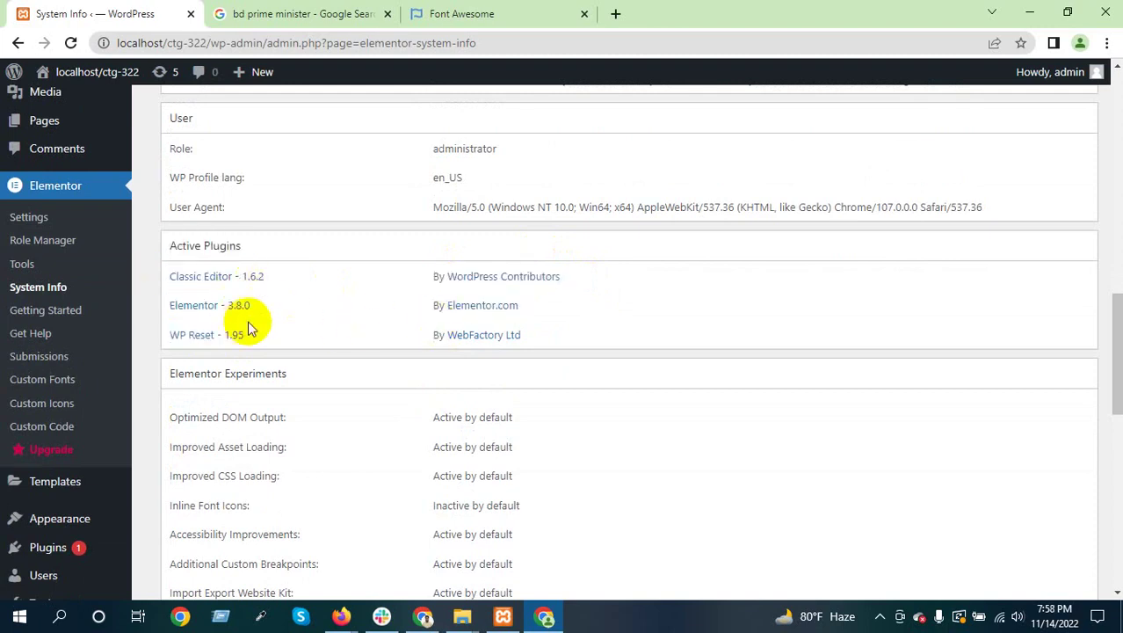
scroll(334, 318, down, 6)
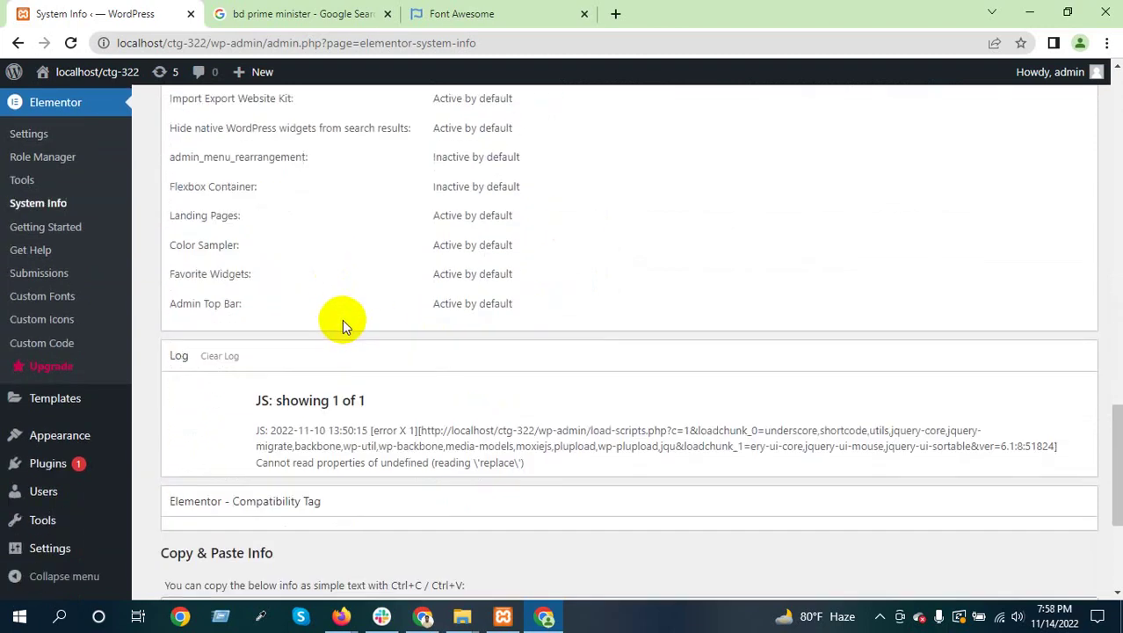
scroll(342, 318, down, 3)
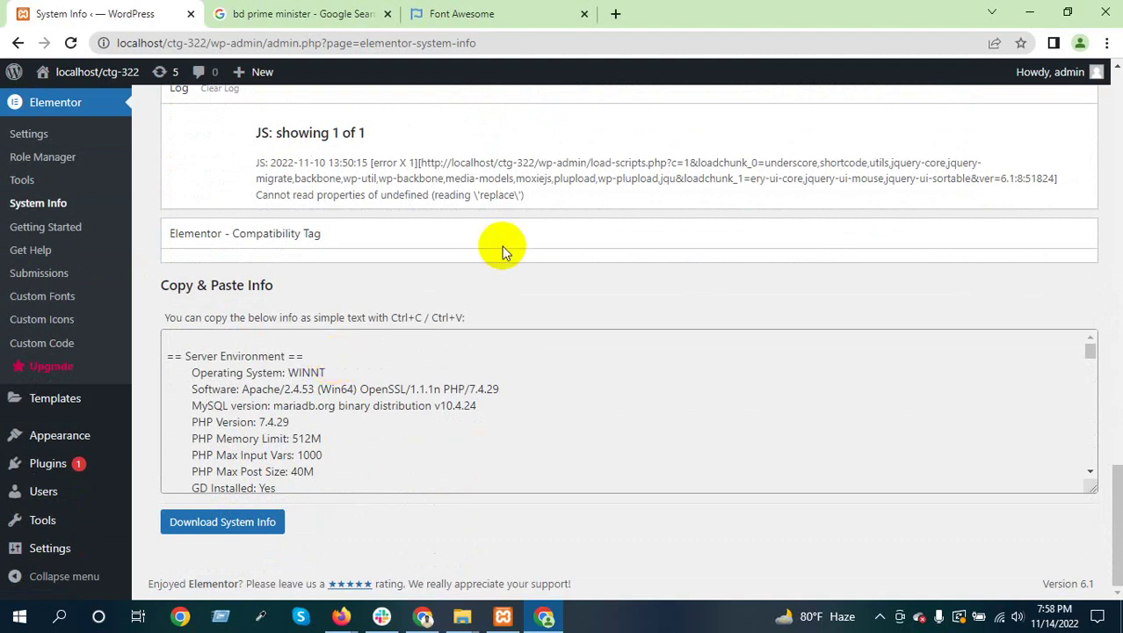
scroll(307, 446, down, 2)
scroll(308, 447, down, 10)
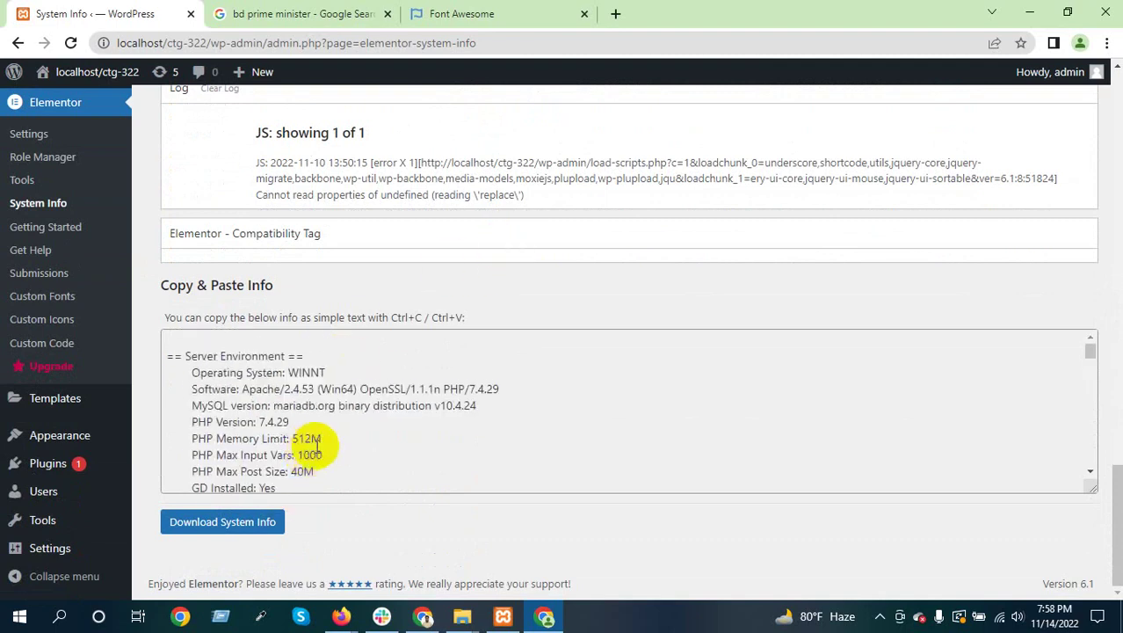
scroll(326, 438, up, 12)
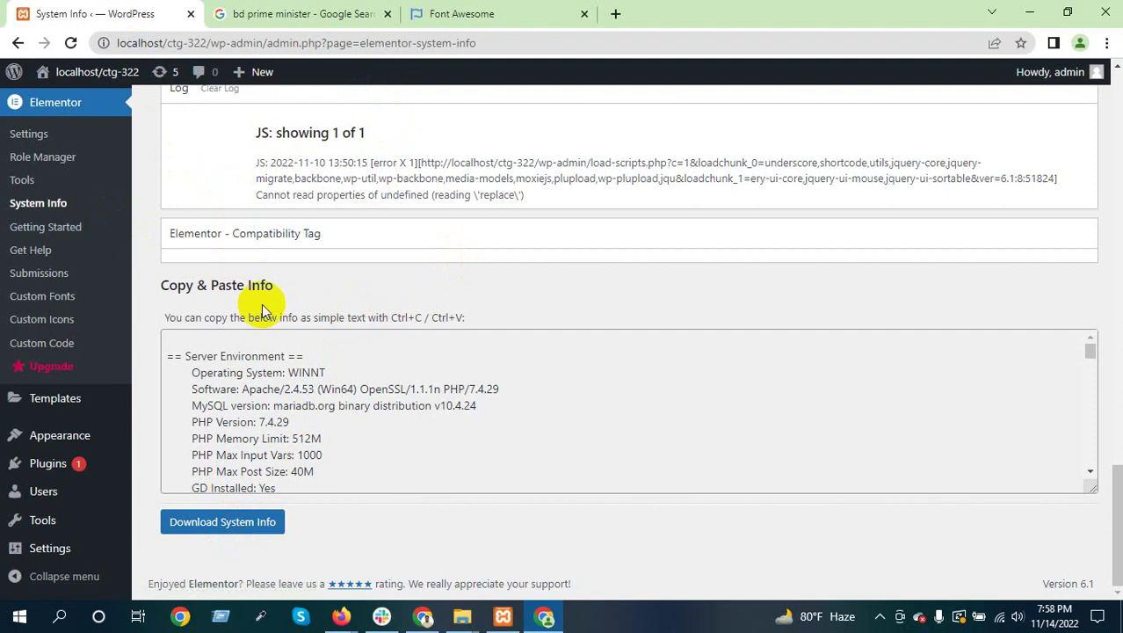
scroll(264, 308, up, 1)
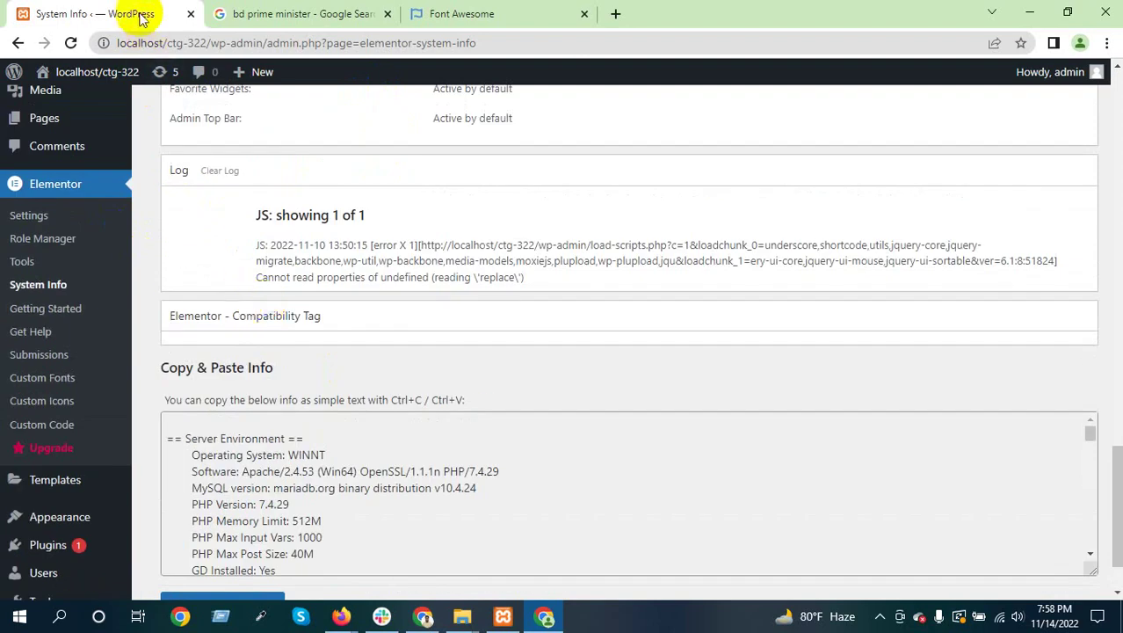
Open the Getting Started page and play its welcome video muted
click(46, 309)
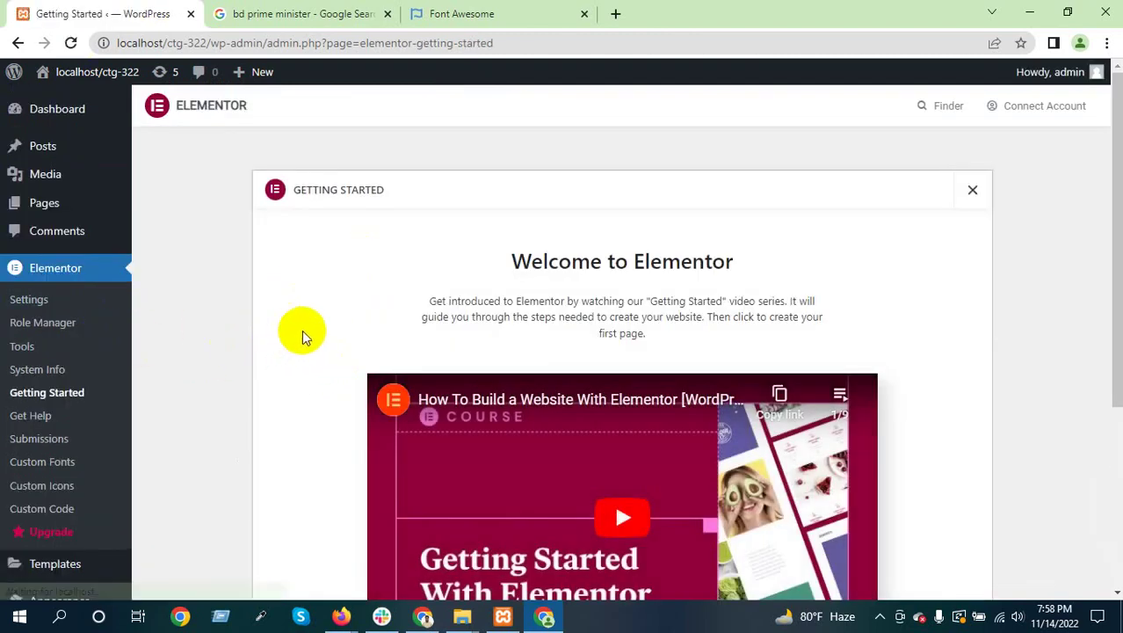
scroll(458, 351, down, 3)
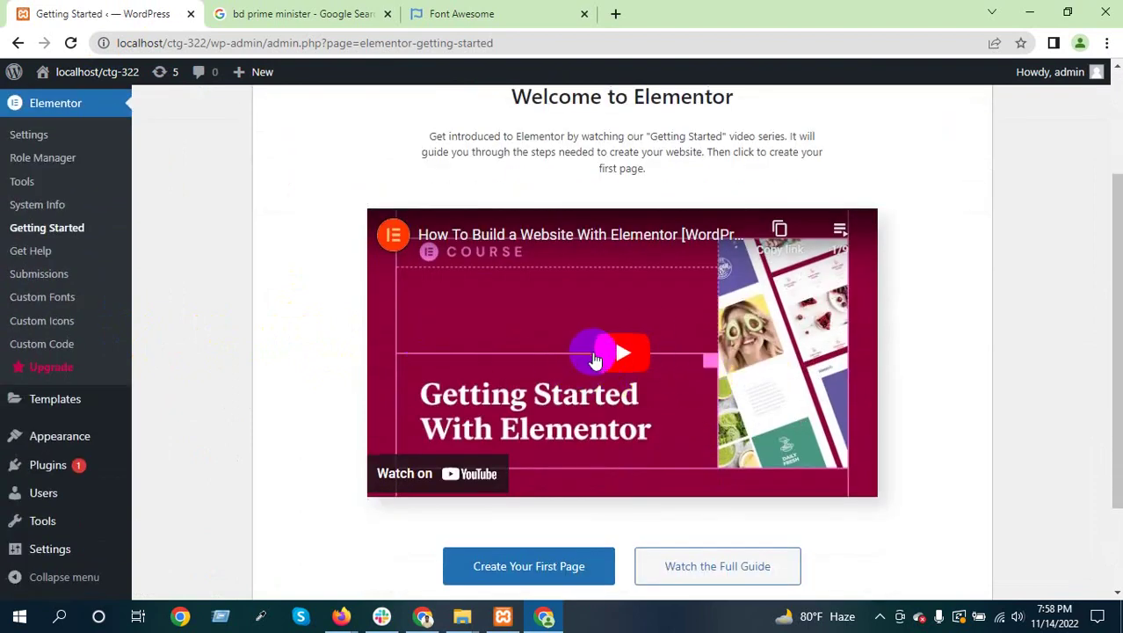
click(620, 352)
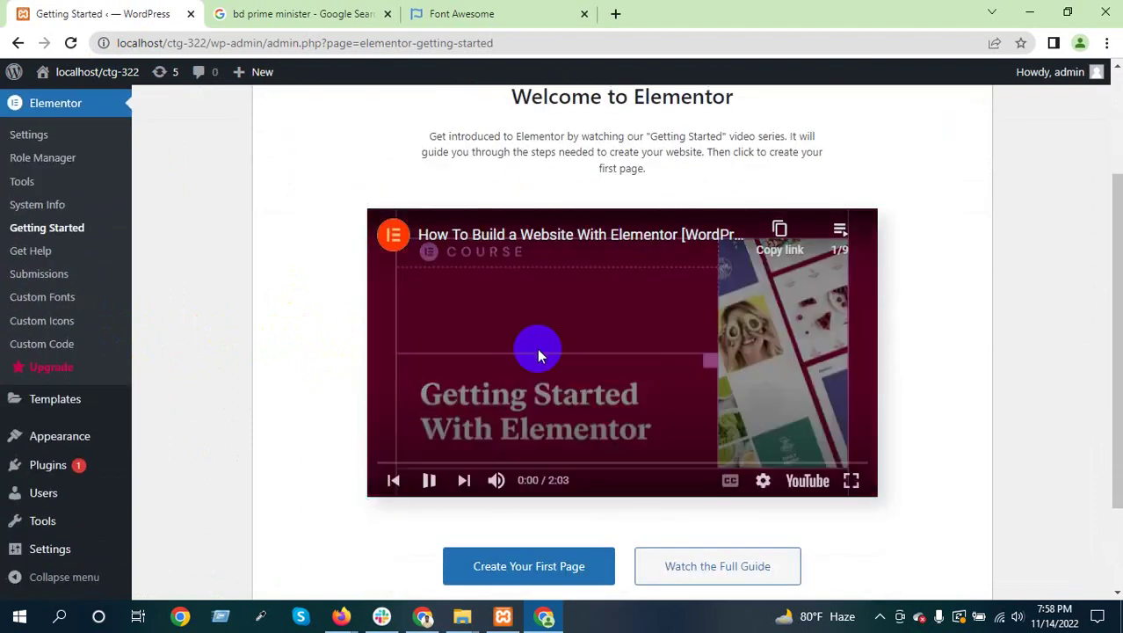
click(497, 483)
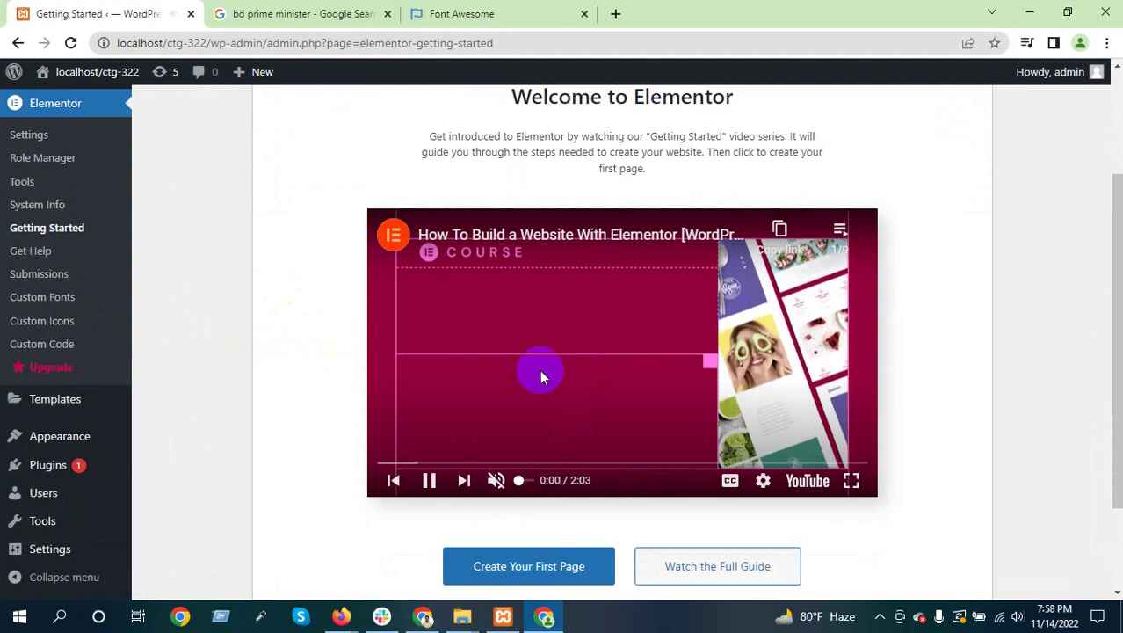
Skip the video ahead past 0:10, 0:58 and 1:20, pausing it at 1:26
click(420, 463)
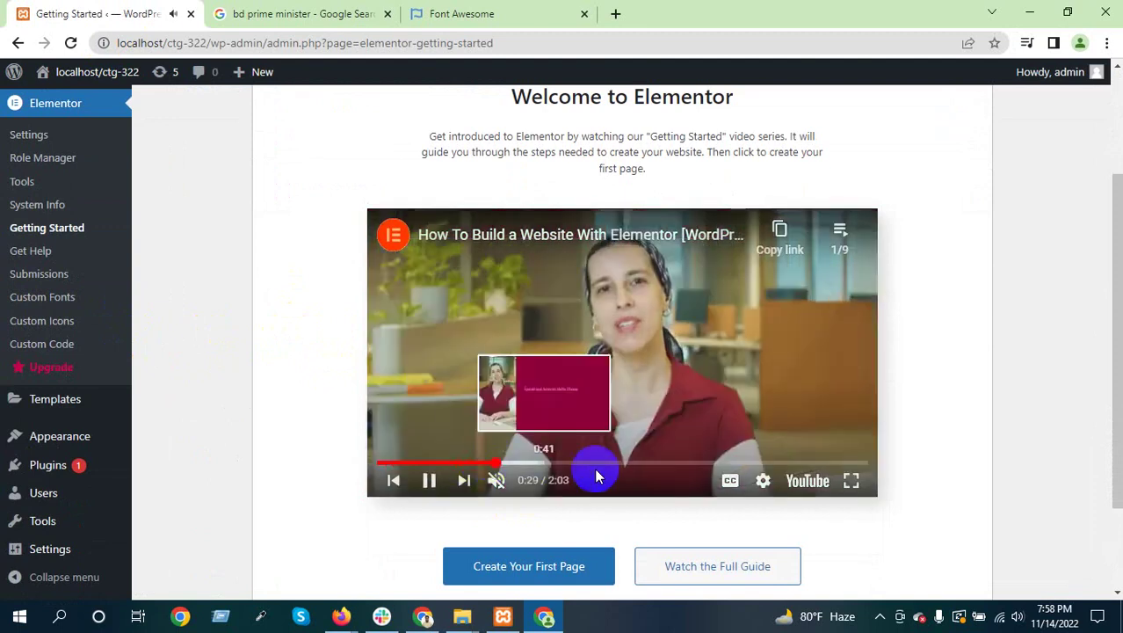
click(609, 464)
click(715, 464)
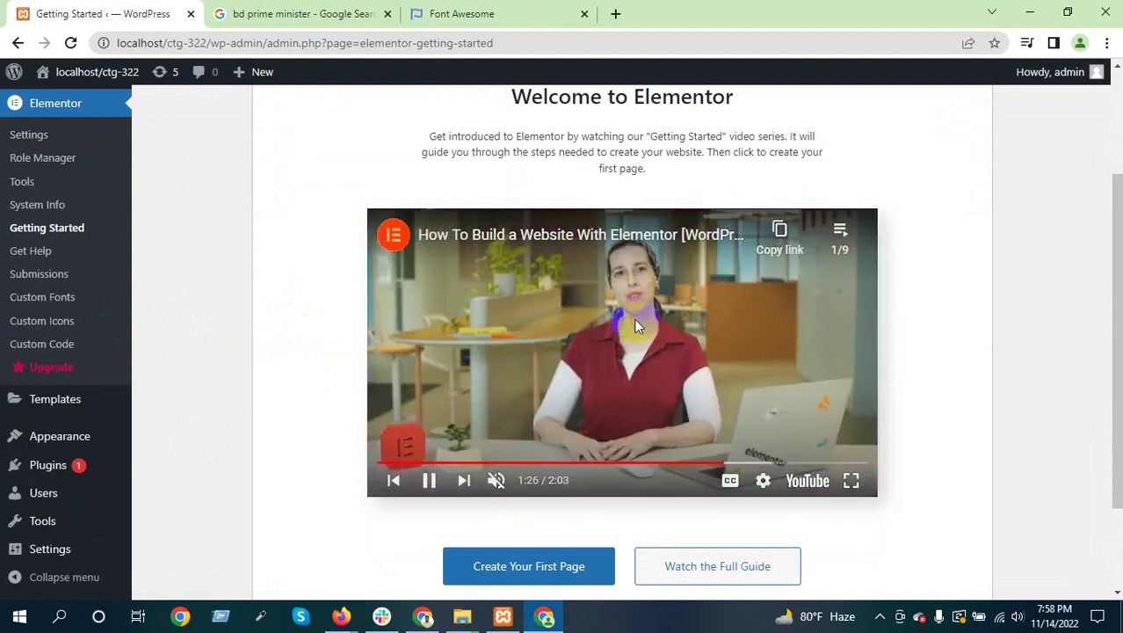
click(638, 326)
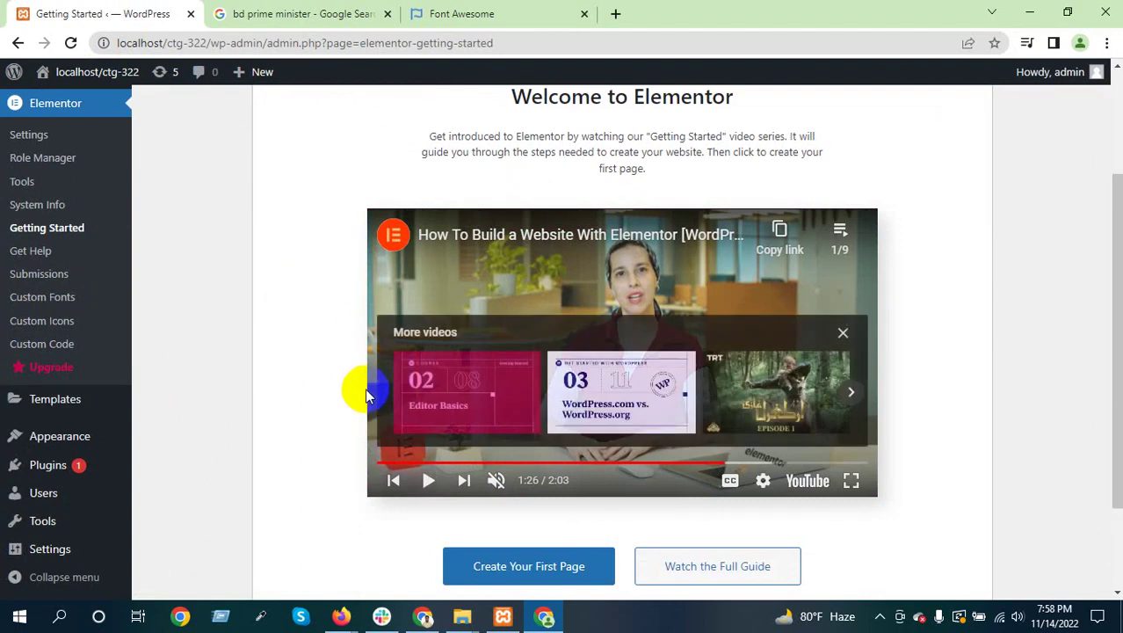
scroll(358, 388, down, 3)
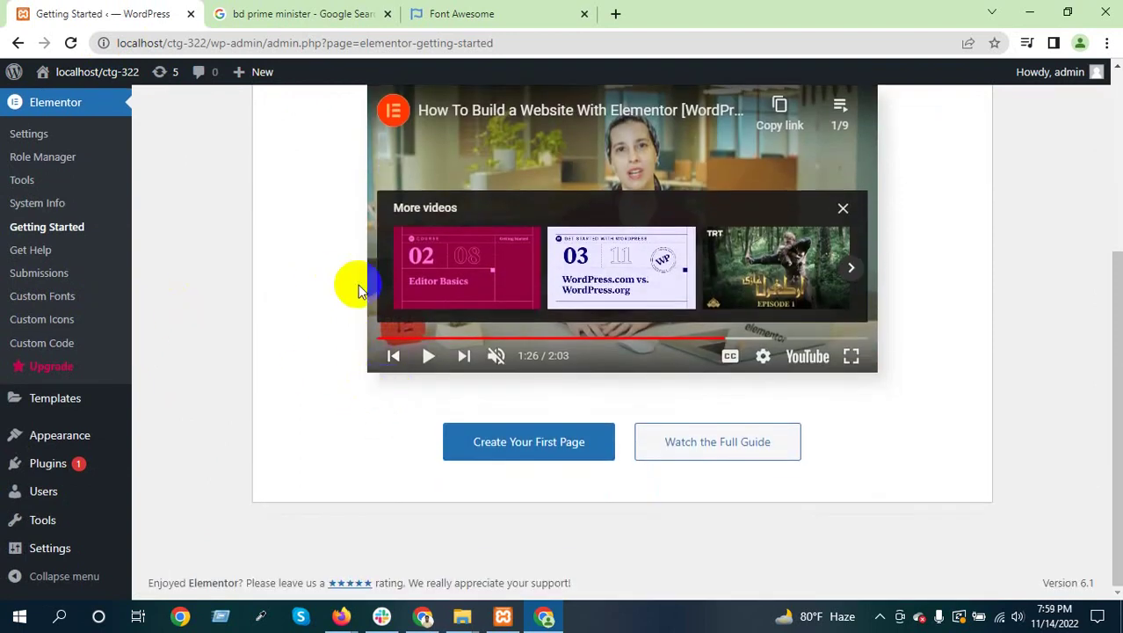
click(69, 276)
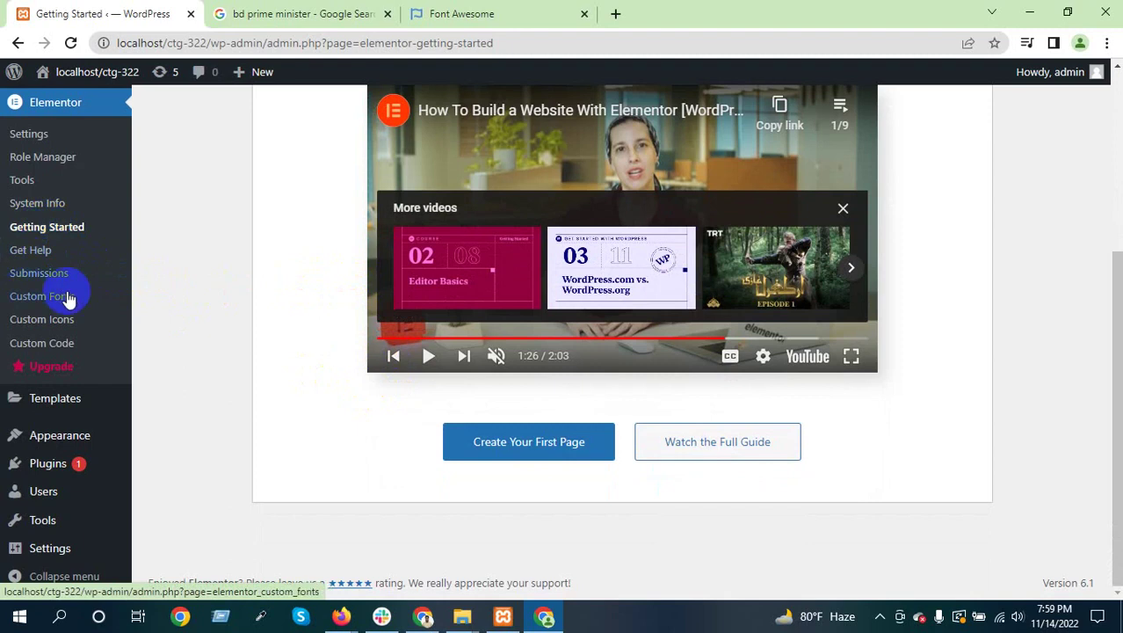
click(30, 253)
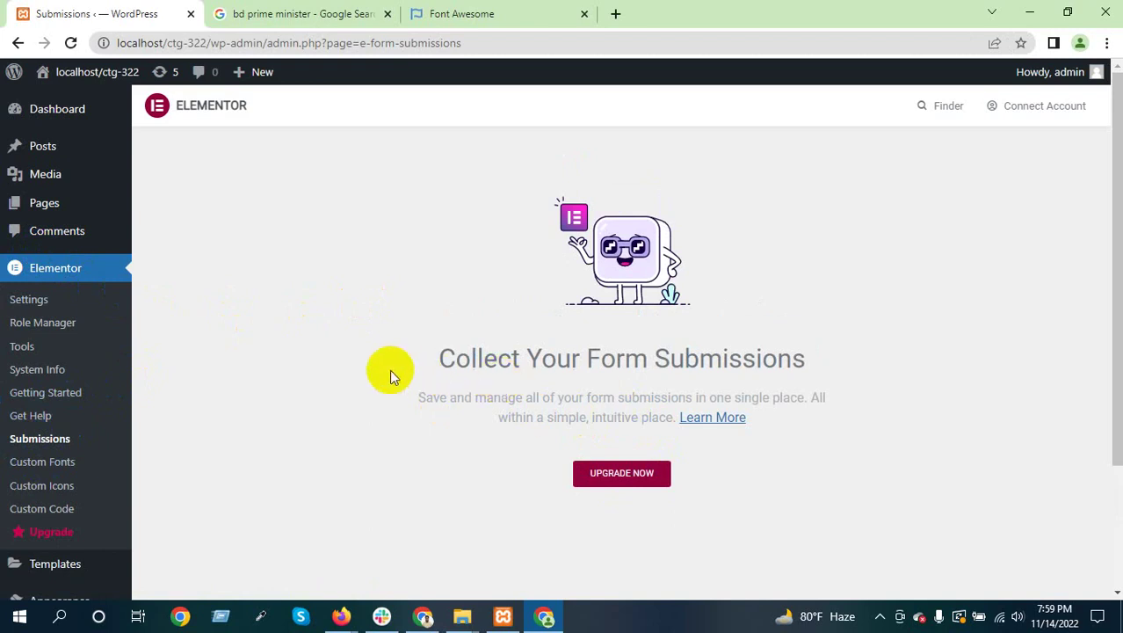
click(61, 448)
scroll(35, 446, down, 2)
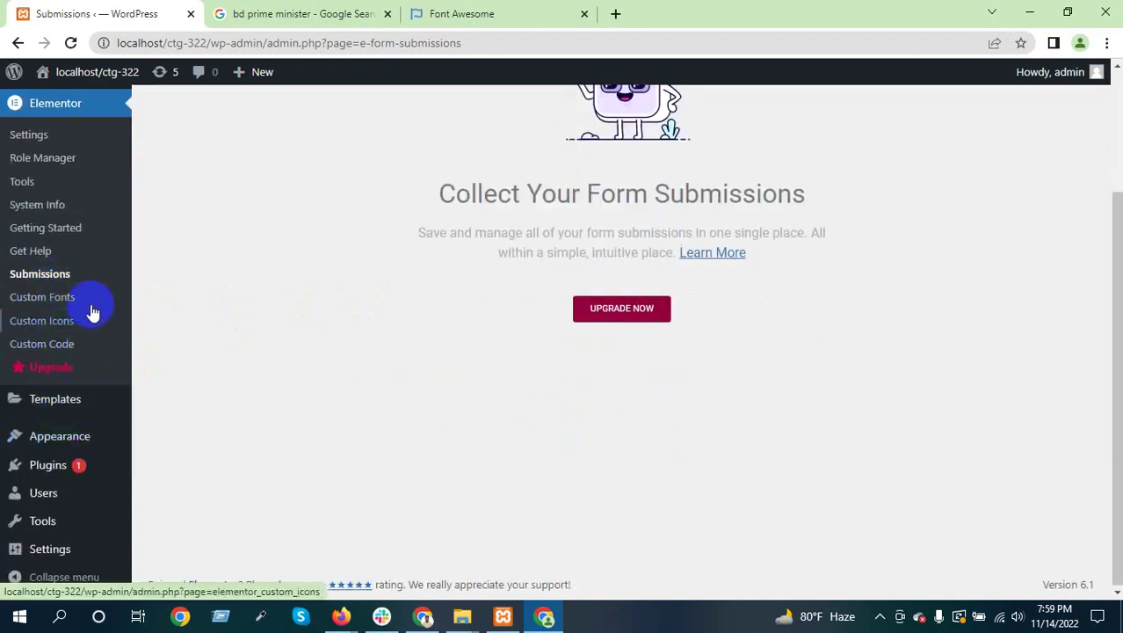
scroll(34, 323, up, 2)
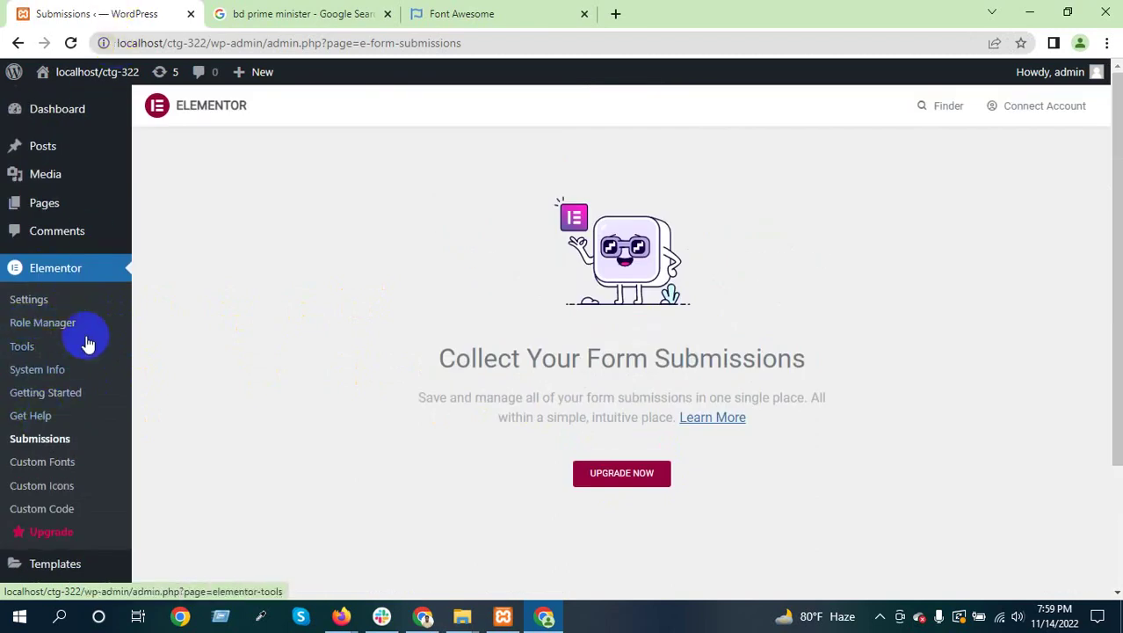
scroll(85, 341, down, 2)
mouse_move(48, 401)
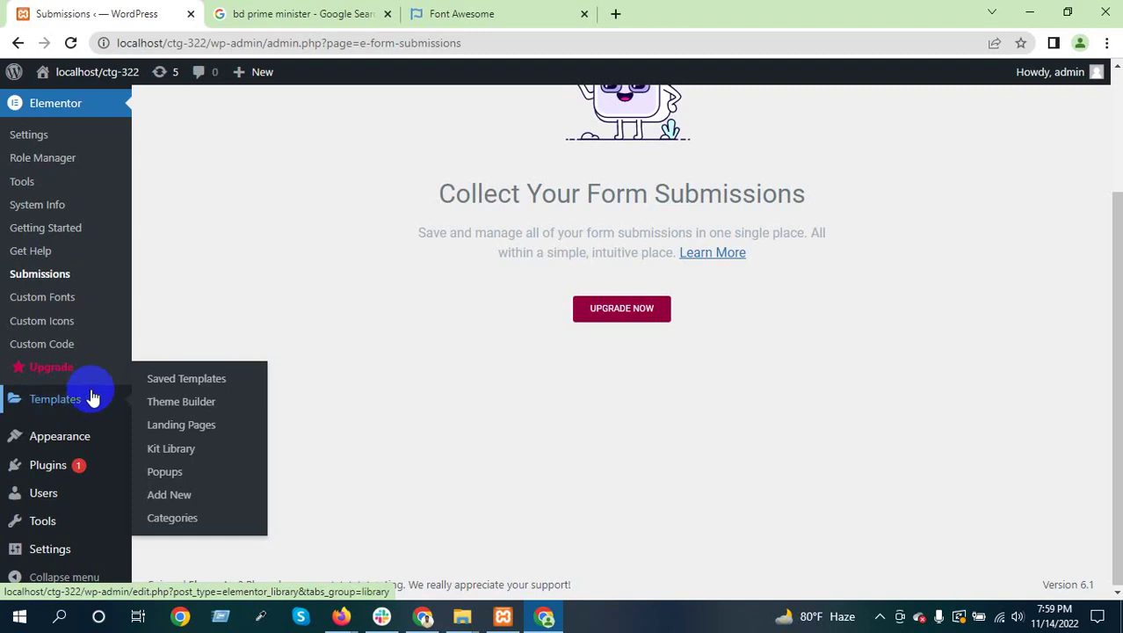
Open the Saved Templates library and briefly highlight its 'No Templates found' message
click(186, 380)
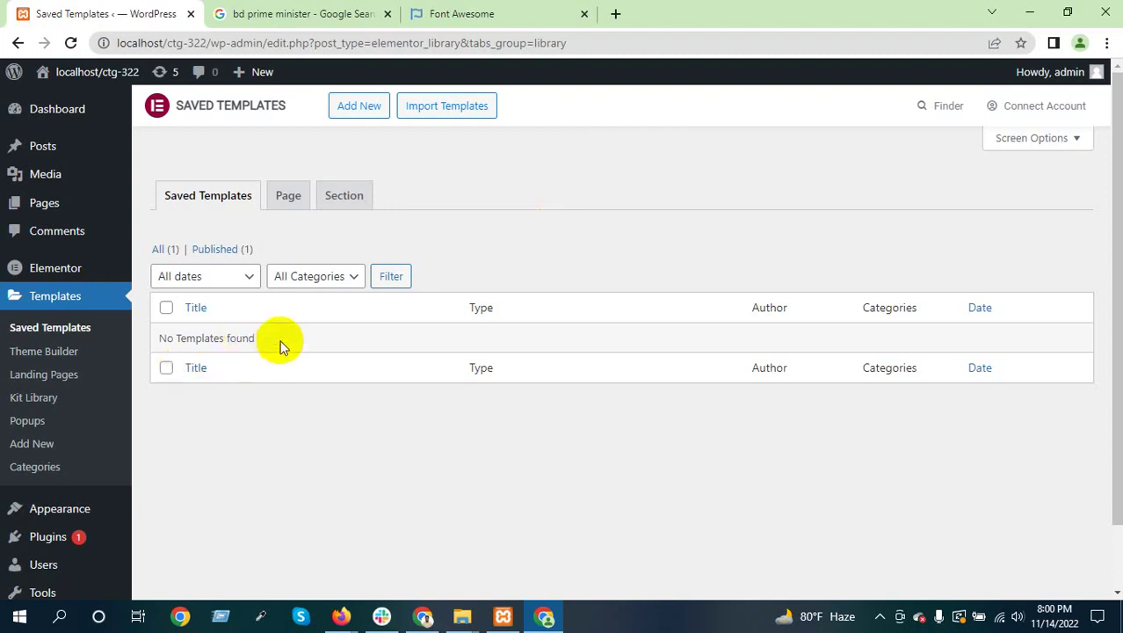
drag(282, 342, 158, 343)
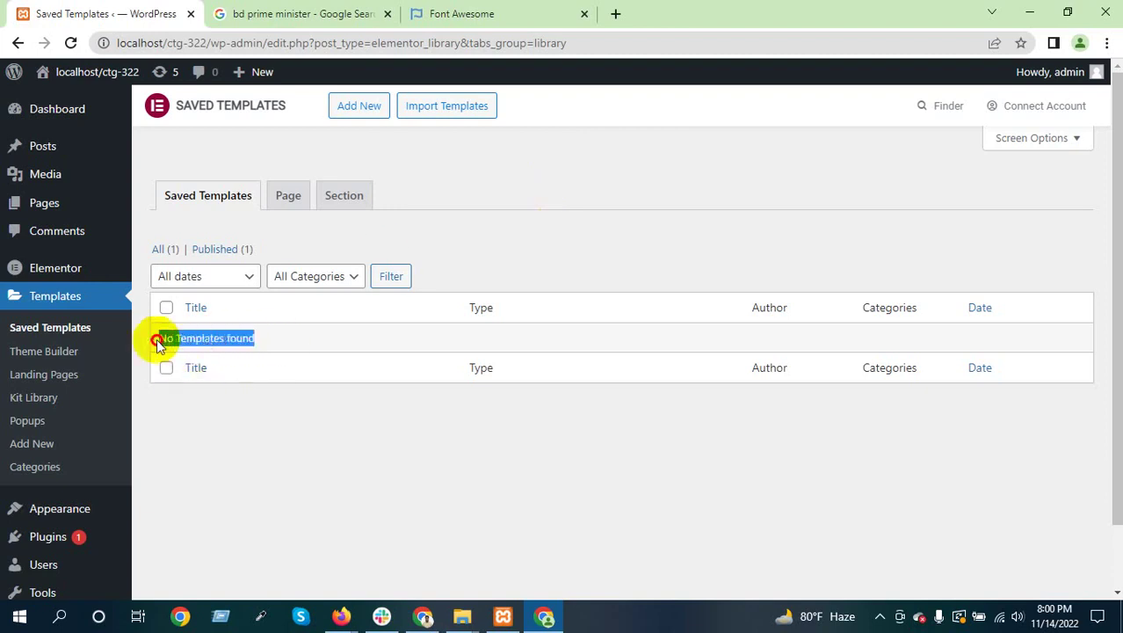
click(325, 340)
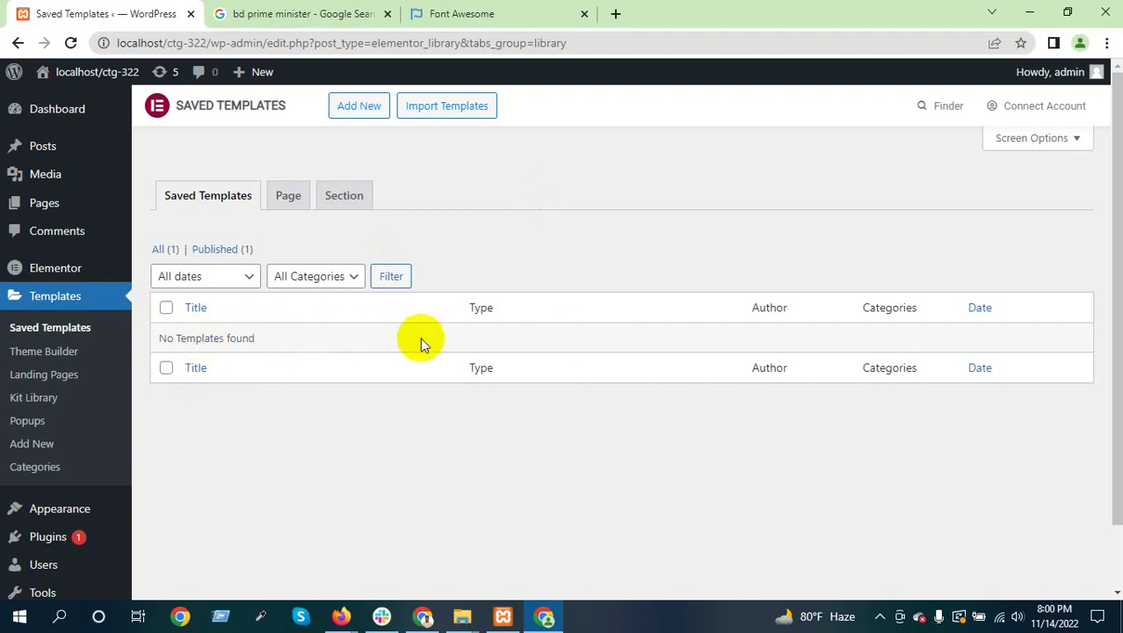
Browse the Page and Section template tabs, then open the Theme Builder site parts overview
click(289, 206)
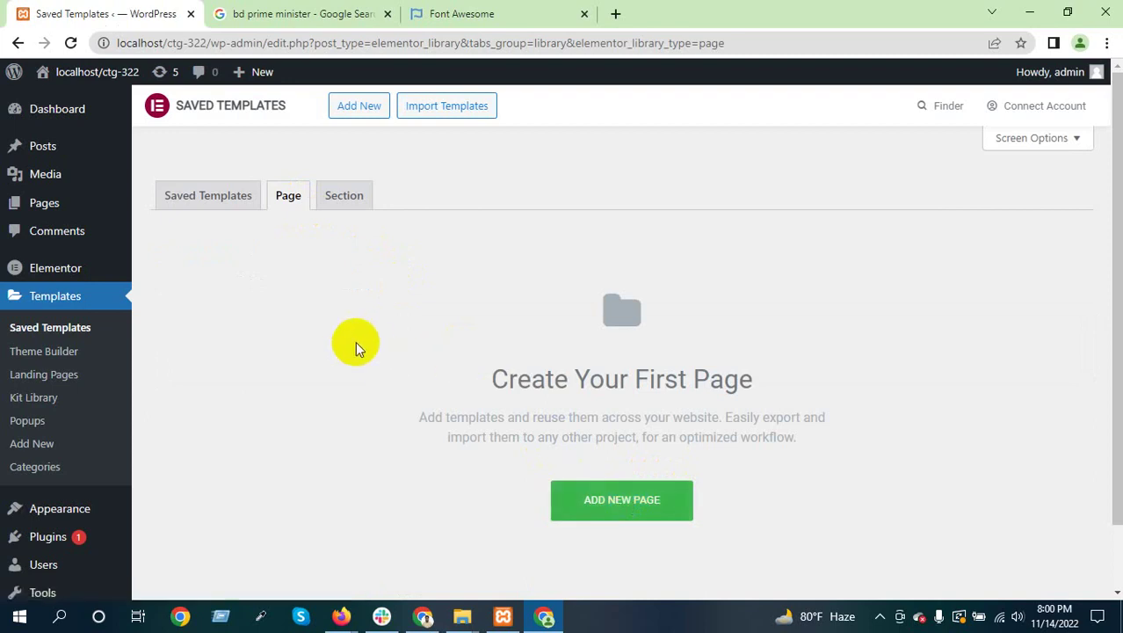
click(355, 200)
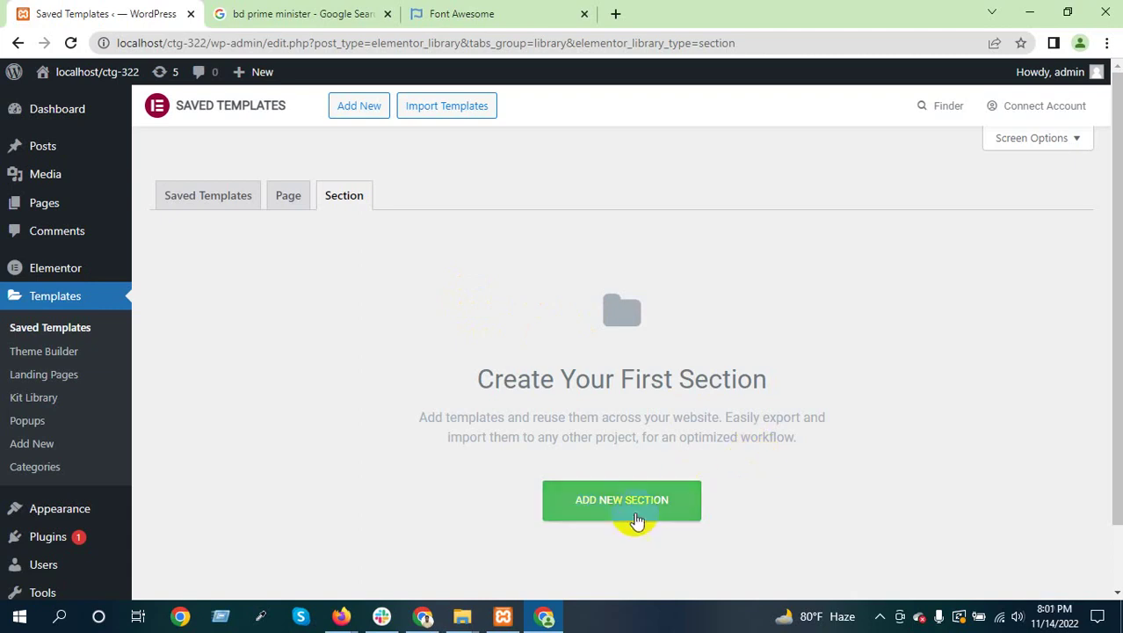
click(601, 506)
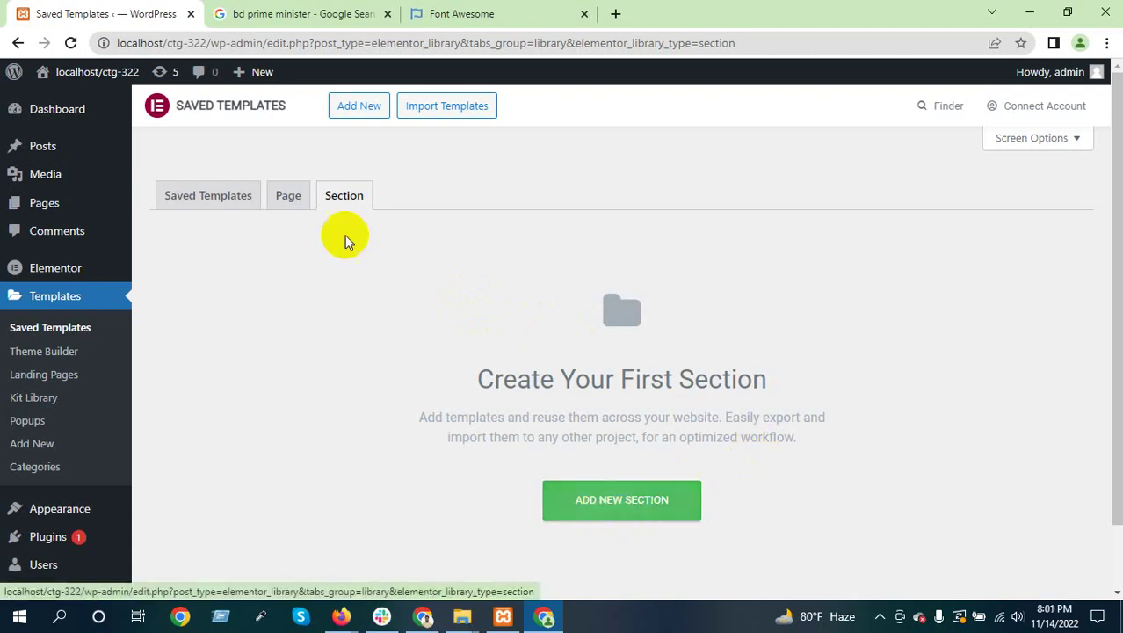
click(288, 195)
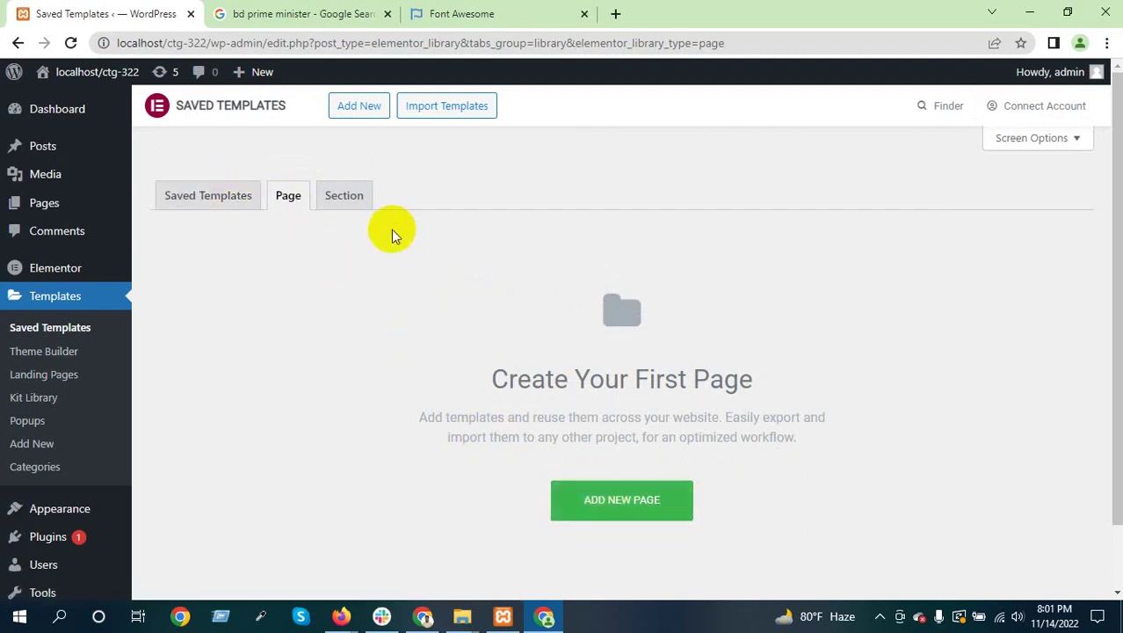
click(101, 371)
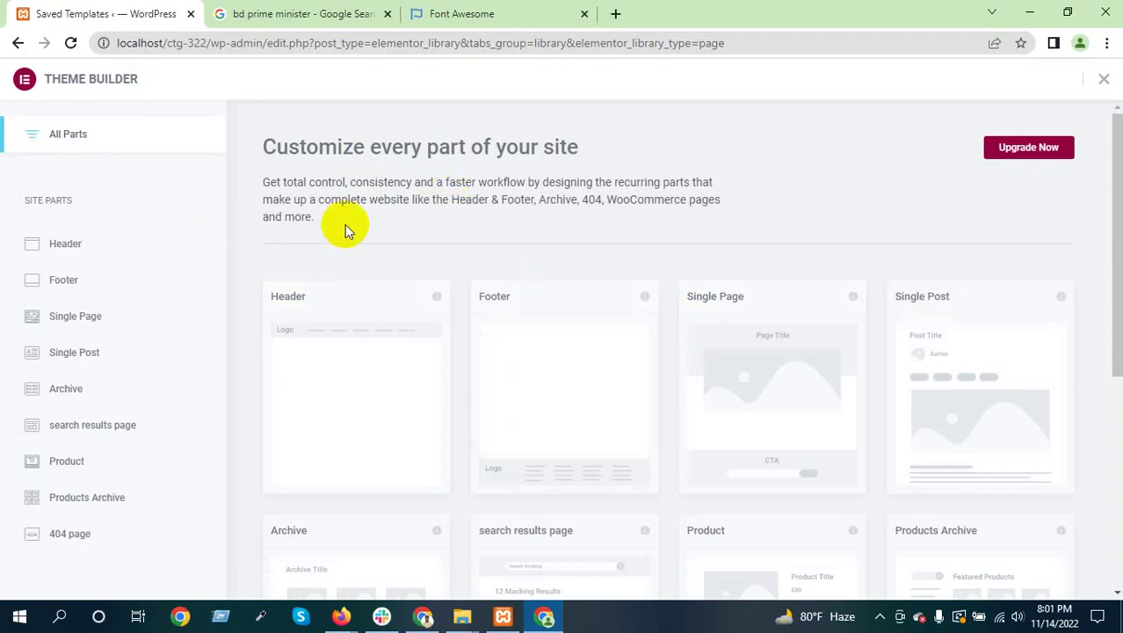
drag(313, 217, 267, 145)
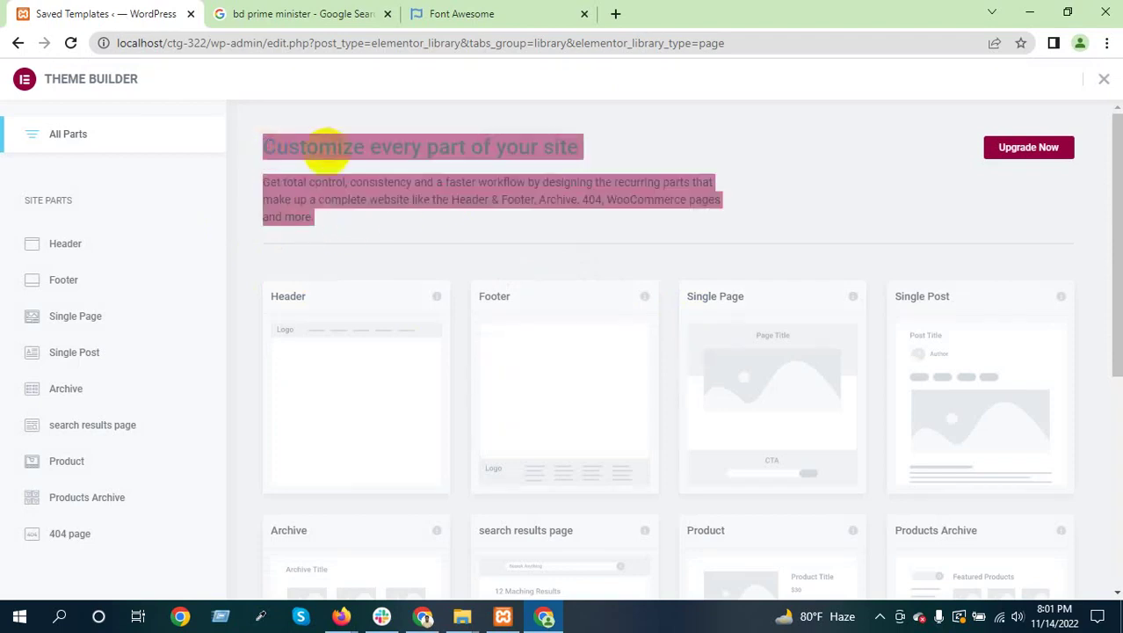
click(338, 150)
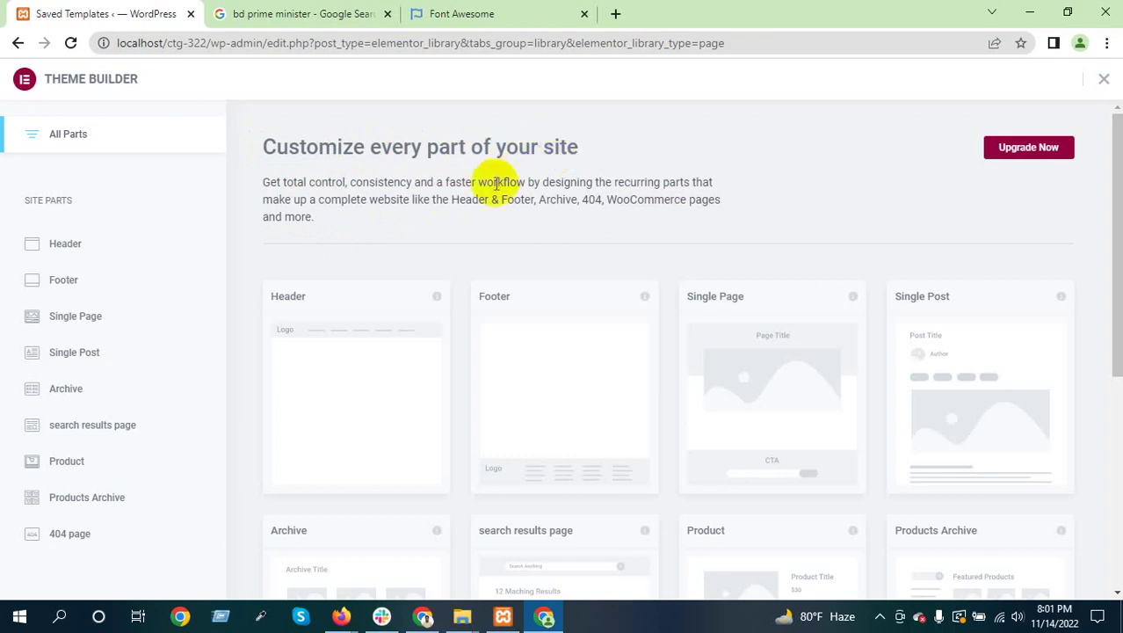
scroll(445, 187, down, 3)
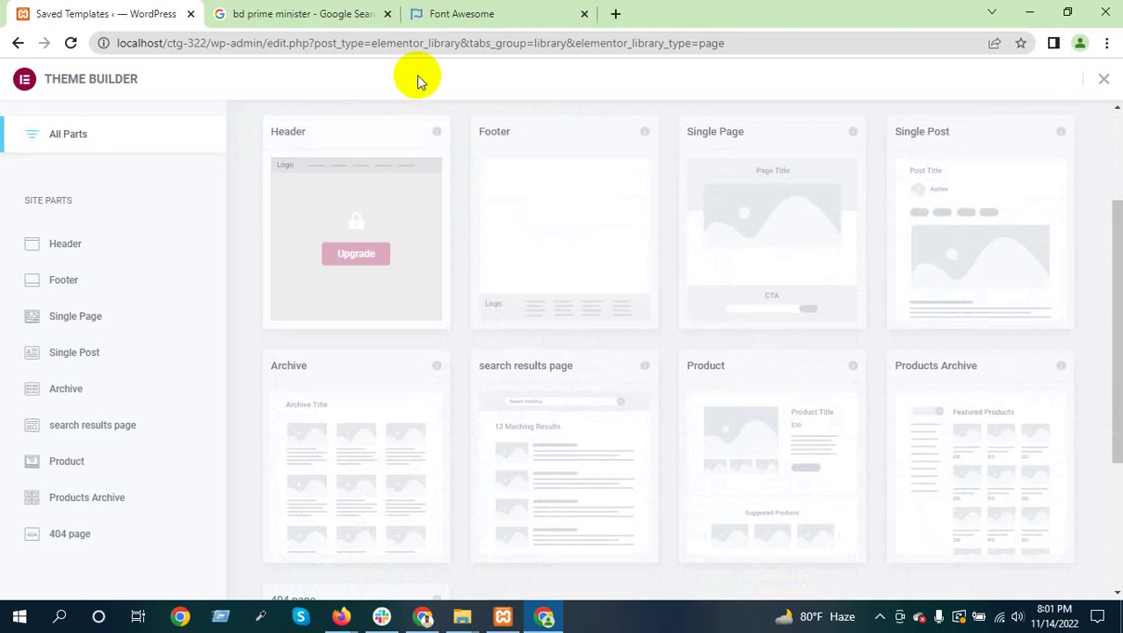
double_click(290, 131)
click(325, 134)
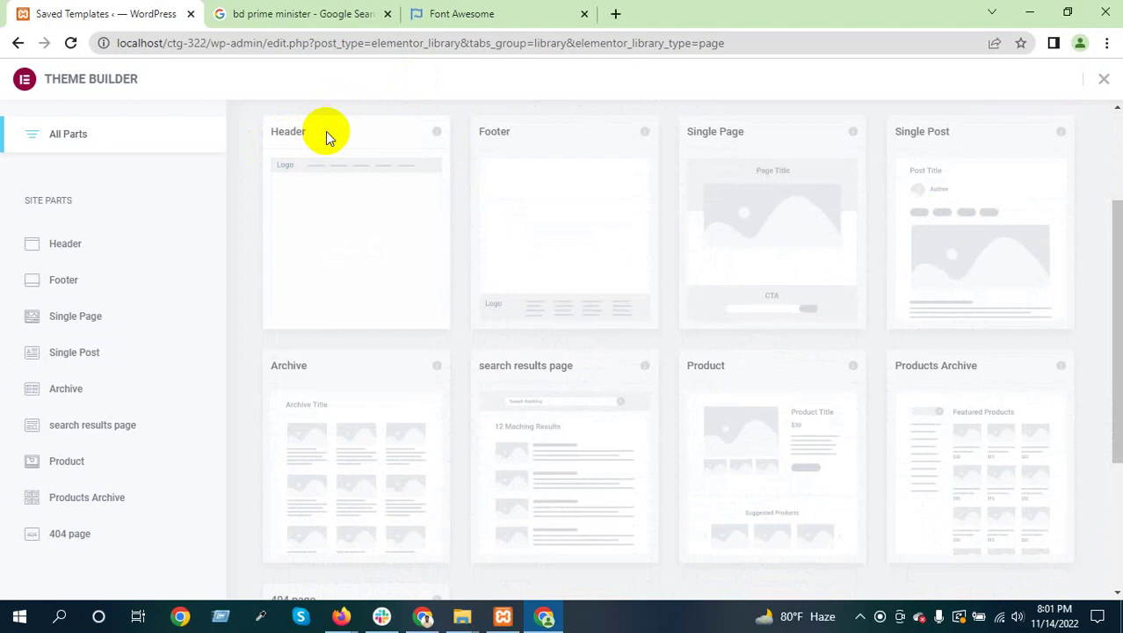
mouse_move(557, 195)
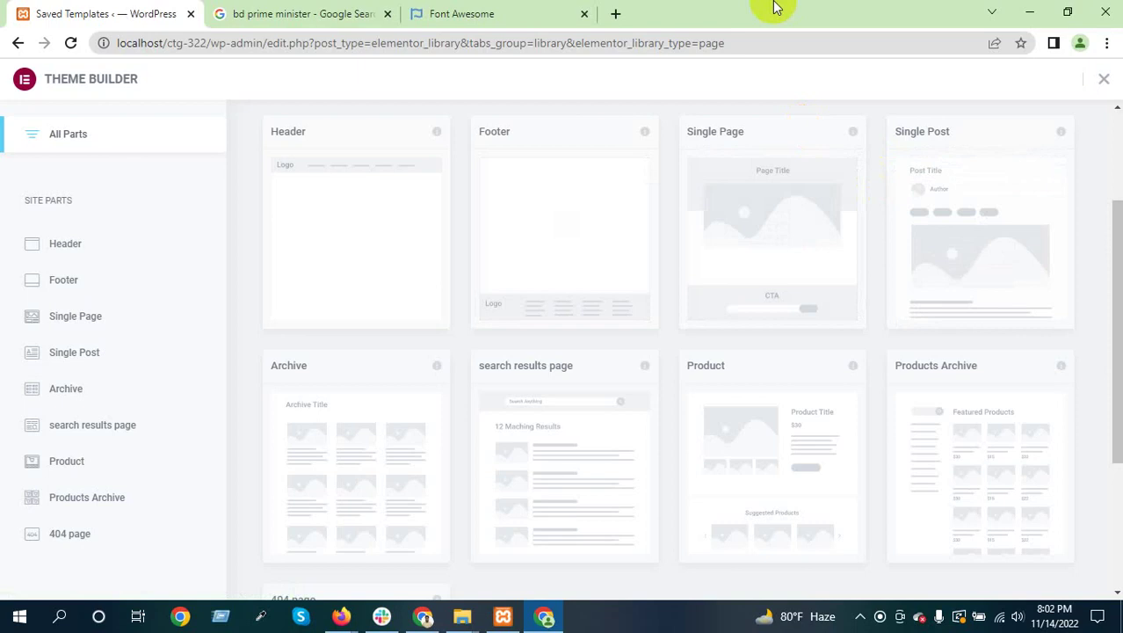
mouse_move(283, 461)
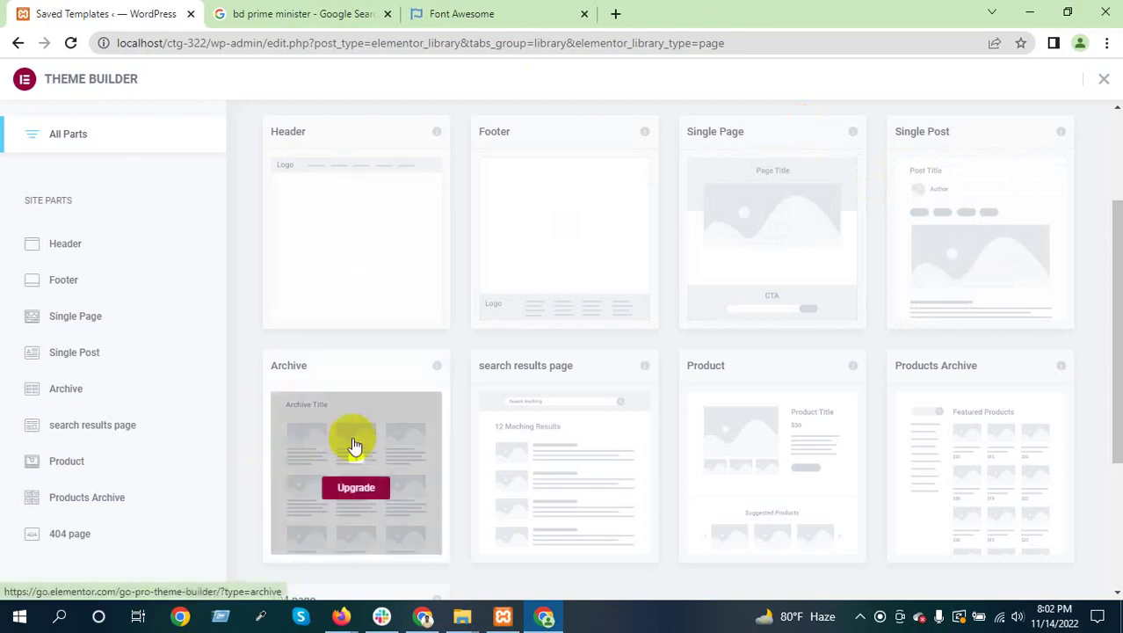
scroll(354, 447, down, 2)
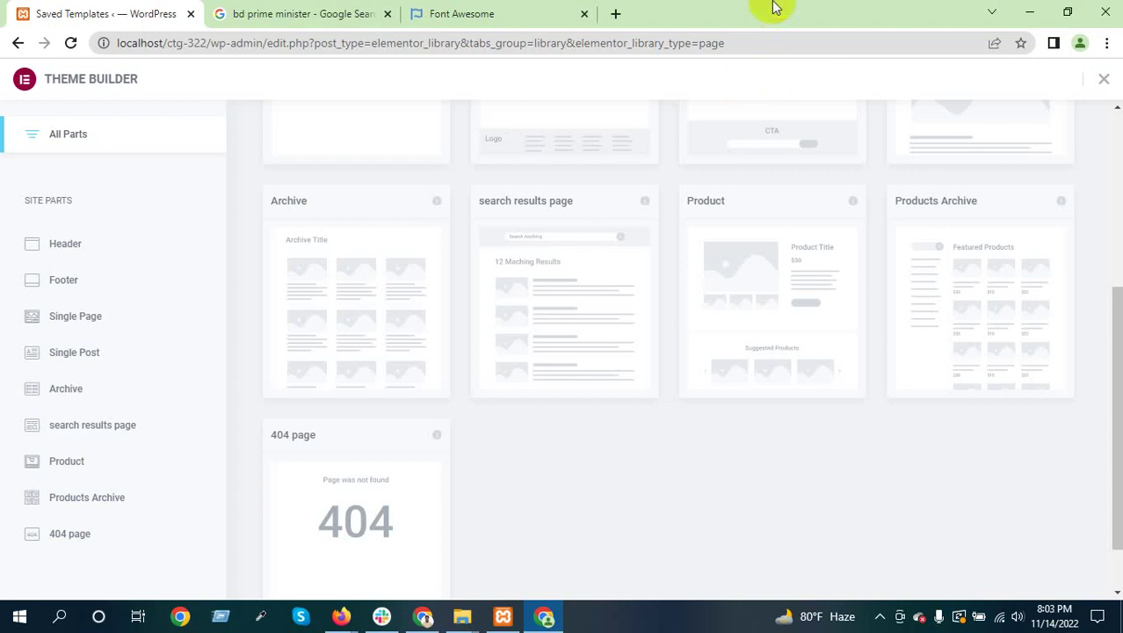
mouse_move(820, 246)
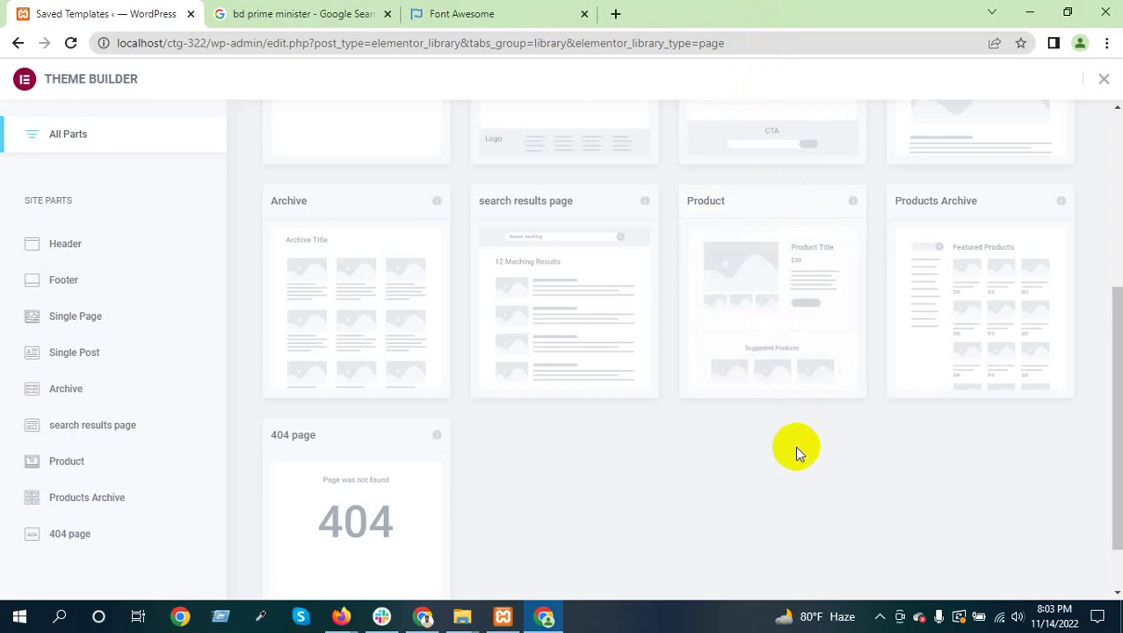
mouse_move(805, 268)
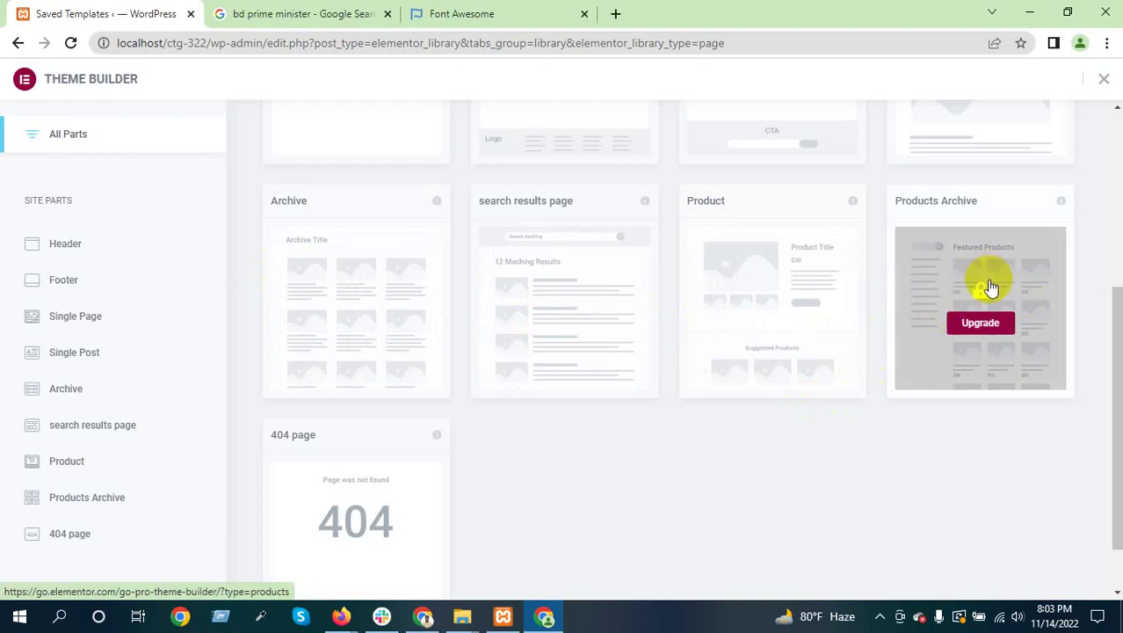
Open daraz.com.bd in a new tab and head for the Men's Fashion T-Shirts category
click(617, 15)
text(da)
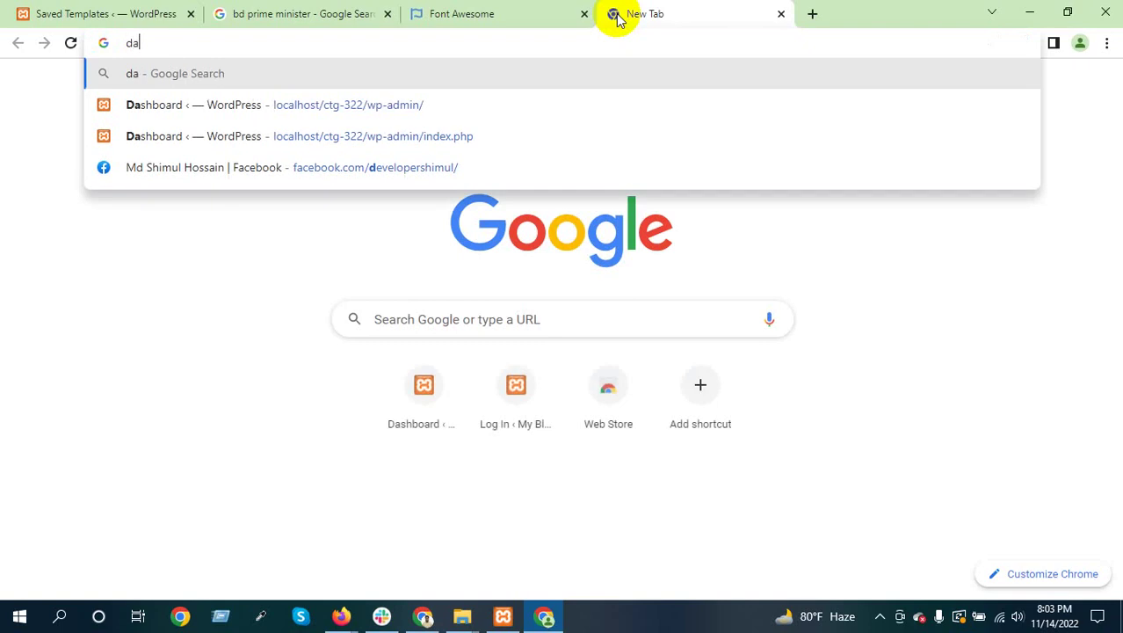
text(raz.com.bd)
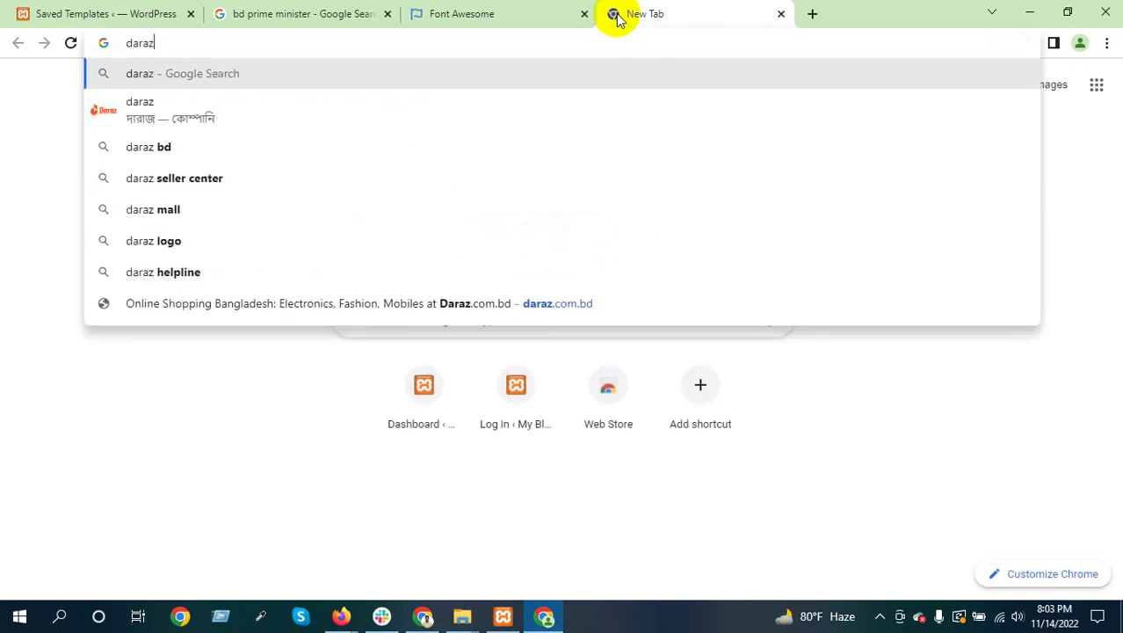
key(Return)
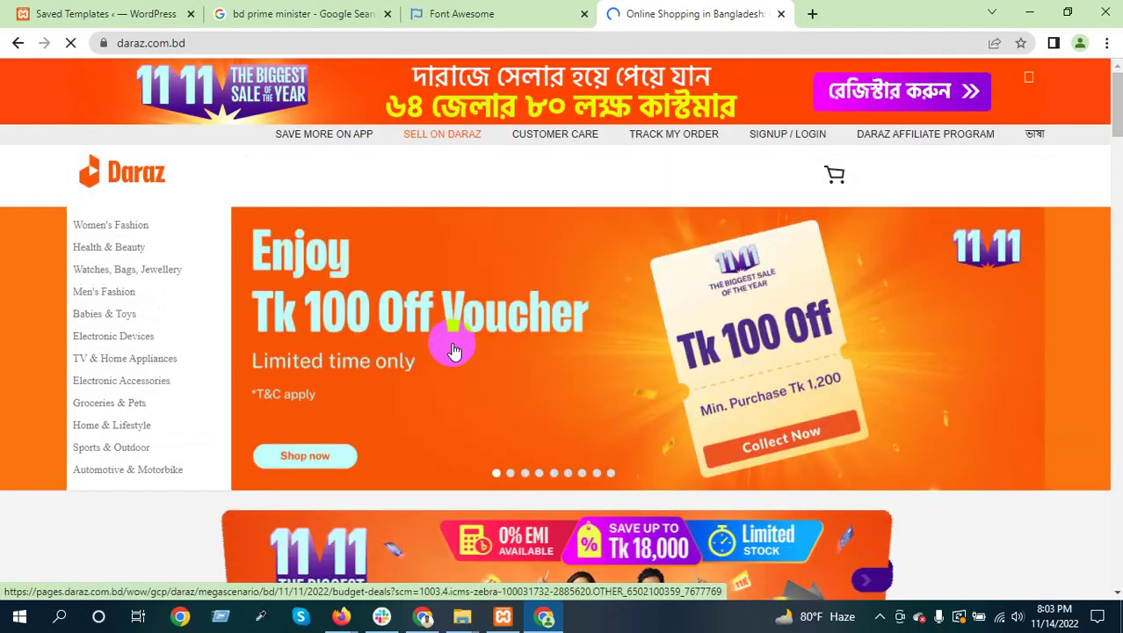
scroll(410, 345, down, 3)
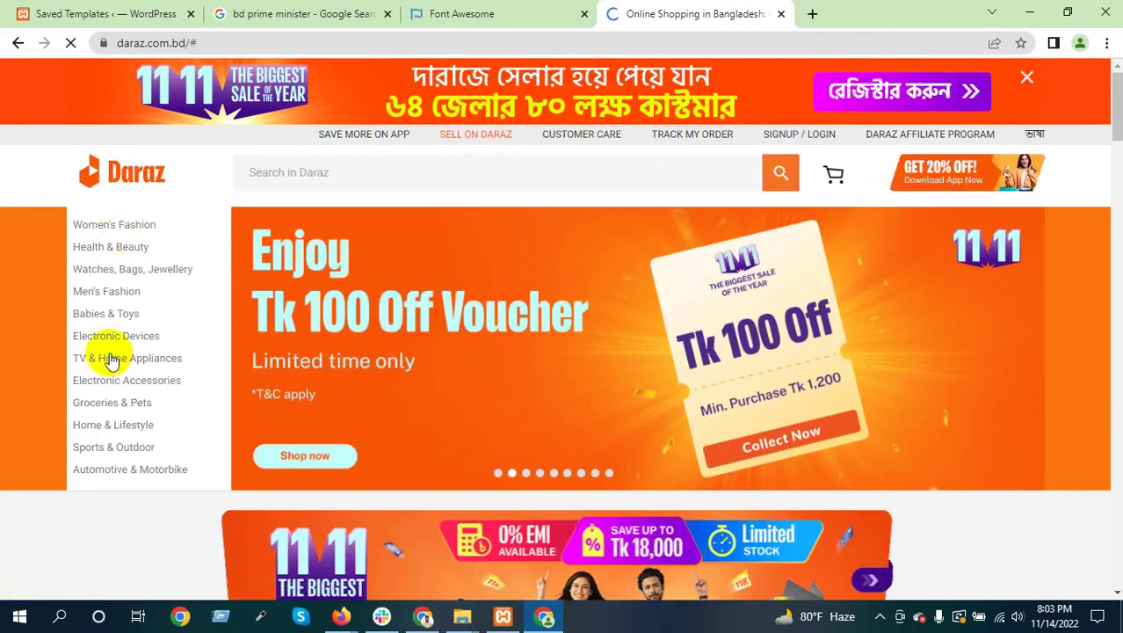
mouse_move(125, 295)
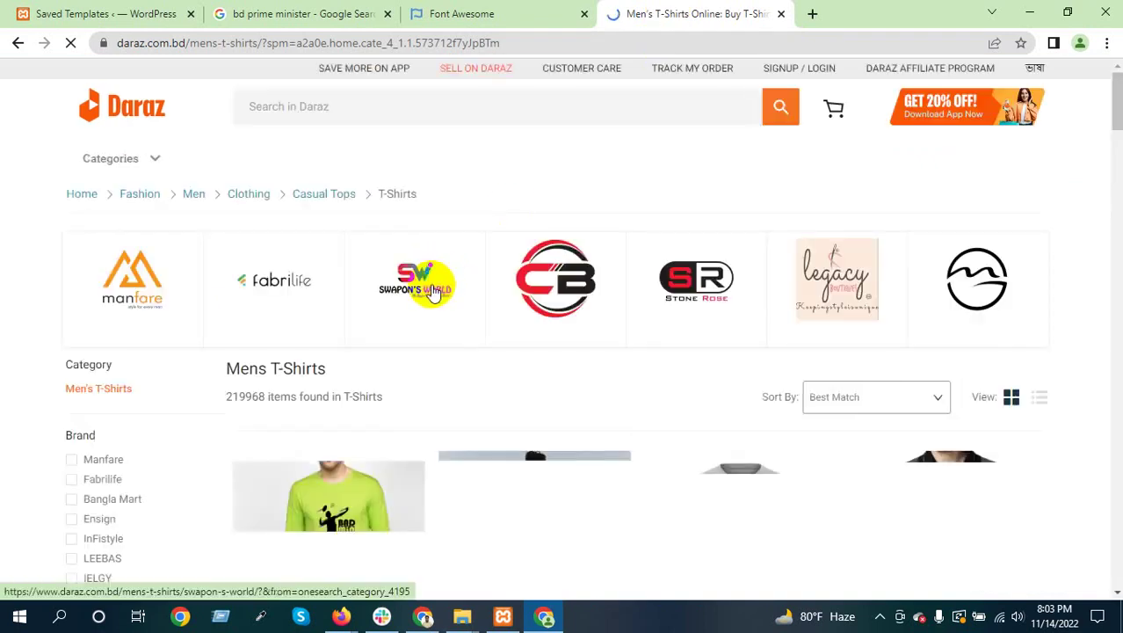
scroll(431, 290, down, 2)
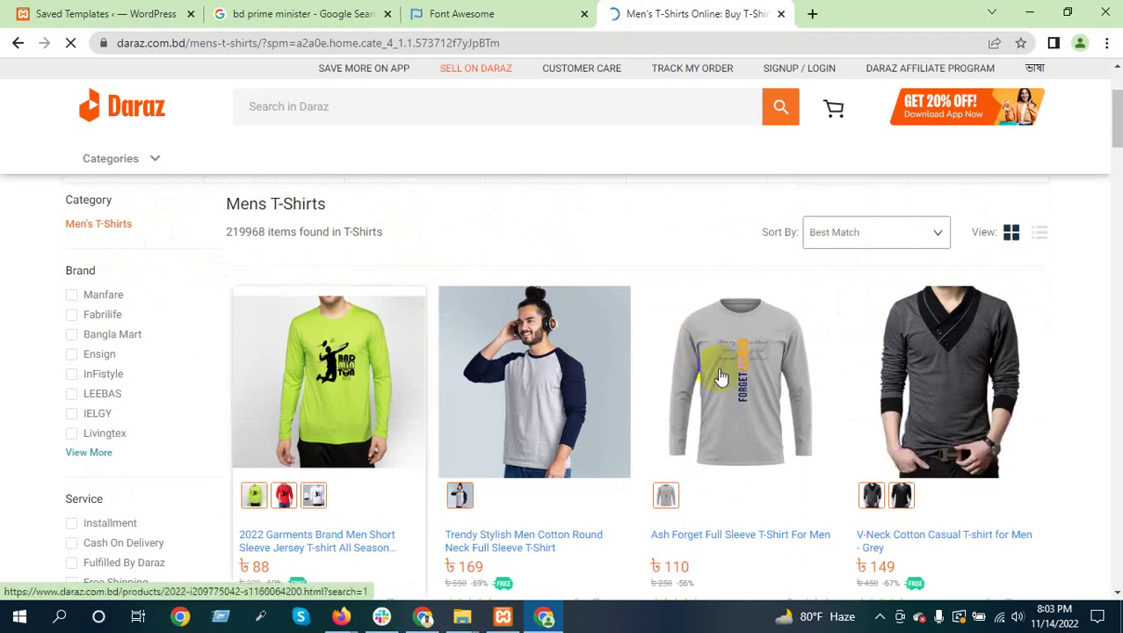
scroll(555, 369, down, 3)
scroll(791, 439, down, 1)
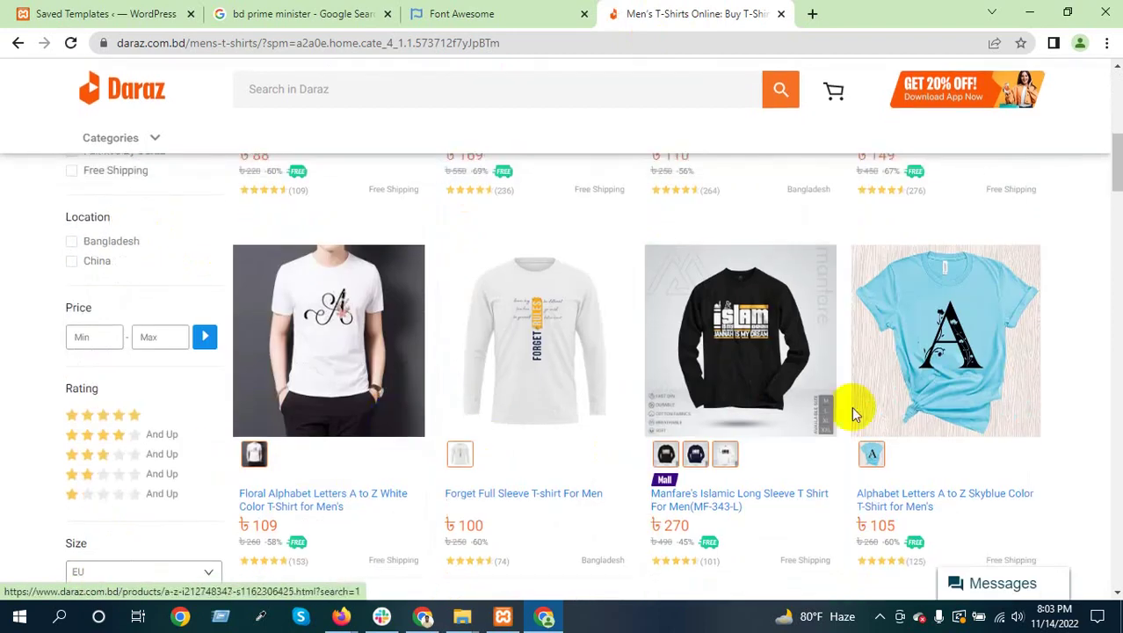
scroll(905, 414, down, 3)
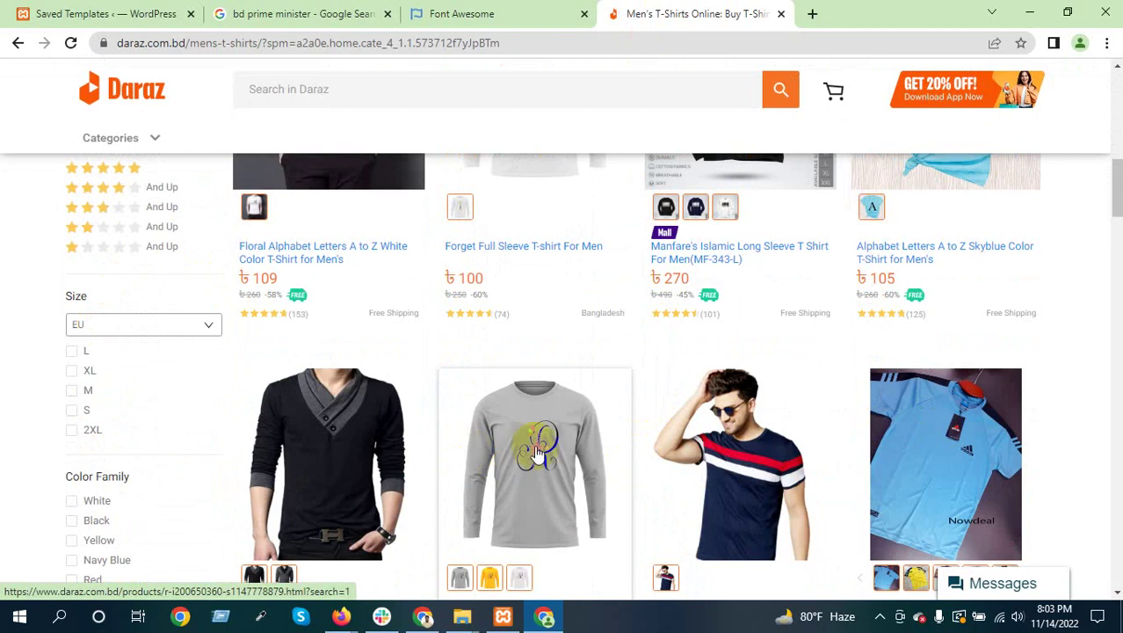
scroll(734, 444, down, 2)
scroll(282, 365, down, 3)
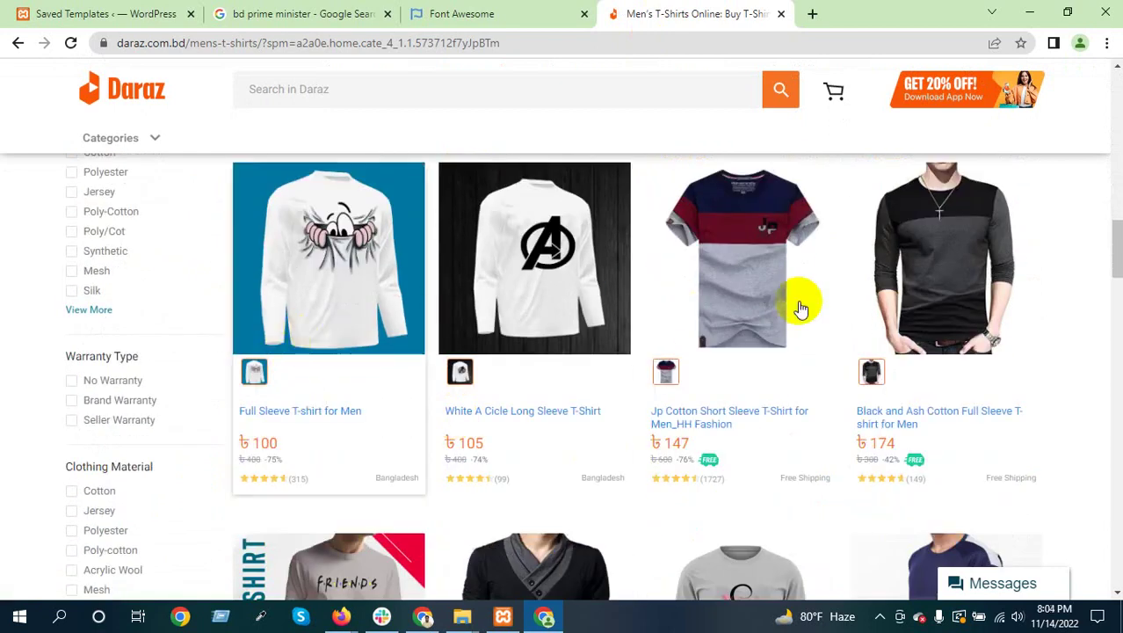
scroll(861, 358, down, 3)
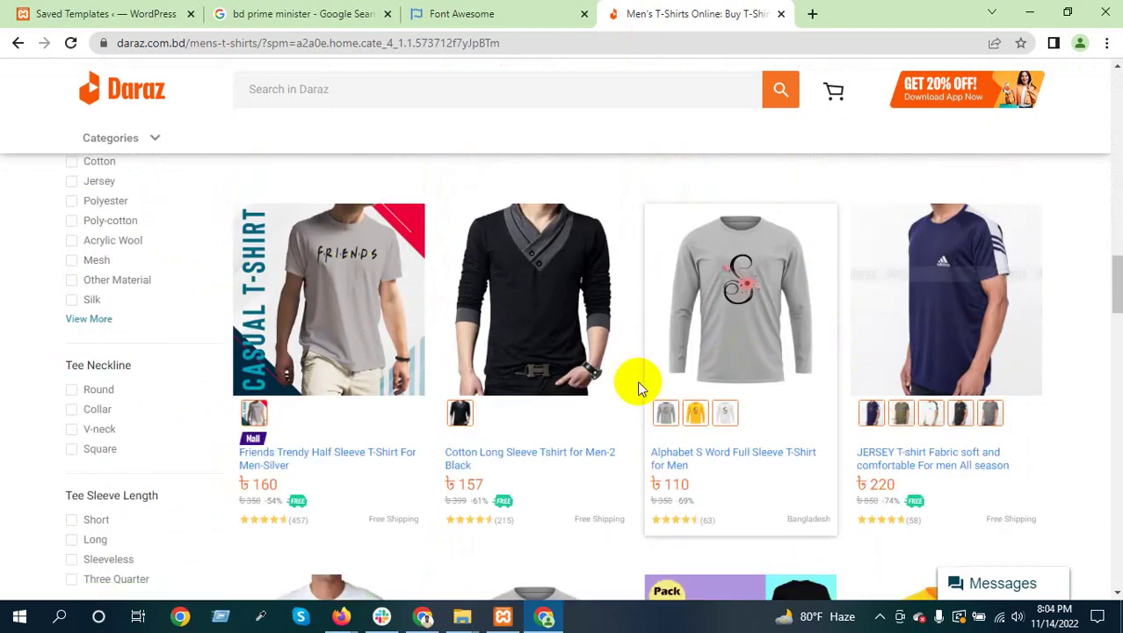
scroll(637, 380, up, 6)
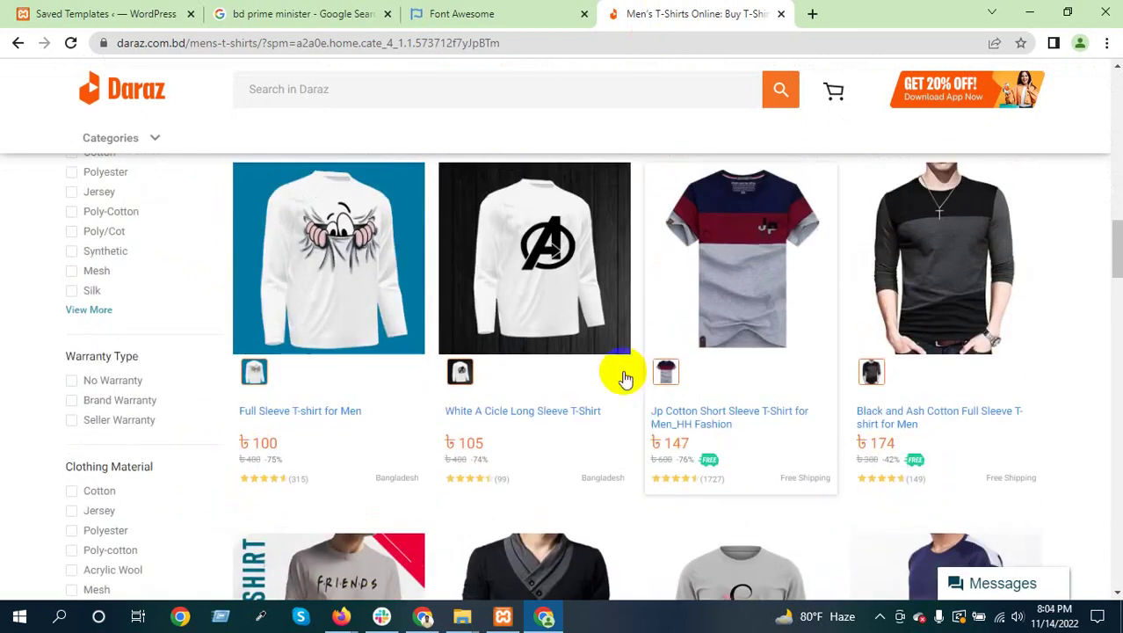
scroll(91, 282, up, 2)
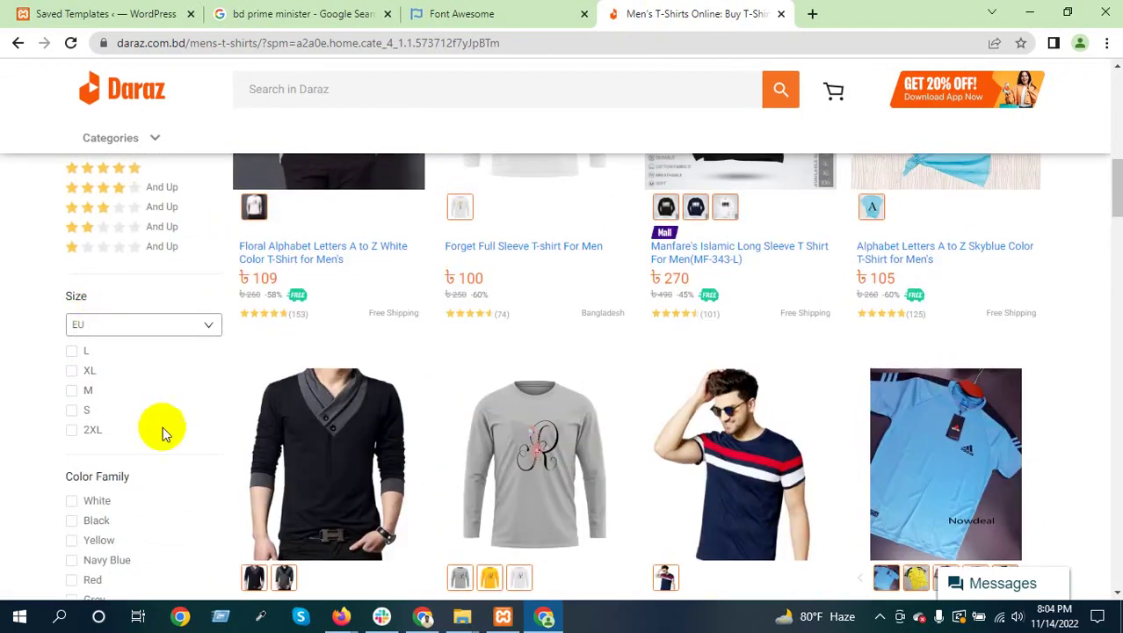
scroll(156, 418, up, 3)
scroll(132, 422, up, 5)
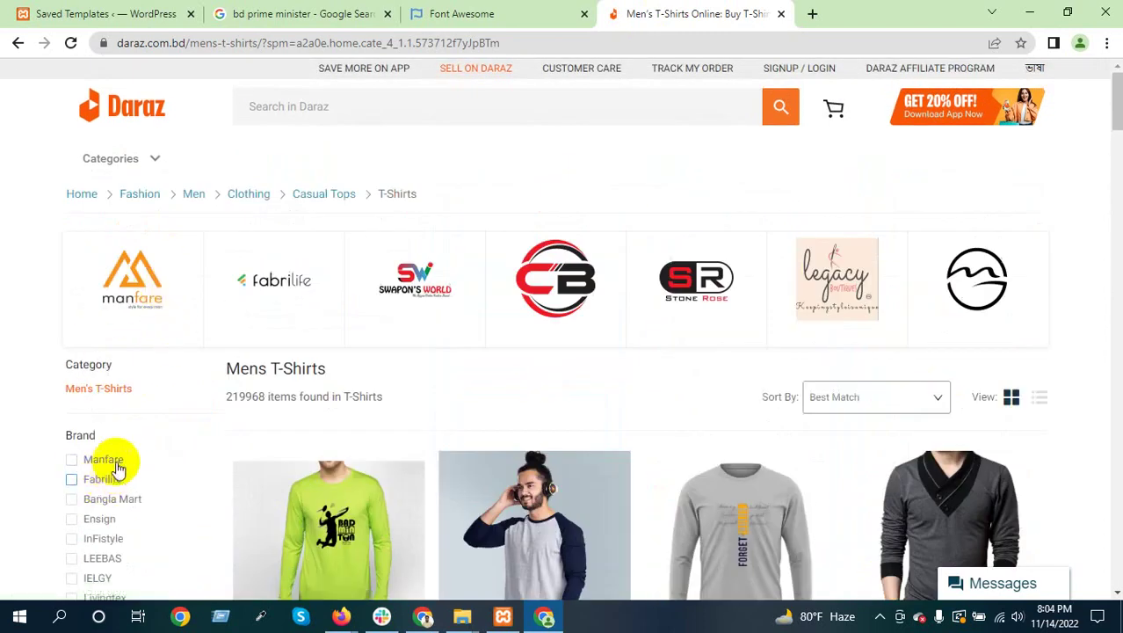
scroll(123, 467, down, 4)
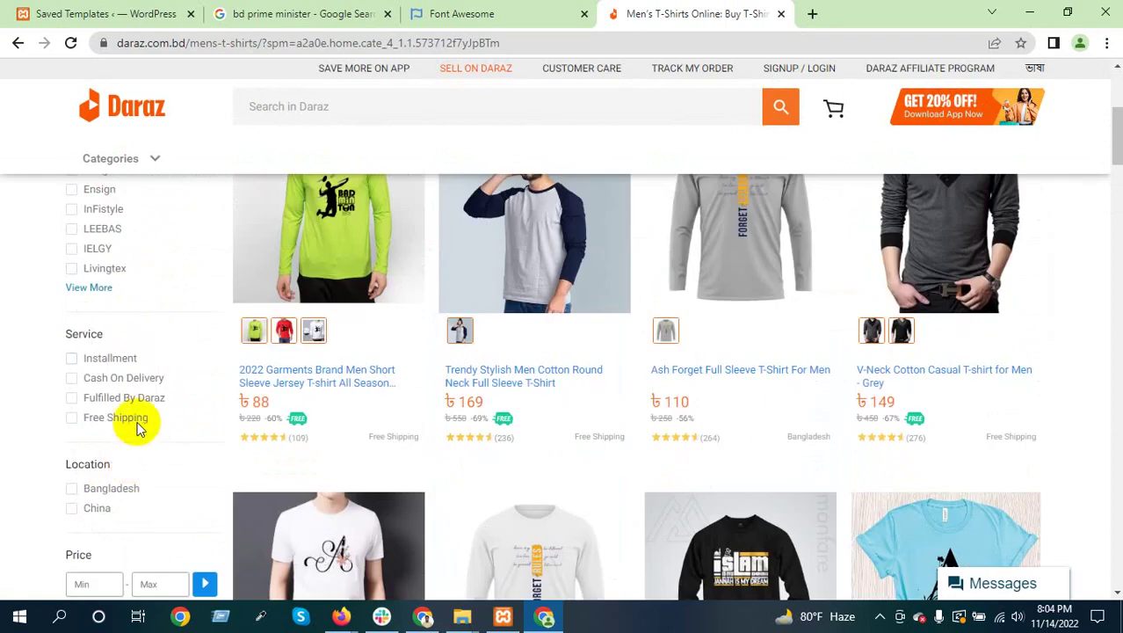
scroll(158, 410, up, 4)
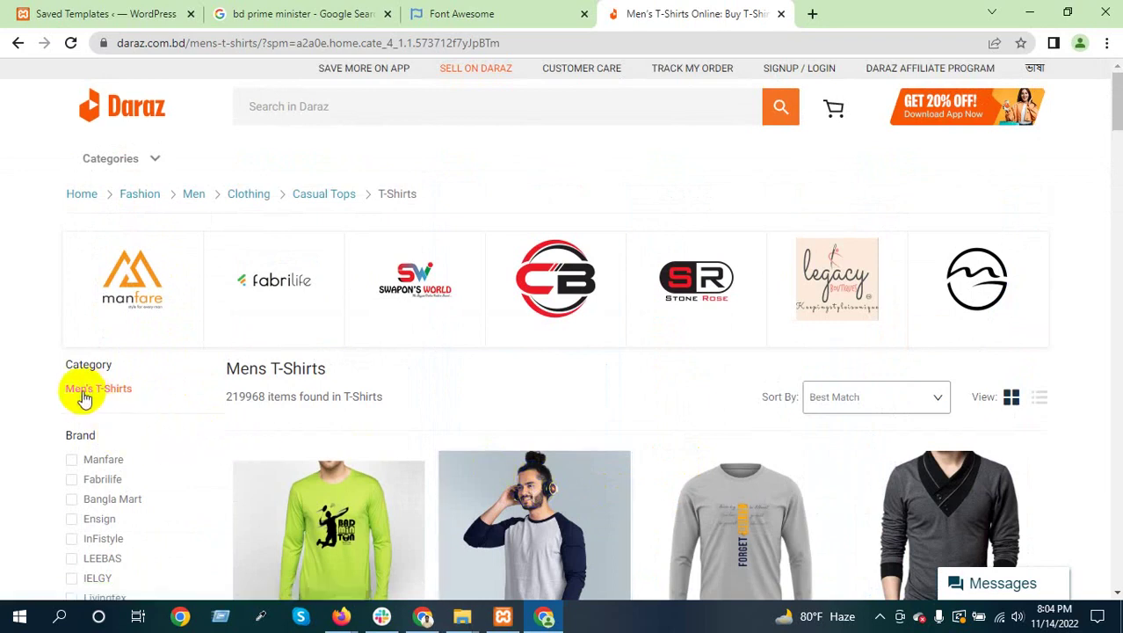
scroll(128, 413, down, 3)
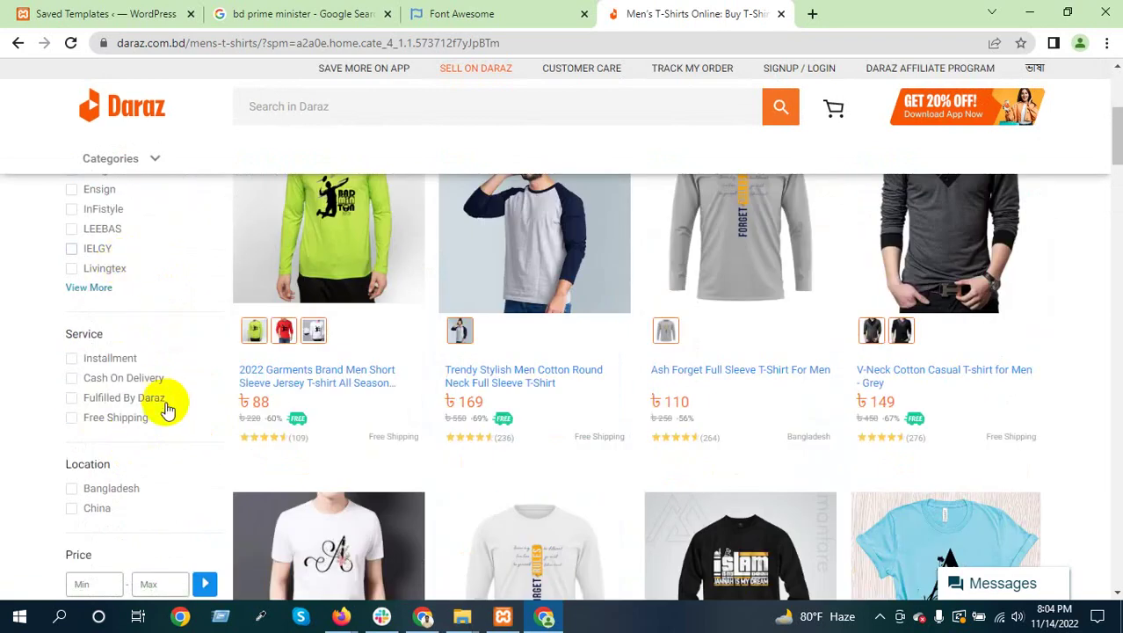
scroll(163, 402, up, 2)
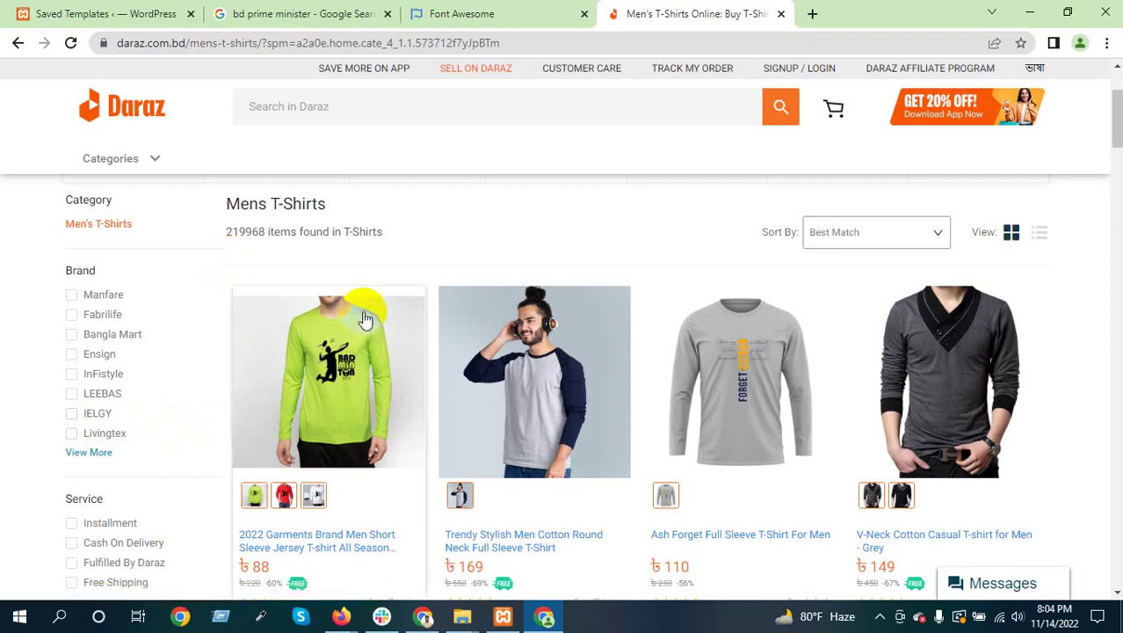
scroll(502, 384, down, 3)
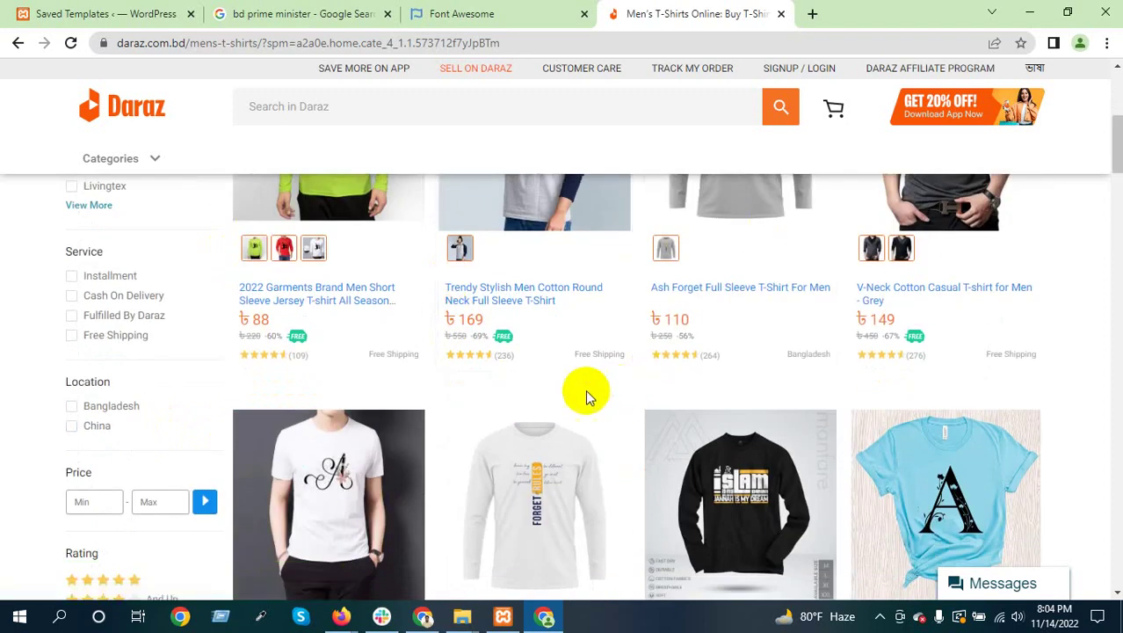
scroll(570, 400, down, 3)
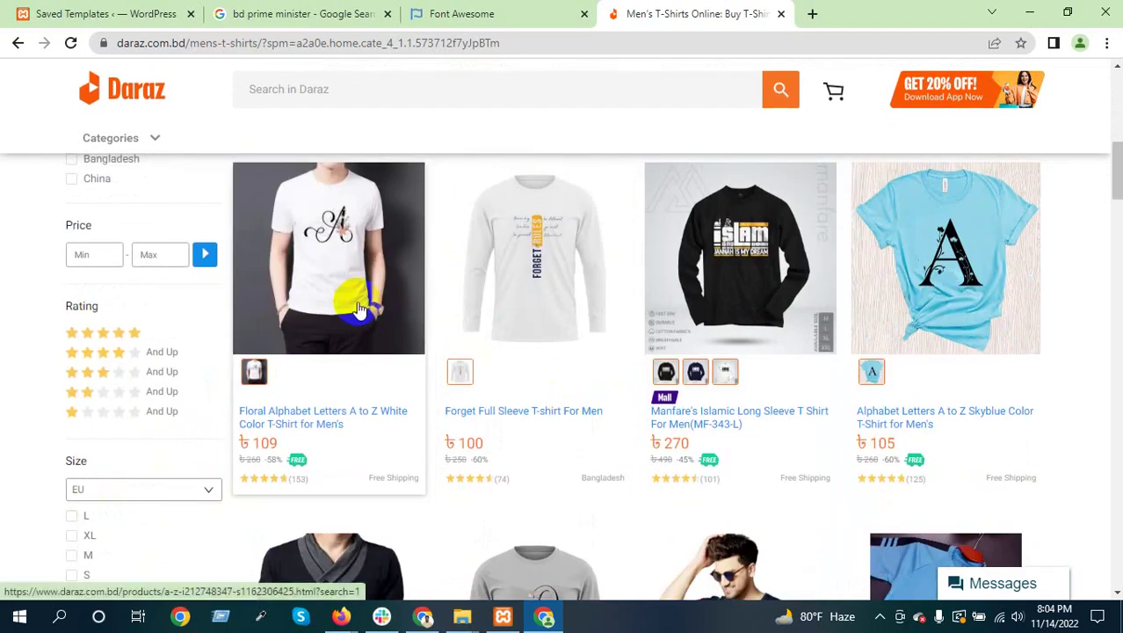
scroll(560, 439, down, 3)
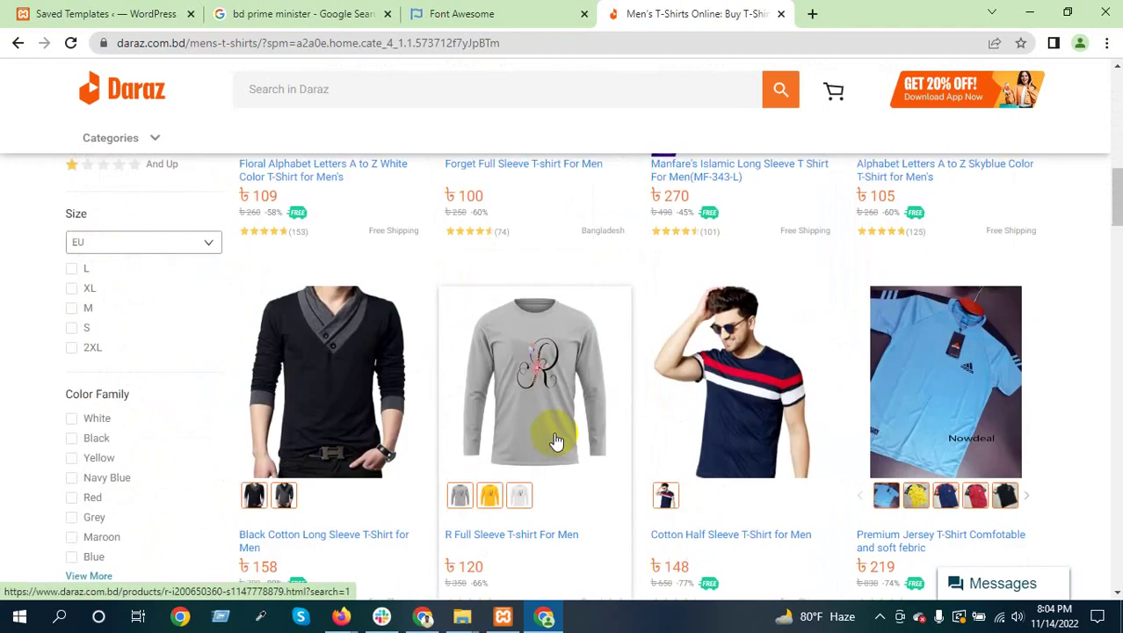
scroll(555, 440, down, 4)
scroll(567, 413, up, 2)
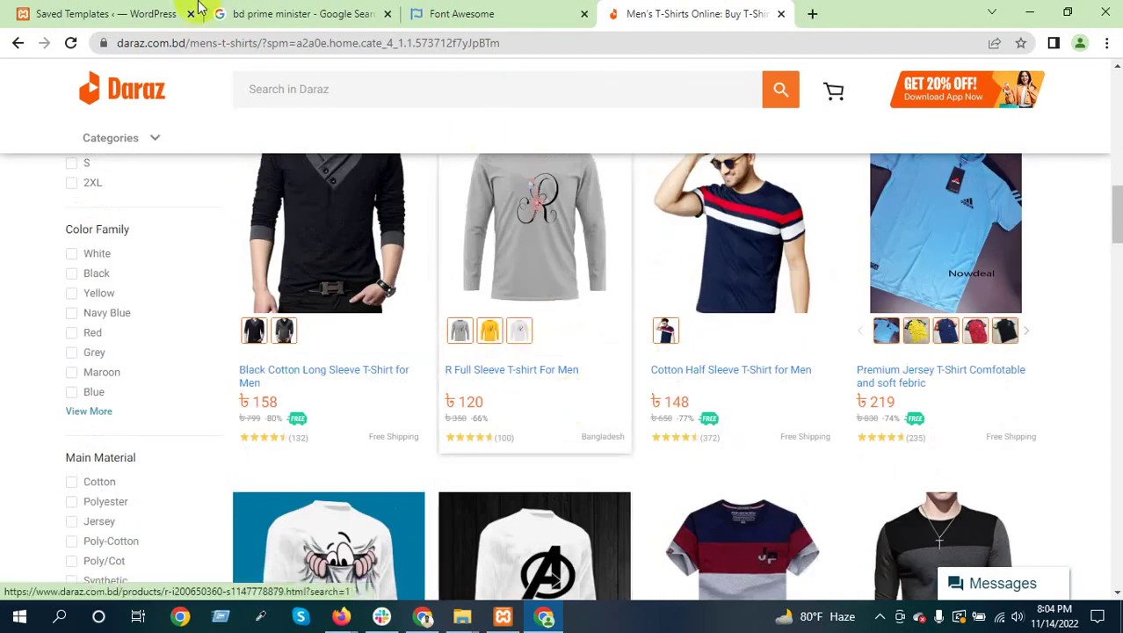
Return to the Theme Builder tab and scroll through its site part cards
click(130, 12)
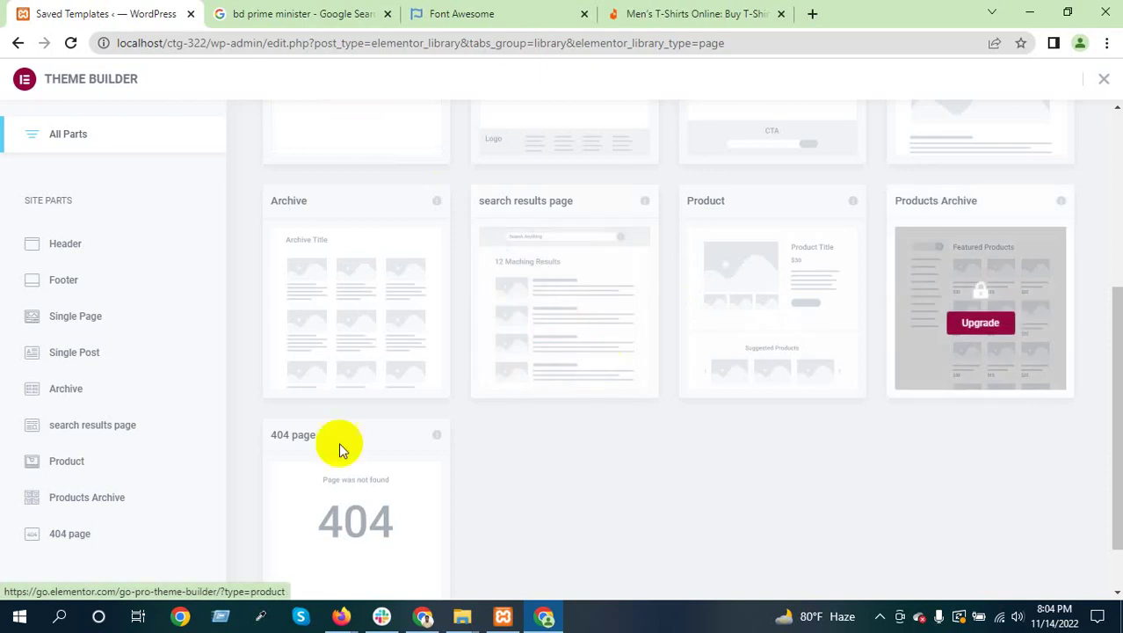
scroll(479, 449, down, 1)
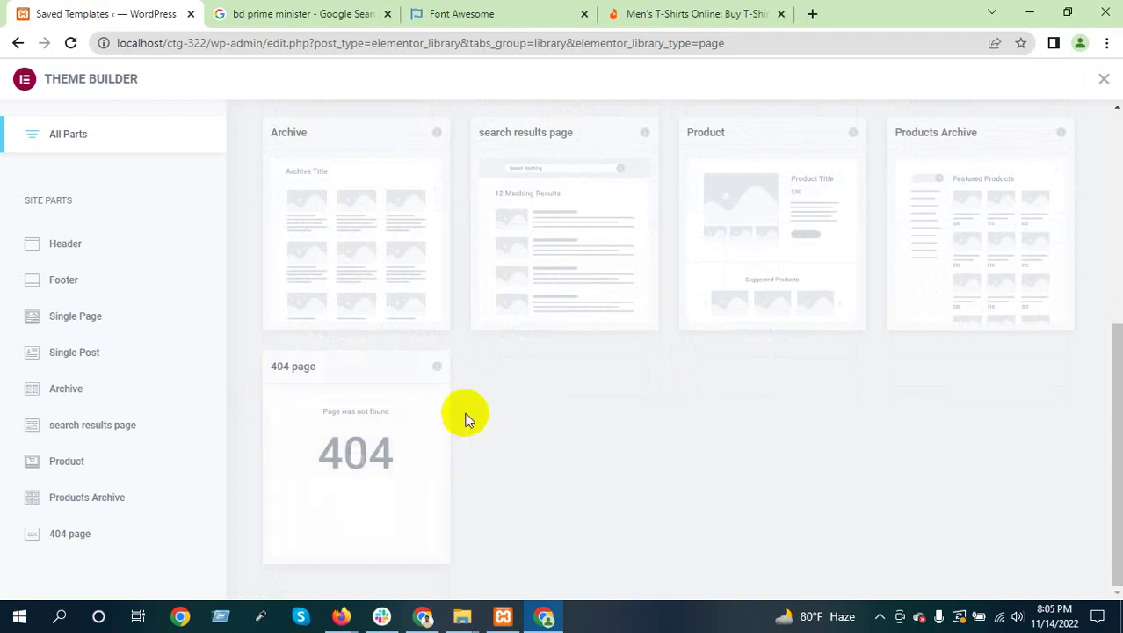
mouse_move(337, 422)
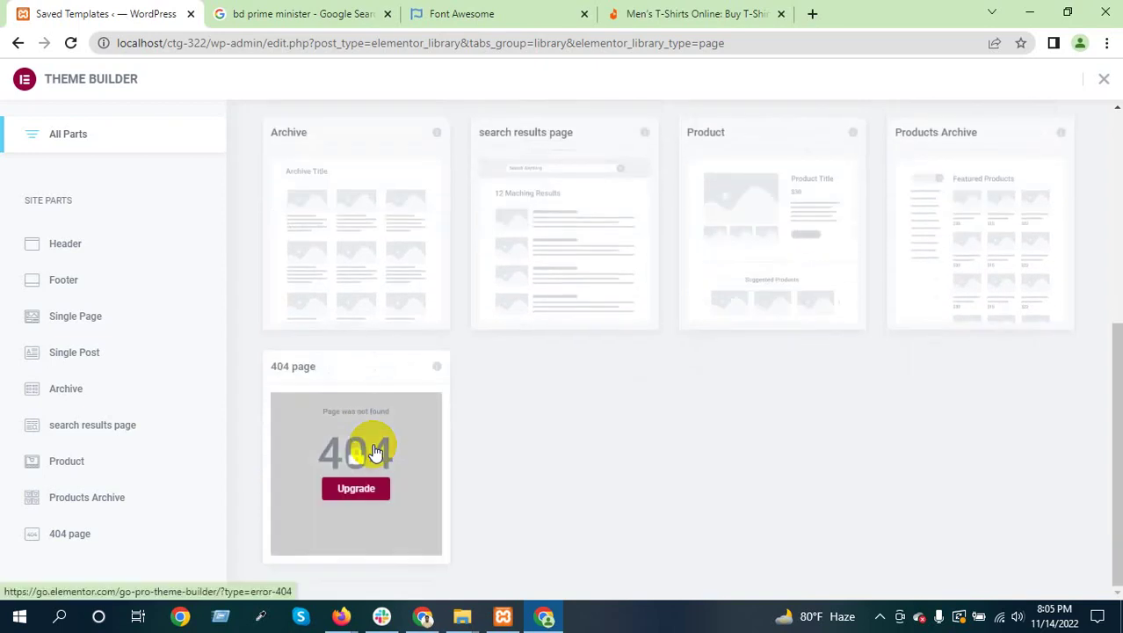
scroll(639, 461, up, 1)
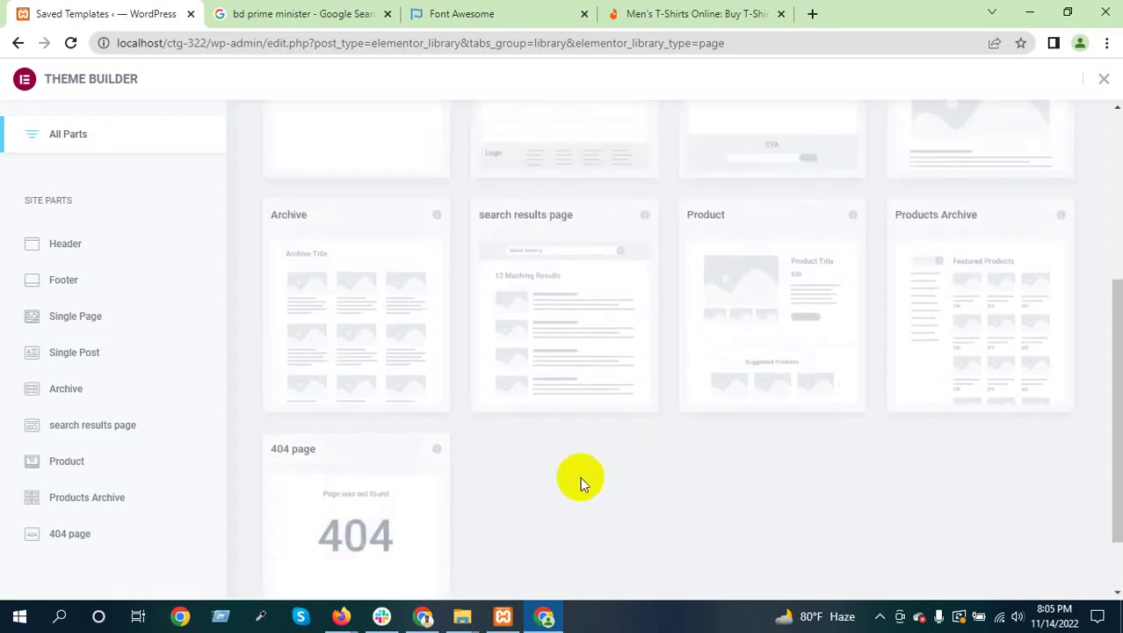
scroll(437, 464, down, 1)
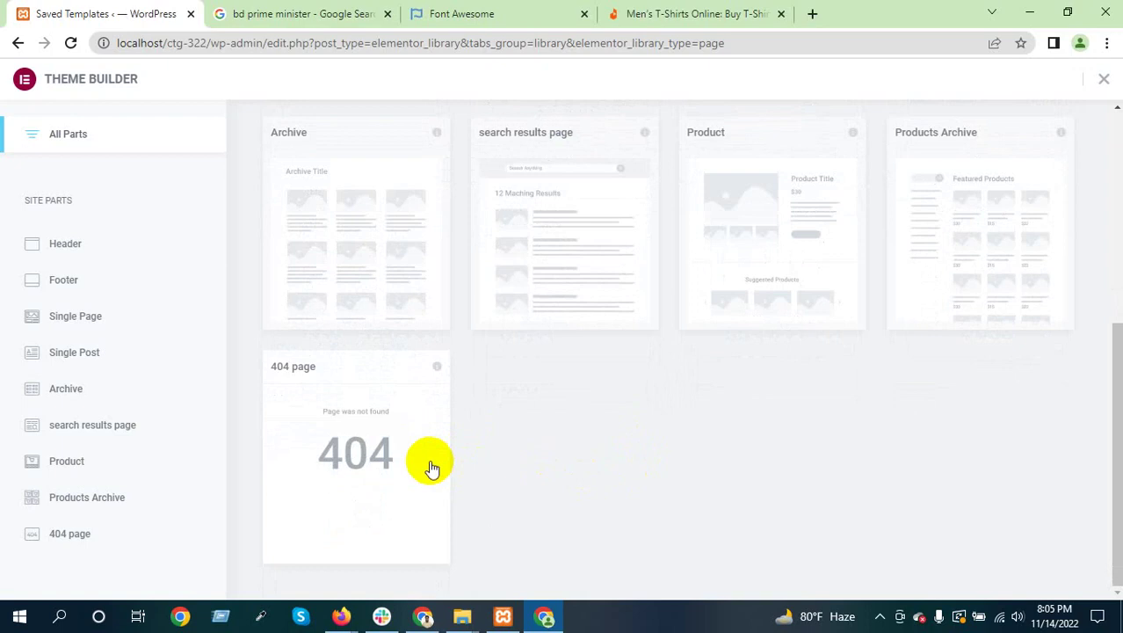
mouse_move(363, 446)
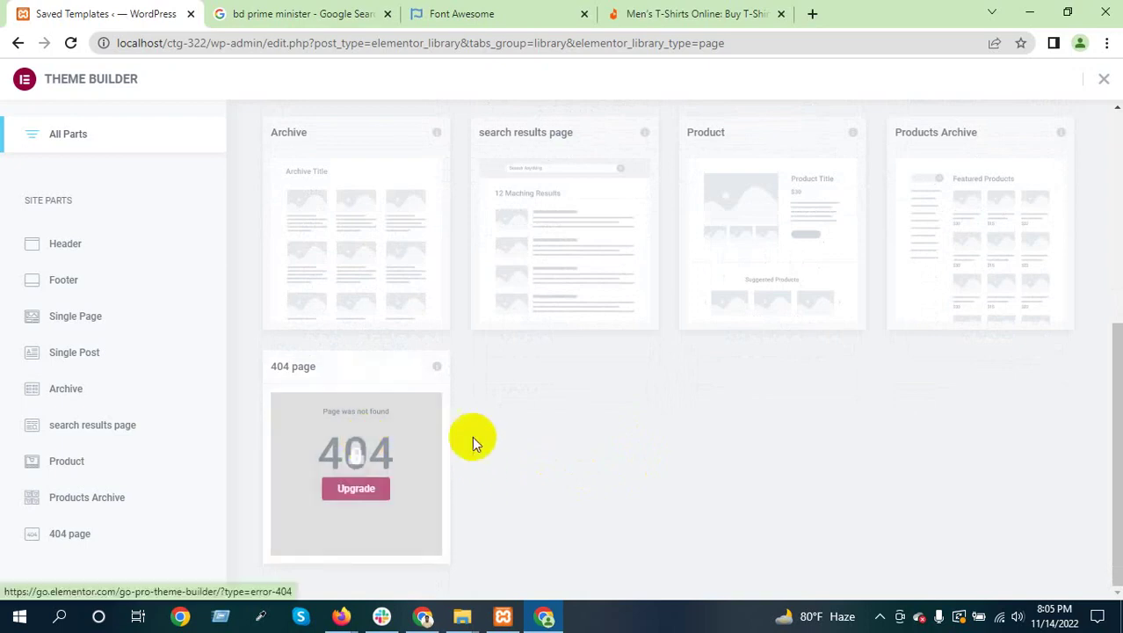
Keep reviewing the site part cards from Header through the 404 page
drag(59, 79, 143, 76)
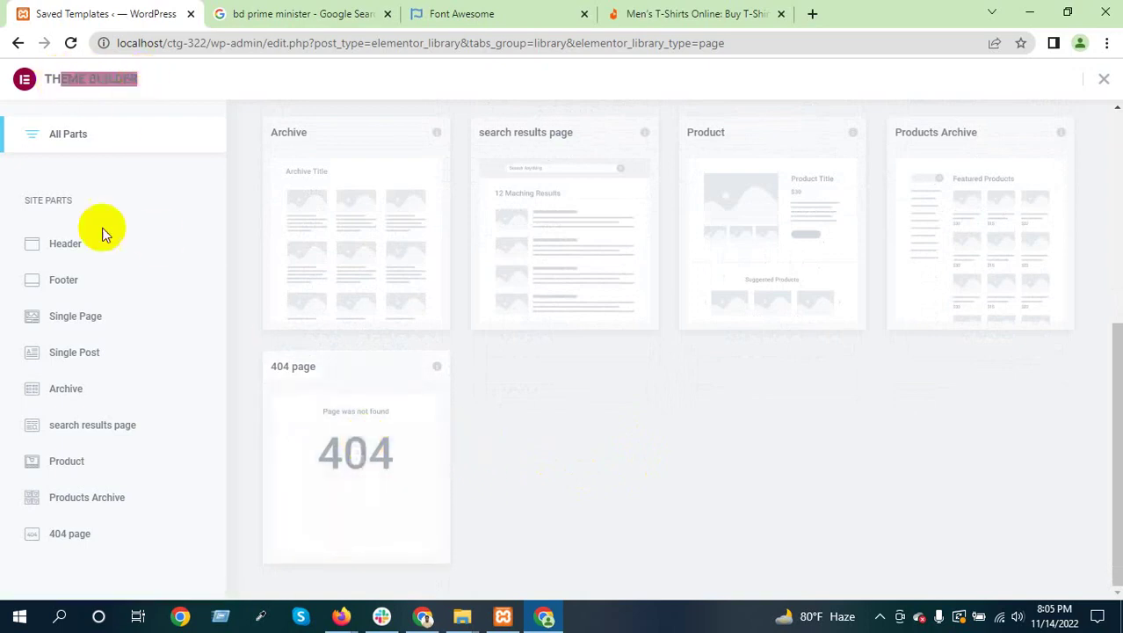
mouse_move(386, 241)
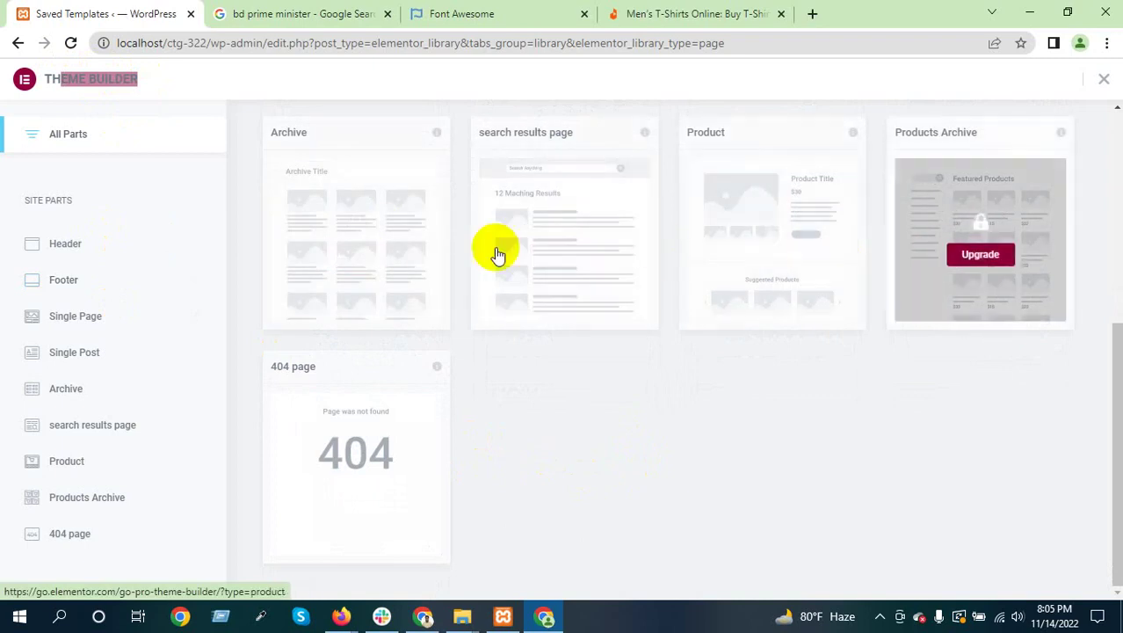
scroll(466, 337, up, 2)
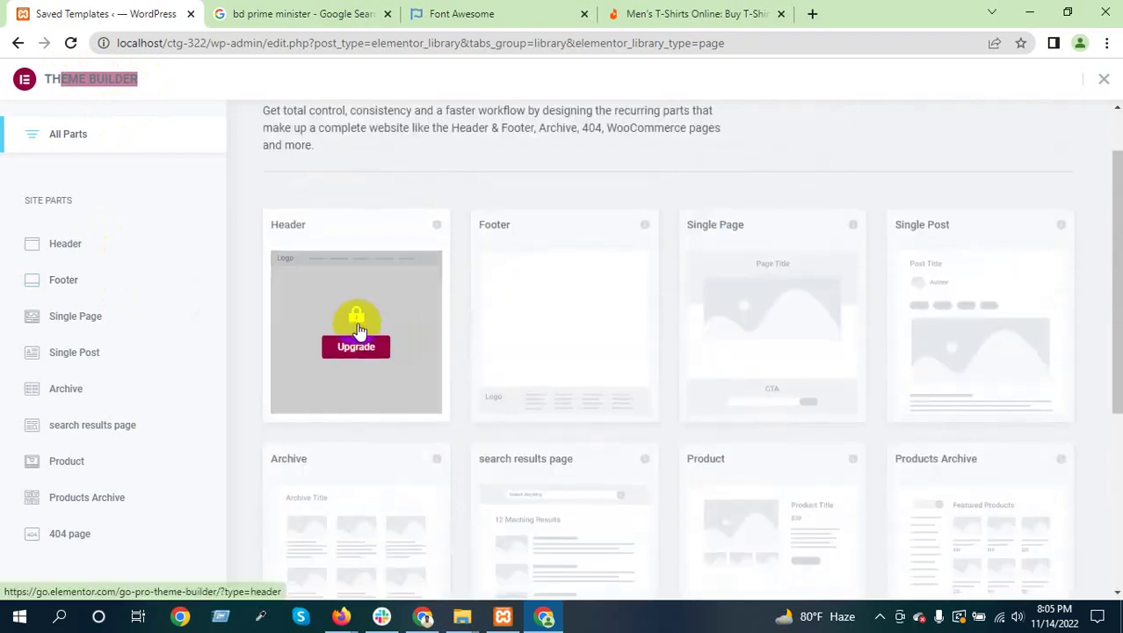
scroll(359, 325, down, 4)
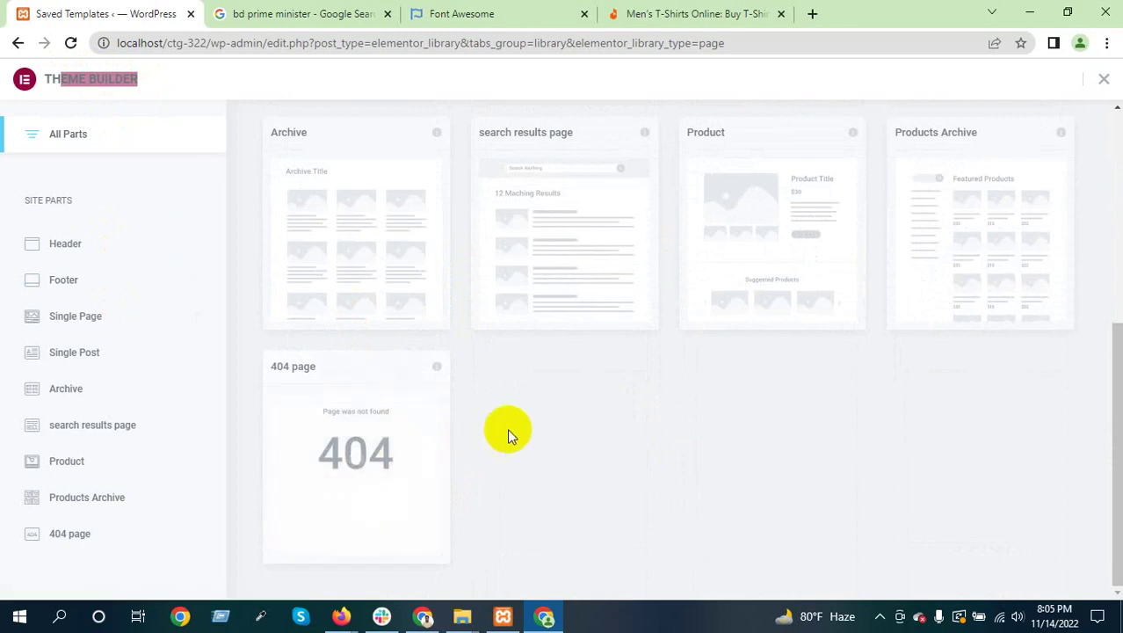
mouse_move(335, 427)
scroll(506, 404, up, 3)
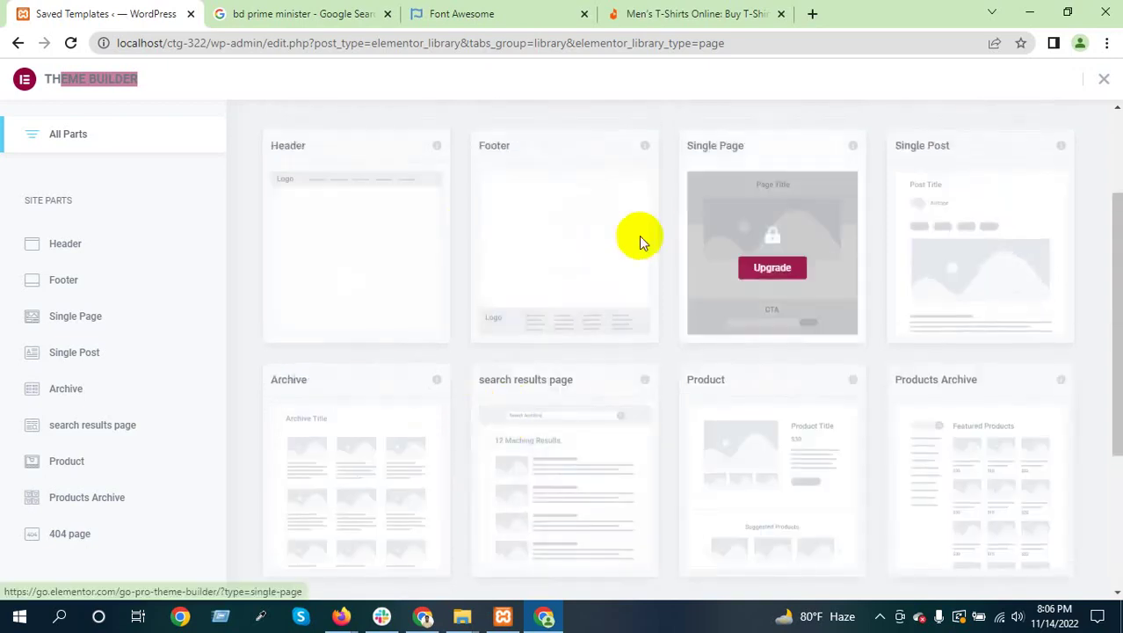
scroll(328, 348, up, 2)
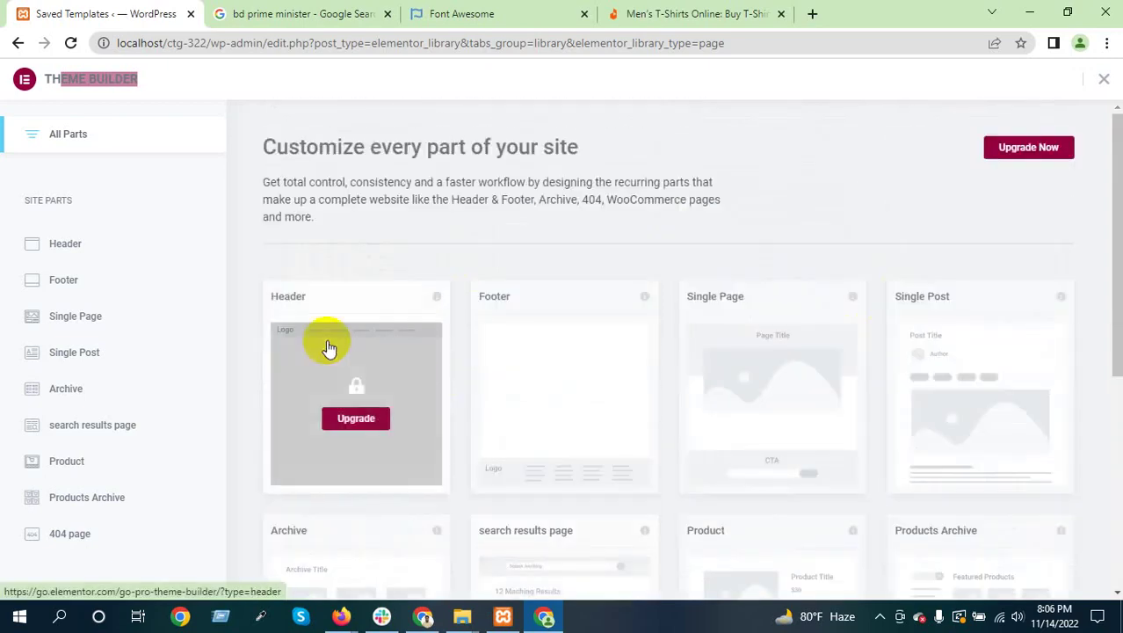
Go back to Saved Templates, now showing the empty Section tab
click(17, 42)
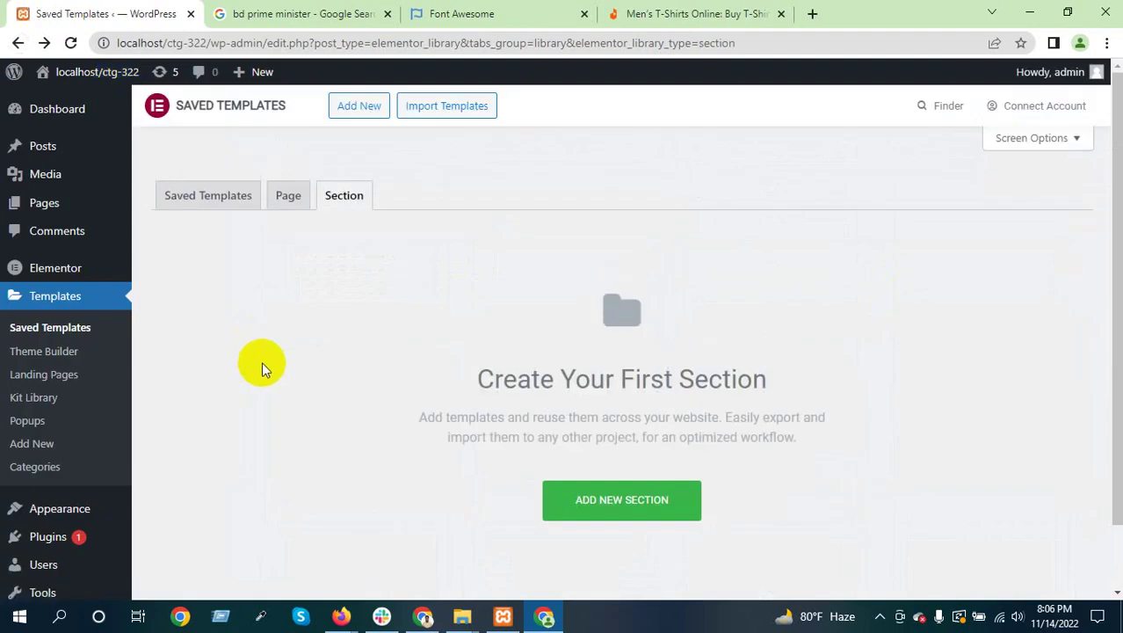
click(59, 384)
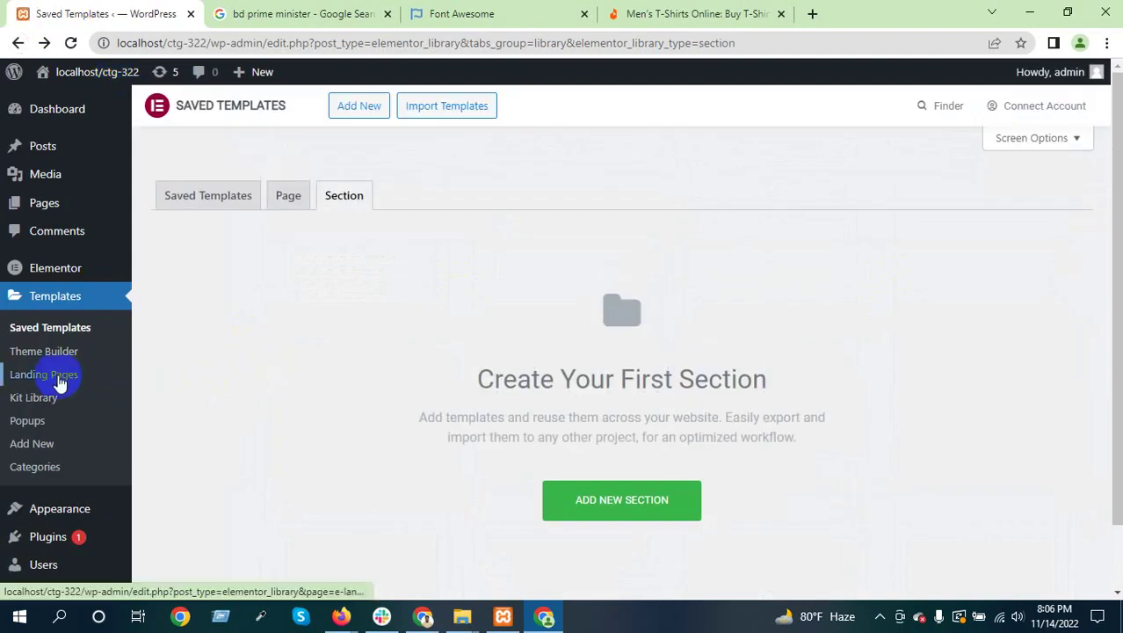
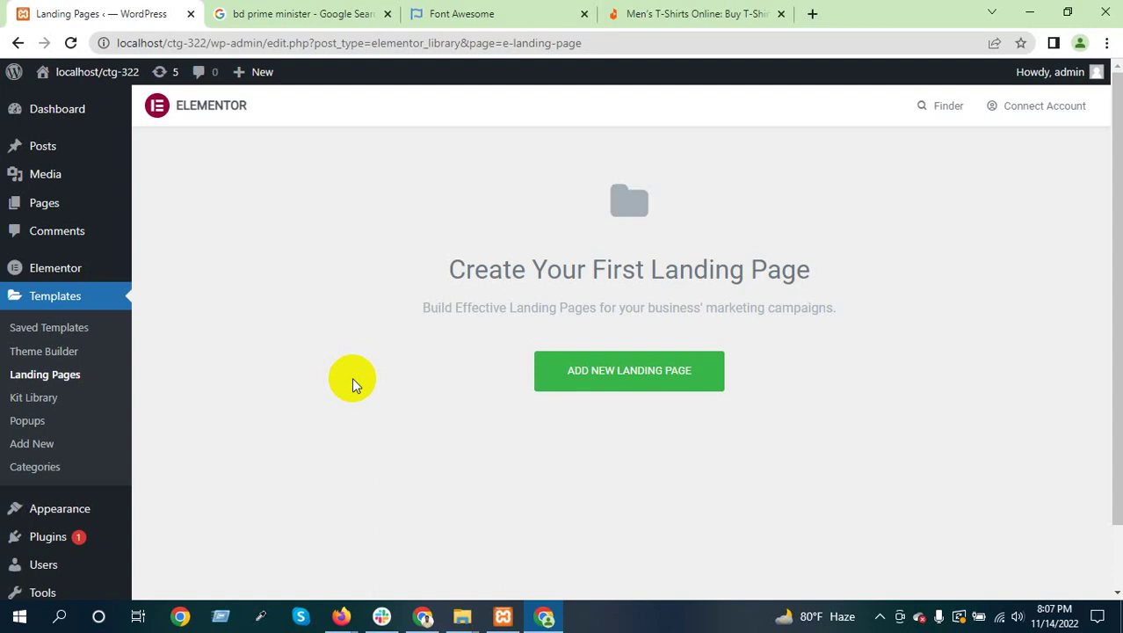
Open the Elementor Kit Library and scroll through the featured website kits
click(22, 398)
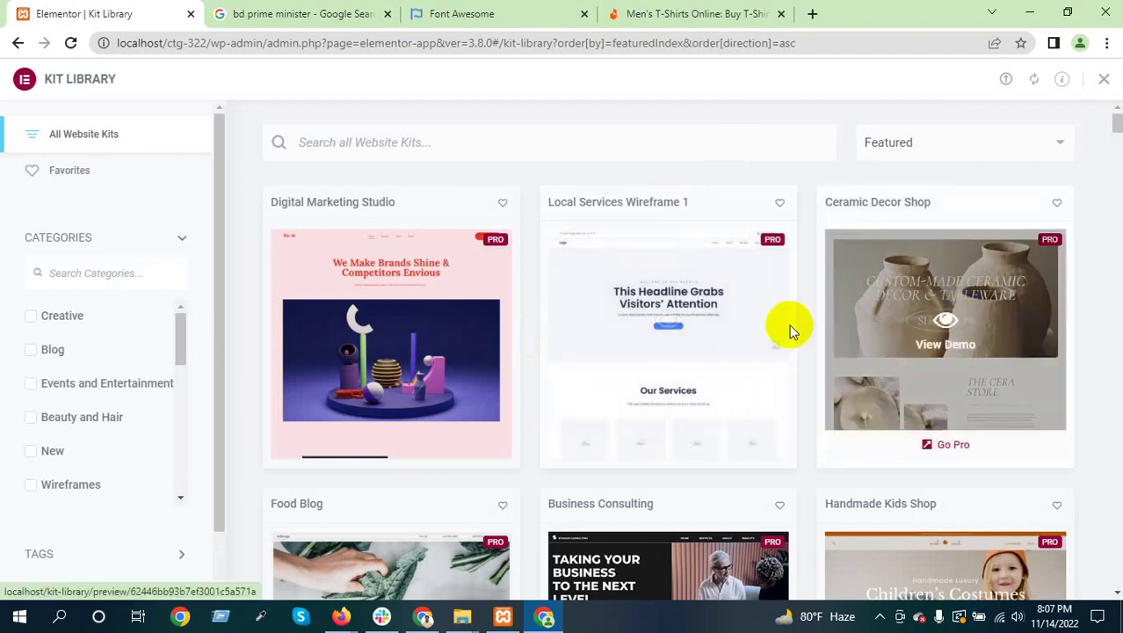
scroll(718, 324, down, 3)
scroll(728, 371, down, 3)
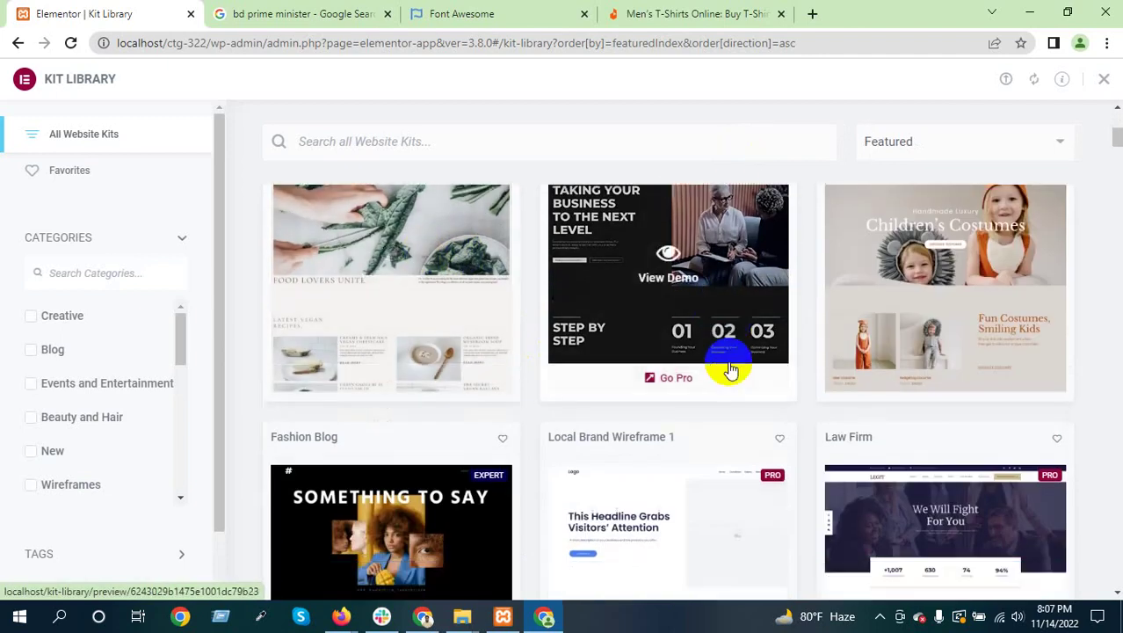
scroll(440, 338, down, 5)
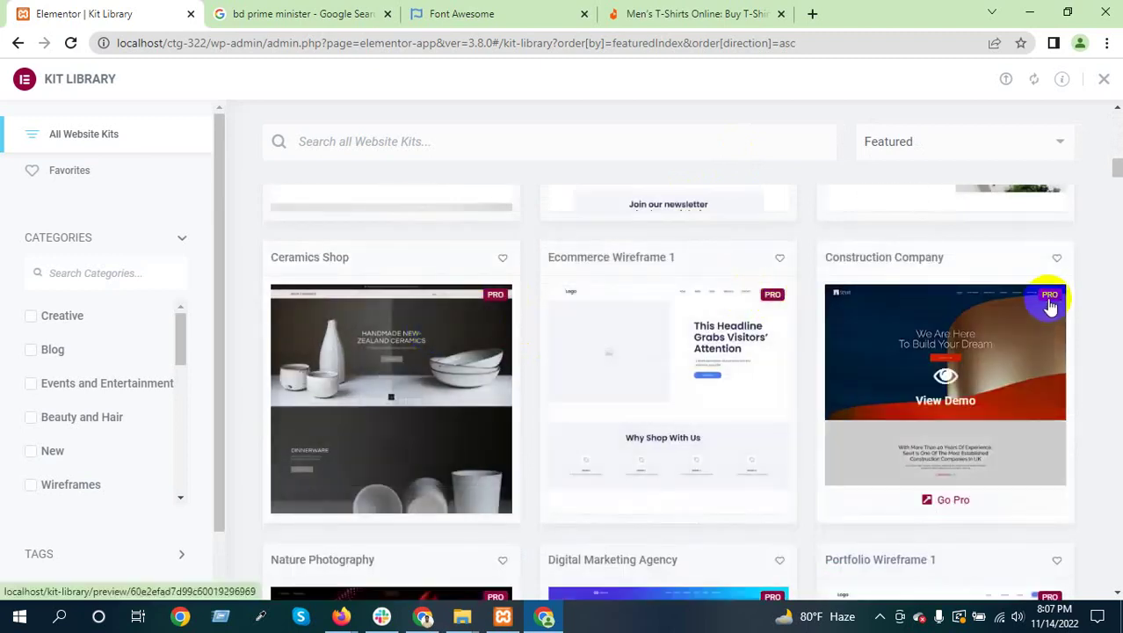
scroll(602, 377, down, 9)
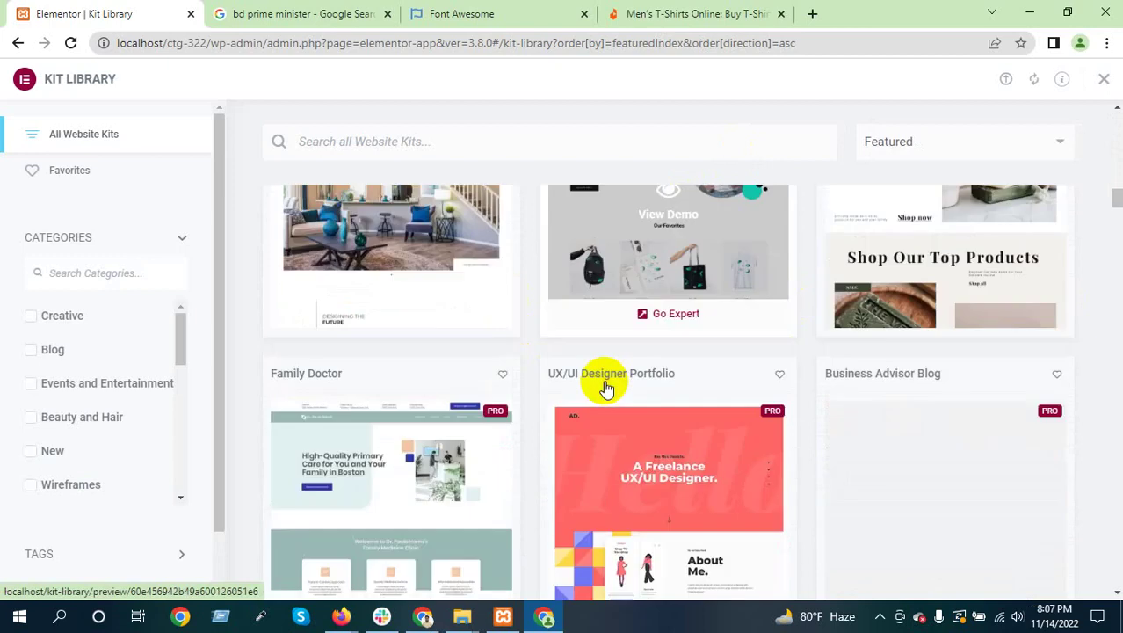
scroll(604, 387, up, 2)
scroll(607, 387, down, 5)
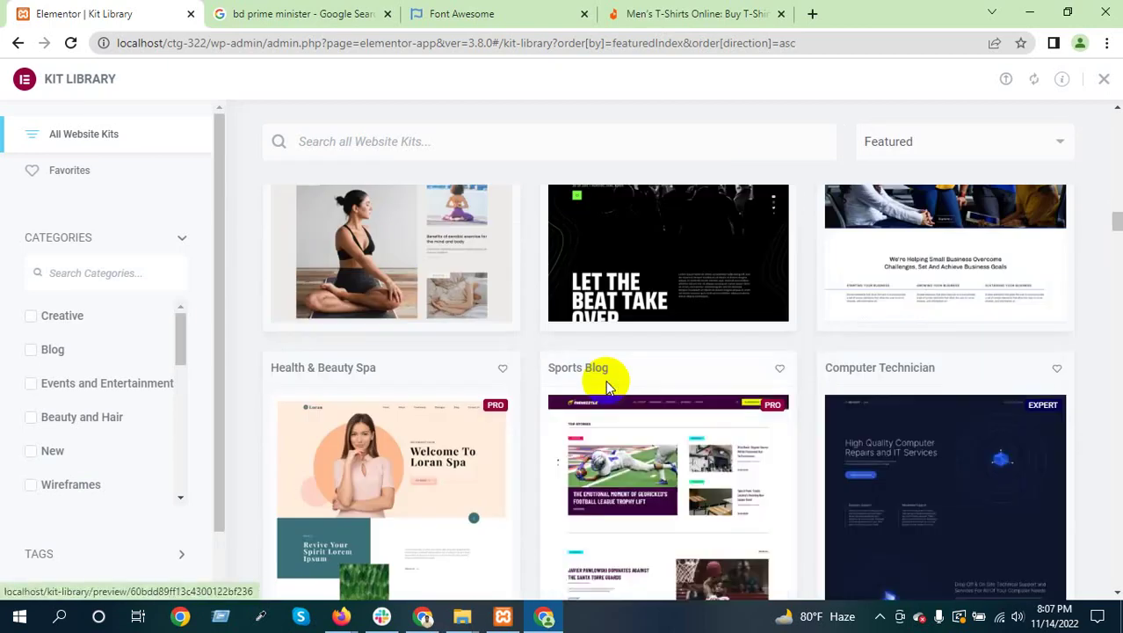
scroll(607, 386, down, 3)
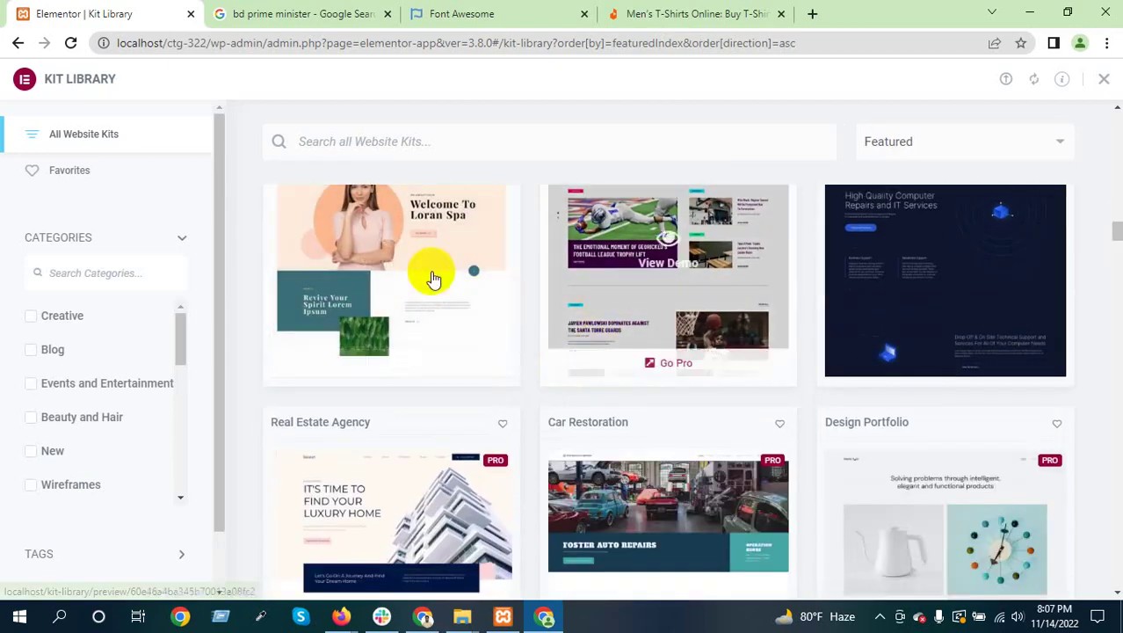
Open the Health & Beauty Spa kit demo and scroll through it at desktop width
click(393, 248)
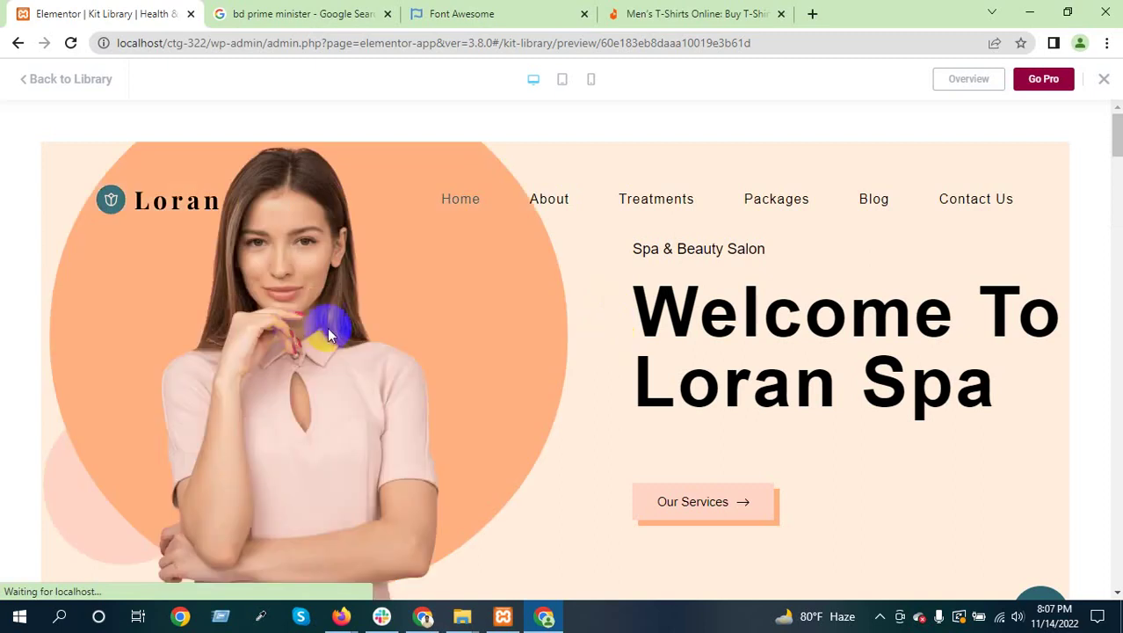
scroll(406, 318, down, 5)
scroll(406, 318, down, 10)
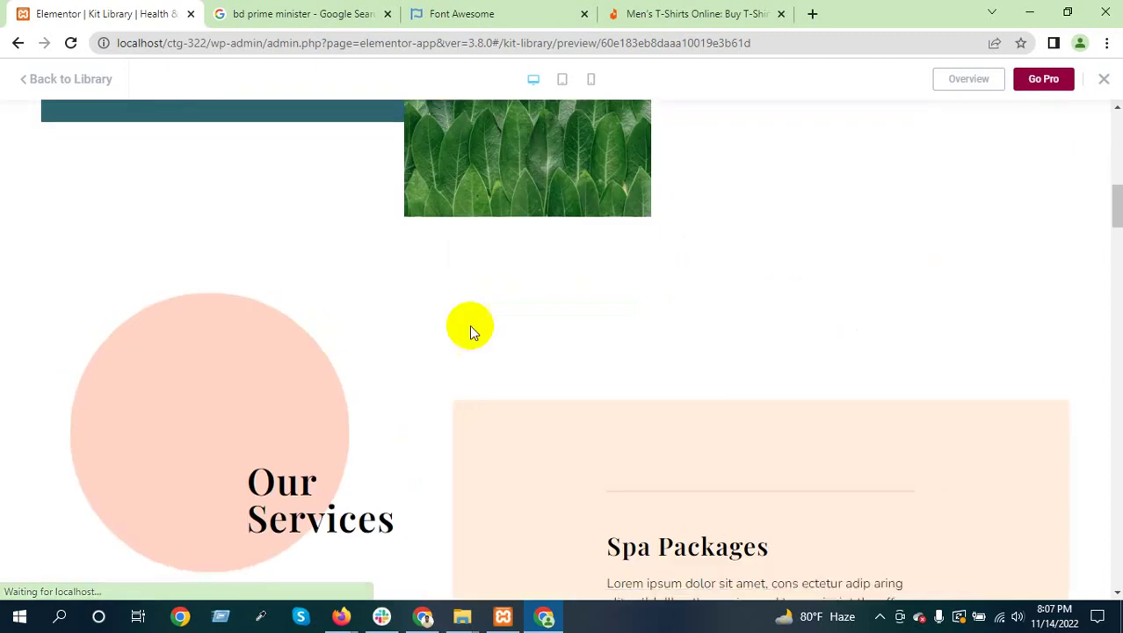
scroll(518, 332, down, 5)
scroll(532, 318, up, 5)
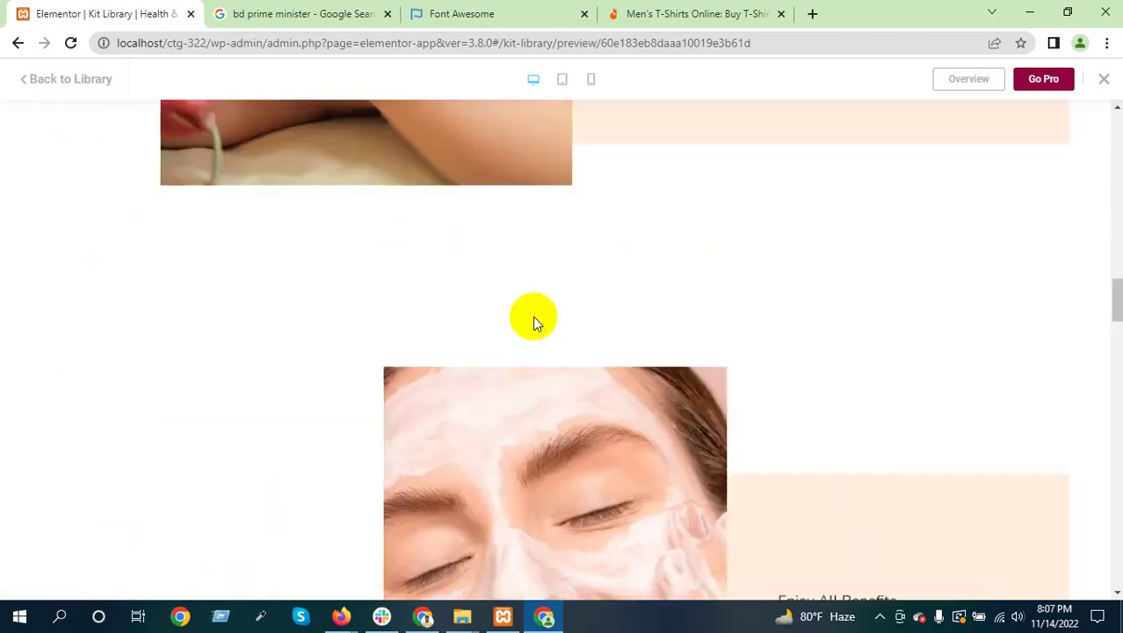
scroll(533, 319, up, 10)
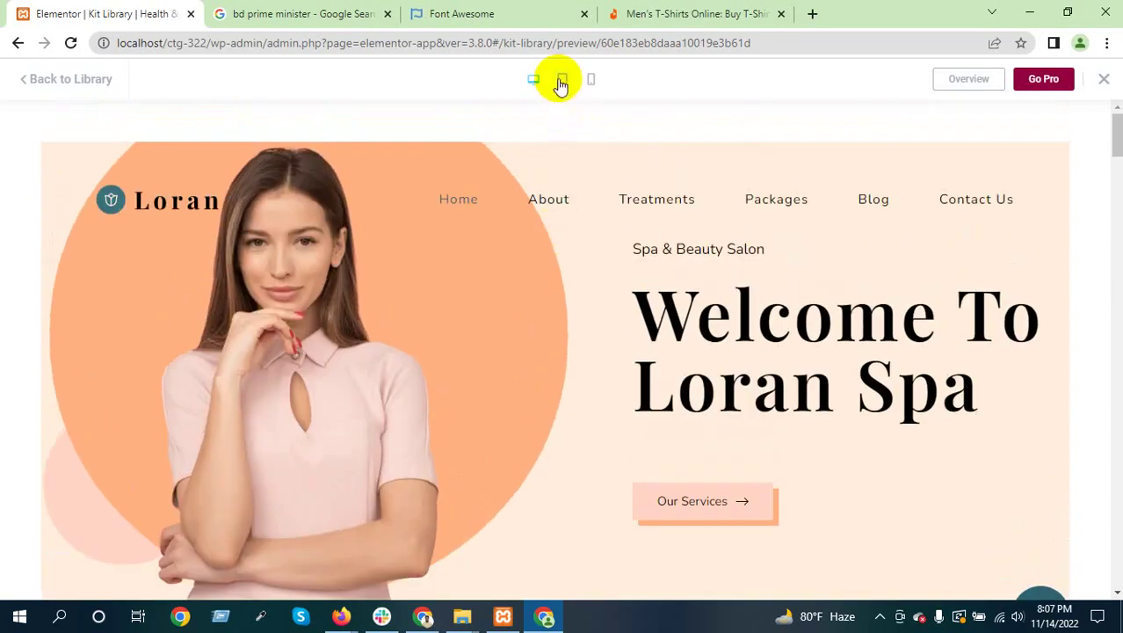
Preview the spa kit at tablet and then mobile width, scrolling each view
click(563, 87)
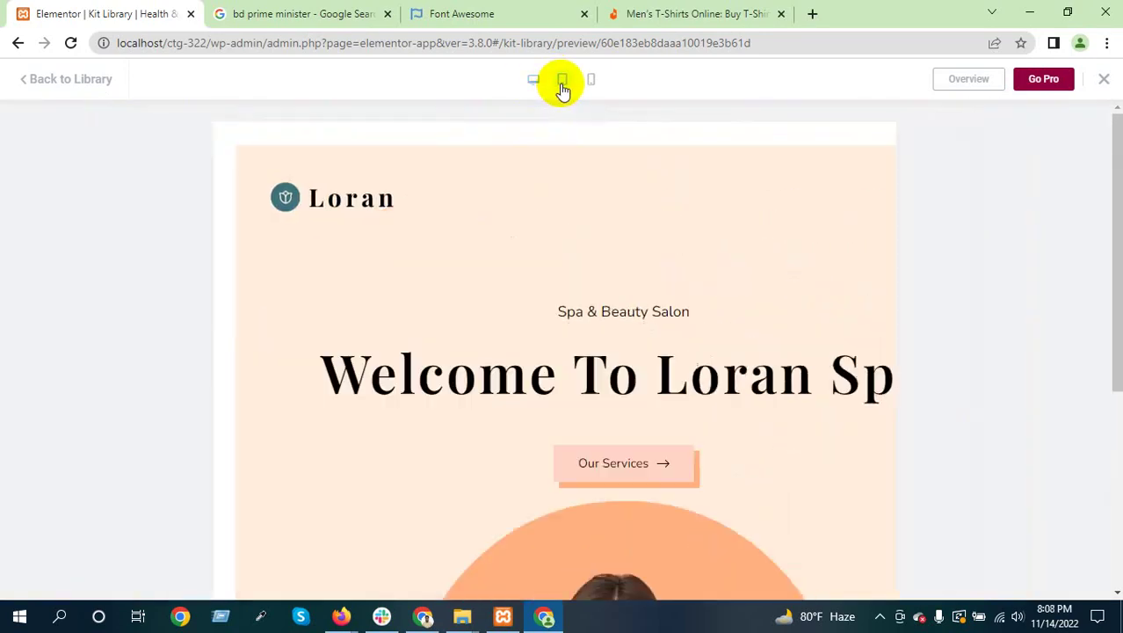
scroll(520, 373, down, 3)
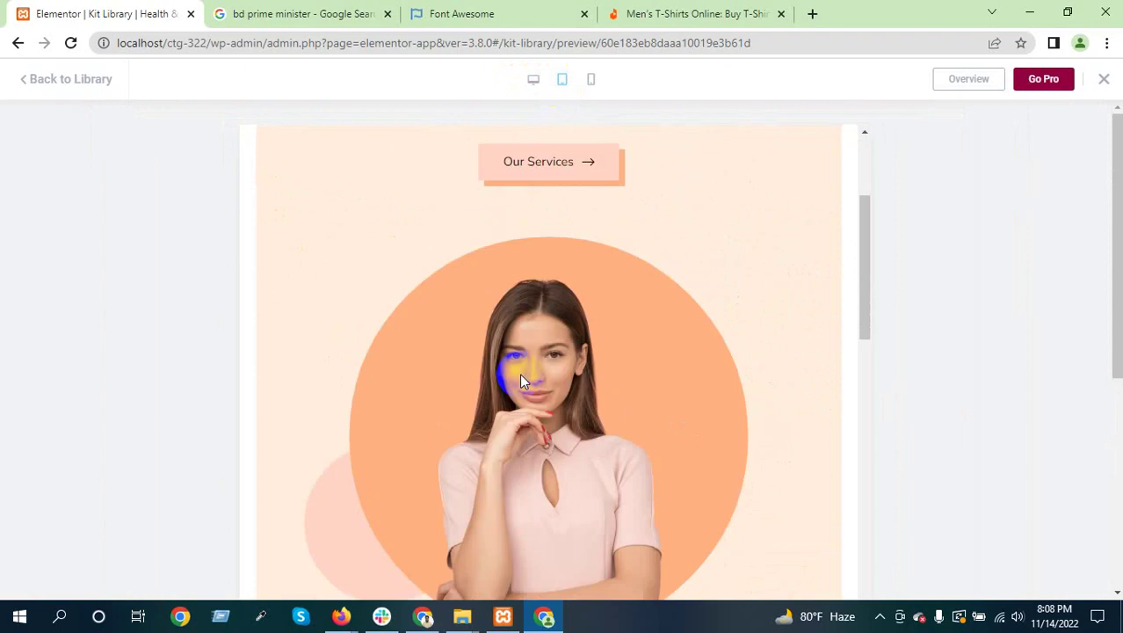
scroll(519, 380, up, 4)
click(592, 81)
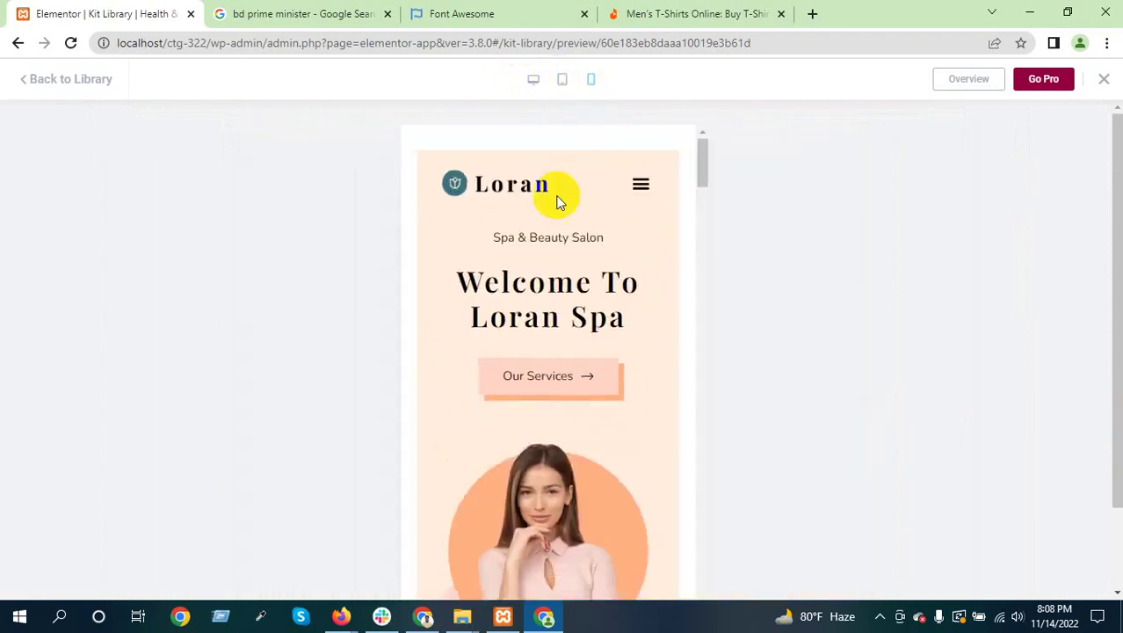
scroll(556, 283, down, 5)
scroll(556, 255, up, 3)
scroll(571, 396, down, 6)
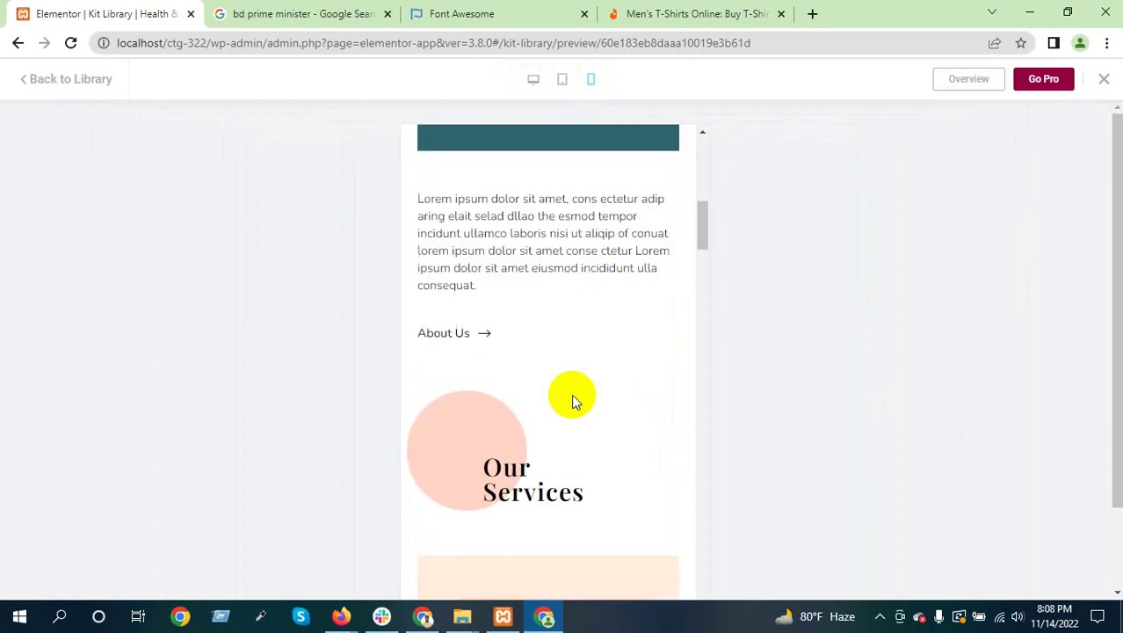
scroll(573, 396, down, 5)
scroll(574, 396, up, 10)
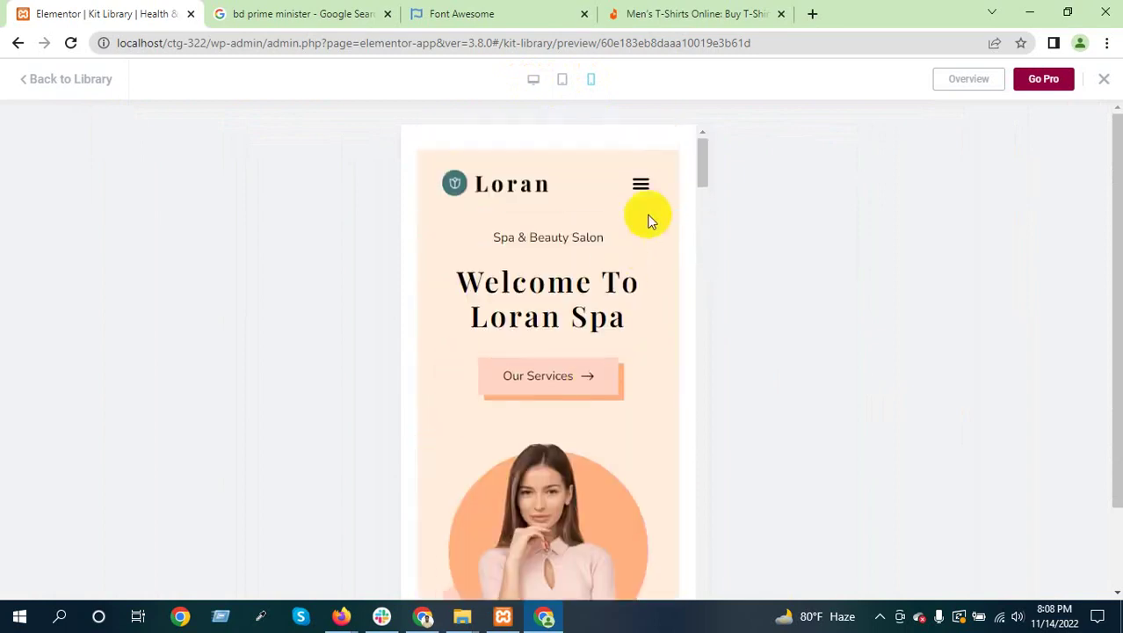
Toggle the spa site's mobile navigation menu open and shut, then close the kit preview
click(641, 185)
click(642, 185)
click(1103, 78)
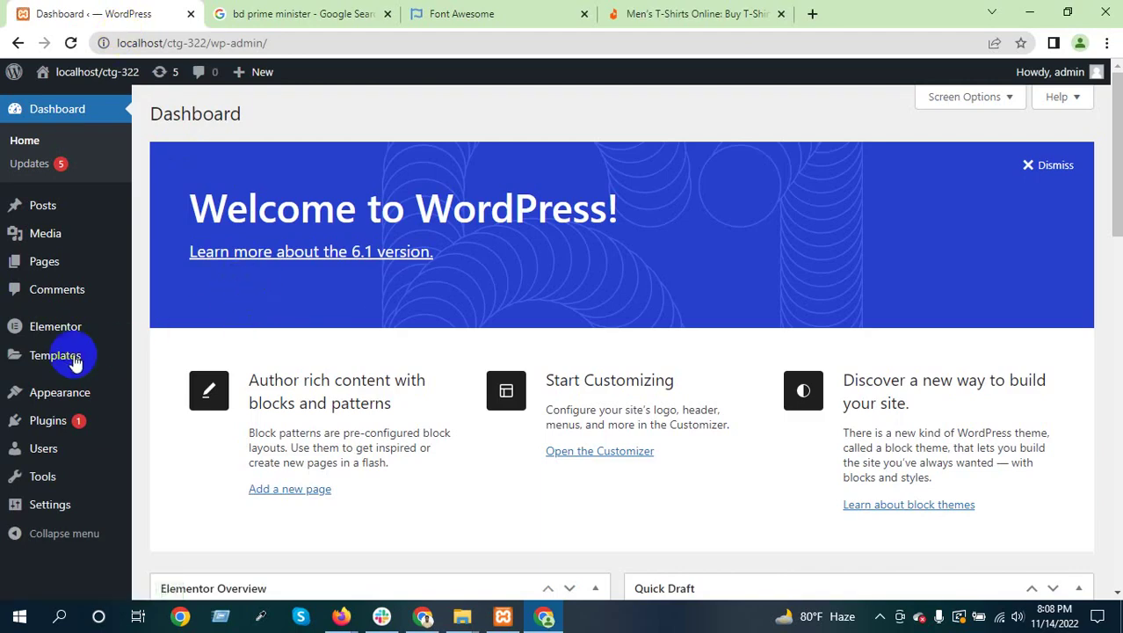
Leave the Popups templates page for the Daraz men's T-shirts tab
mouse_move(55, 355)
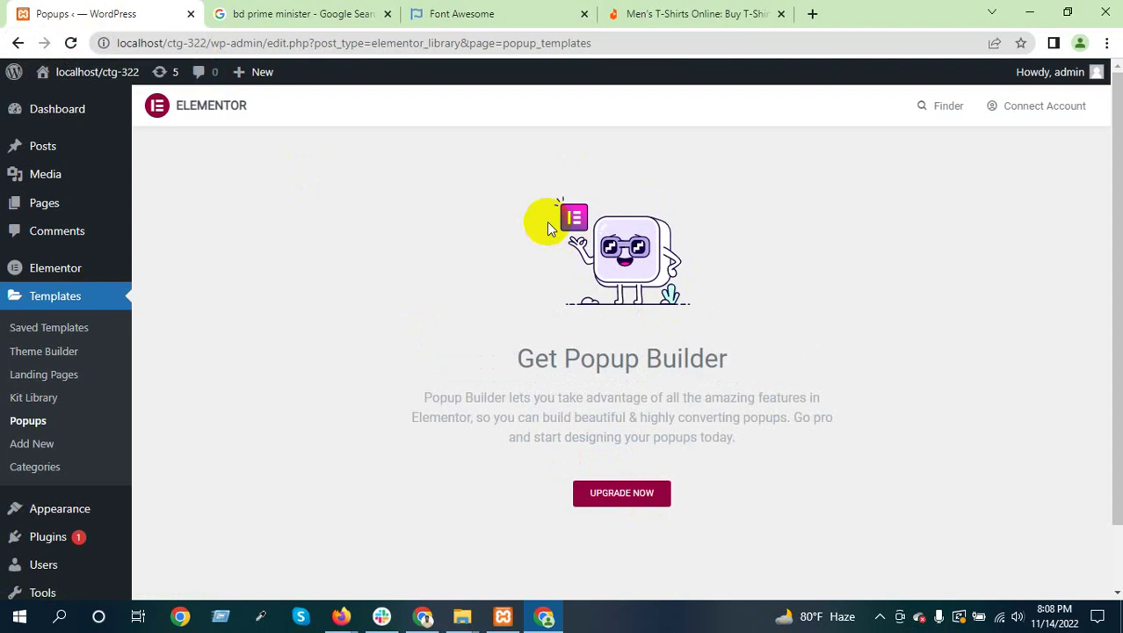
click(639, 14)
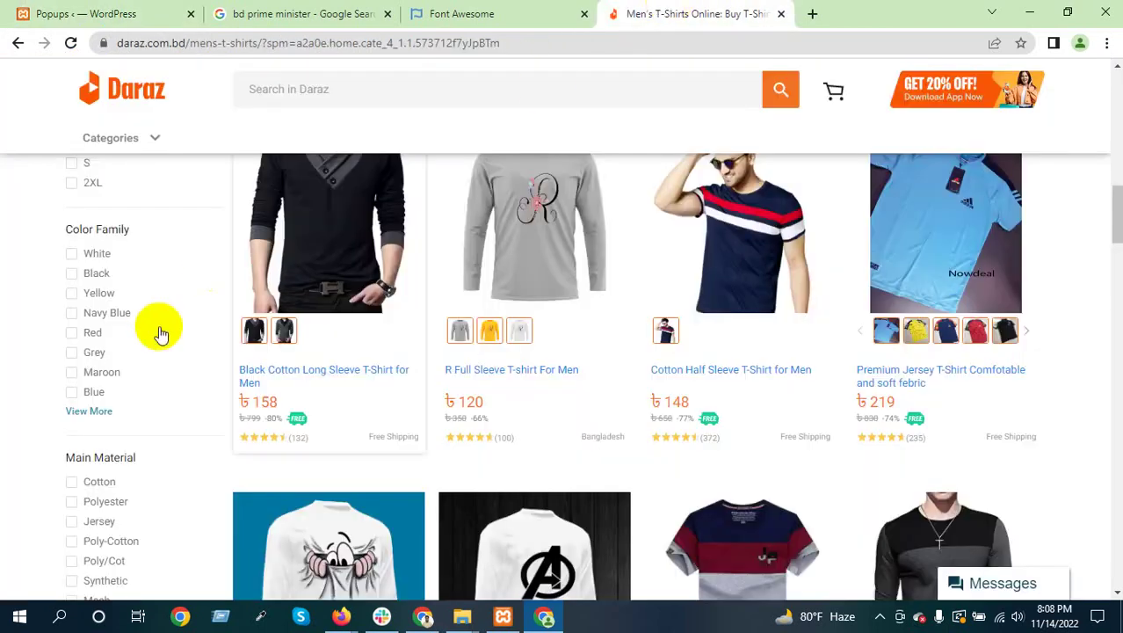
Go to the Daraz home page via its logo and dismiss the welcome popup
scroll(158, 326, up, 4)
click(118, 95)
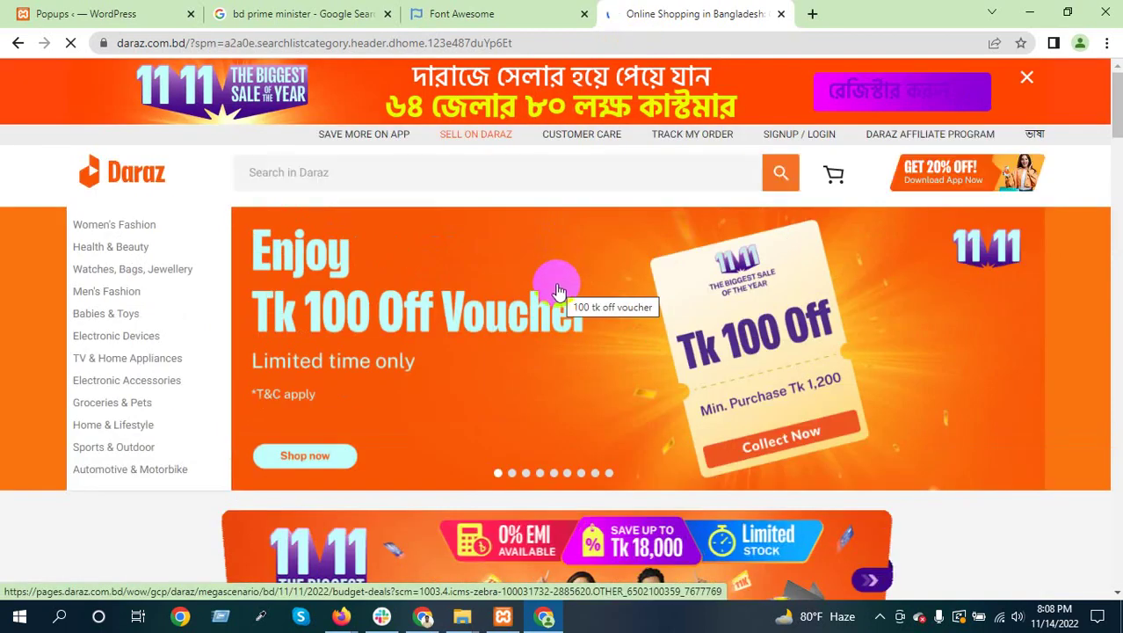
click(220, 185)
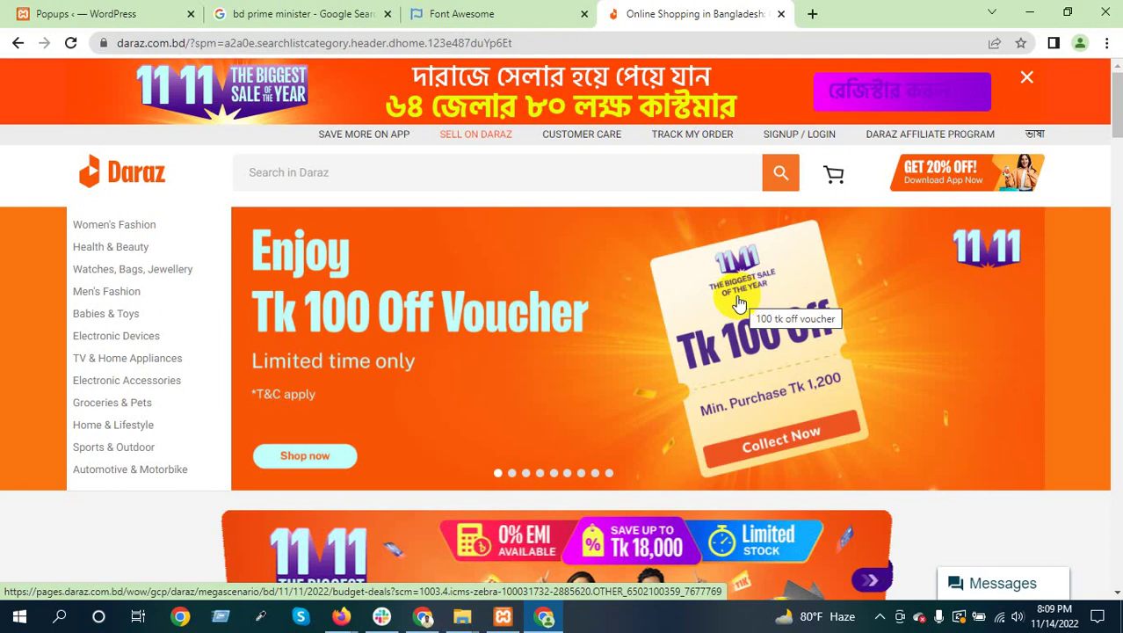
click(609, 326)
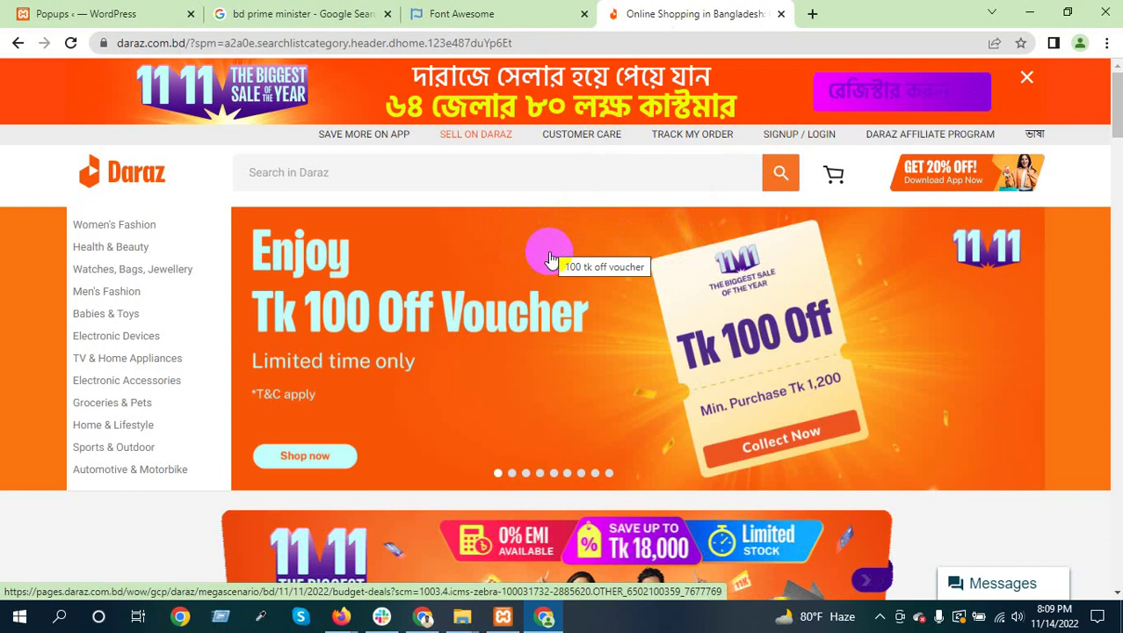
Browse the Daraz Just For You products, then return to the WordPress Popups tab
scroll(527, 286, down, 5)
scroll(527, 288, down, 15)
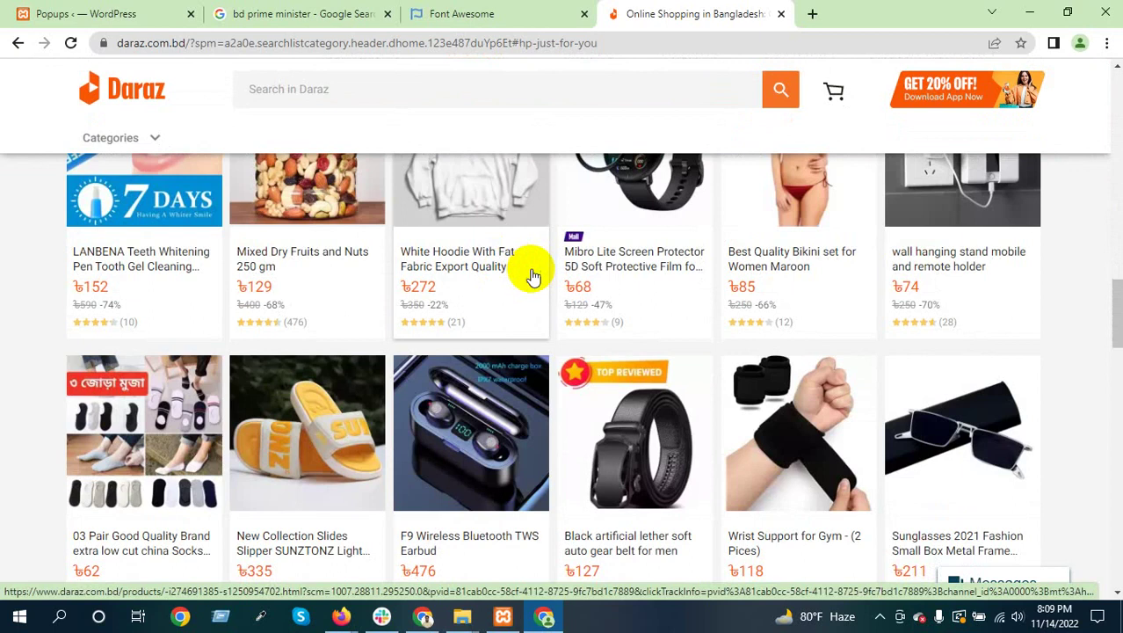
scroll(534, 275, up, 3)
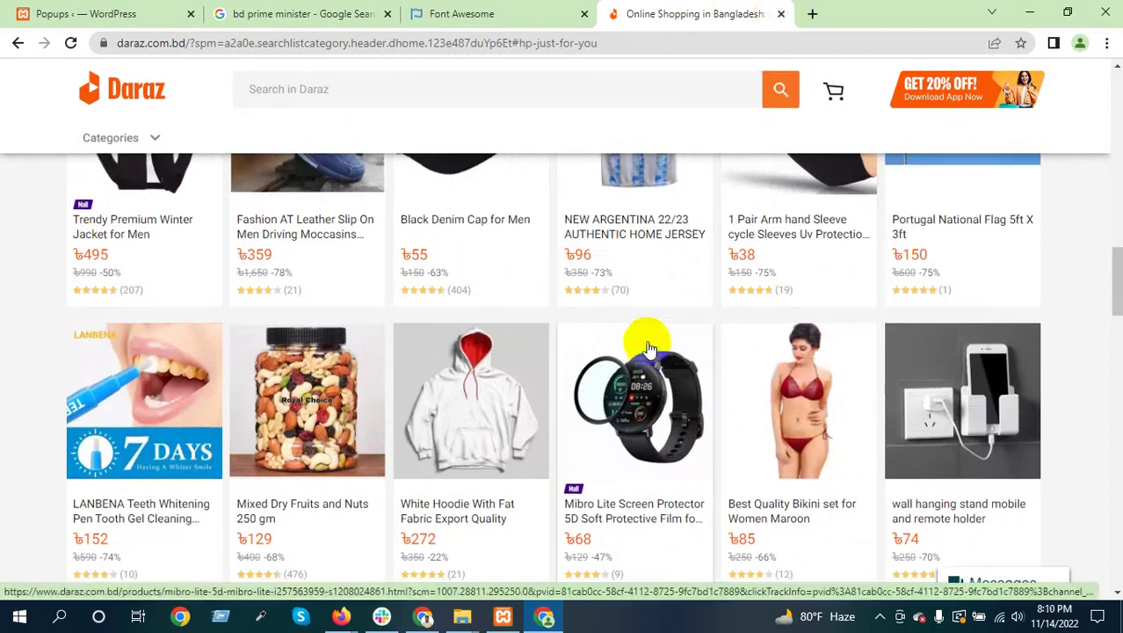
scroll(648, 345, up, 3)
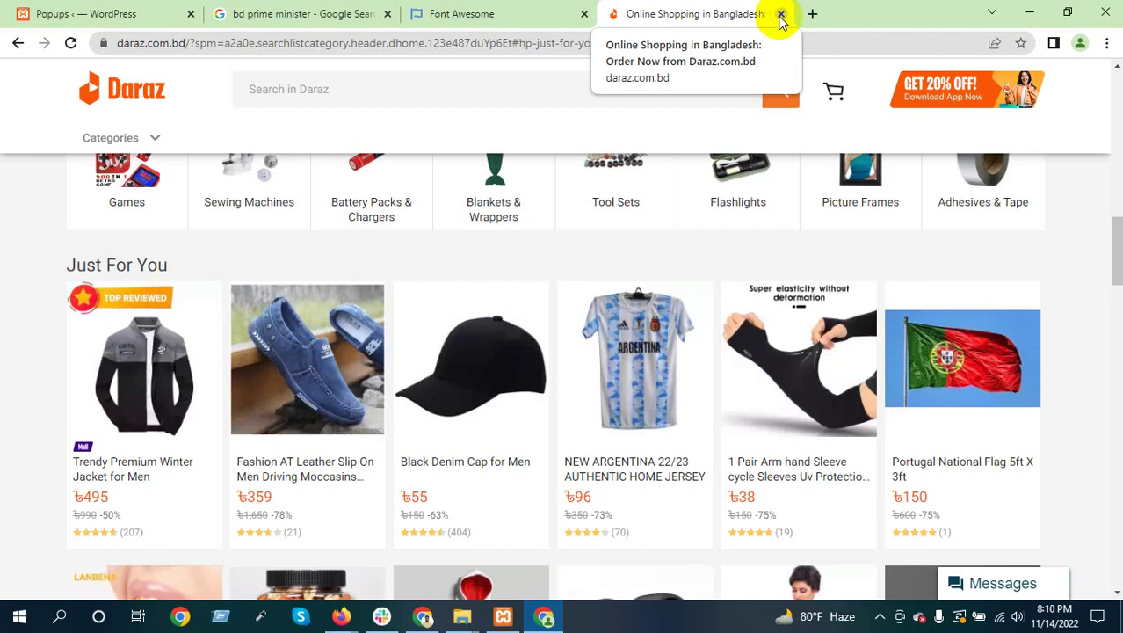
click(53, 14)
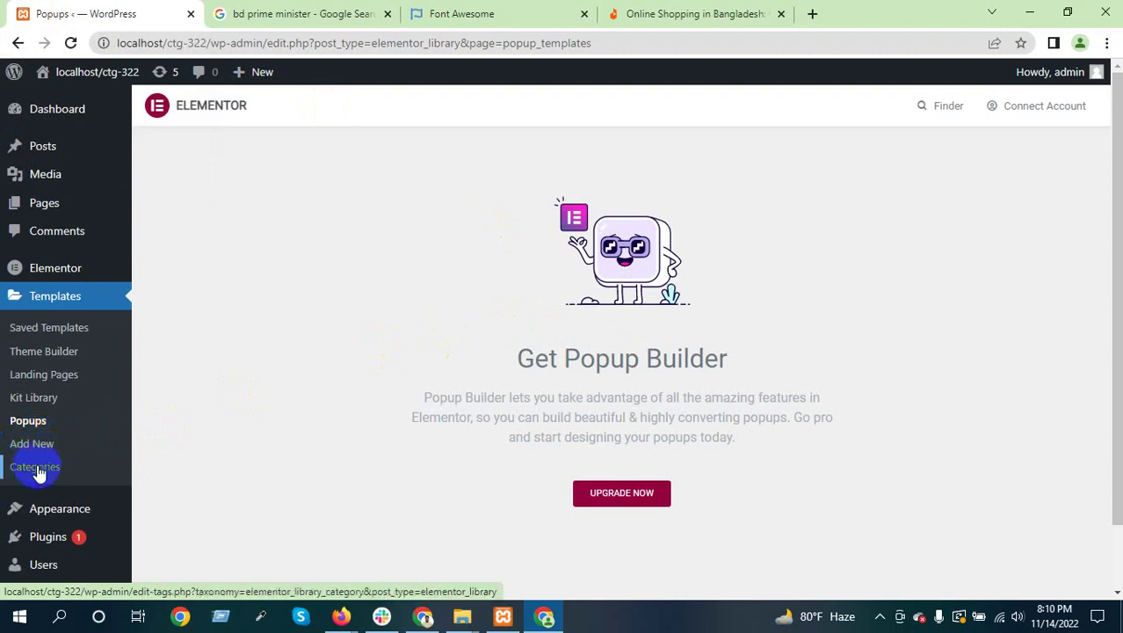
mouse_move(59, 208)
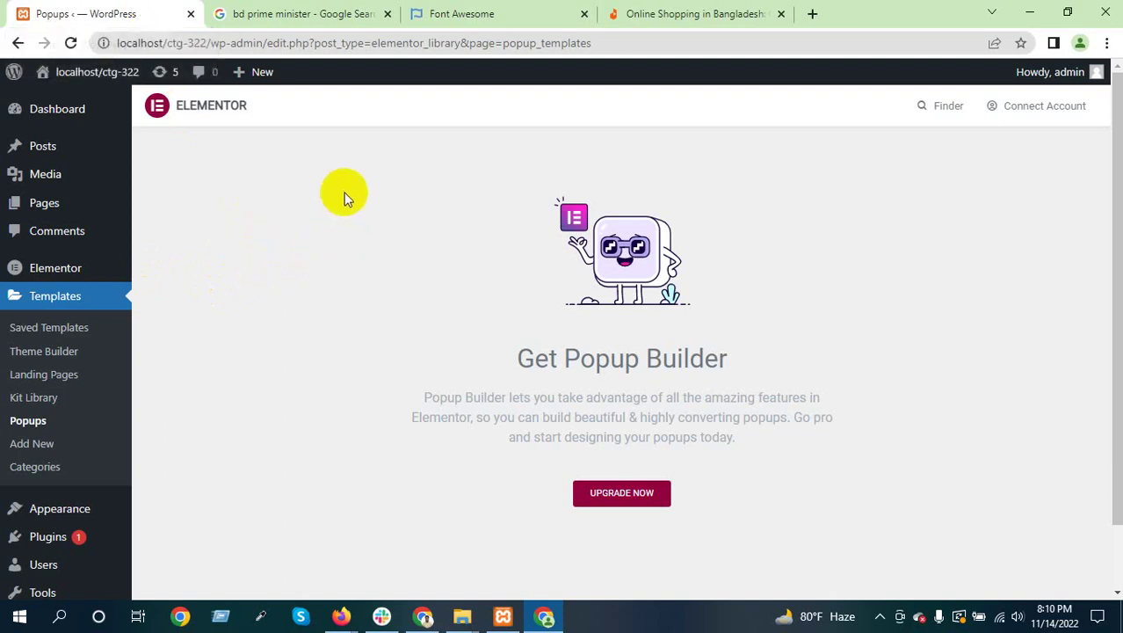
Open a new page editor in a new tab and close the Google, Font Awesome and Daraz tabs
click(53, 204)
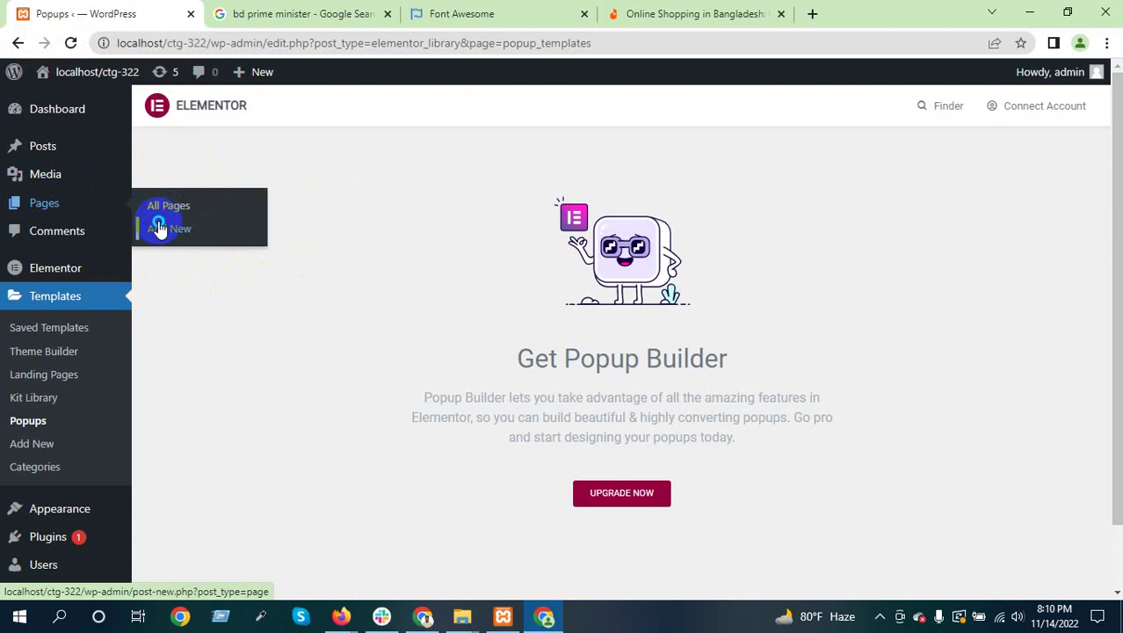
right_click(158, 229)
click(226, 232)
click(531, 15)
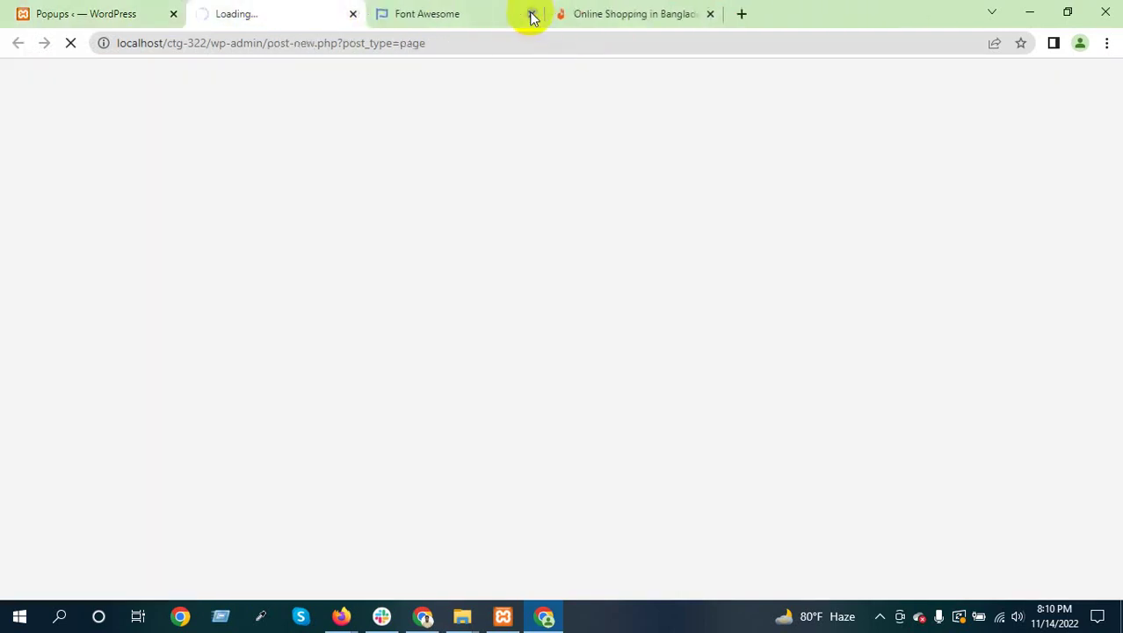
click(531, 14)
click(532, 15)
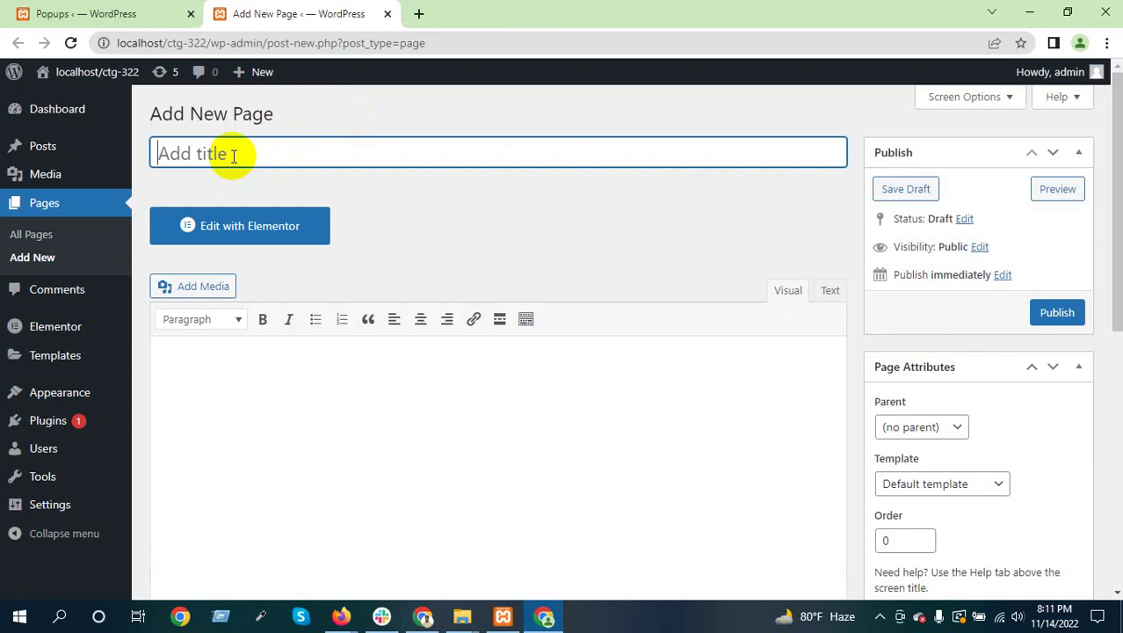
Title the page 'Test Page' and set No Sidebar with Full Width / Contained layout
text(Test Page)
scroll(1015, 419, down, 3)
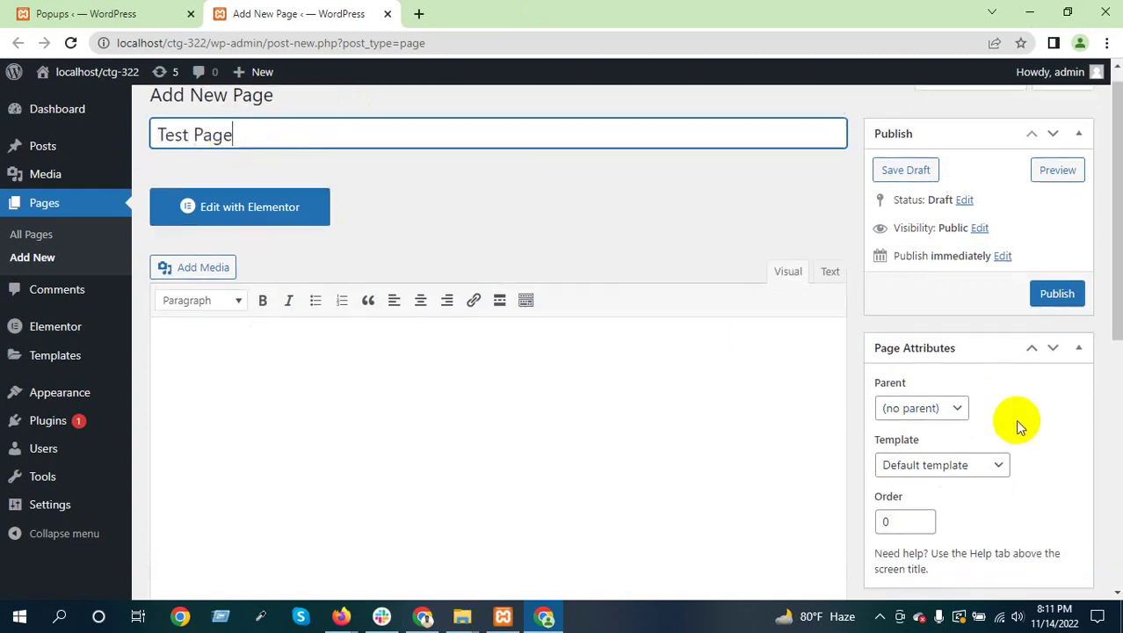
scroll(1019, 391, down, 2)
click(956, 286)
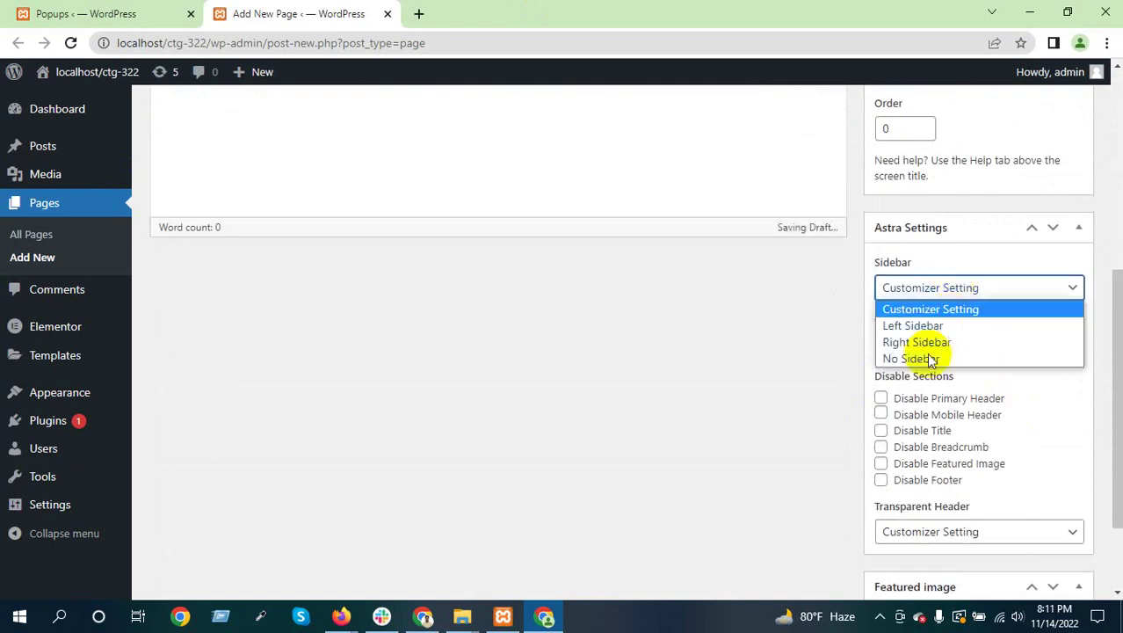
click(920, 357)
click(944, 344)
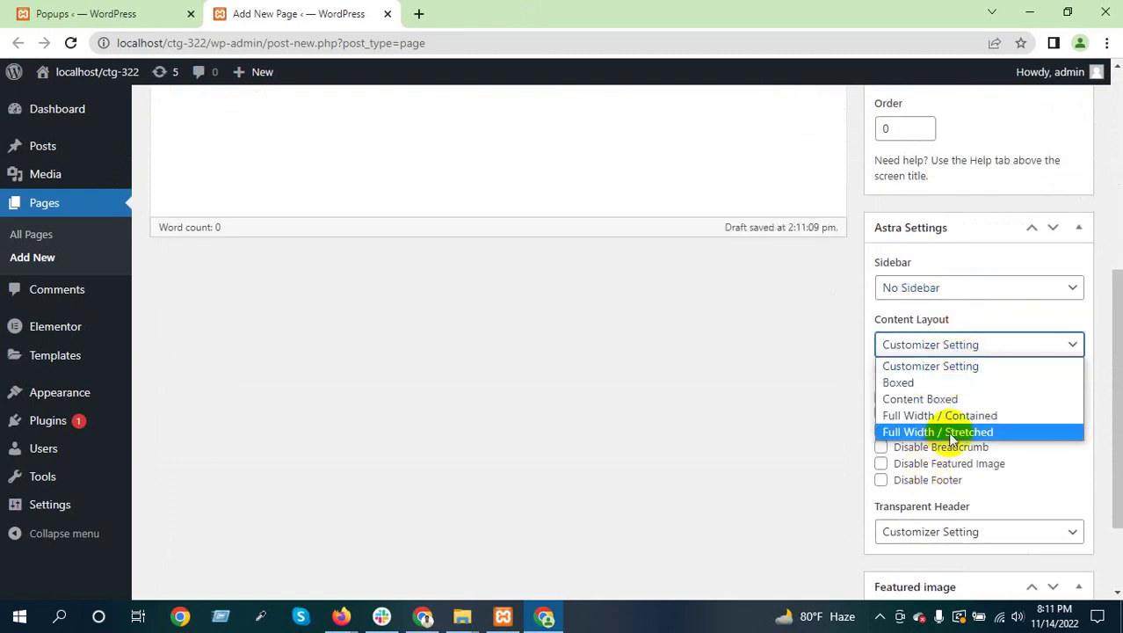
click(974, 422)
Disable the page title and publish the Test Page
click(883, 430)
scroll(965, 457, down, 2)
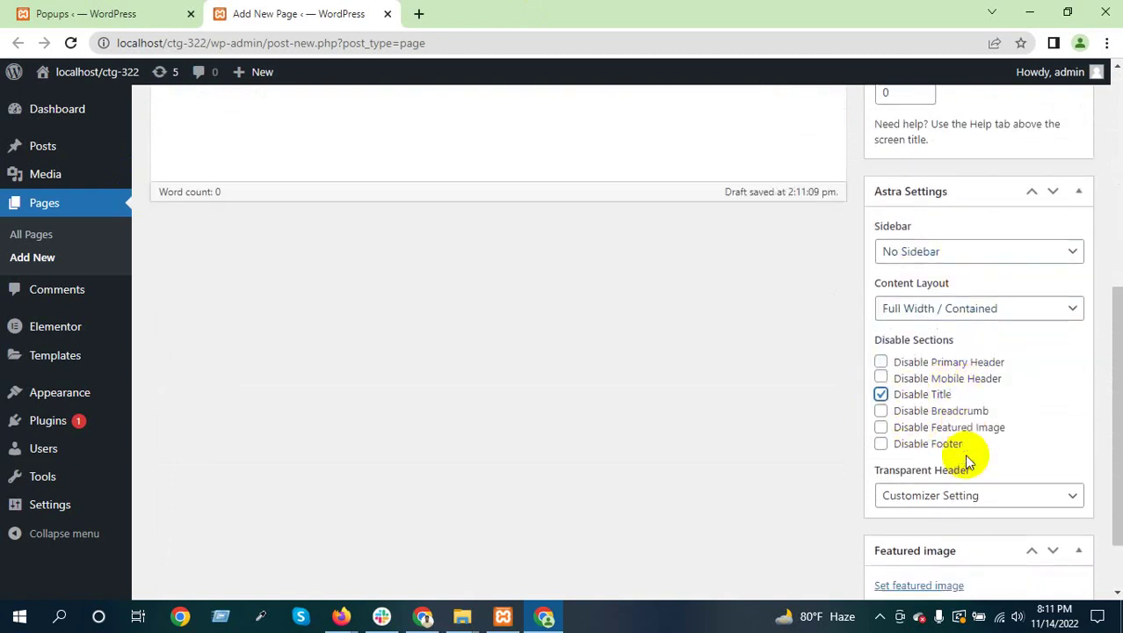
scroll(704, 461, up, 5)
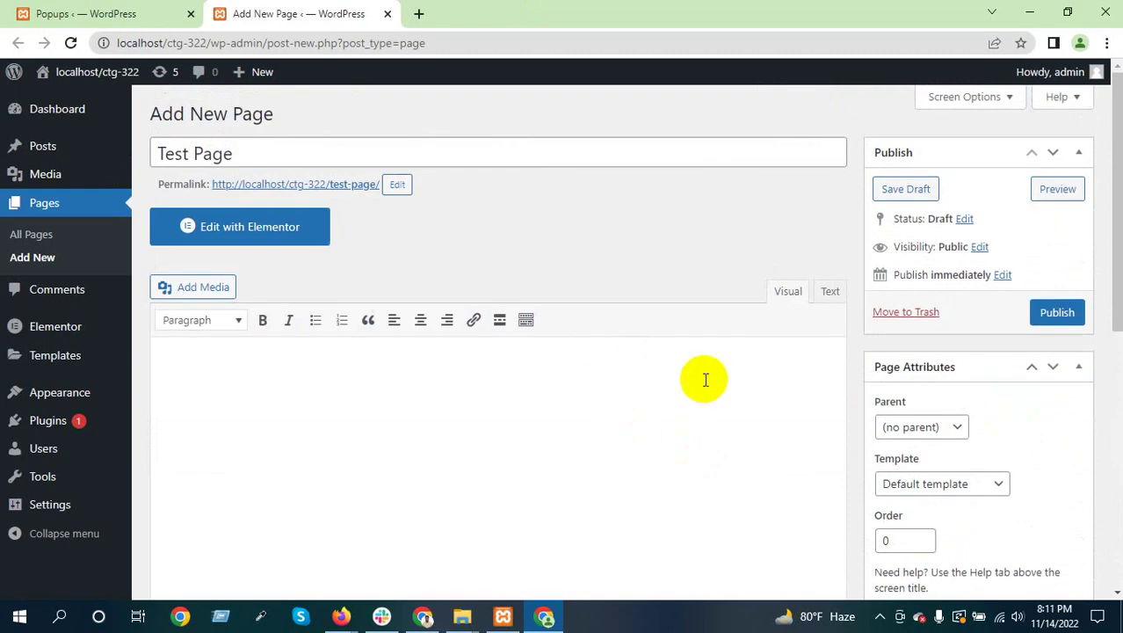
click(1058, 313)
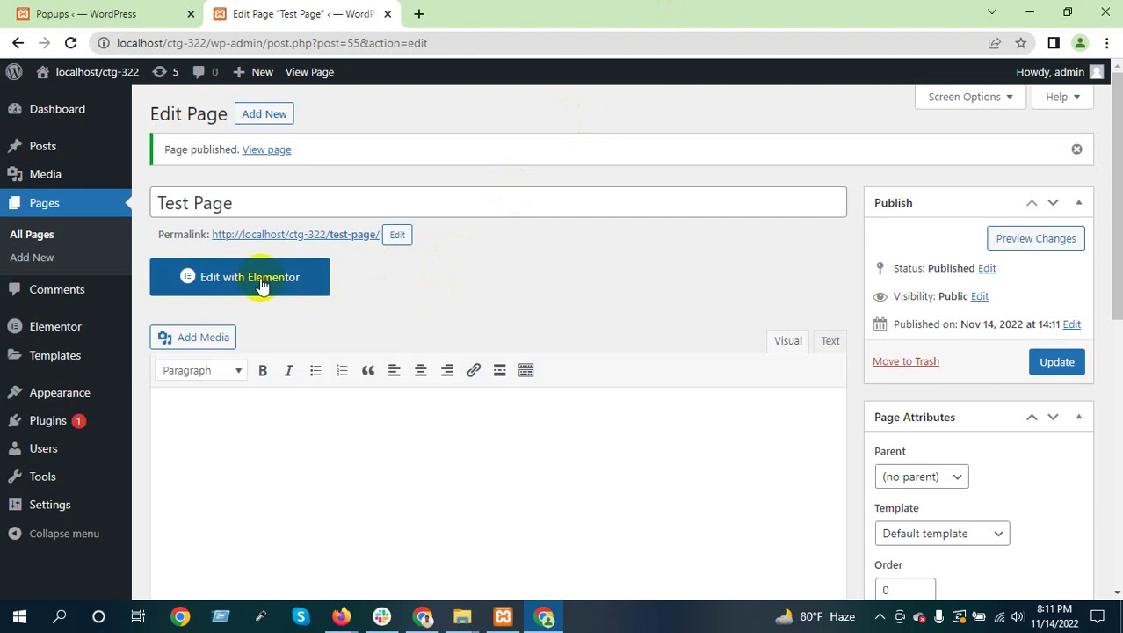
Open the Test Page in Elementor, close the Navigator panel, and minimize the browser
click(264, 279)
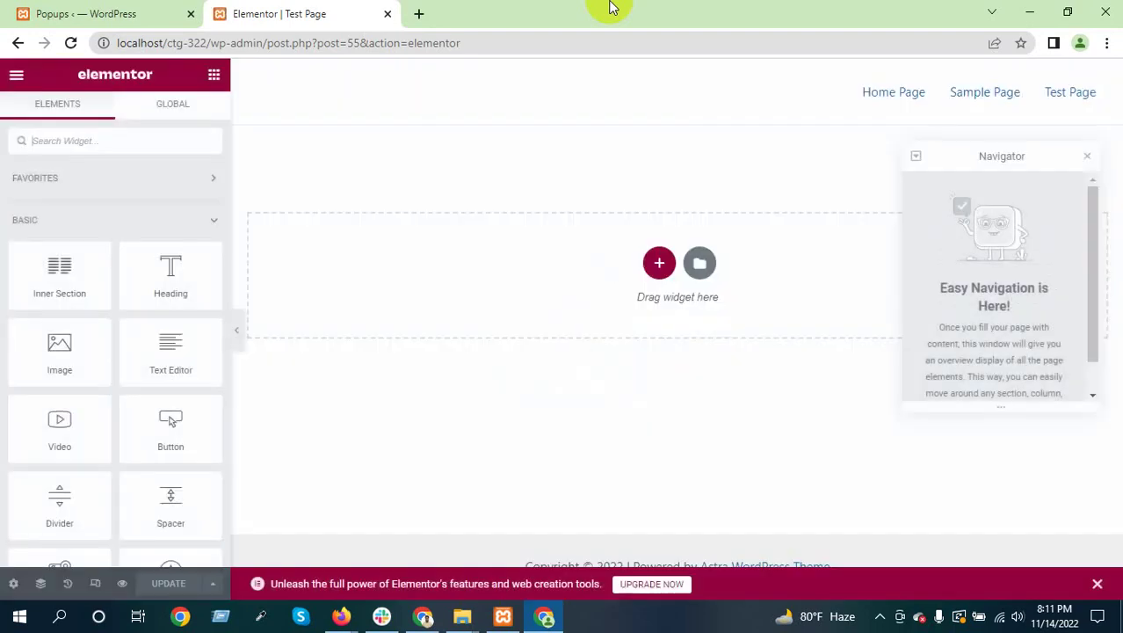
click(1087, 156)
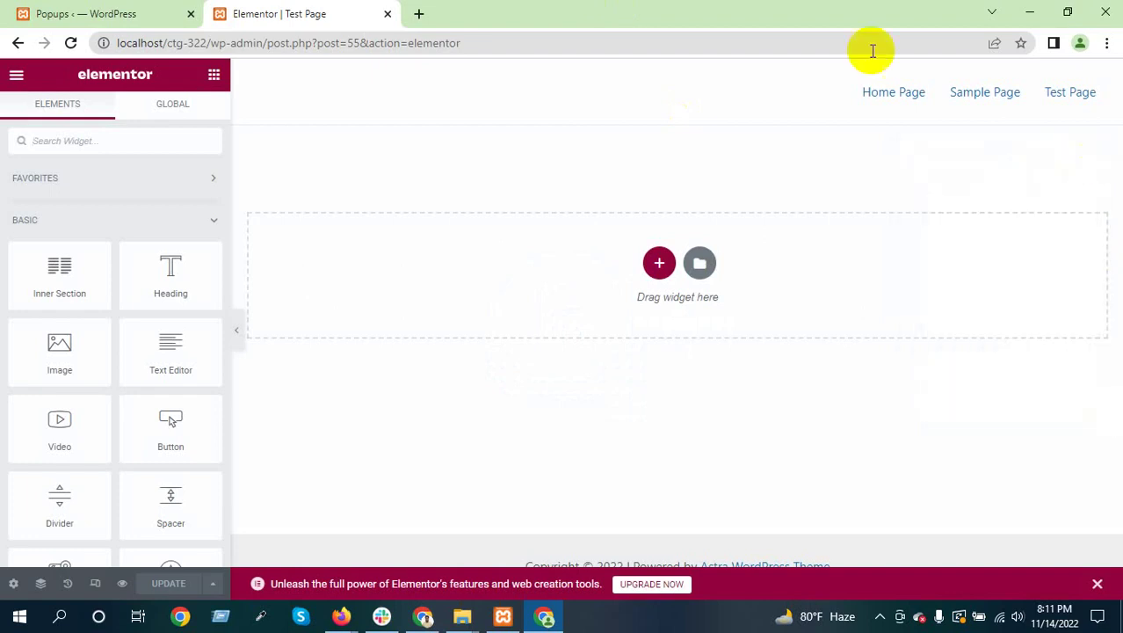
click(1038, 11)
Minimize the browser and XAMPP windows and refresh the desktop
click(1030, 11)
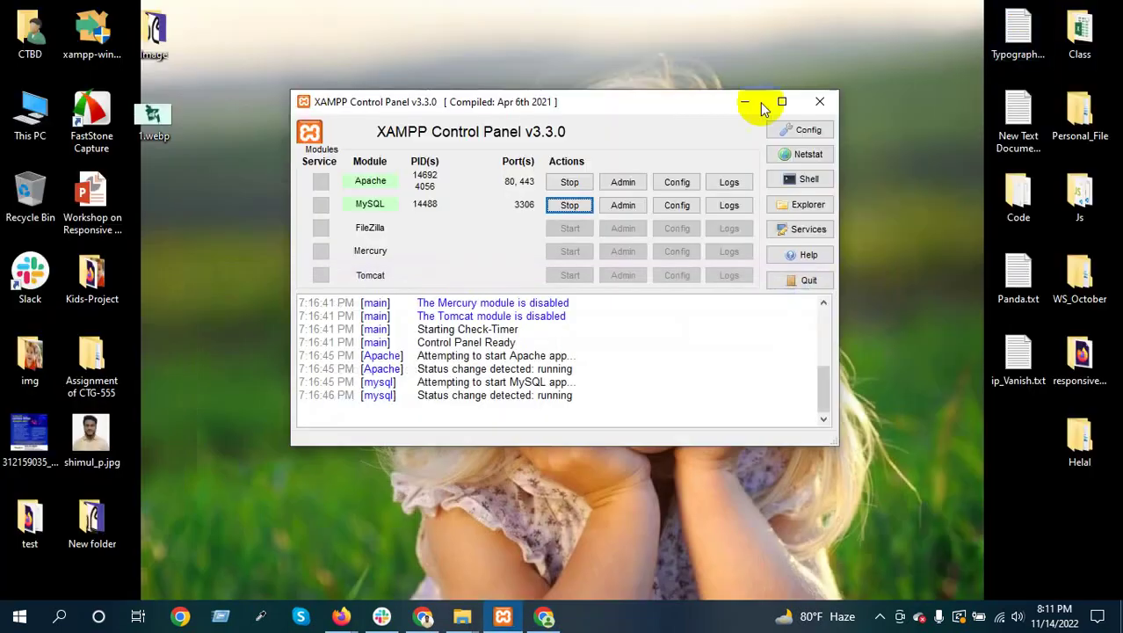
key(super+d)
right_click(514, 95)
click(550, 143)
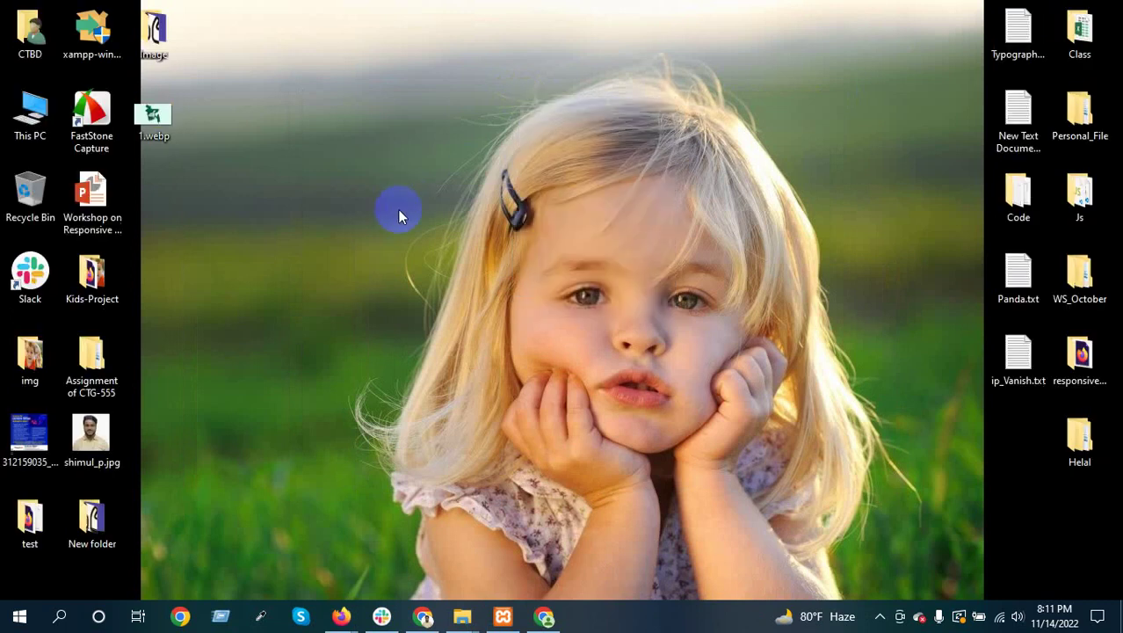
Search Windows for Paint and launch it with a blank canvas
click(59, 617)
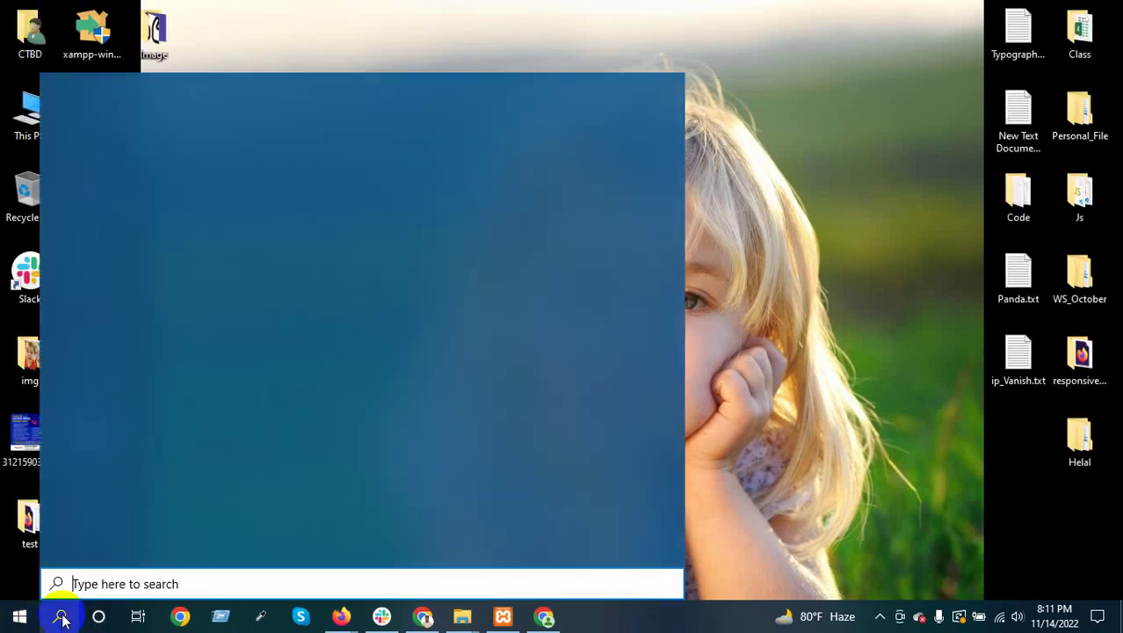
text(paint)
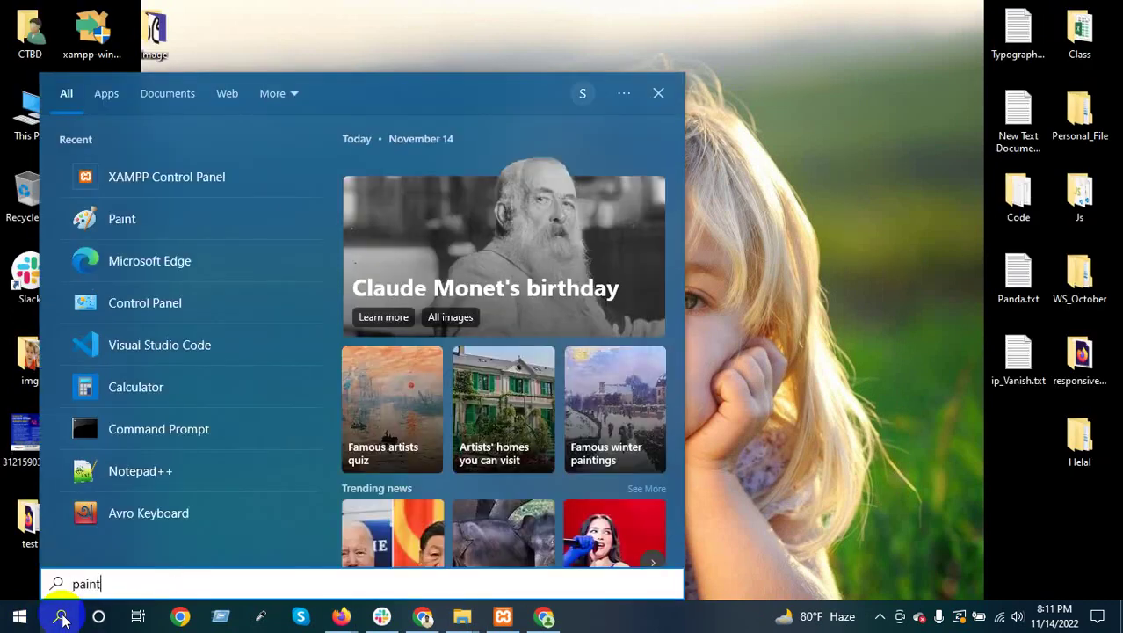
click(60, 617)
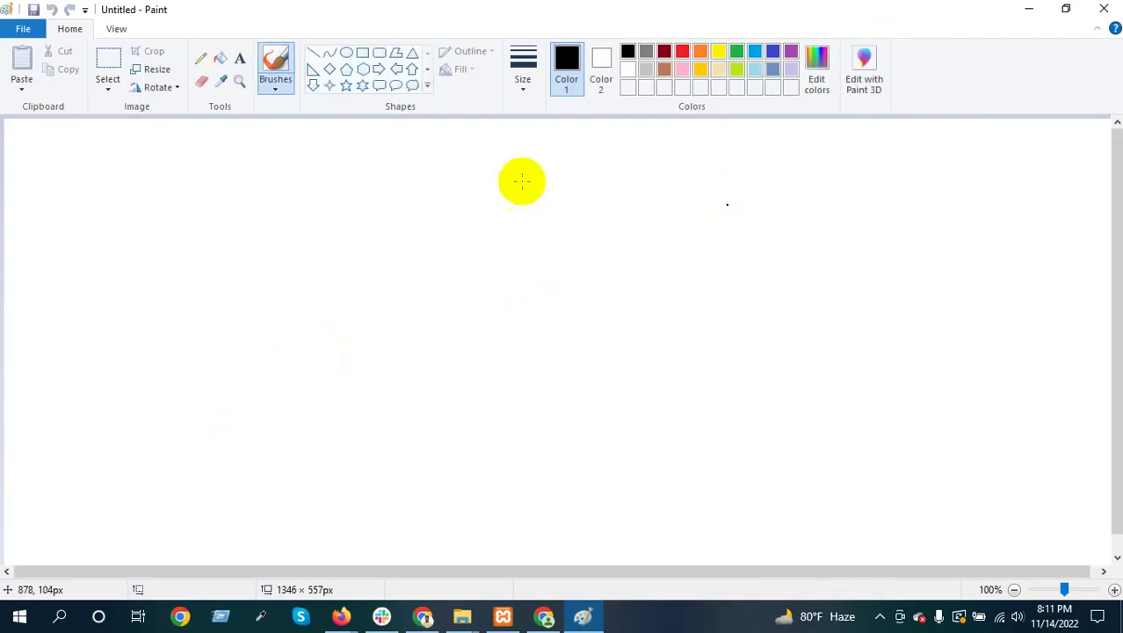
Draw the tall outer page frame and lines marking off the header and hero bands
click(362, 53)
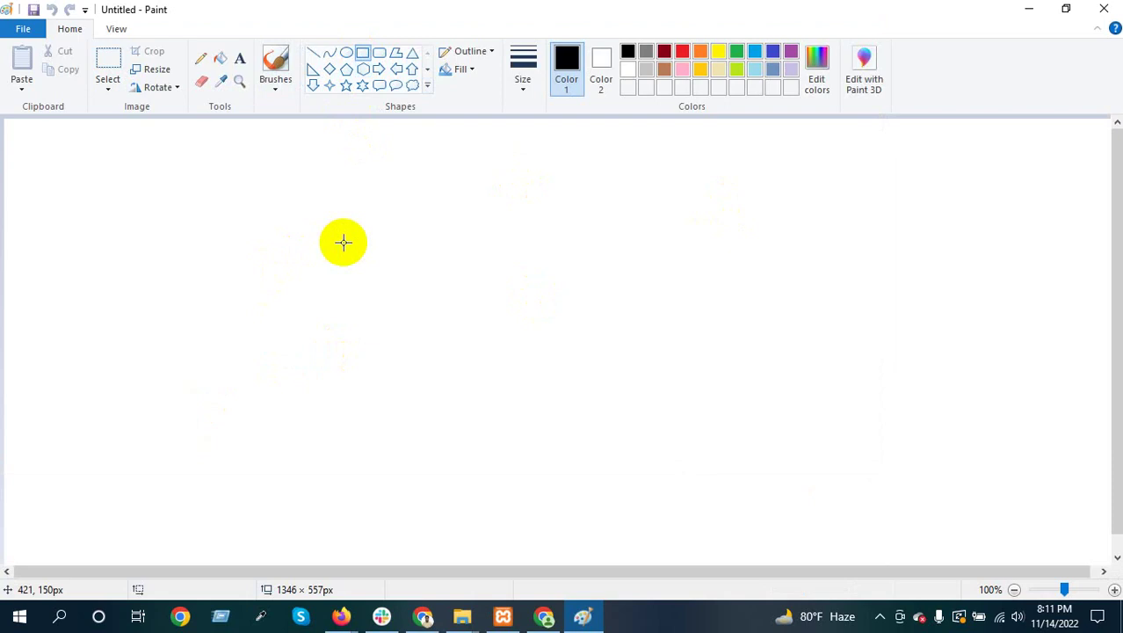
drag(218, 123, 720, 569)
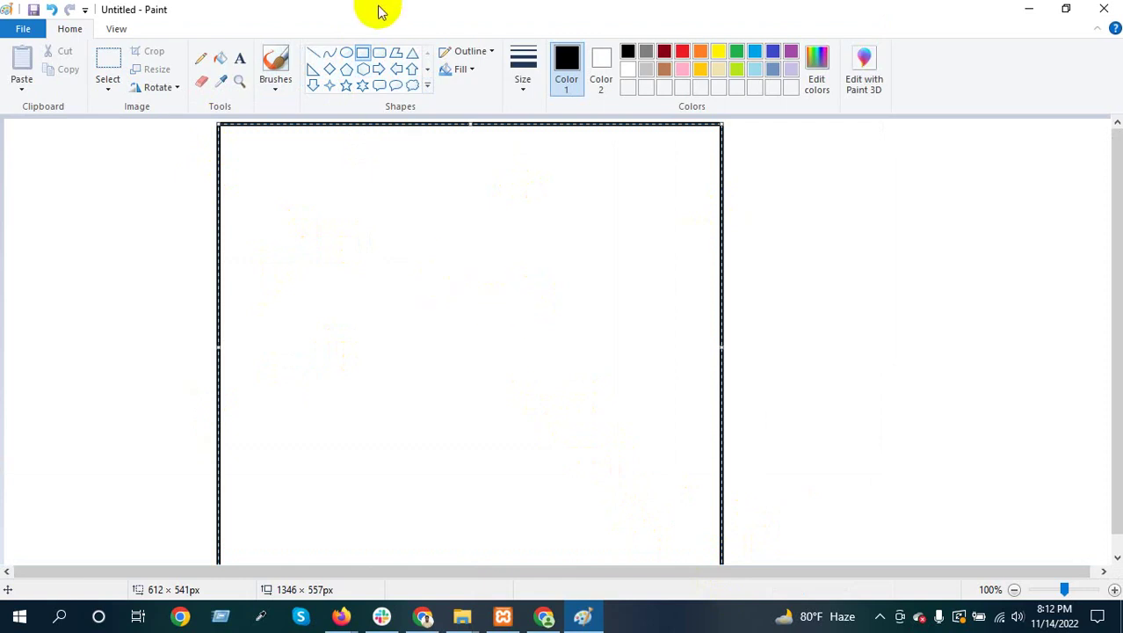
click(312, 53)
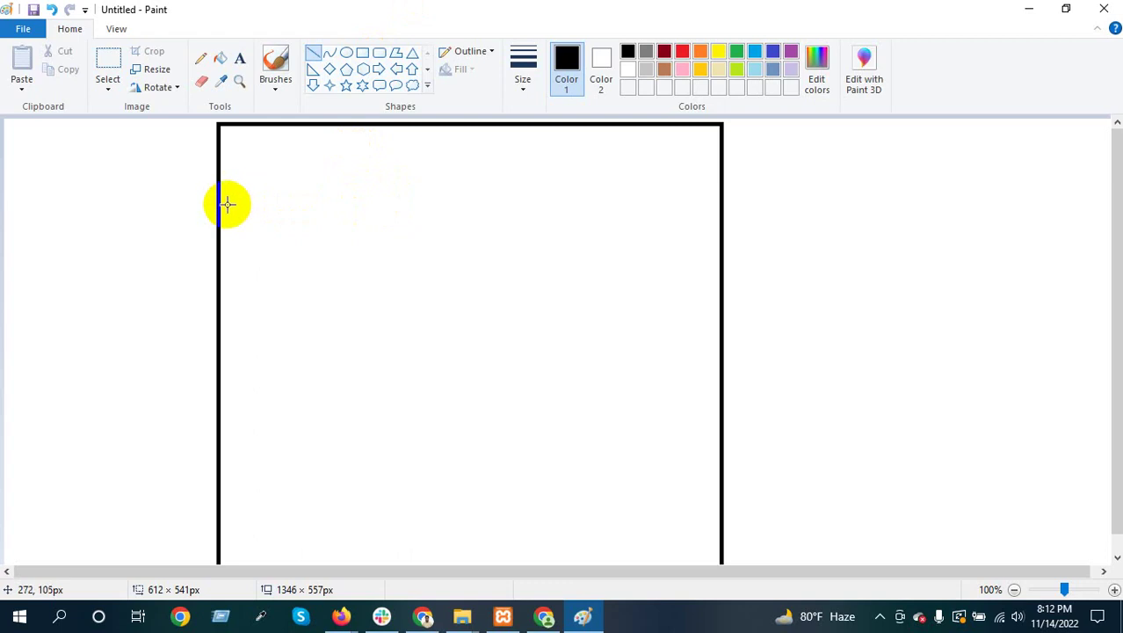
drag(219, 189, 720, 192)
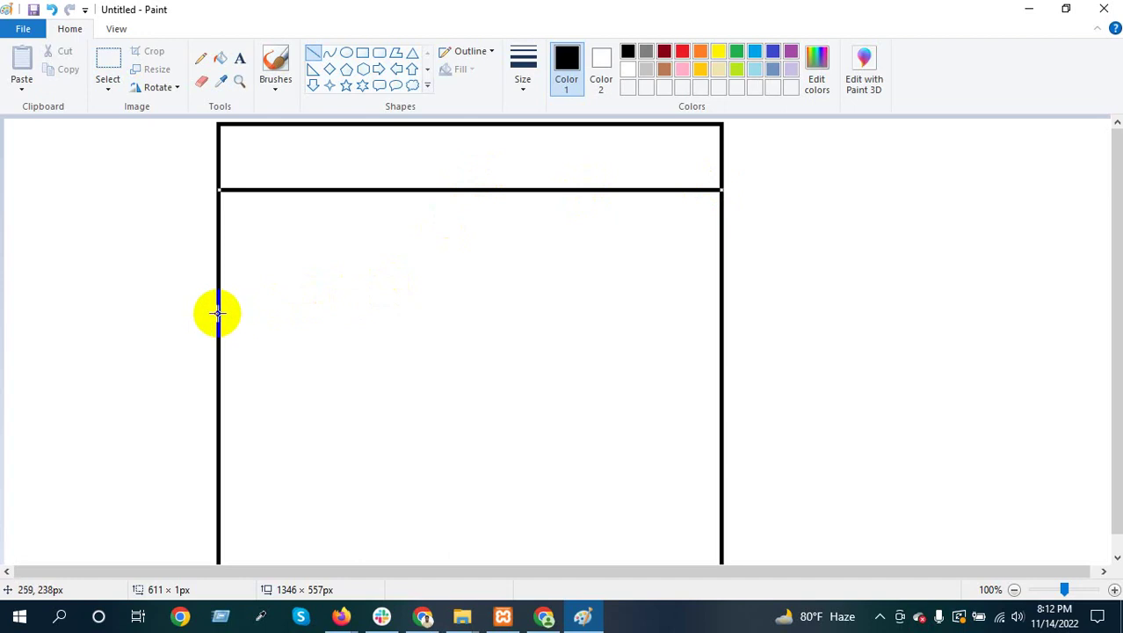
drag(218, 304, 723, 303)
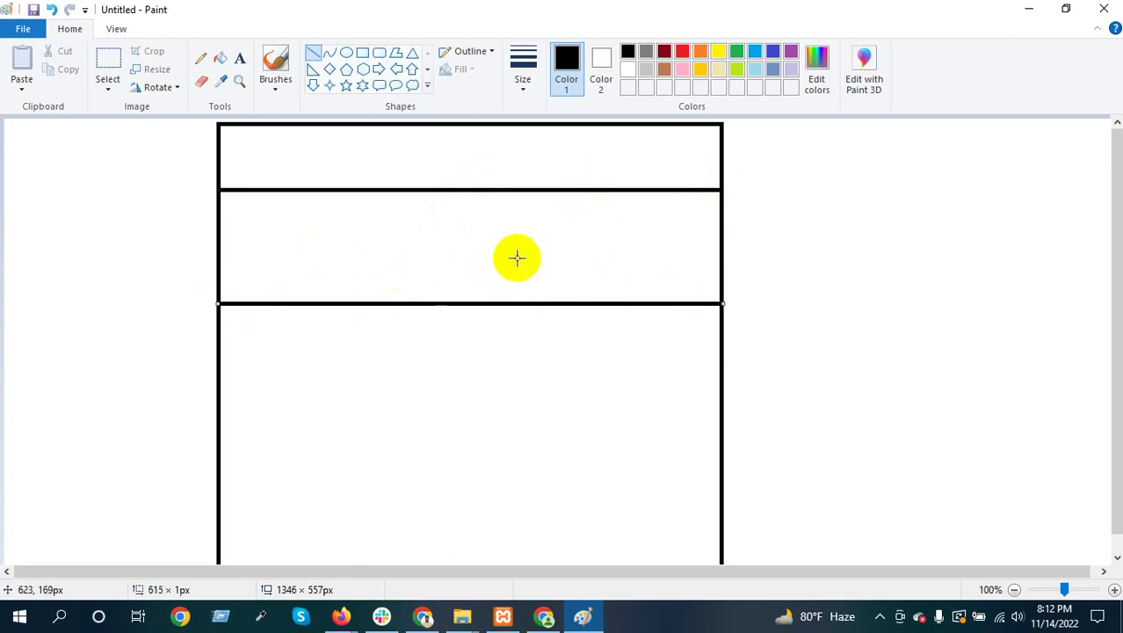
Add three text placeholder lines in the hero and a small button rectangle beneath them
drag(375, 227, 499, 225)
key(ctrl+z)
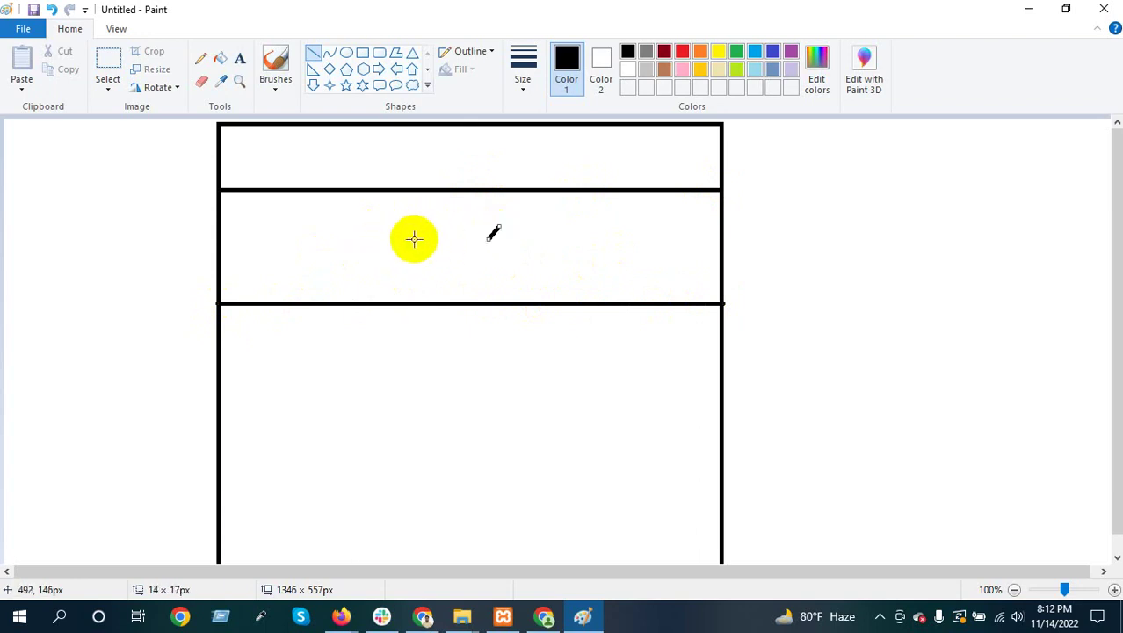
drag(392, 231, 505, 233)
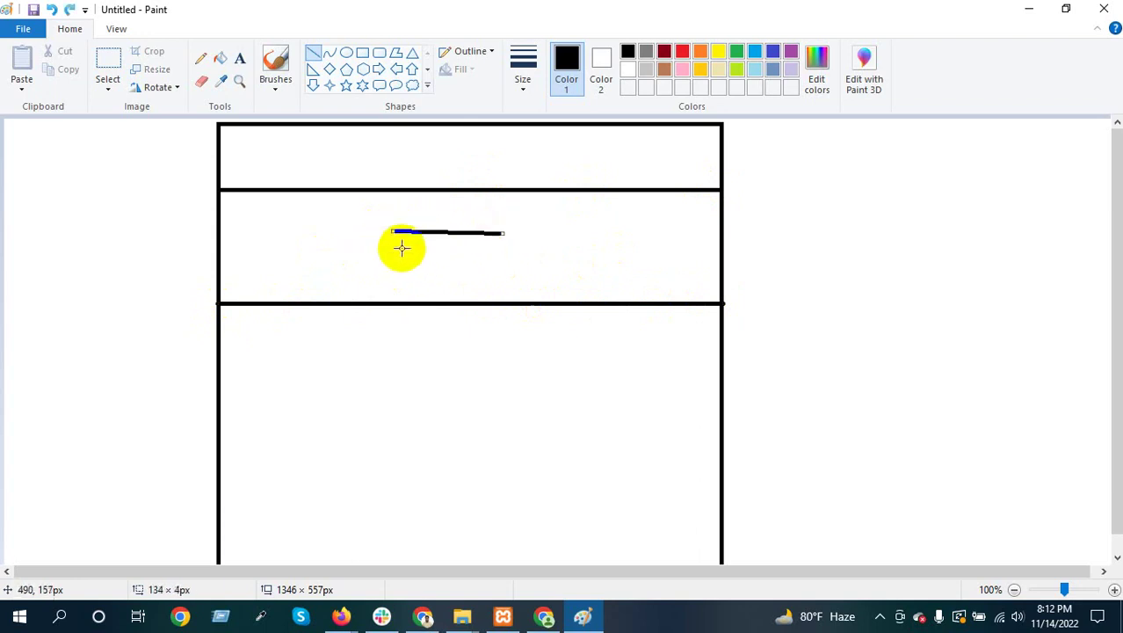
mouse_move(401, 251)
mouse_down()
mouse_move(521, 250)
mouse_move(531, 265)
mouse_up()
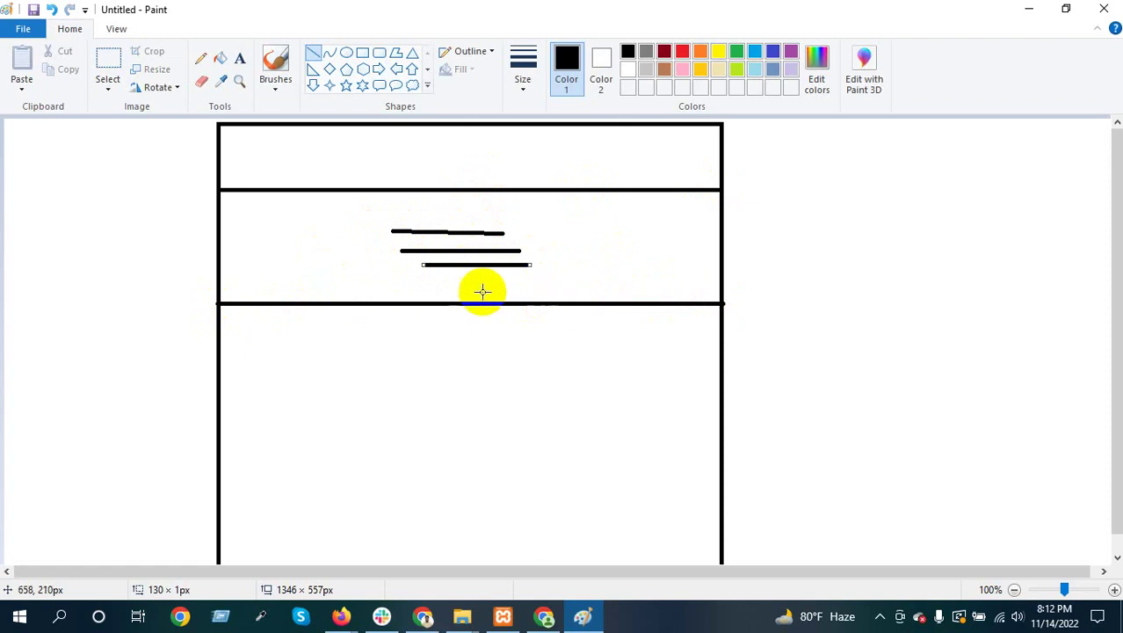
click(362, 53)
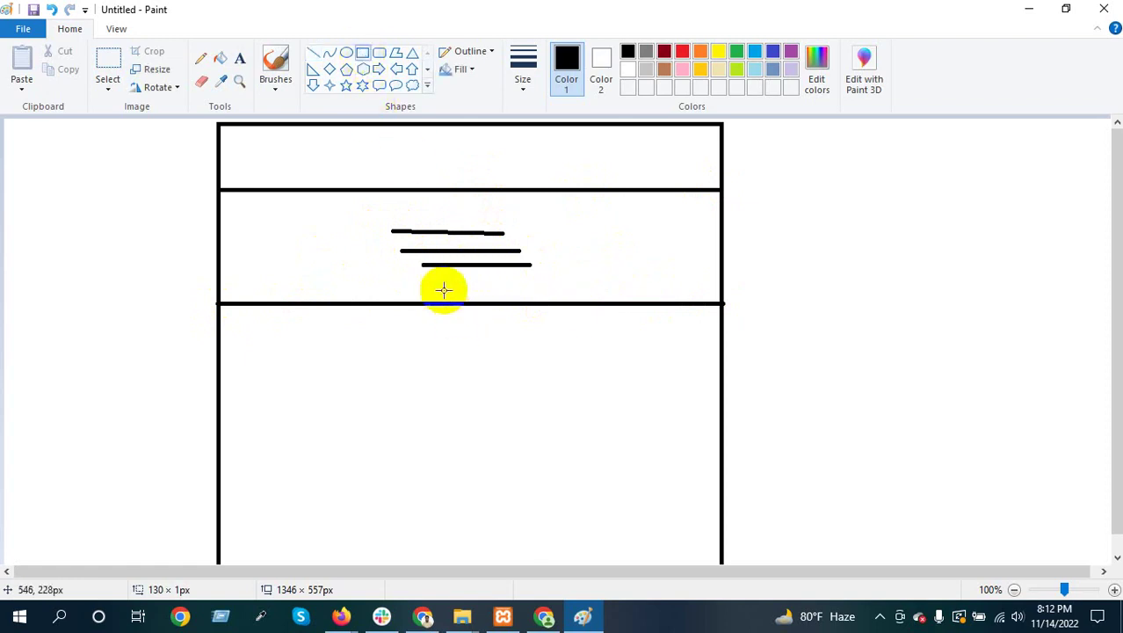
drag(425, 281, 509, 292)
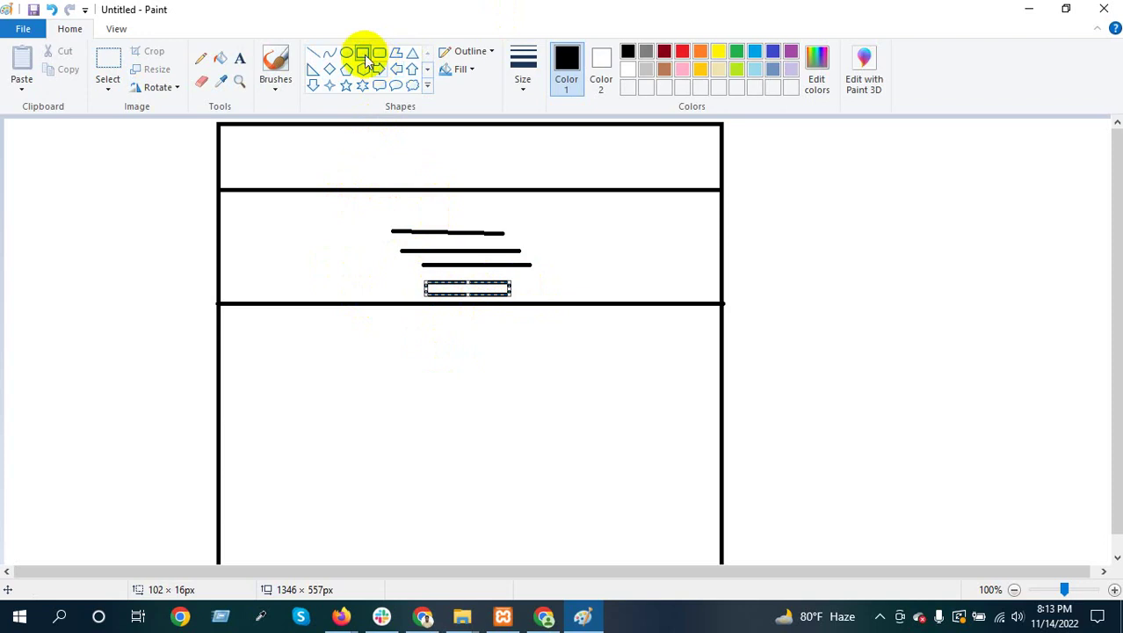
Add a three-column band below the hero and a two-column band beneath it
click(319, 57)
drag(221, 399, 288, 399)
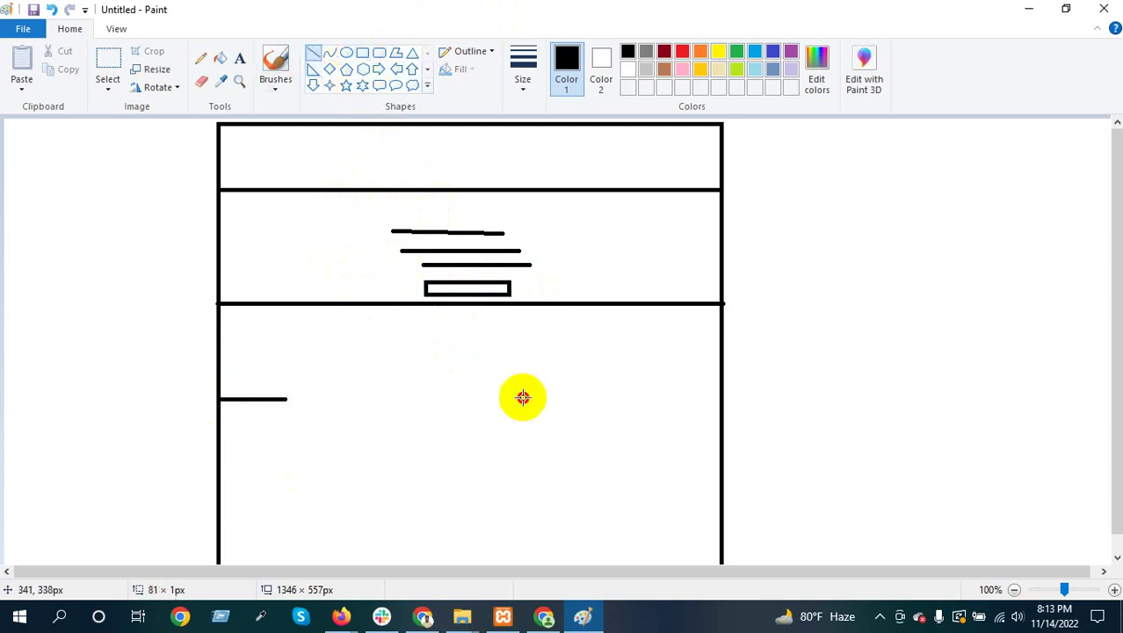
drag(523, 399, 722, 399)
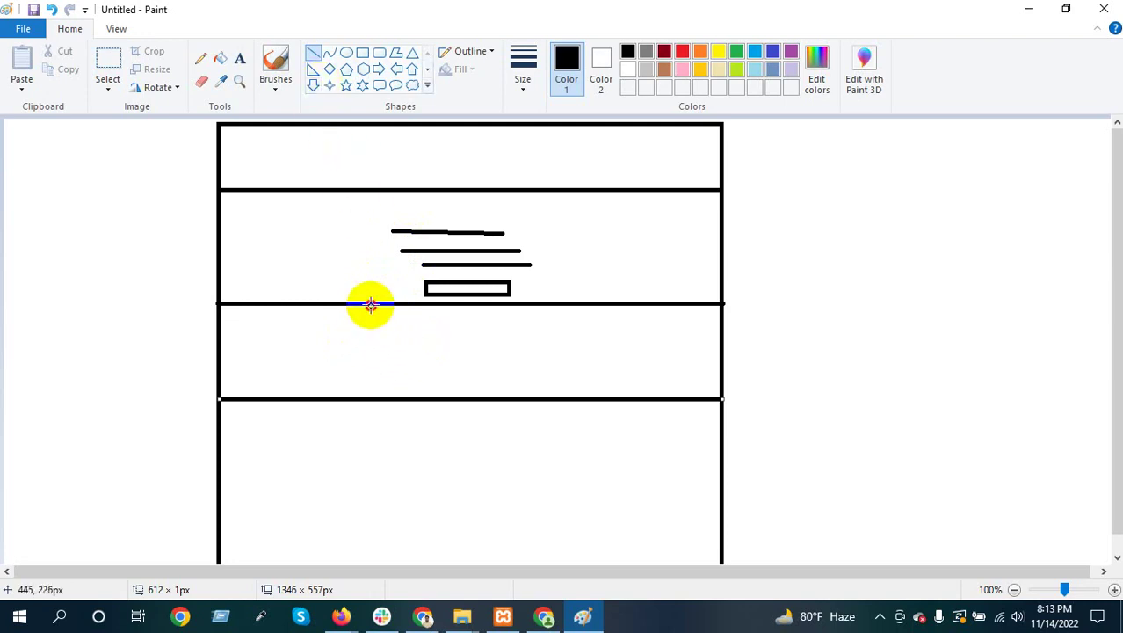
drag(371, 303, 371, 399)
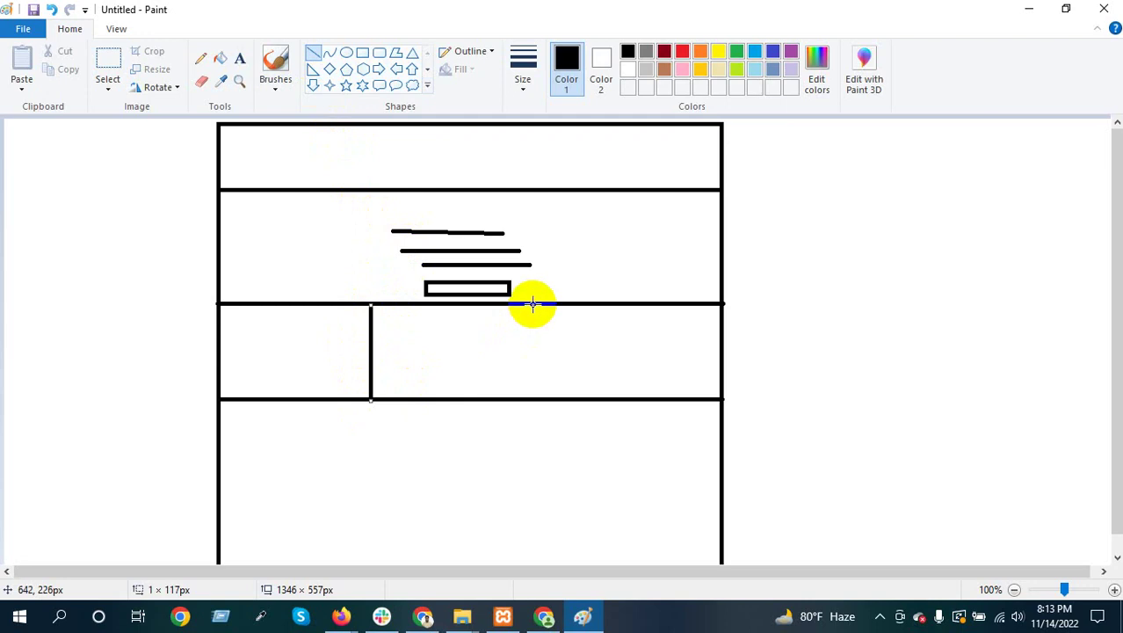
drag(532, 304, 533, 398)
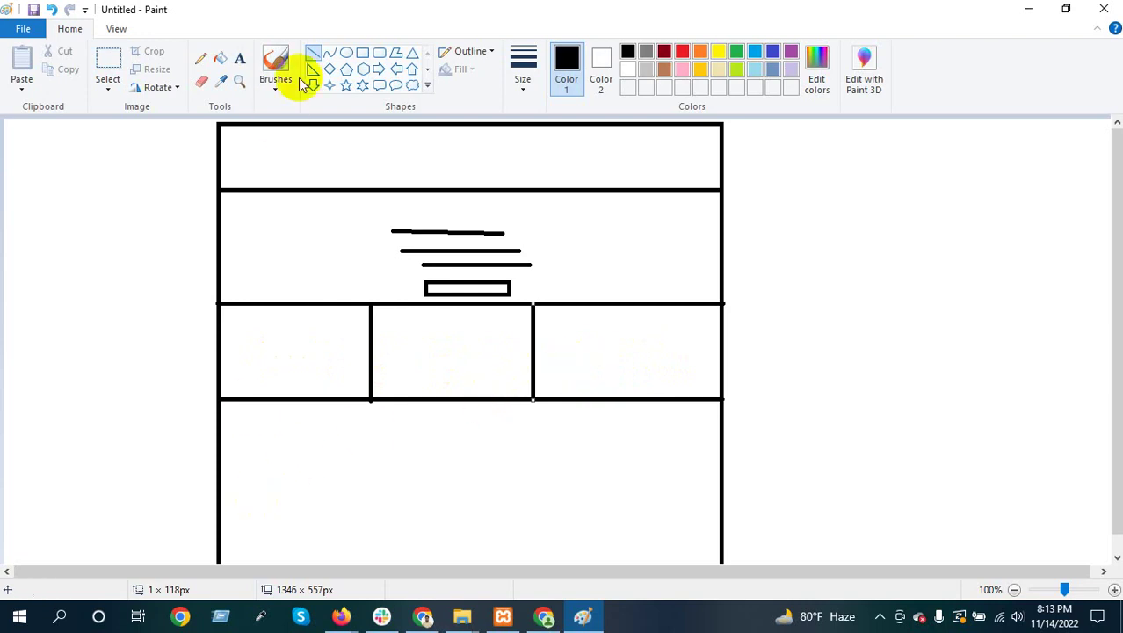
mouse_move(219, 521)
mouse_down()
mouse_move(742, 519)
mouse_move(721, 520)
mouse_up()
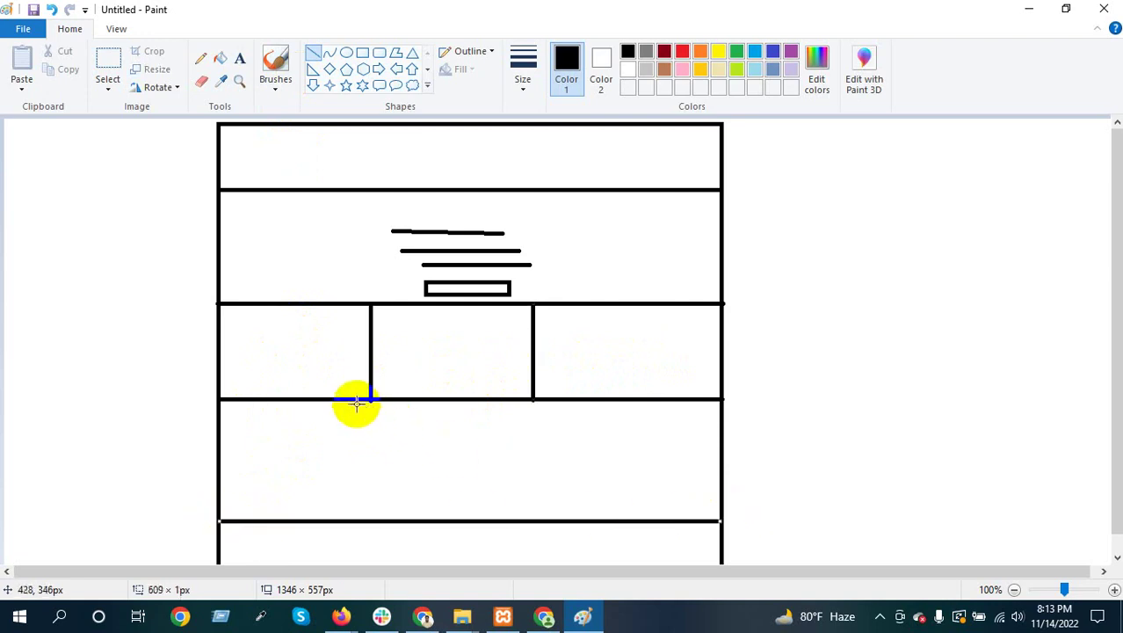
drag(393, 401, 393, 522)
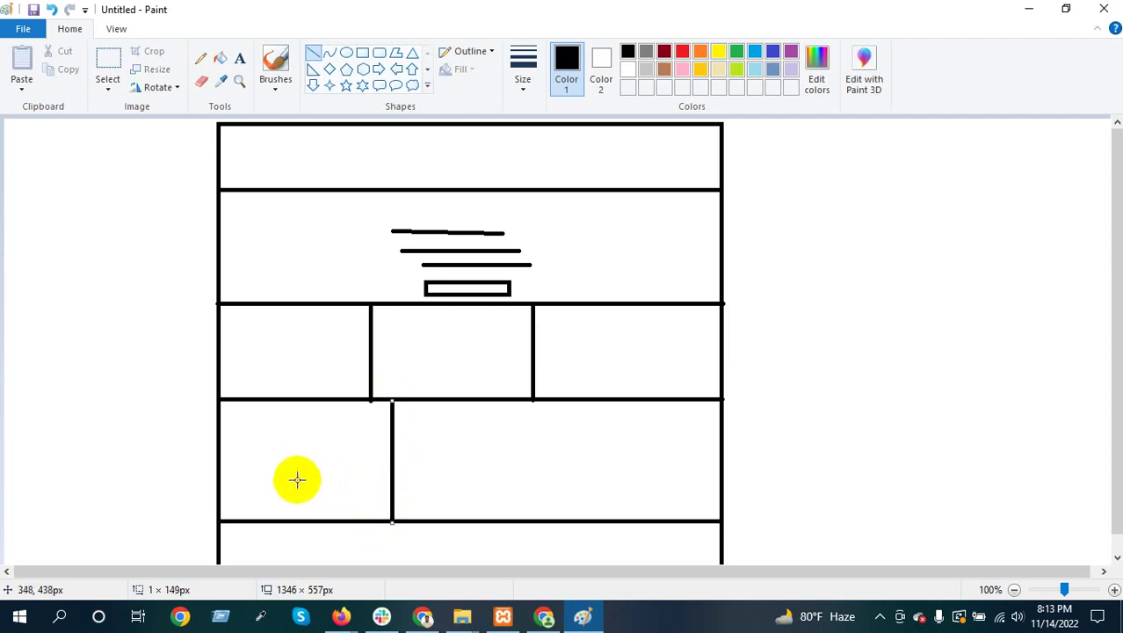
Add a footer line, split the header with logo and menu lines, then minimize Paint
scroll(608, 463, down, 1)
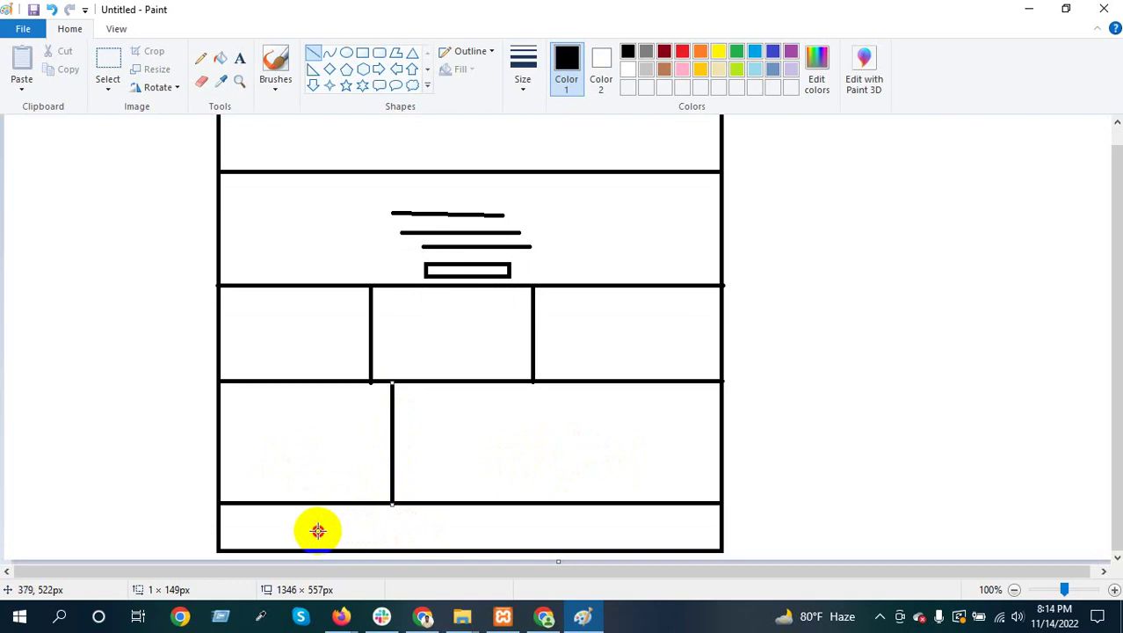
drag(316, 530, 621, 528)
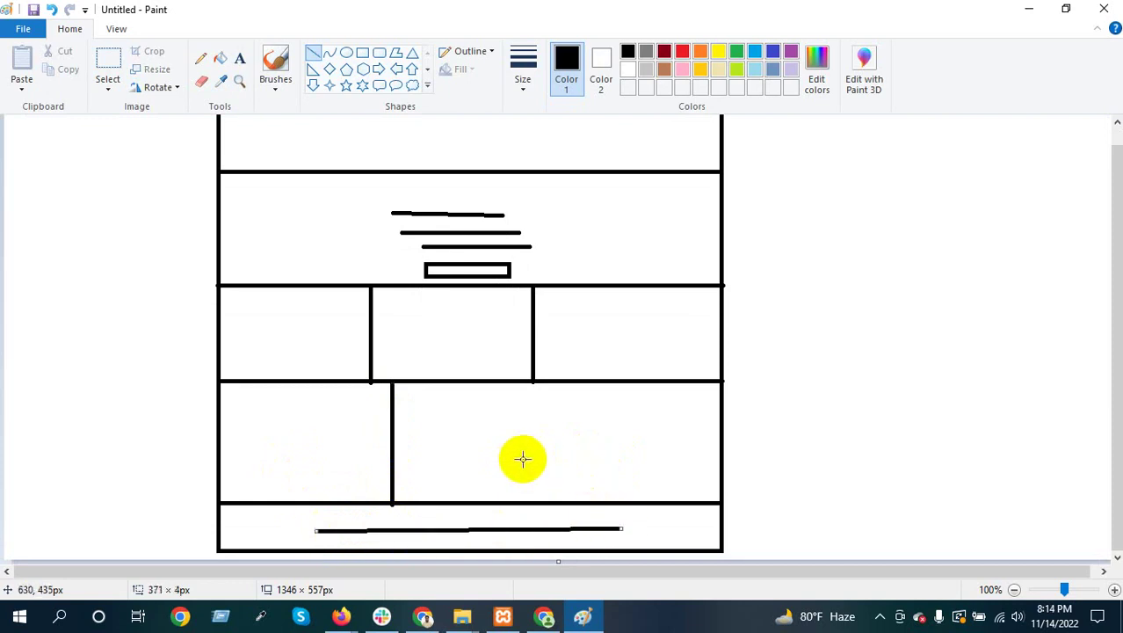
scroll(523, 458, up, 1)
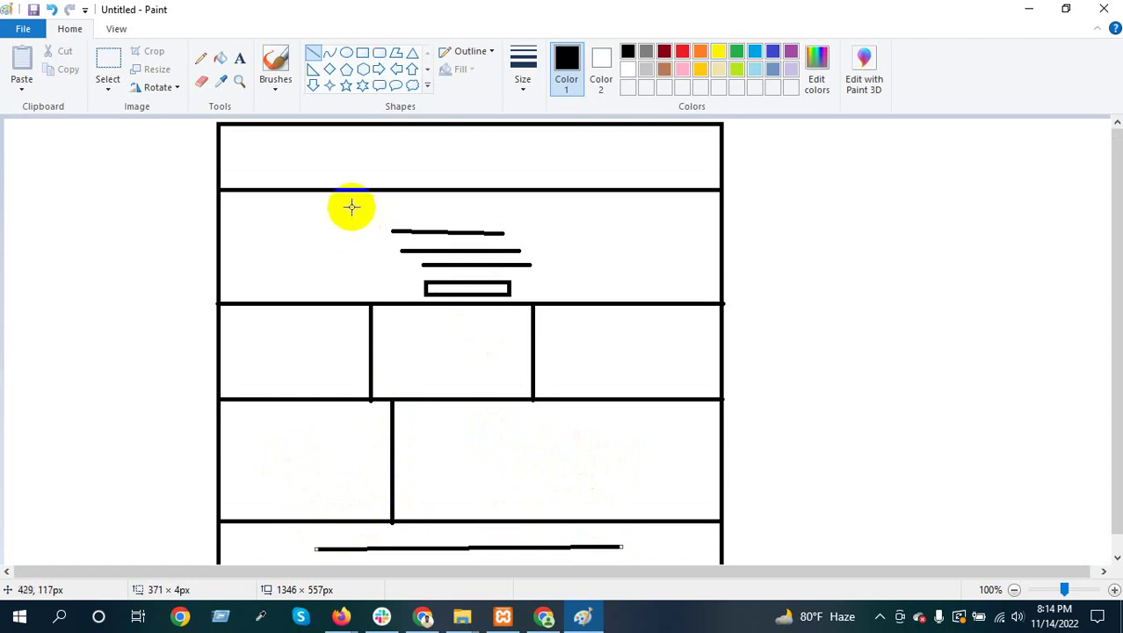
drag(338, 126, 327, 185)
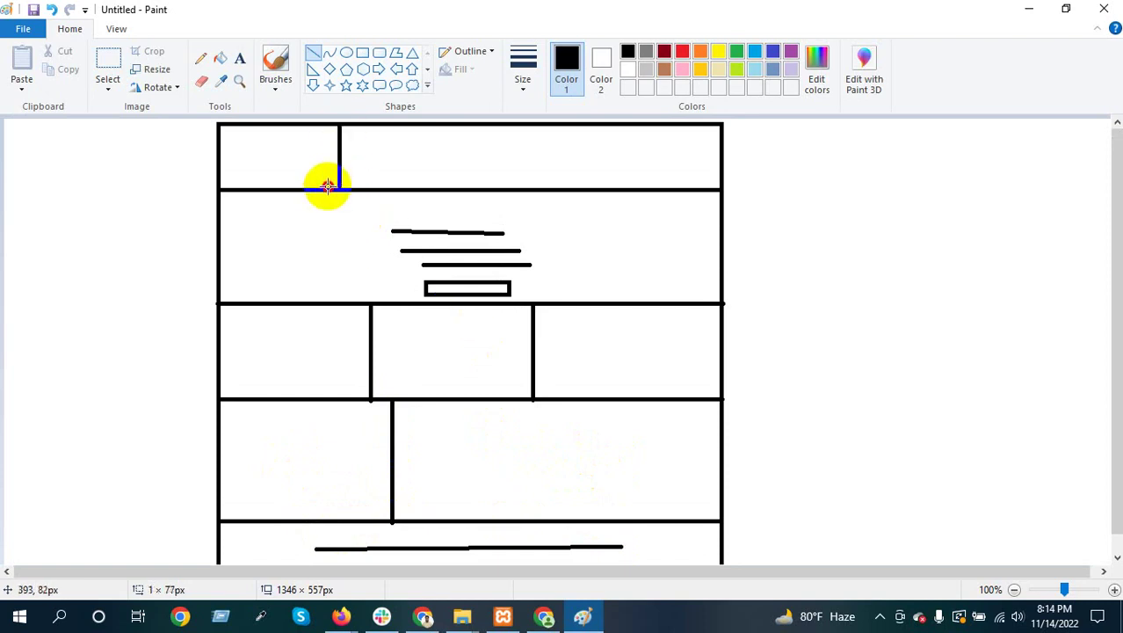
drag(253, 154, 297, 148)
drag(476, 157, 648, 169)
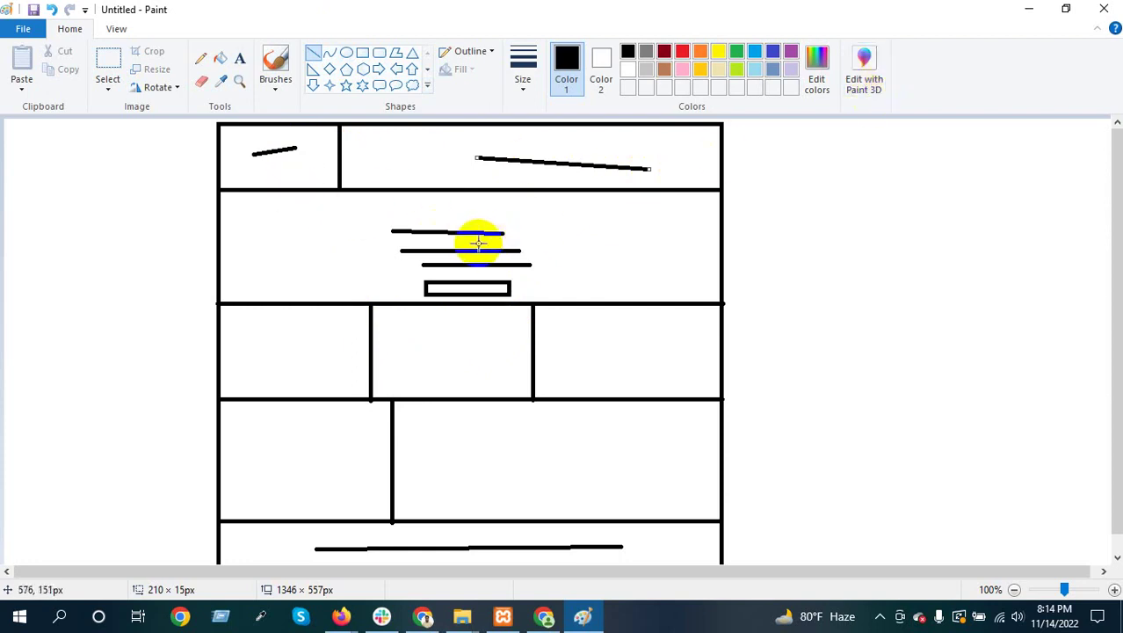
click(1029, 11)
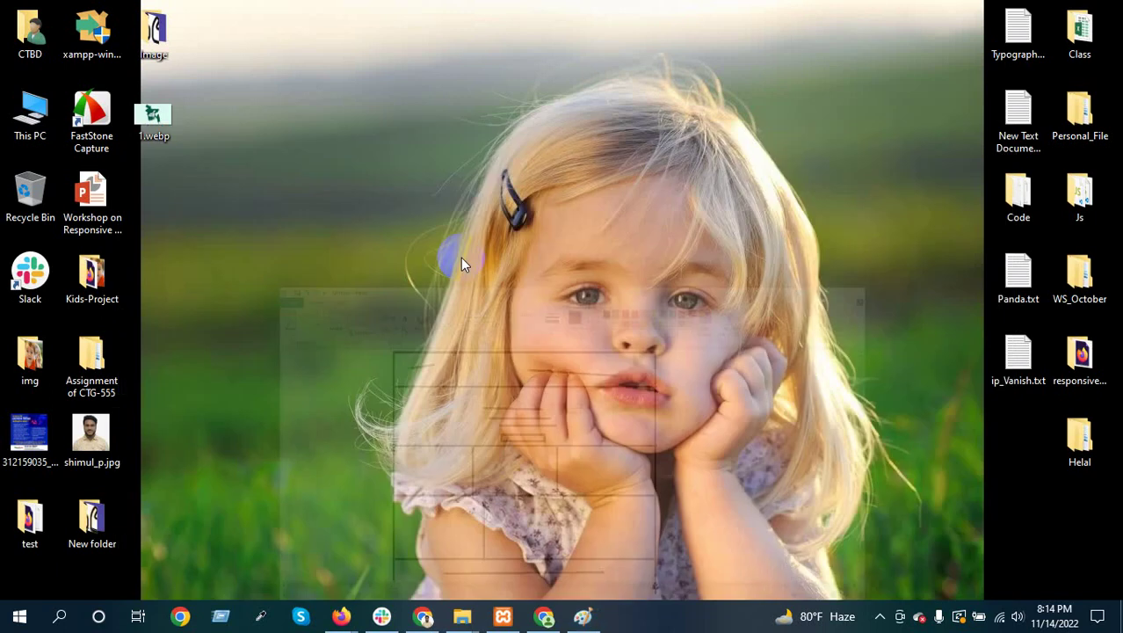
Bring the Elementor Test Page editor back to the front and dismiss the upgrade promo banner
click(390, 567)
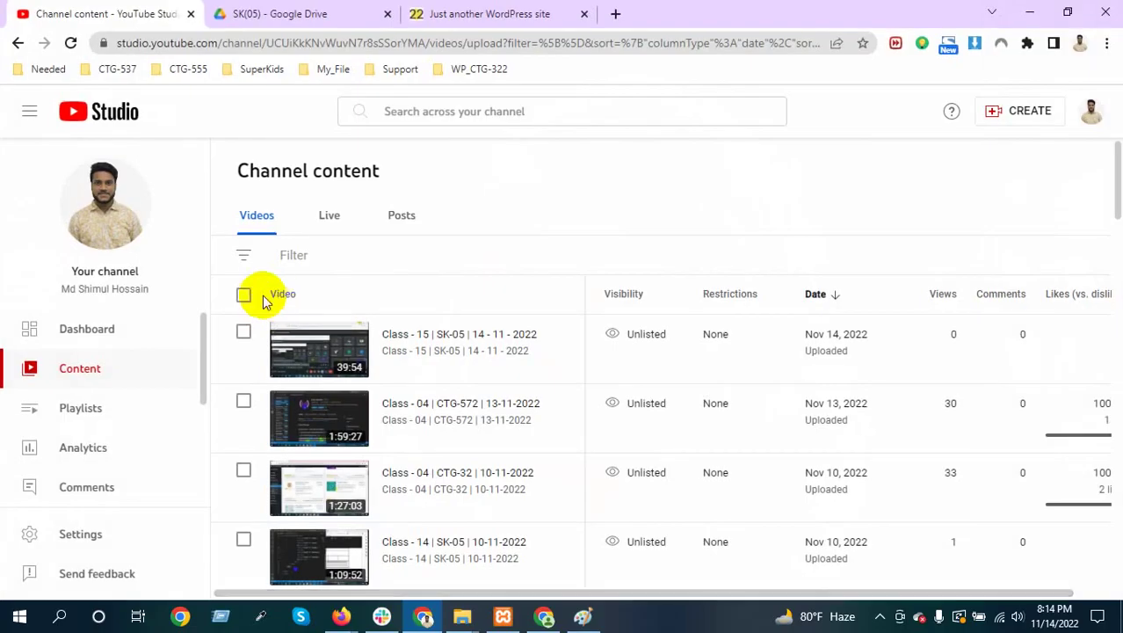
click(470, 11)
click(341, 12)
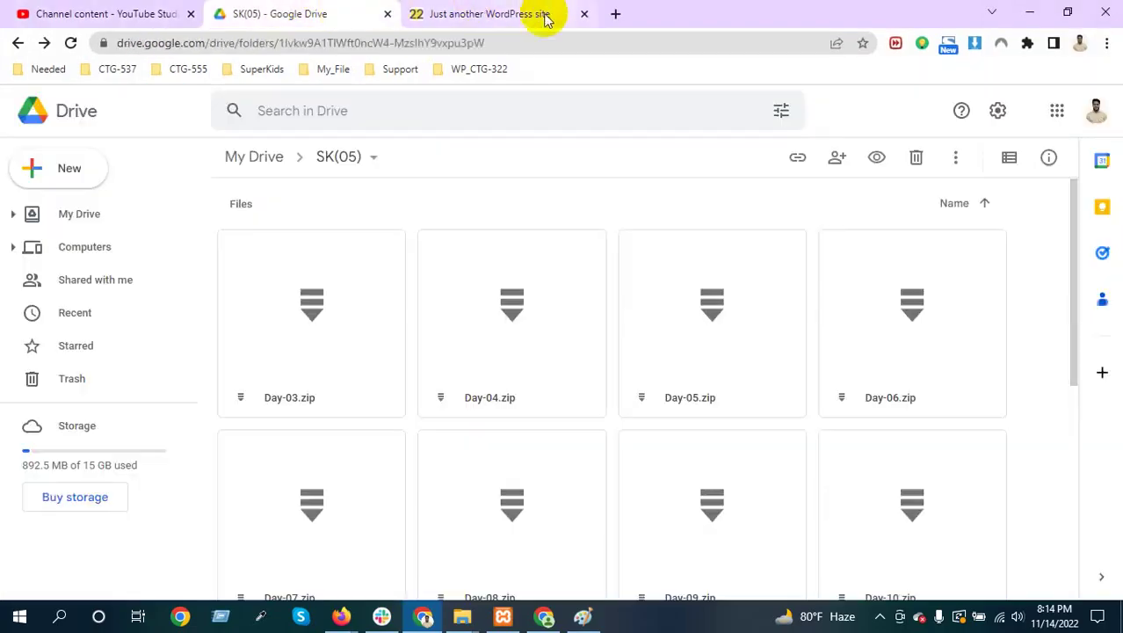
click(545, 618)
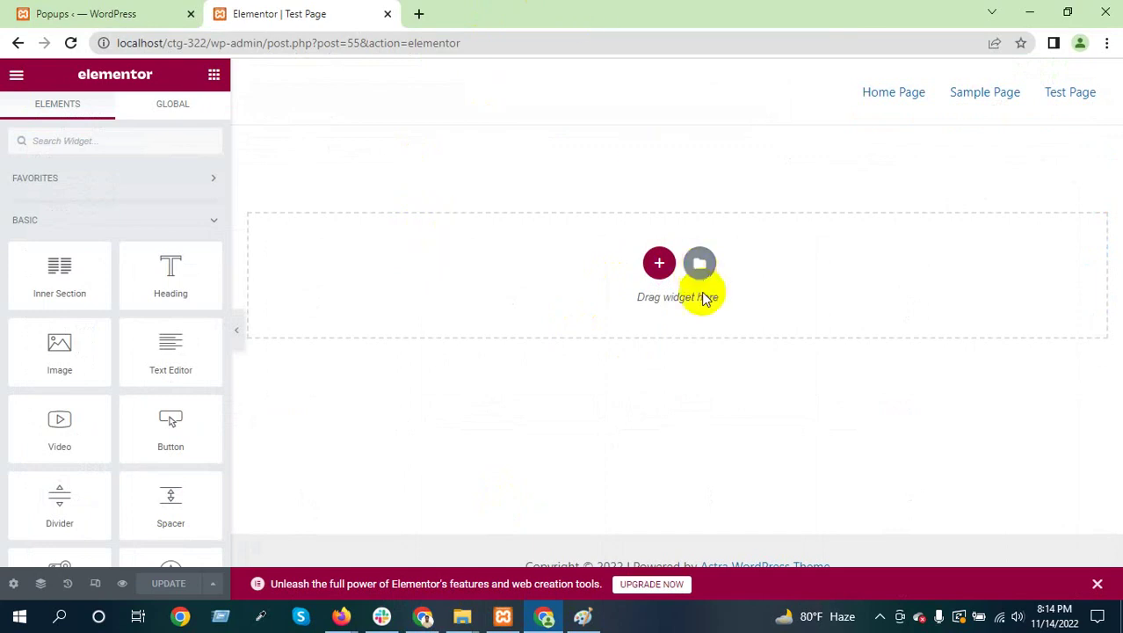
click(1098, 584)
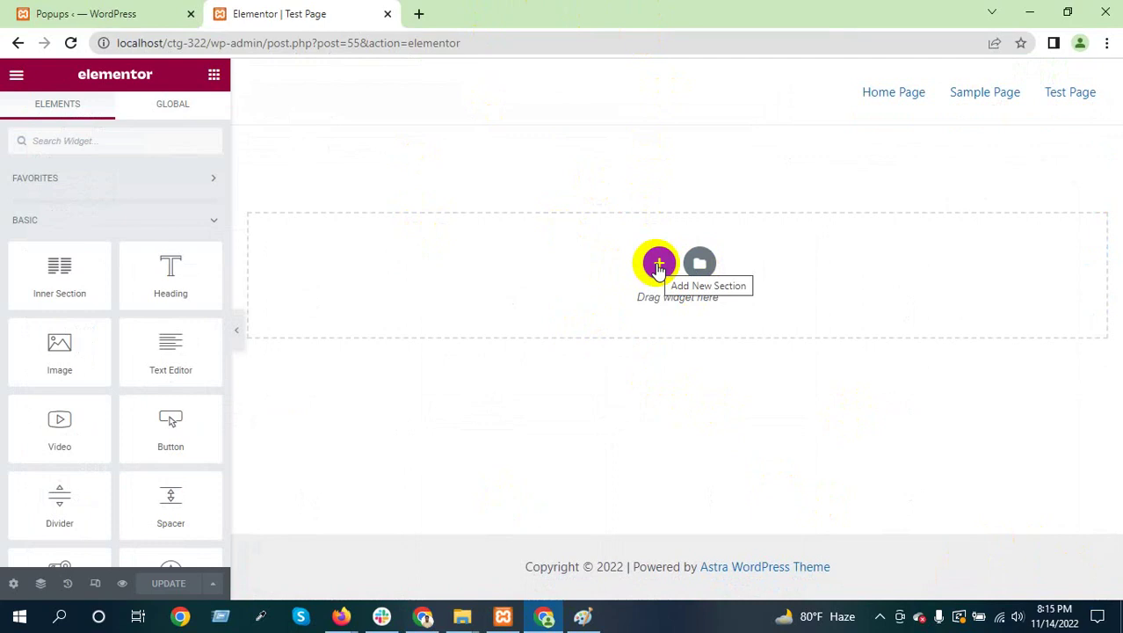
Start adding a new section, checking the wireframe sketch in Paint for reference
click(660, 265)
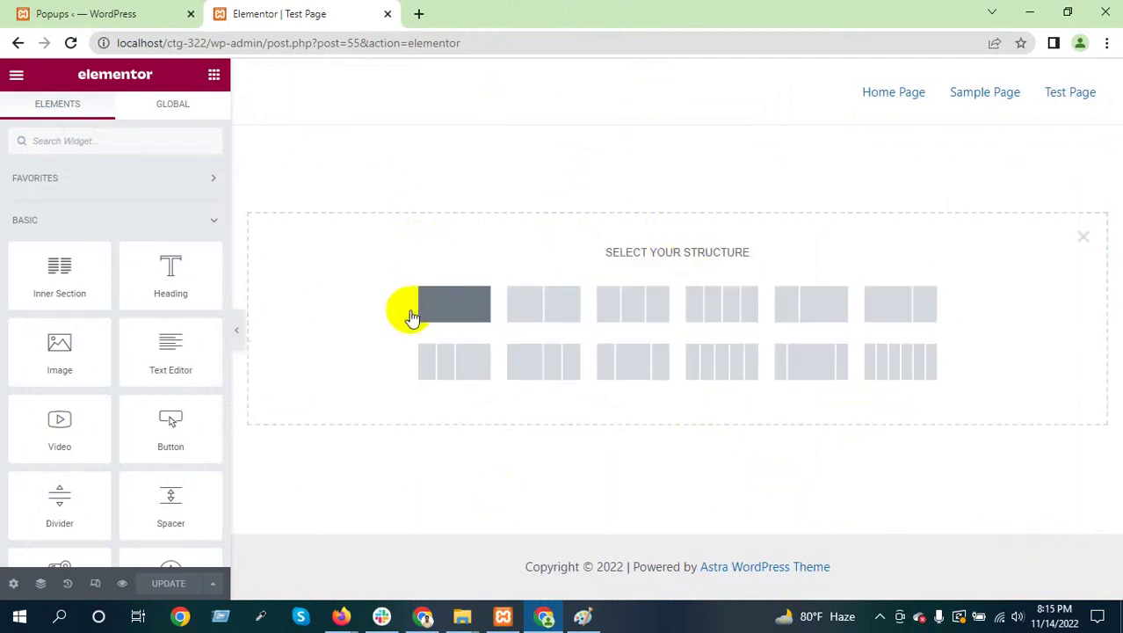
click(581, 621)
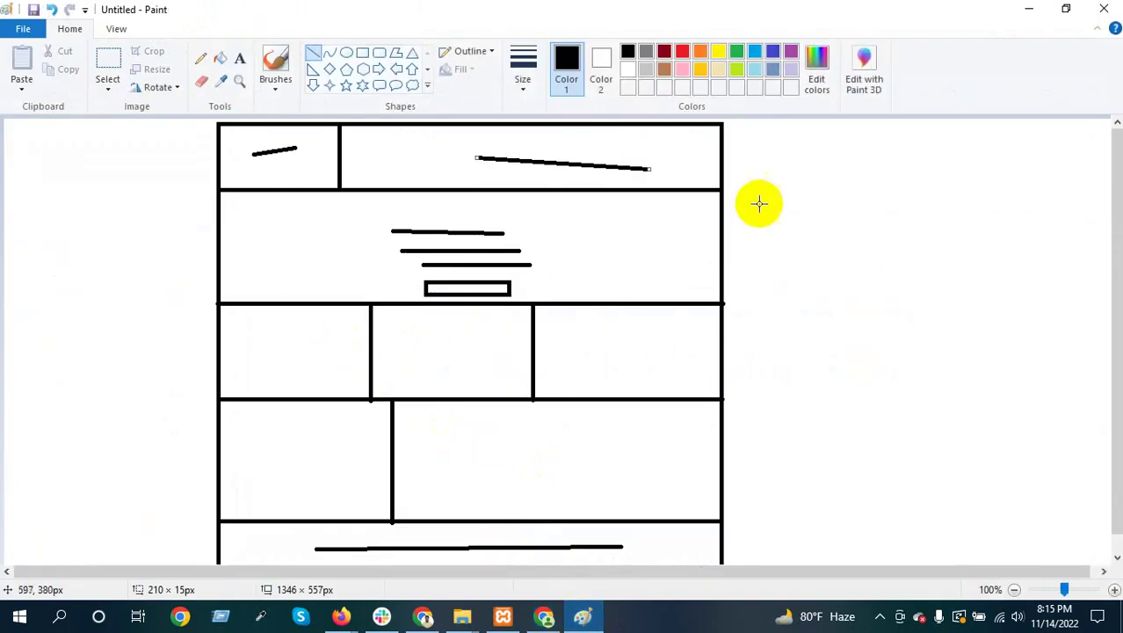
click(1028, 10)
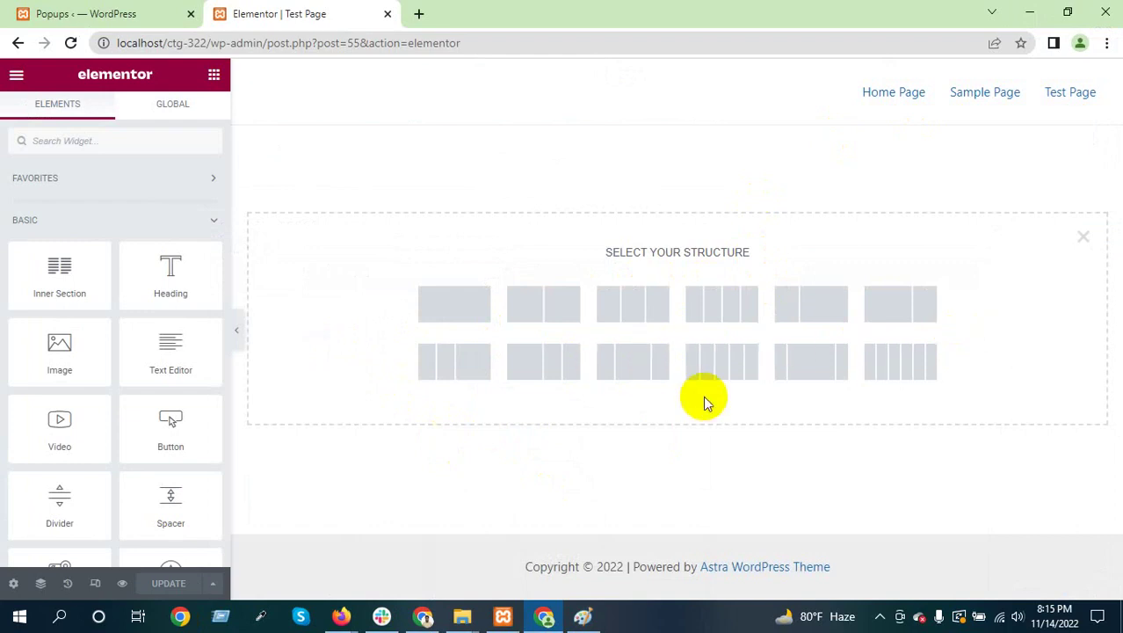
click(582, 616)
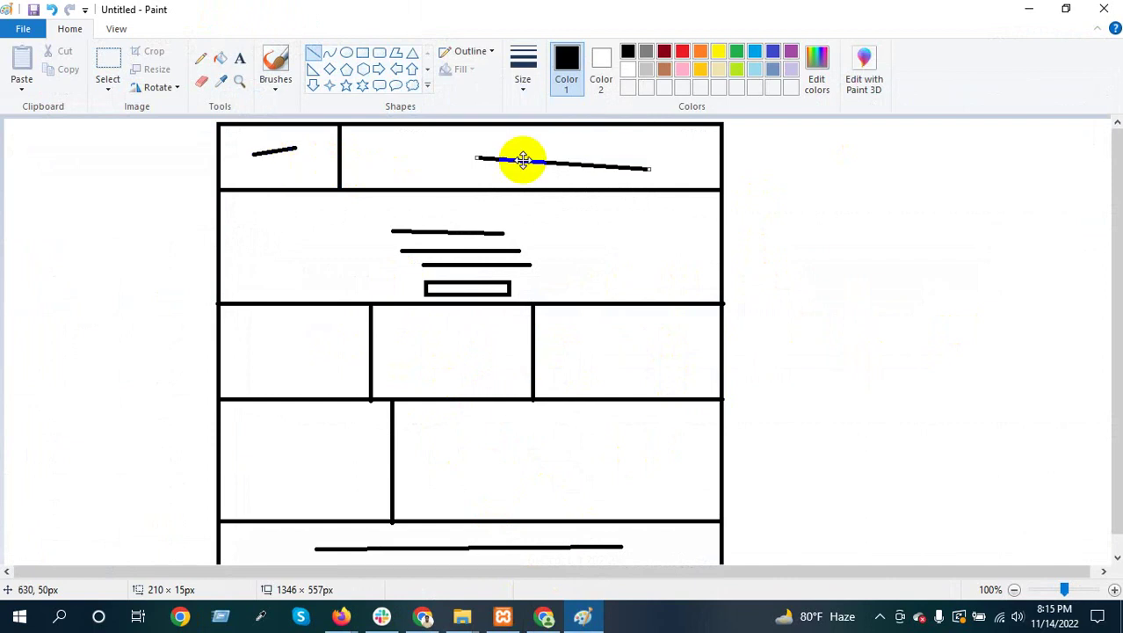
click(1030, 9)
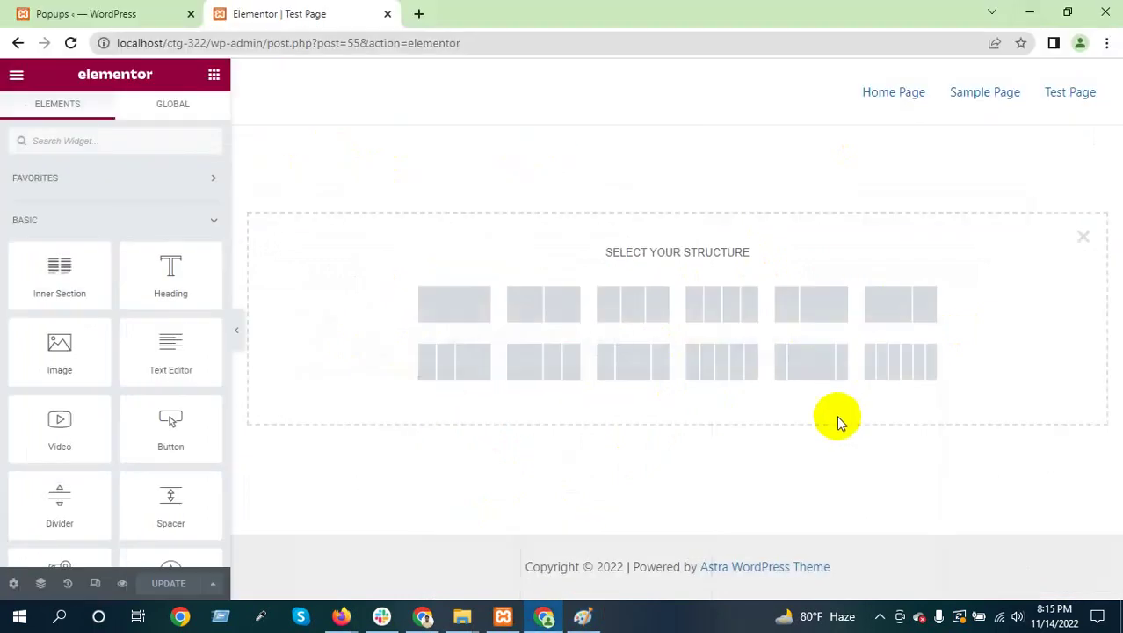
Add a 33/66 two-column section and drag the divider to narrow the left column
click(812, 324)
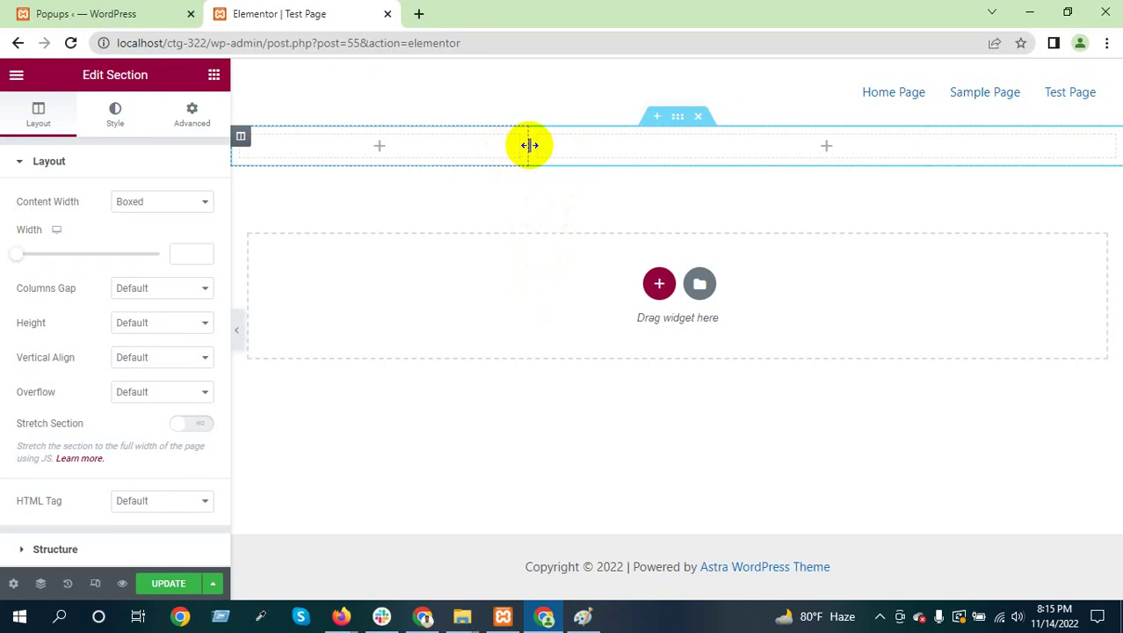
click(528, 145)
drag(529, 145, 417, 165)
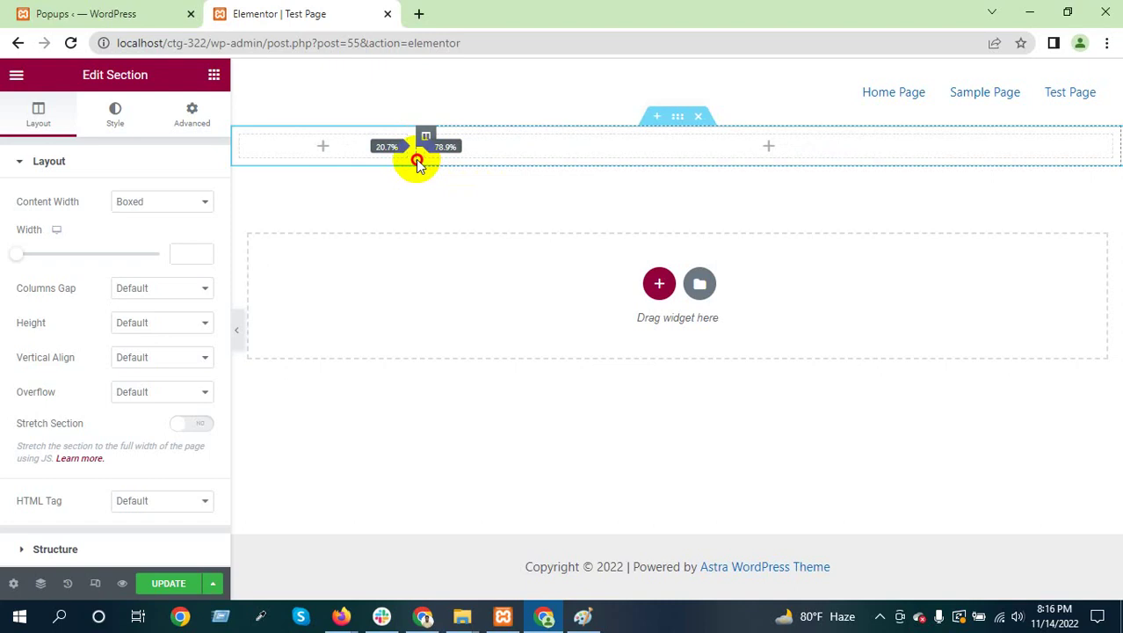
drag(417, 165, 483, 161)
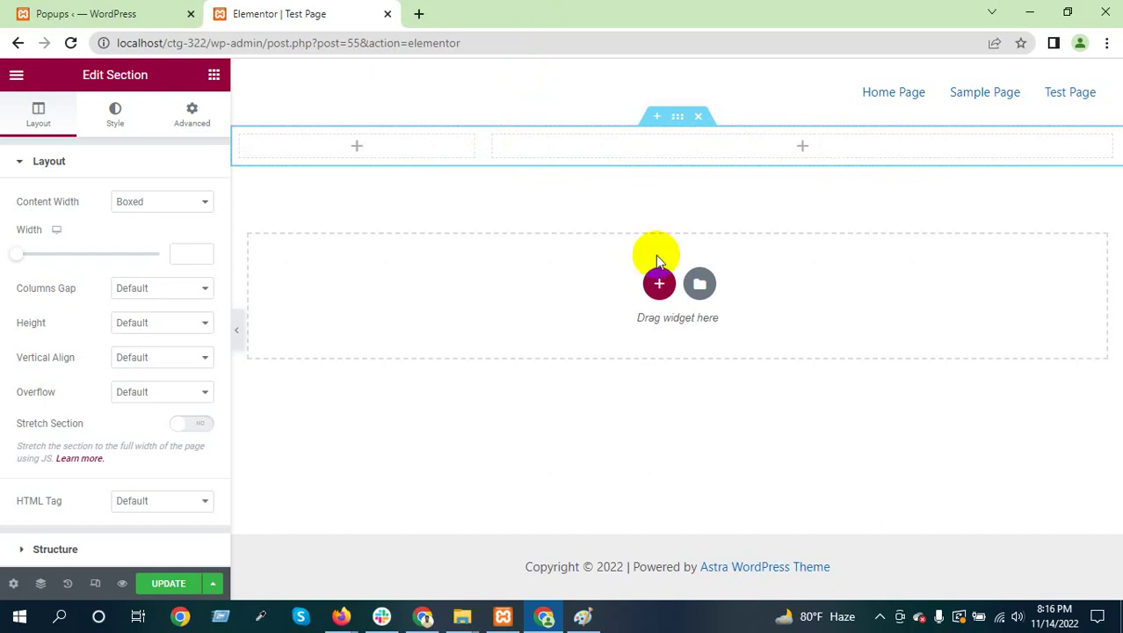
Capture a screenshot region of the editor, then readjust the columns to about 30%/70%
key(Print)
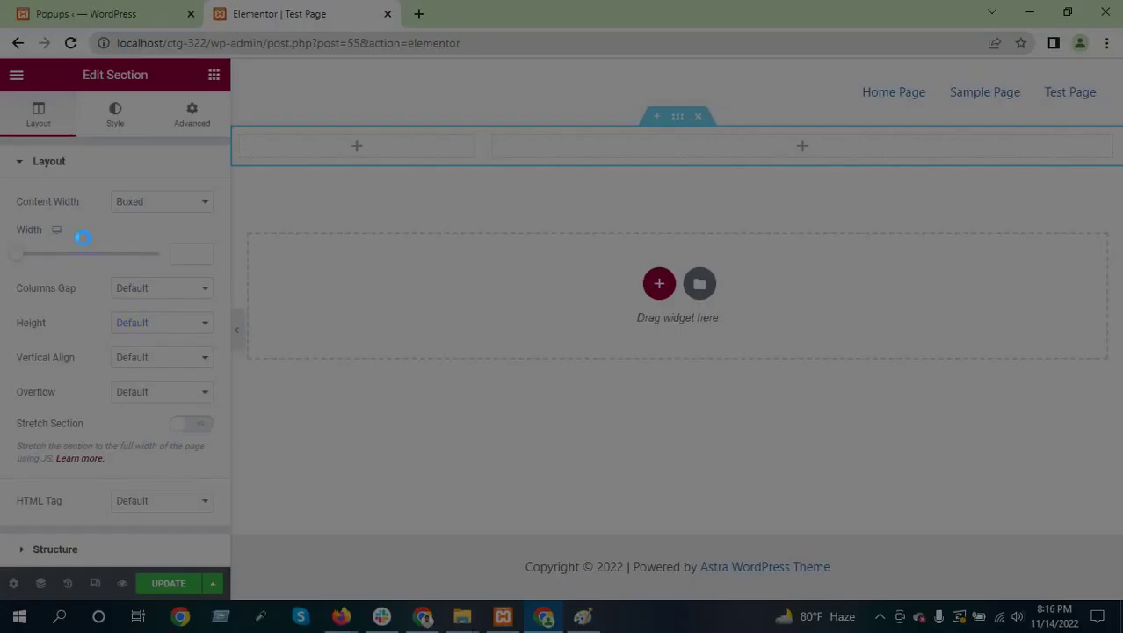
drag(0, 188, 554, 327)
drag(712, 360, 1120, 431)
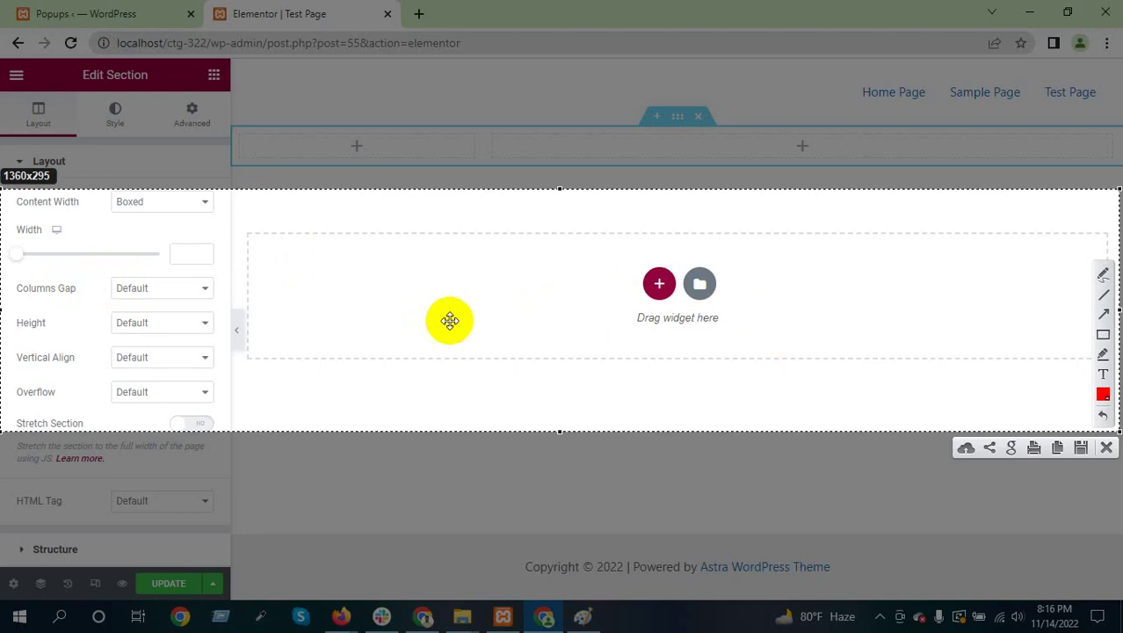
click(1107, 447)
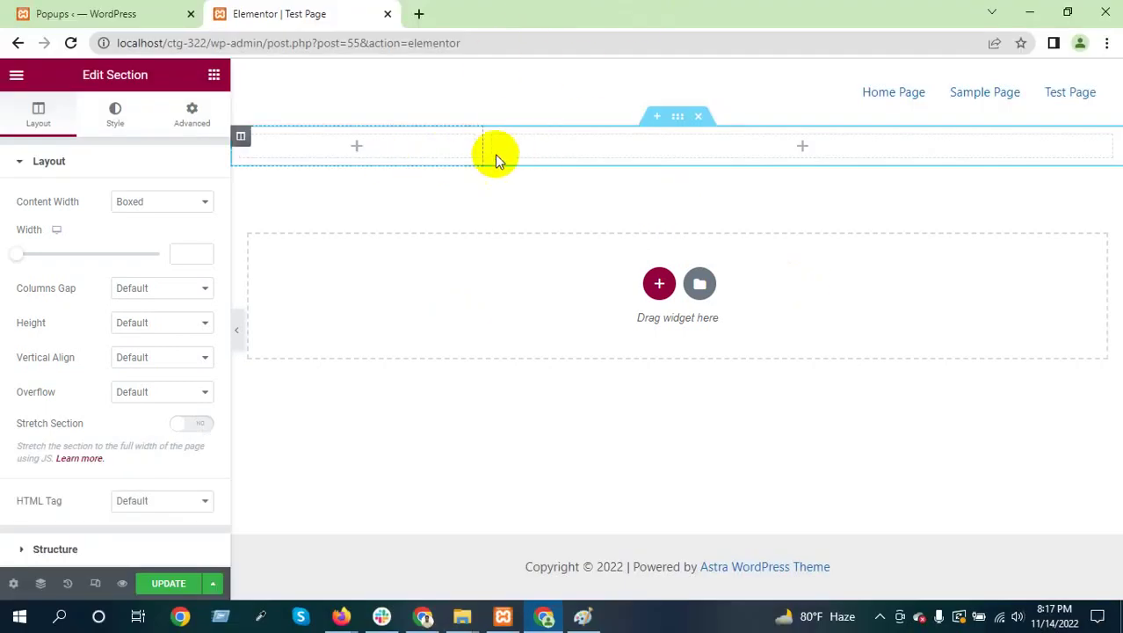
drag(482, 150, 449, 147)
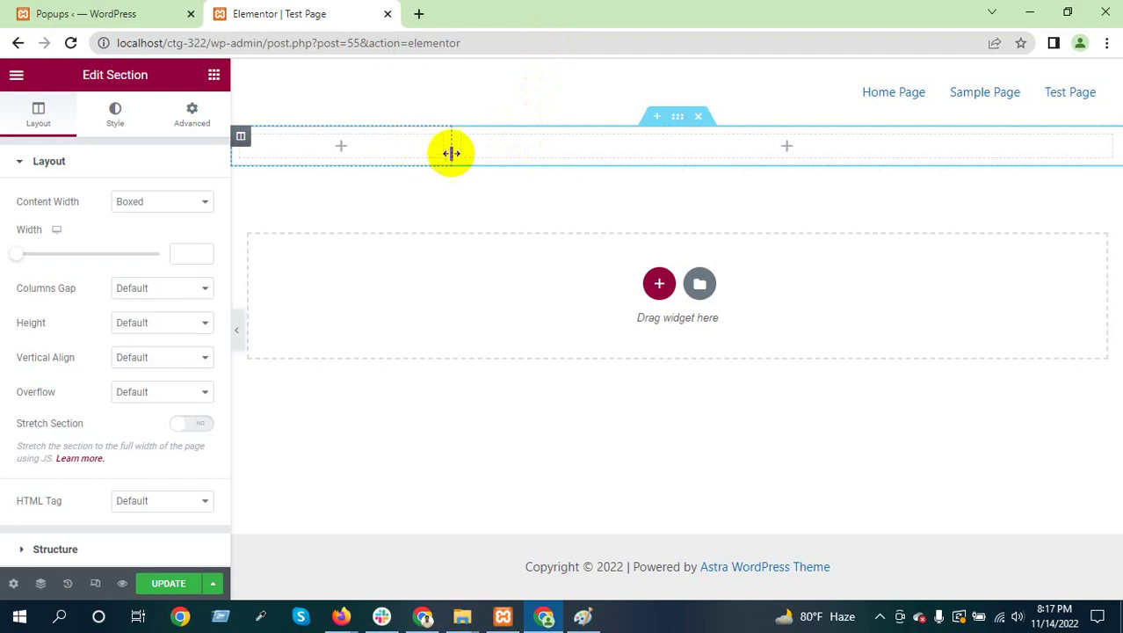
mouse_move(451, 150)
mouse_down()
mouse_move(530, 161)
mouse_move(446, 159)
mouse_move(452, 167)
mouse_up()
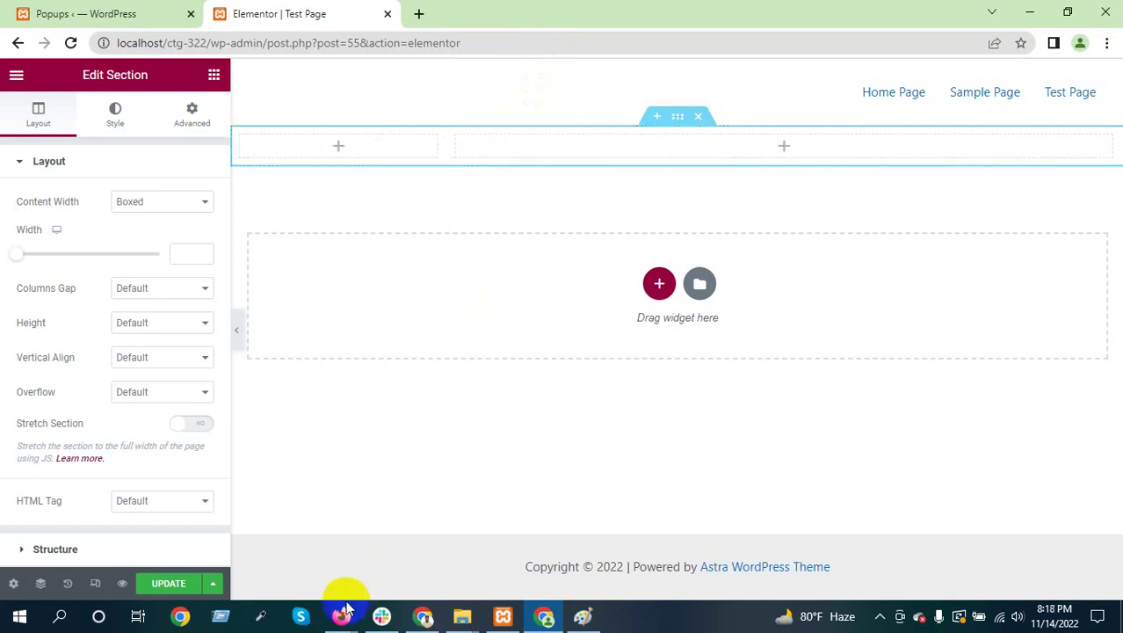
Admit the waiting participant to the Google Meet call and return to the editor
mouse_move(343, 611)
click(253, 516)
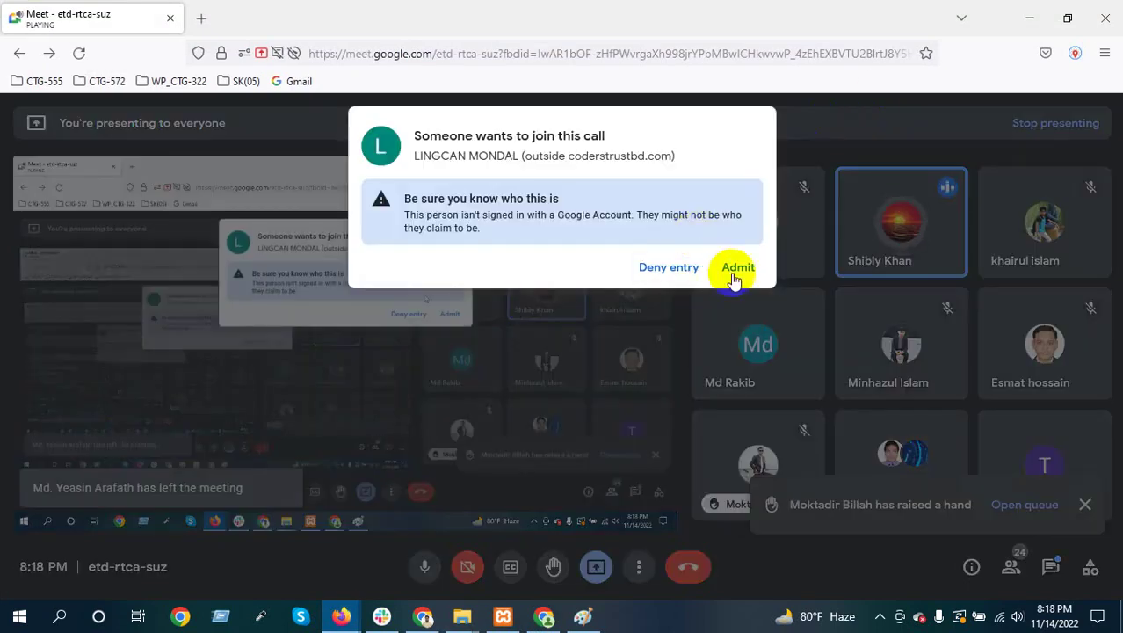
click(737, 269)
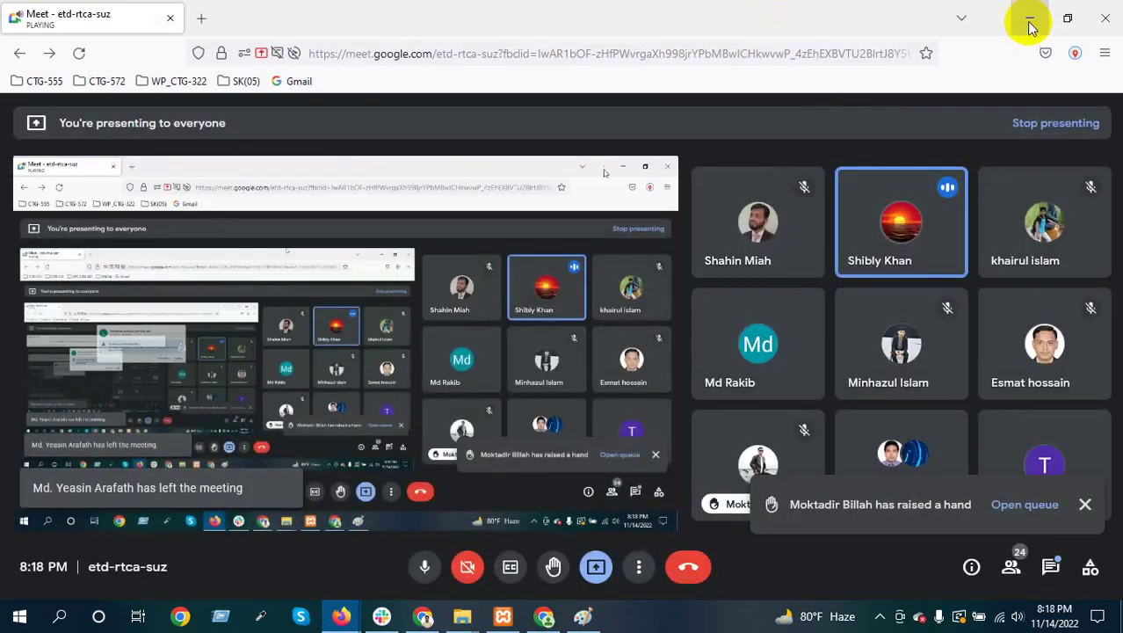
click(1029, 17)
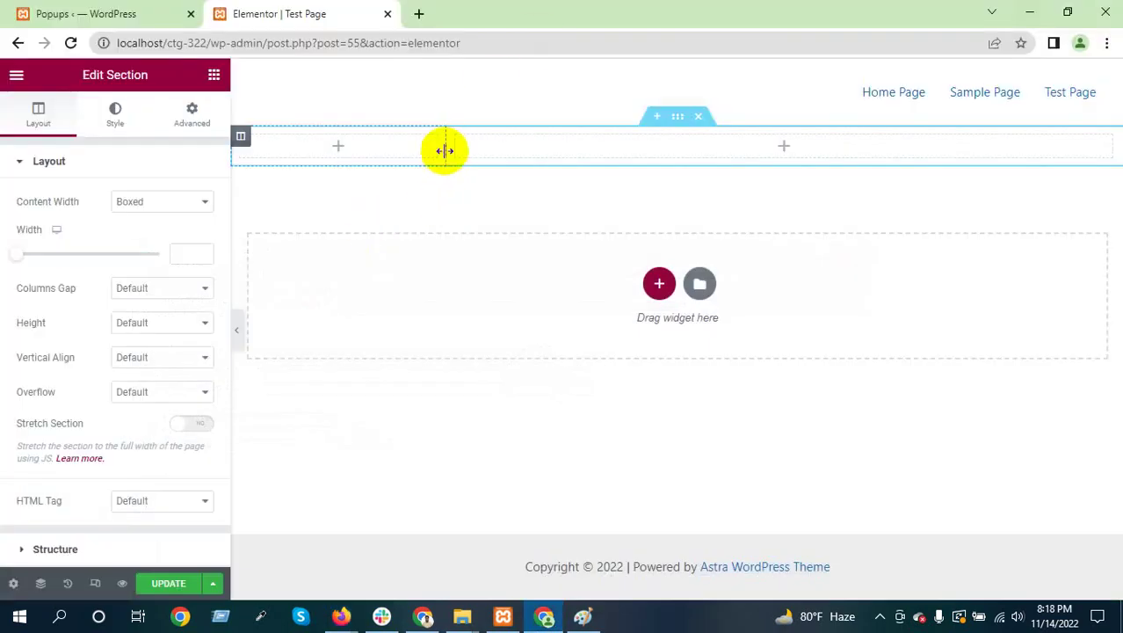
Widen the left column to about 31% and open its Edit Column settings
drag(444, 148, 512, 149)
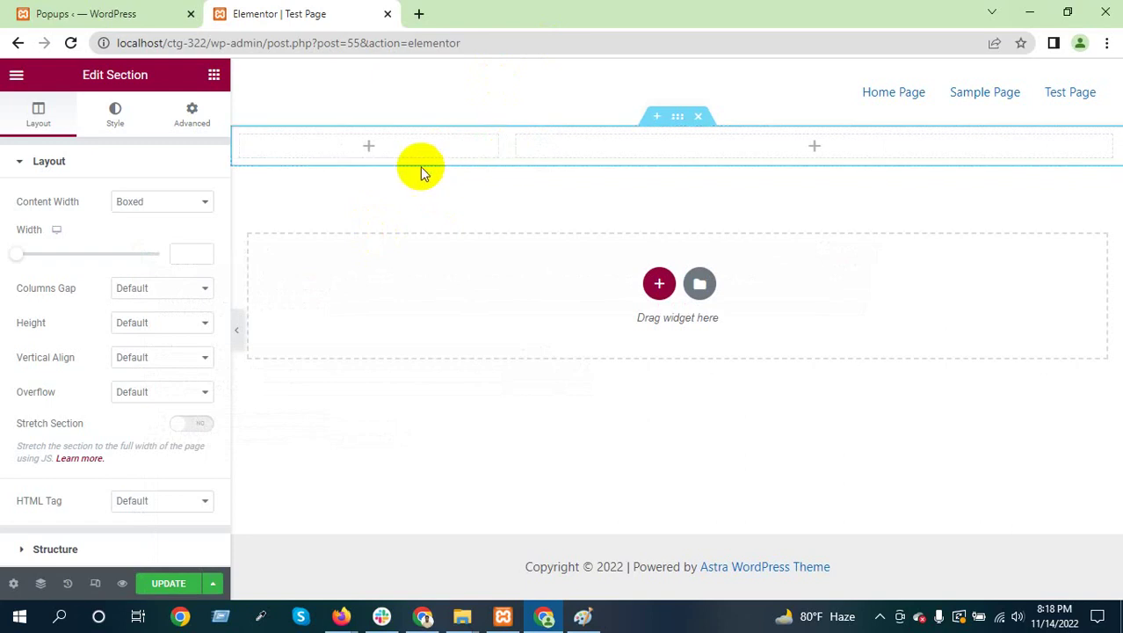
mouse_move(419, 166)
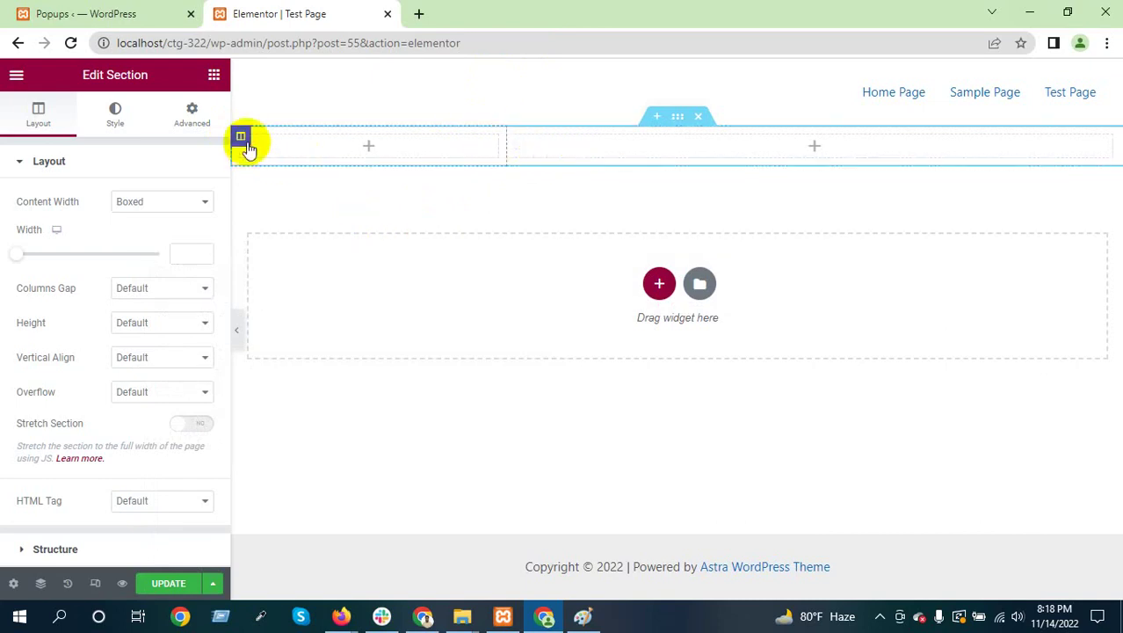
click(247, 146)
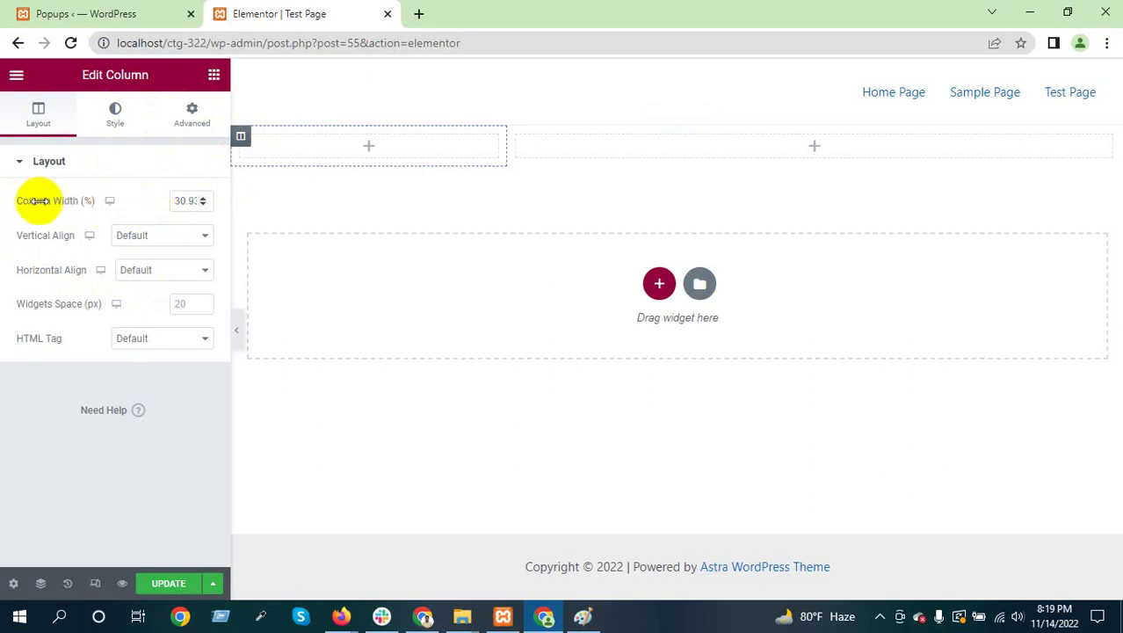
Set the left column's width value to 33
mouse_move(39, 200)
mouse_down()
mouse_move(78, 202)
mouse_move(28, 202)
mouse_up()
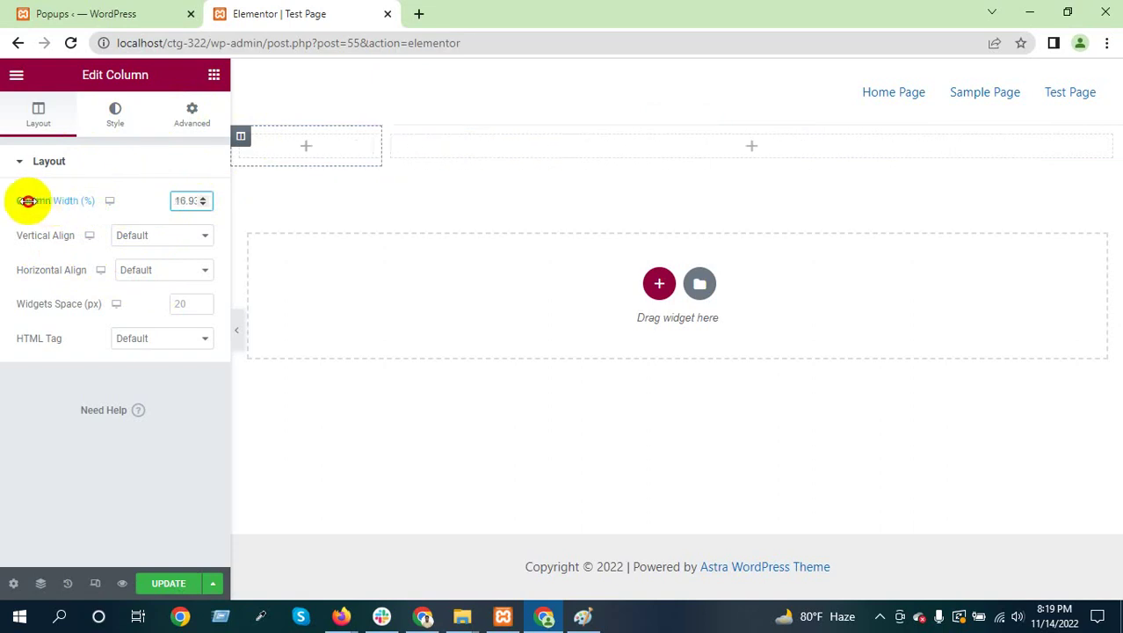
click(187, 204)
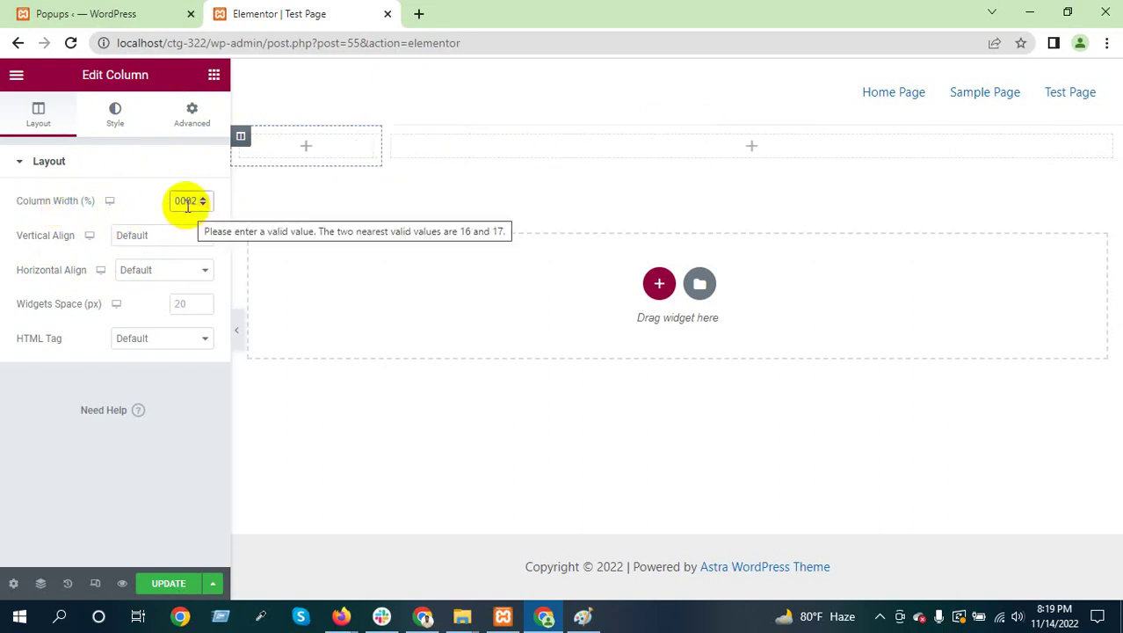
double_click(188, 202)
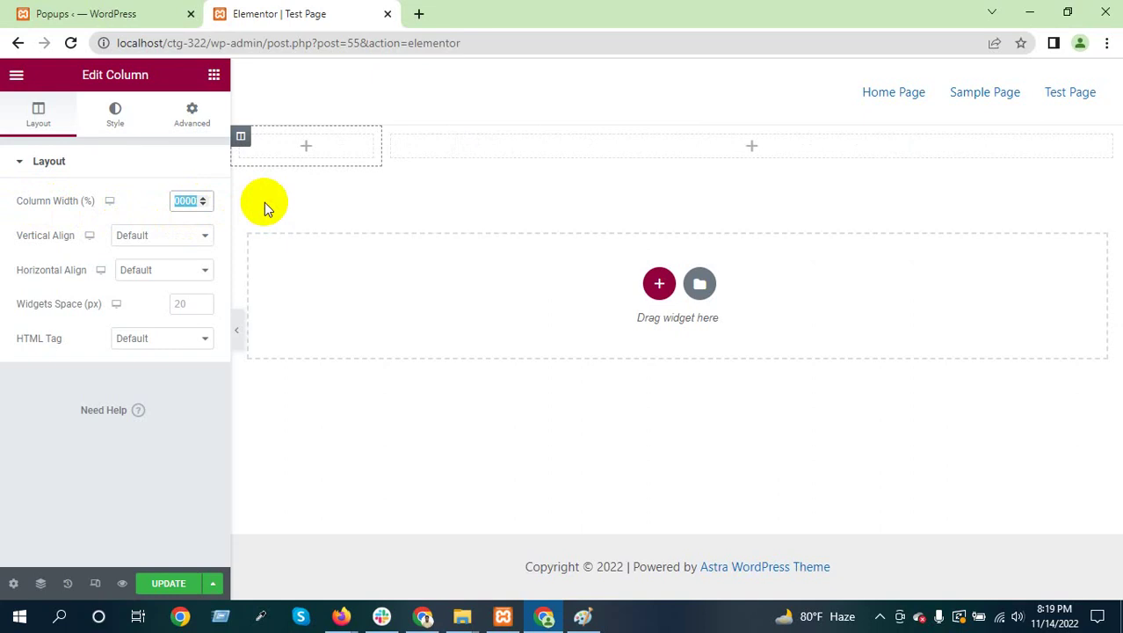
text(33)
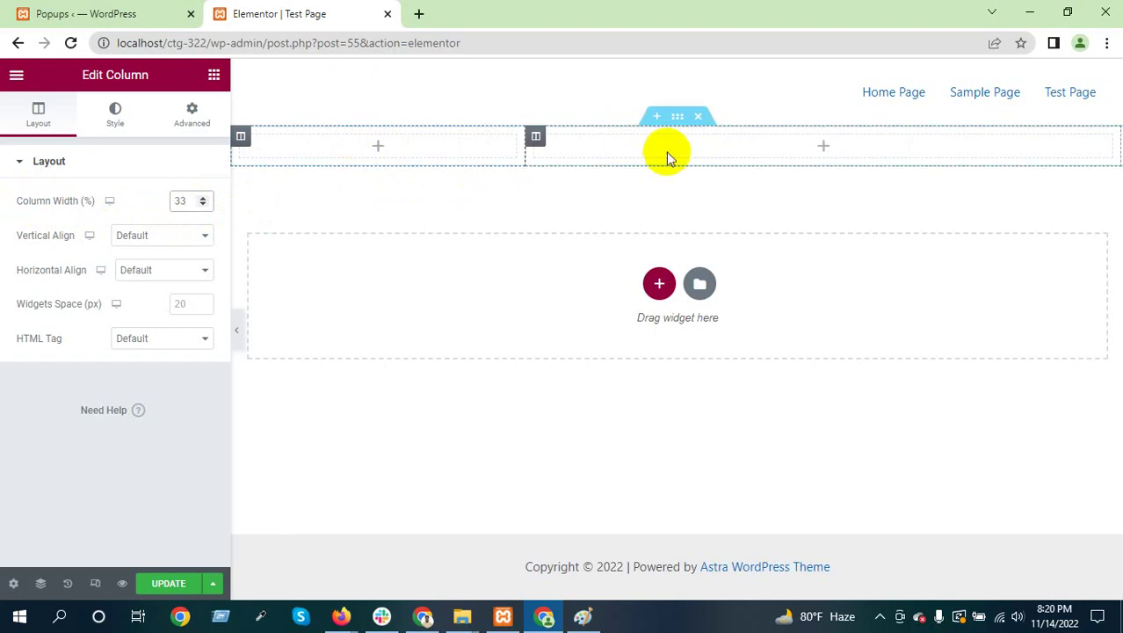
Set the right column's HTML Tag to 'section' and save the page with UPDATE
click(537, 138)
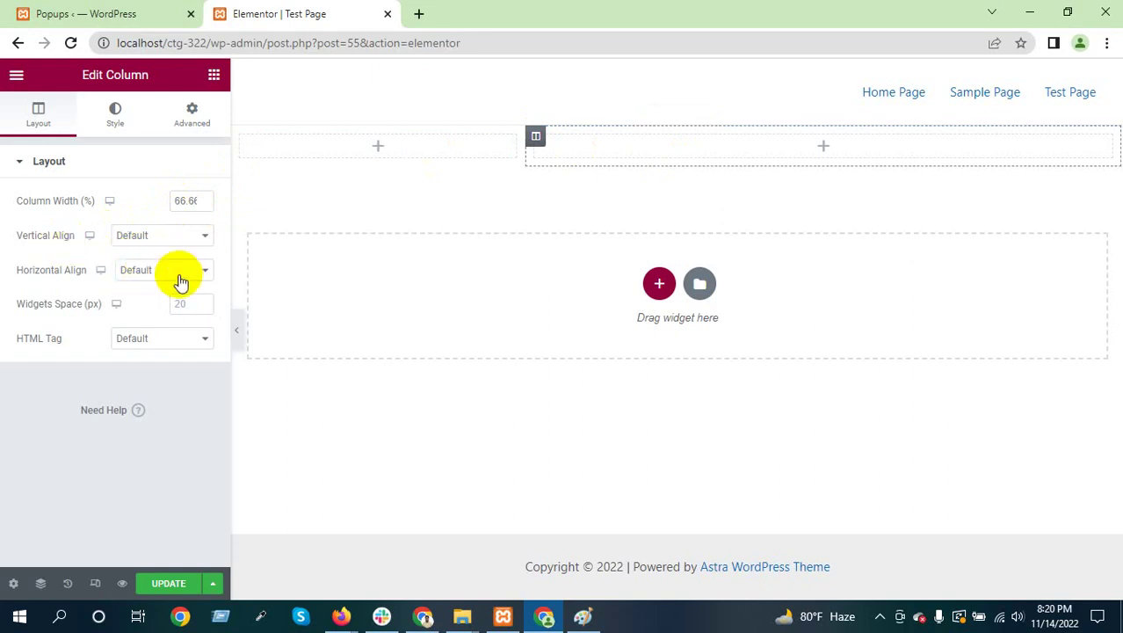
click(144, 342)
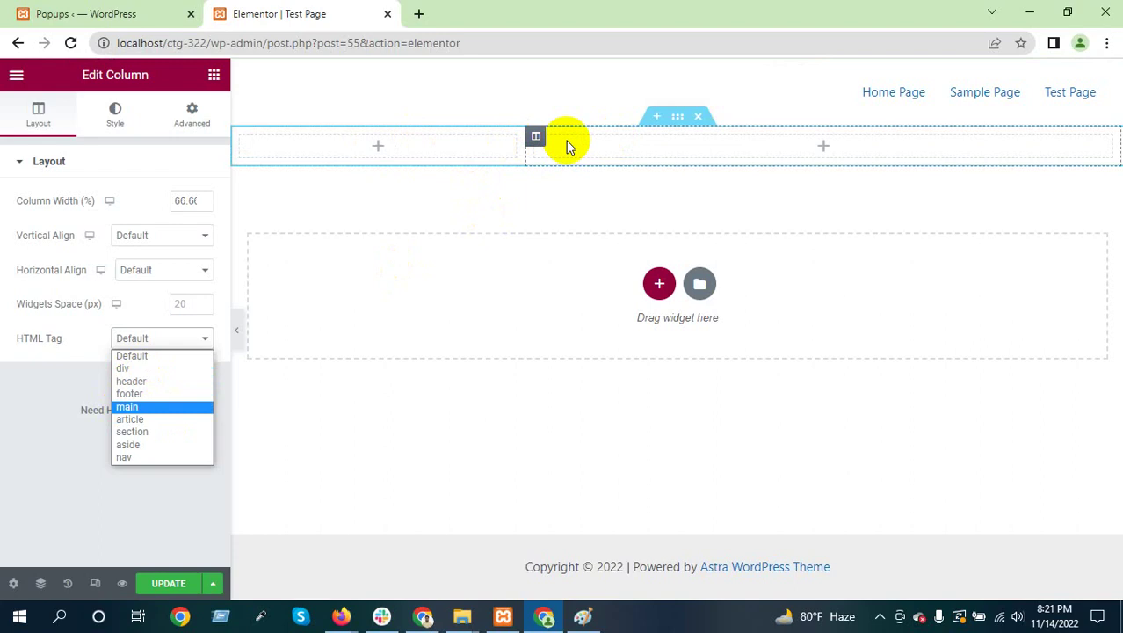
click(146, 432)
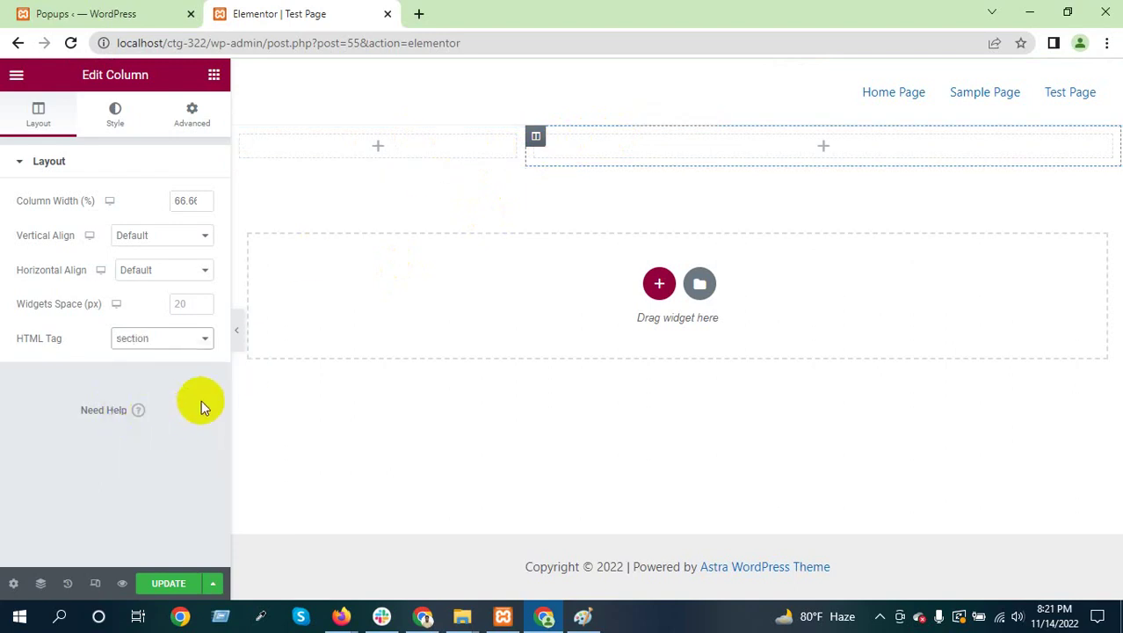
click(164, 585)
Add a three-column section, then an equal two-column section below, and select its left column
click(660, 283)
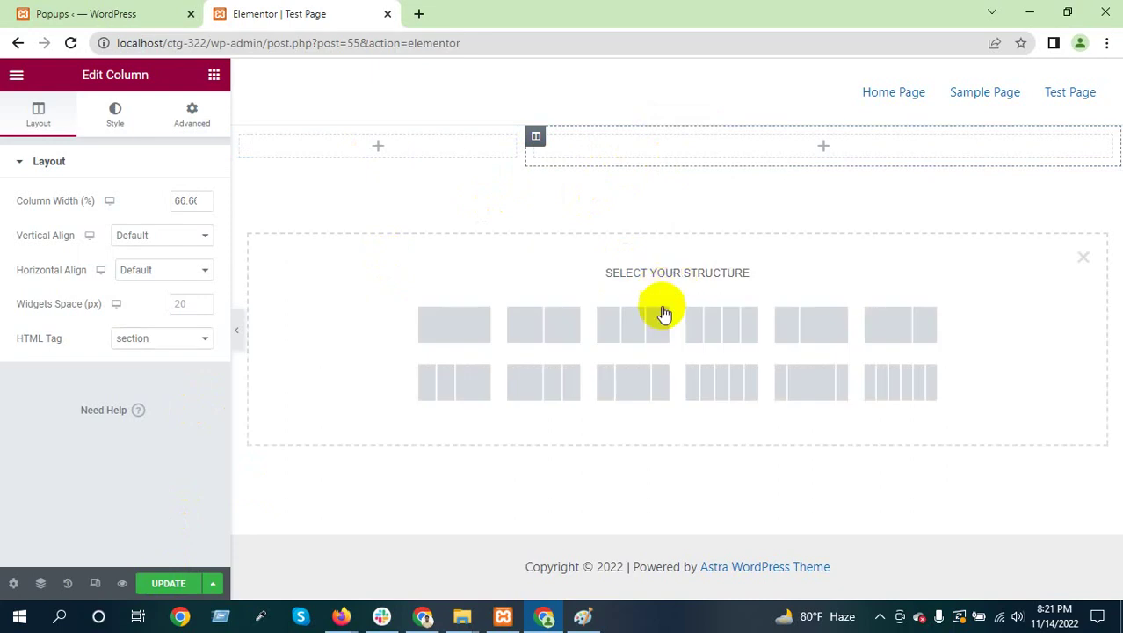
click(627, 326)
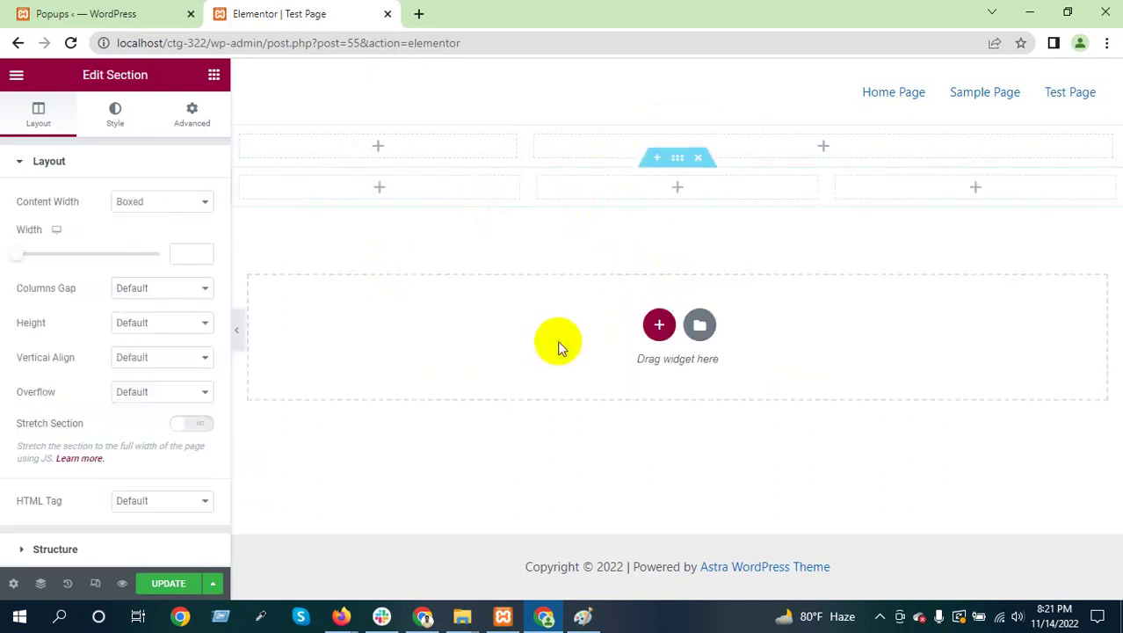
click(659, 323)
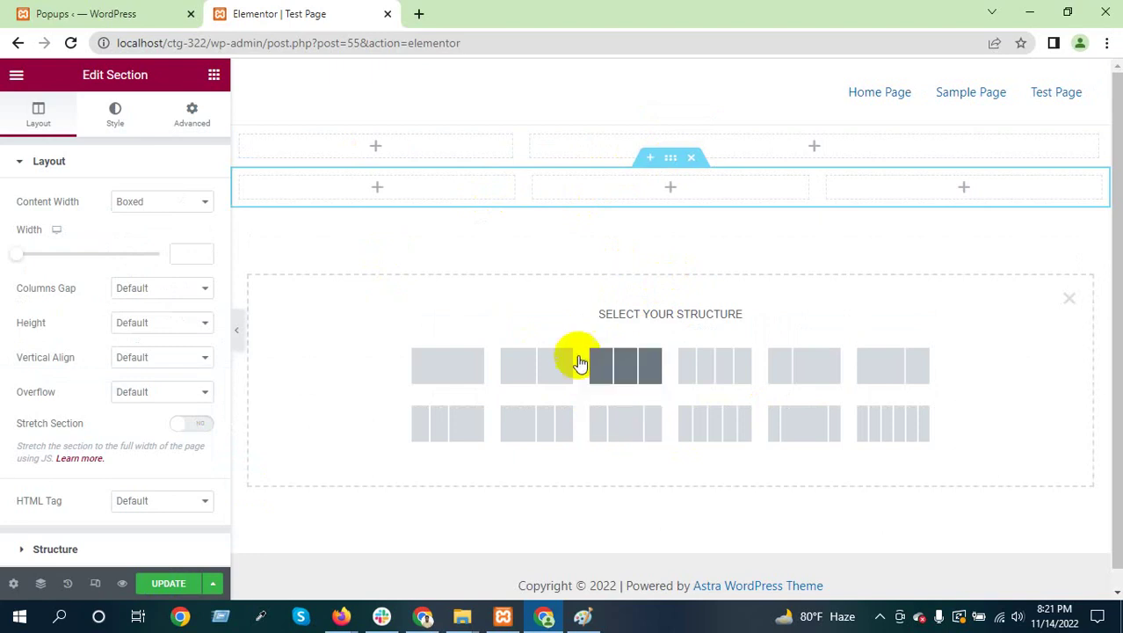
click(562, 377)
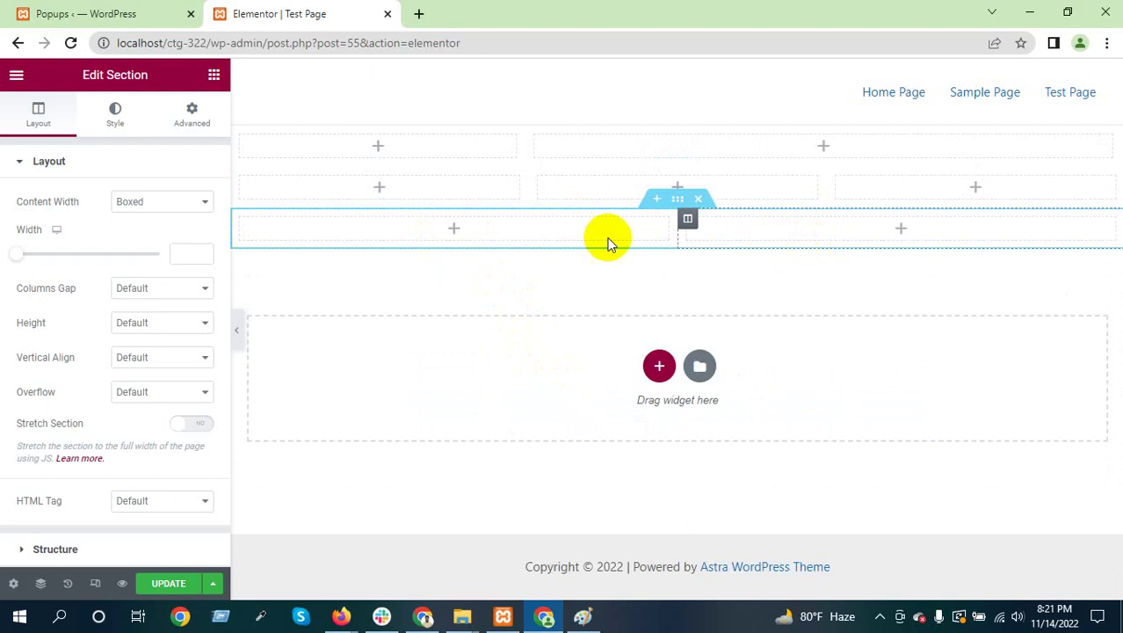
click(239, 223)
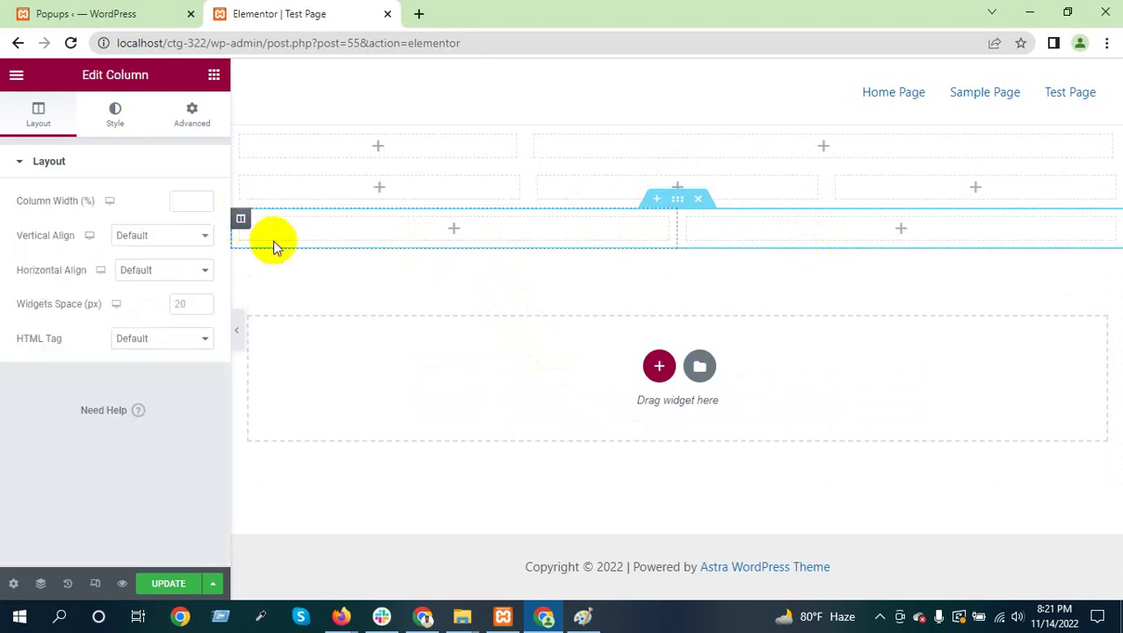
Give the left column a classic bright red (#FF2525) background
click(115, 114)
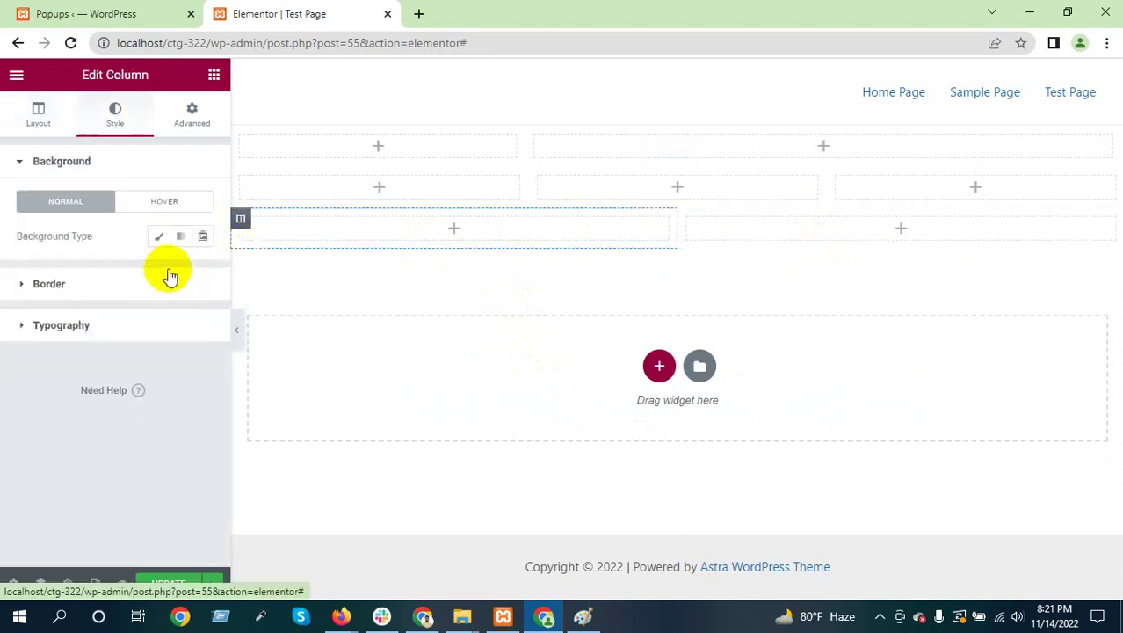
click(158, 237)
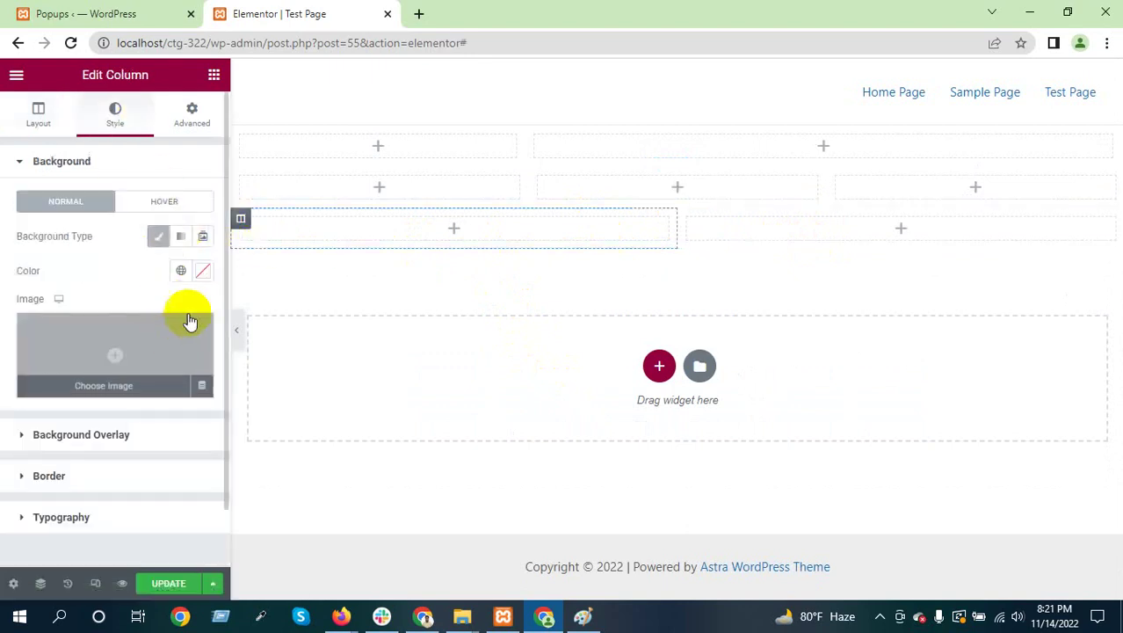
click(203, 271)
drag(233, 369, 198, 332)
click(278, 332)
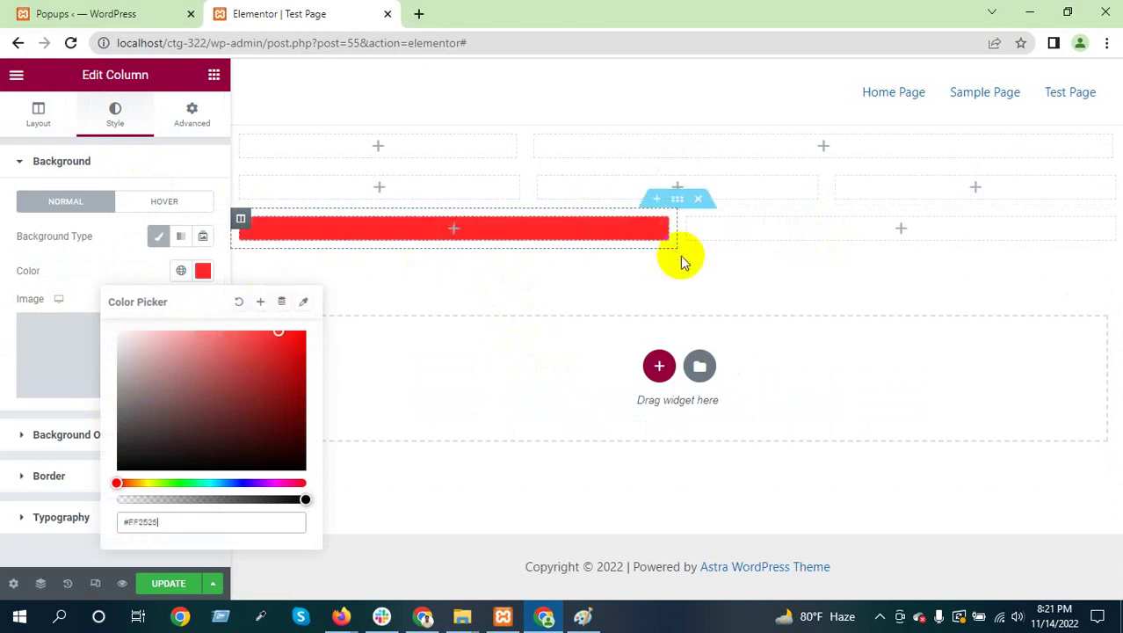
Give the right column a classic bright cyan (#07FBE4) background
click(688, 220)
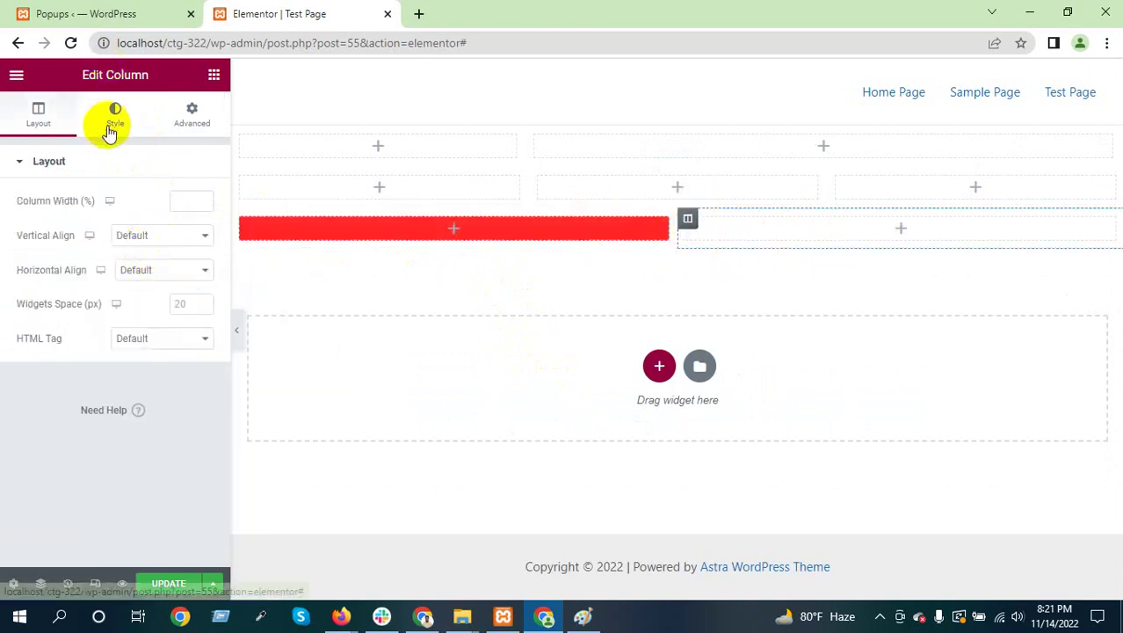
click(116, 114)
click(158, 235)
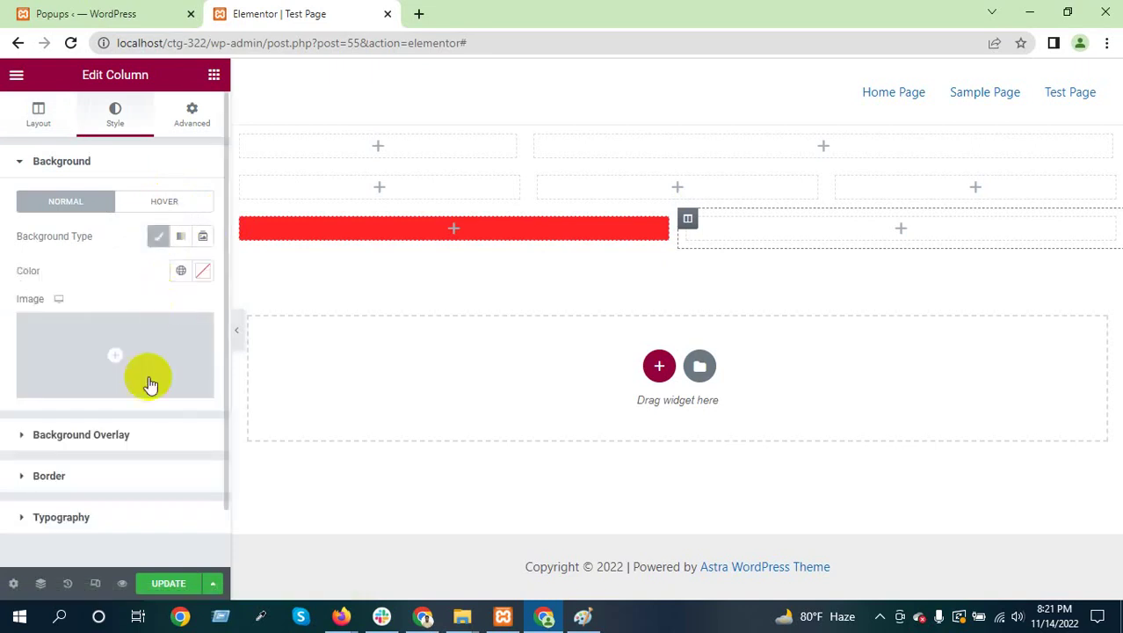
click(201, 270)
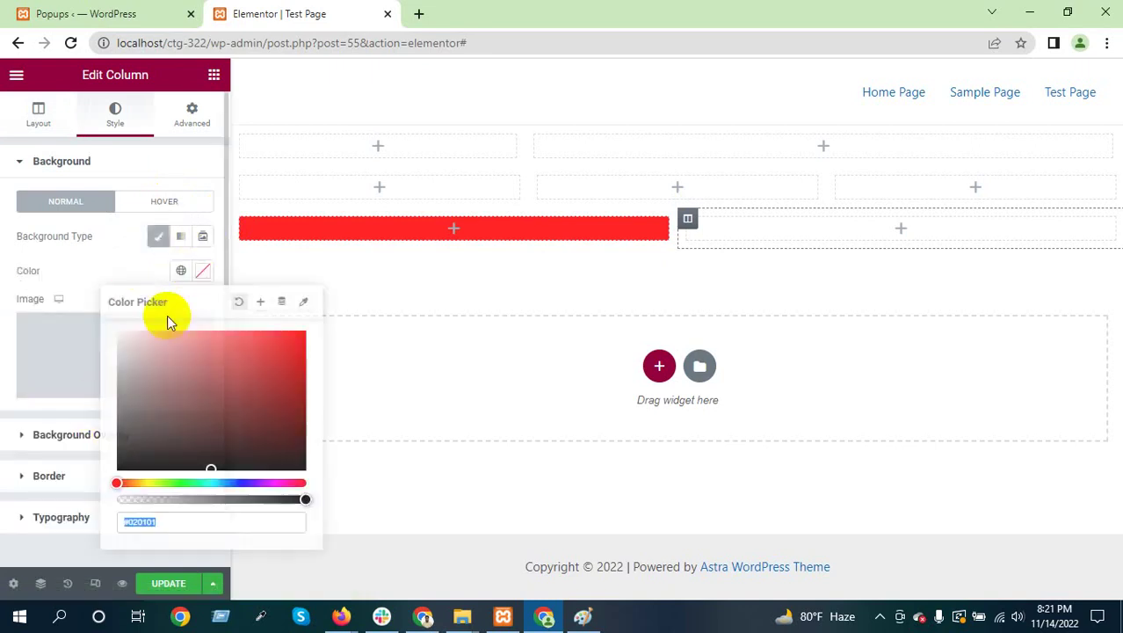
click(208, 482)
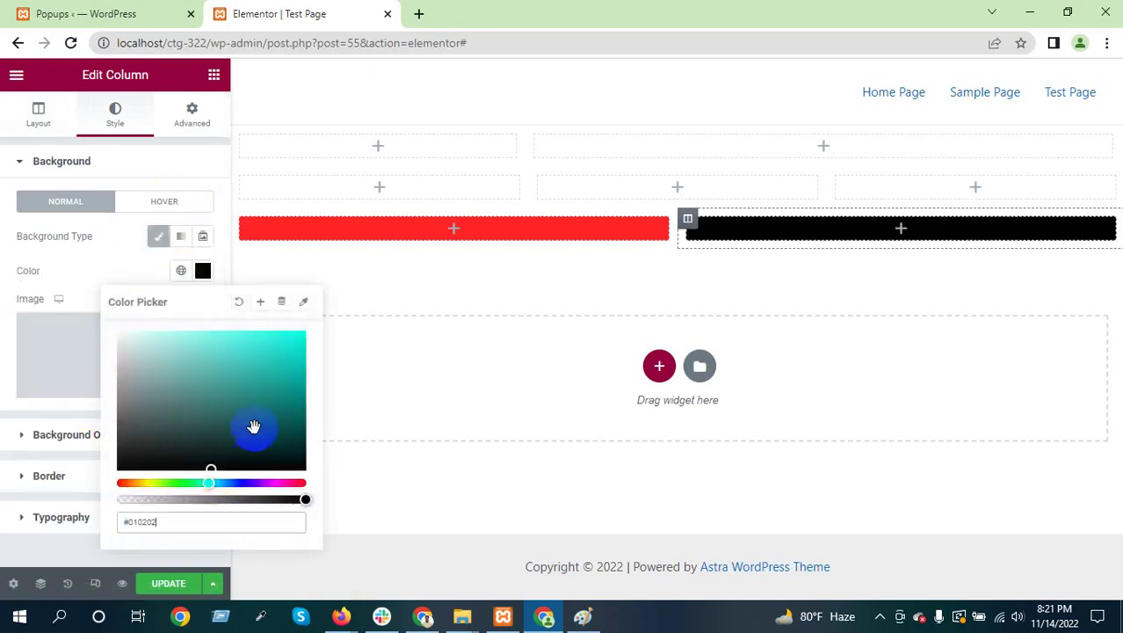
click(299, 331)
click(105, 164)
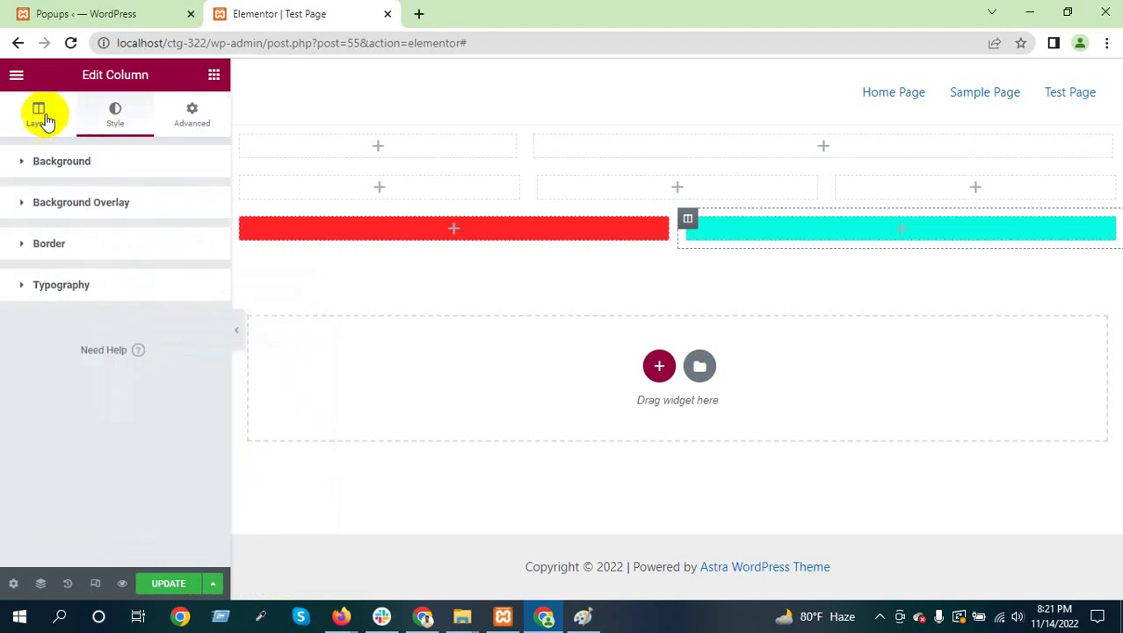
Return to the column layout settings and select the red left column
click(38, 112)
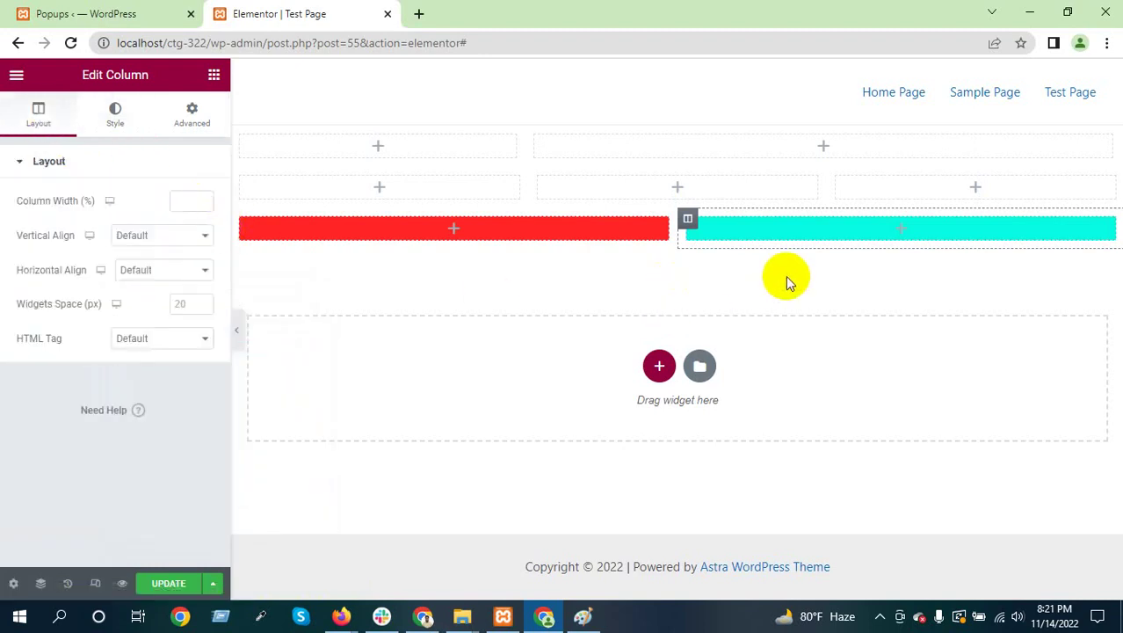
click(498, 403)
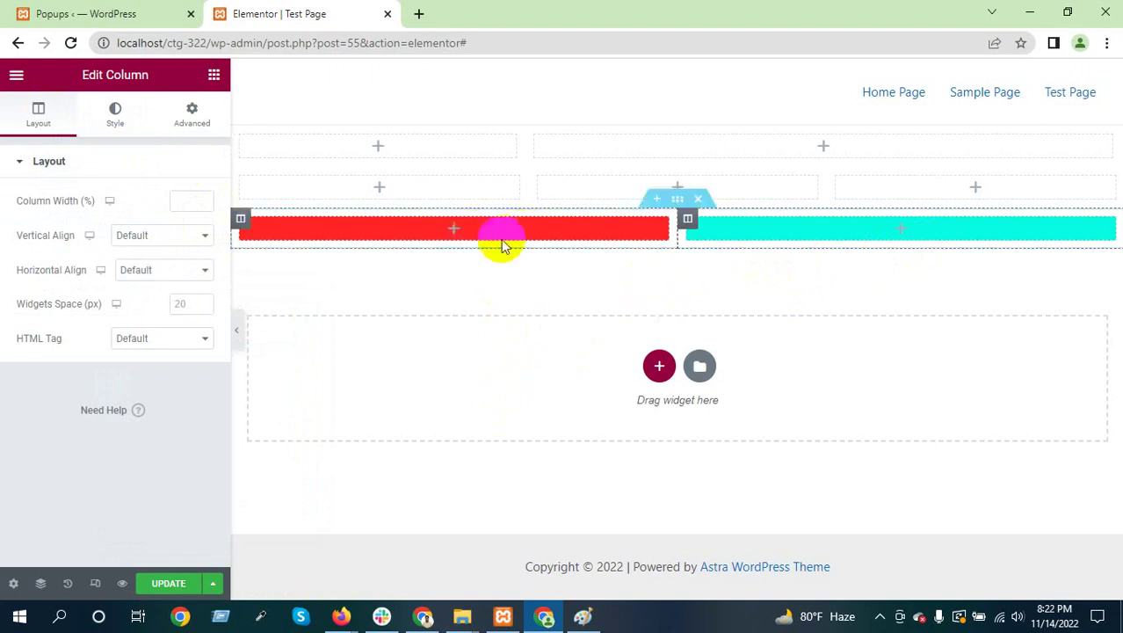
click(572, 230)
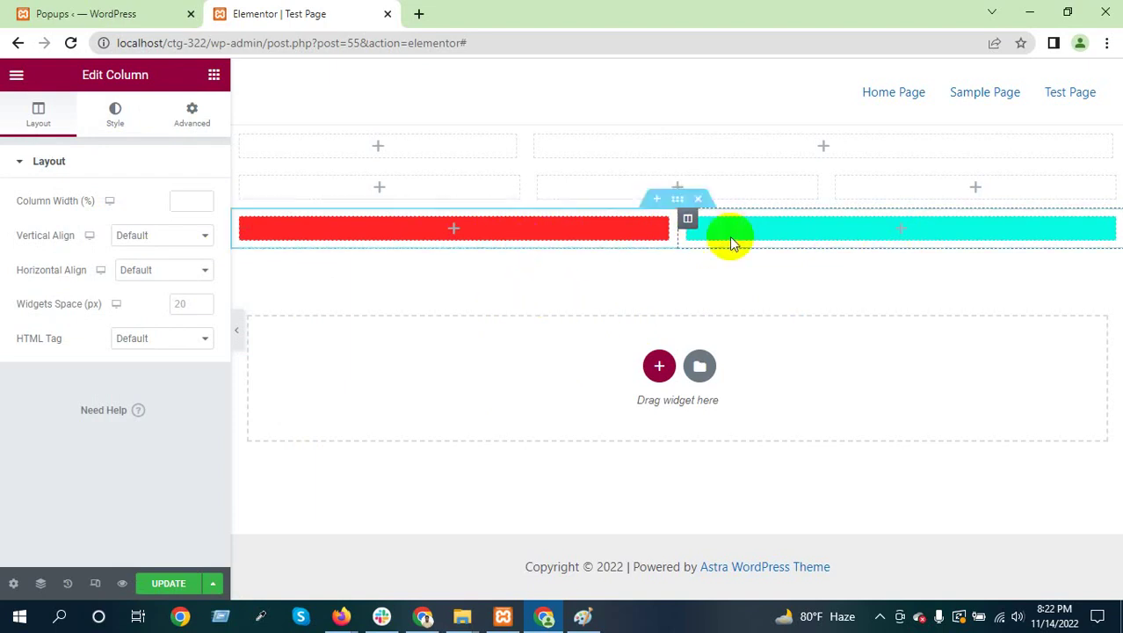
click(452, 231)
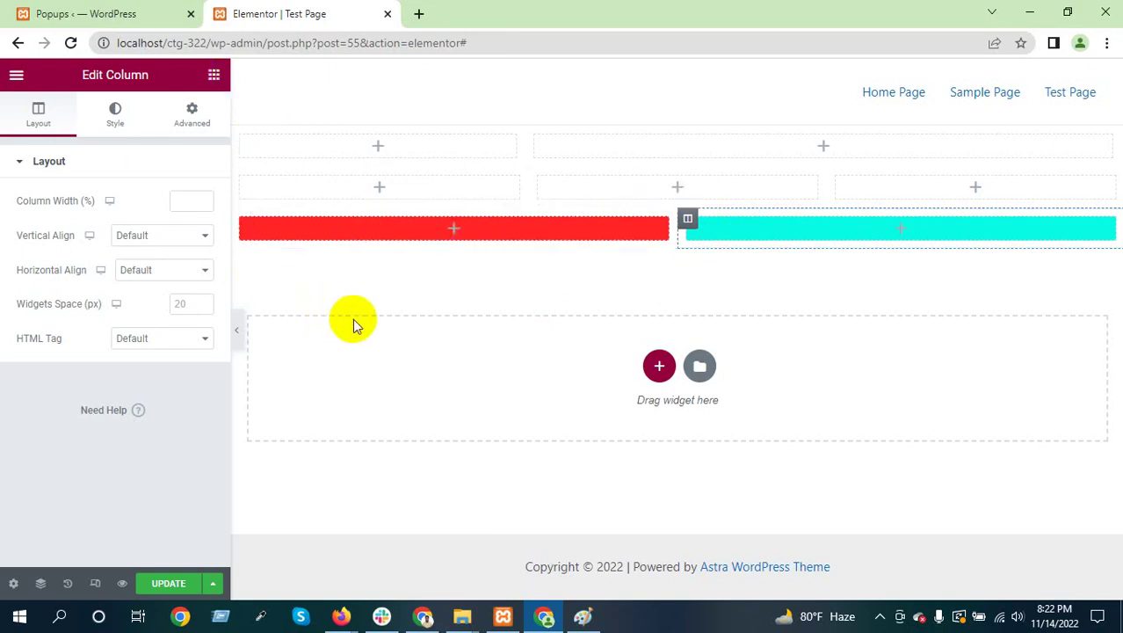
Drag an Inner Section widget from the widgets panel into the red column
click(214, 75)
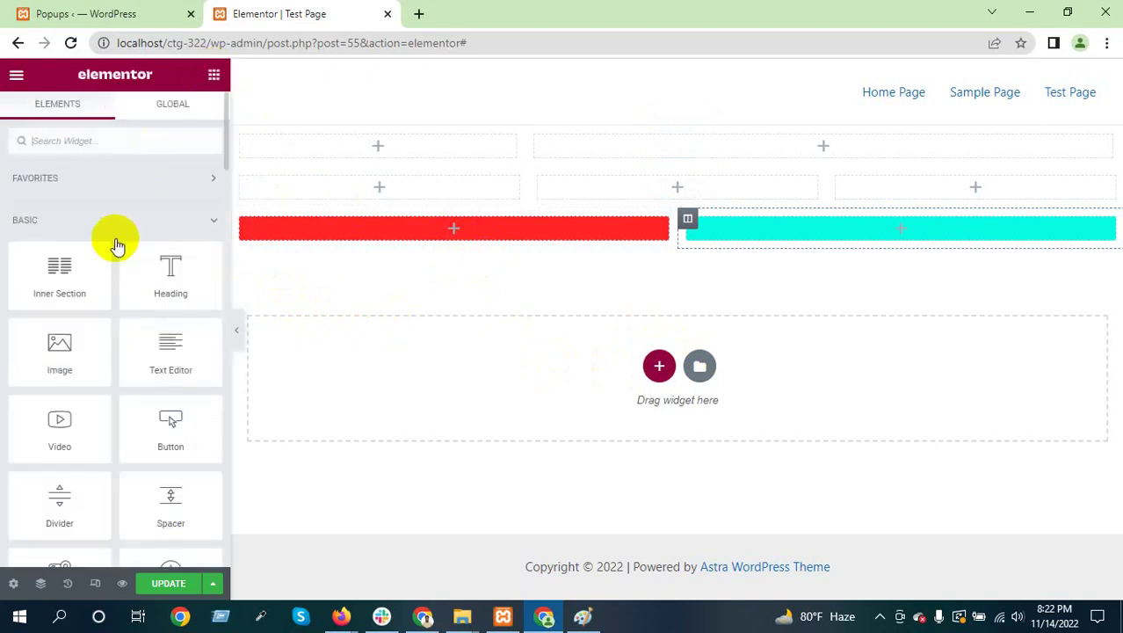
drag(49, 304, 444, 276)
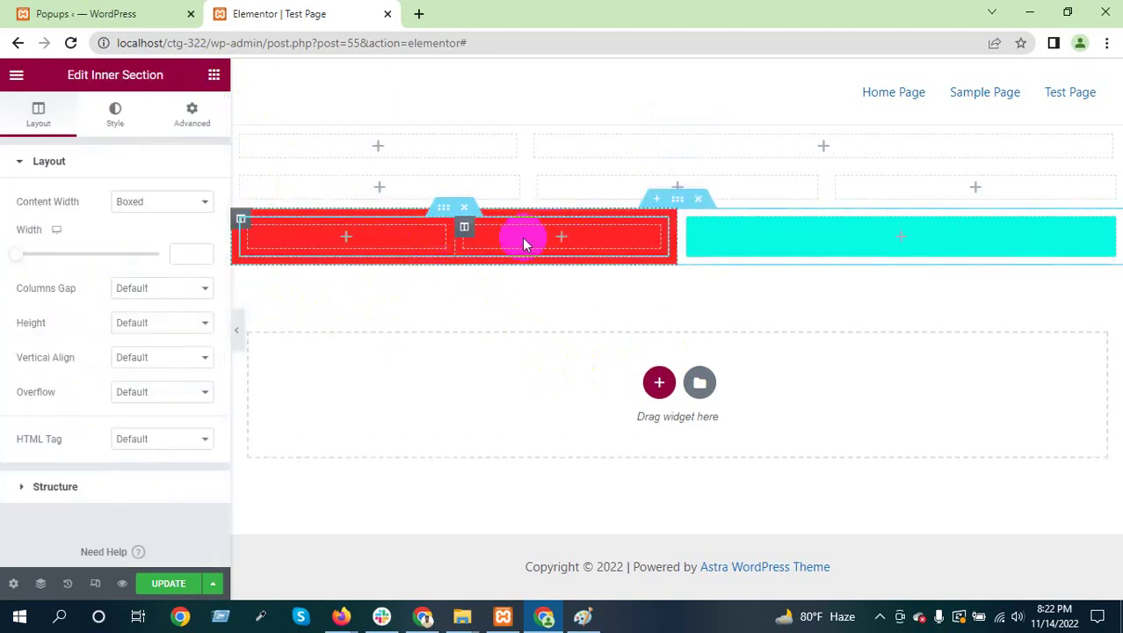
Duplicate the inner section's column twice so the red column holds four columns
right_click(389, 241)
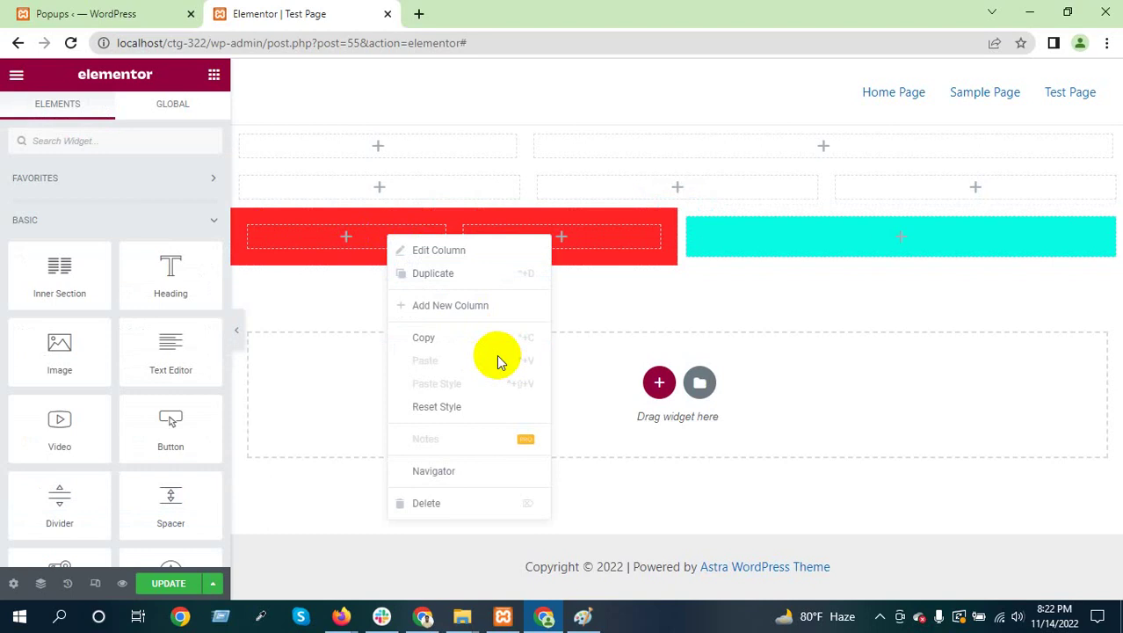
click(449, 274)
right_click(457, 242)
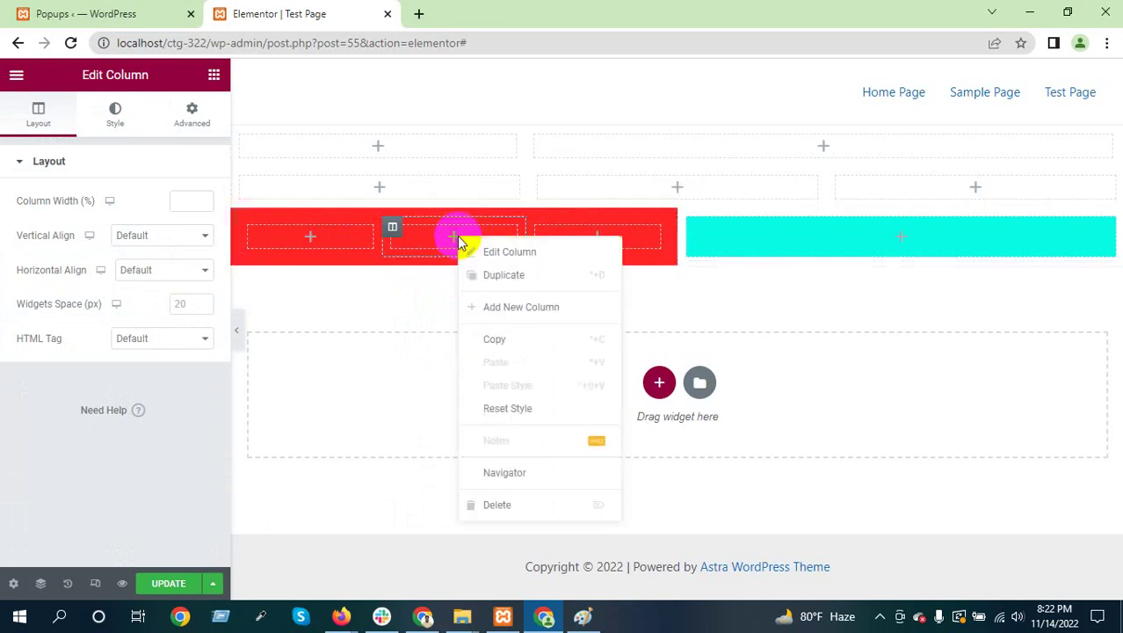
click(493, 278)
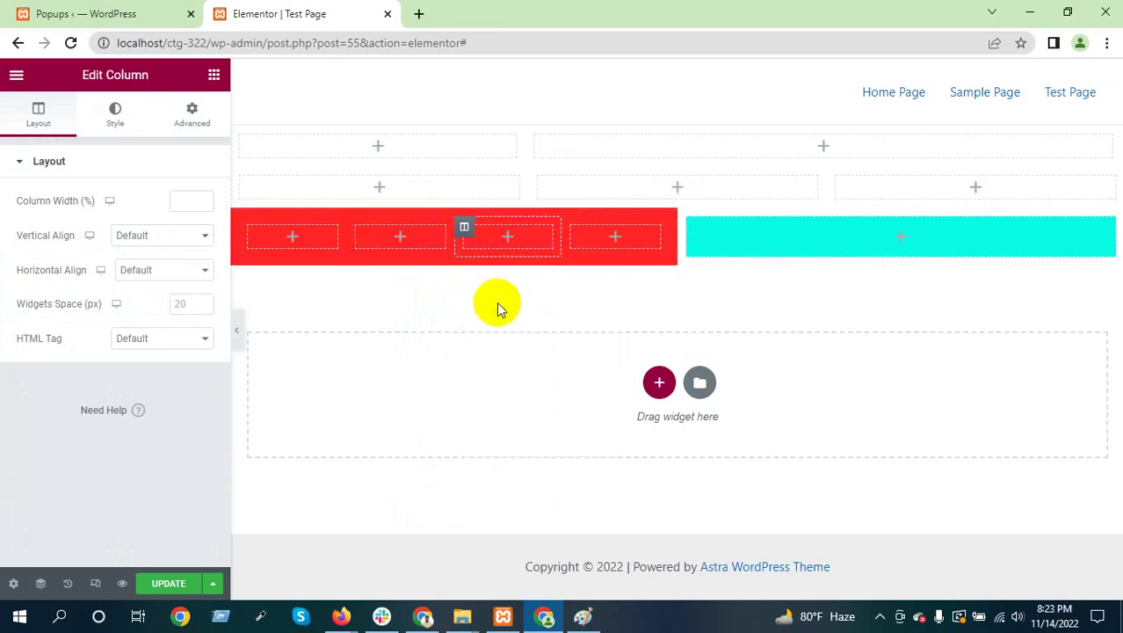
drag(401, 243, 897, 237)
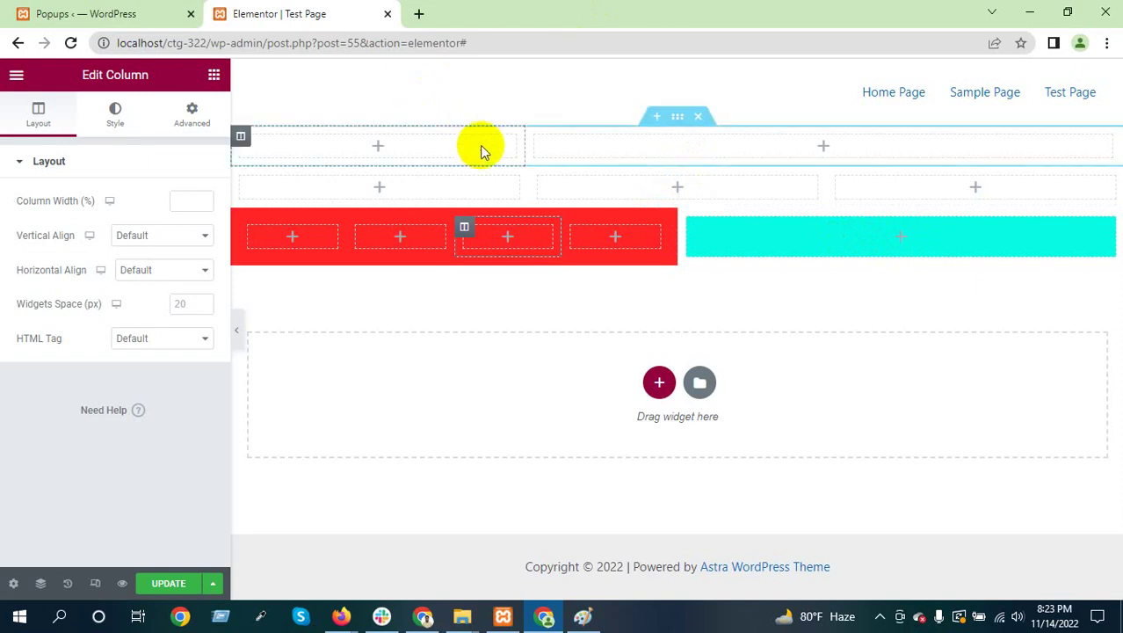
Drag an Inner Section widget into the drop area below the red and cyan row, then rearrange elements
click(213, 74)
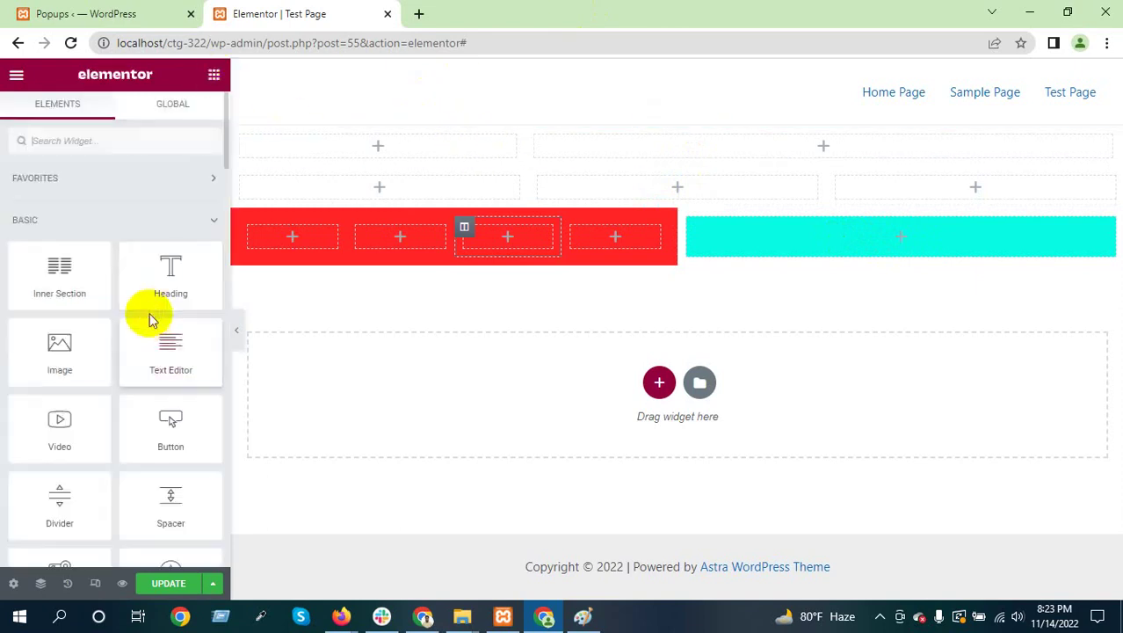
drag(77, 276, 583, 380)
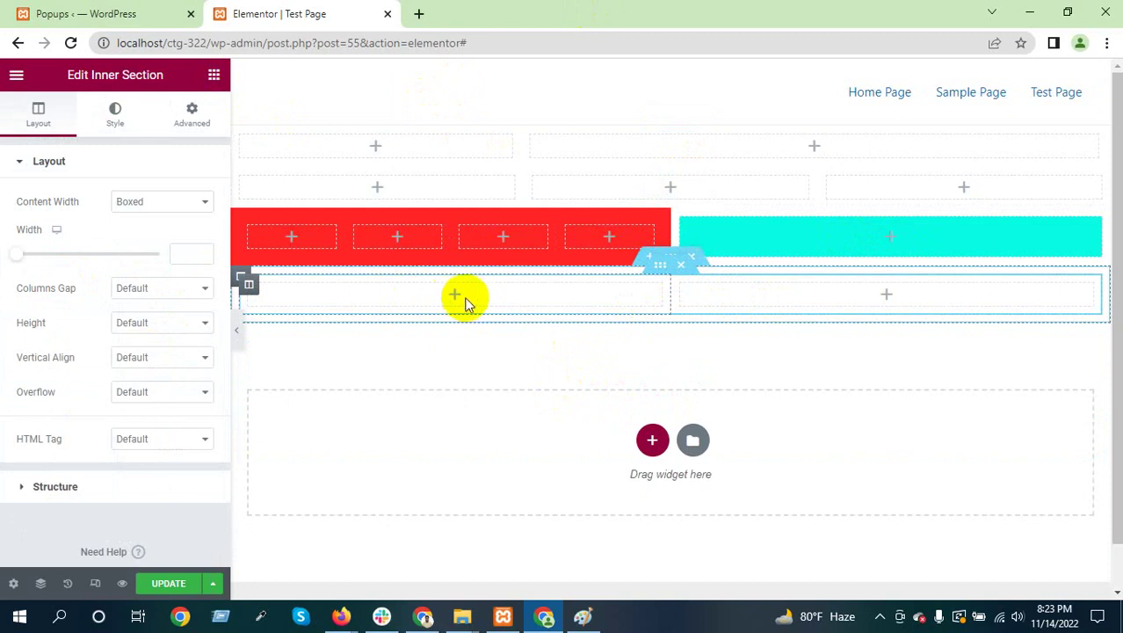
click(213, 75)
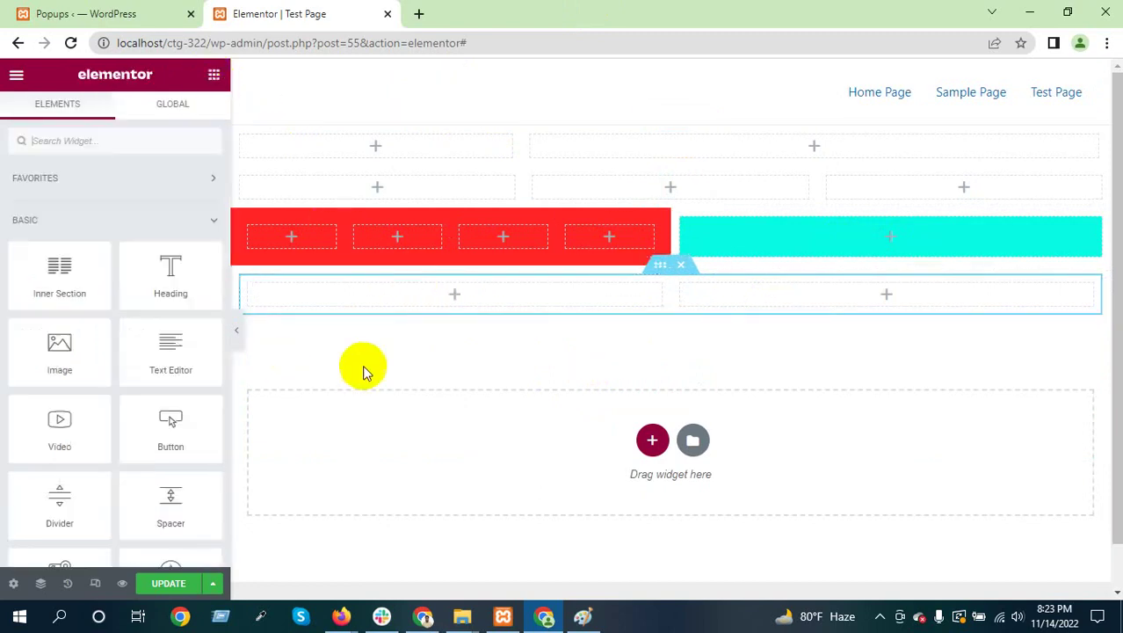
drag(406, 311, 59, 271)
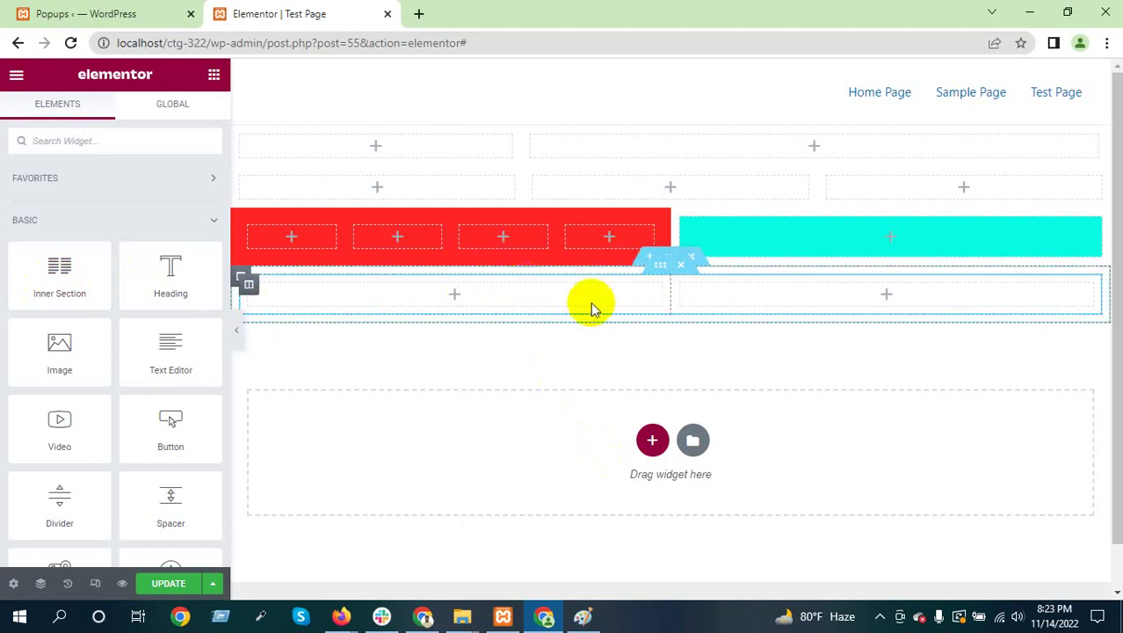
drag(351, 238, 555, 230)
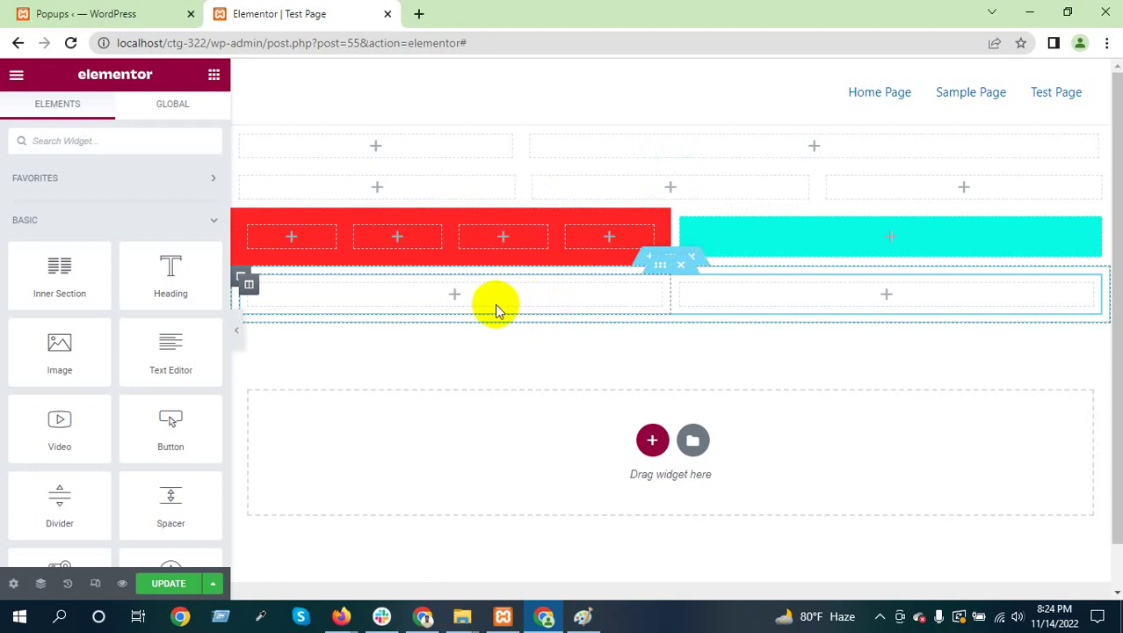
Copy a column from the red inner section into the lower section, then delete its extra middle column
click(442, 246)
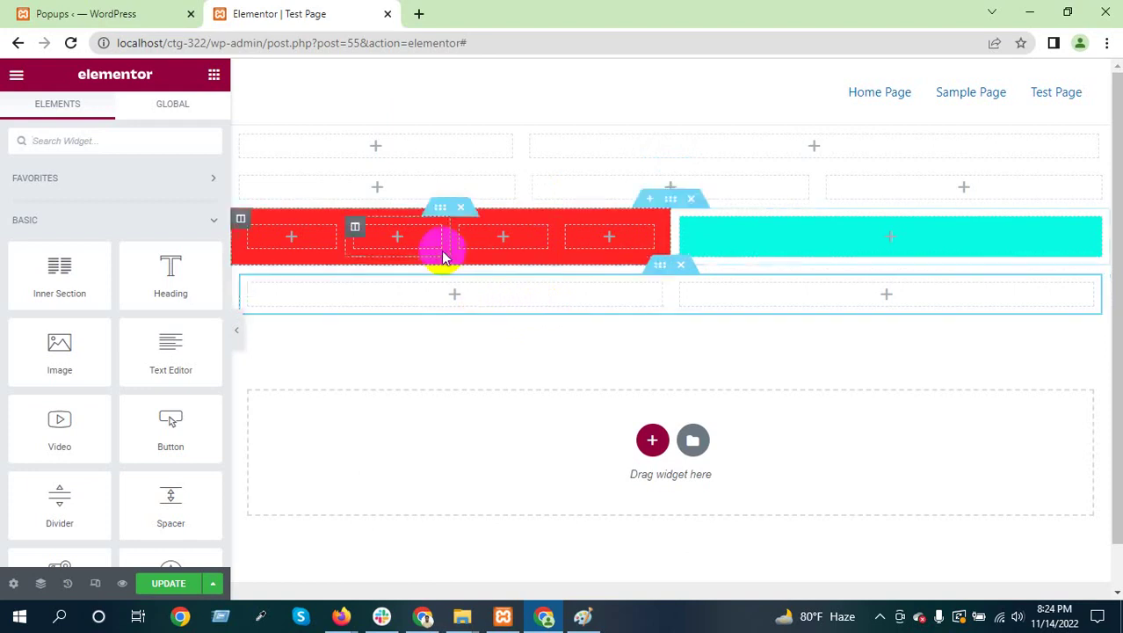
right_click(420, 244)
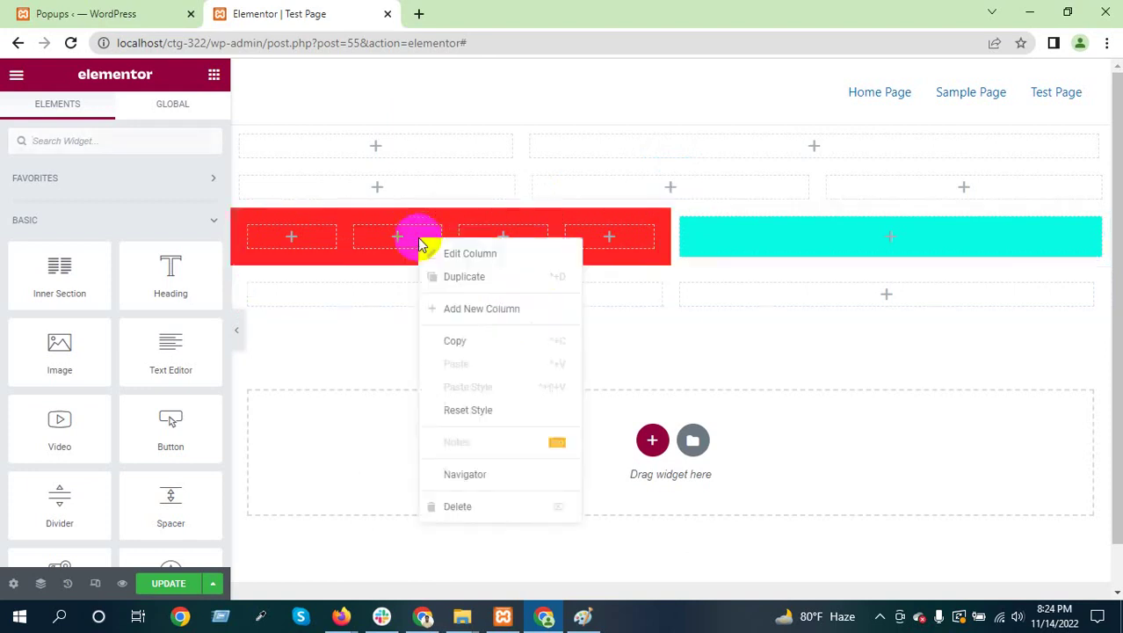
click(464, 345)
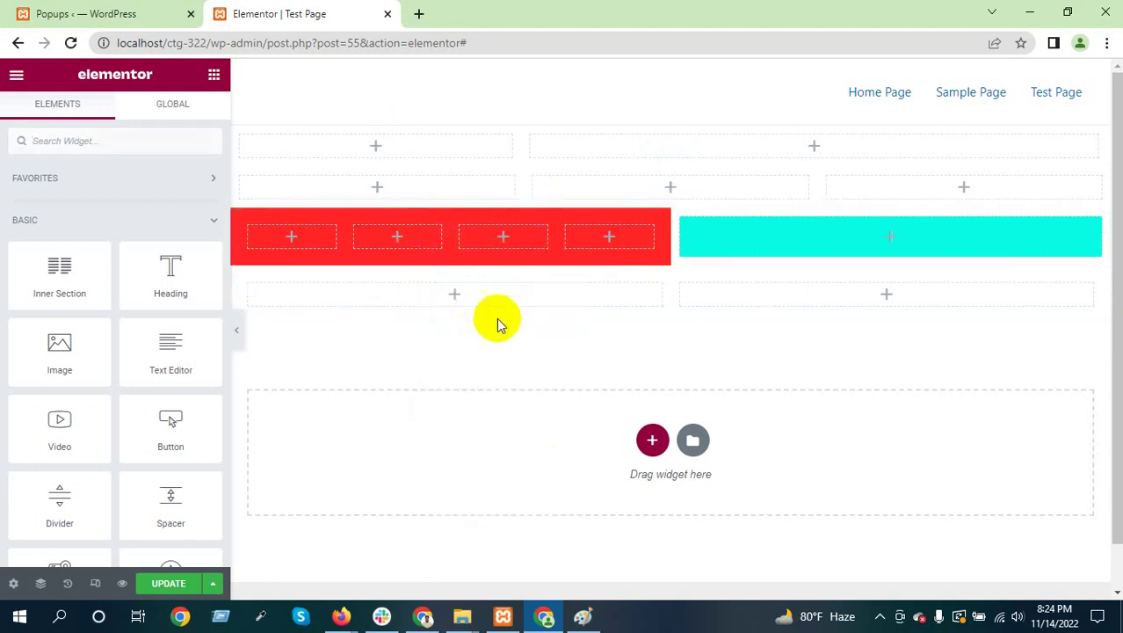
right_click(451, 290)
click(528, 409)
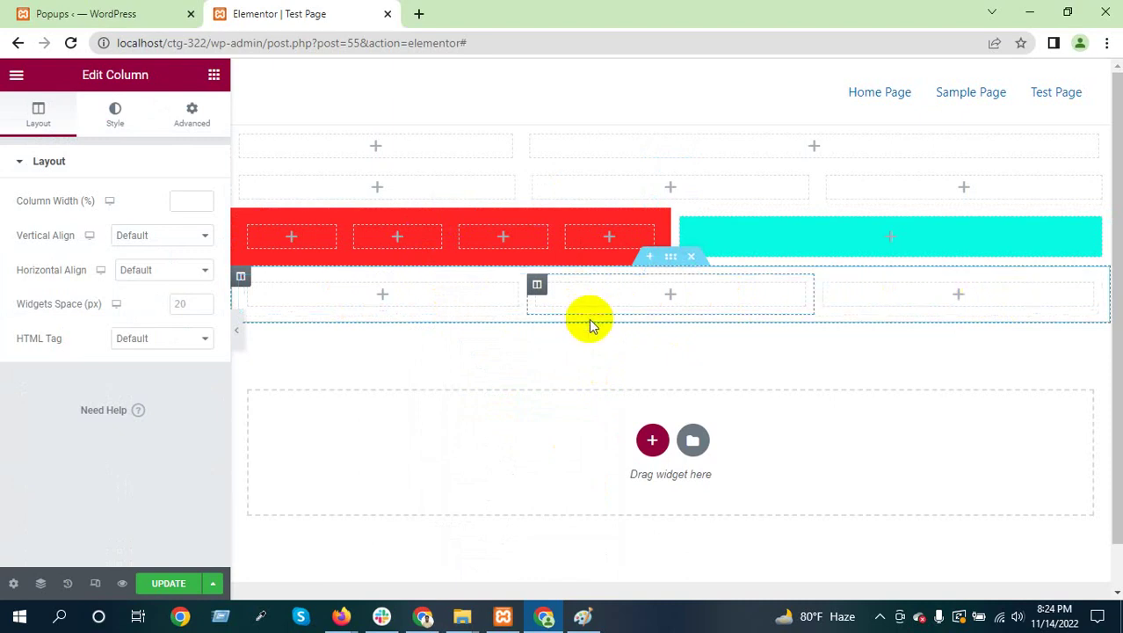
right_click(627, 296)
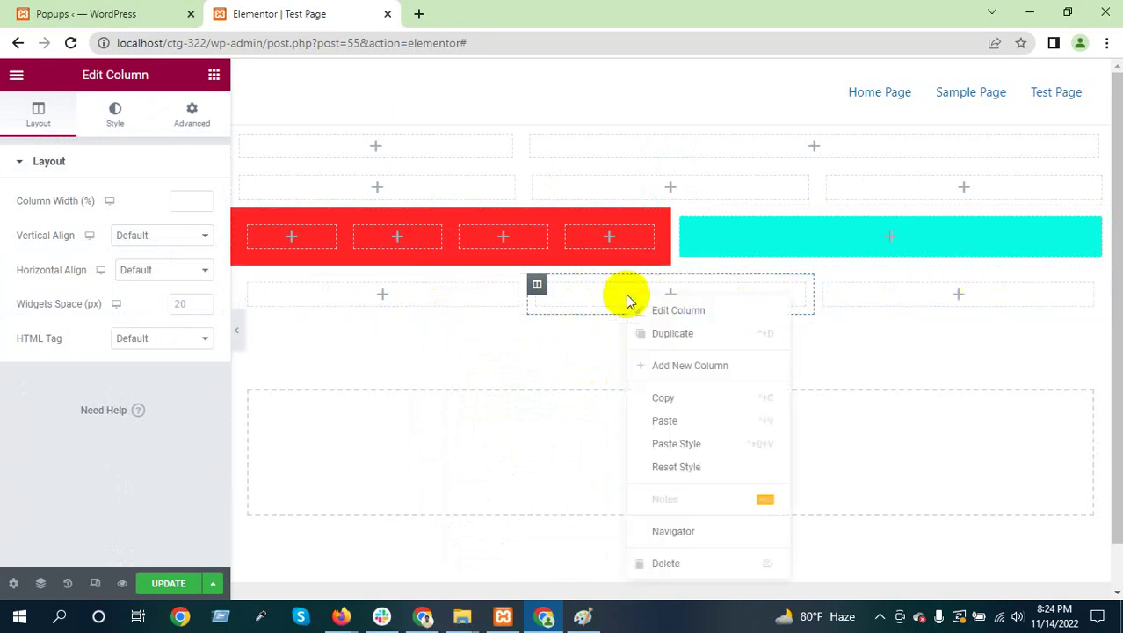
key(Delete)
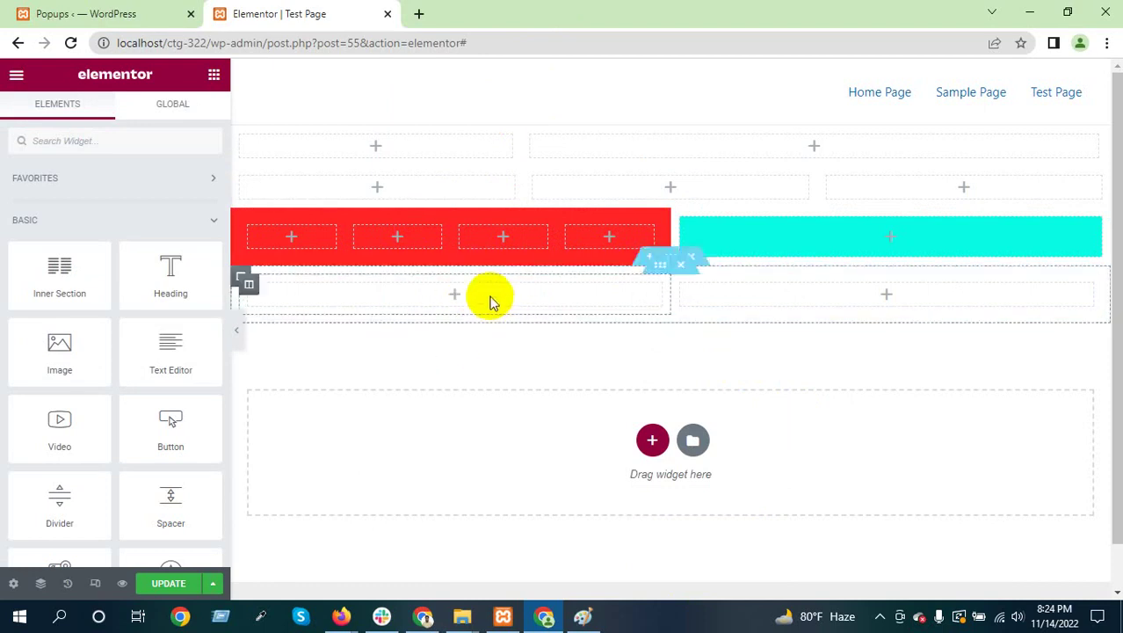
Add a 1/3–2/3 two-column section and place an Inner Section in its wide right column
click(652, 439)
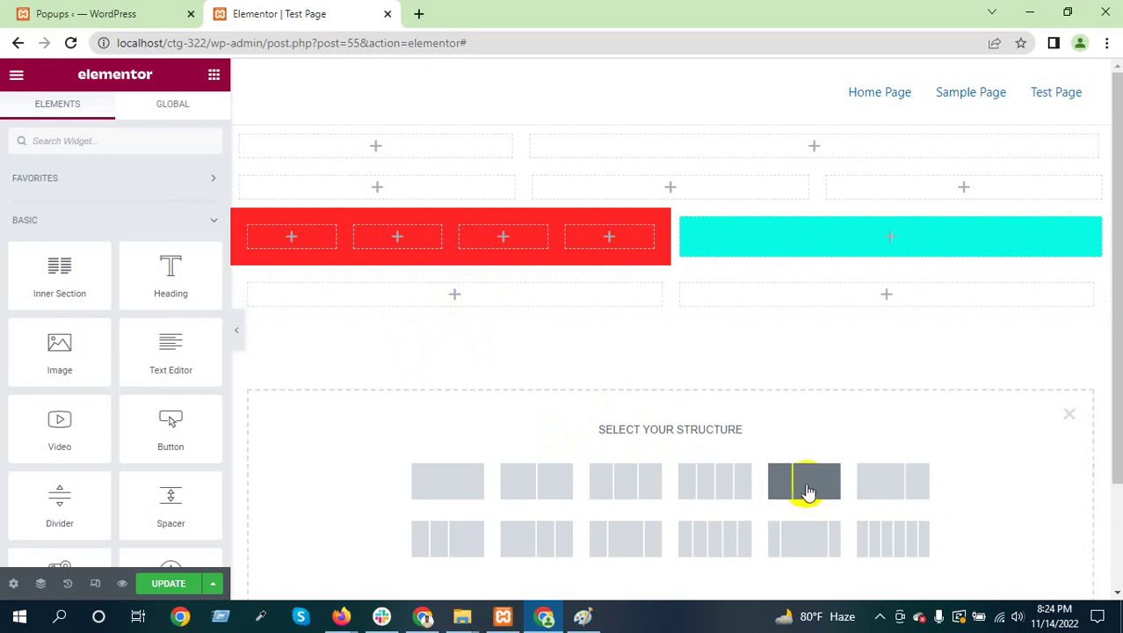
click(791, 480)
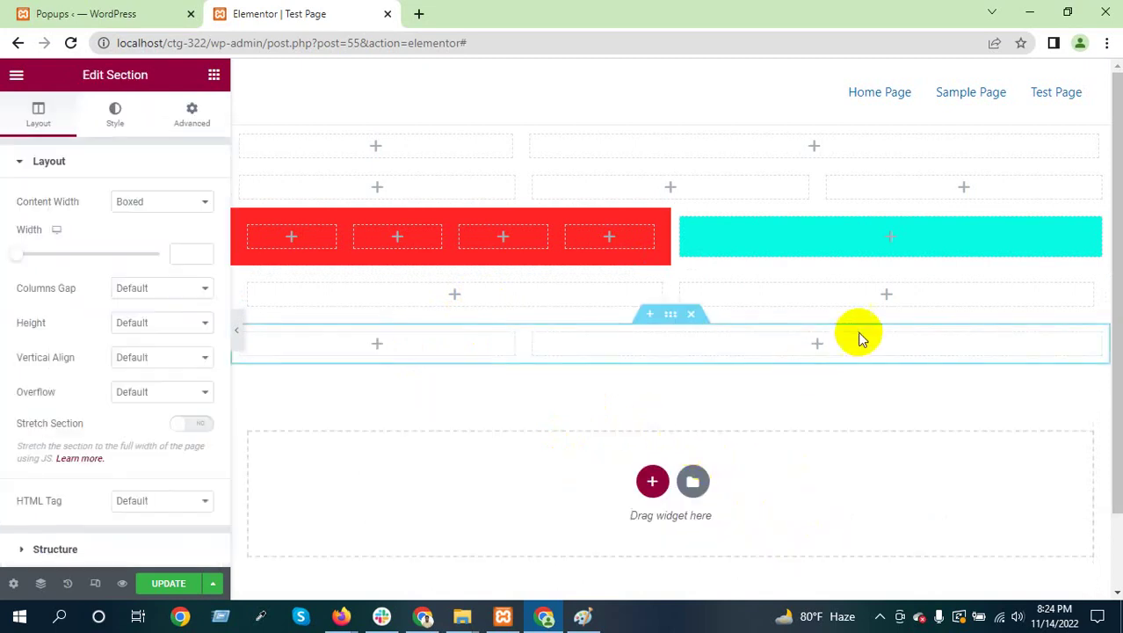
click(214, 75)
drag(82, 281, 842, 354)
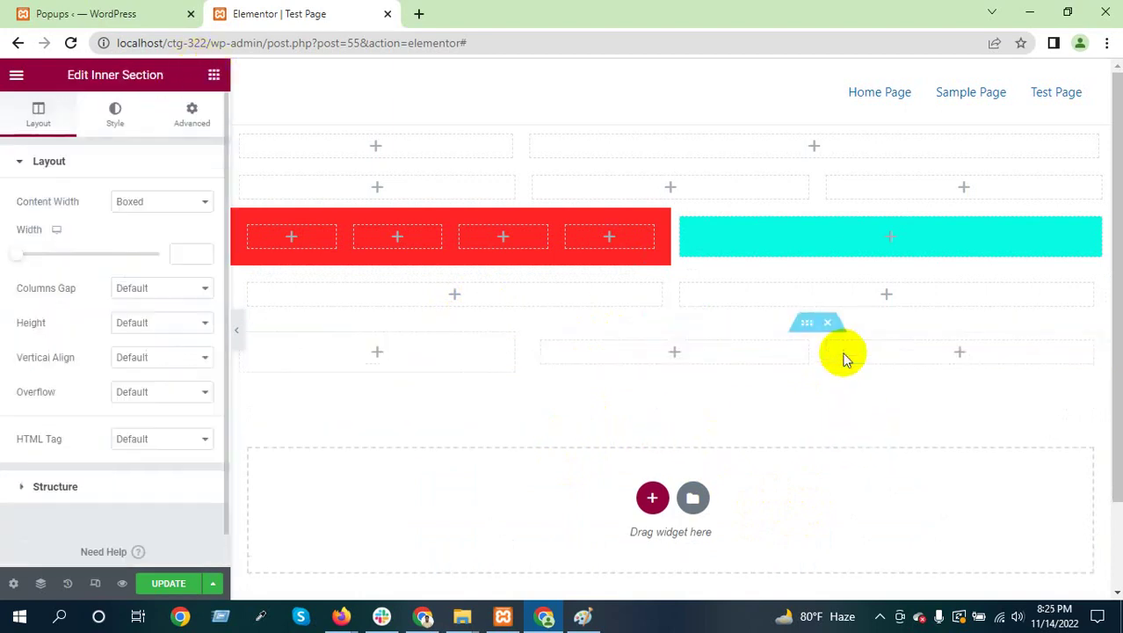
Expand the inner section to four columns by adding two new columns
right_click(733, 352)
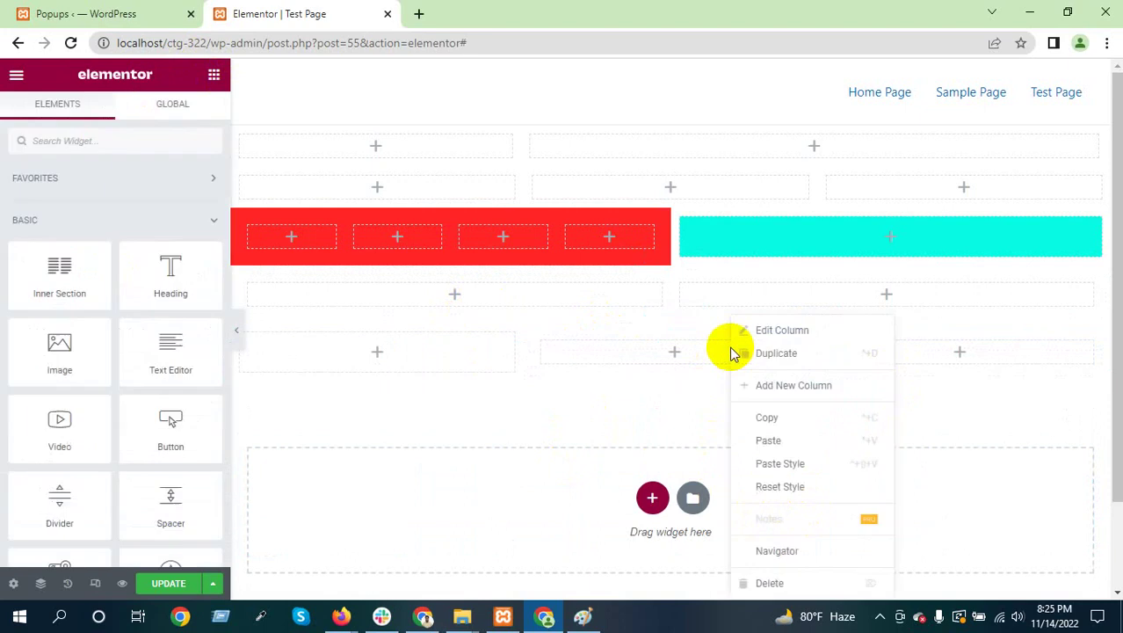
click(802, 384)
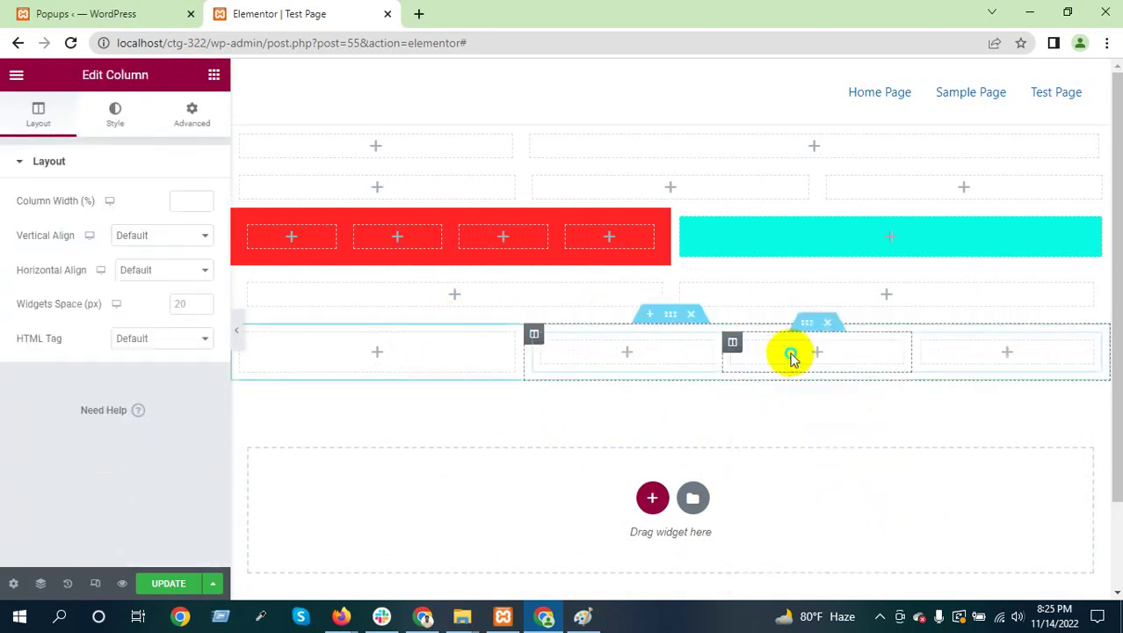
right_click(792, 323)
click(940, 384)
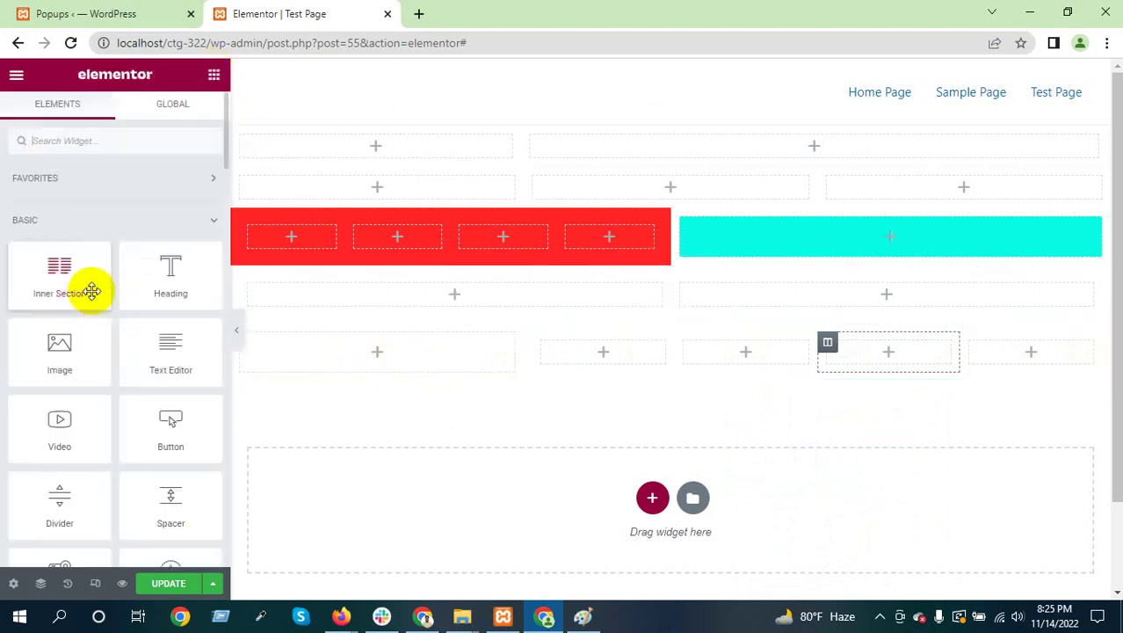
drag(90, 288, 477, 294)
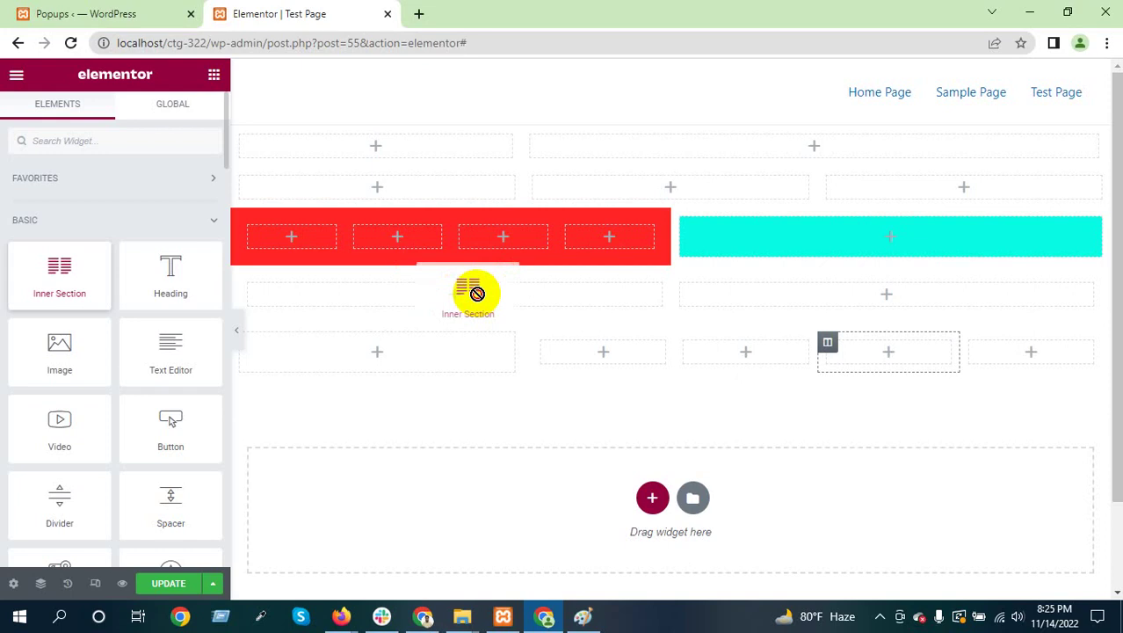
drag(476, 293, 77, 268)
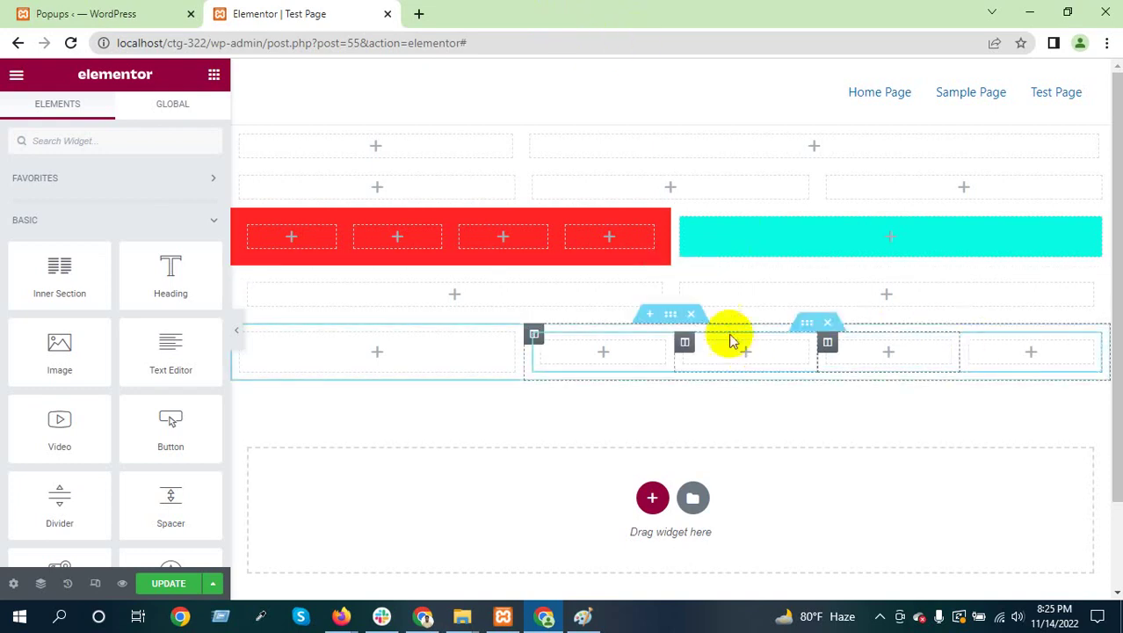
Delete the five earlier sections: five-column, two-column, red/cyan bars, three-column and empty two-column
click(697, 315)
click(692, 261)
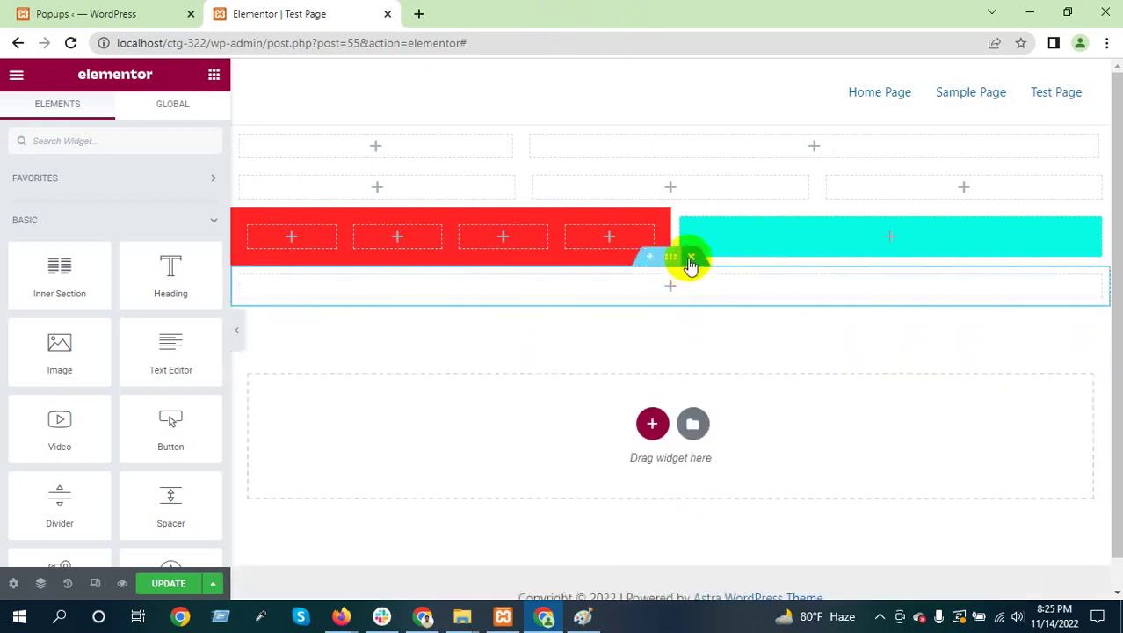
click(698, 198)
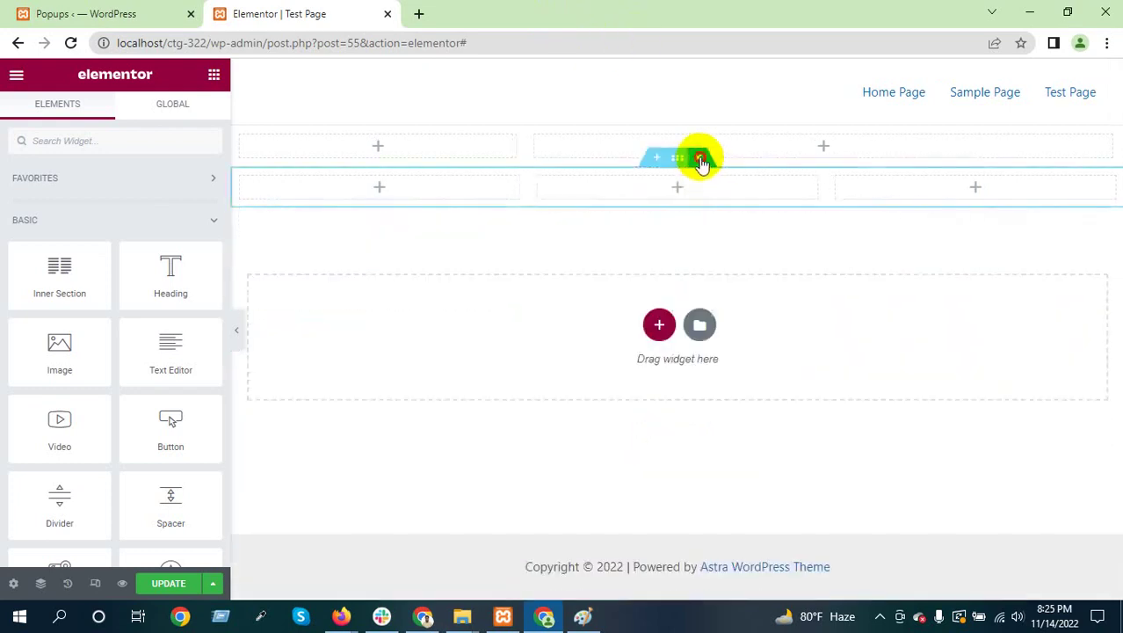
click(698, 158)
click(697, 115)
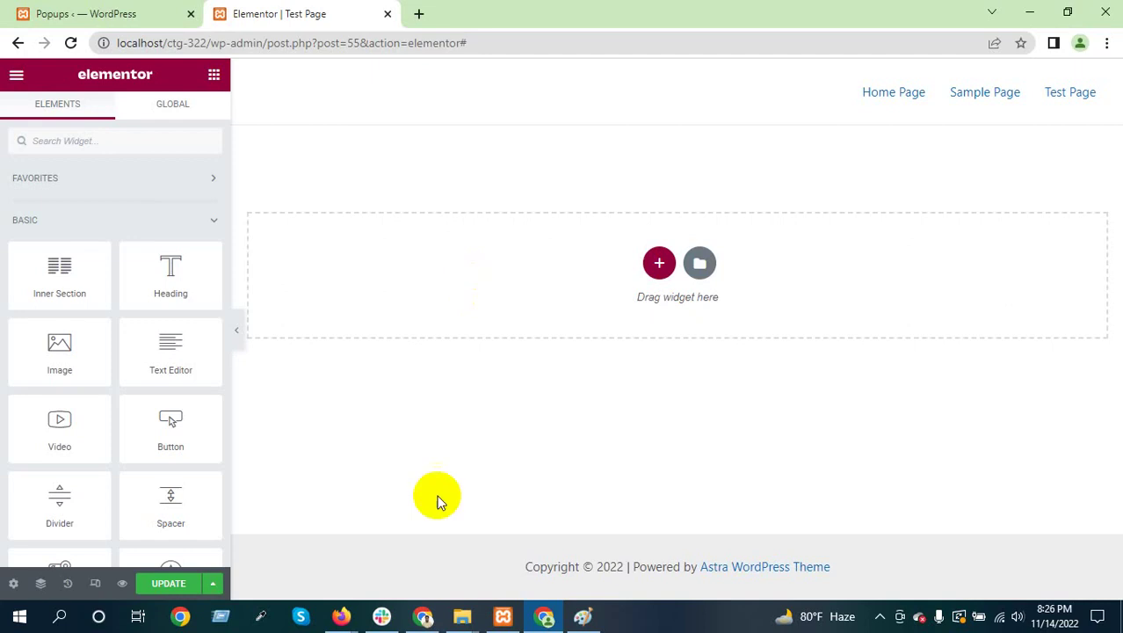
Place the small rectangle in the Paint wireframe, then return to the Elementor editor
click(585, 616)
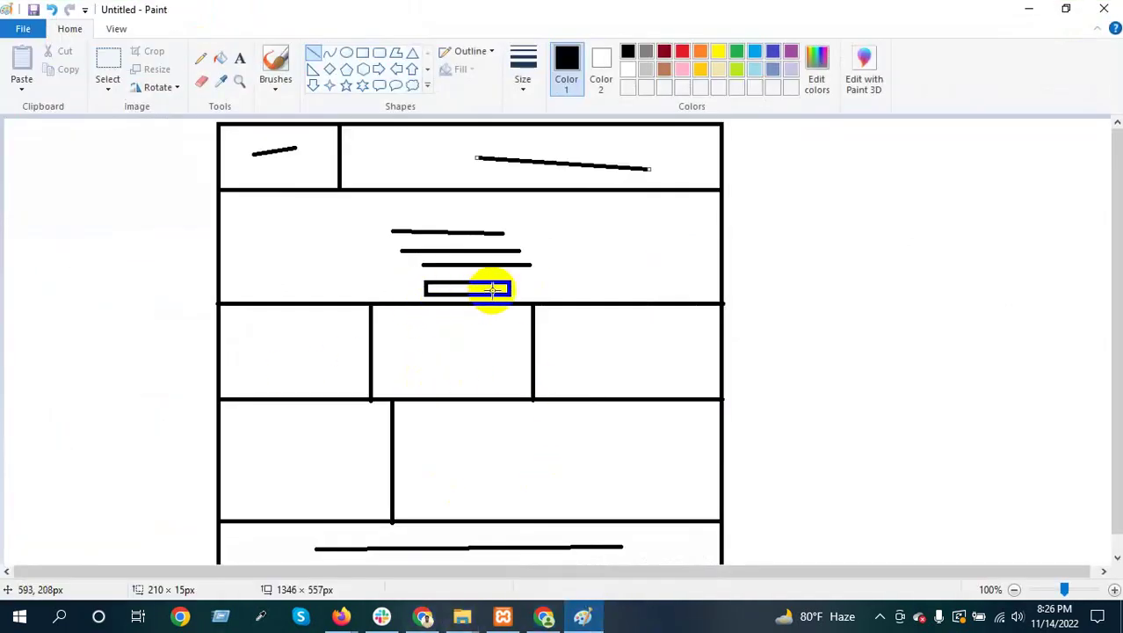
click(567, 220)
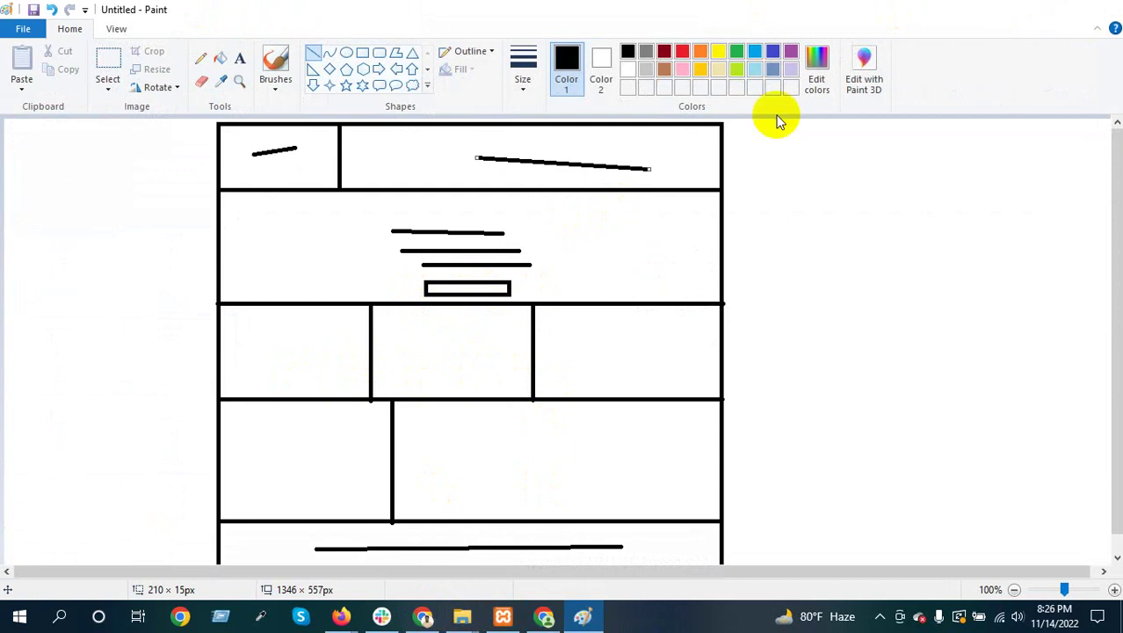
key(alt+Tab)
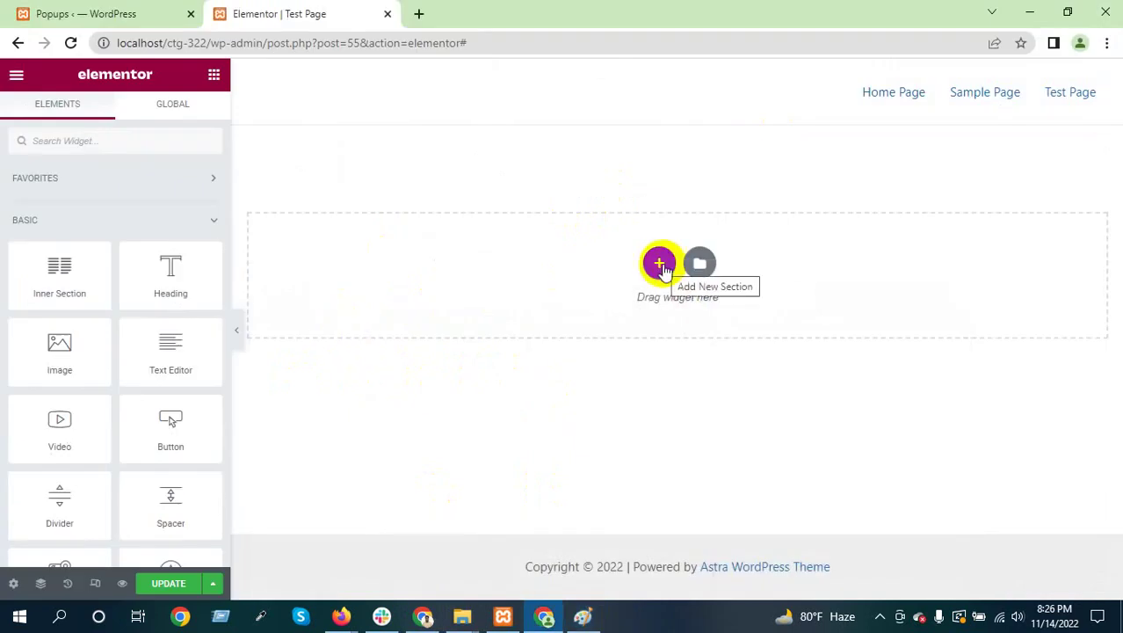
Add a single-column section to the top of the empty Test Page
click(659, 264)
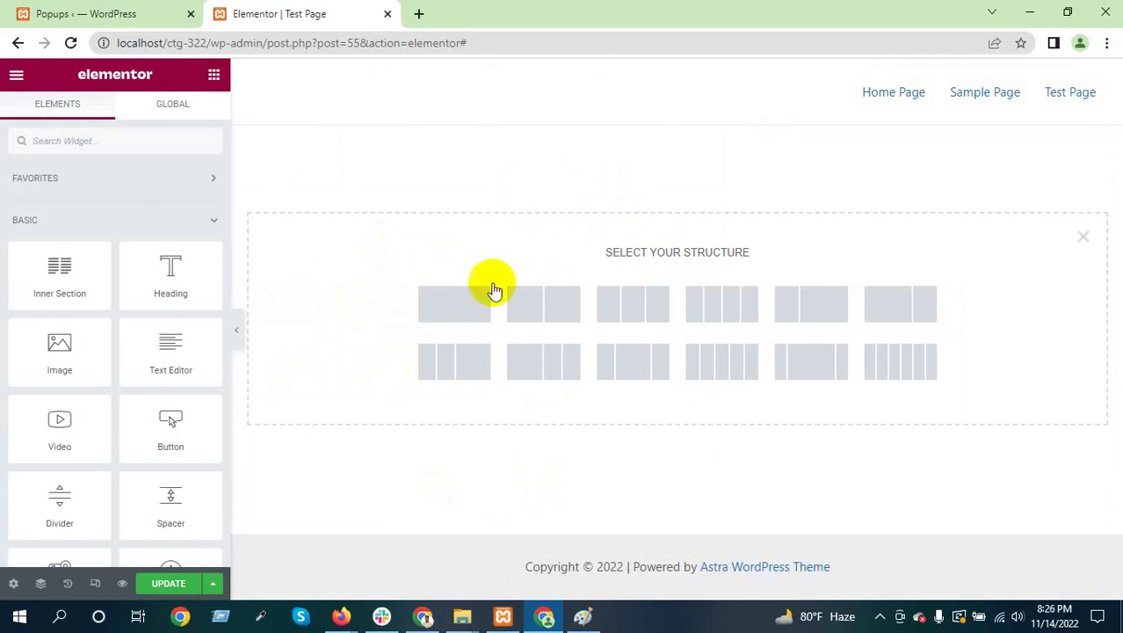
click(453, 303)
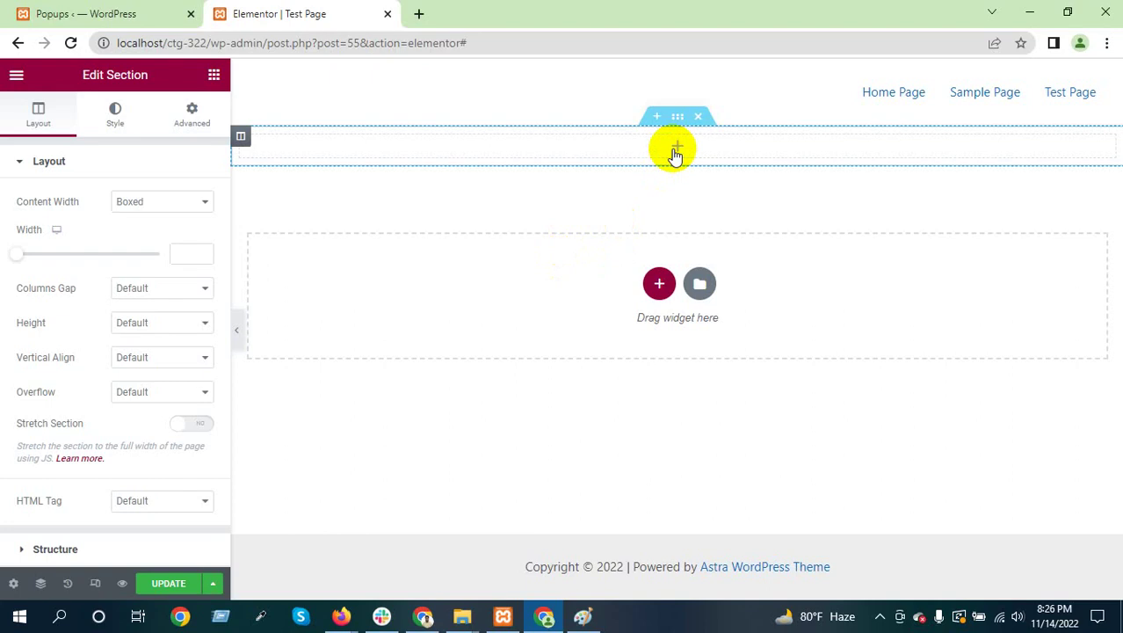
Give the column a Classic #0BEA15 green background, update the page, and preview it
click(240, 136)
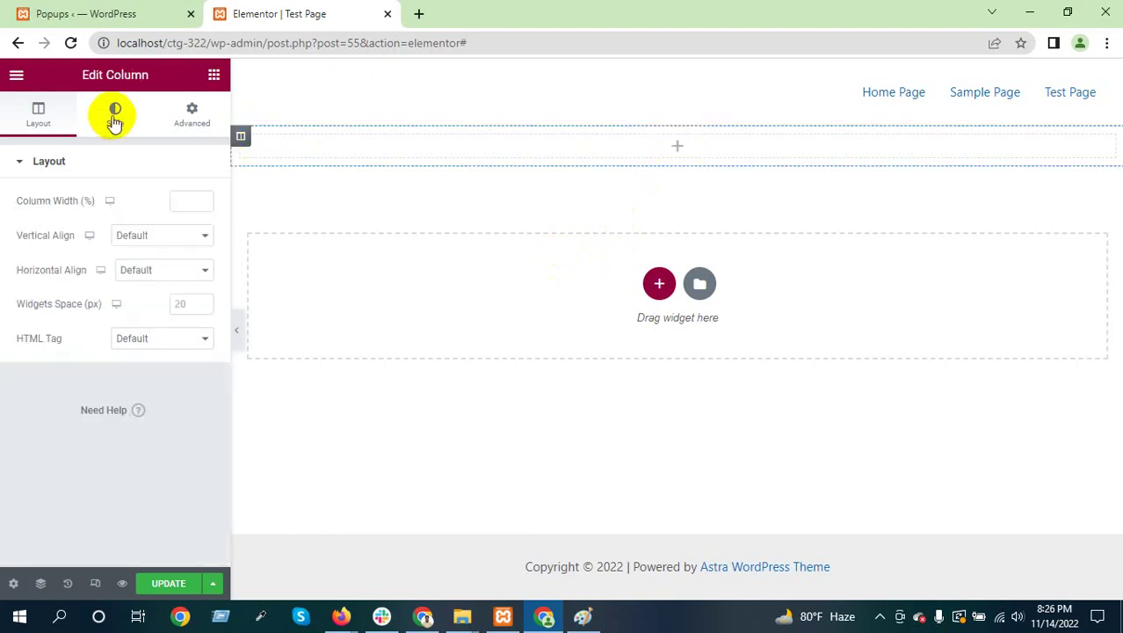
click(115, 118)
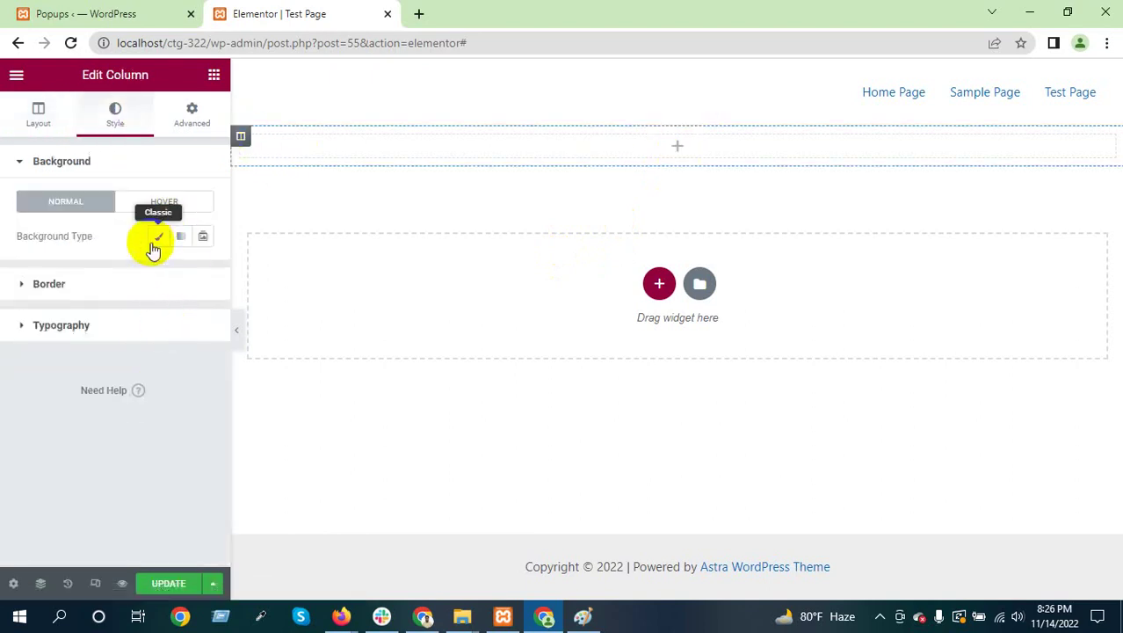
click(154, 237)
click(202, 270)
click(211, 467)
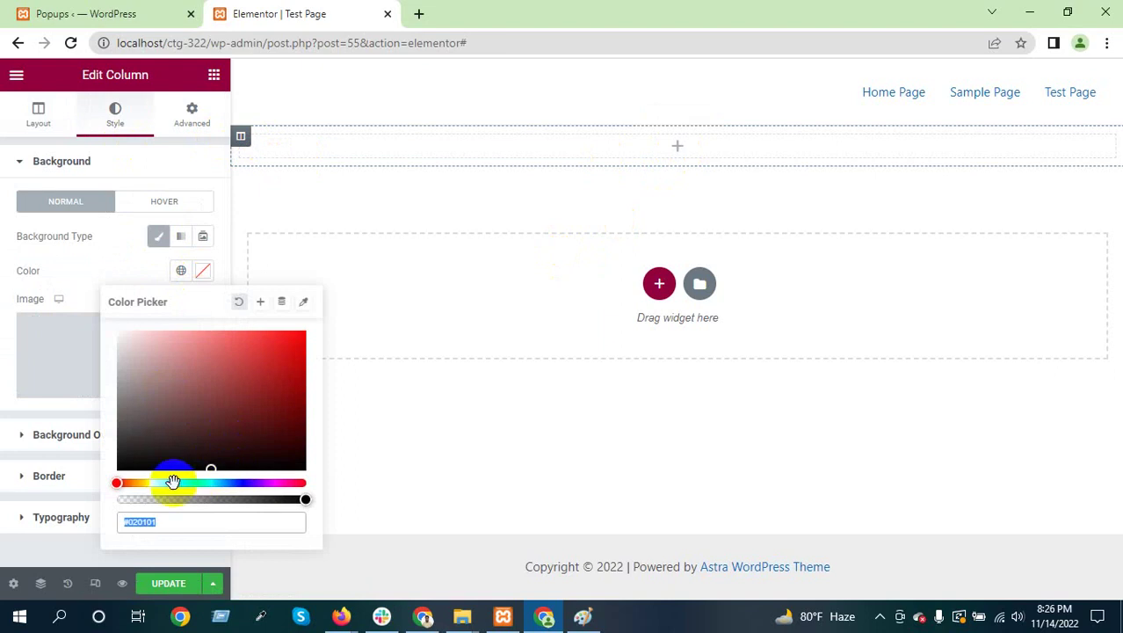
click(180, 482)
click(297, 342)
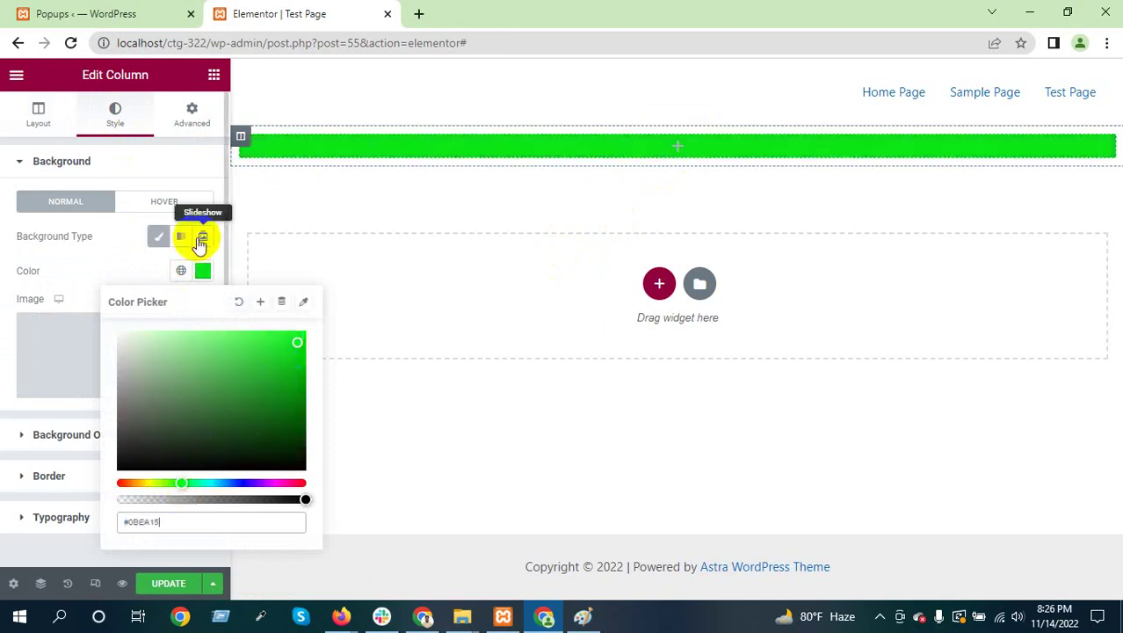
click(165, 584)
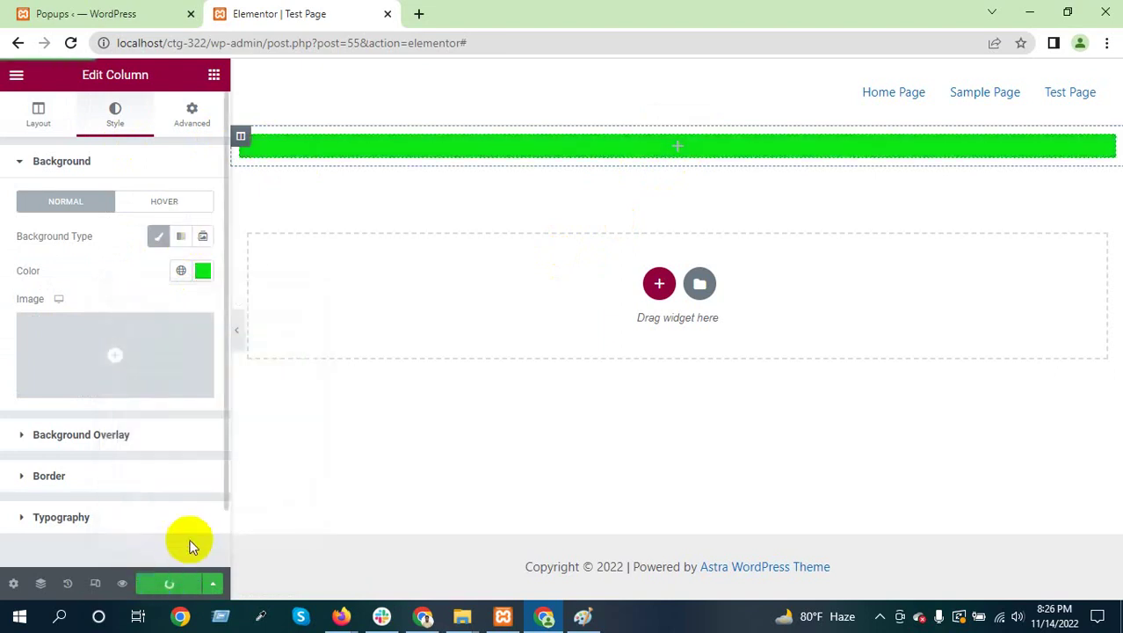
click(120, 583)
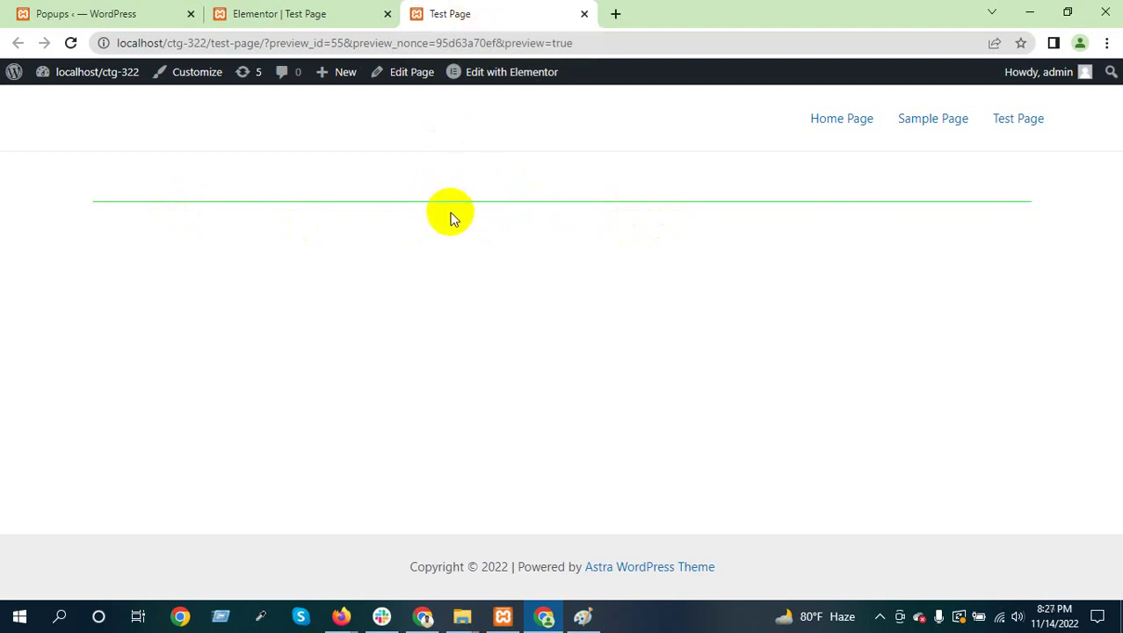
Compare the Test Page preview with the editor, opening the green section's Edit Section settings
click(286, 13)
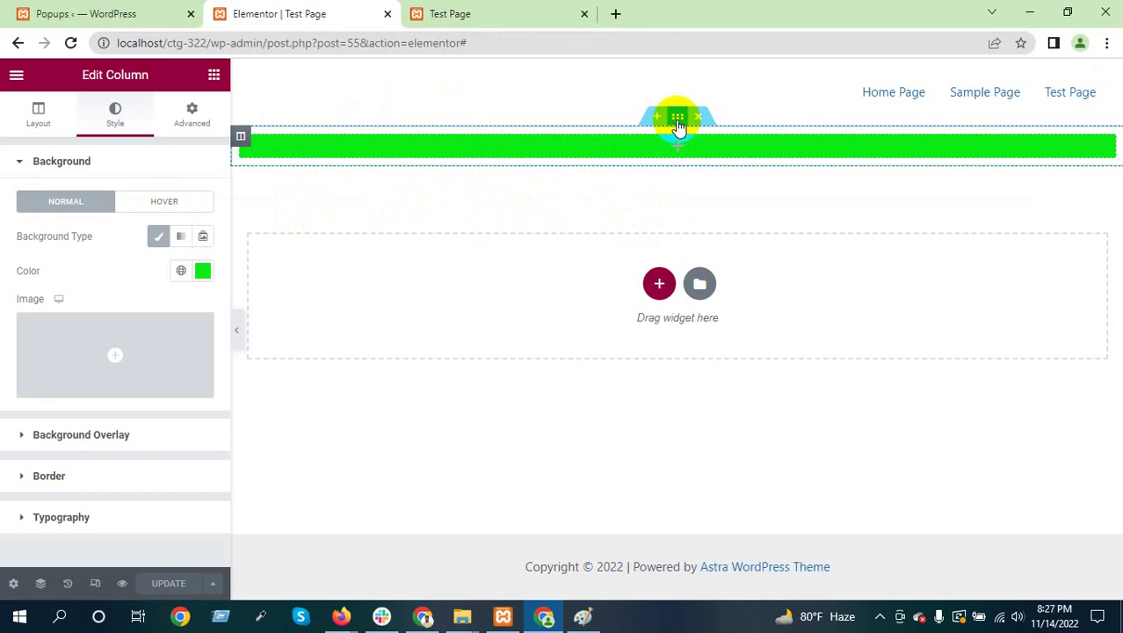
click(678, 119)
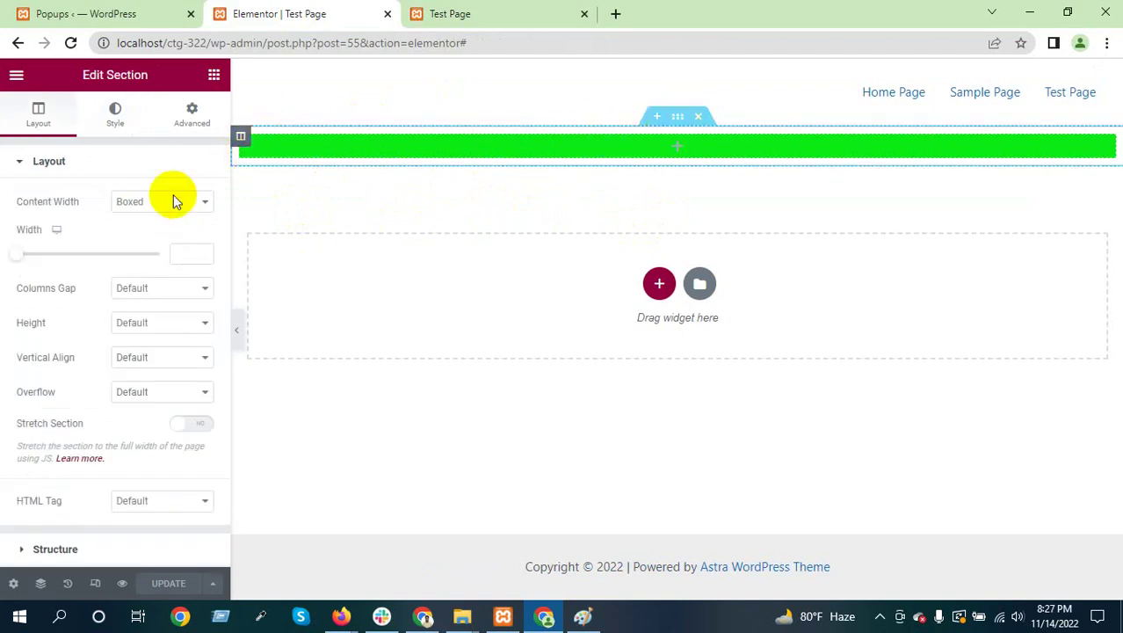
click(474, 10)
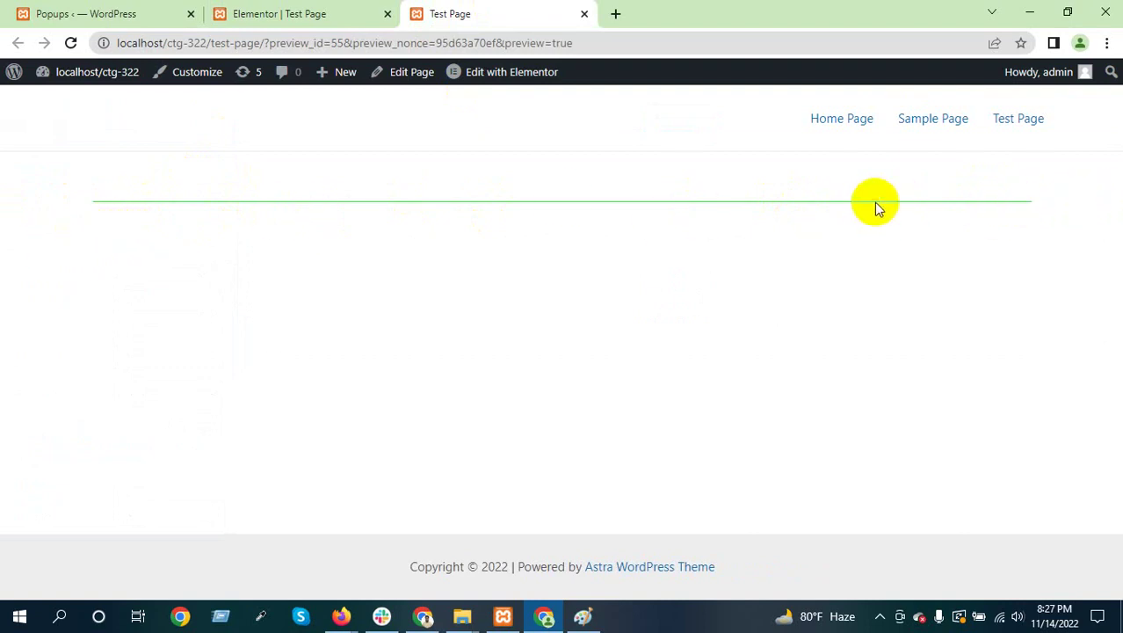
click(318, 13)
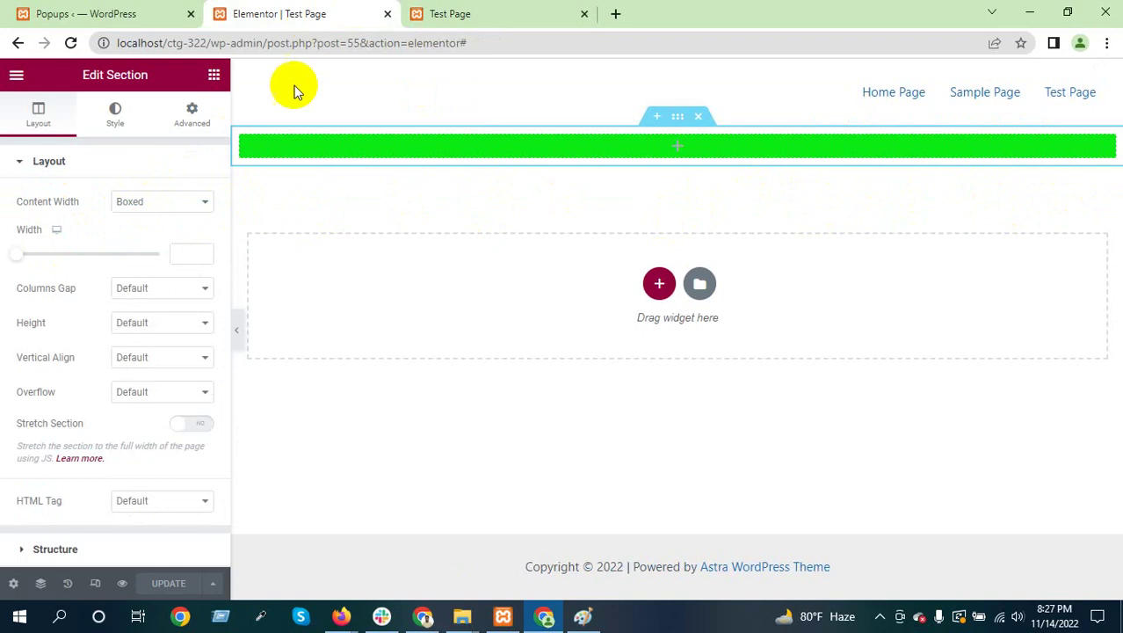